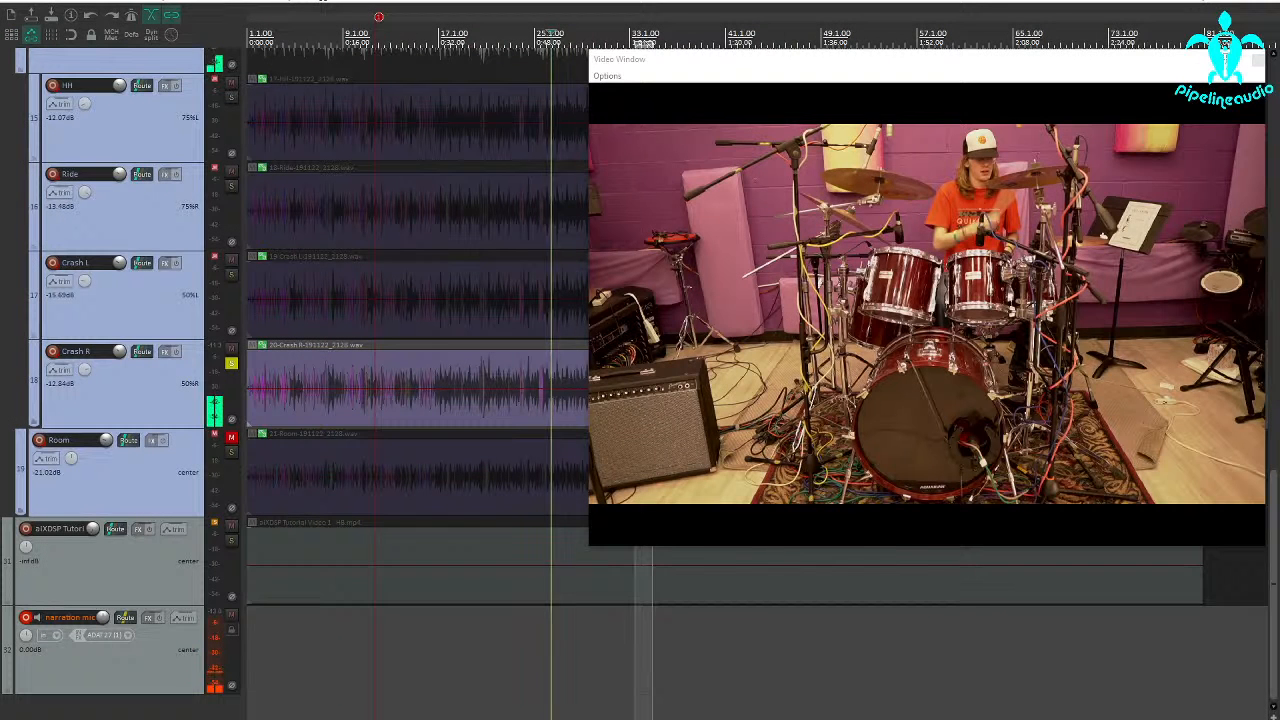
Examine the solo defeat option of the narration mic track and the tutorial video track.
left_click(508, 591)
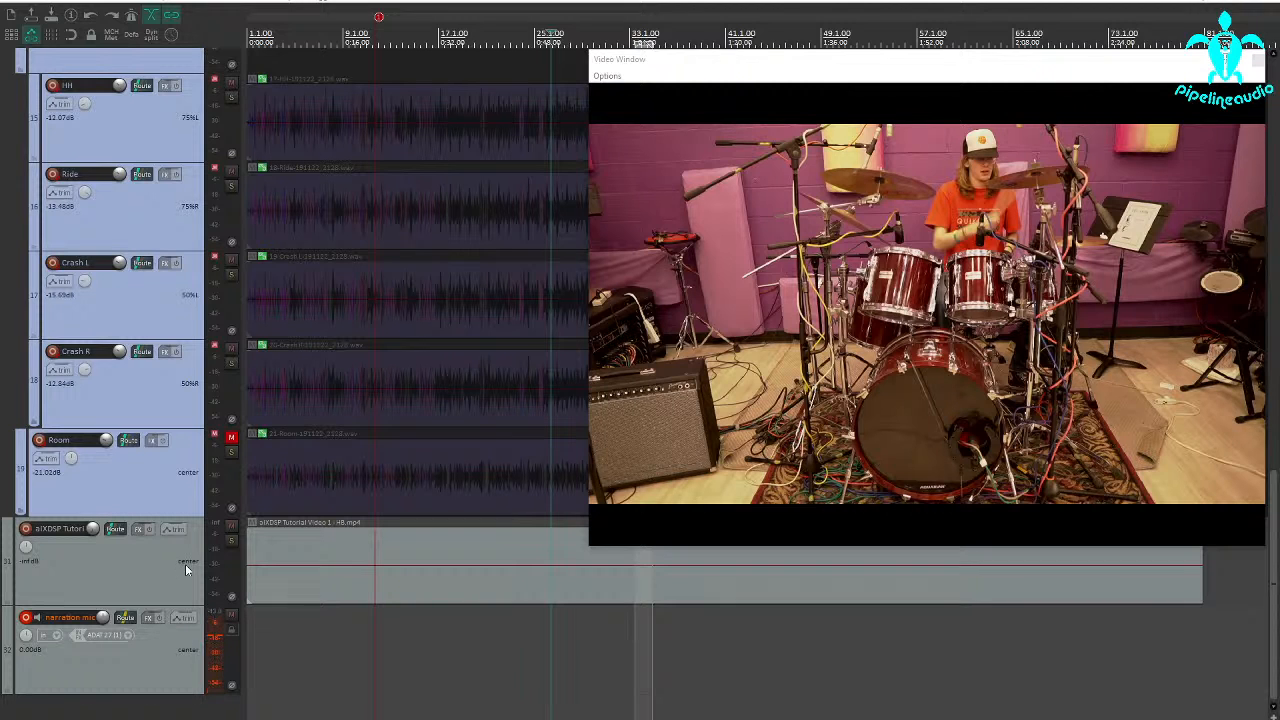
right_click(231, 635)
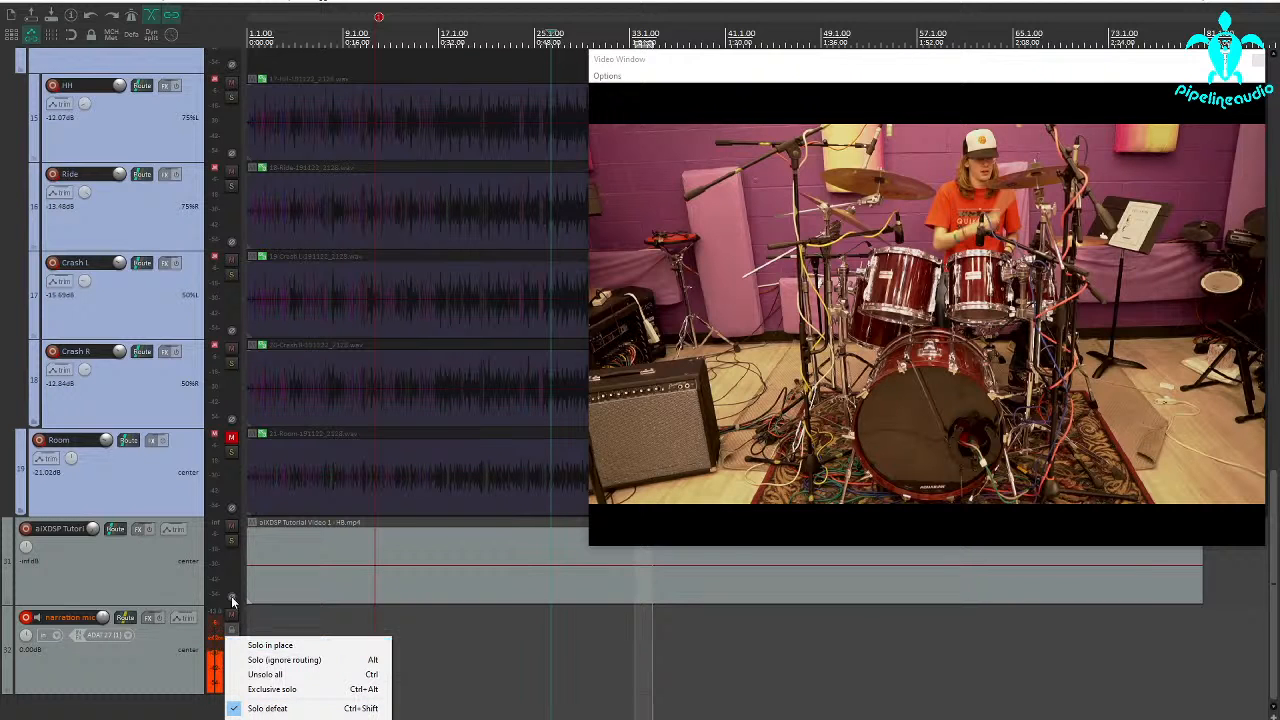
right_click(231, 550)
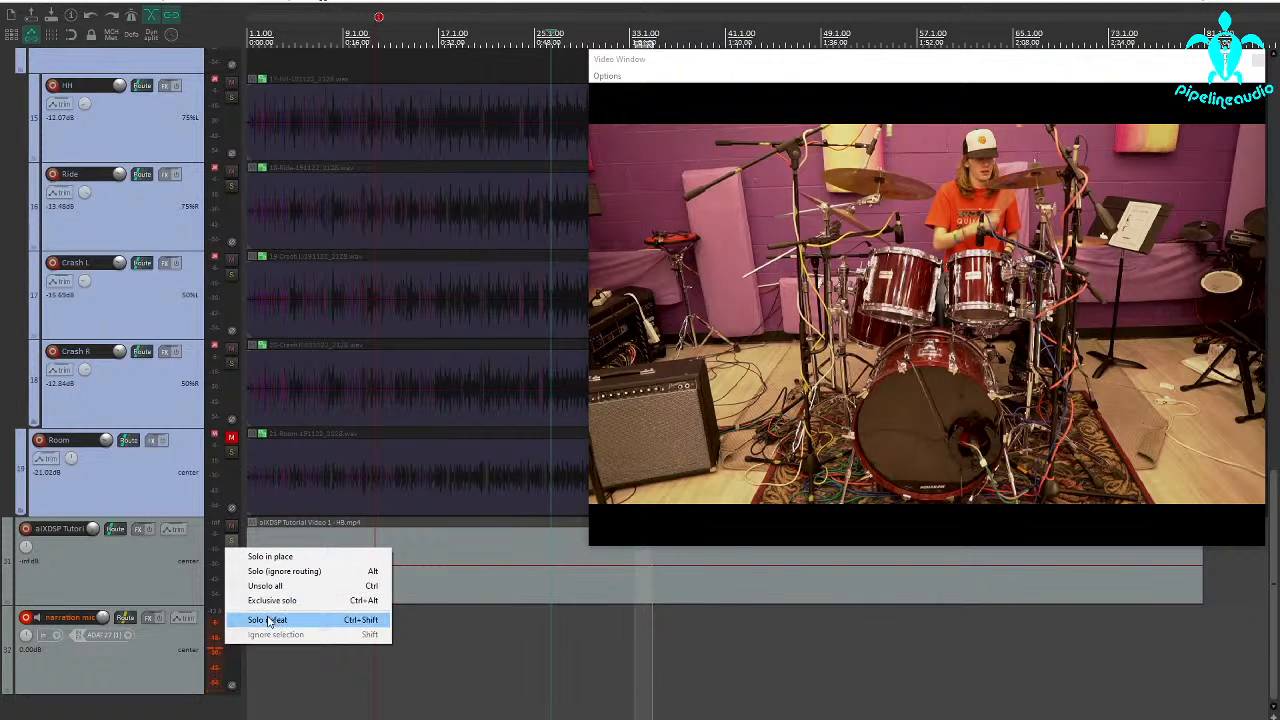
left_click(139, 660)
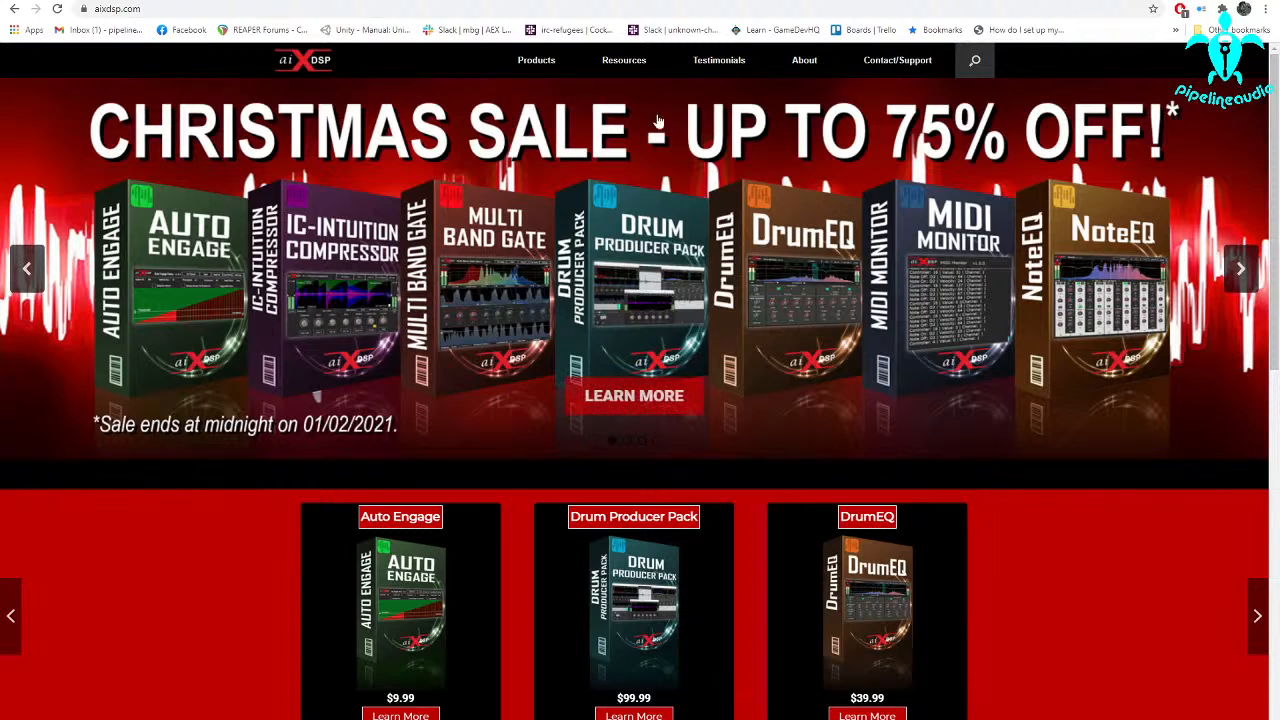
Switch to the browser and open the Tutorials section among the resources on the aiXDSP website.
mouse_move(622, 62)
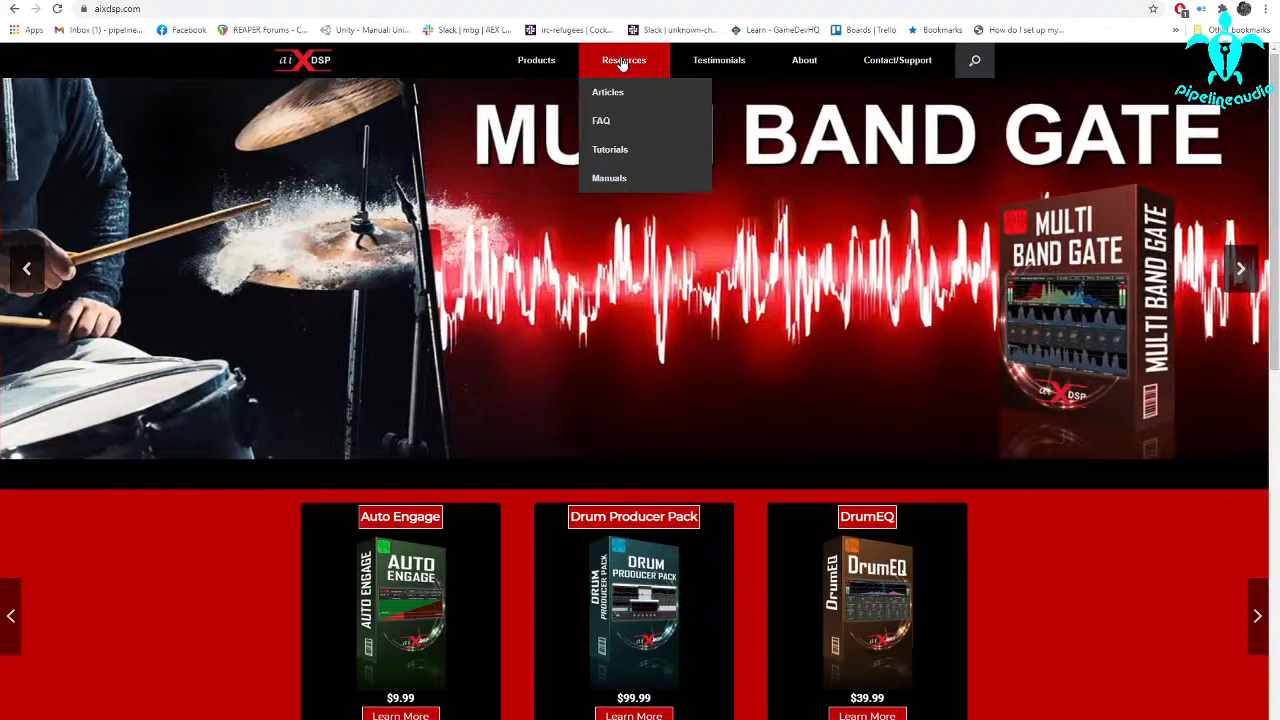
left_click(609, 151)
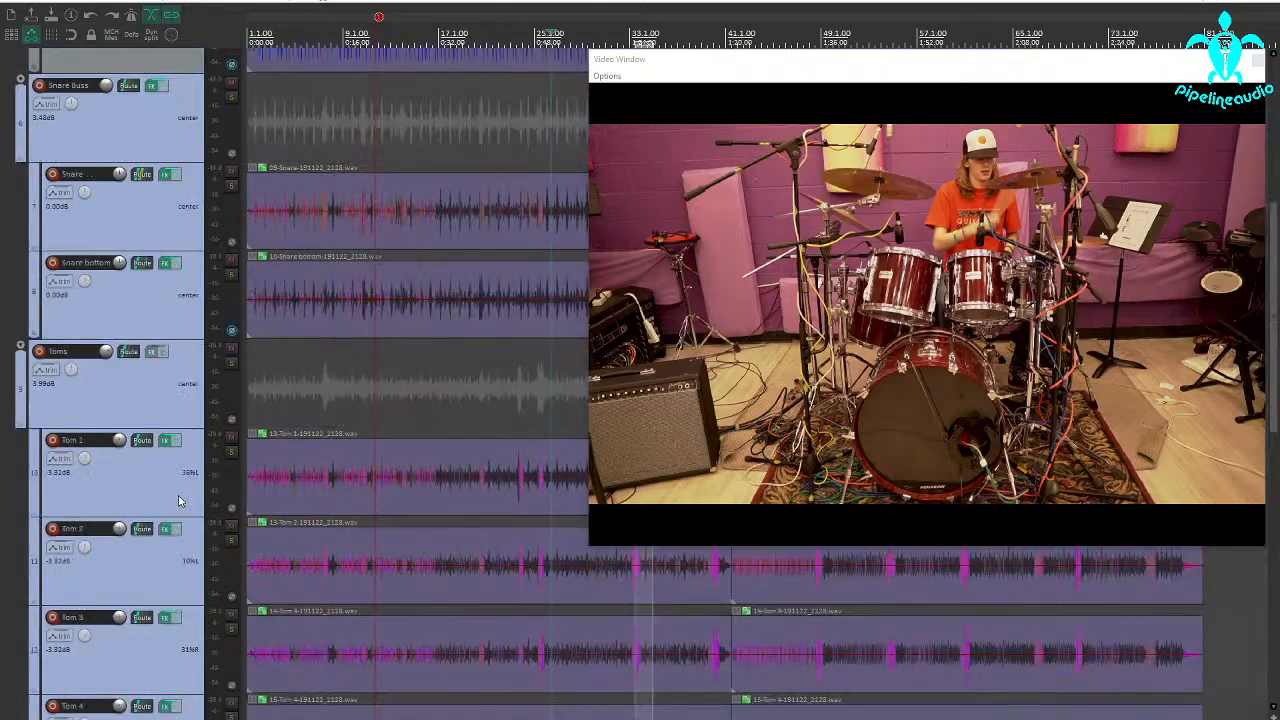
Return to the REAPER drum project and play the full drum mix from near the start, stopping after a short passage.
scroll(287, 423, "up", 2)
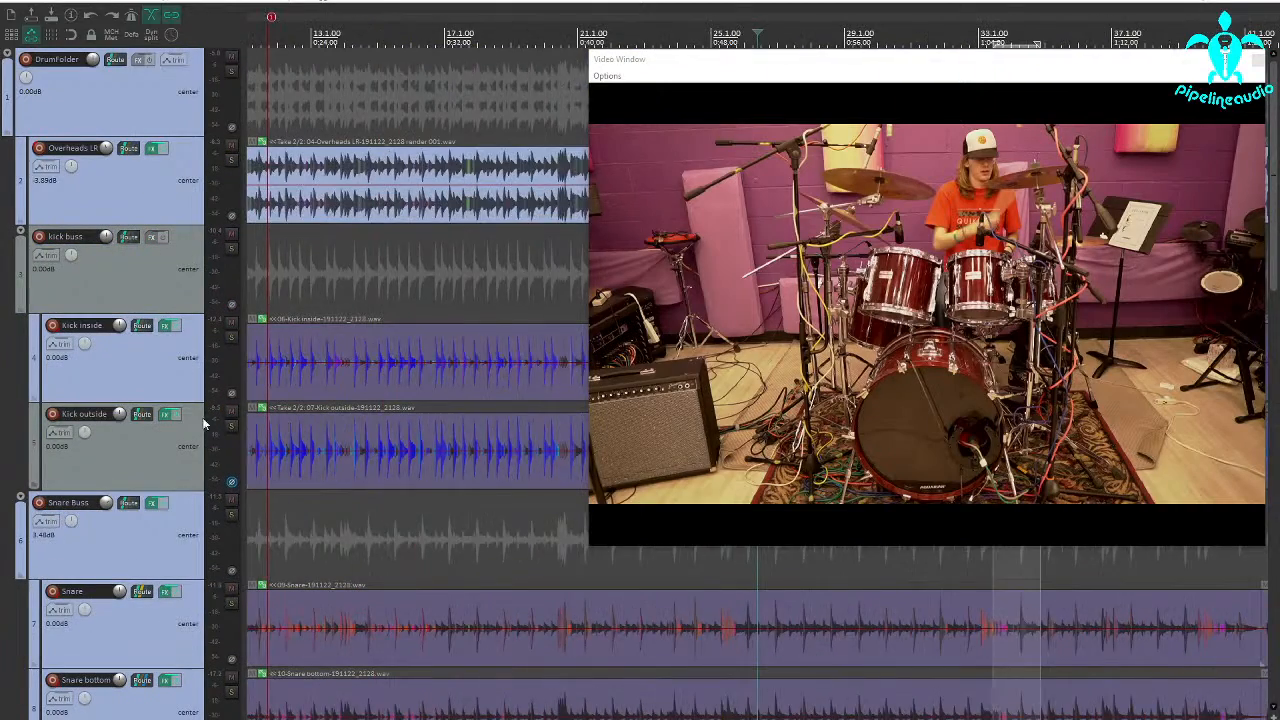
scroll(323, 360, "down", 7)
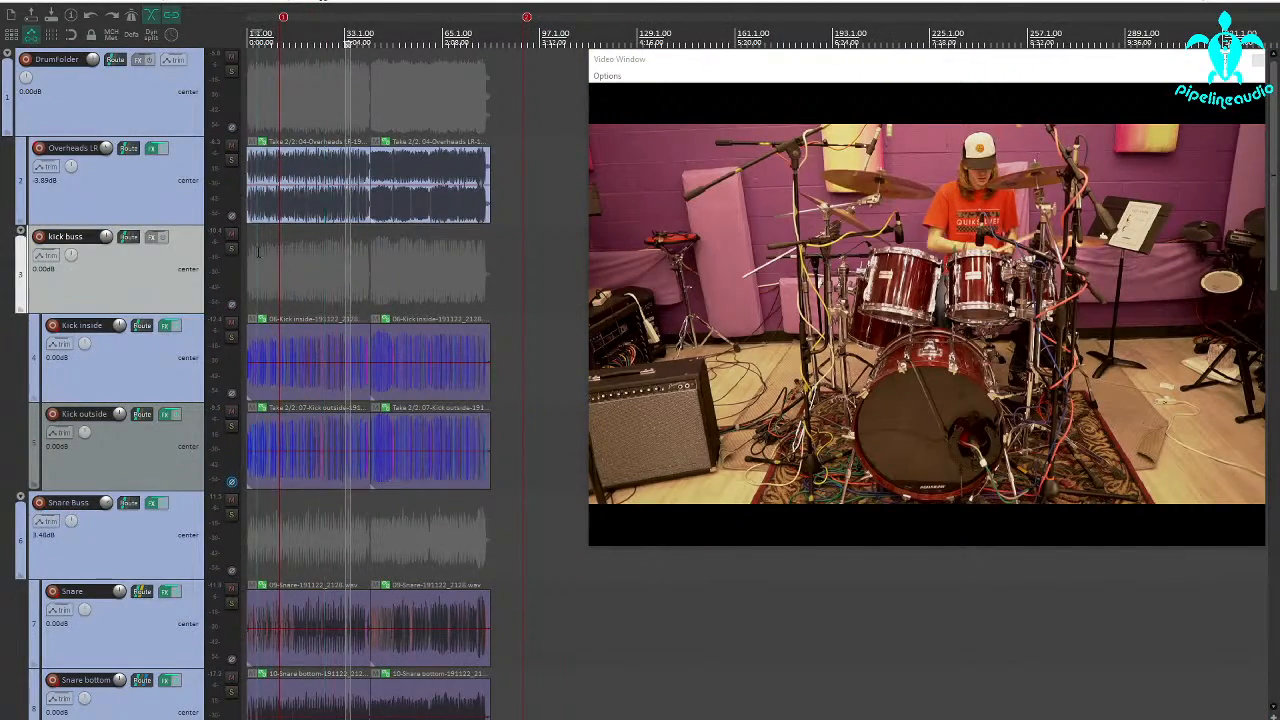
scroll(260, 250, "up", 2)
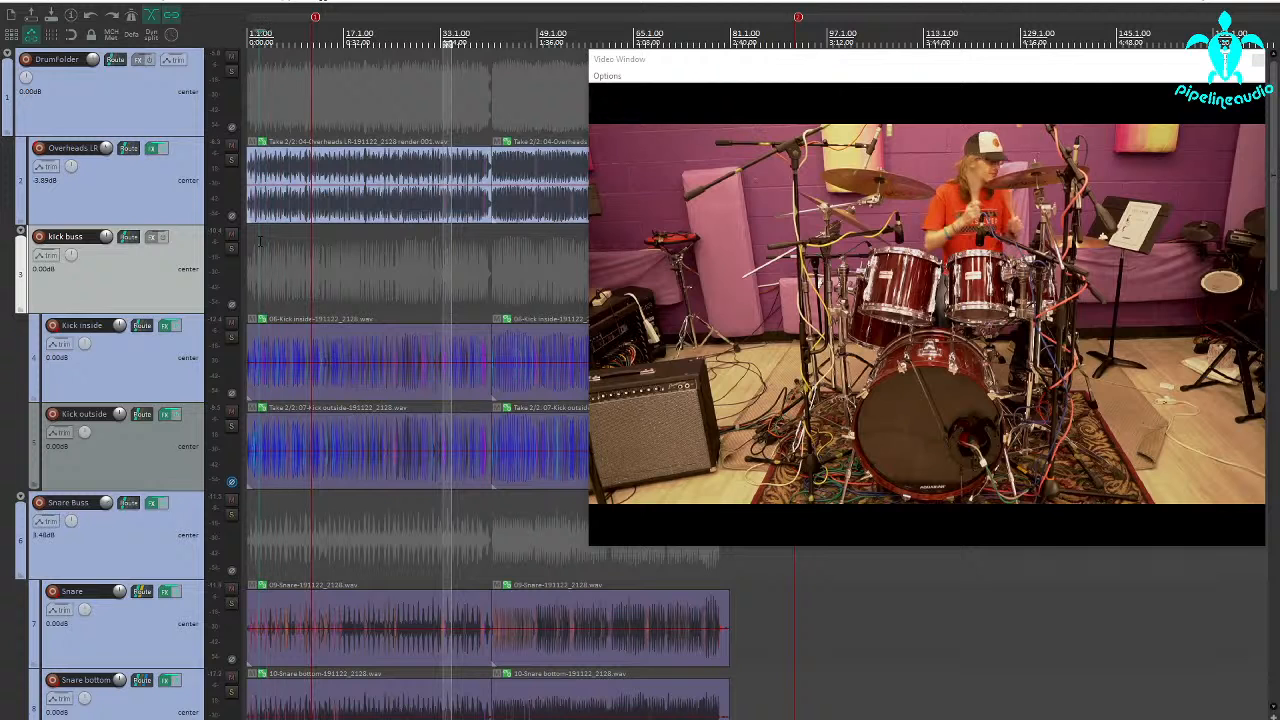
key("space")
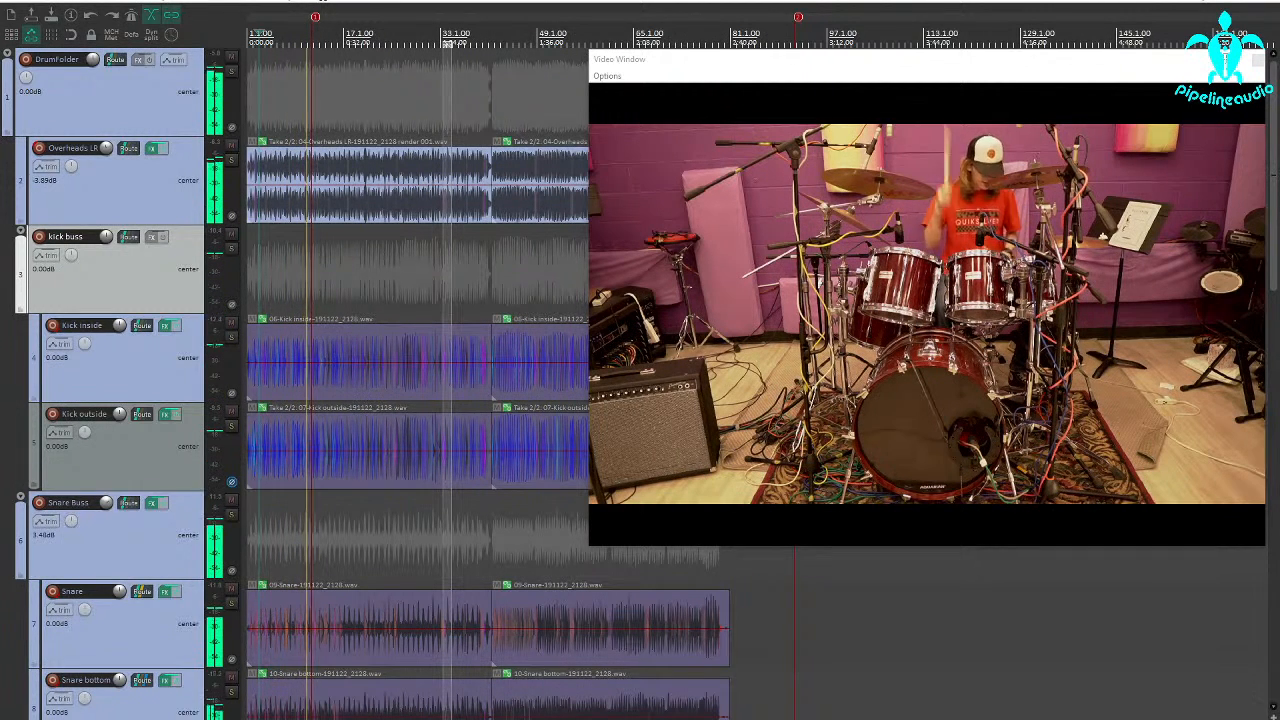
key("space")
Play the full kit from just before the Tom 1 hit around bar 23 and stop after the fill.
scroll(110, 500, "down", 6)
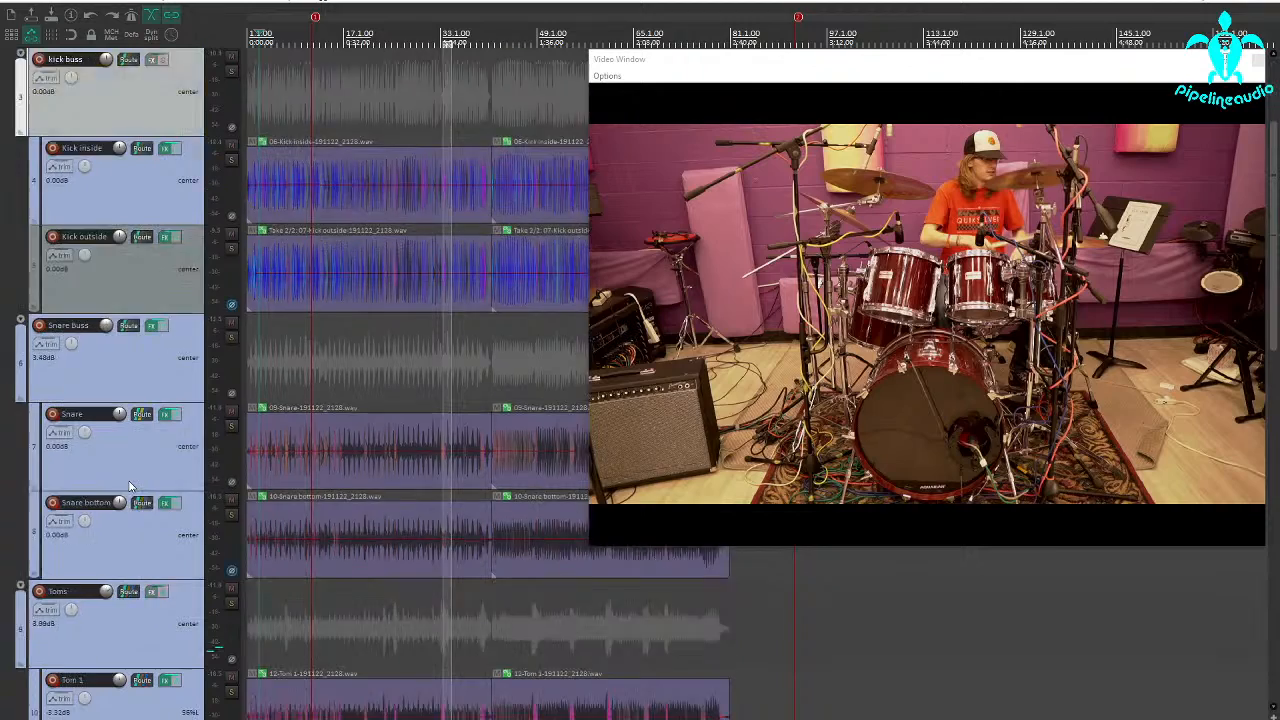
scroll(125, 485, "up", 1)
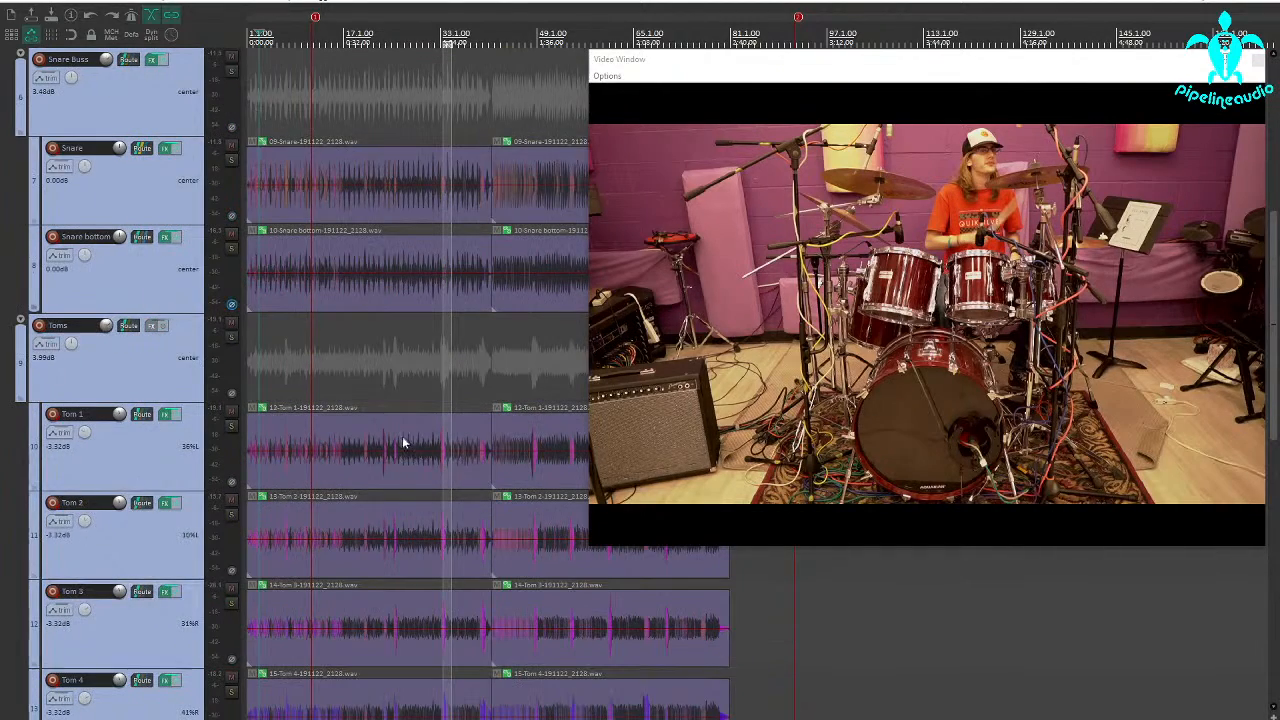
left_click(381, 468)
scroll(381, 468, "up", 2)
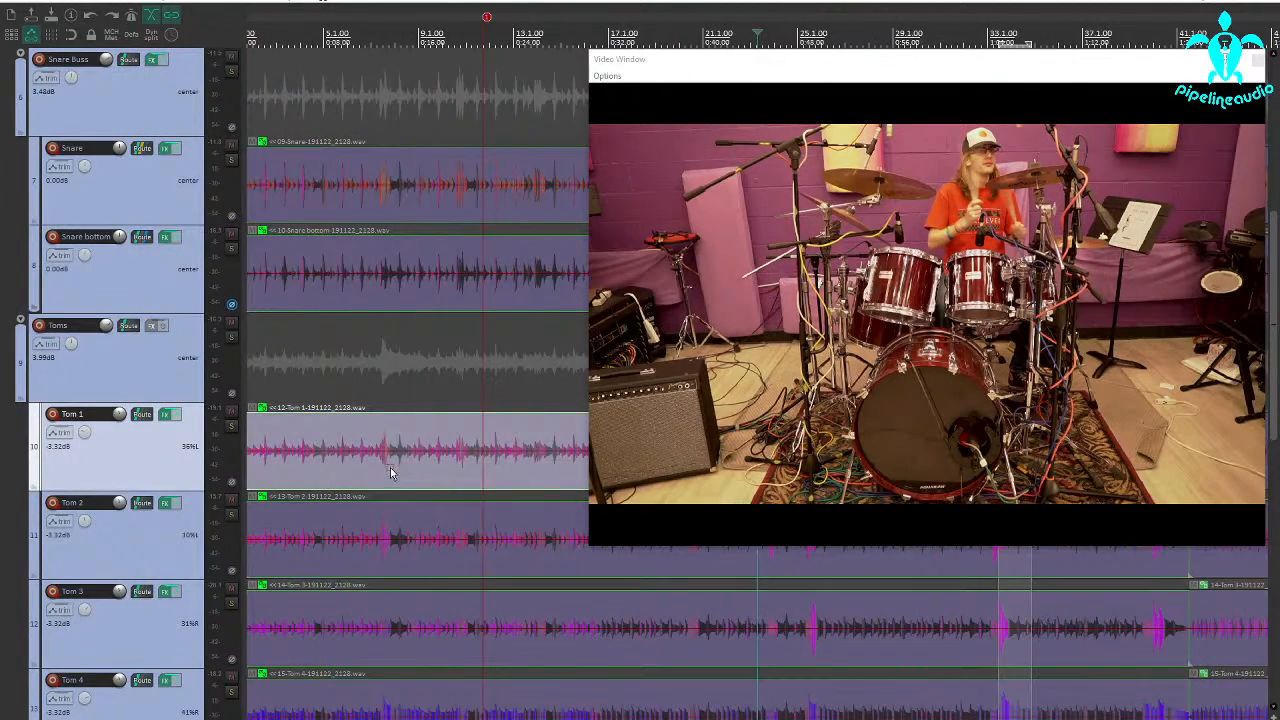
left_click(435, 390)
key("space")
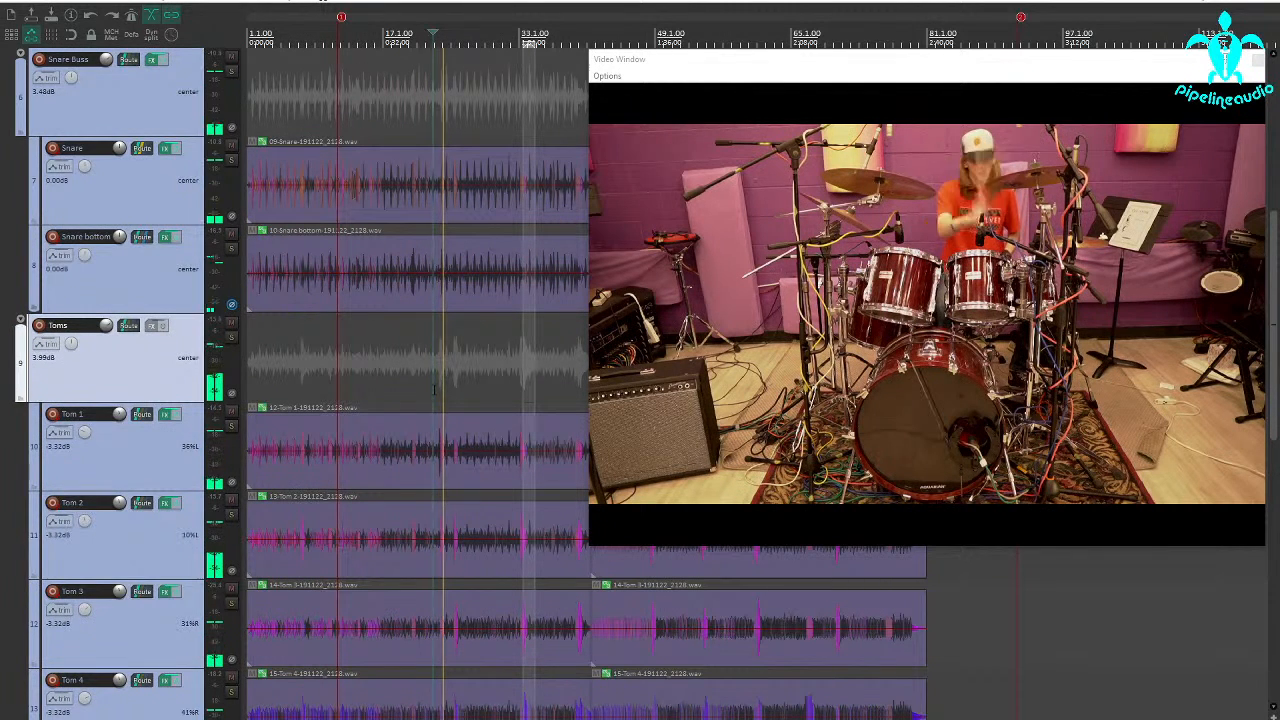
key("space")
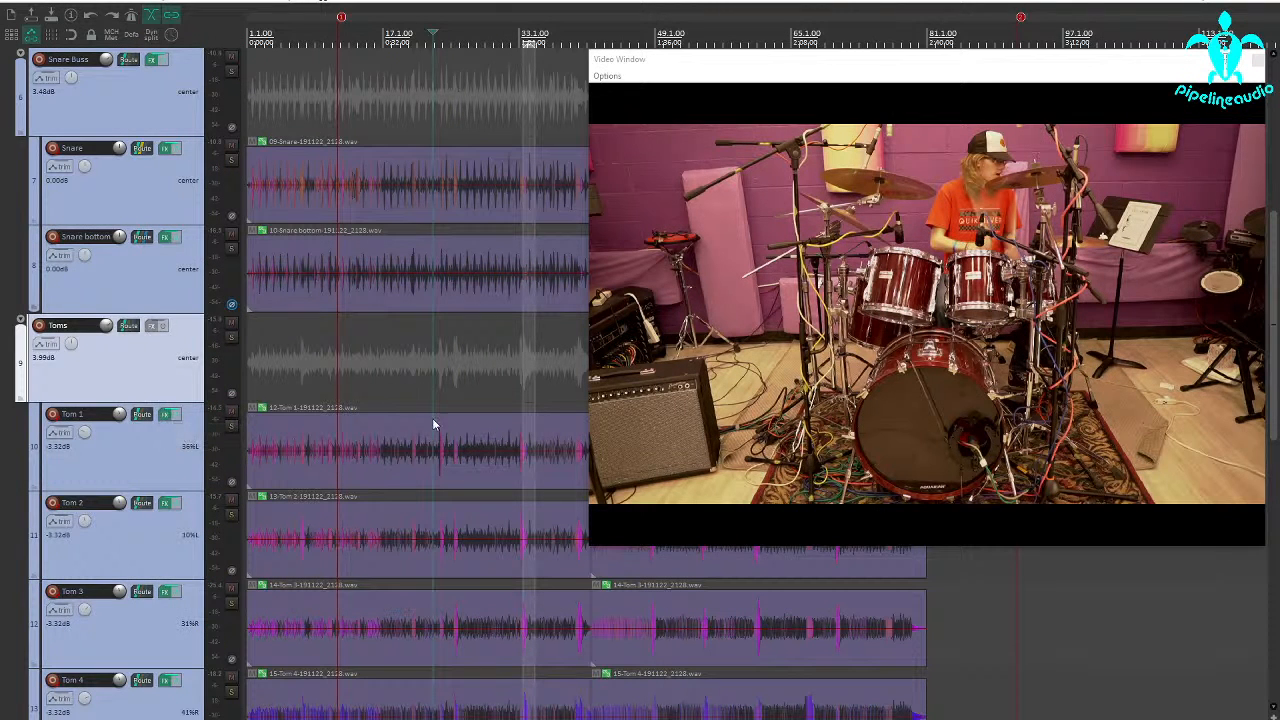
Solo the Tom 1 track and play the same tom fill on its own.
left_click(231, 426)
key("space")
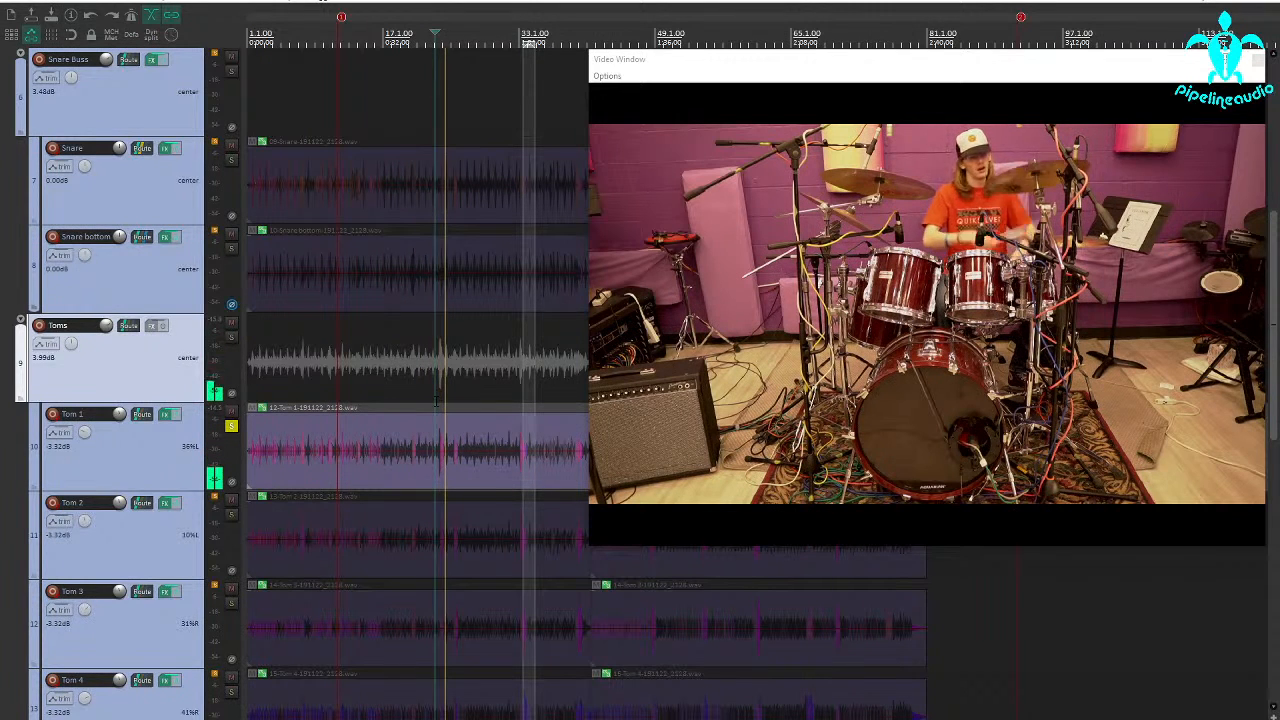
key("space")
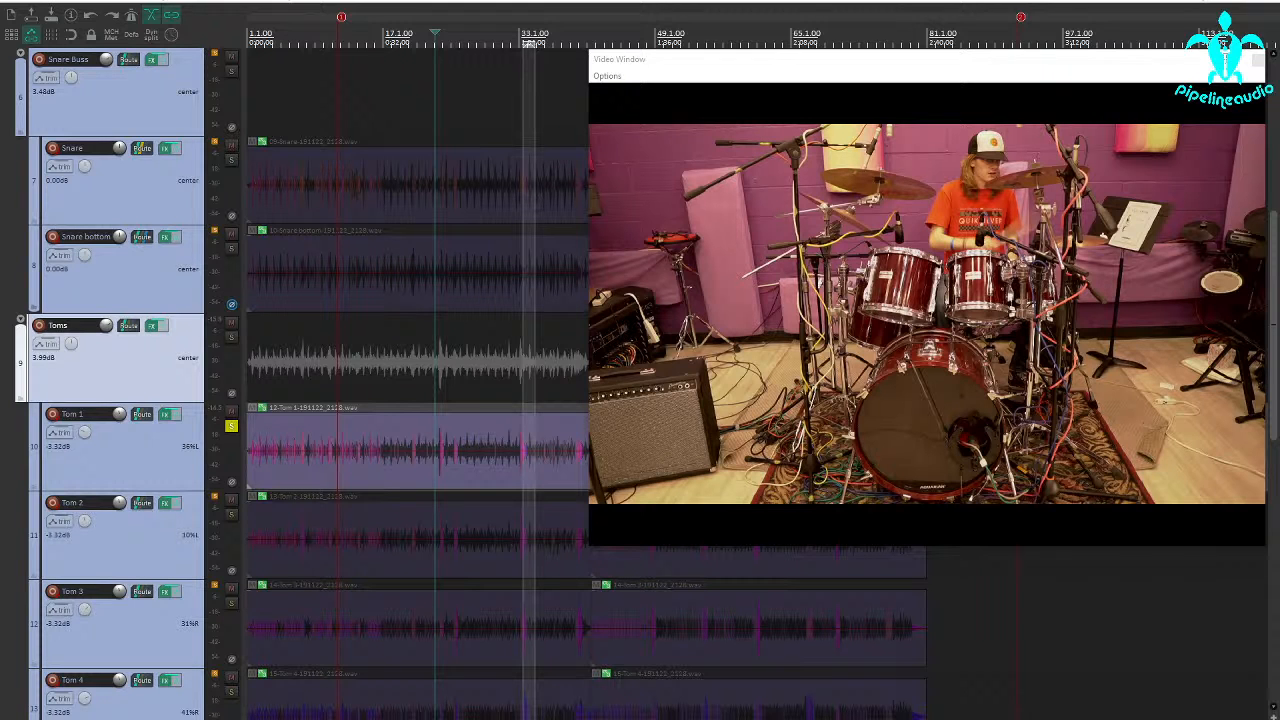
Add the XCTR plug-in to the Toms folder and raise its Treble and High Mids drive.
left_click_drag(600, 369, 877, 340)
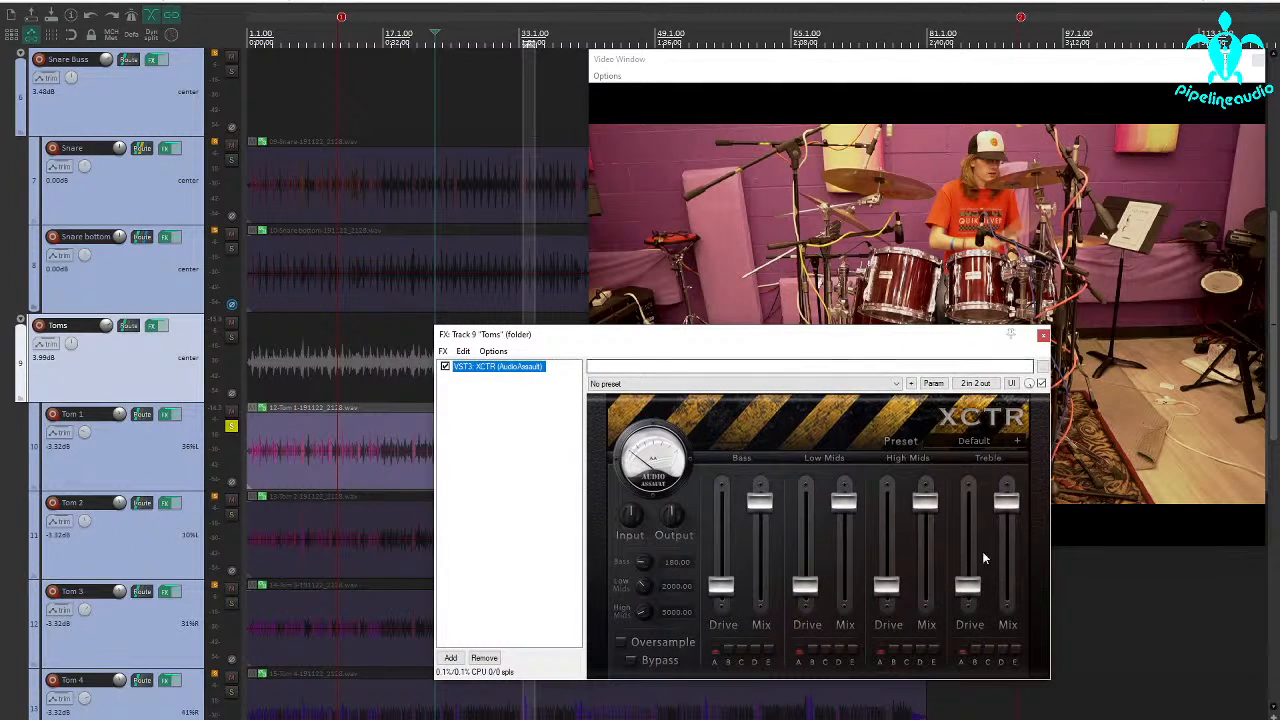
left_click_drag(972, 585, 968, 541)
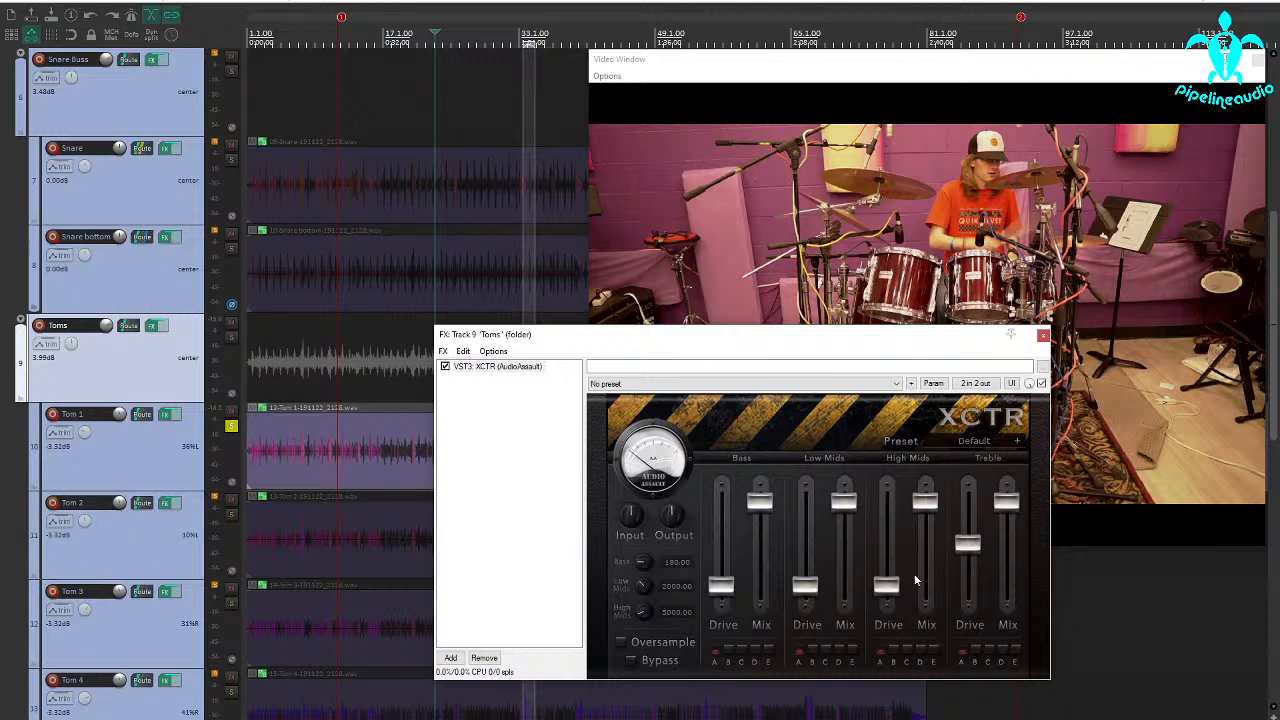
left_click_drag(888, 586, 890, 550)
left_click_drag(616, 350, 699, 480)
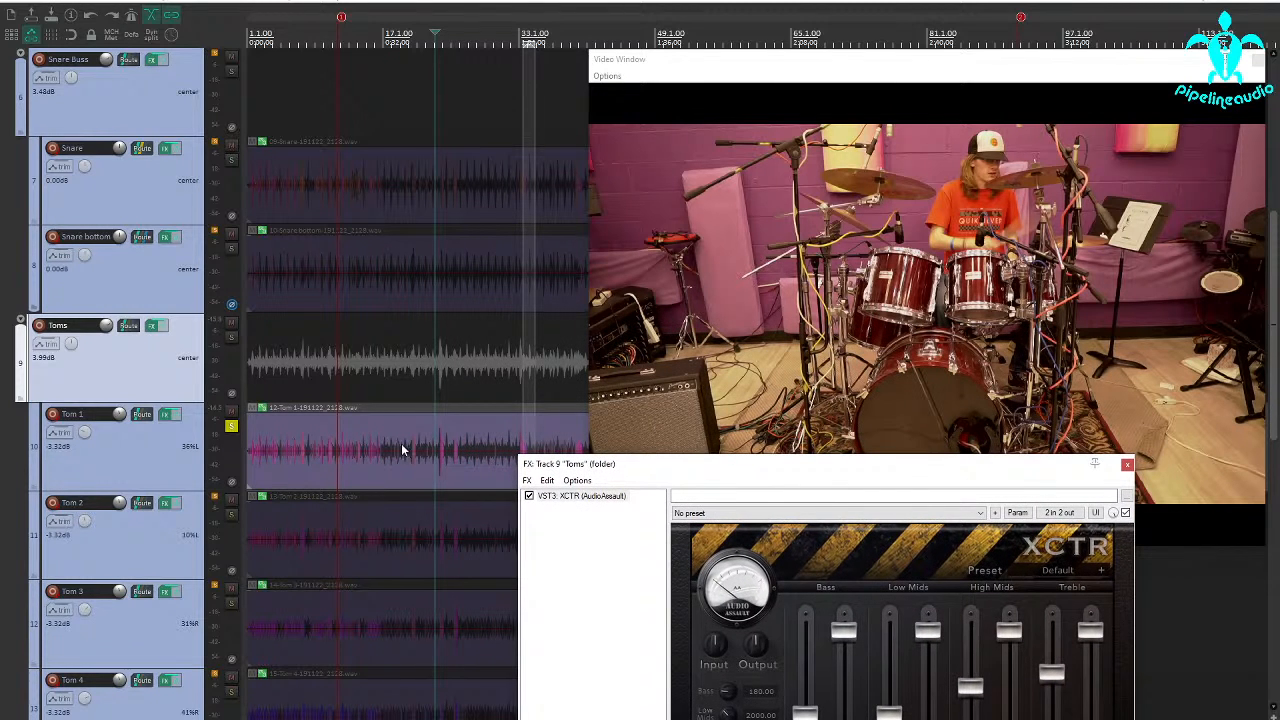
Play the soloed Tom 1 around the fill at bar 33 through XCTR, keeping the effects window clear of the waveform.
left_click(446, 473)
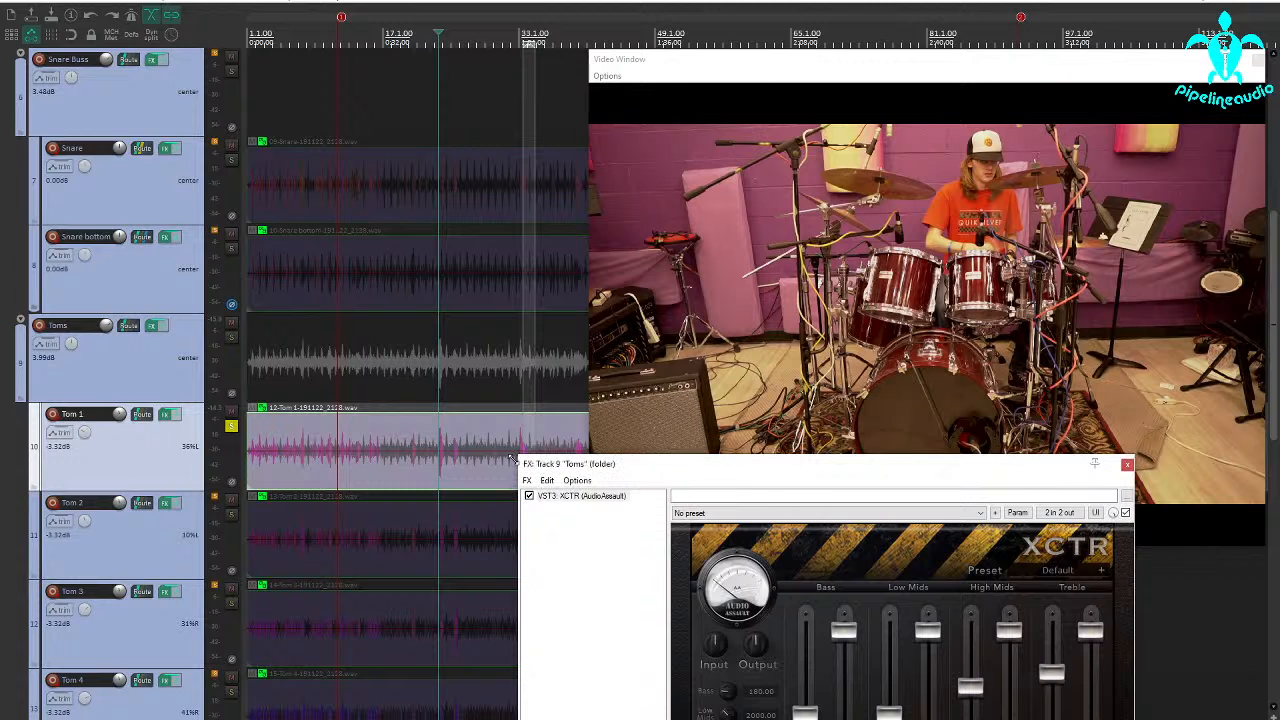
key("space")
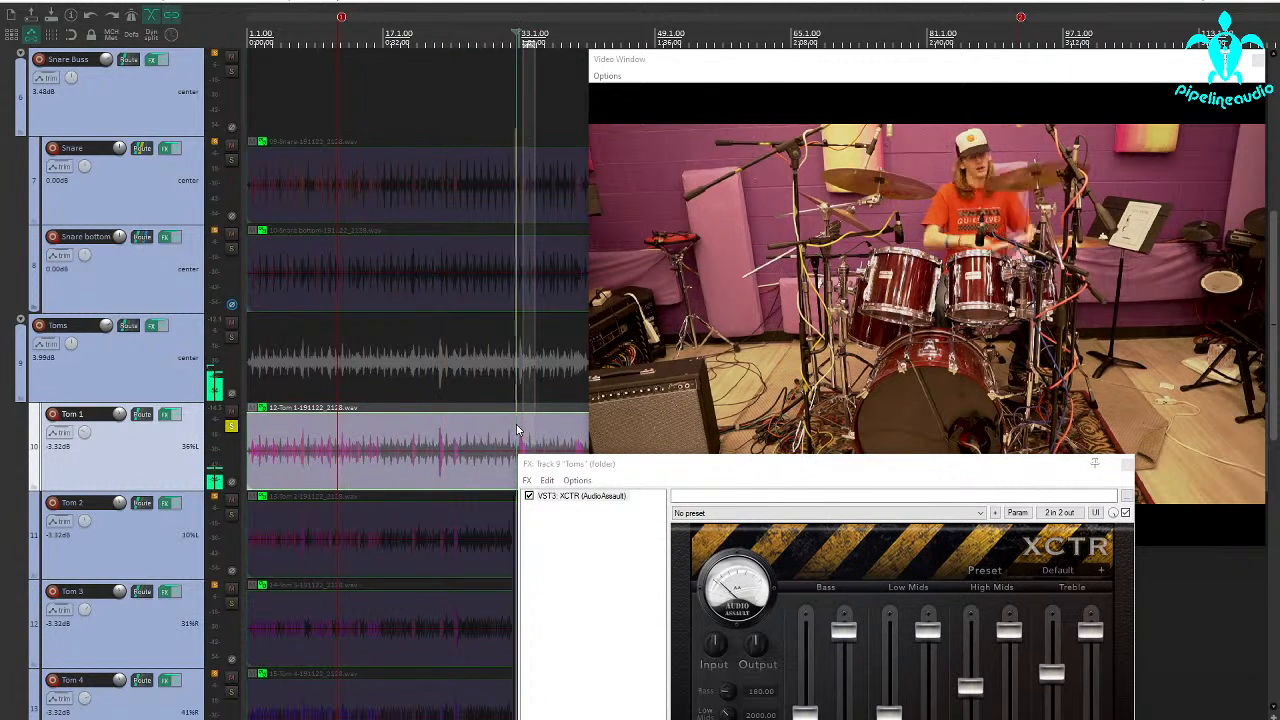
scroll(518, 432, "up", 3)
left_click_drag(616, 463, 399, 414)
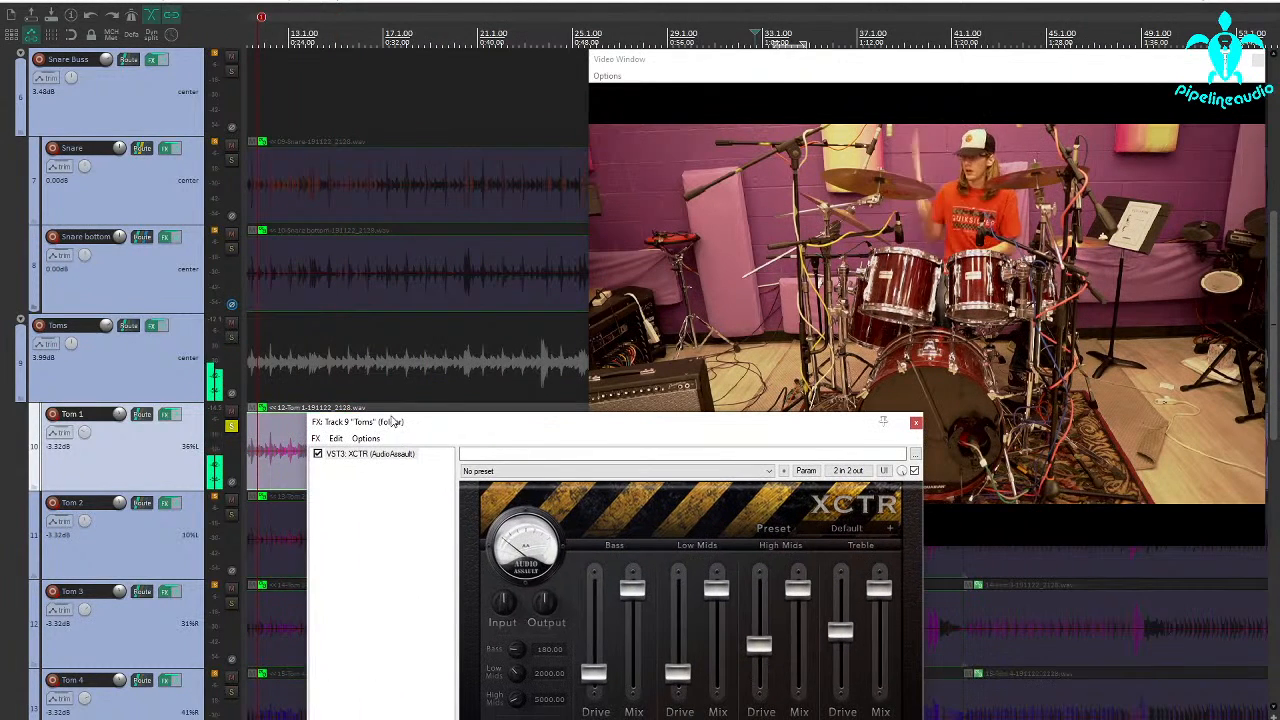
left_click_drag(480, 425, 0, 240)
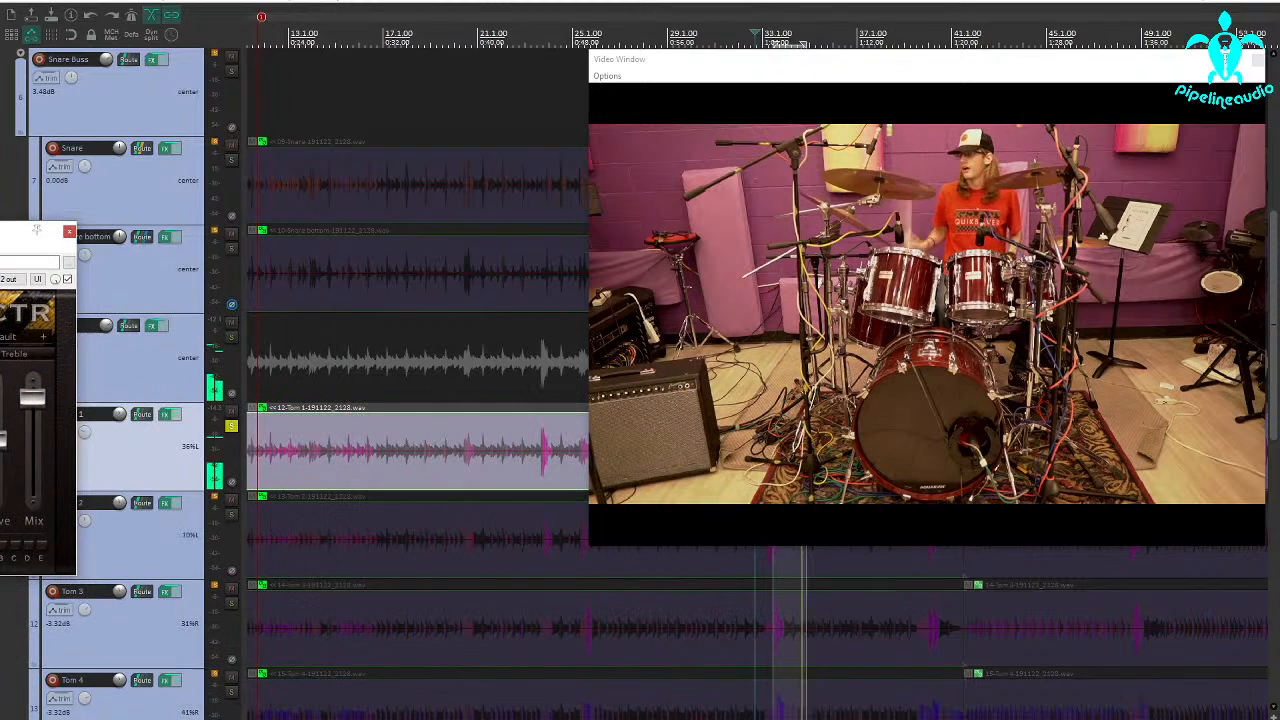
scroll(377, 420, "down", 3)
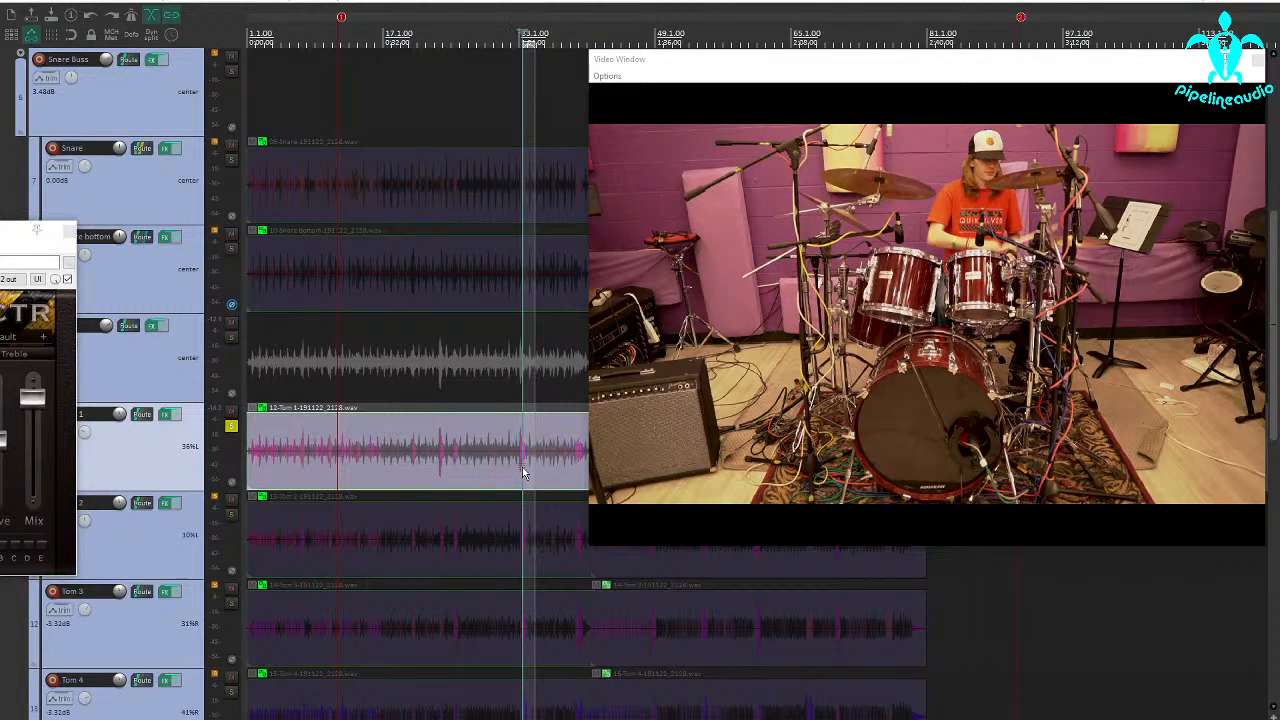
scroll(520, 468, "up", 3)
scroll(520, 466, "down", 6)
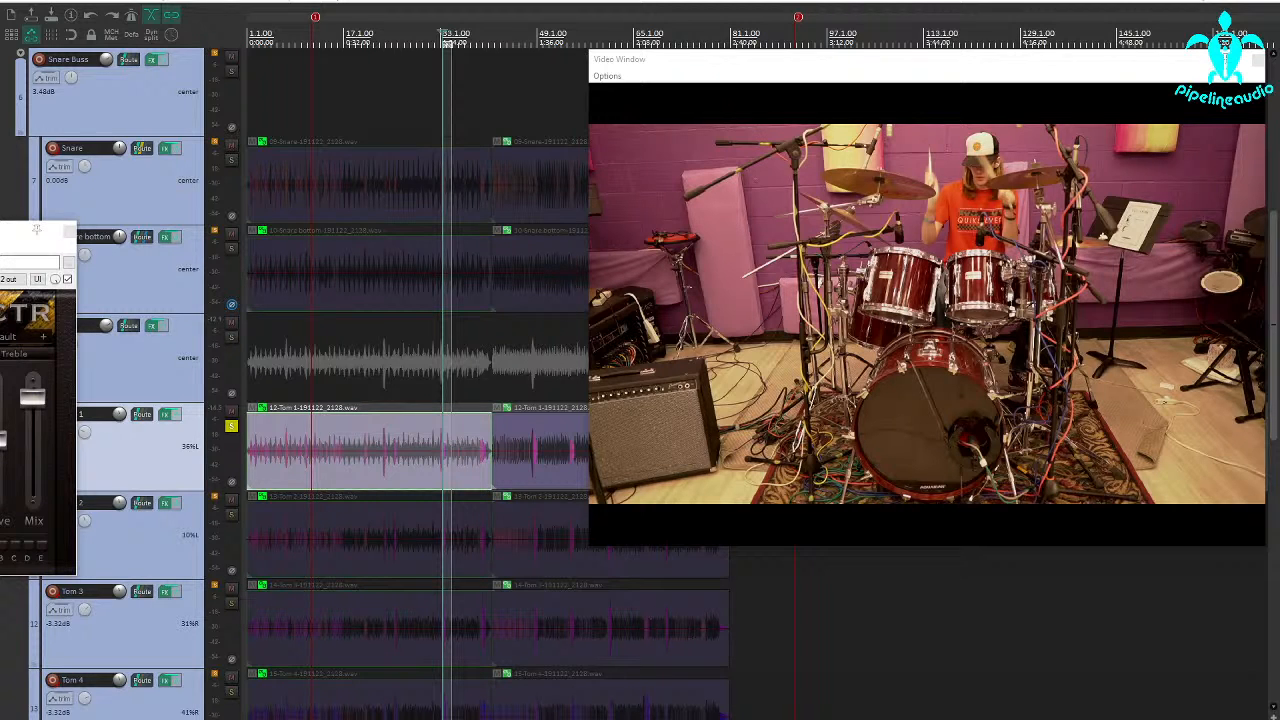
Add IC Intuition Compressor to the Toms folder's effects chain and place it before XCTR.
left_click(70, 231)
left_click(152, 325)
left_click_drag(165, 273, 341, 236)
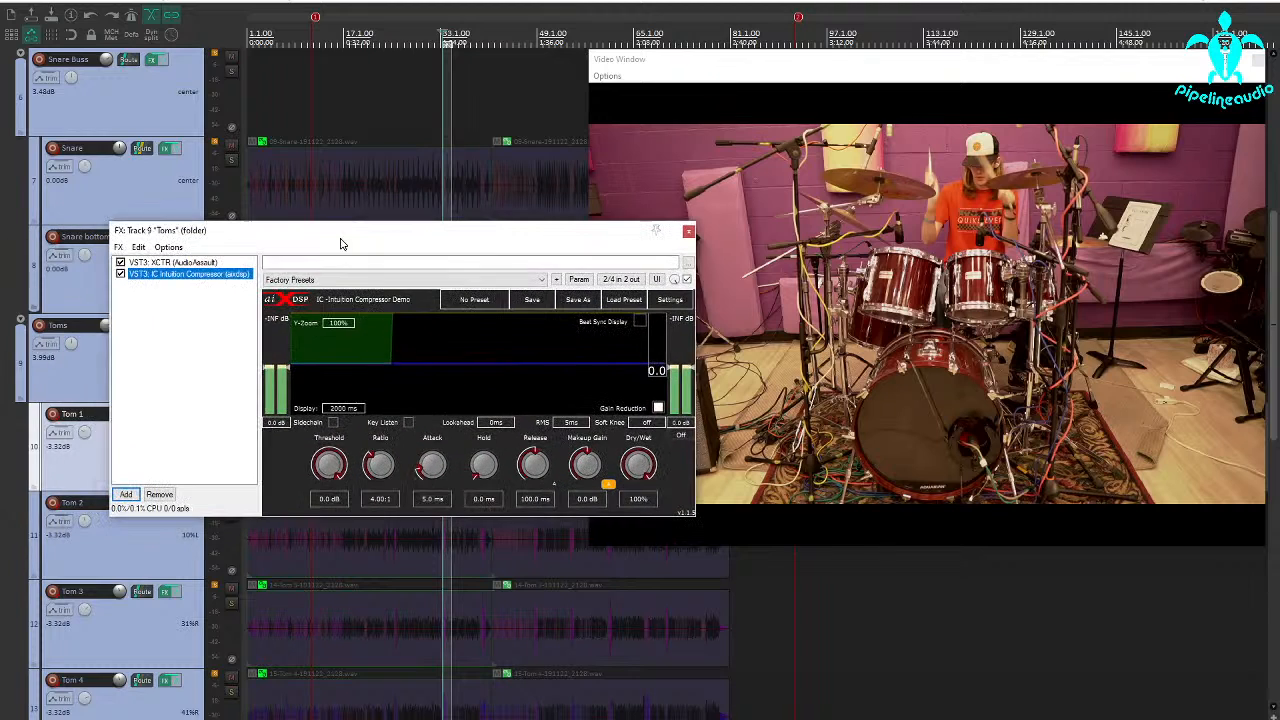
left_click_drag(210, 274, 209, 265)
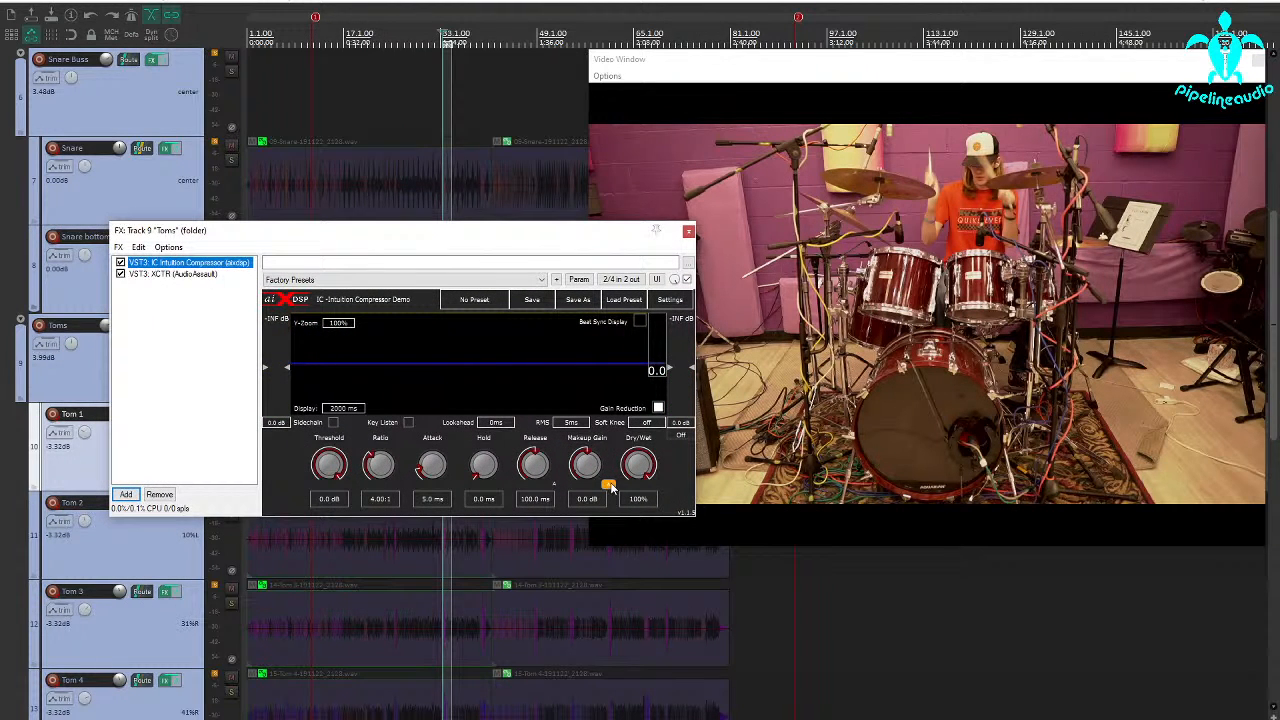
Turn off the compressor's automatic makeup gain and set threshold -15.2 dB, ratio 8.40:1, attack 27.3 ms and RMS to peak.
left_click(611, 486)
left_click_drag(328, 462, 382, 410)
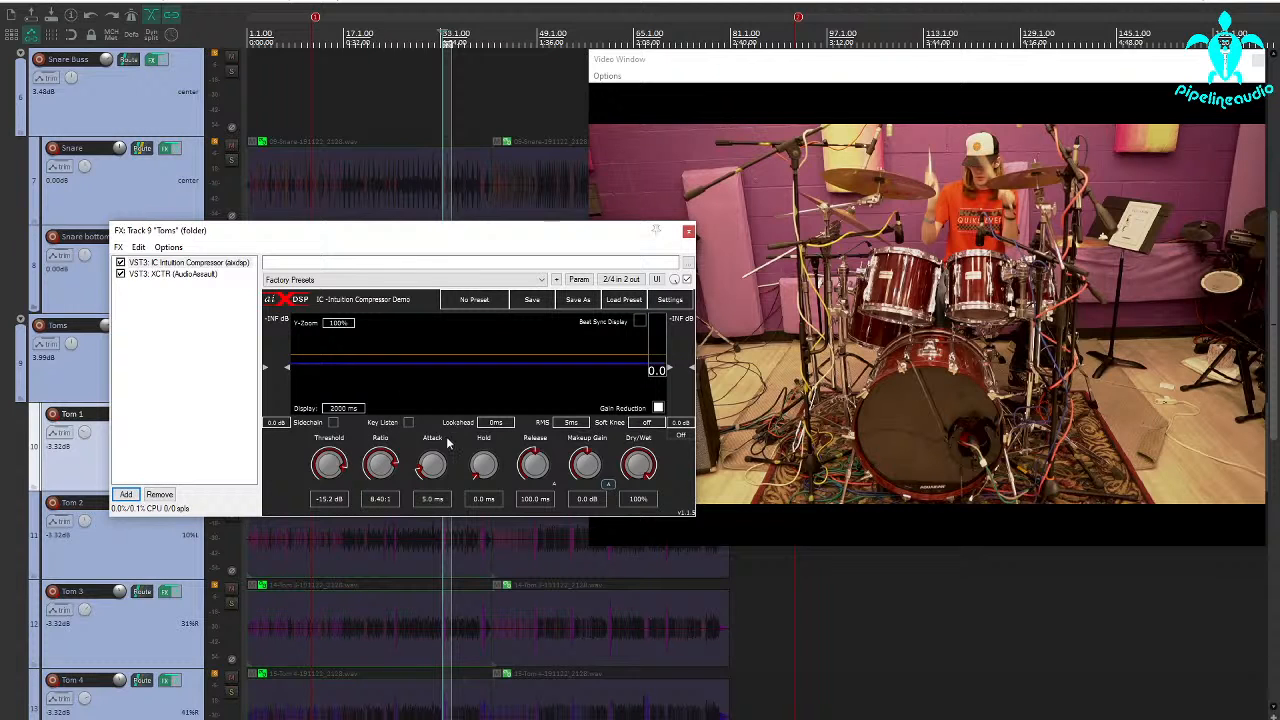
left_click_drag(431, 464, 432, 449)
left_click_drag(360, 232, 284, 71)
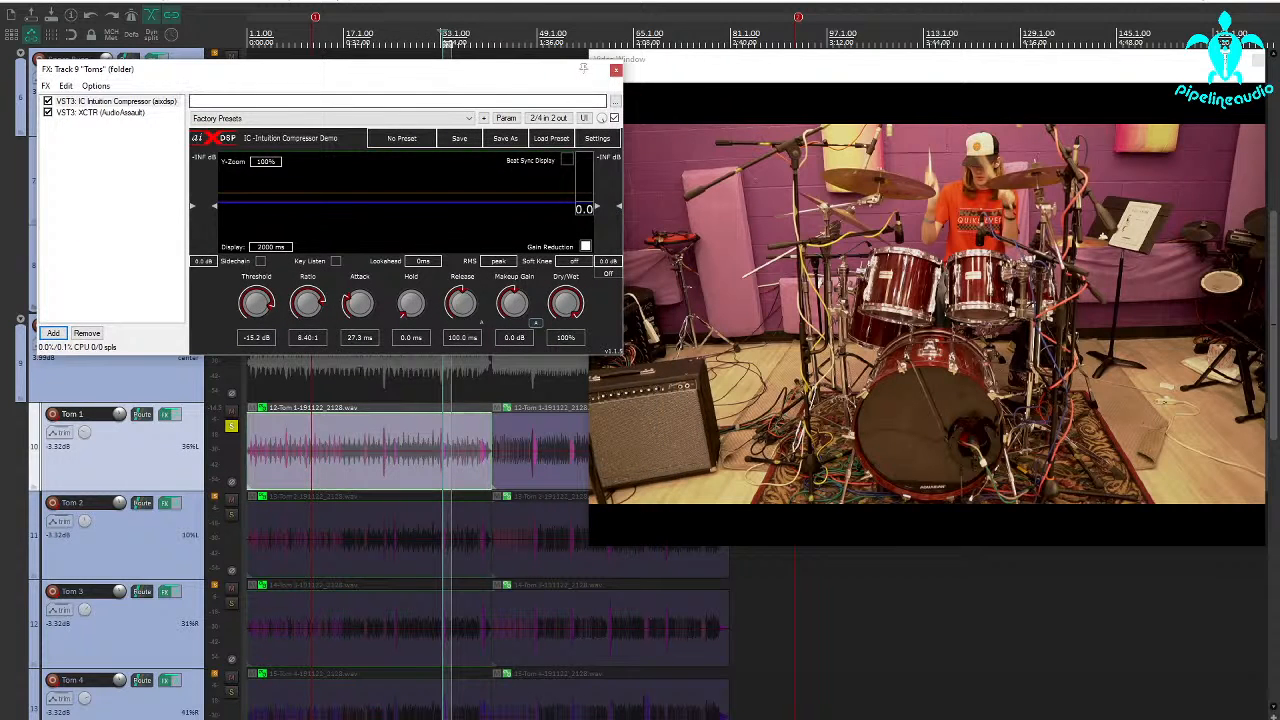
Play the Tom 1 fill near bar 32 and lower the compressor threshold to -44.0 dB.
left_click(435, 478)
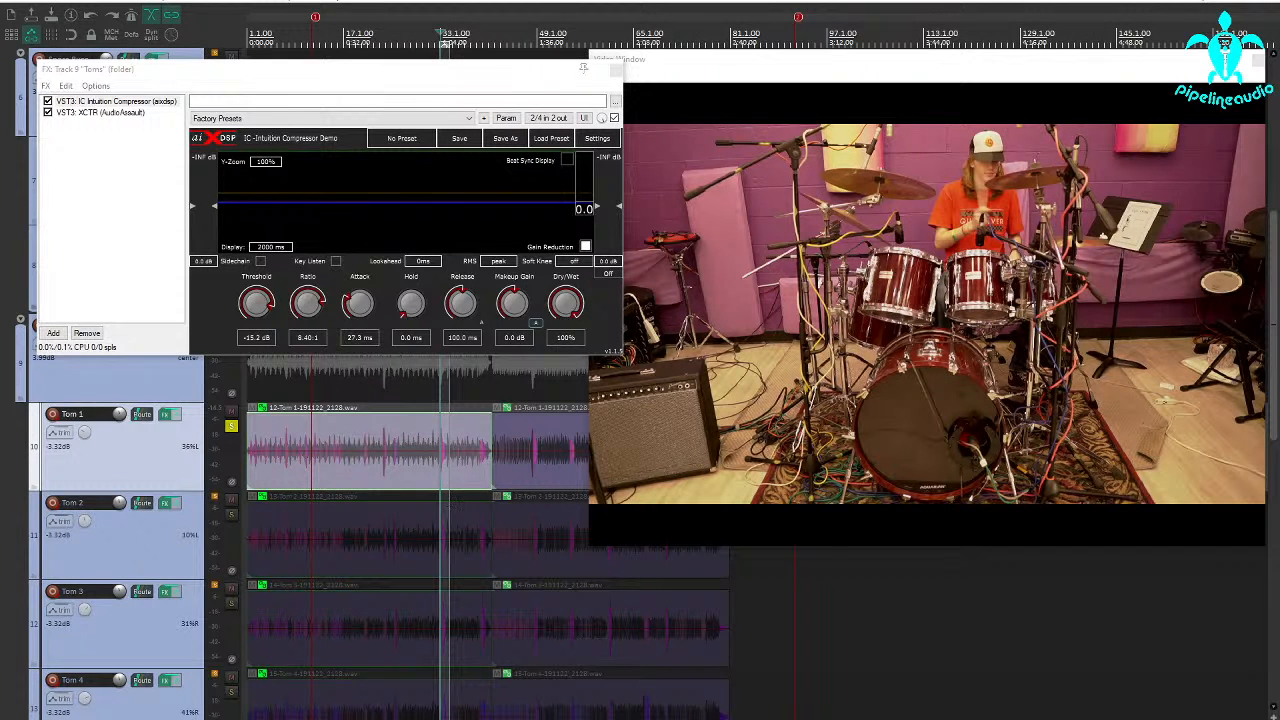
key("space")
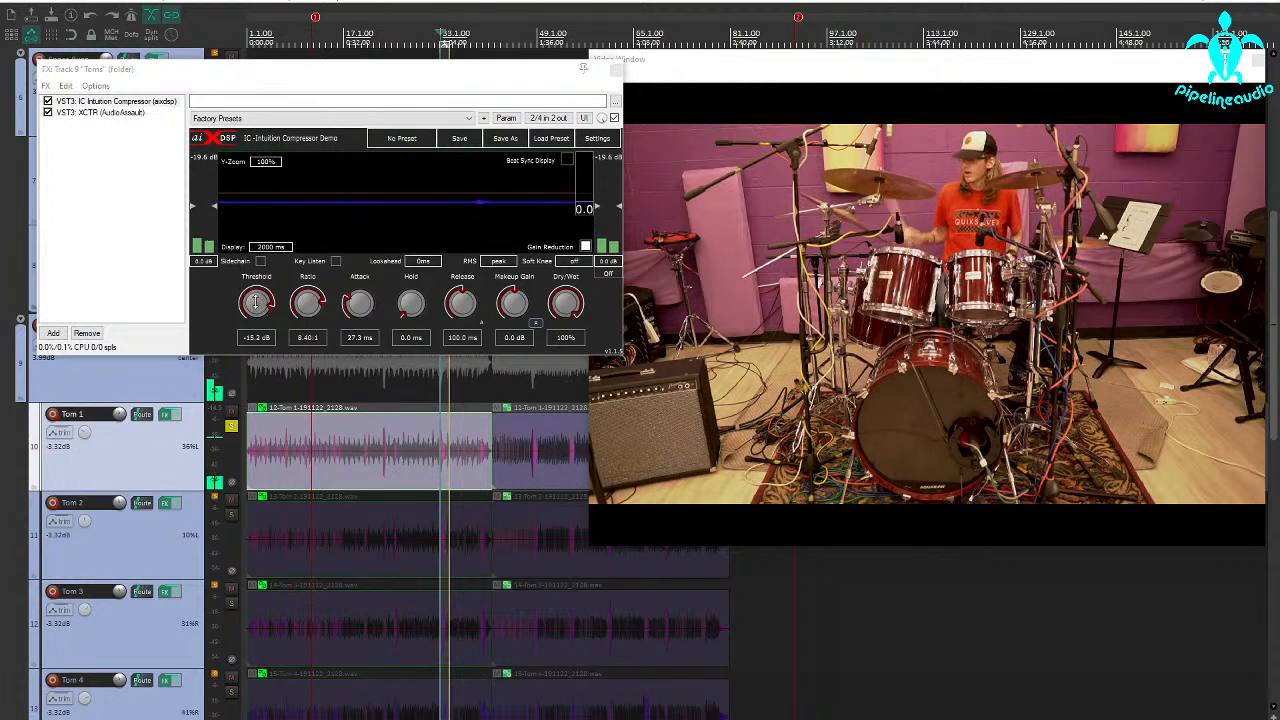
left_click_drag(256, 303, 247, 347)
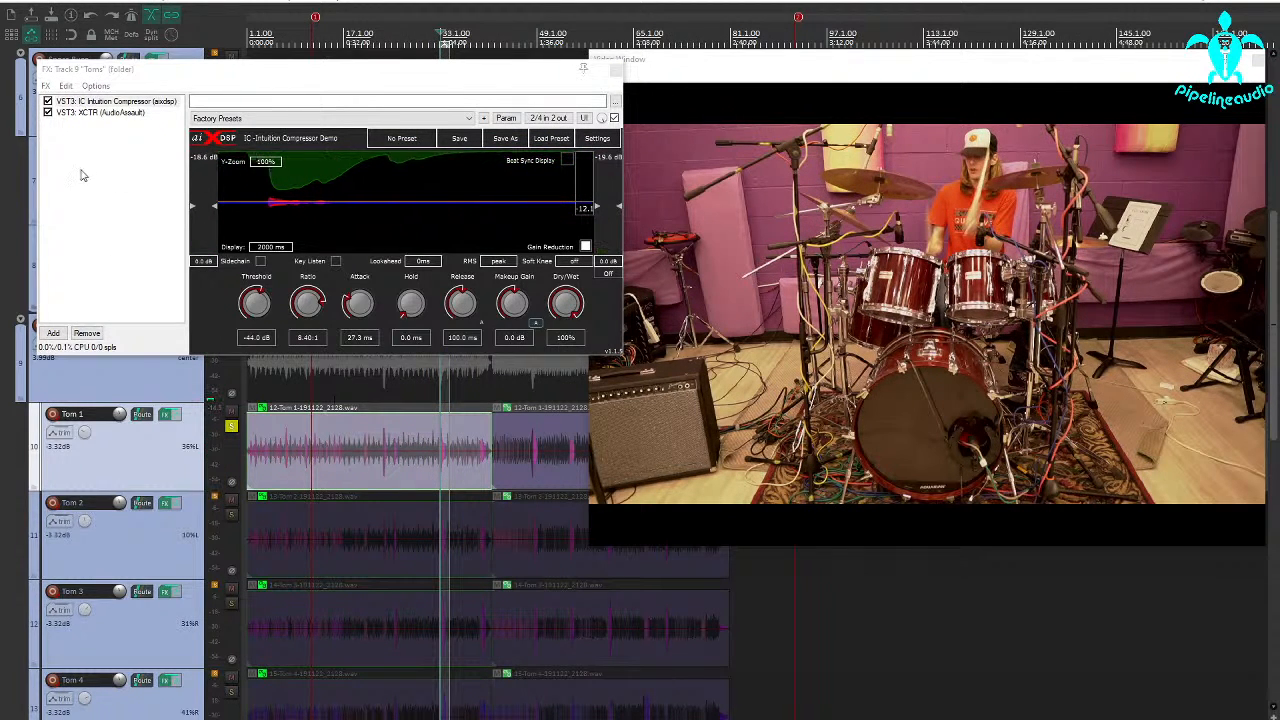
Bypass both IC Intuition Compressor and XCTR on the Toms folder and move their window clear of the track controls.
left_click(47, 101)
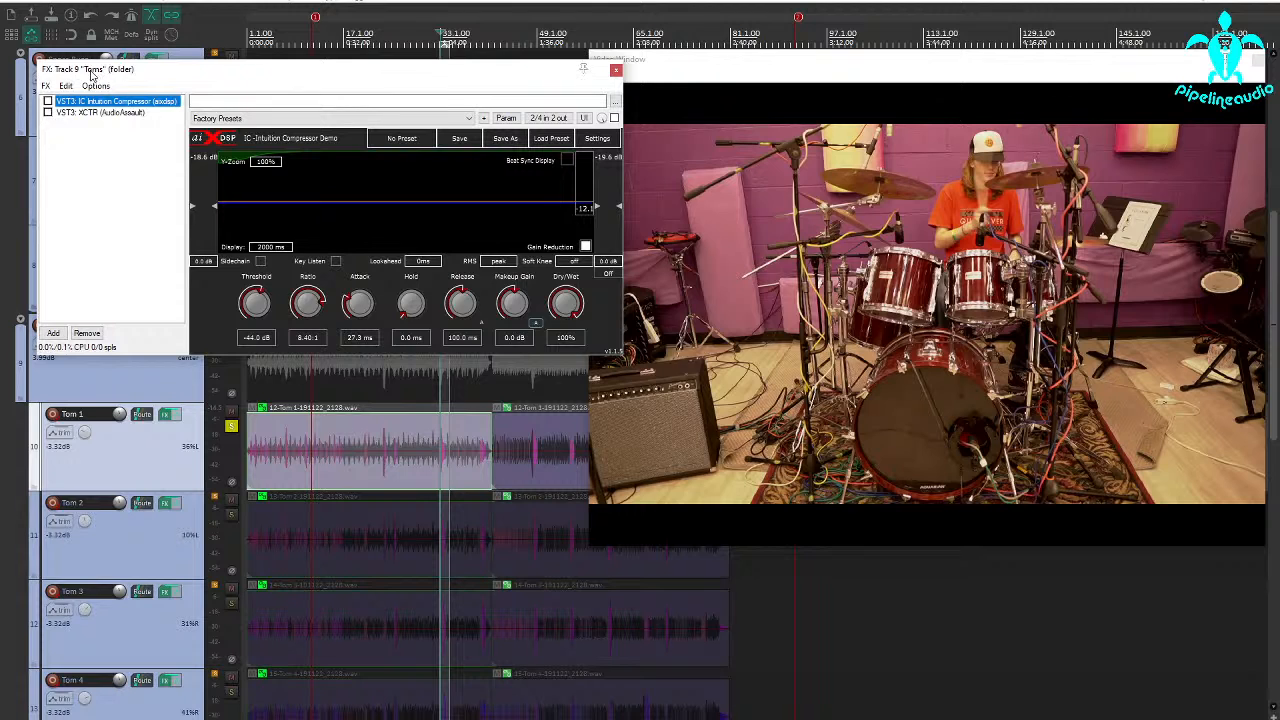
left_click_drag(92, 77, 348, 200)
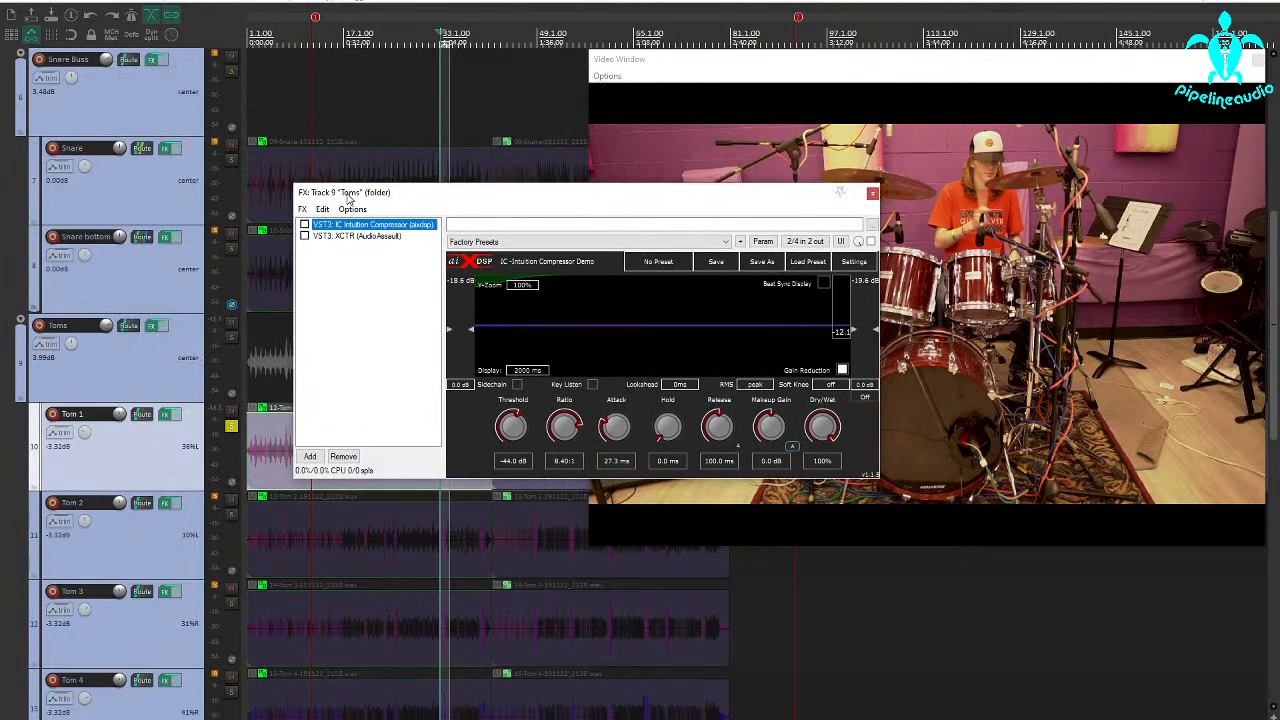
Close the Toms effects window, unsolo Tom 1 and close the video window to clear the arrangement.
left_click(872, 192)
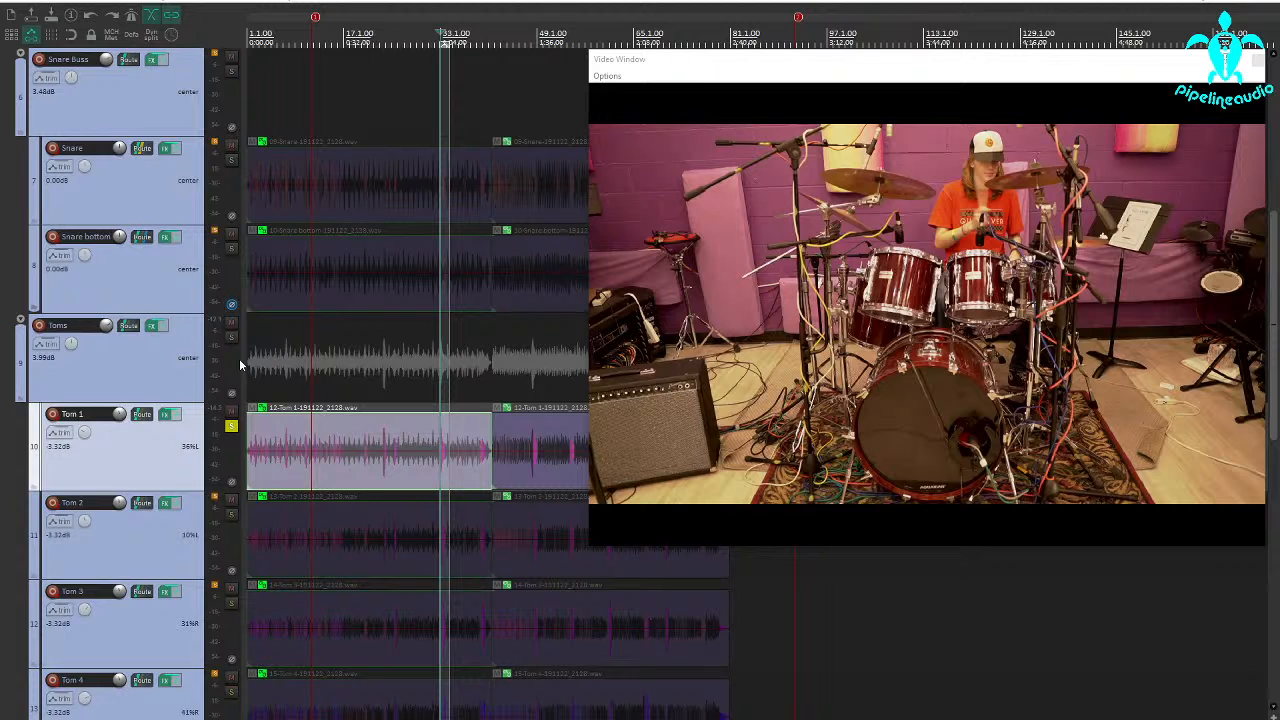
left_click(231, 428)
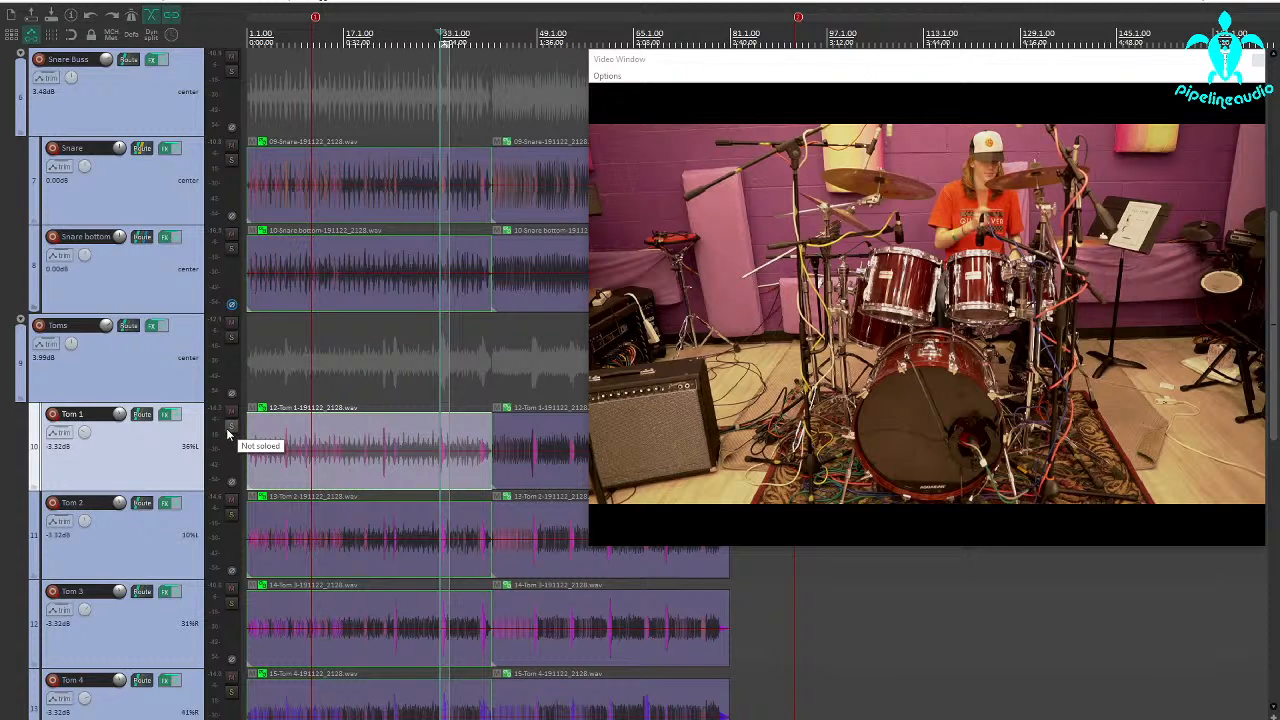
scroll(100, 263, "up", 5)
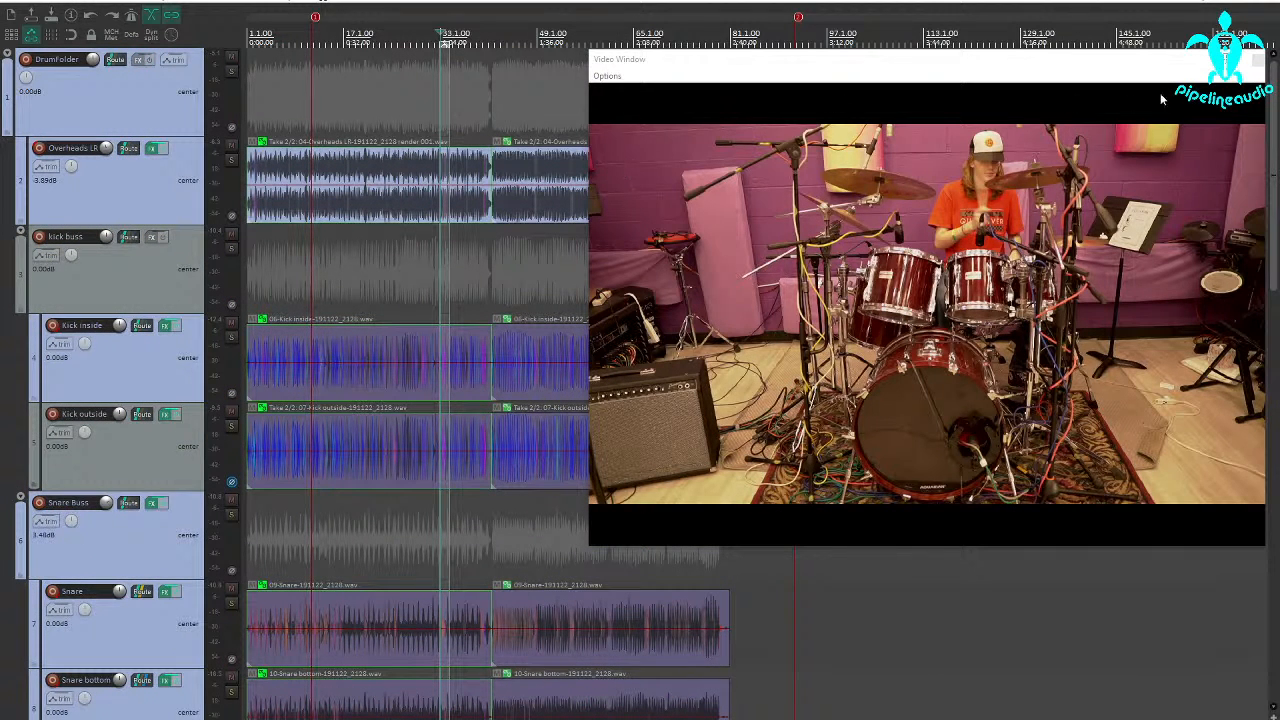
left_click(1256, 60)
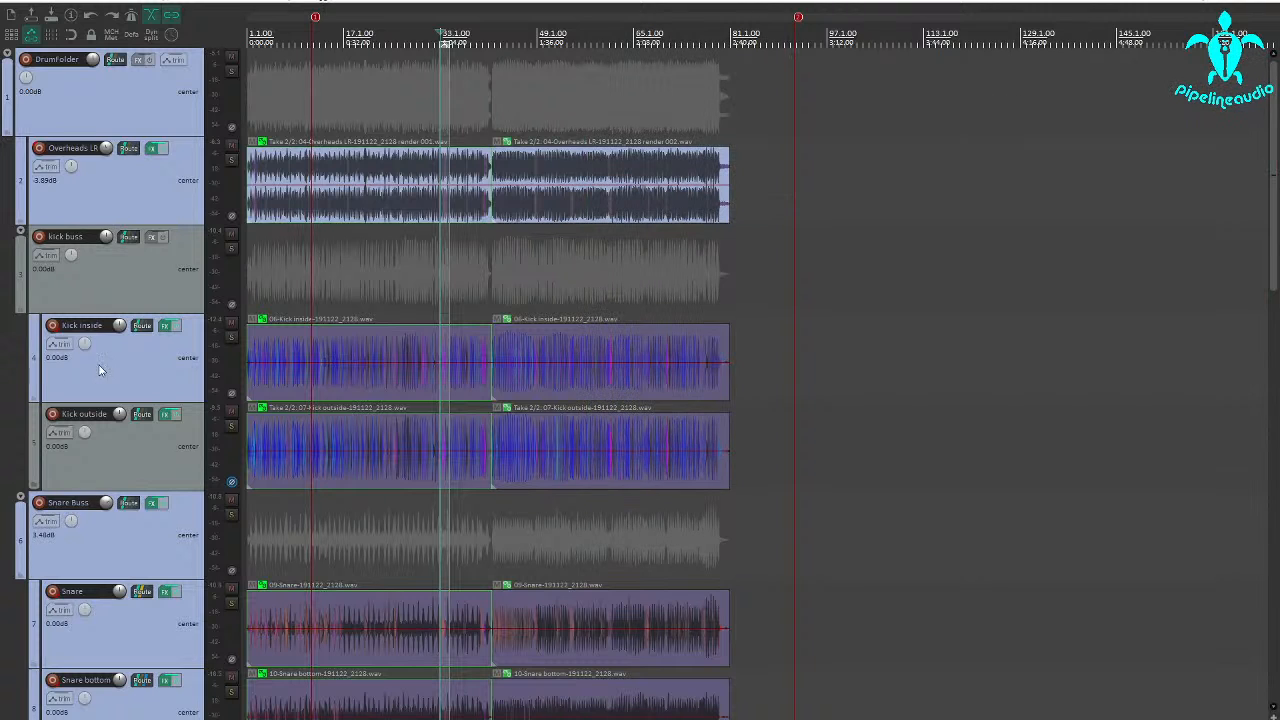
Open Multi Band Gate on the Kick inside track and lower its threshold to -INF dB.
left_click(164, 327)
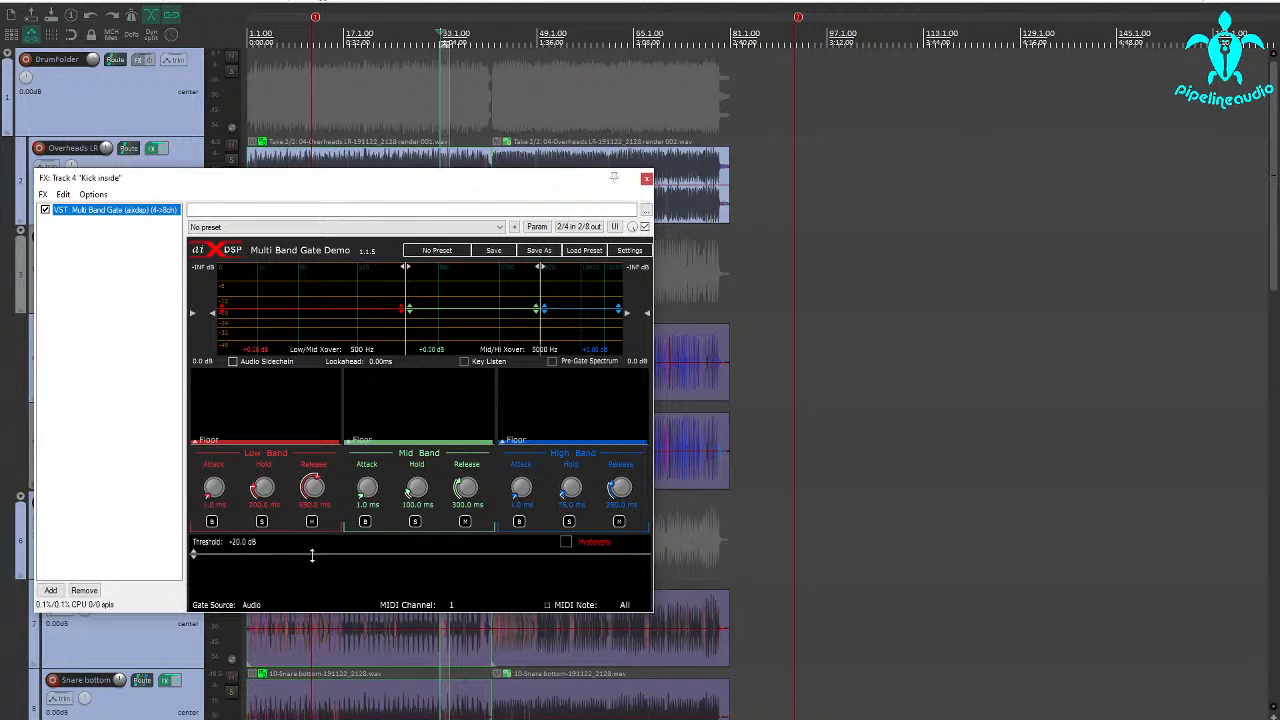
left_click_drag(312, 556, 329, 654)
left_click_drag(229, 186, 547, 203)
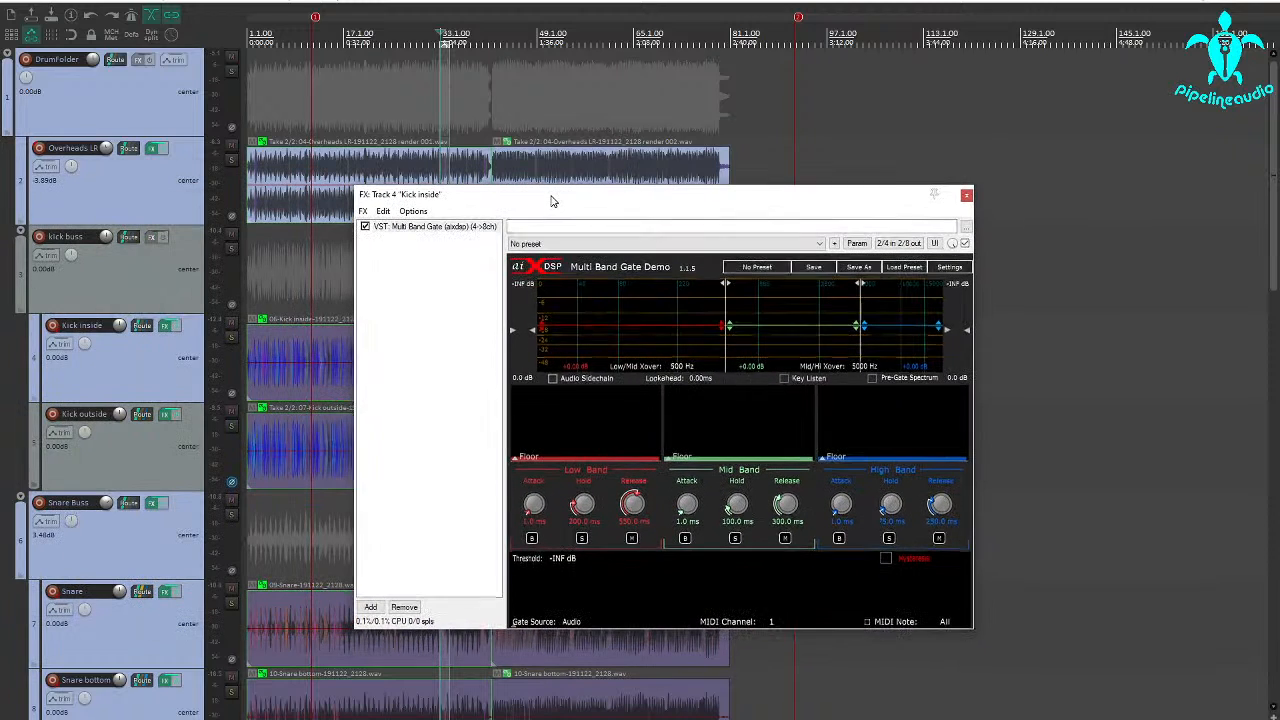
Solo the Kick inside track and move the gate window clear of its waveform.
left_click(232, 339)
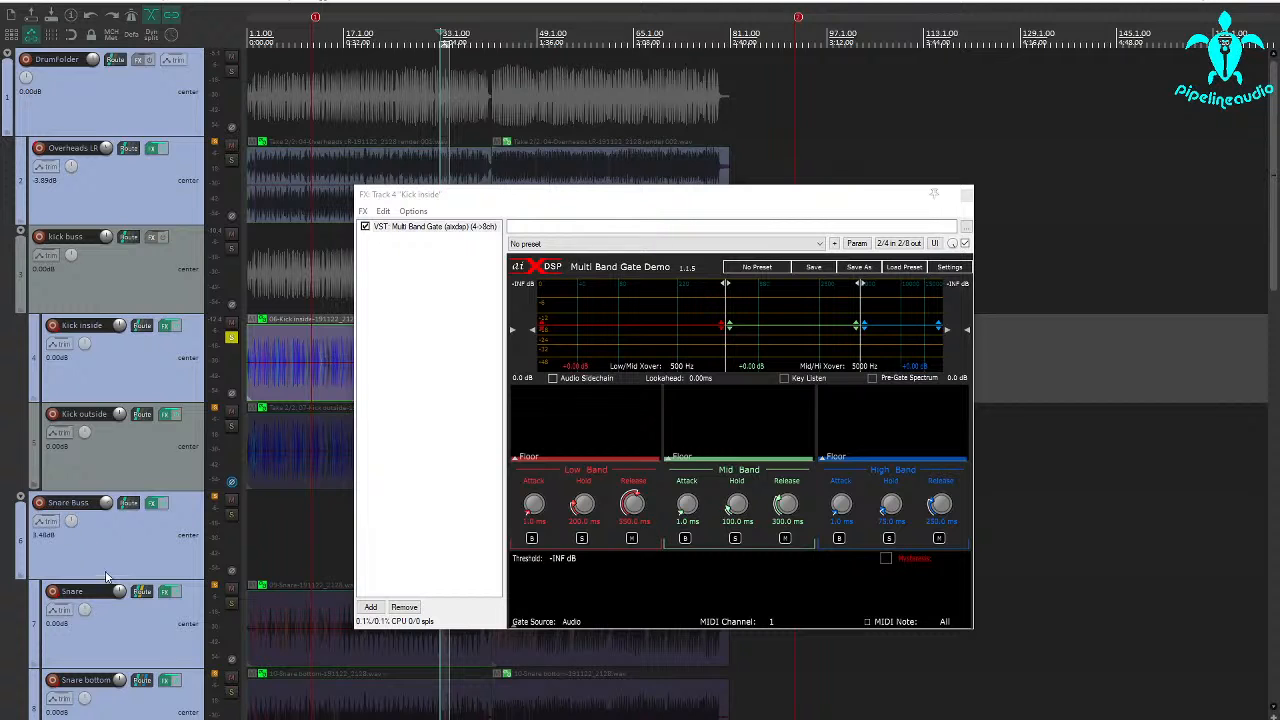
right_click(230, 431)
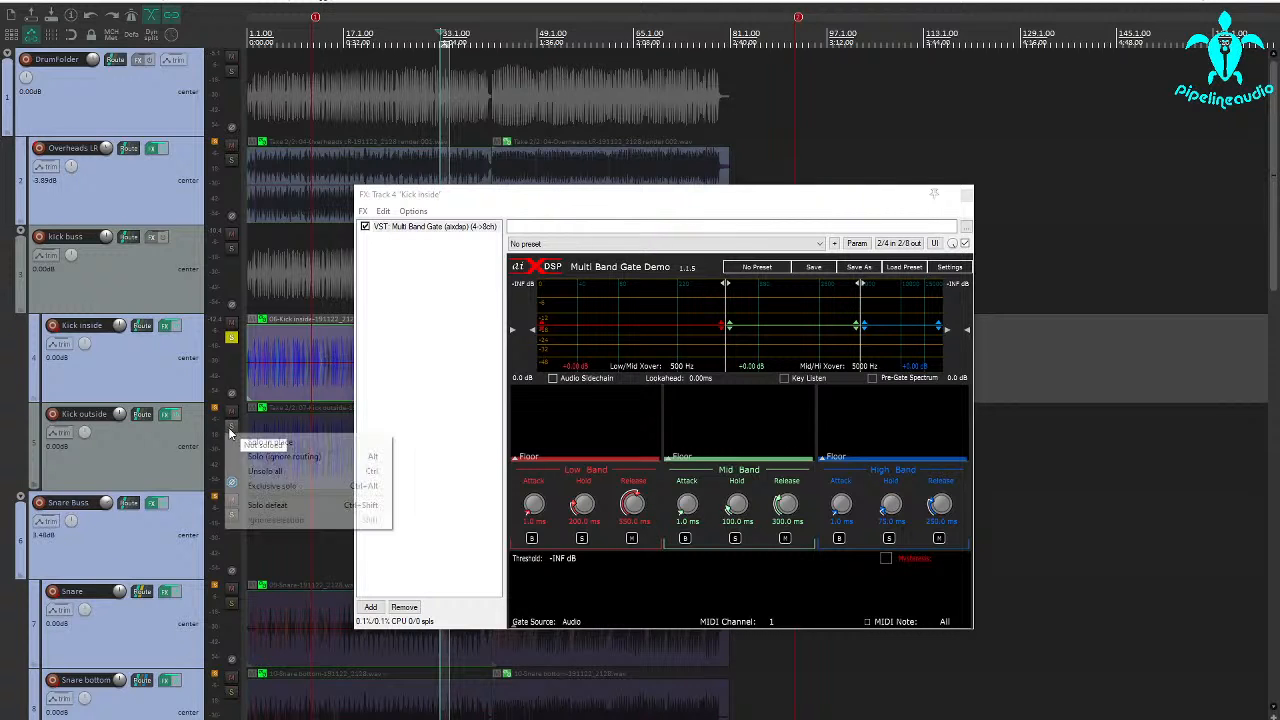
left_click(101, 371)
left_click_drag(560, 195, 499, 193)
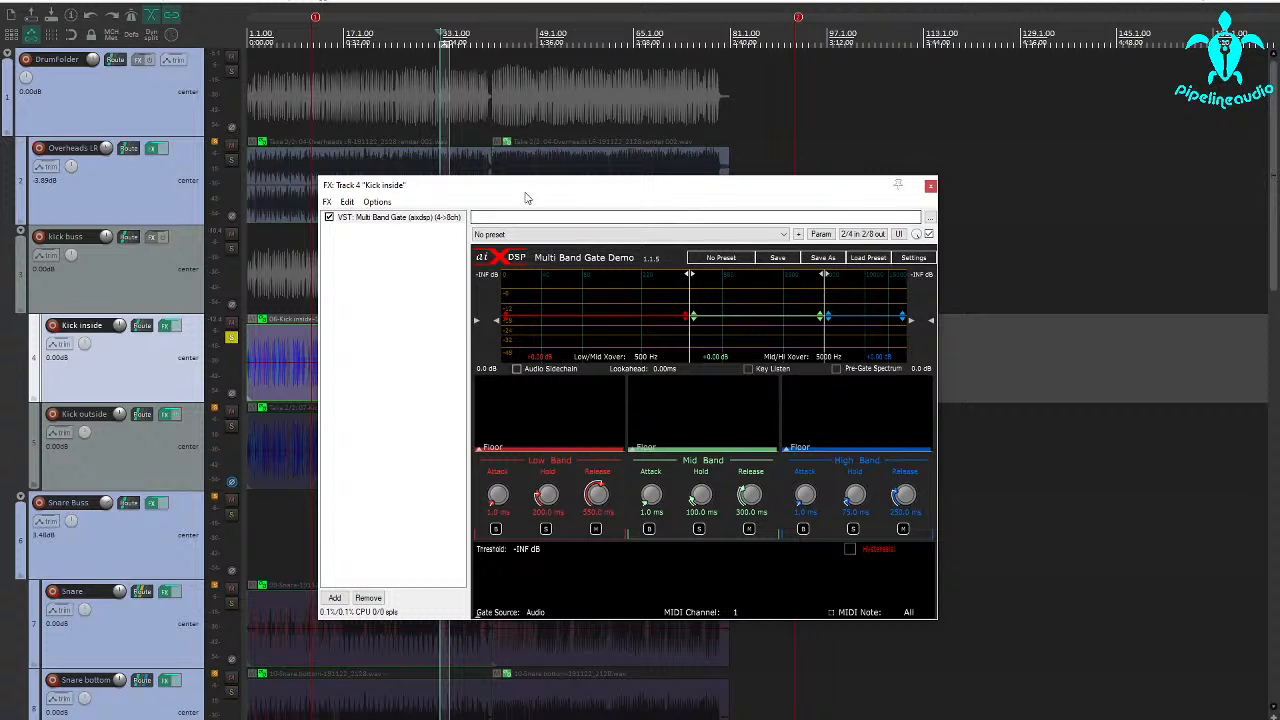
left_click_drag(503, 192, 699, 187)
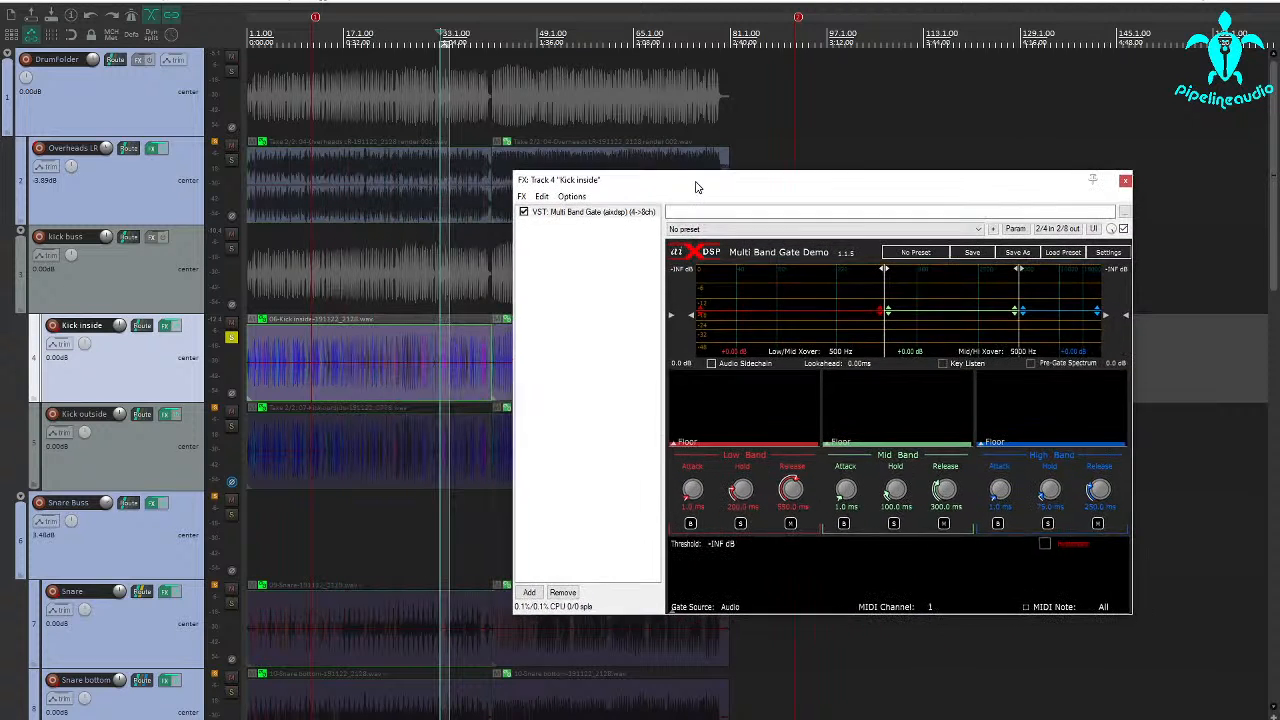
Play the soloed Kick inside track from around bar 5.
left_click(328, 379)
scroll(328, 379, "up", 5)
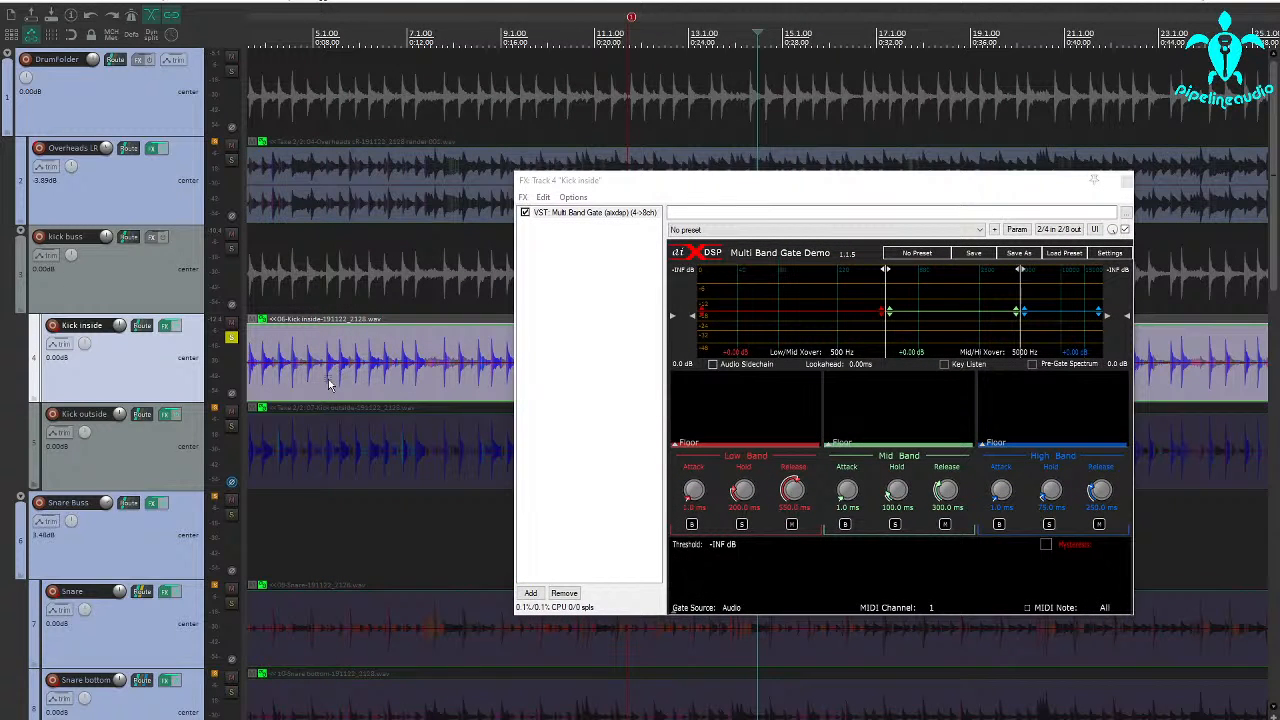
key("space")
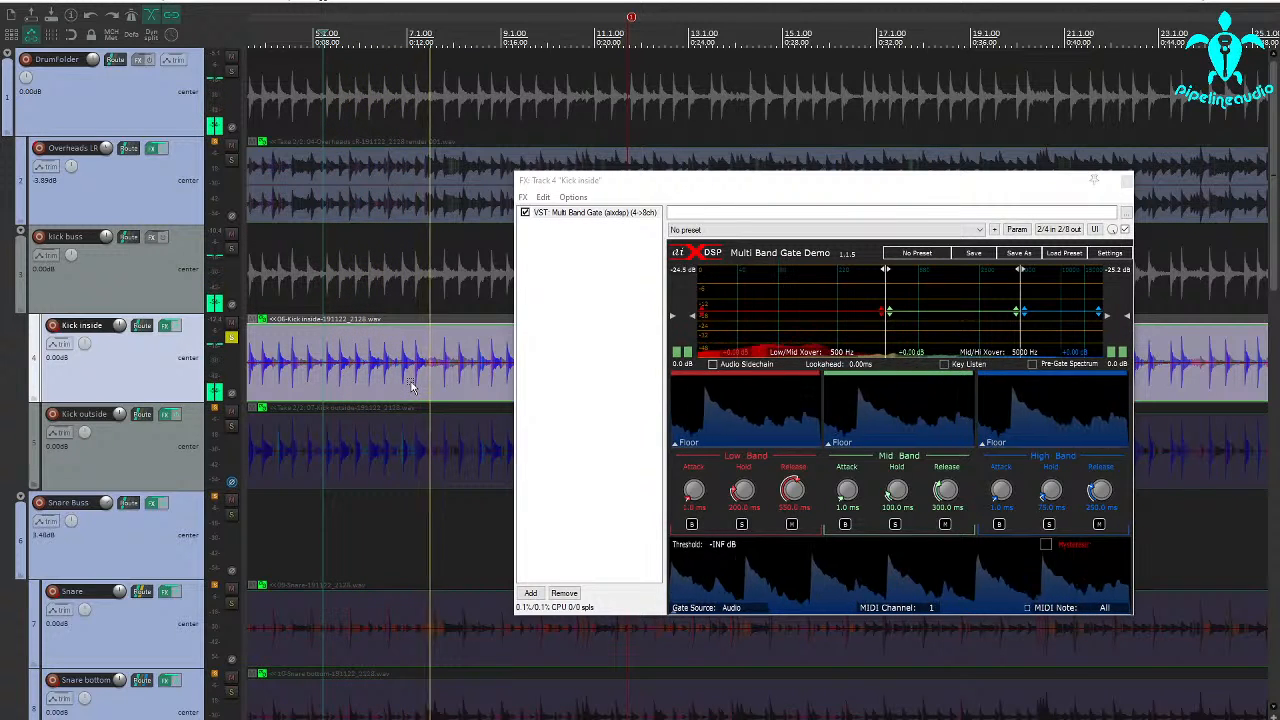
key("space")
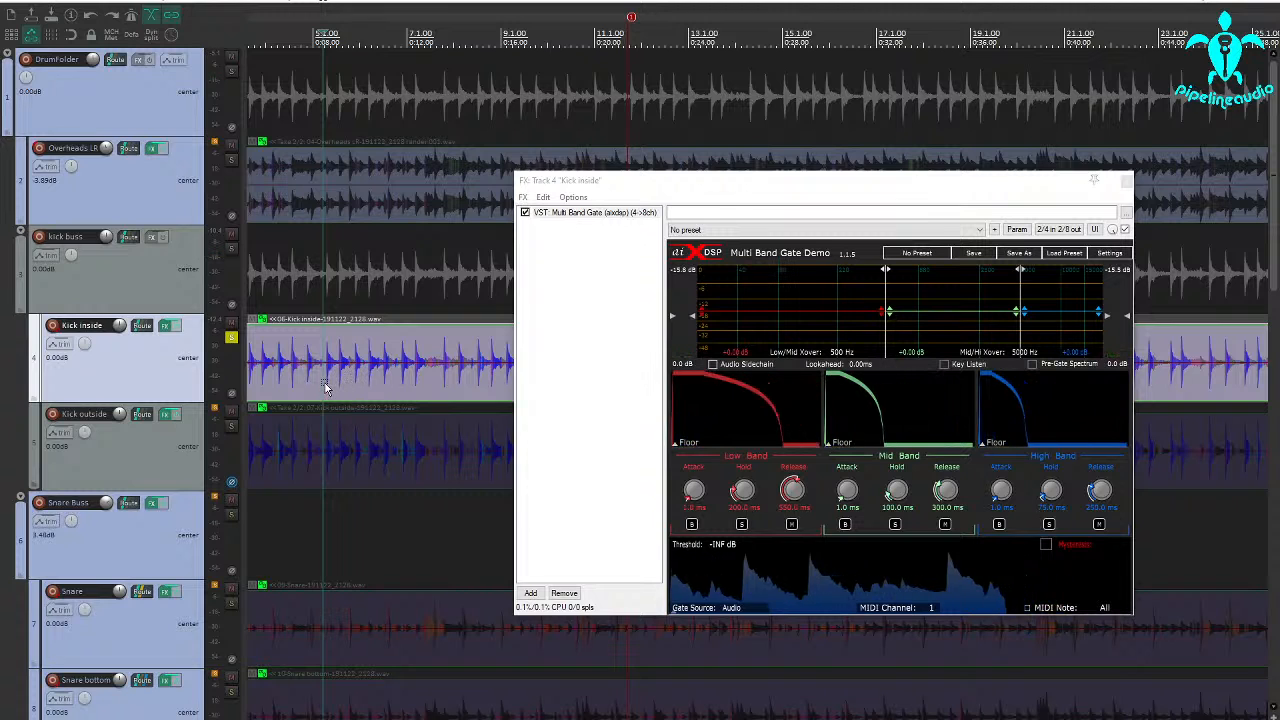
Select a time range from bar 5 to about bar 8 on Kick inside and play it as a loop.
left_click_drag(327, 388, 477, 393)
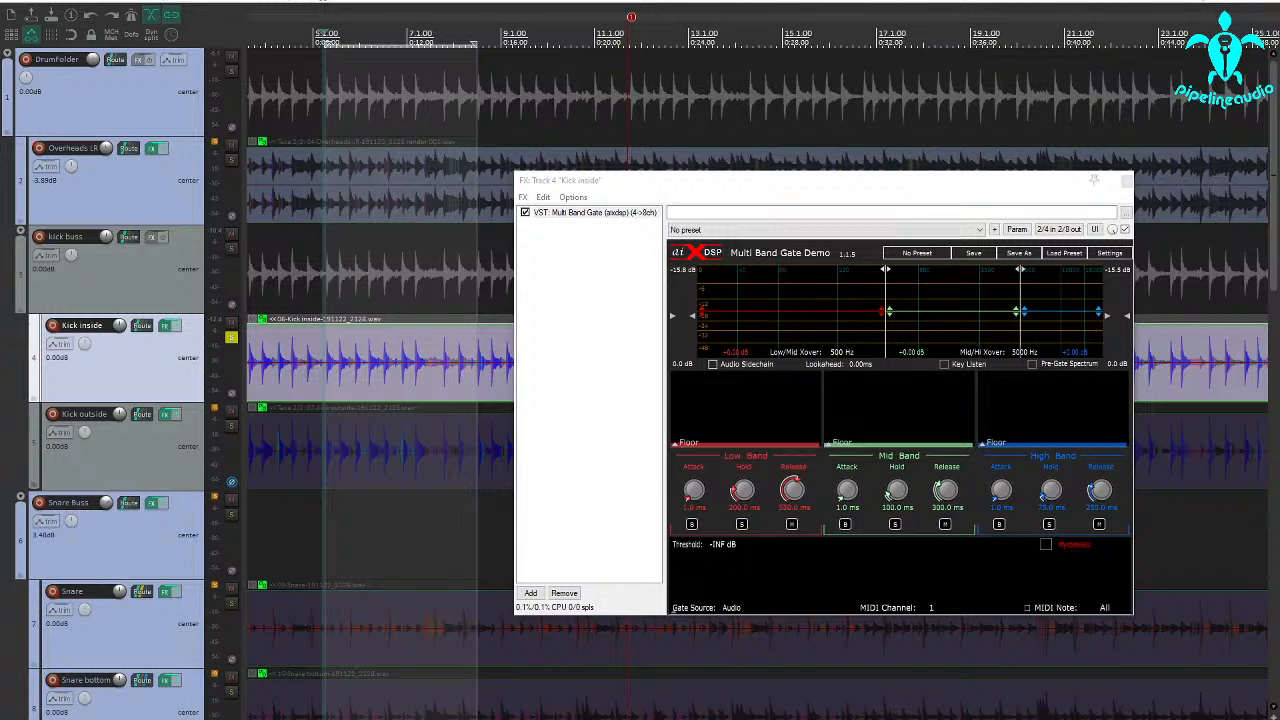
key("space")
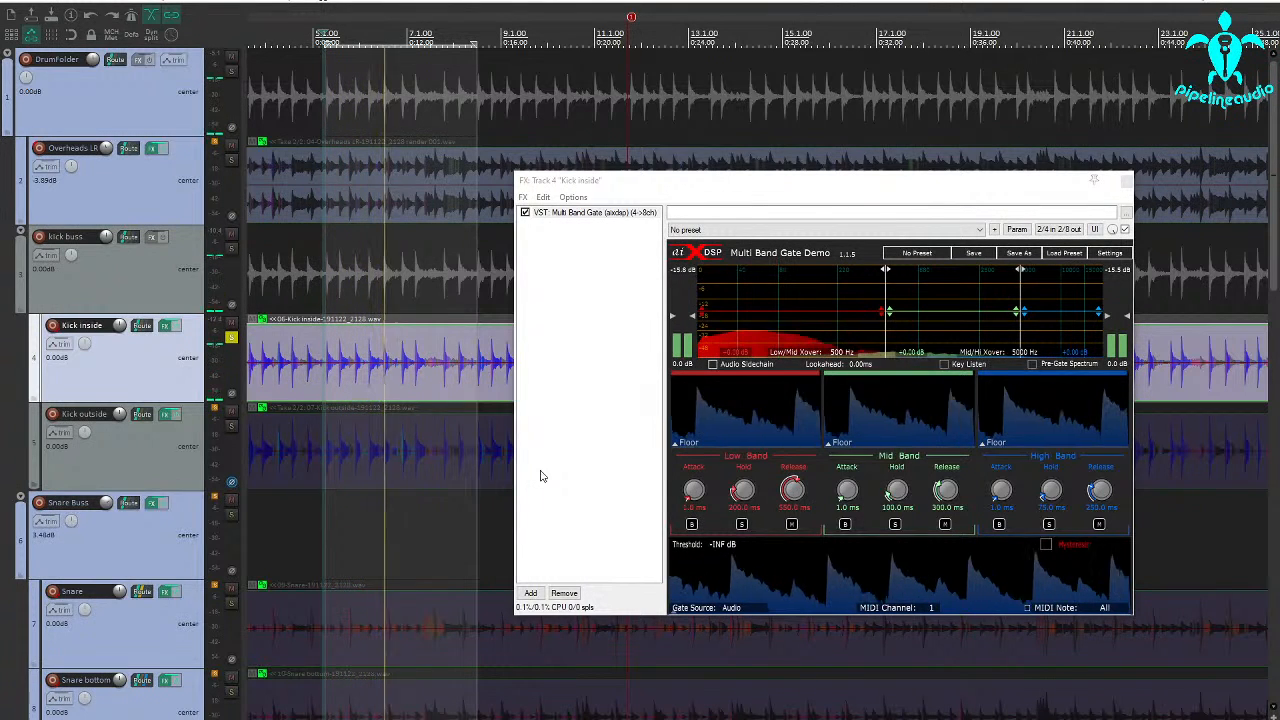
key("space")
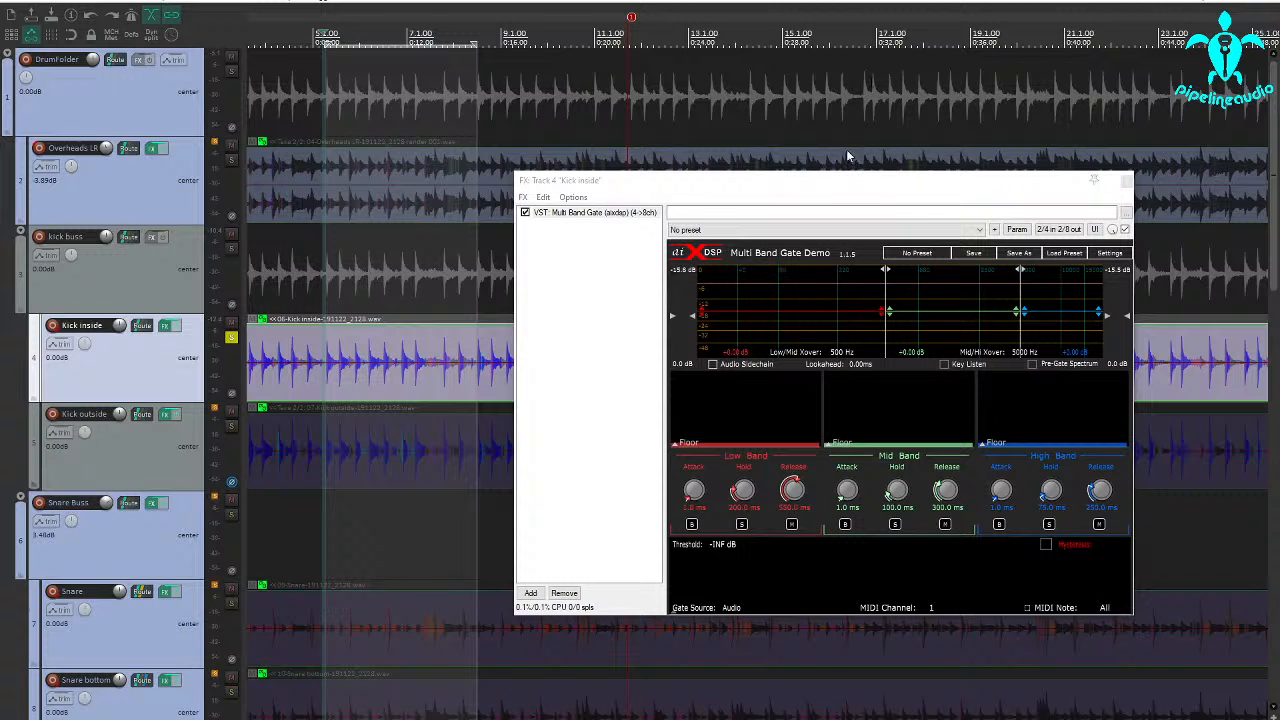
Play the loop with the gate's high band soloed and set the Mid/Hi crossover to 1254 Hz.
mouse_move(830, 184)
left_mouse_down()
mouse_move(810, 194)
mouse_move(824, 183)
left_mouse_up()
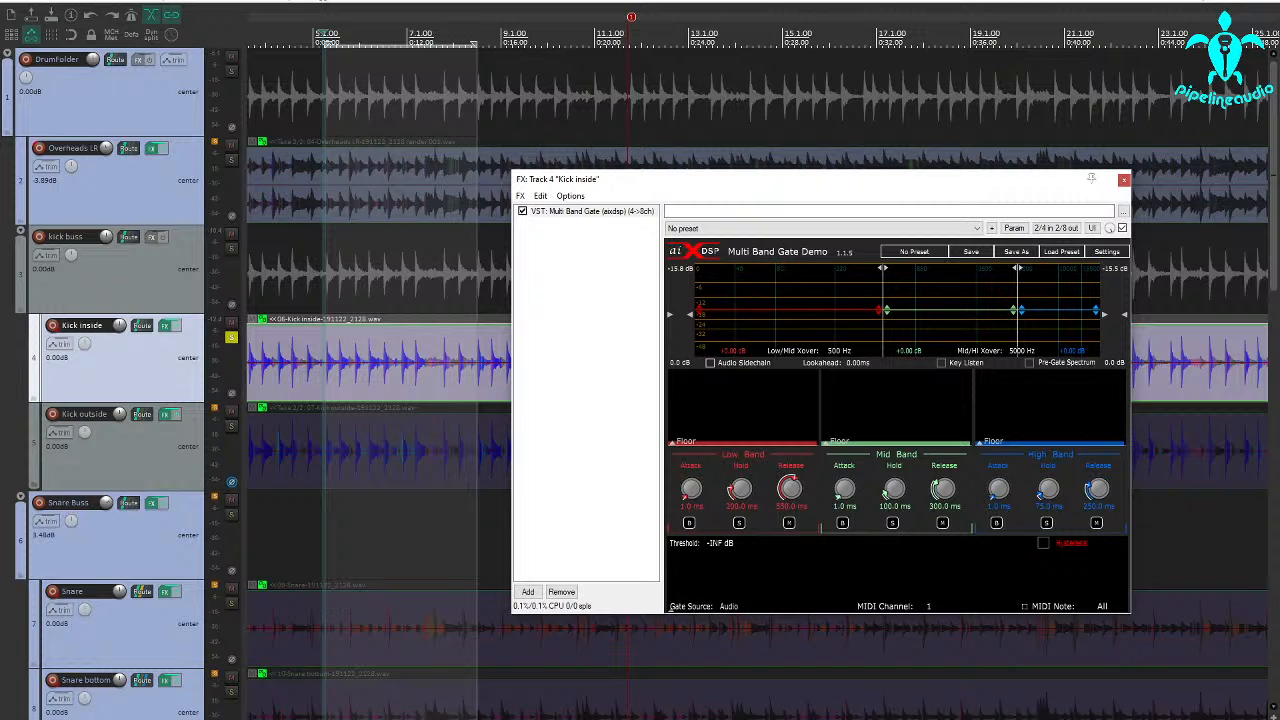
key("space")
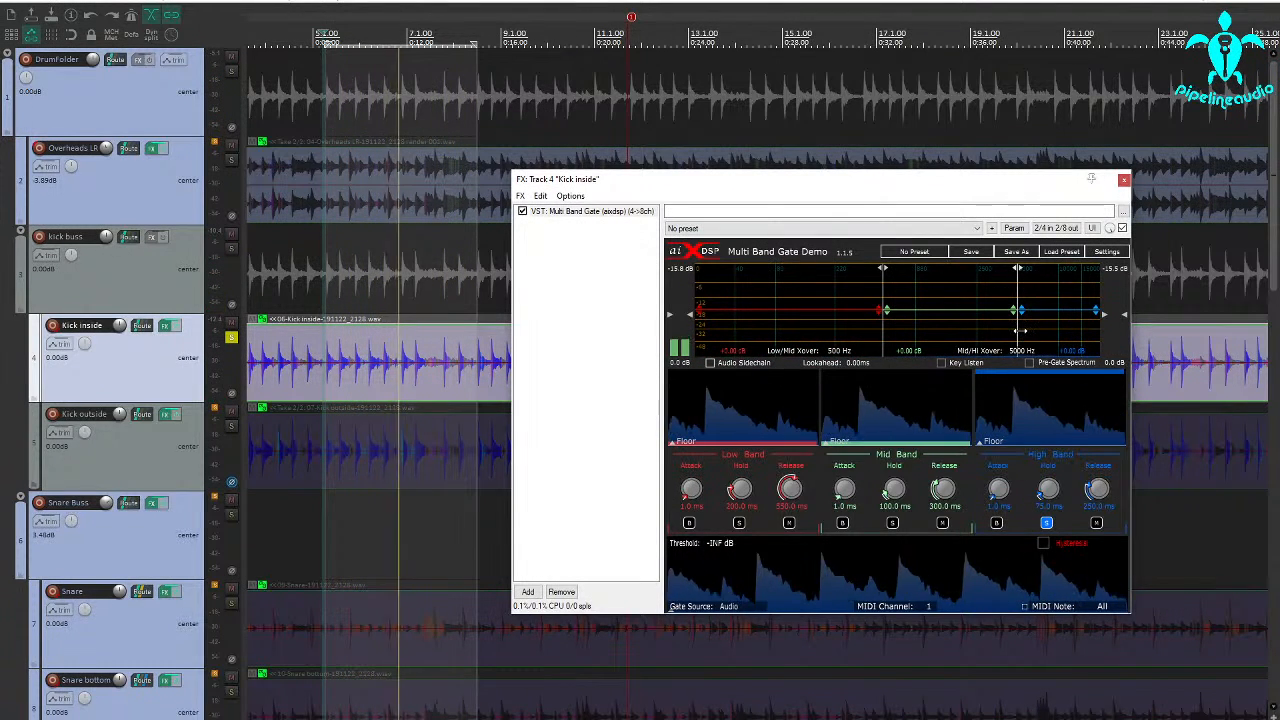
left_click_drag(1020, 330, 944, 330)
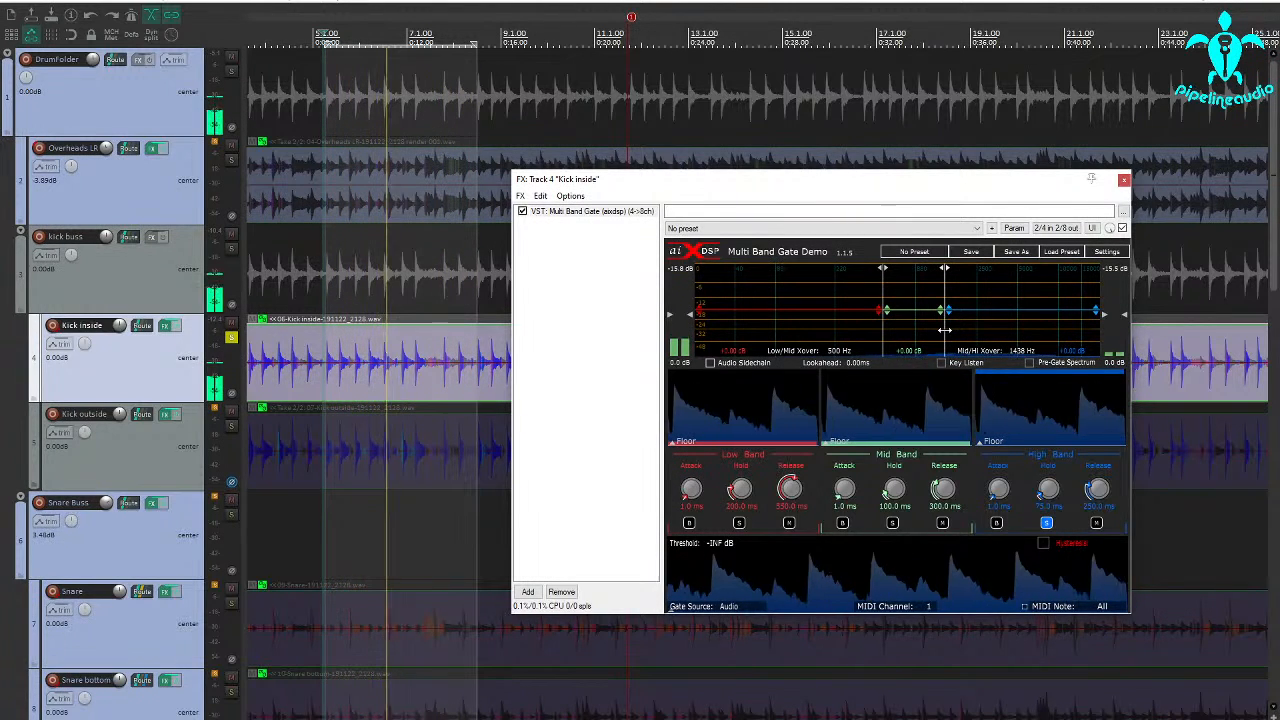
left_click_drag(944, 329, 945, 329)
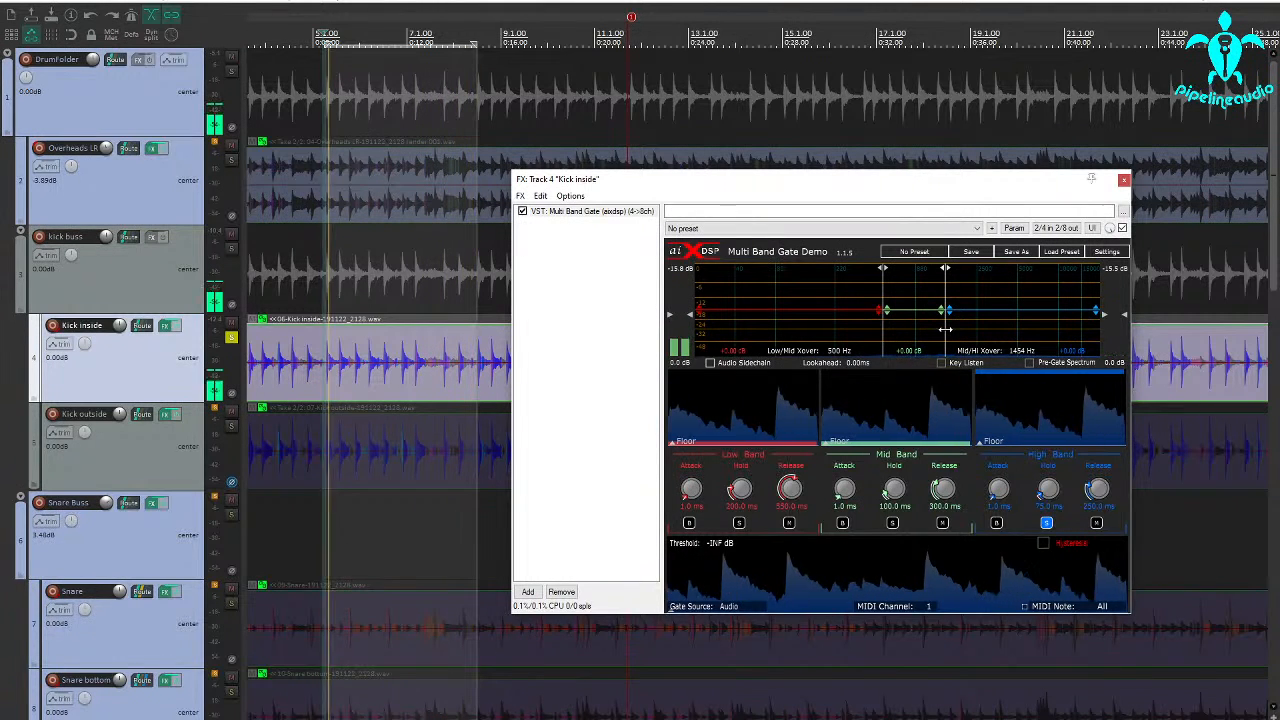
left_click_drag(945, 329, 947, 328)
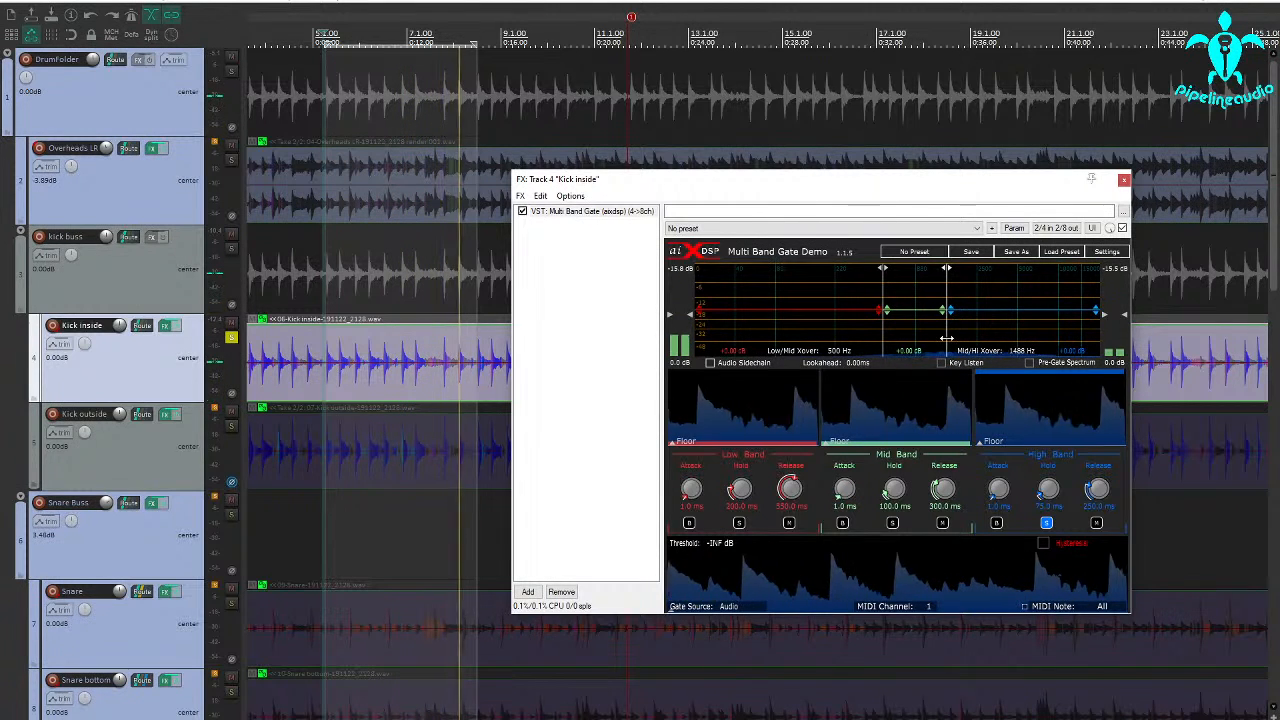
left_click_drag(950, 338, 936, 340)
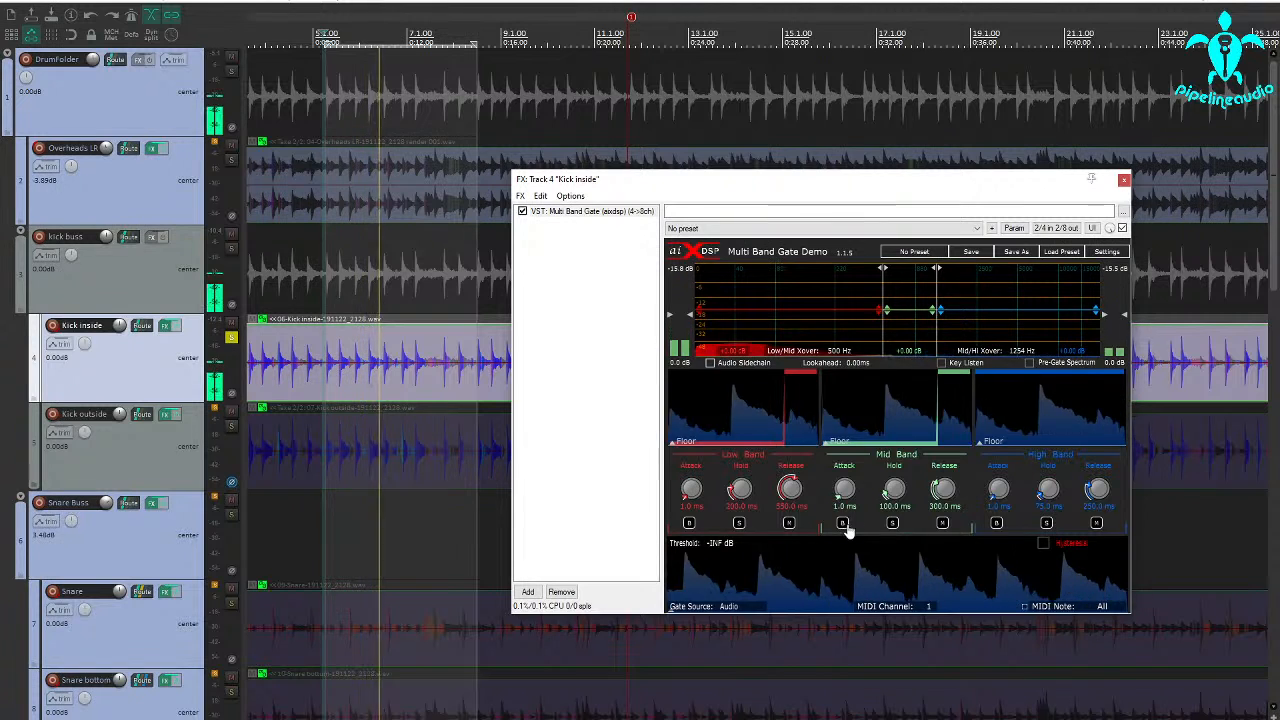
Solo the gate's low band and set the Low/Mid crossover to 145 Hz.
left_click(739, 523)
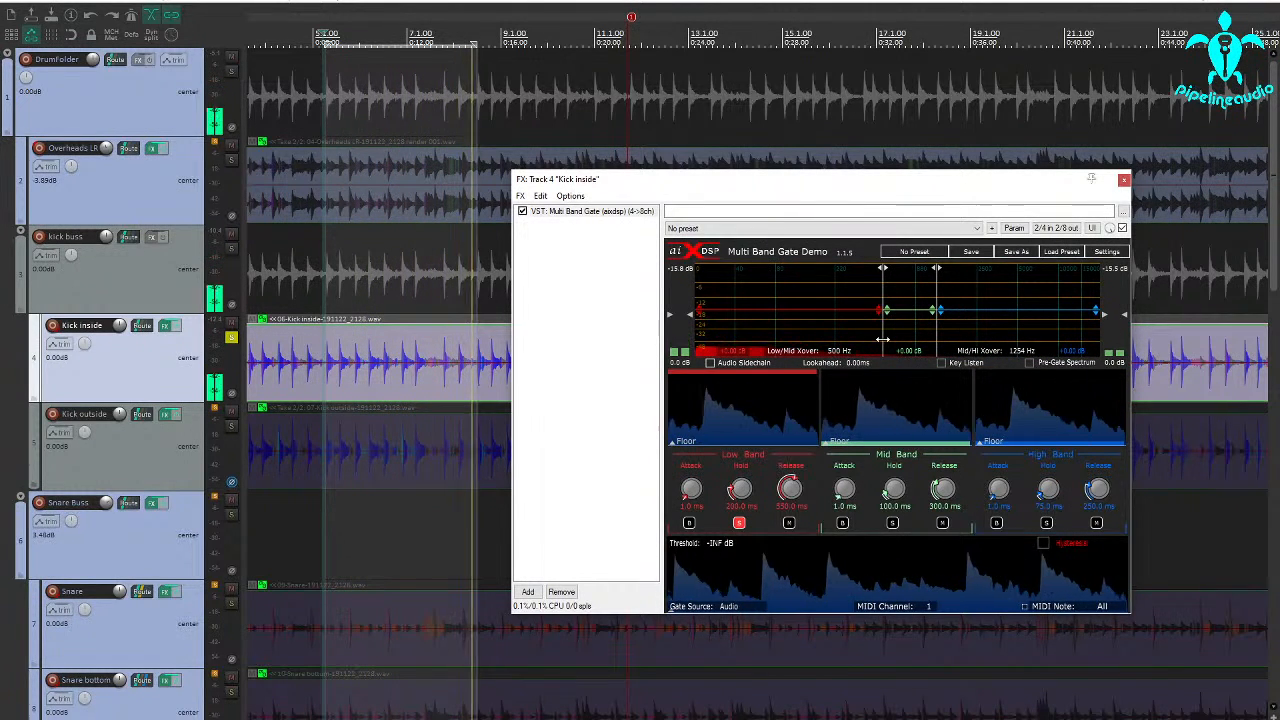
left_click_drag(883, 340, 776, 345)
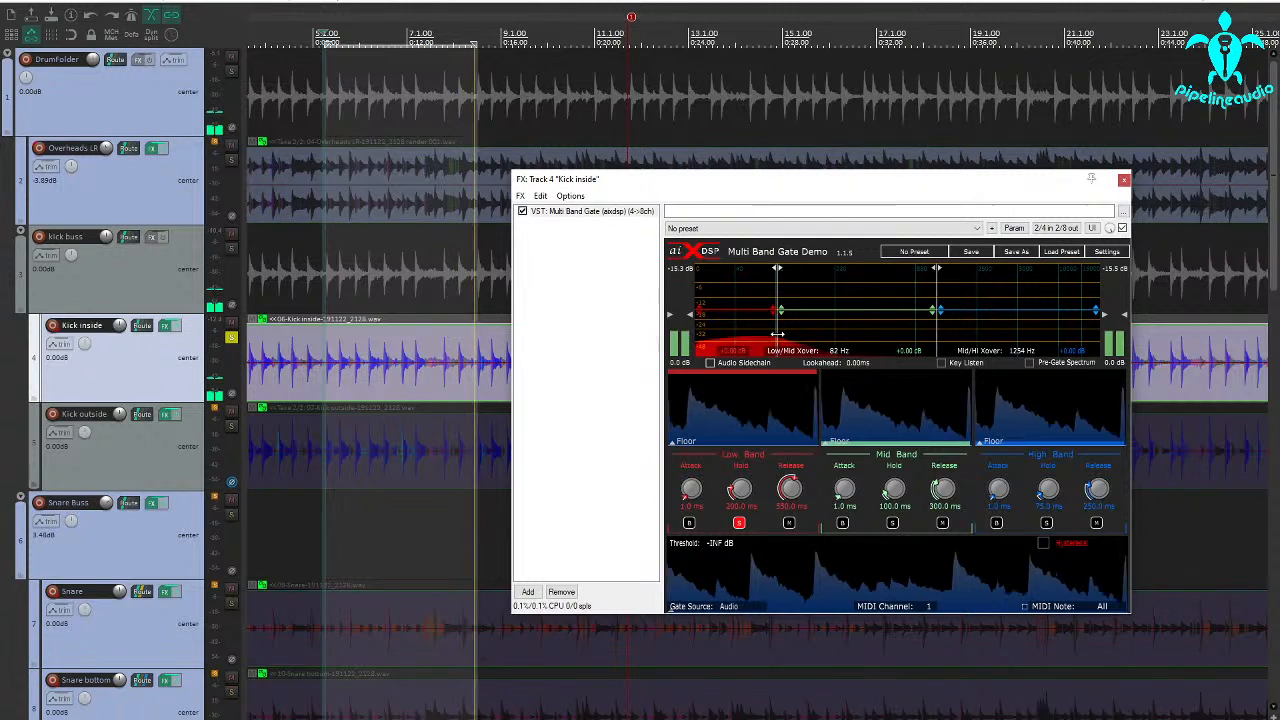
left_click_drag(777, 334, 817, 337)
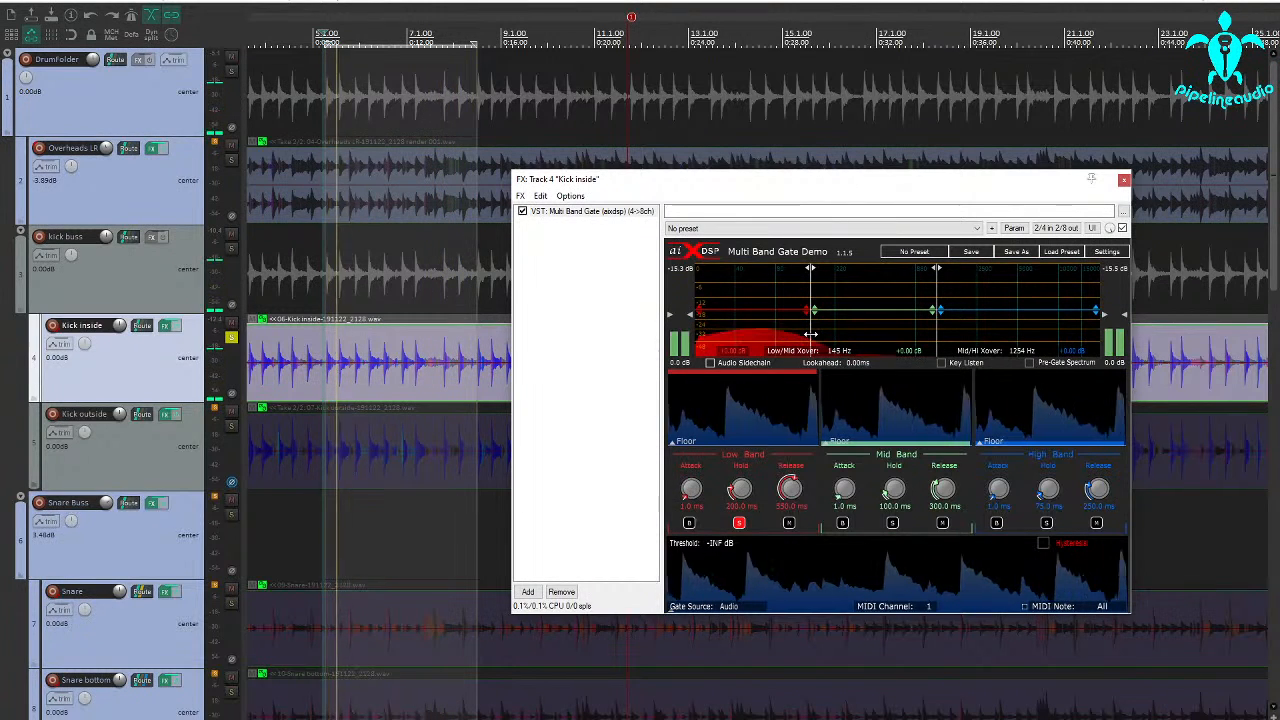
Audition the gate's mid band by soloing and muting it, and restore all three bands.
left_click(739, 523)
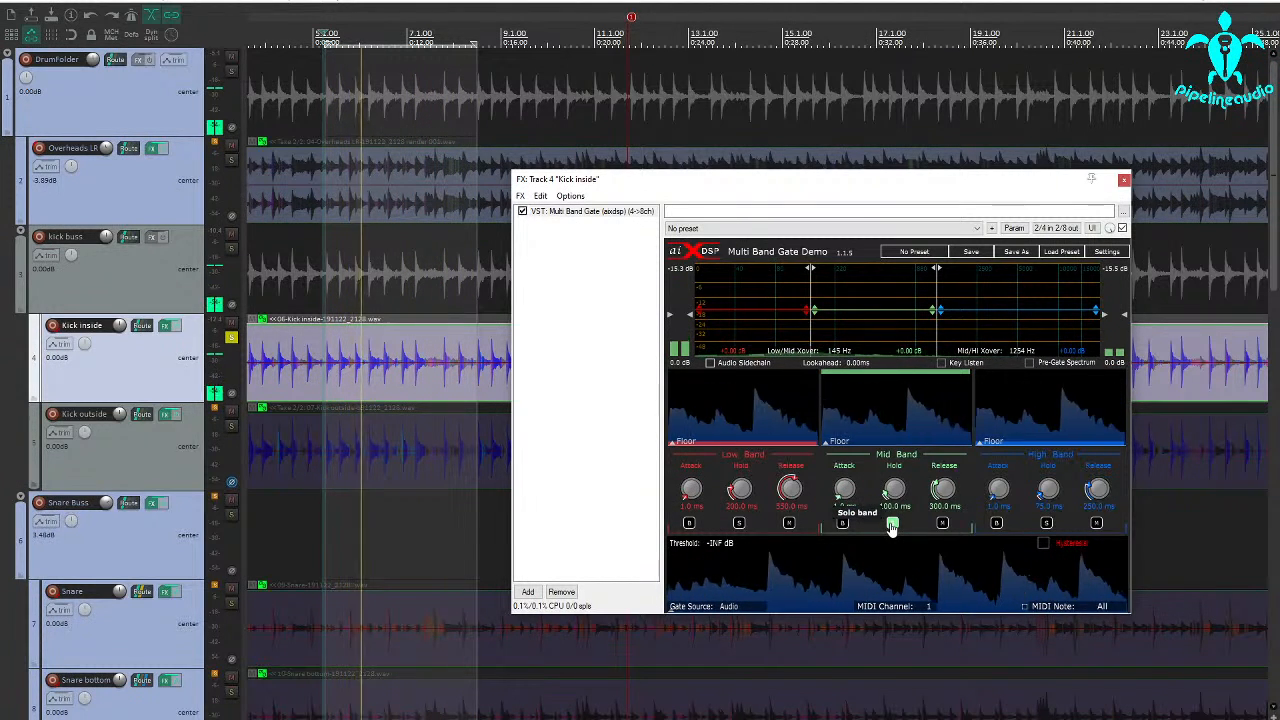
left_click(943, 524)
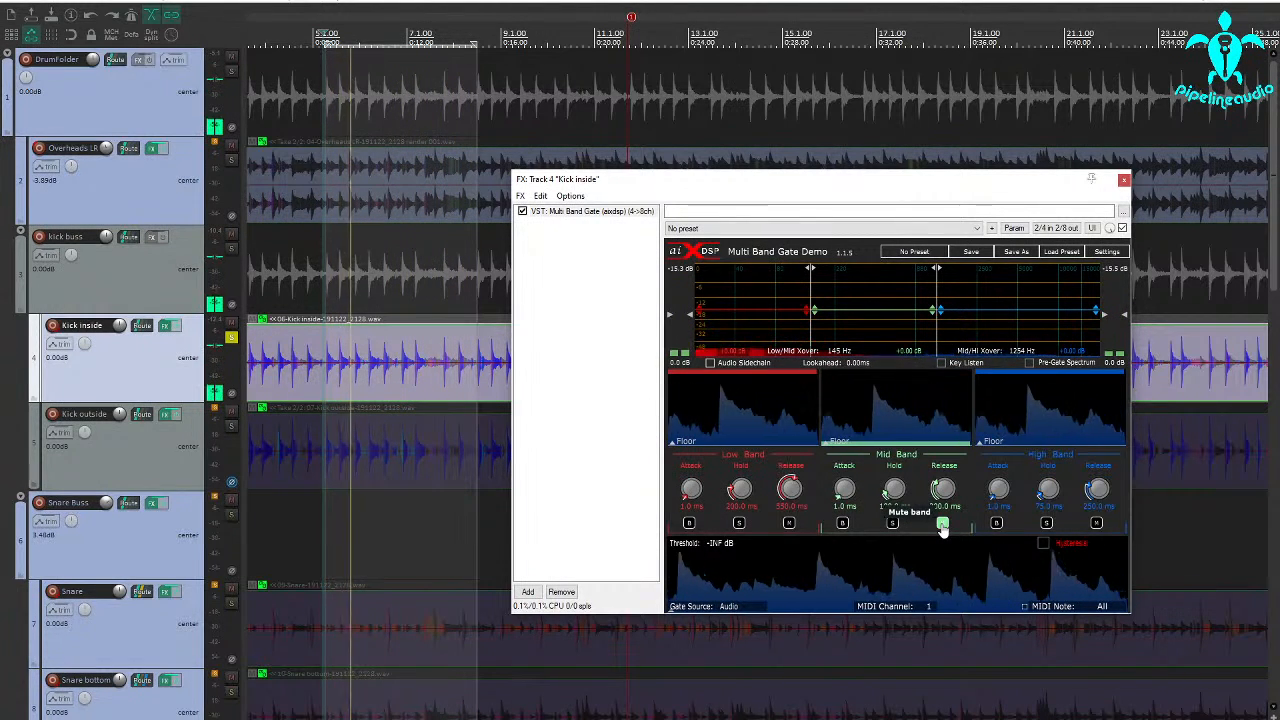
left_click(942, 526)
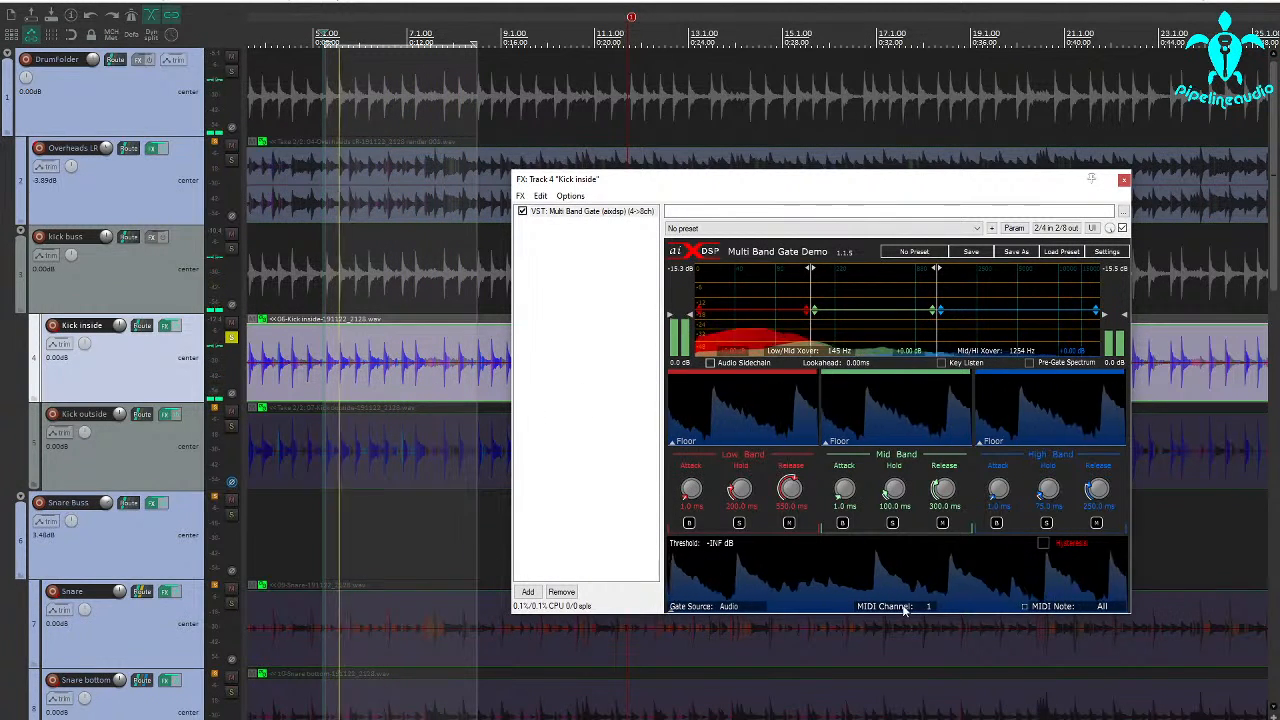
Set the gate threshold to -32.4 dB and every band's hold to 0.0 ms, and shorten the releases, with the mid band at 148.0 ms.
left_click_drag(891, 612, 891, 568)
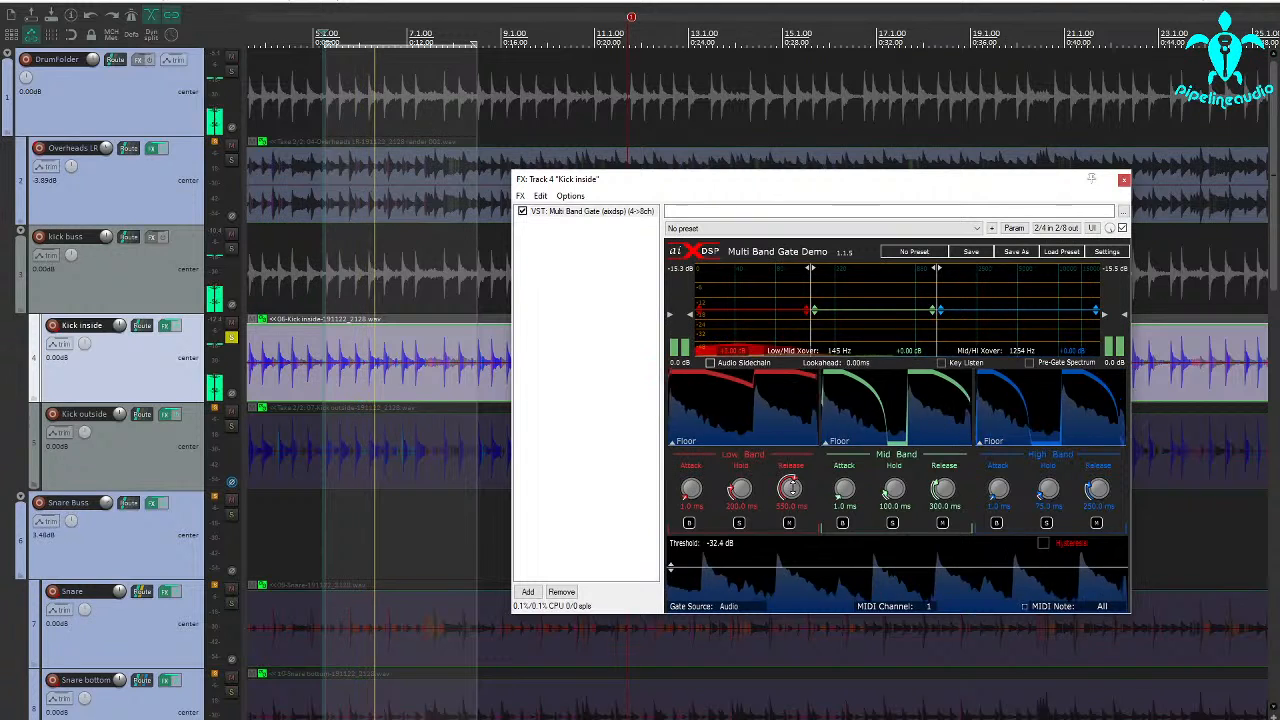
left_click_drag(739, 489, 743, 562)
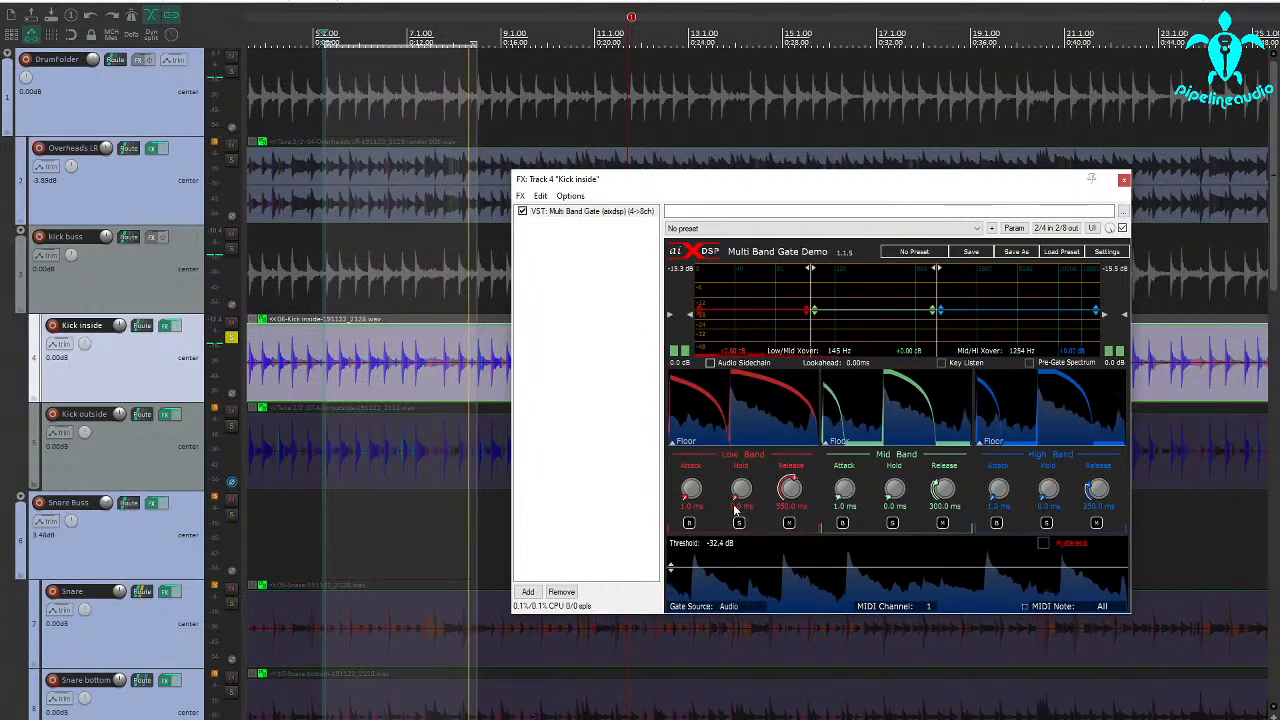
left_click_drag(786, 524, 787, 547)
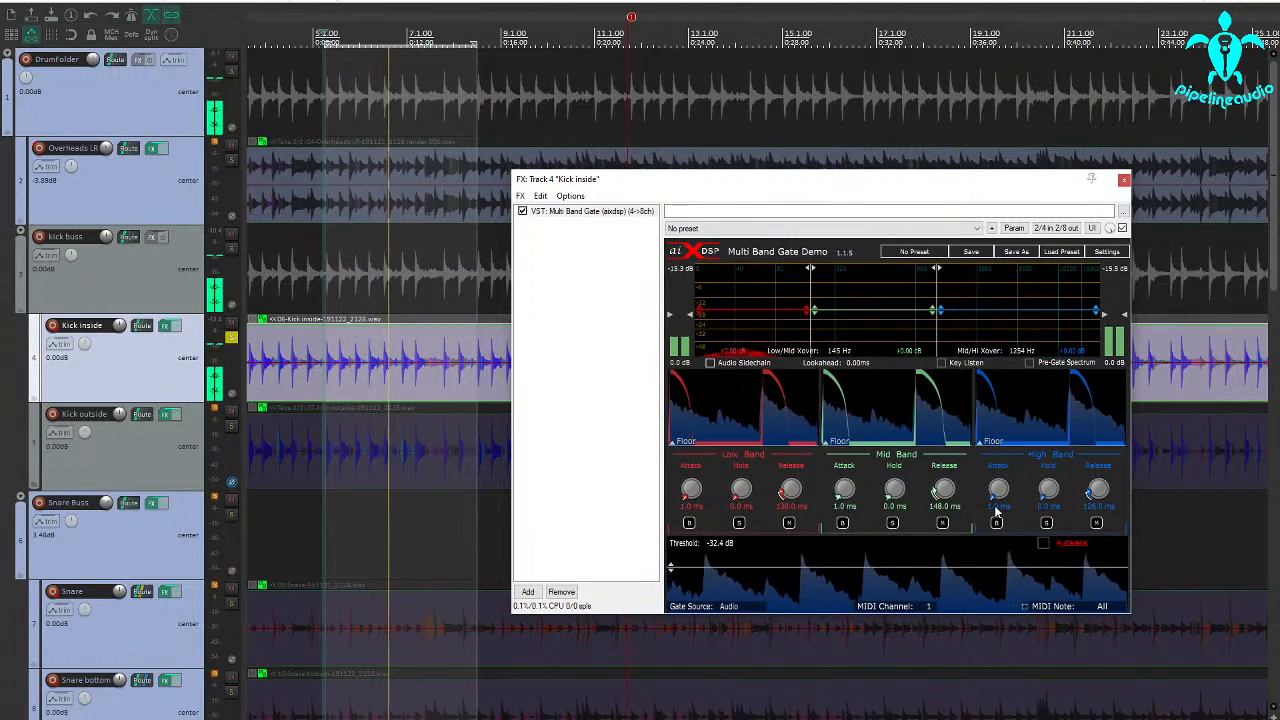
Solo the high band and set its attack to 0.0 ms, hold to 72.0 ms and release to about 98 ms.
left_click(1046, 523)
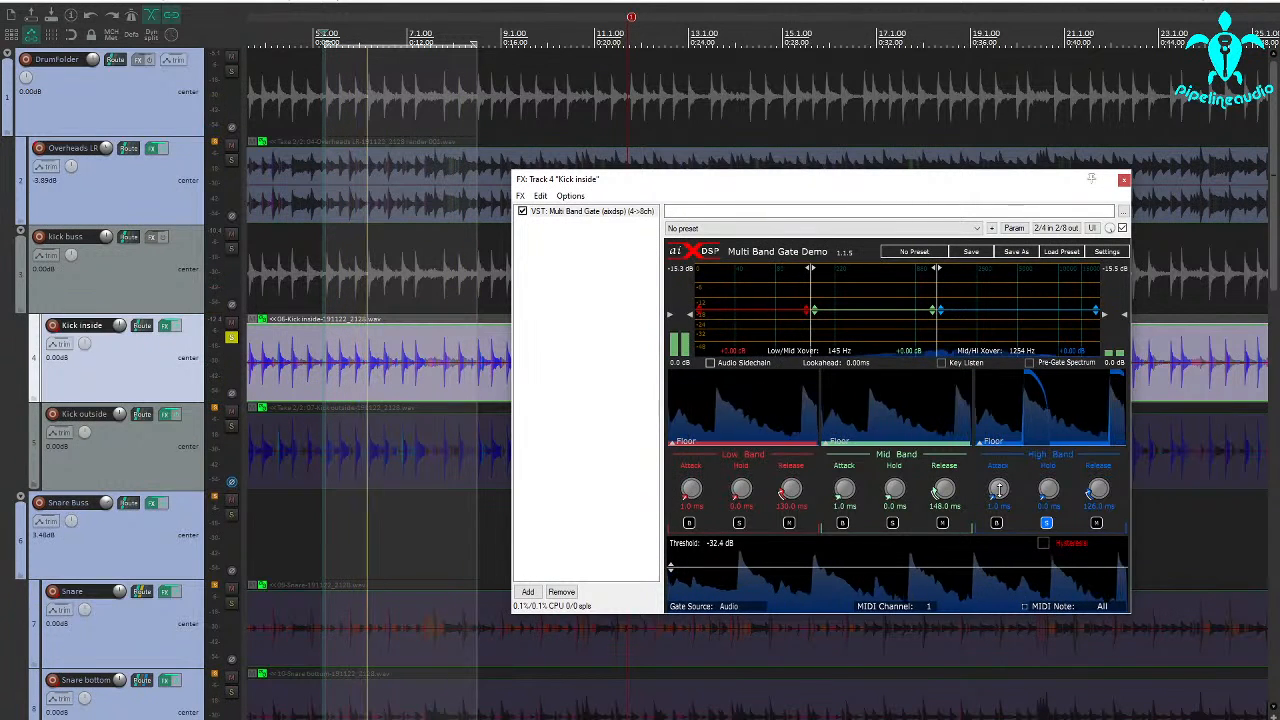
left_click_drag(999, 490, 1007, 527)
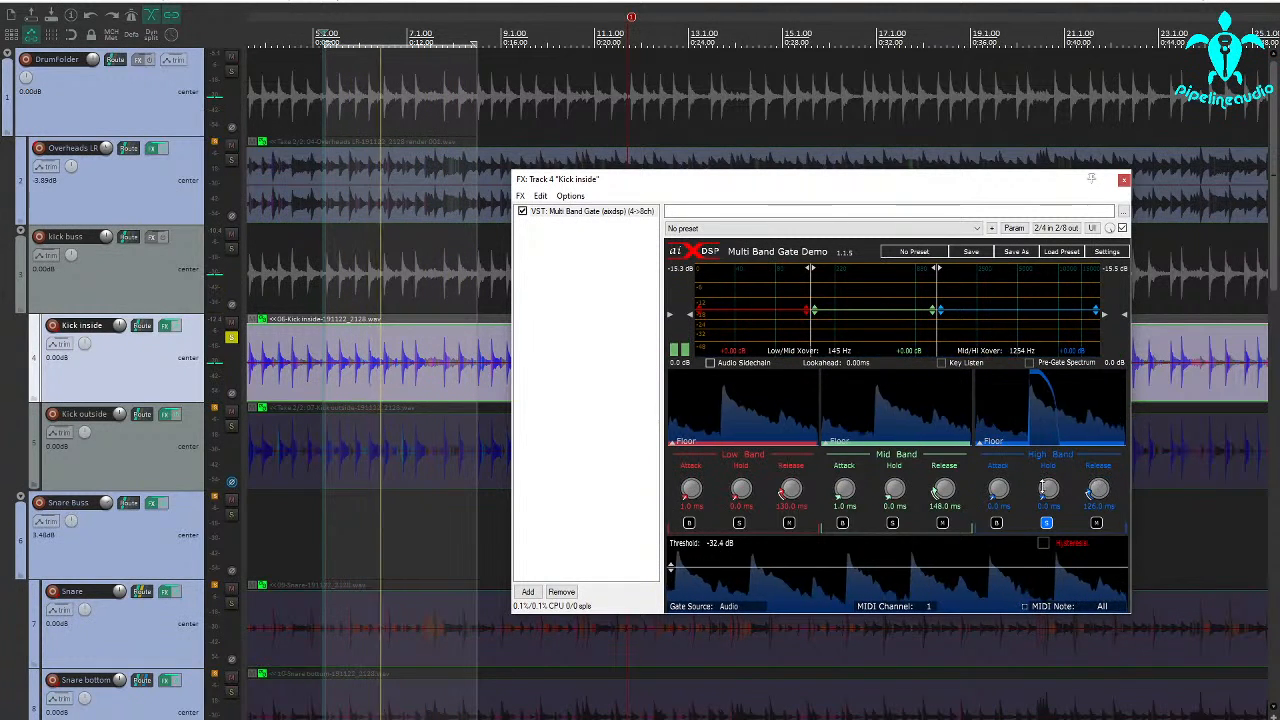
left_click_drag(1044, 488, 1050, 483)
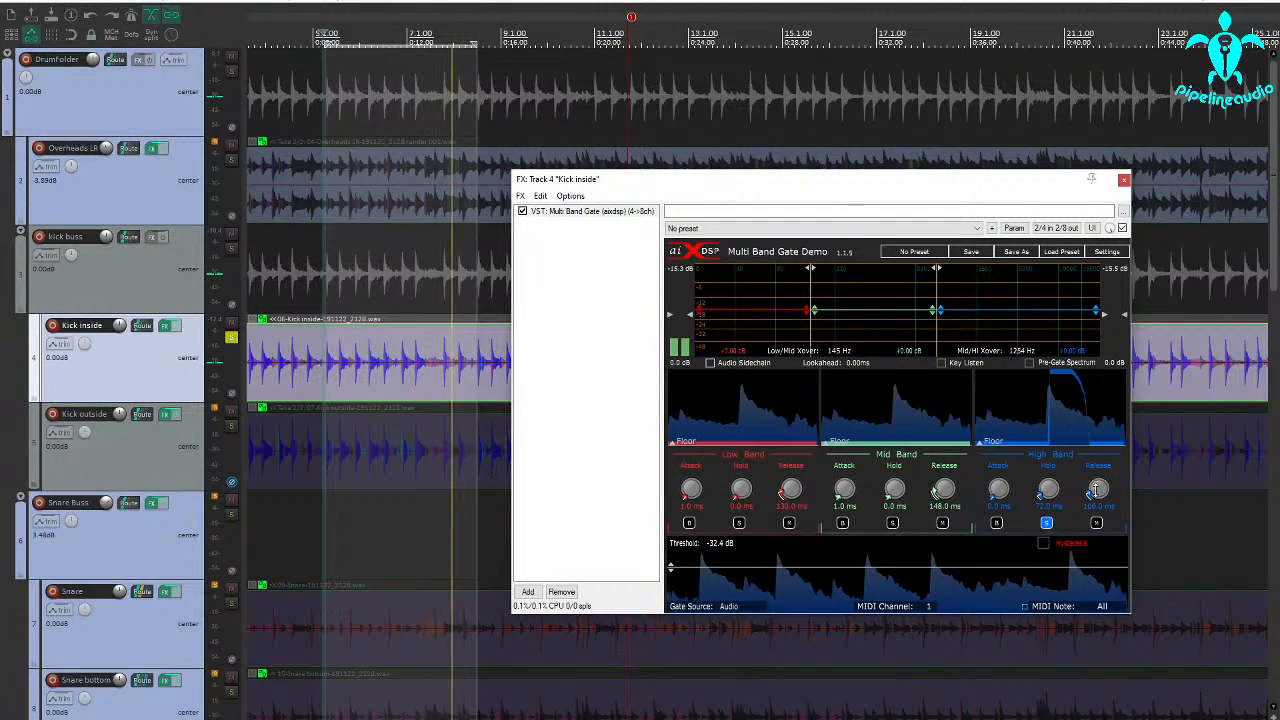
scroll(1097, 489, "down", 2)
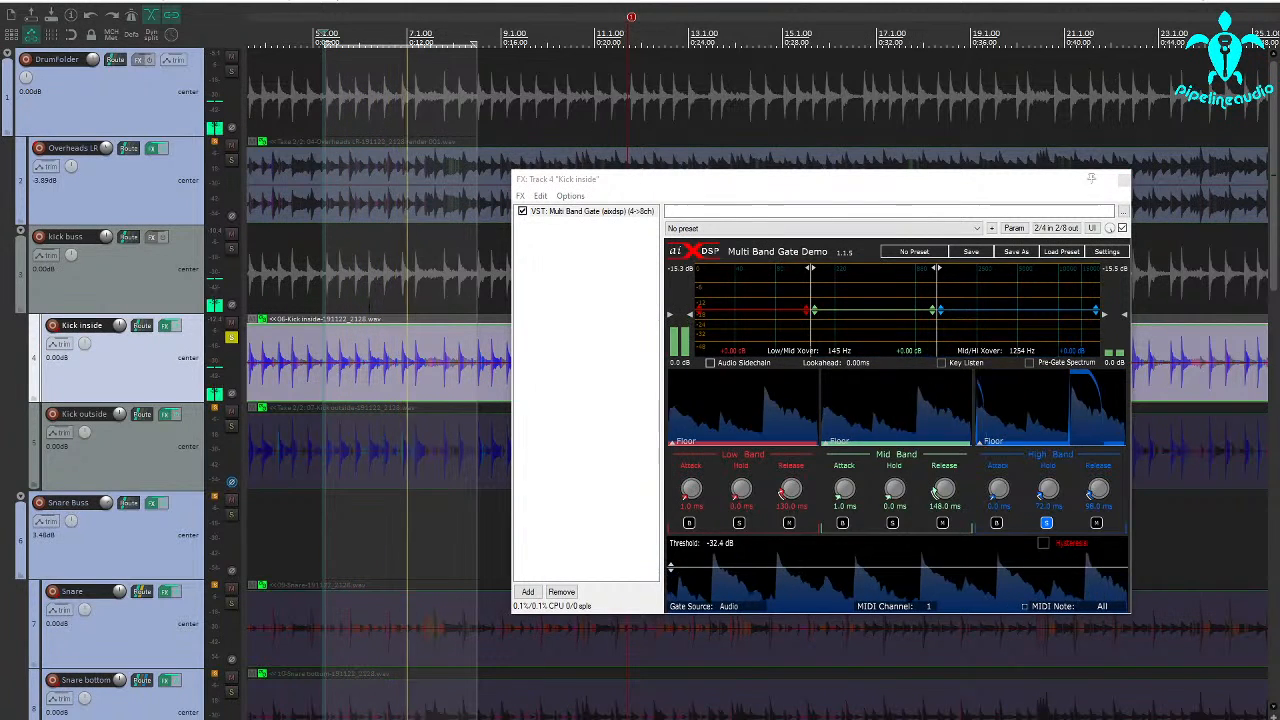
Unsolo the high band, then solo the low band to set its hold to about 118 ms and release to 298.0 ms, and unsolo it.
left_click(1047, 528)
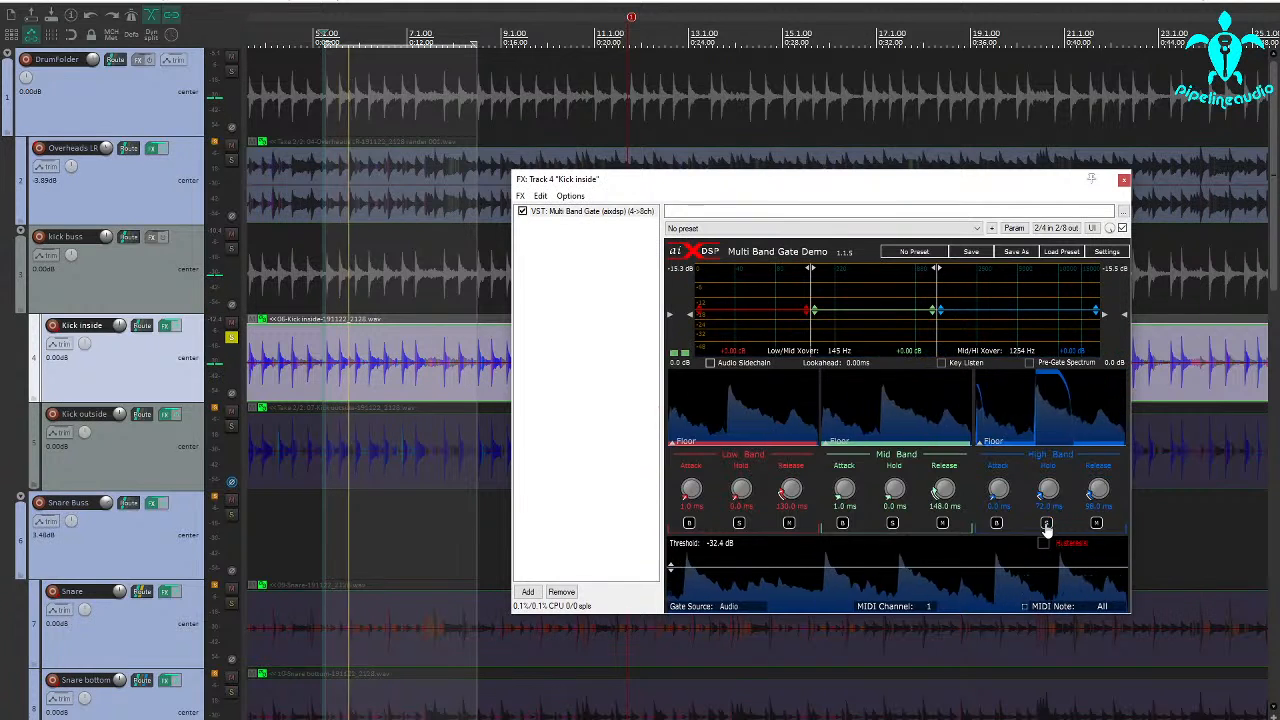
left_click(739, 524)
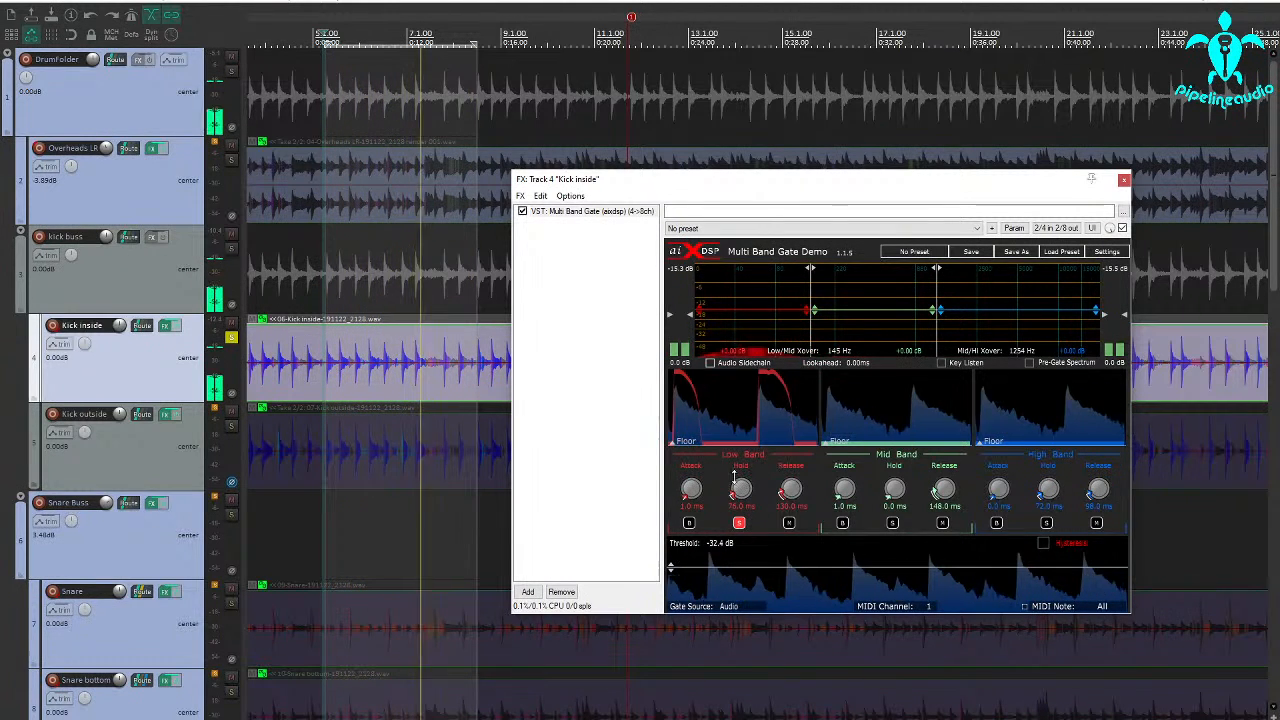
left_click_drag(734, 478, 788, 476)
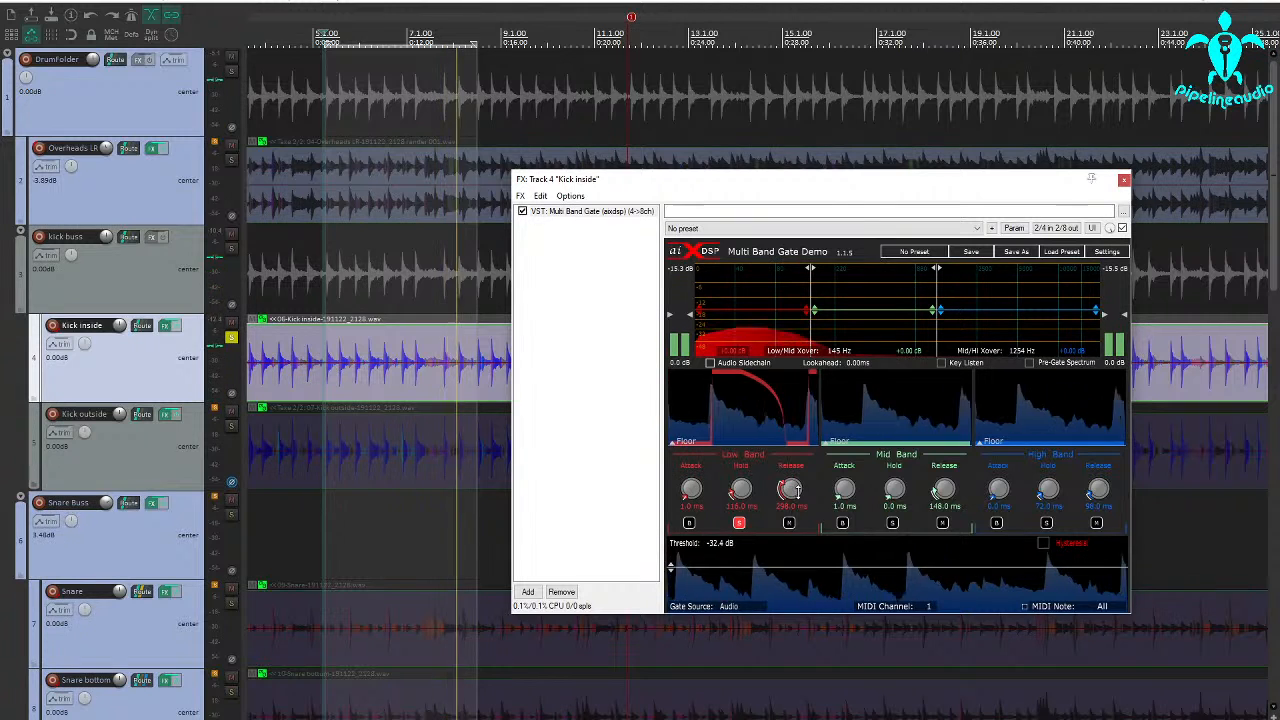
left_click(739, 523)
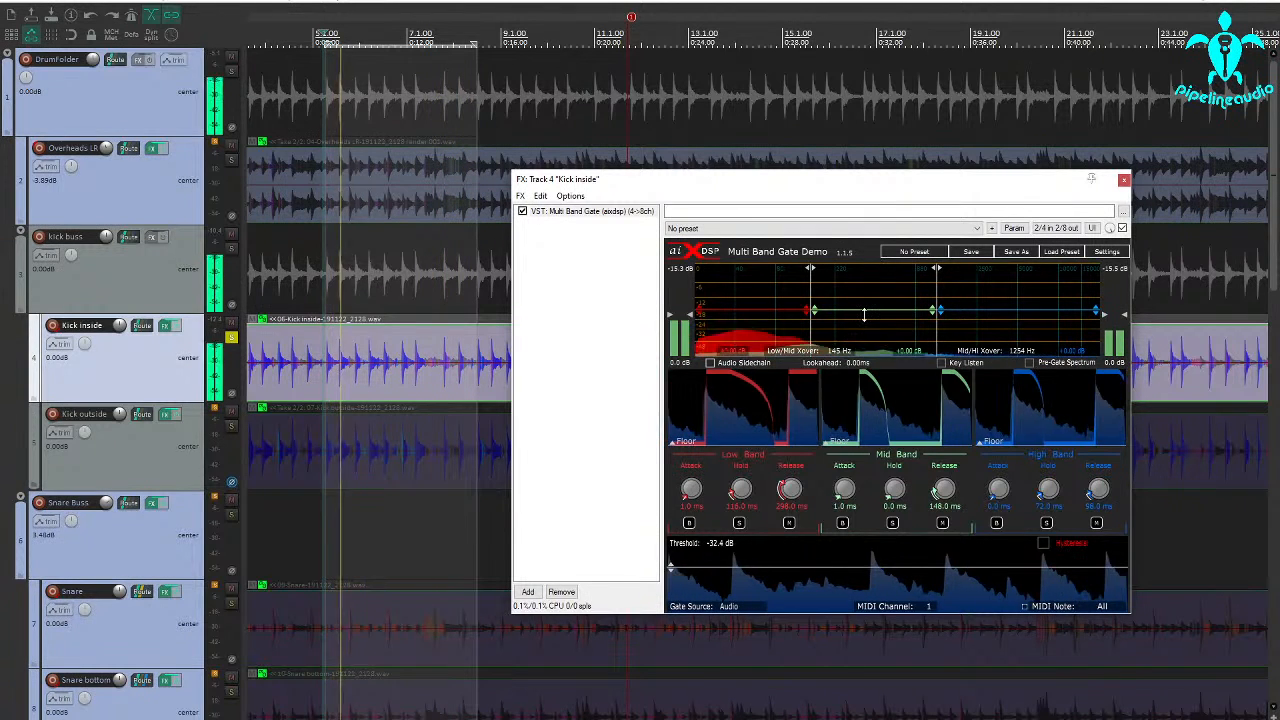
Cut the mid band's gain to about -17 dB, set its hold to 252.0 ms, and mute the band.
left_click_drag(864, 319, 864, 333)
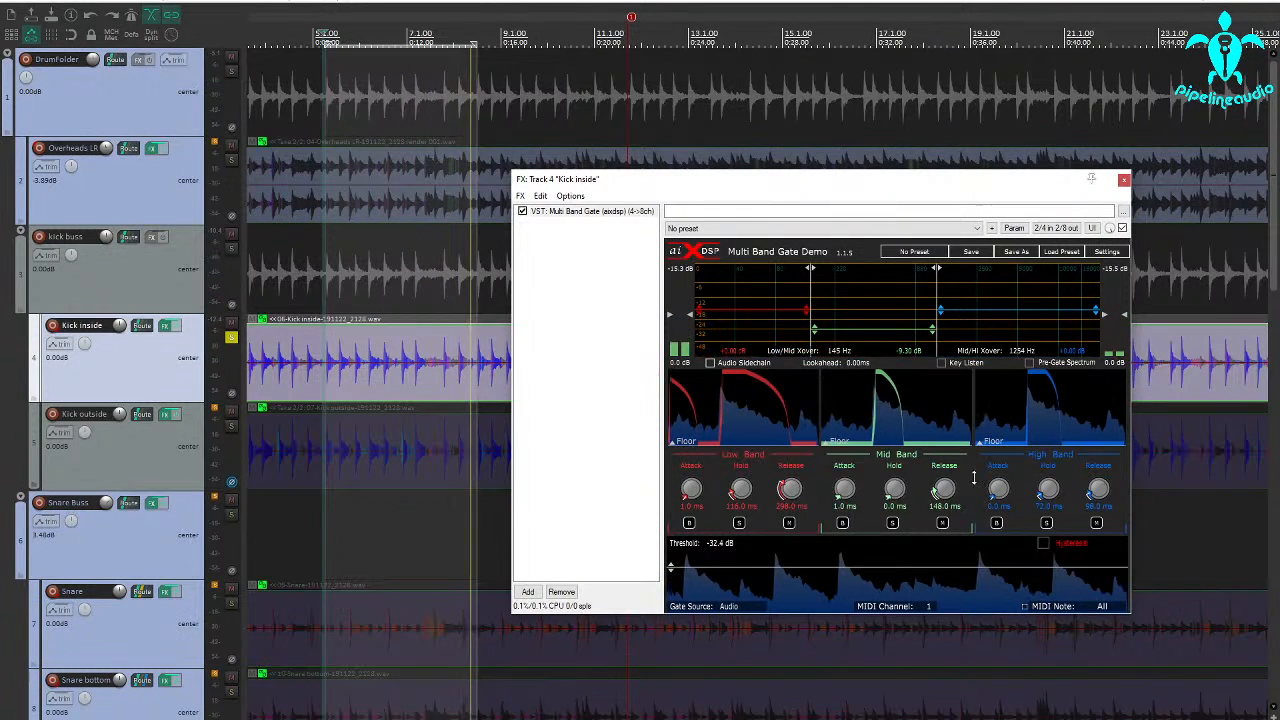
left_click_drag(894, 489, 893, 478)
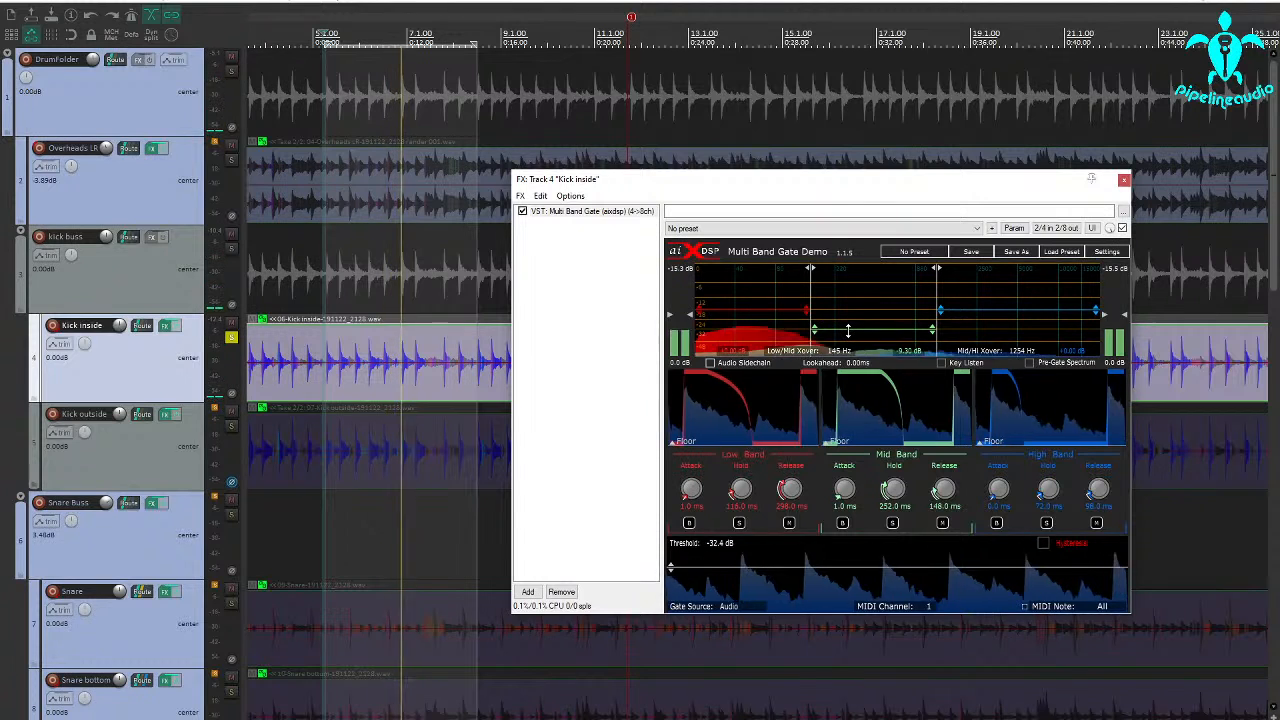
left_click_drag(848, 330, 849, 345)
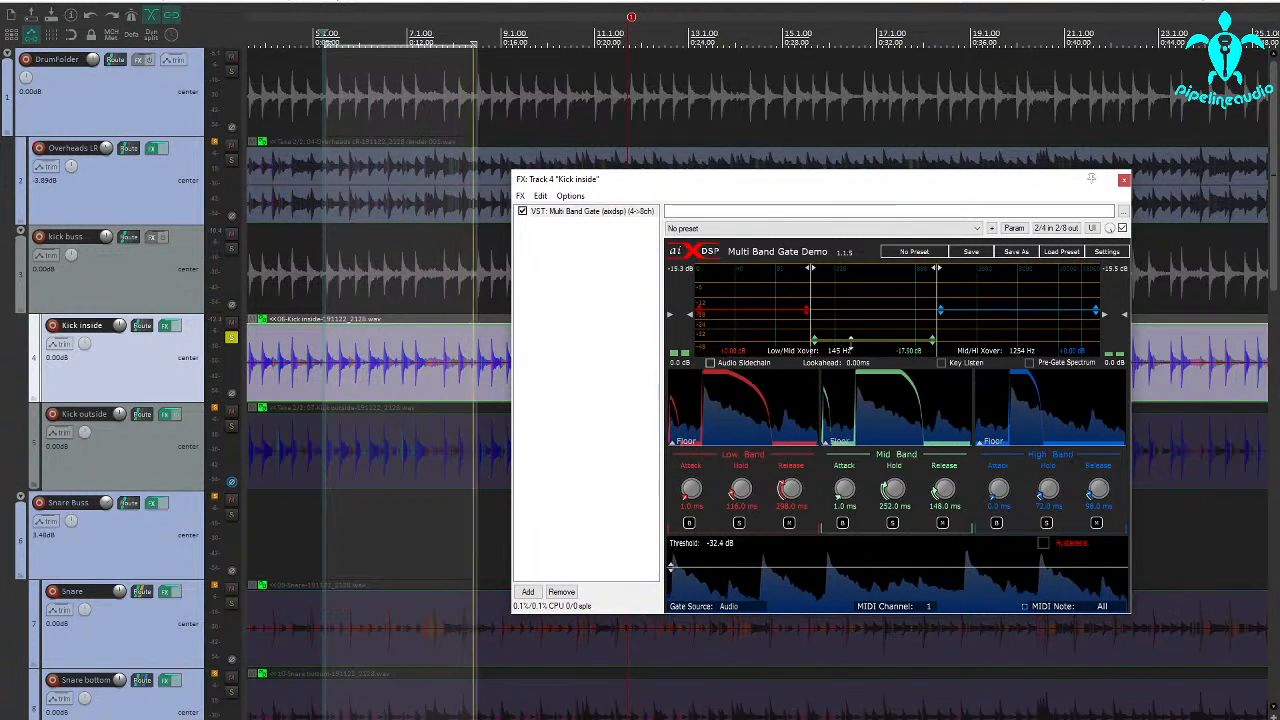
left_click(942, 523)
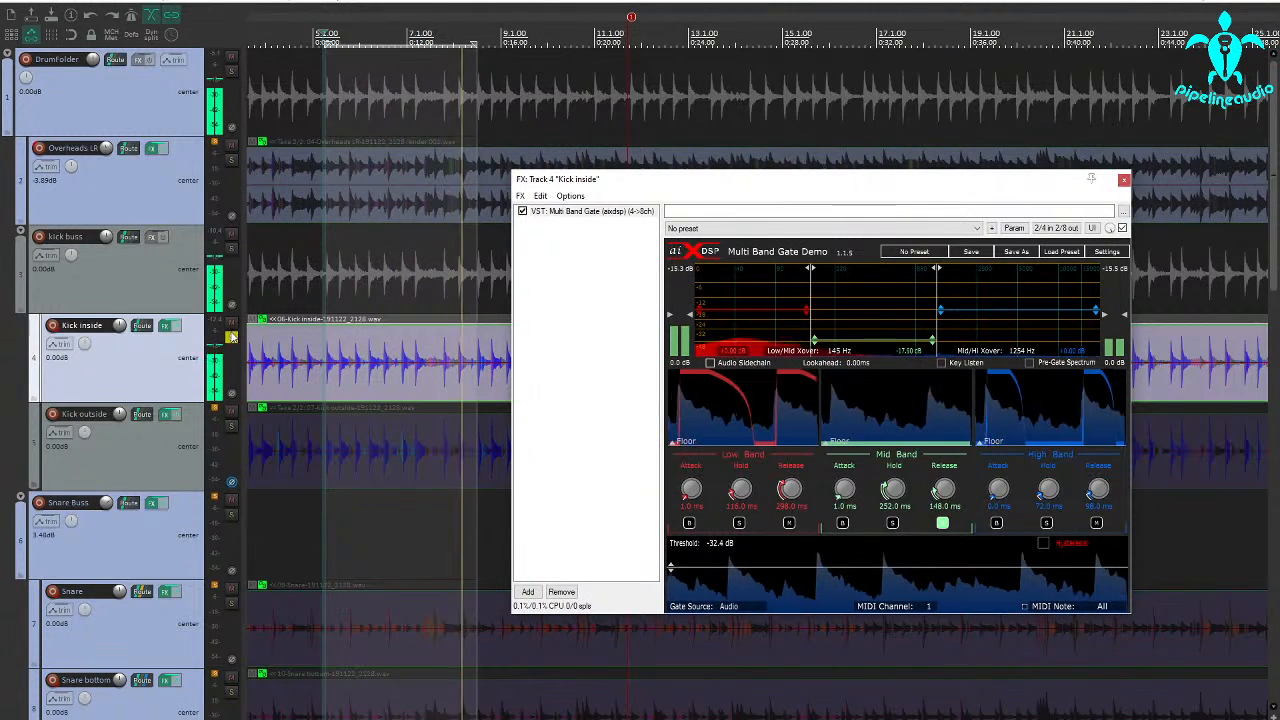
Solo the overheads alongside Kick inside, lower them to -15.20 dB, and compare the kick with its phase inverted and normal.
left_click(231, 337)
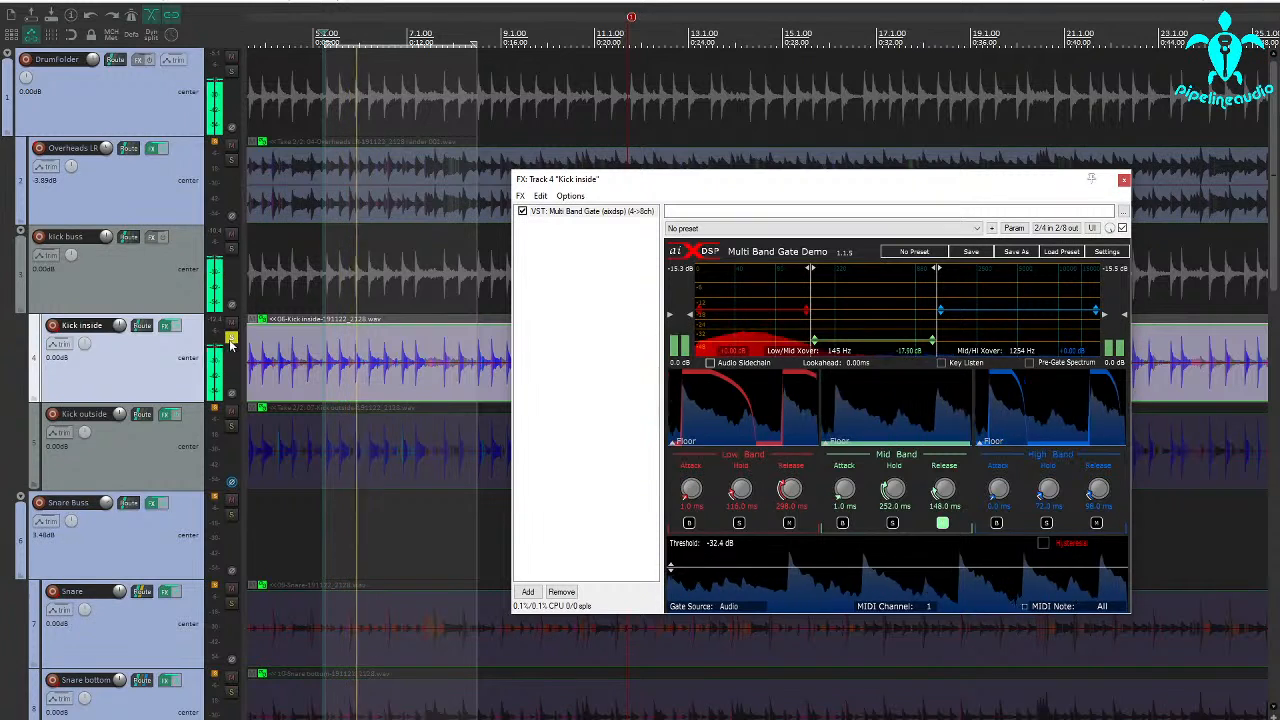
left_click(231, 161)
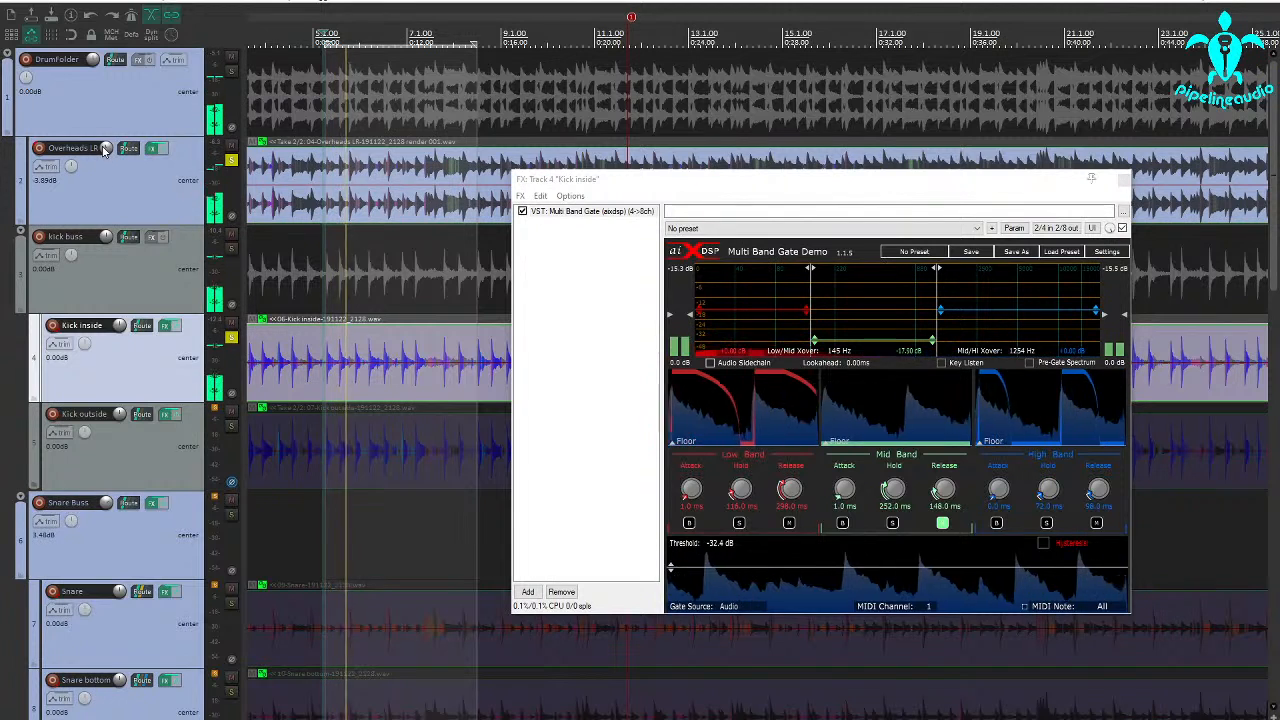
left_click_drag(106, 149, 106, 213)
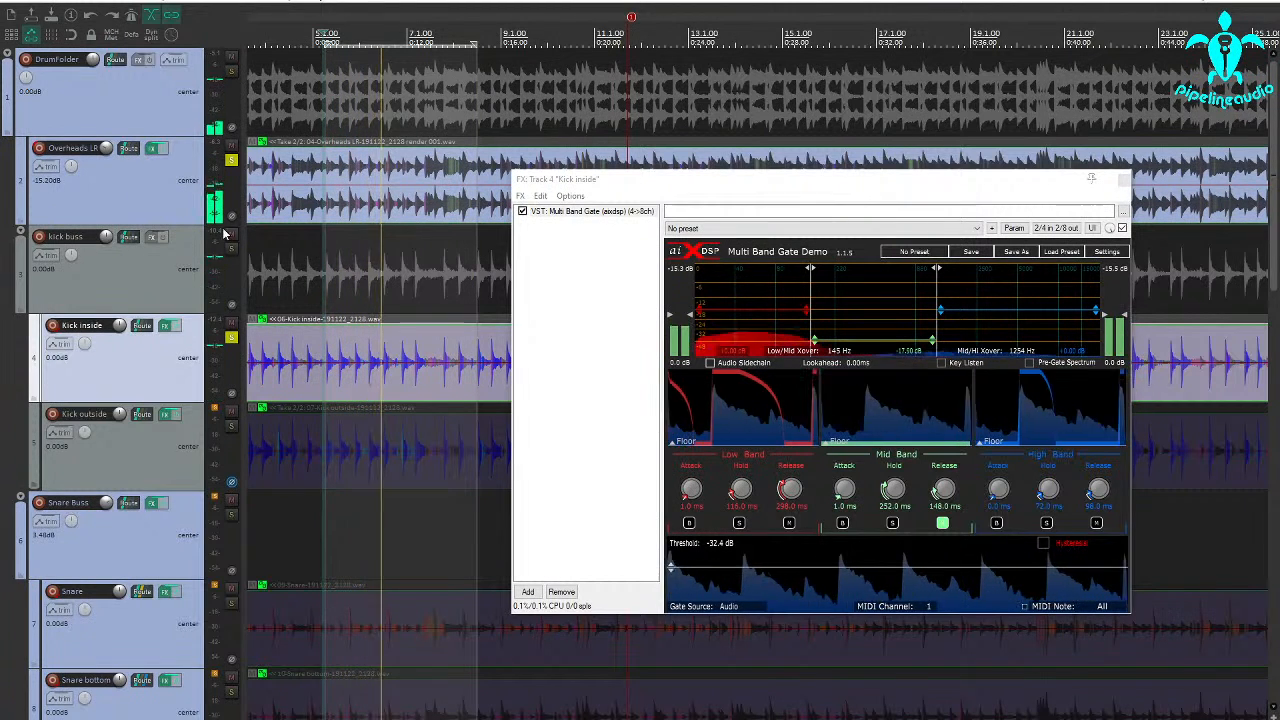
left_click(232, 397)
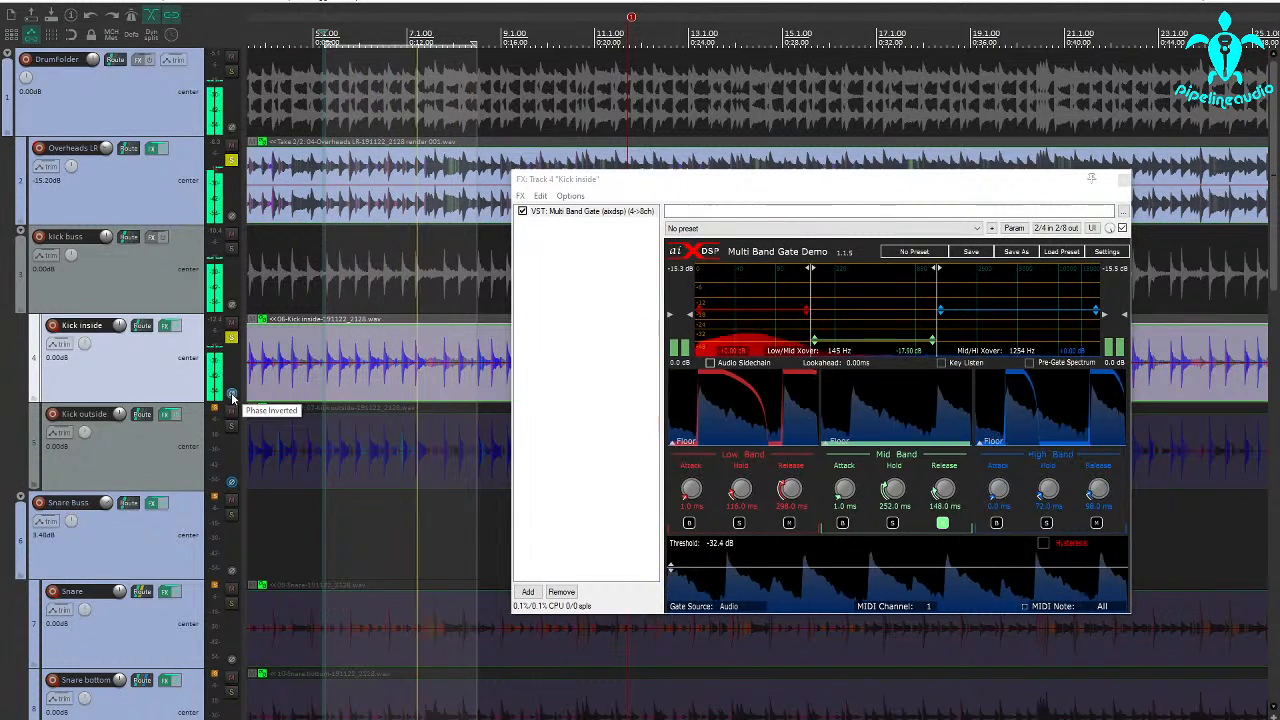
left_click(232, 397)
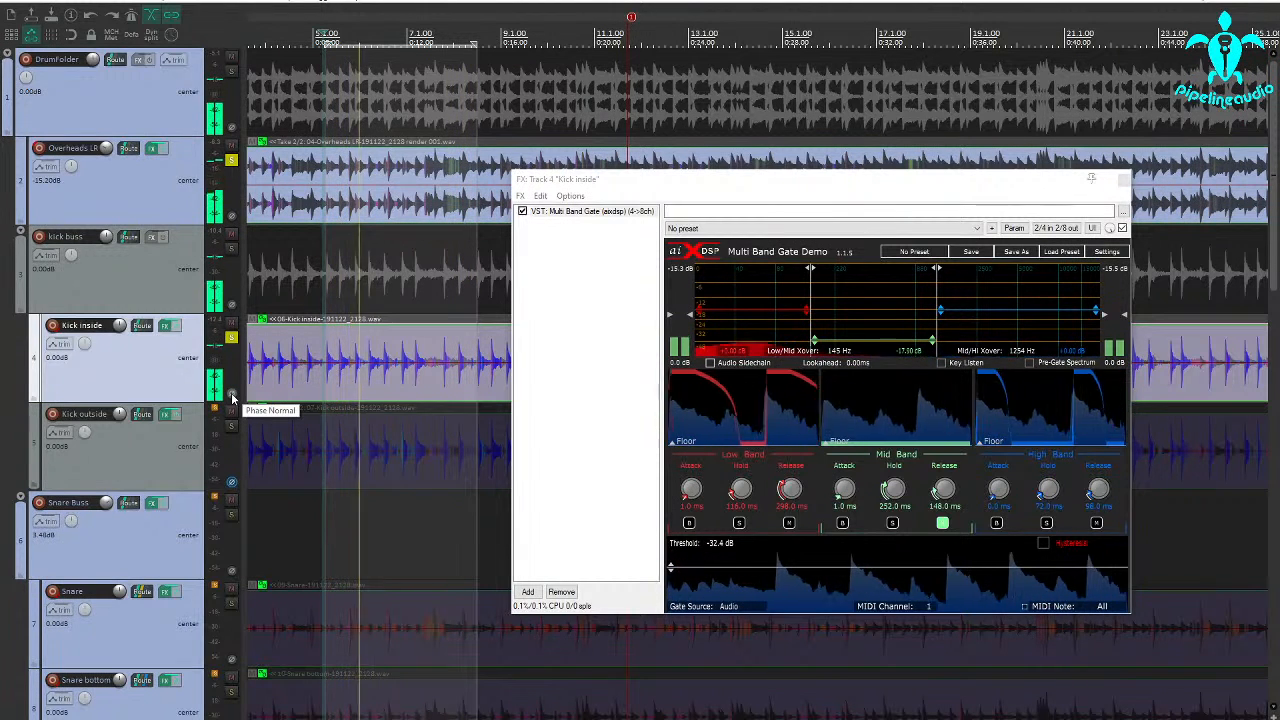
High-pass the Overheads LR track at 860 Hz in its Dynamic EQ and raise the track volume to -4.27 dB.
left_click(152, 150)
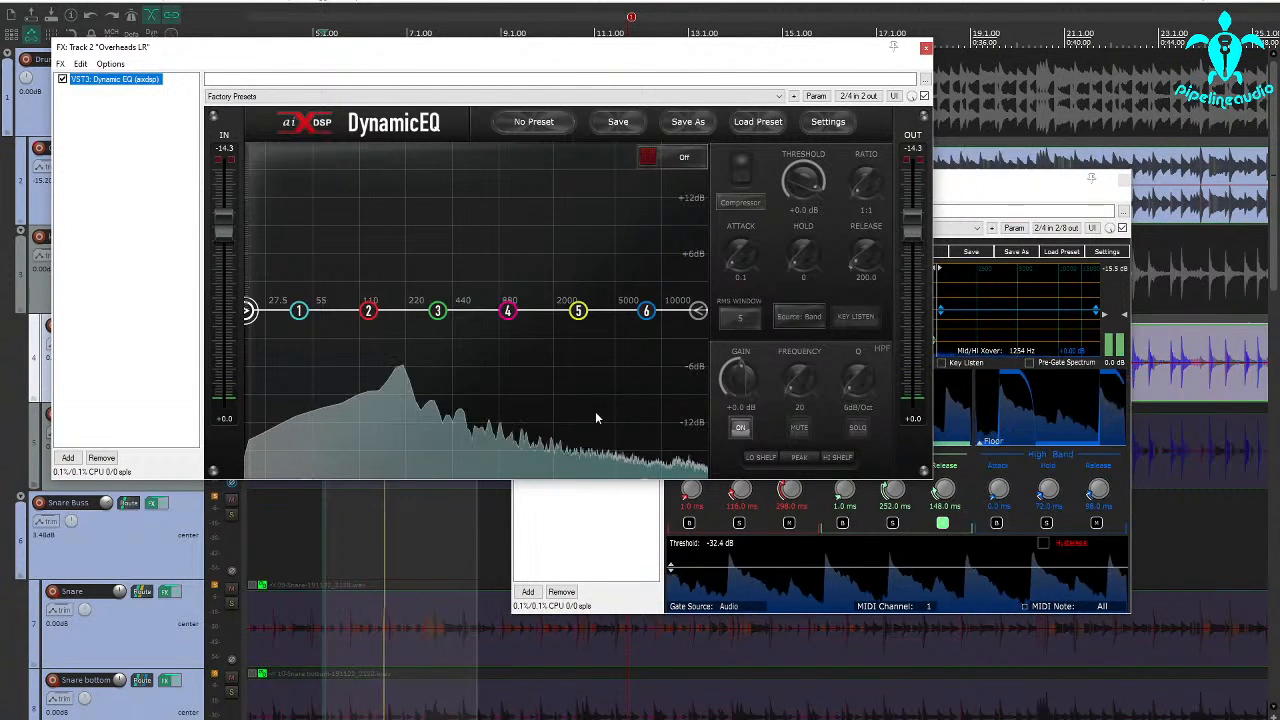
left_click(741, 429)
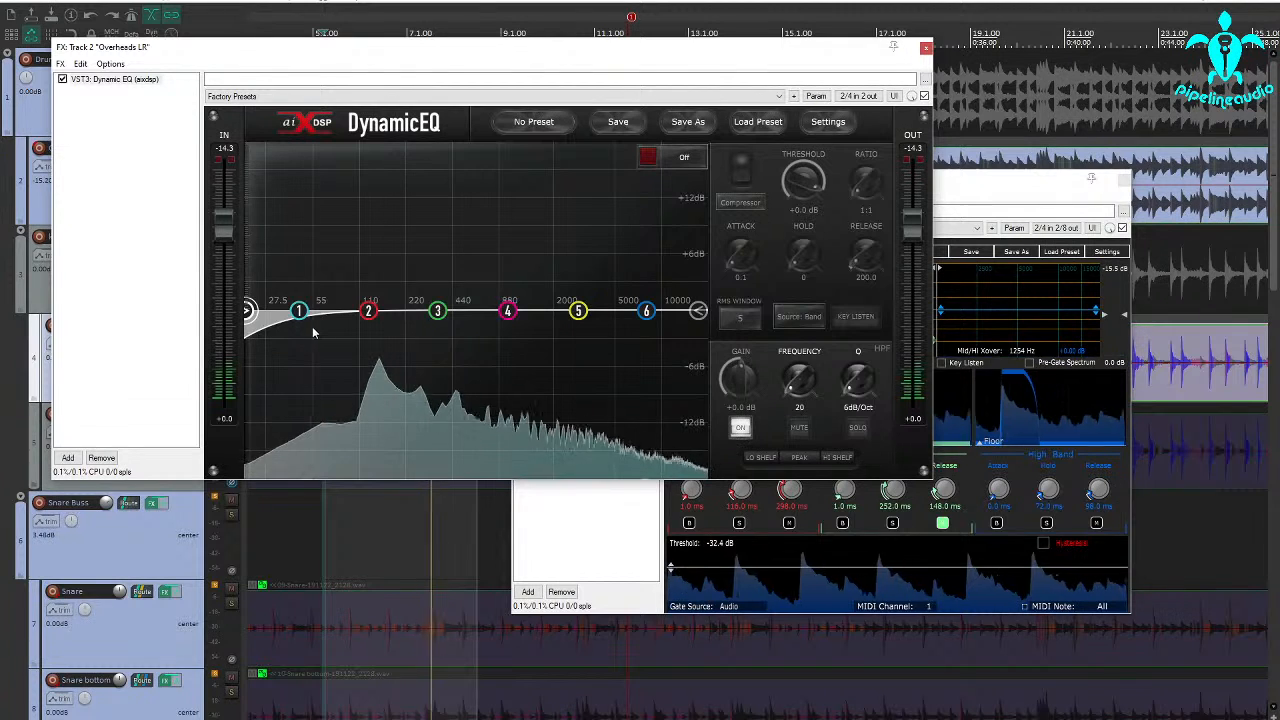
left_click_drag(247, 311, 330, 313)
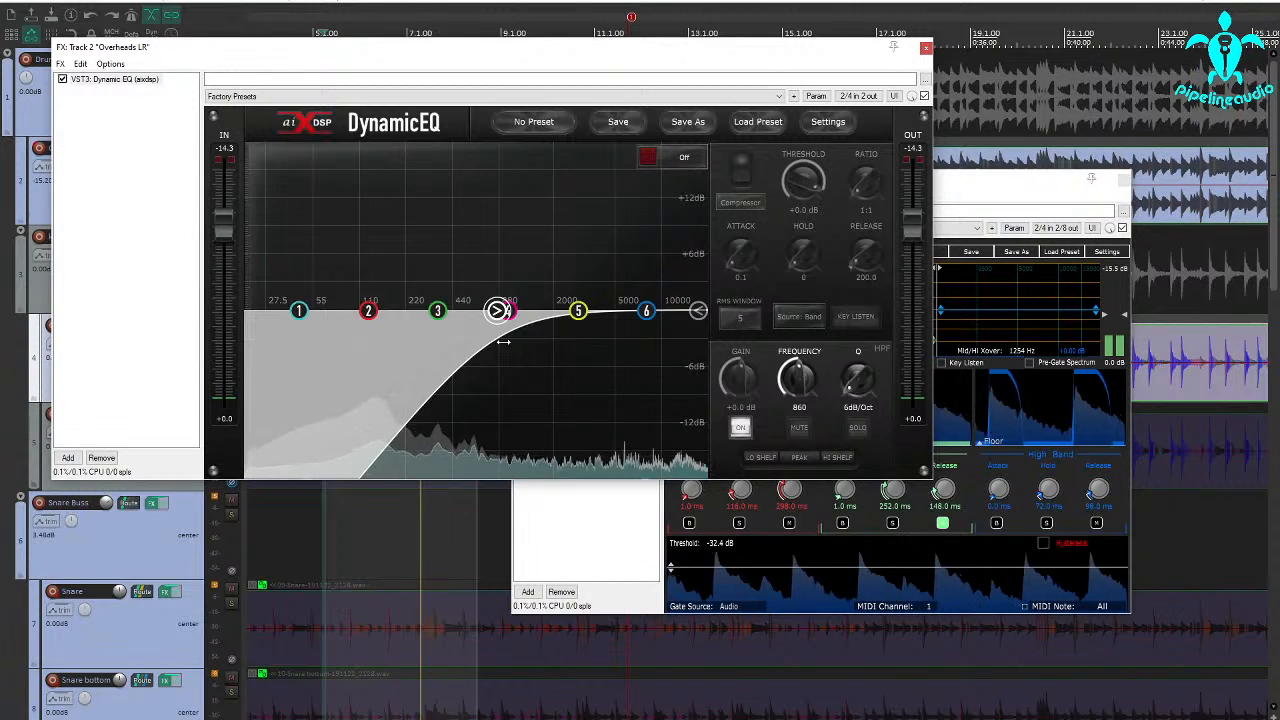
left_click(926, 48)
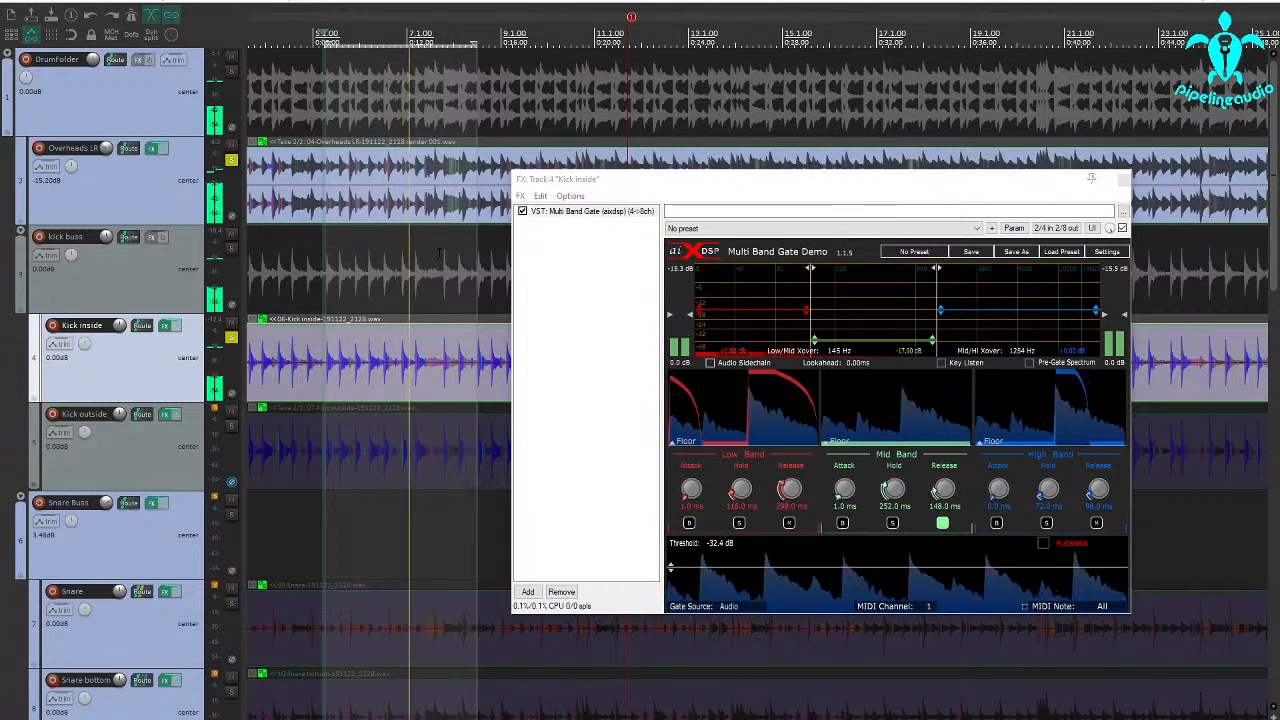
mouse_move(107, 152)
left_mouse_down()
mouse_move(107, 127)
mouse_move(115, 150)
left_mouse_up()
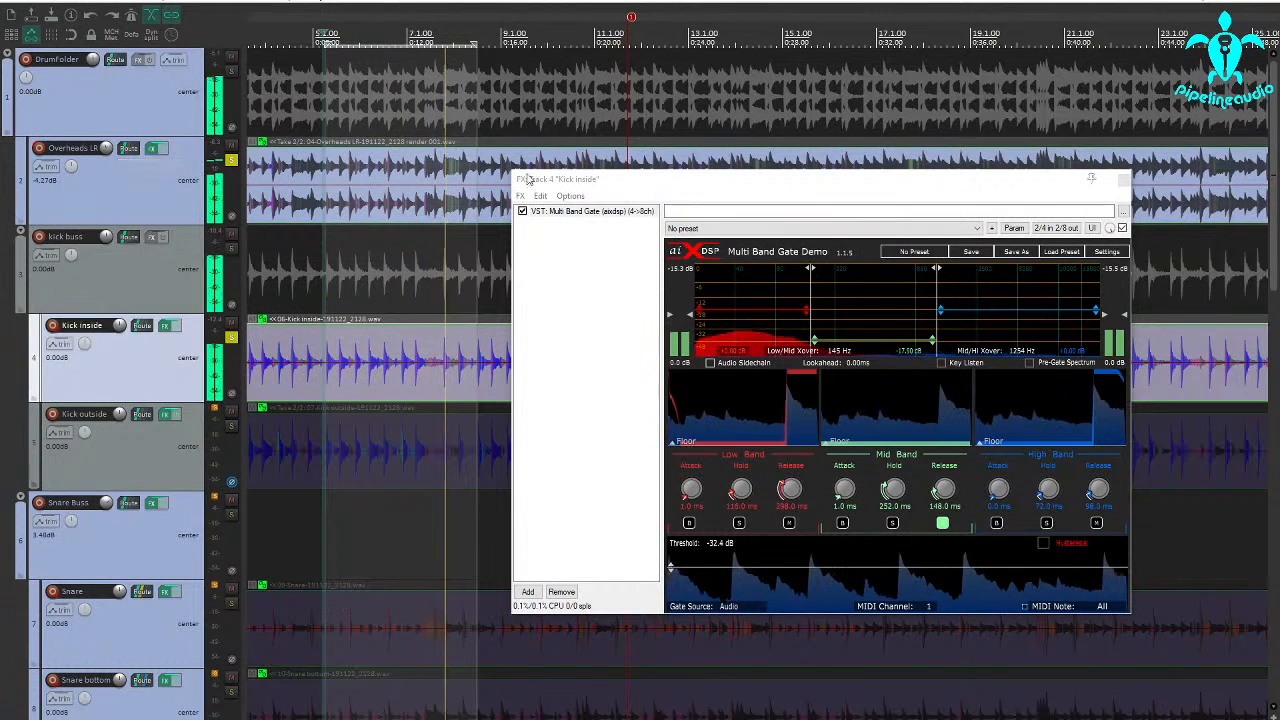
Solo only the Kick outside track and set the threshold of its Multi Band Gate to -73.8 dB.
left_click(1123, 179)
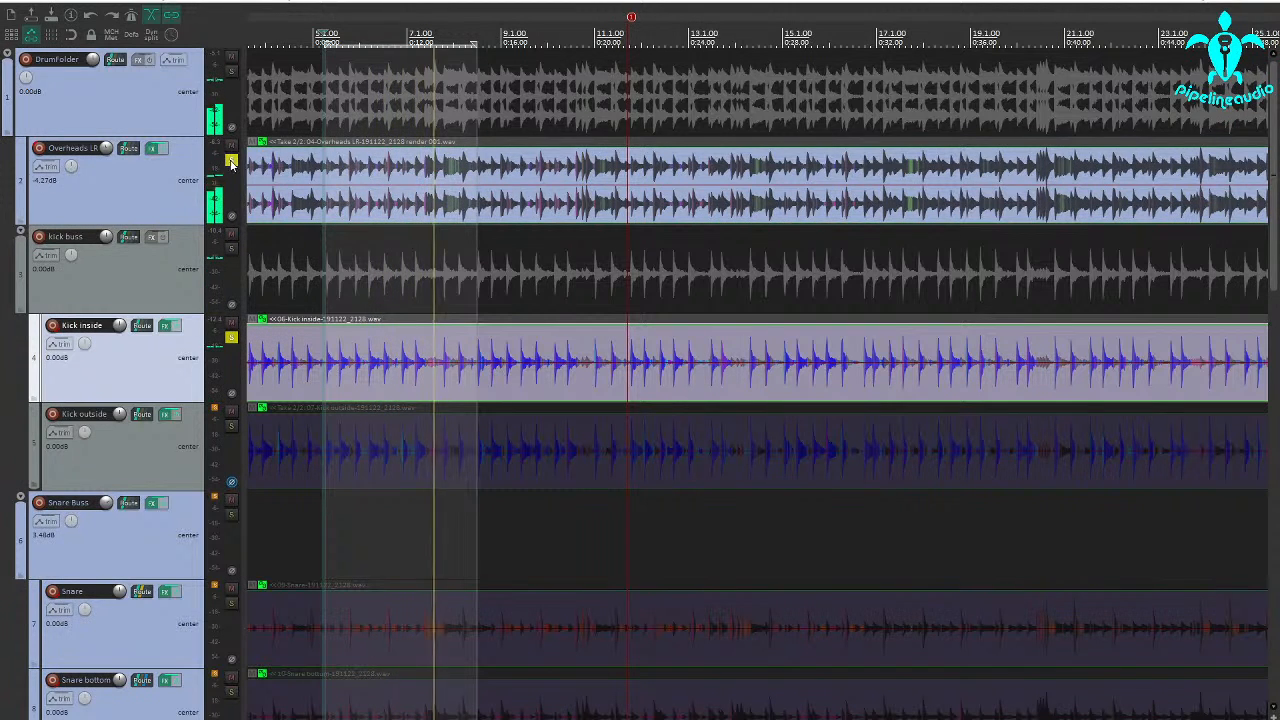
left_click(231, 160)
left_click(231, 426)
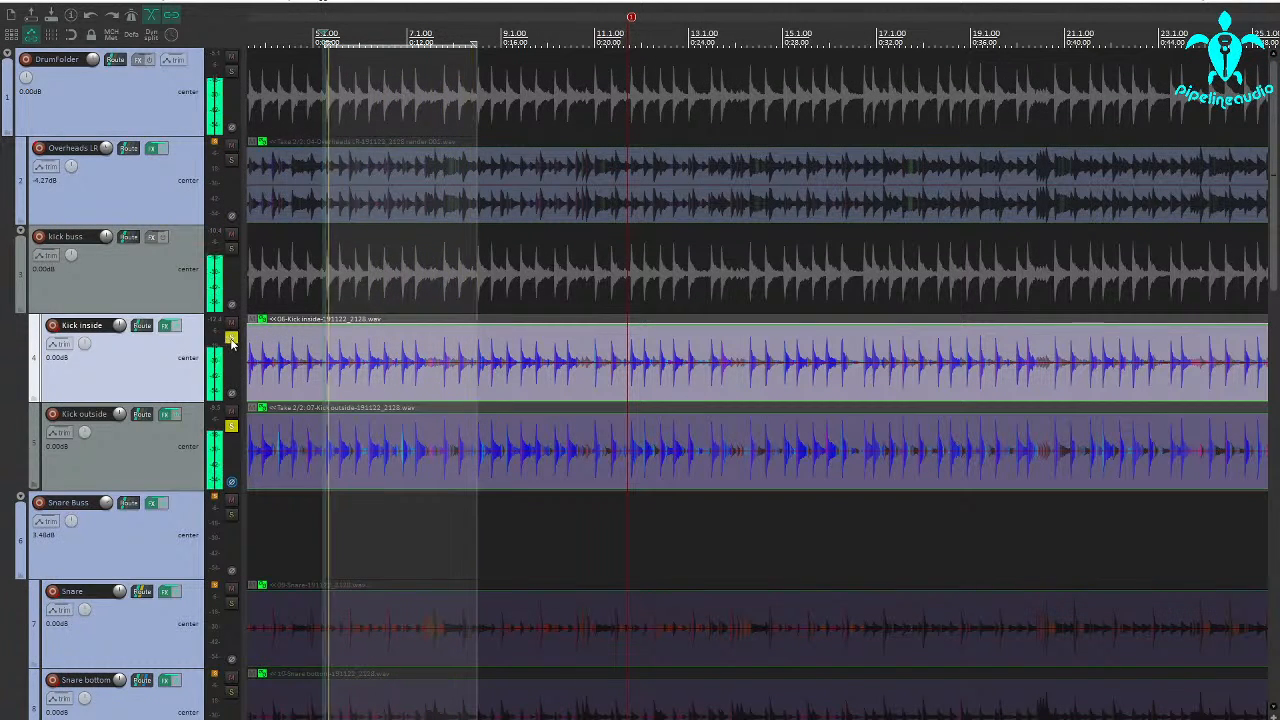
left_click(231, 337)
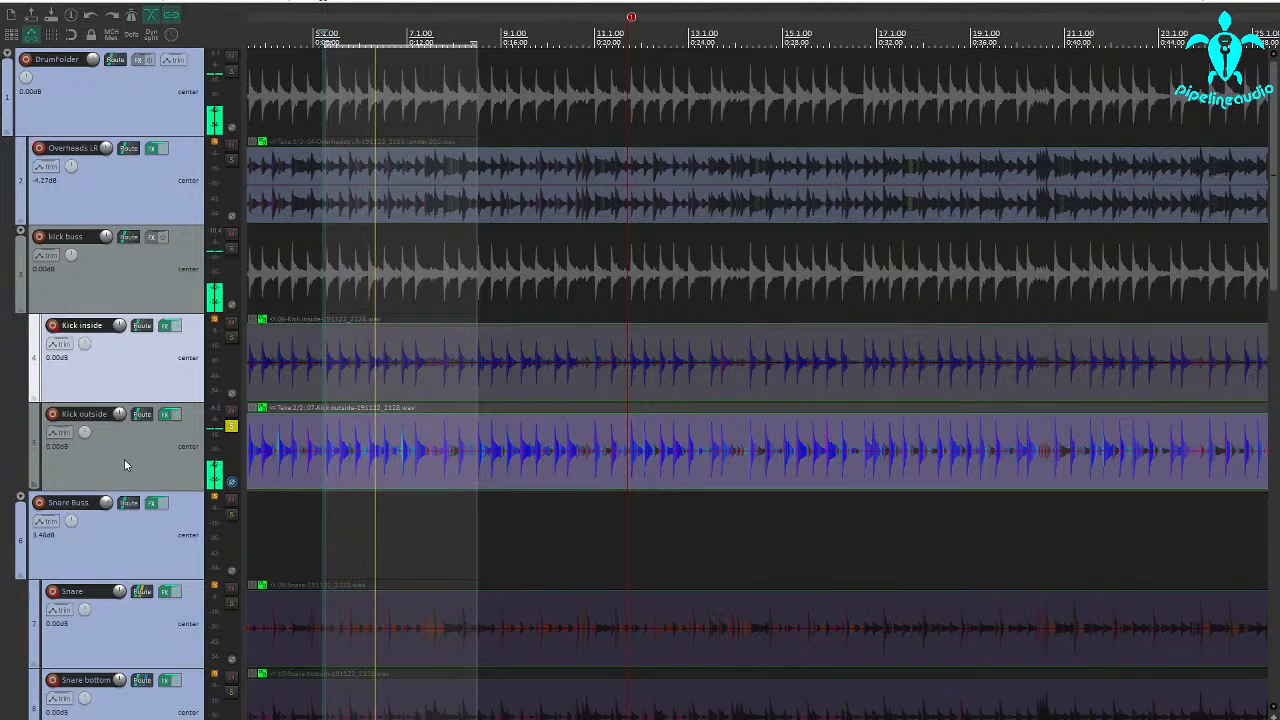
left_click(168, 416)
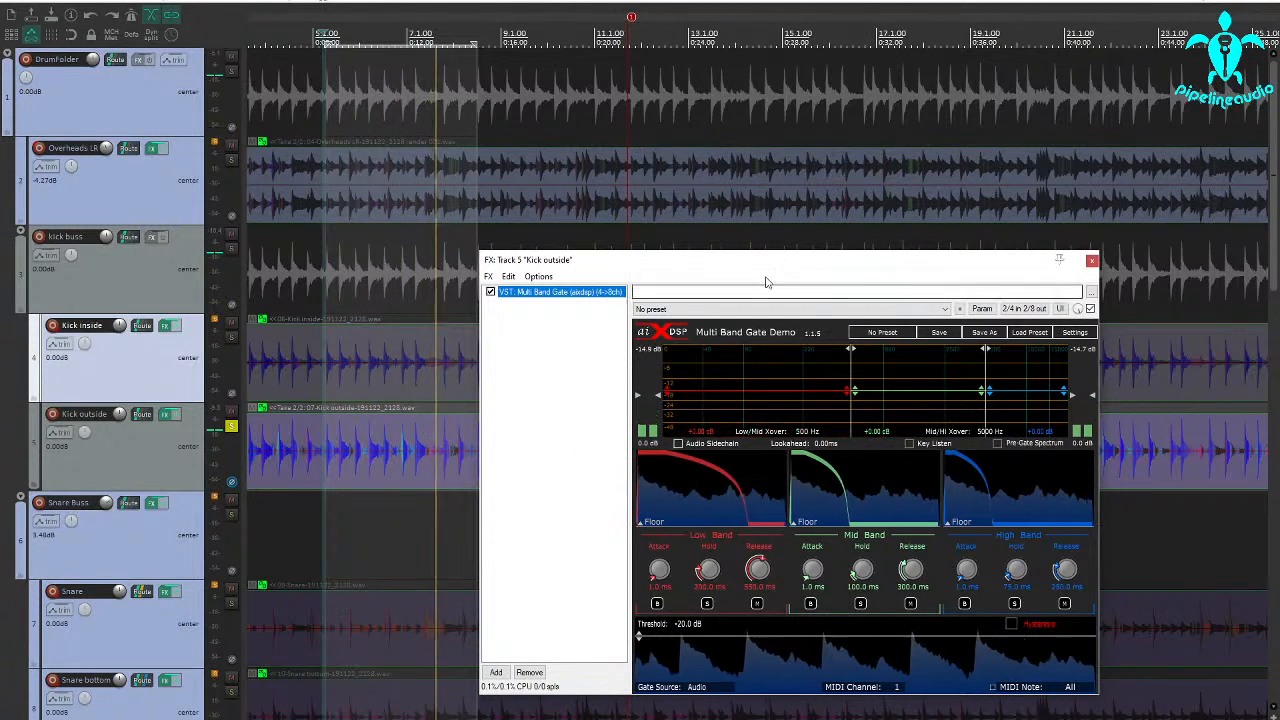
left_click_drag(744, 270, 667, 252)
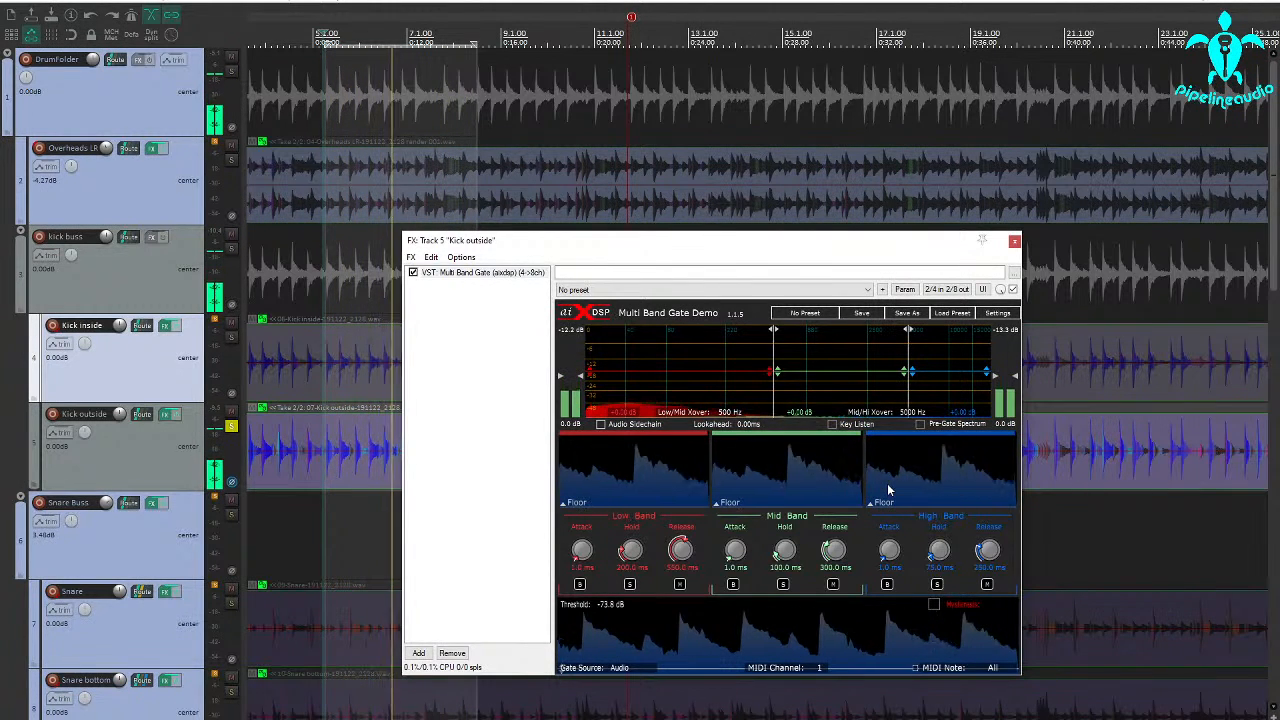
Using Key Listen, filter the Kick outside gate's key signal with the high-pass at 99 Hz and the low-pass at 316 Hz.
left_click(832, 425)
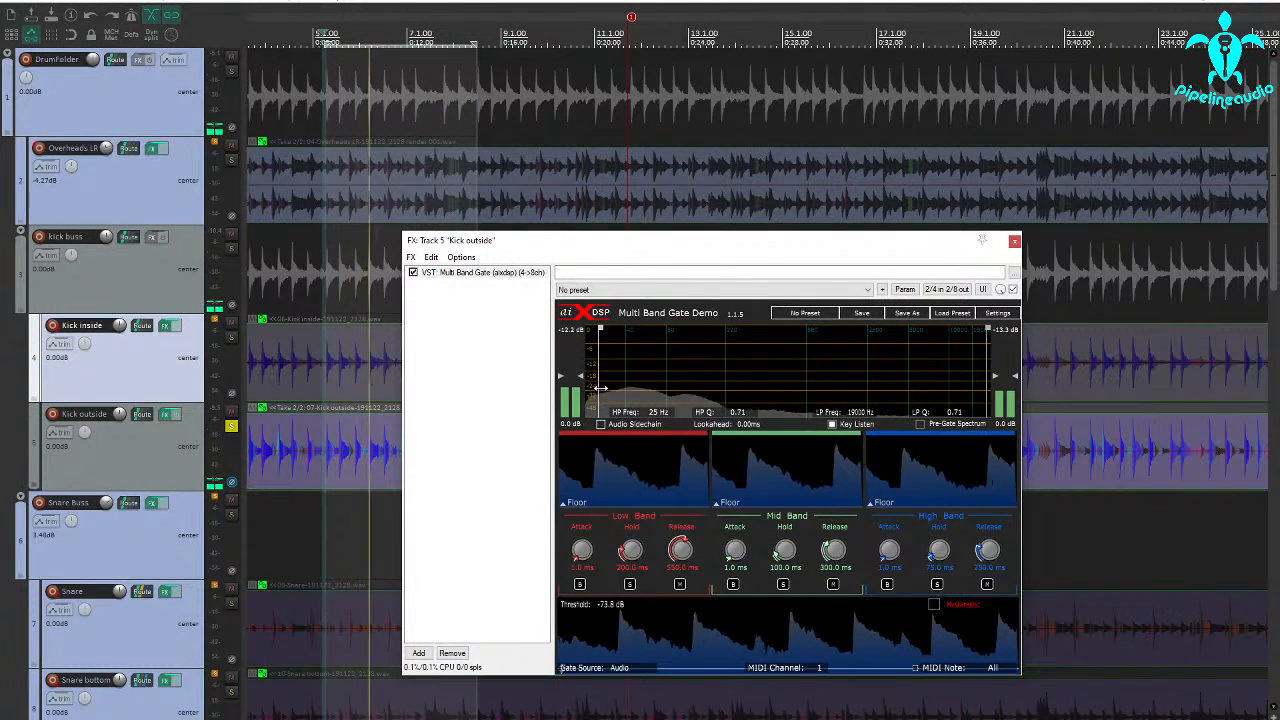
left_click_drag(988, 390, 800, 388)
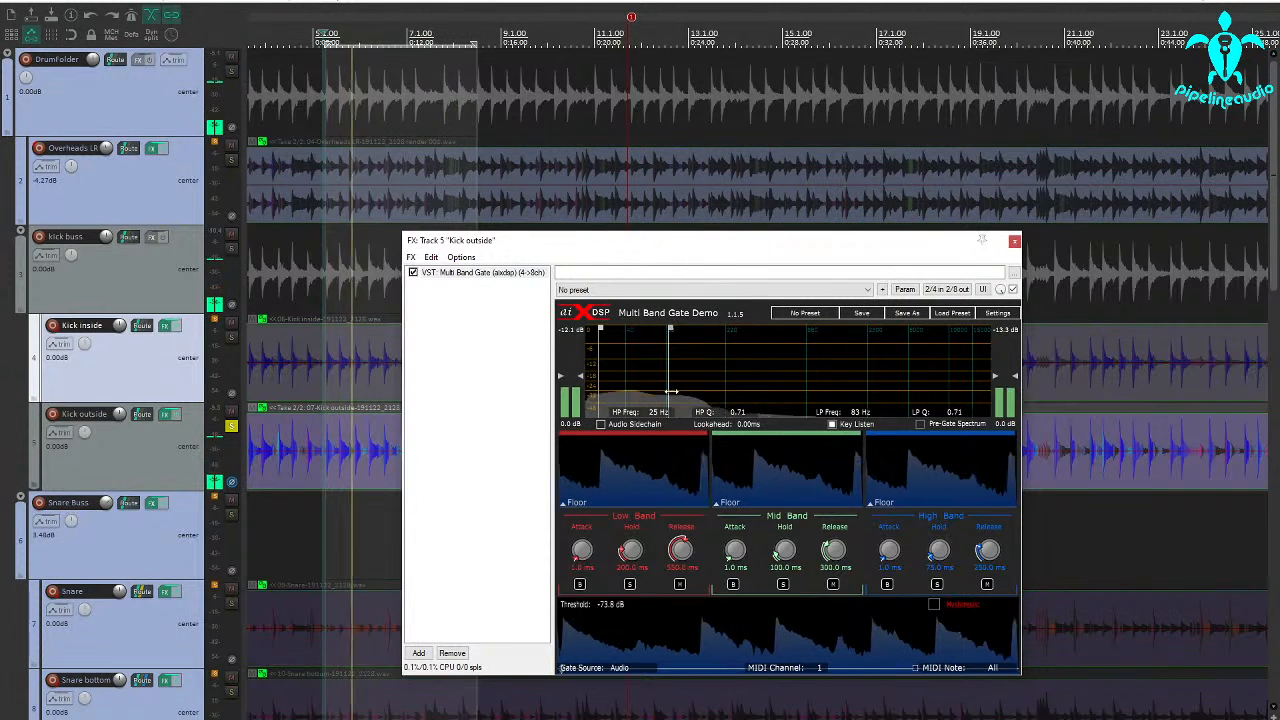
left_click_drag(670, 386, 748, 381)
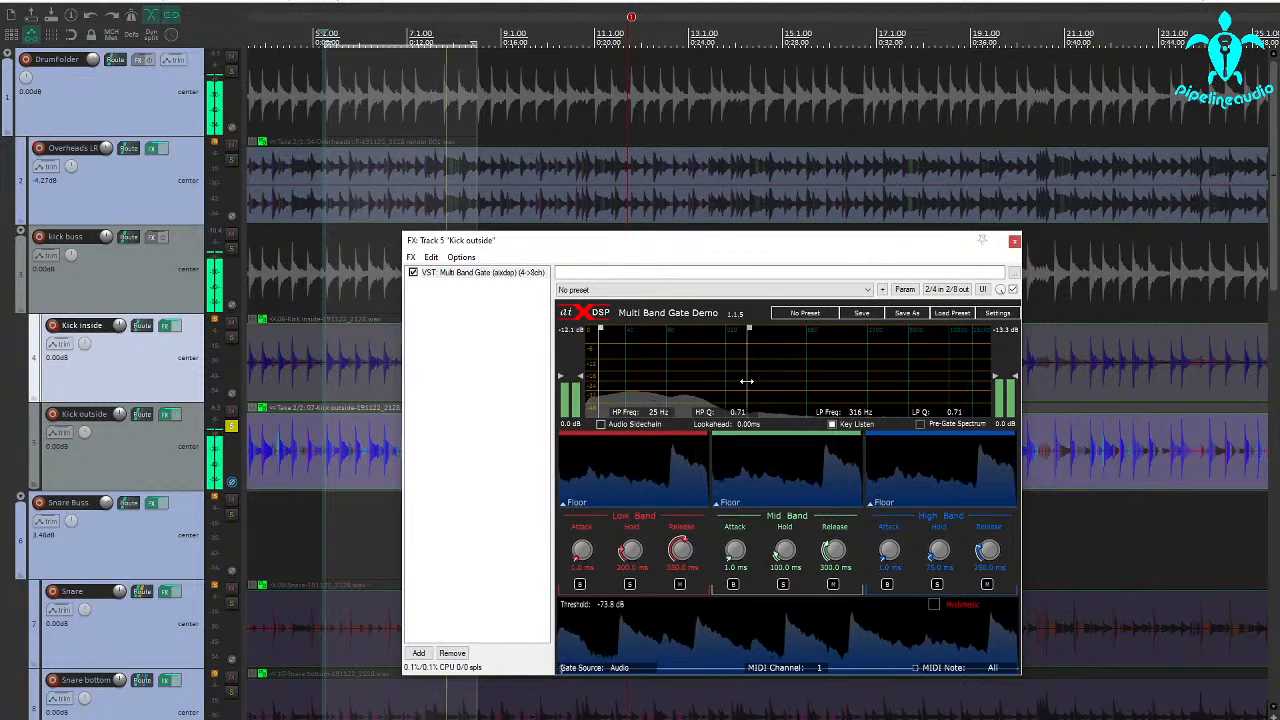
left_click_drag(601, 385, 678, 385)
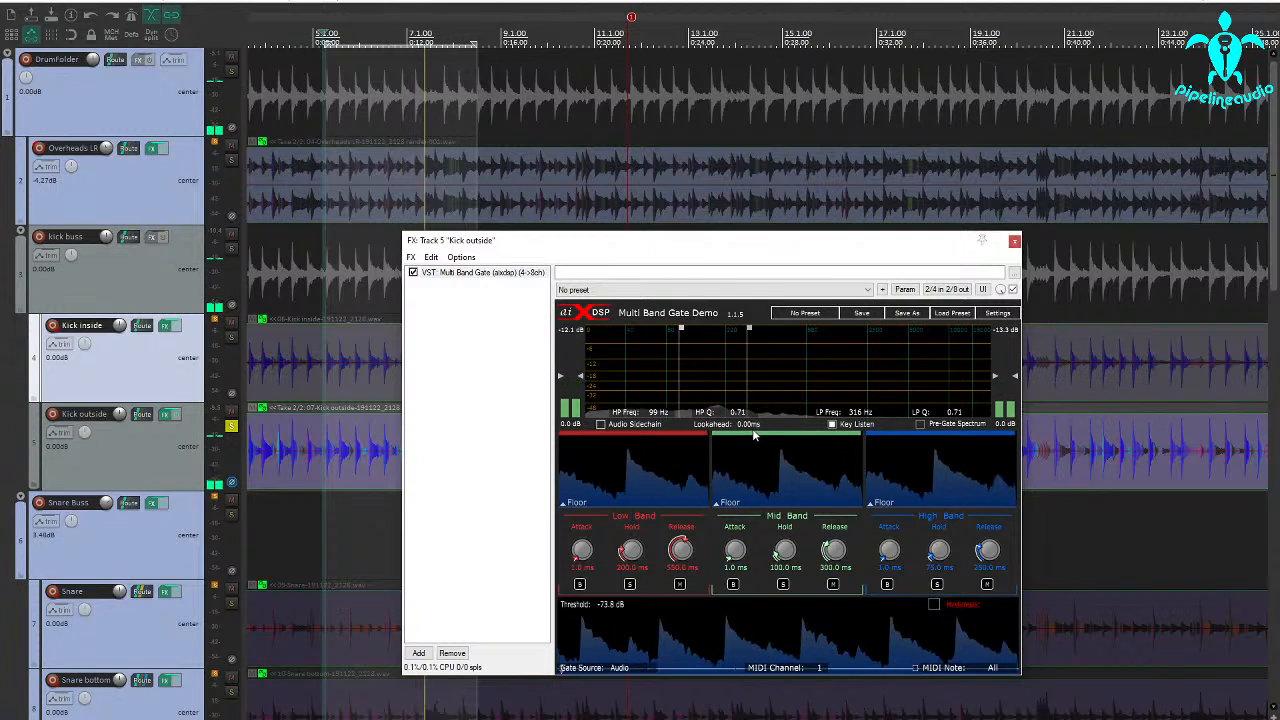
left_click(832, 425)
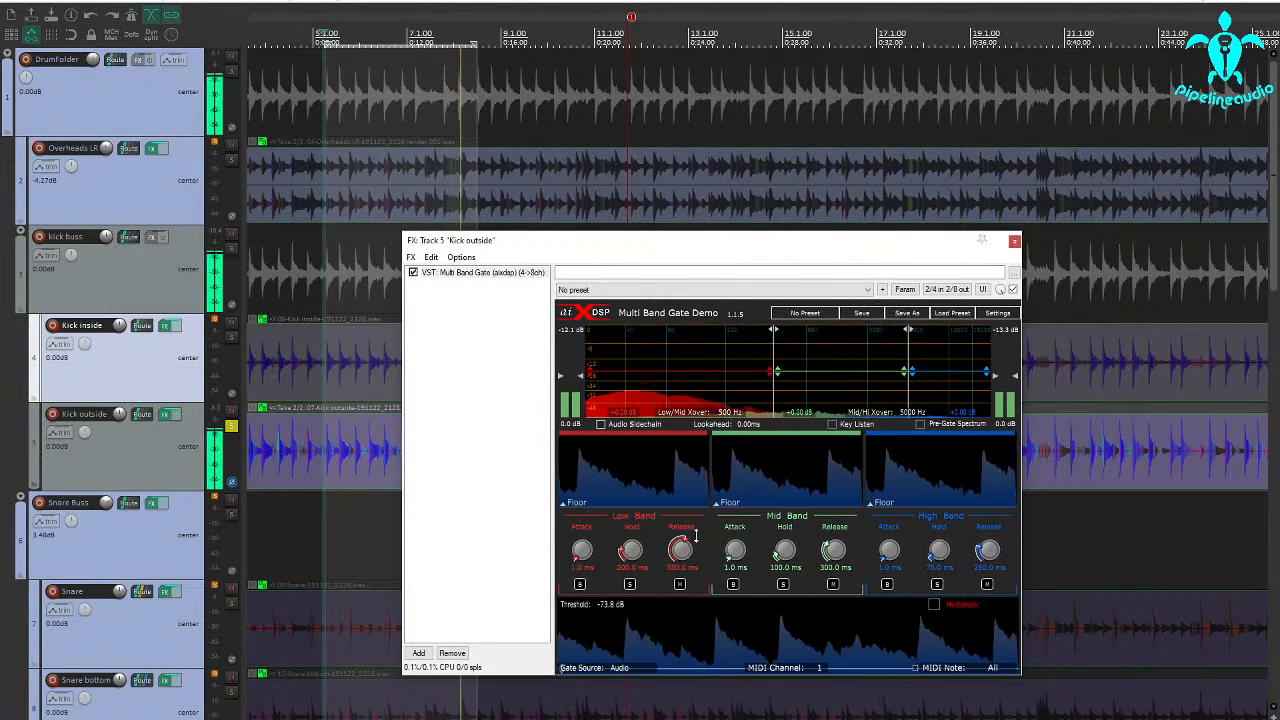
With the low band soloed, set the Low/Mid crossover to 82 Hz and the Mid/Hi crossover to 504 Hz.
left_click(629, 584)
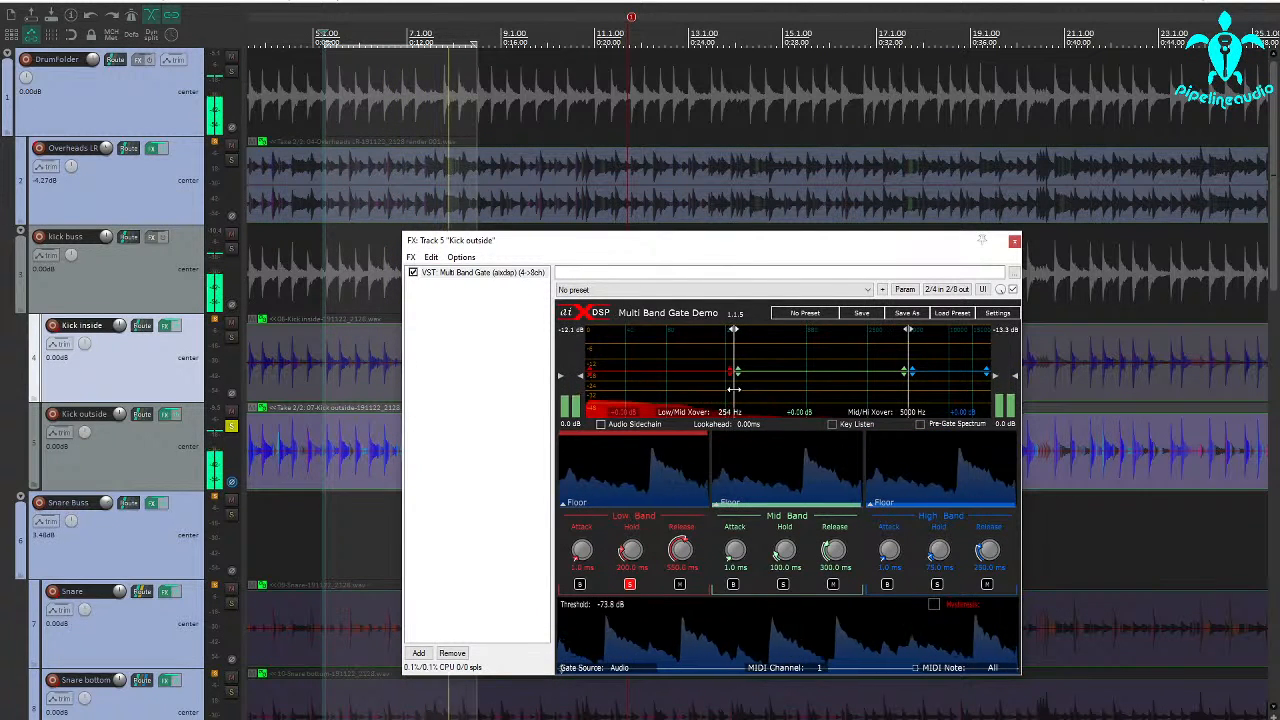
left_click_drag(724, 388, 707, 390)
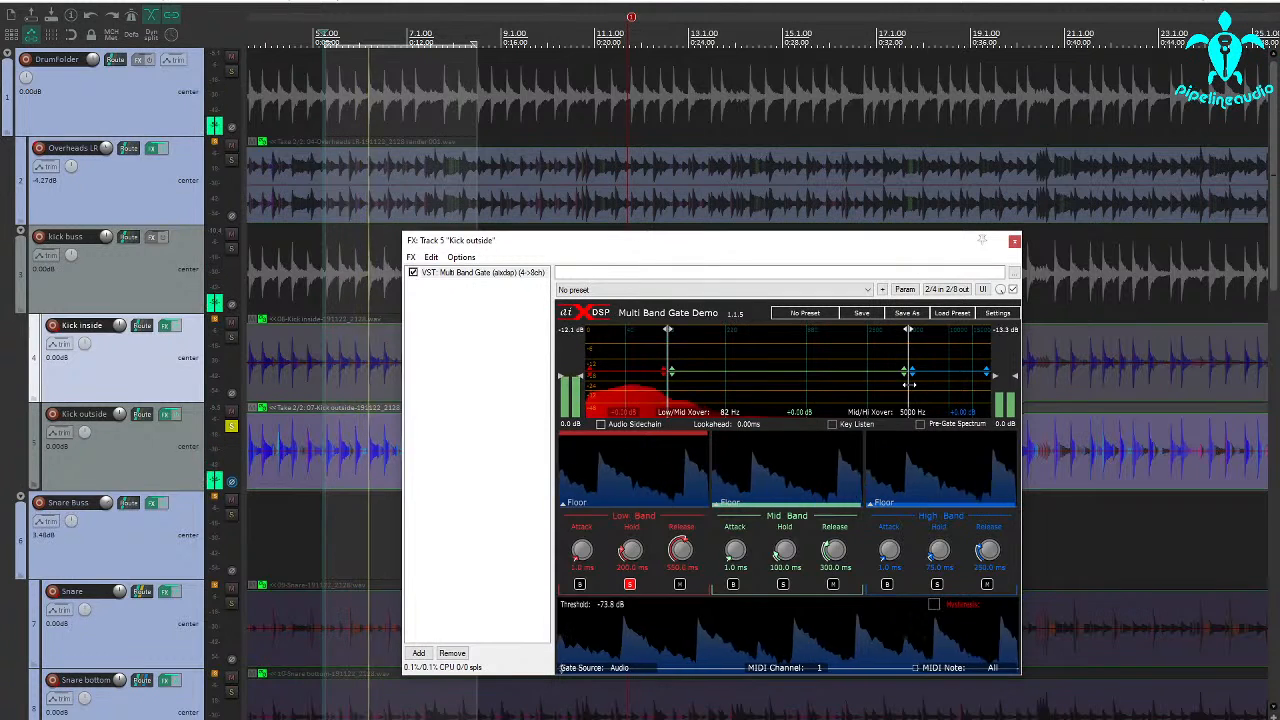
left_click_drag(908, 384, 773, 384)
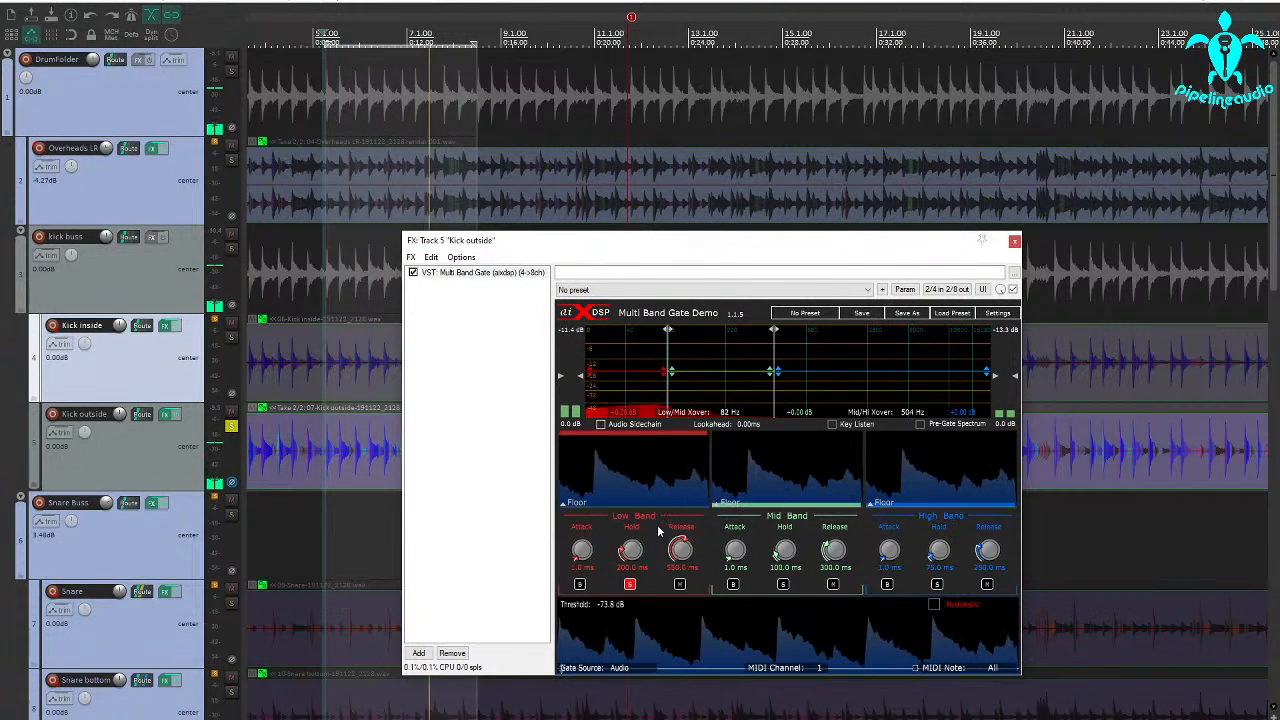
left_click(629, 584)
Audition the Kick outside gate's mid band on its own and unsolo it.
left_click(783, 585)
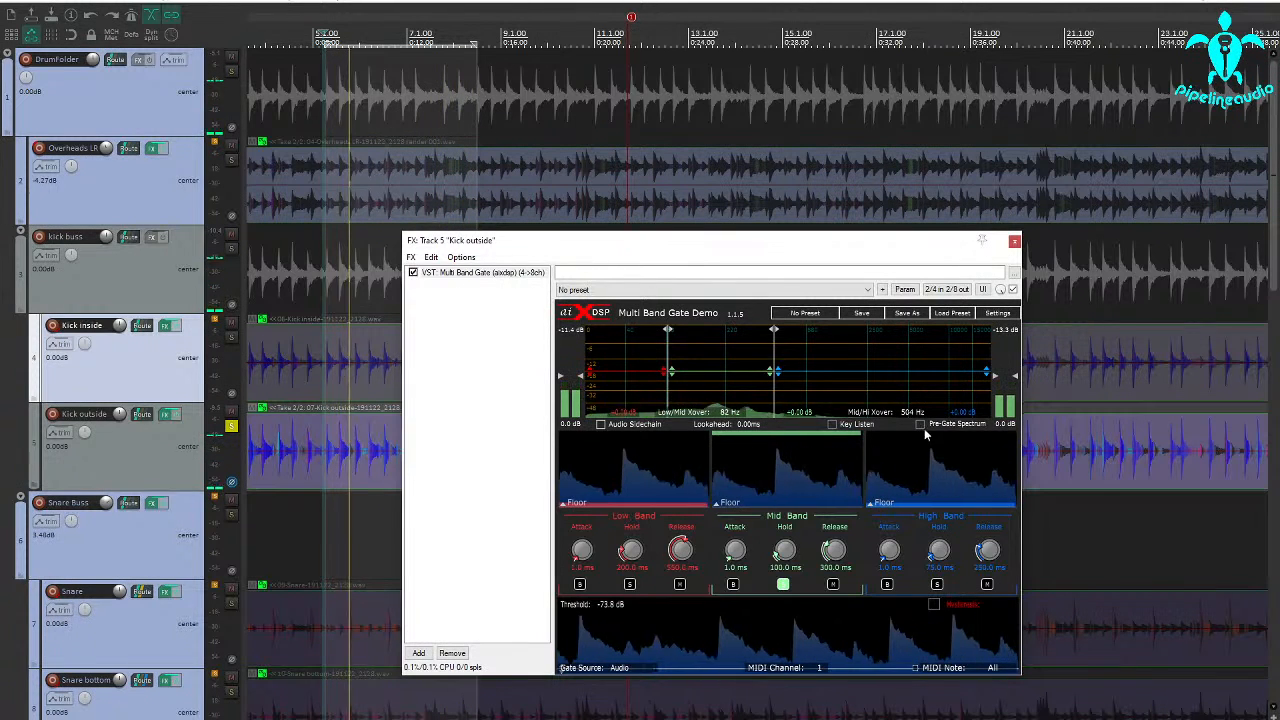
left_click(783, 586)
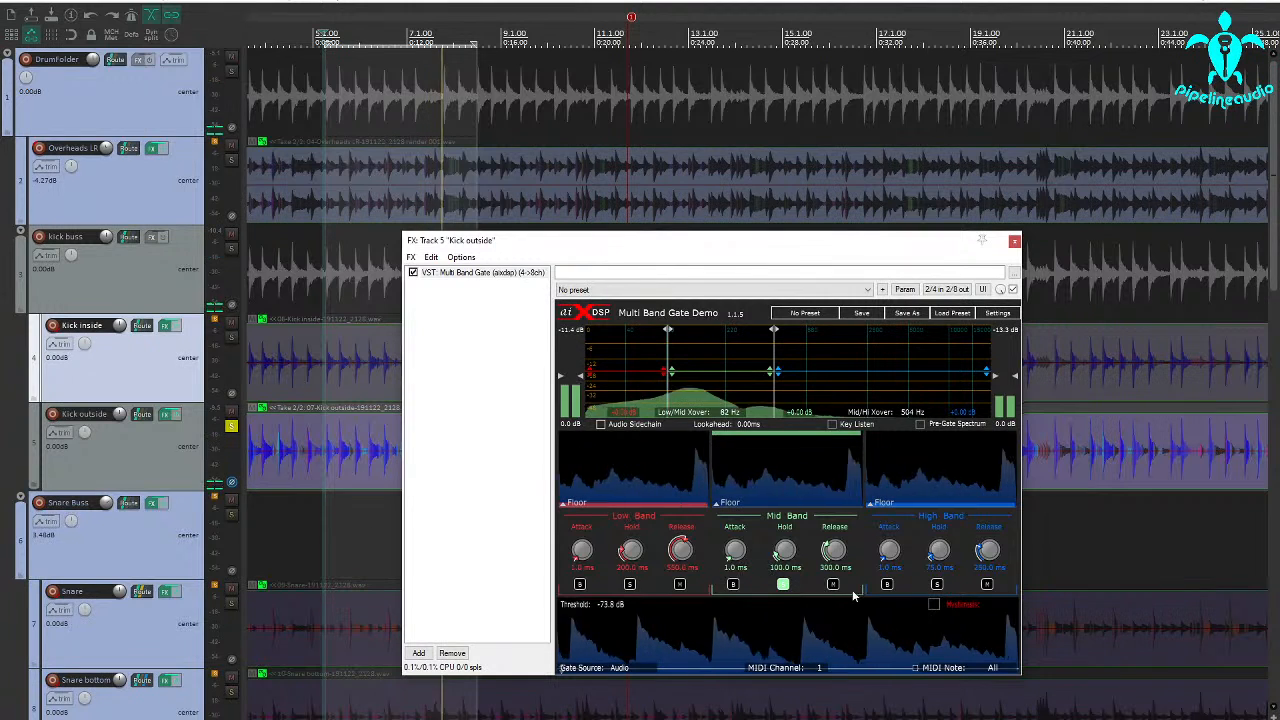
left_click(786, 587)
Solo the high band and set its attack to 0.0 ms, hold to 47.0 ms and release to about 138 ms.
left_click(937, 586)
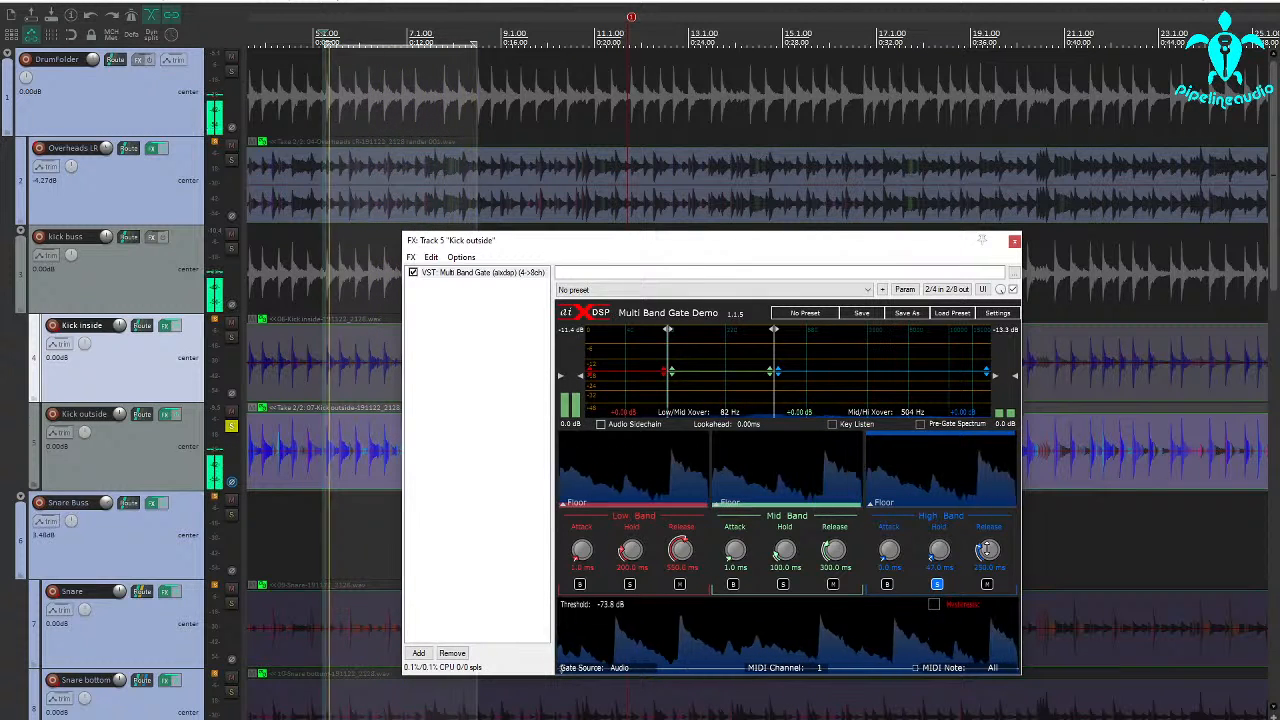
left_click_drag(987, 545, 980, 556)
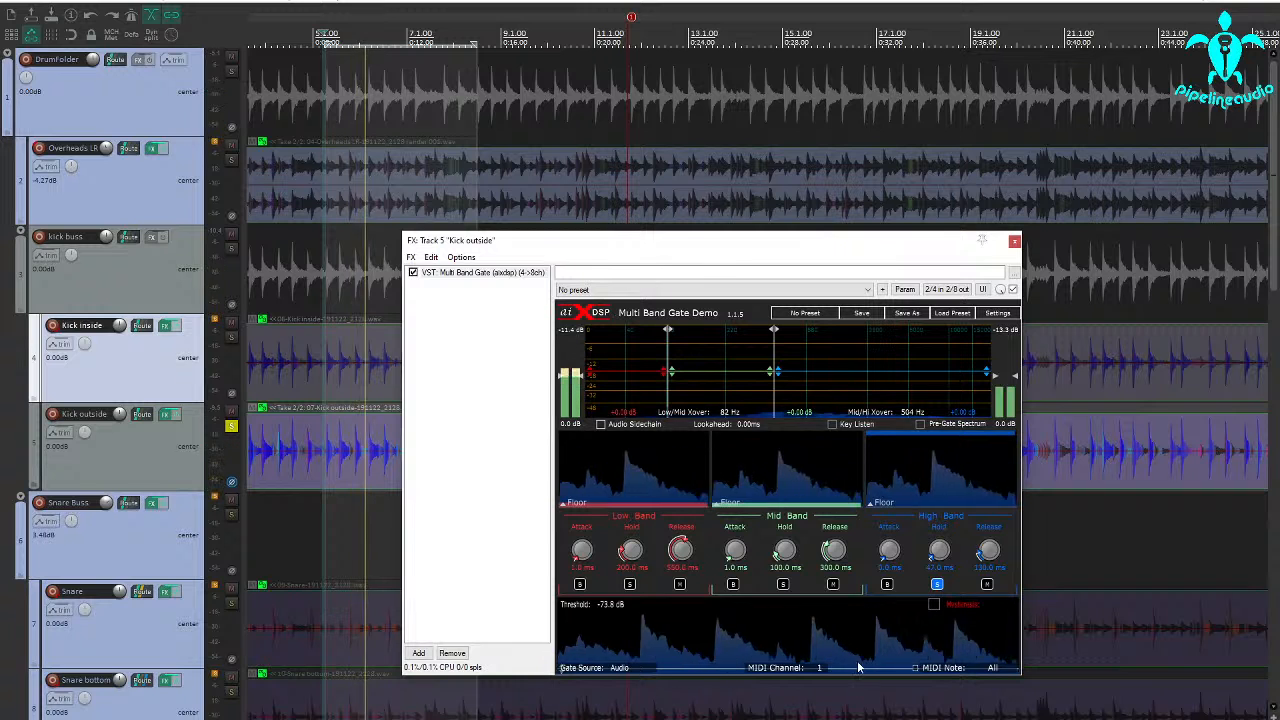
Raise the Kick outside gate's threshold to -31.0 dB and shorten the high band's hold to about 23 ms.
left_click_drag(858, 667, 855, 652)
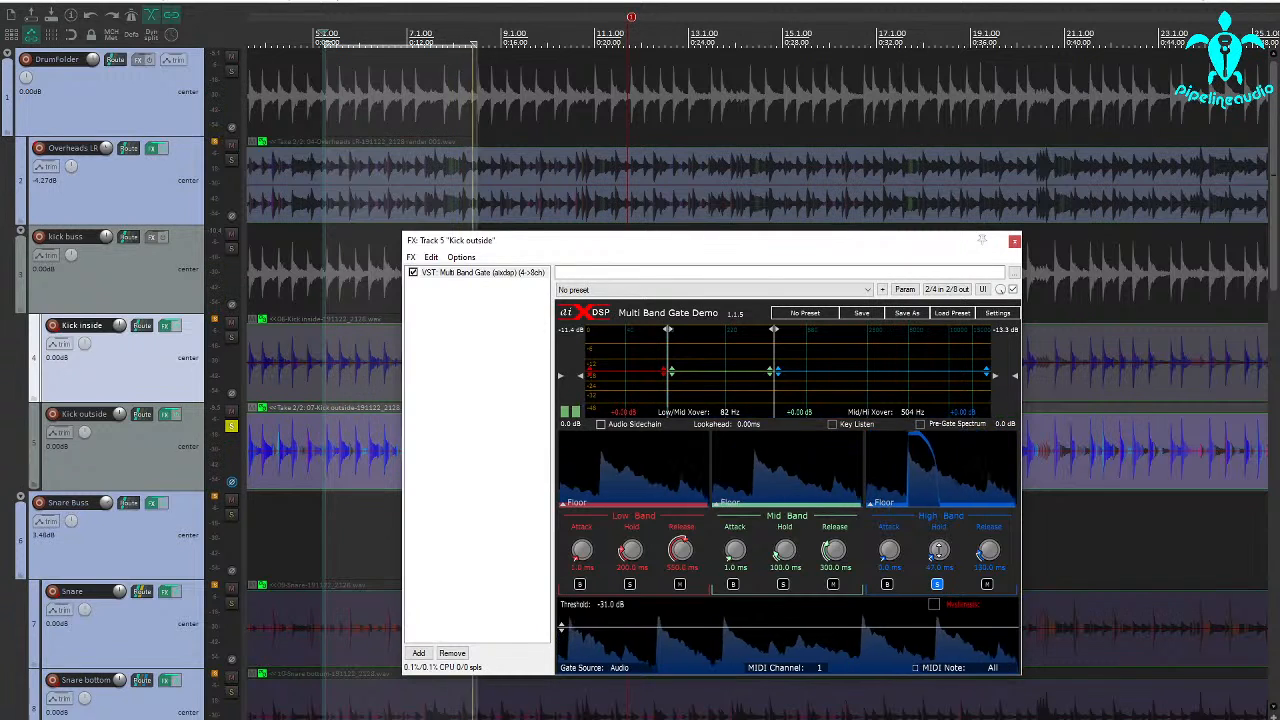
left_click_drag(939, 550, 939, 556)
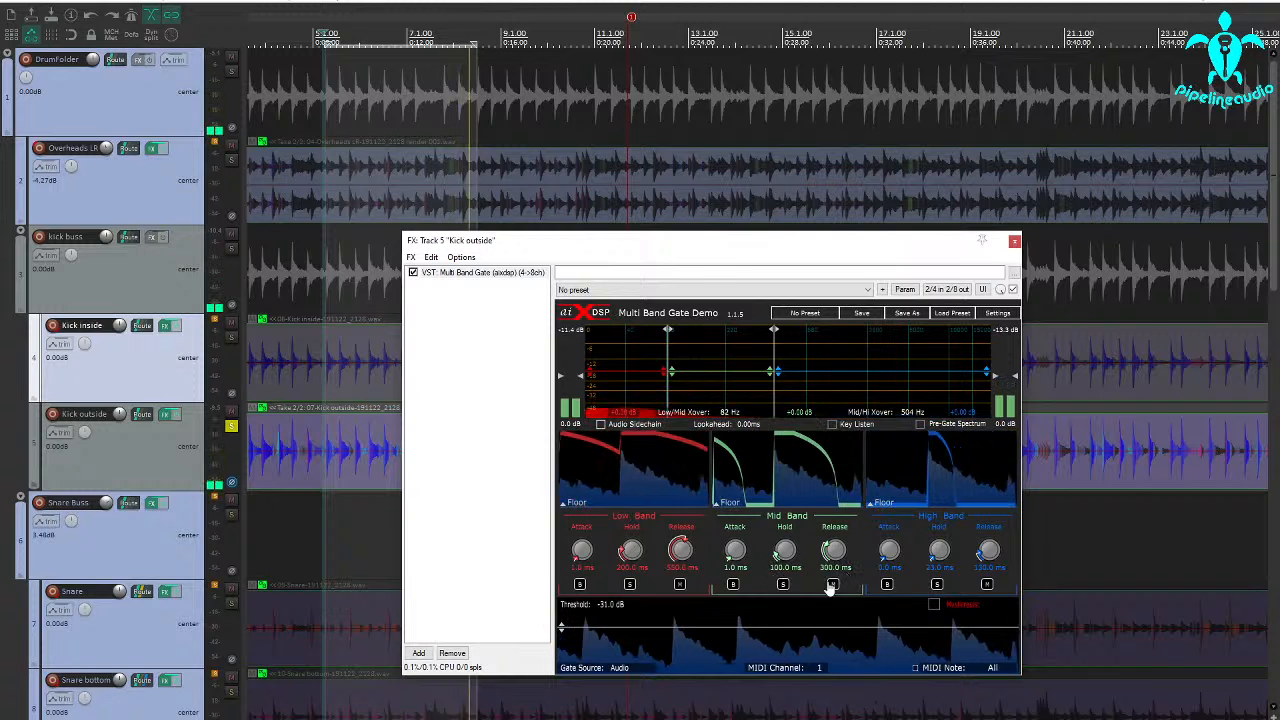
With the mid band soloed, set its hold to 196.0 ms and its release to 180.0 ms, then unsolo it.
left_click(783, 586)
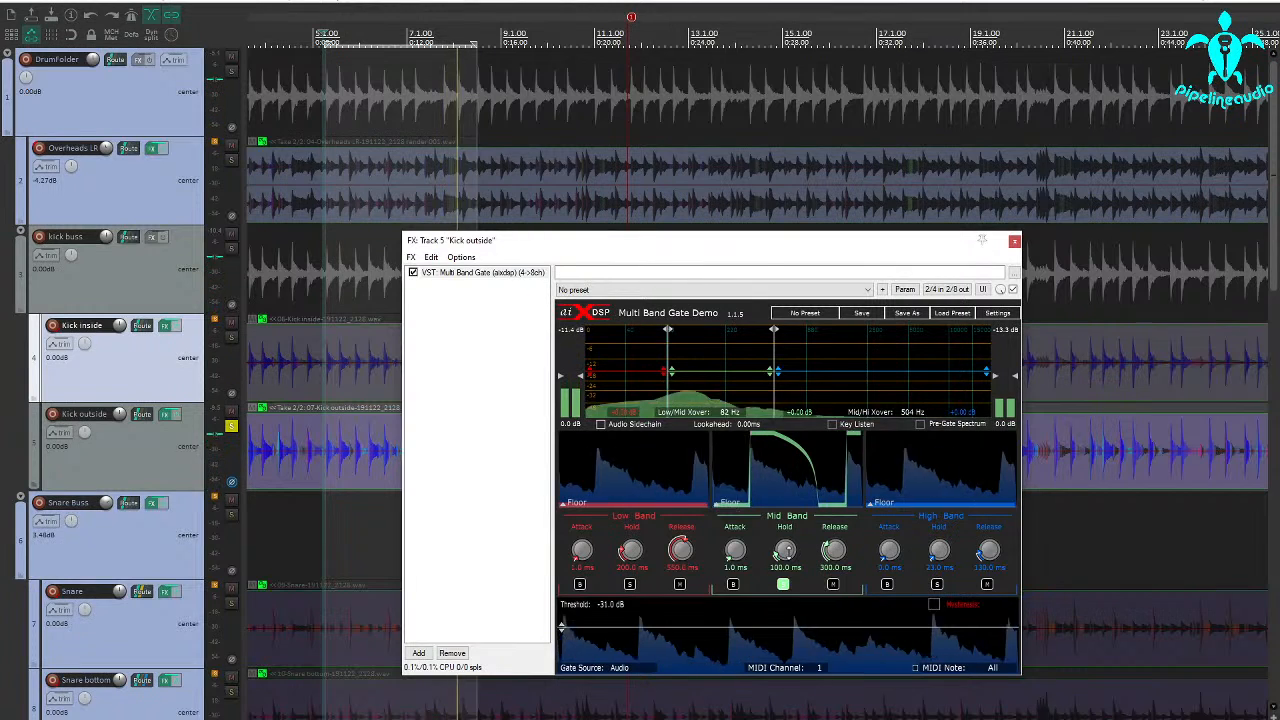
left_click_drag(785, 551, 784, 540)
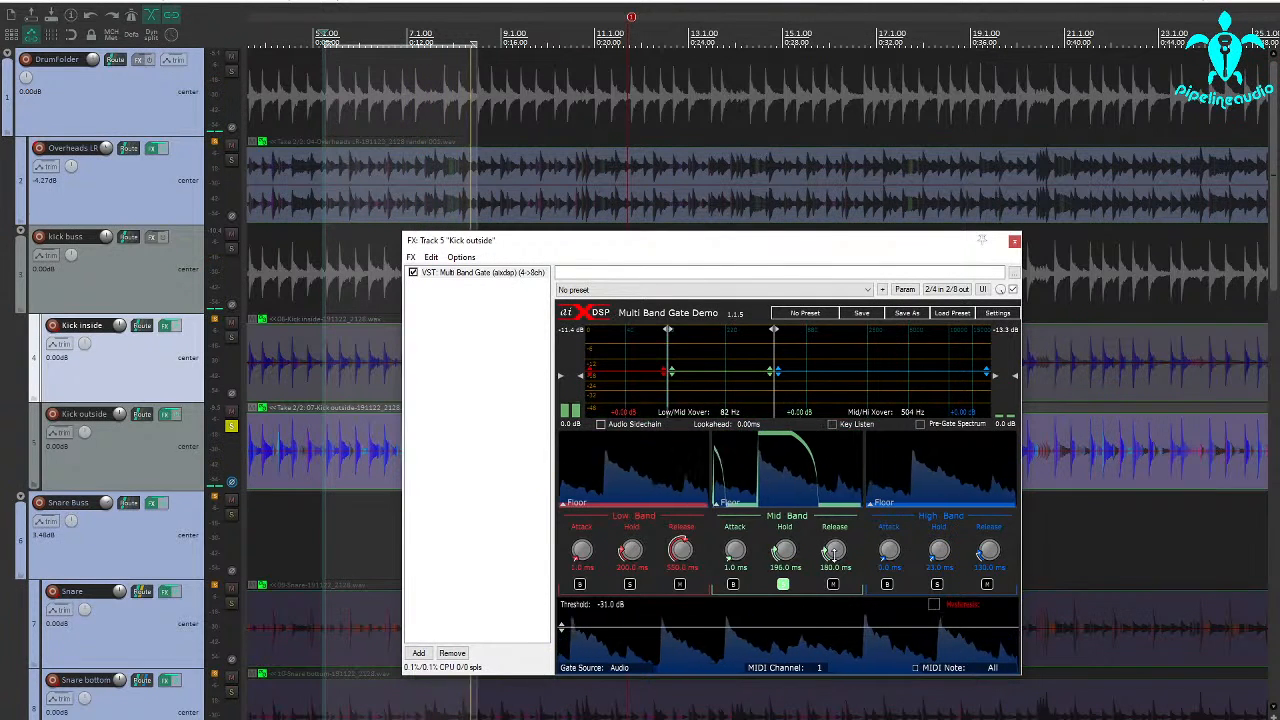
left_click(782, 585)
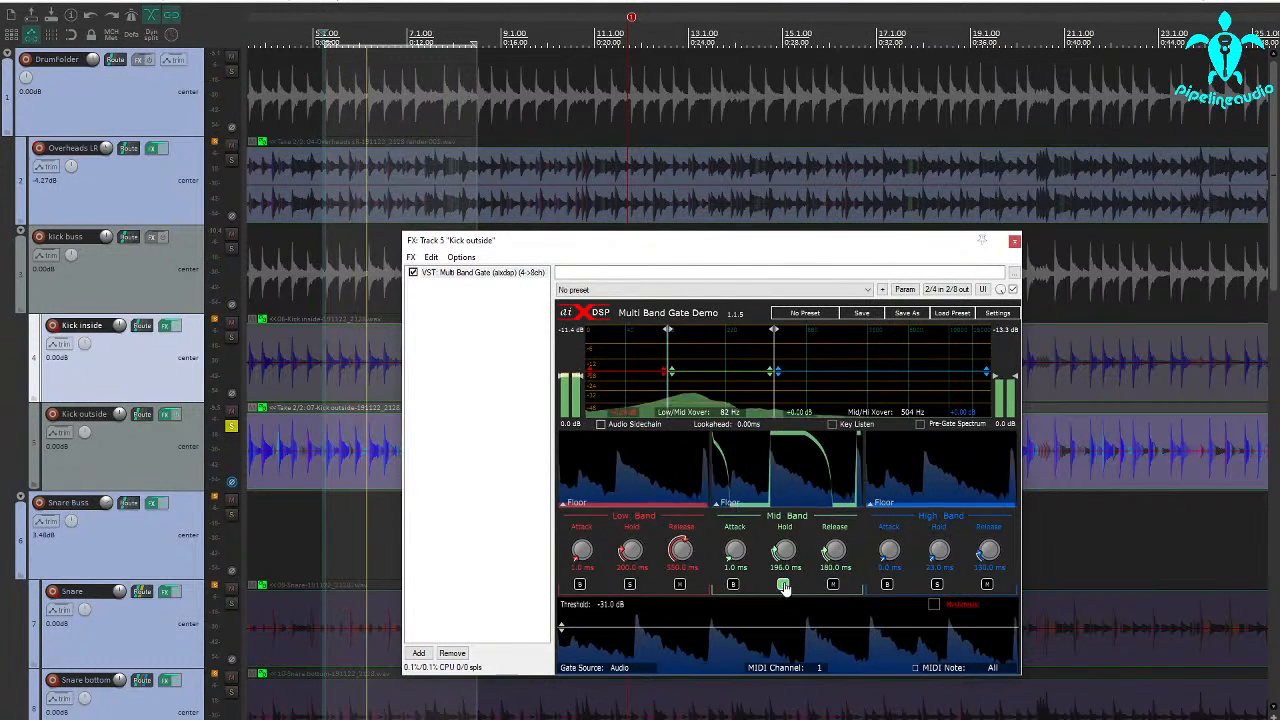
Set the low band's hold to 260.0 ms, release to 300.0 ms and attack to 0.0 ms, comparing it soloed and bypassed.
left_click(630, 585)
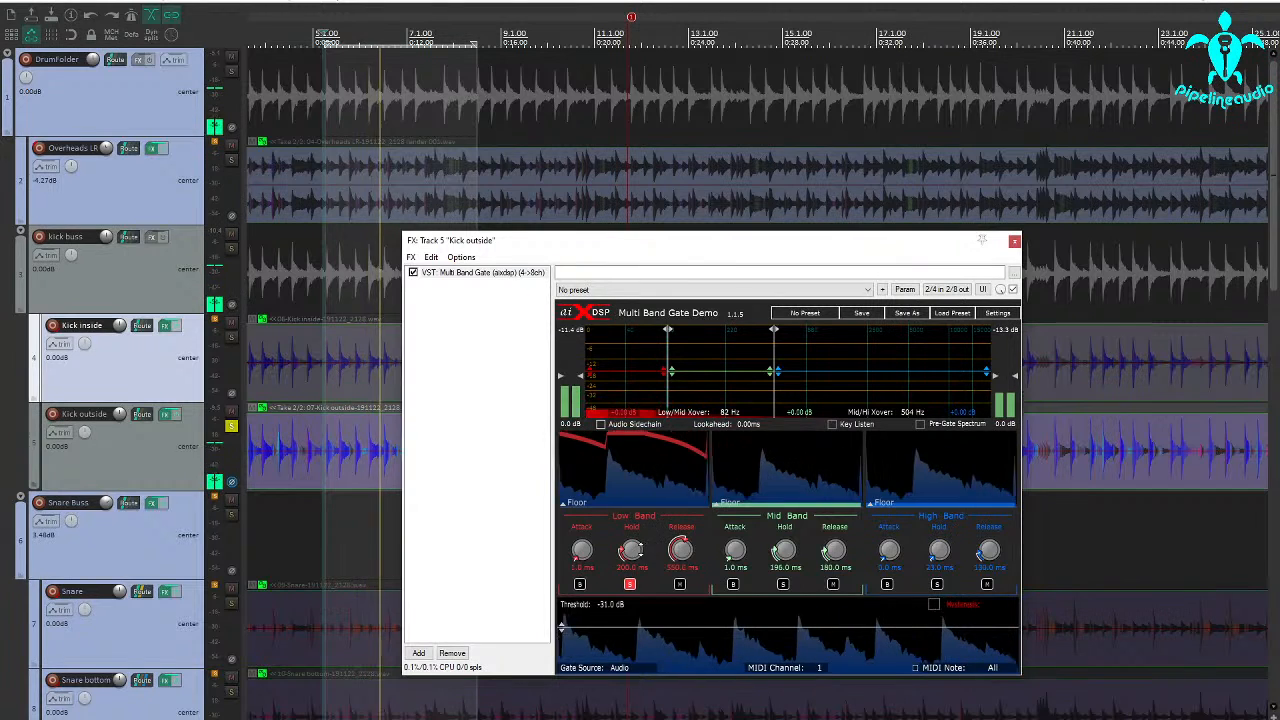
left_click_drag(632, 549, 670, 588)
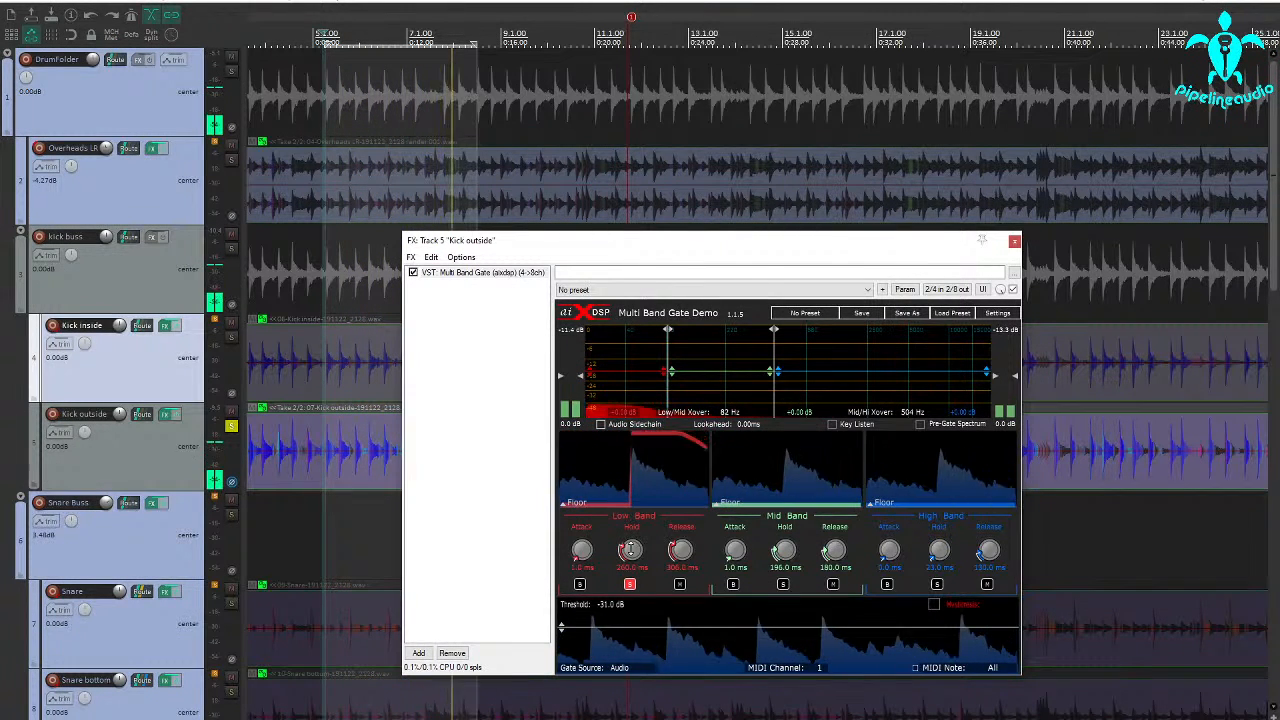
left_click(630, 585)
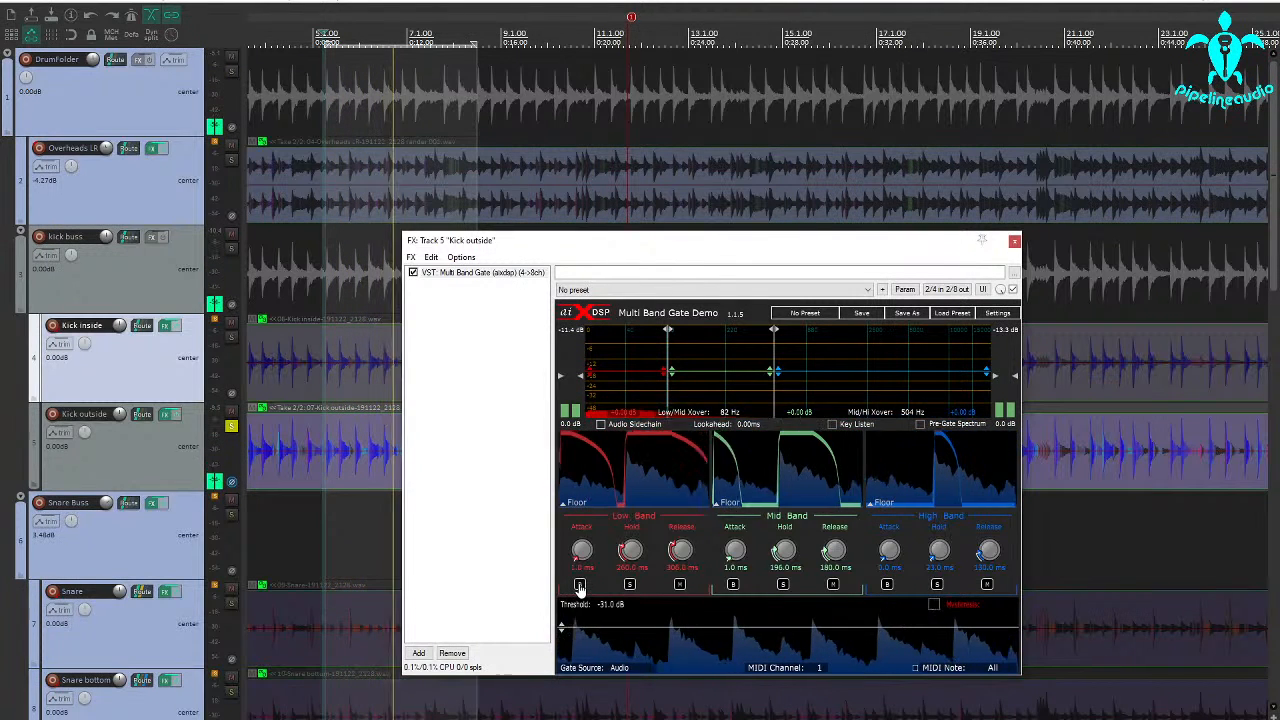
left_click(579, 585)
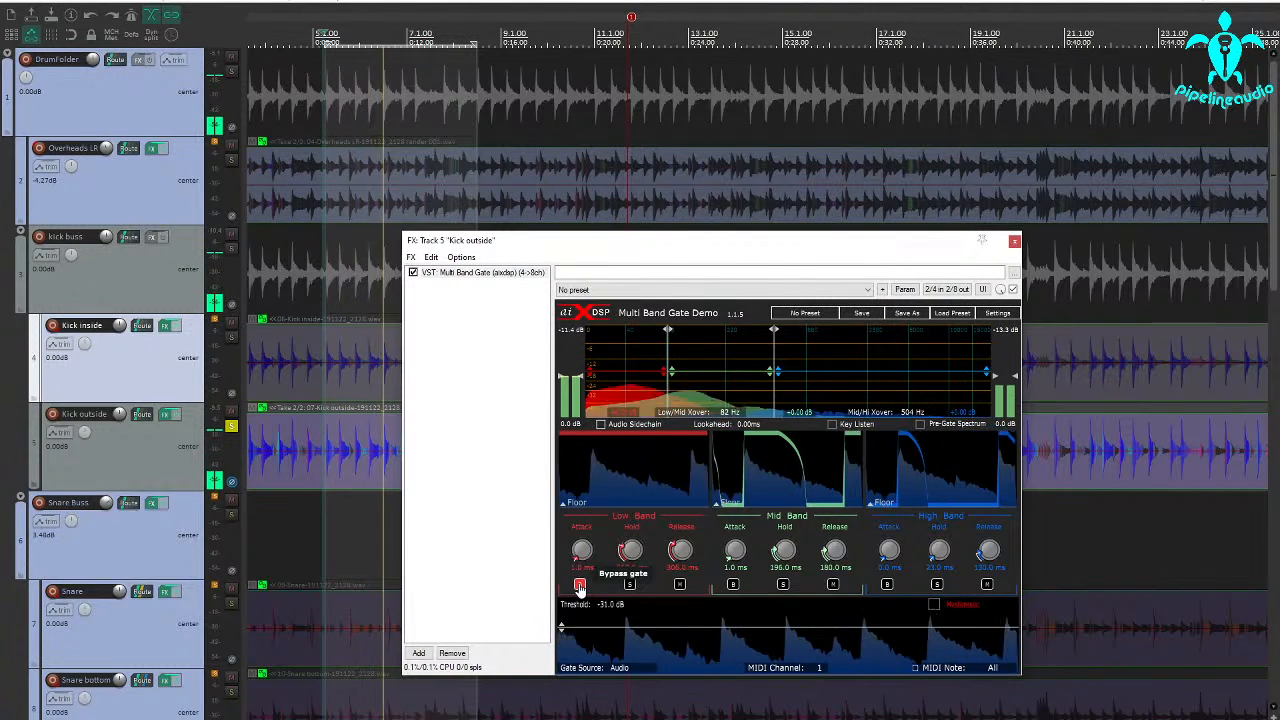
left_click(579, 585)
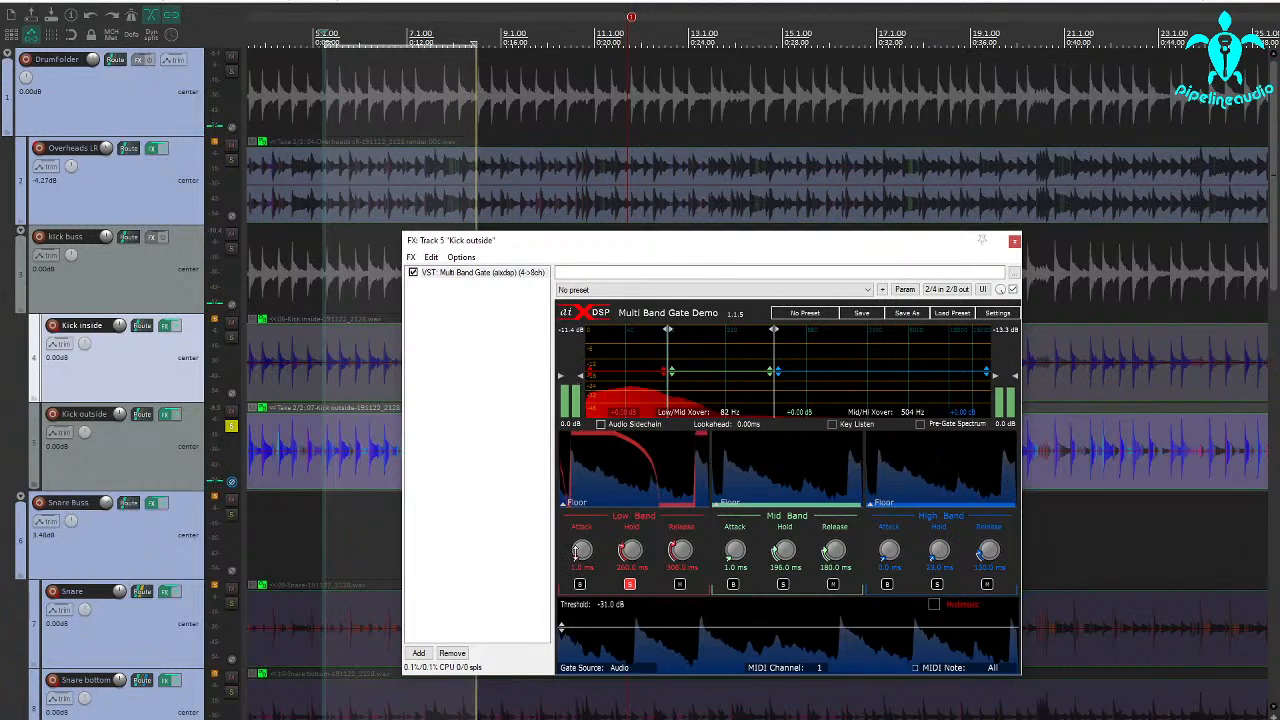
left_click_drag(575, 551, 573, 603)
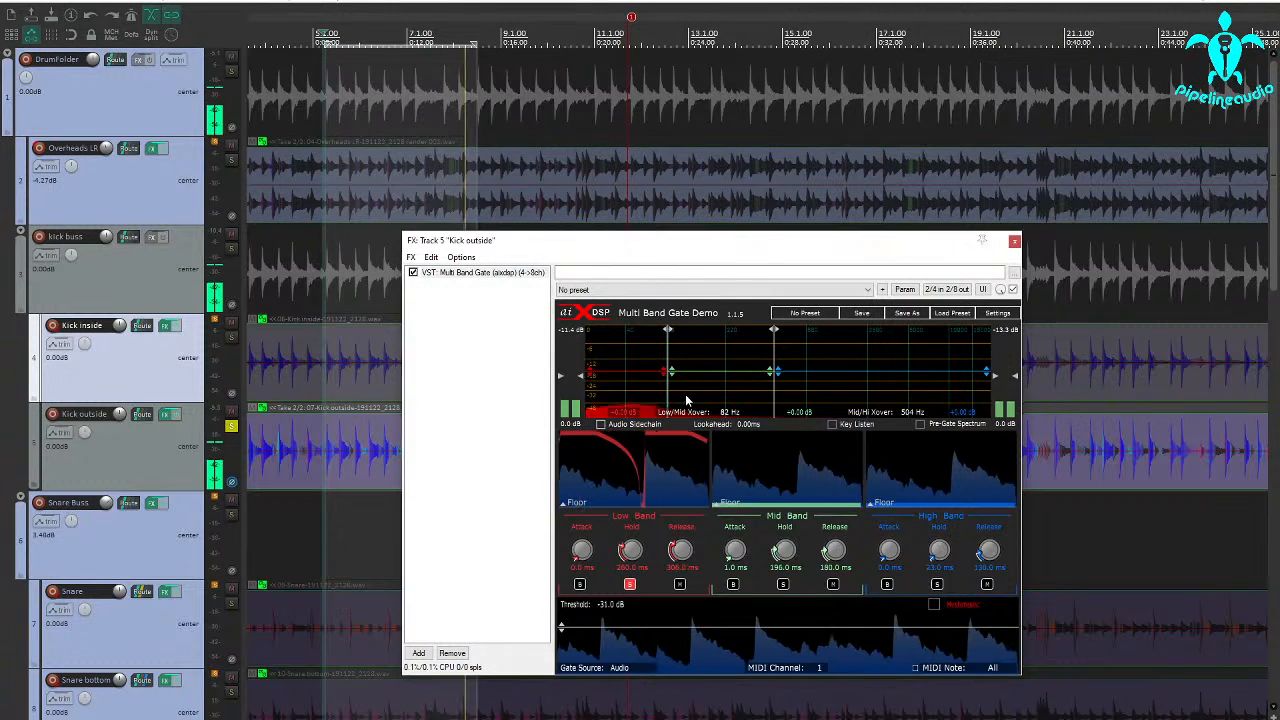
Sweep the Low/Mid crossover upward to hear its effect on the low band and settle it at 81 Hz.
left_click_drag(667, 396, 733, 392)
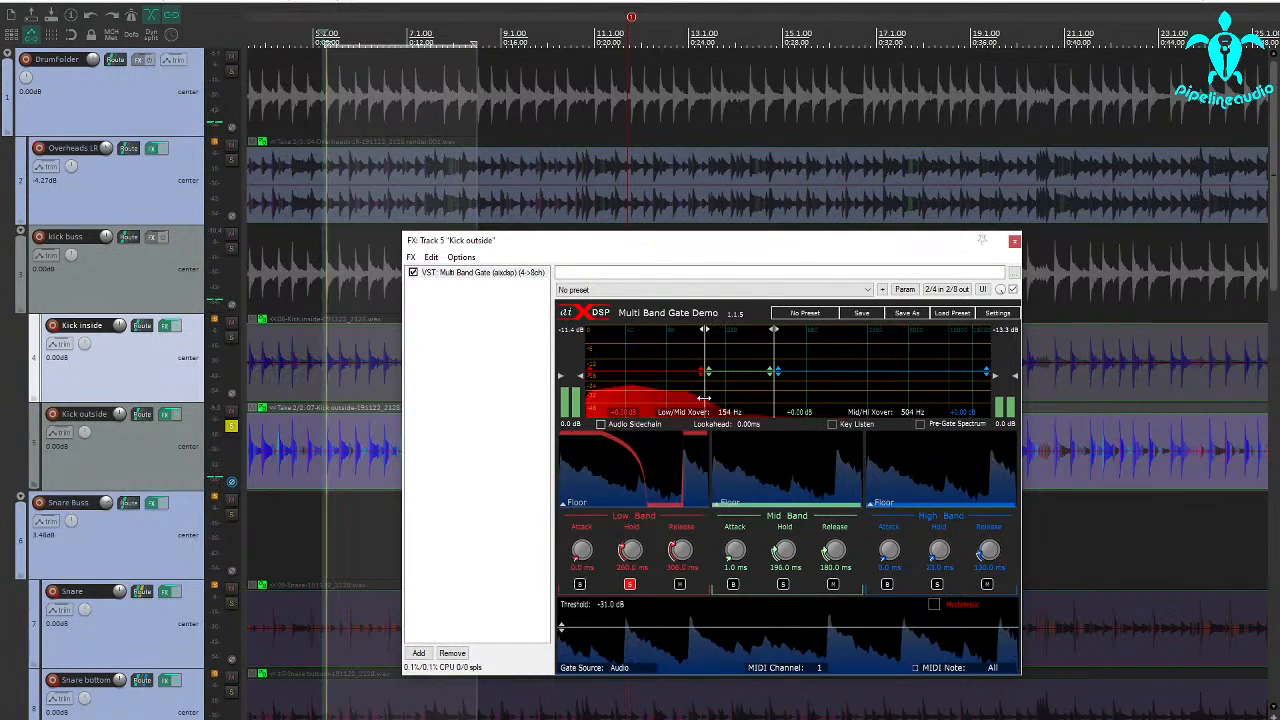
left_click_drag(712, 398, 670, 398)
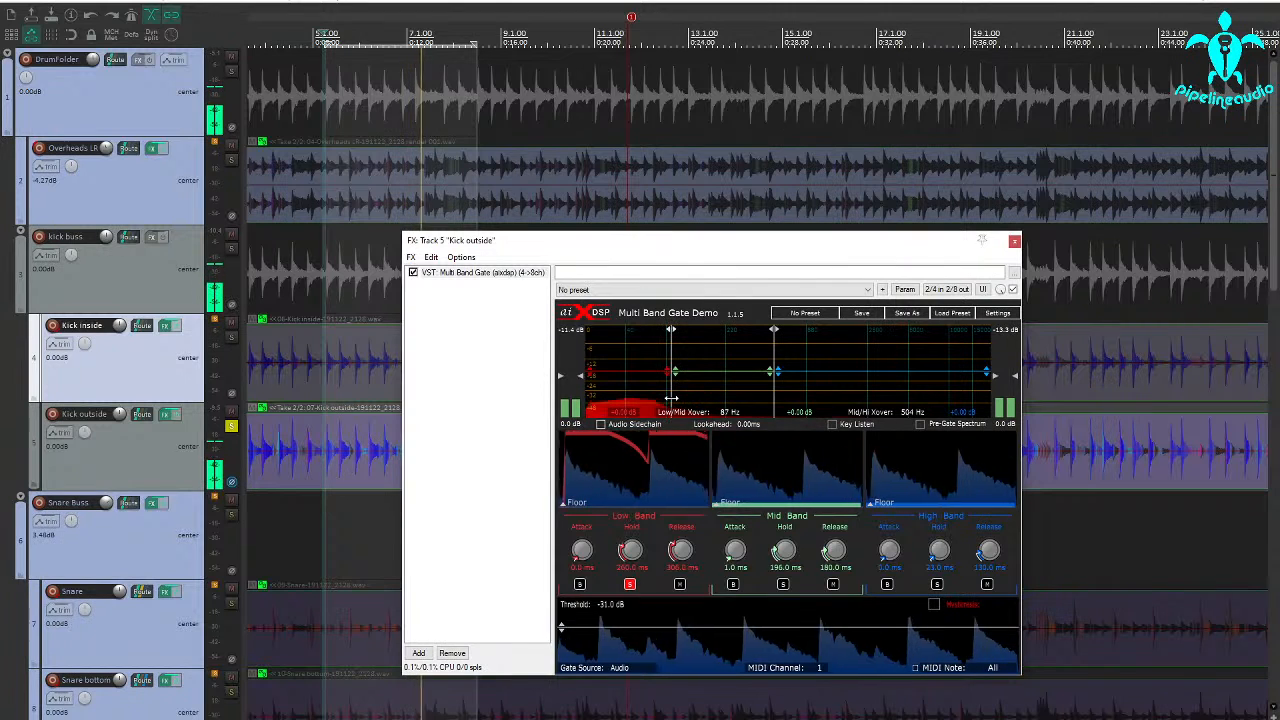
left_click_drag(670, 398, 667, 399)
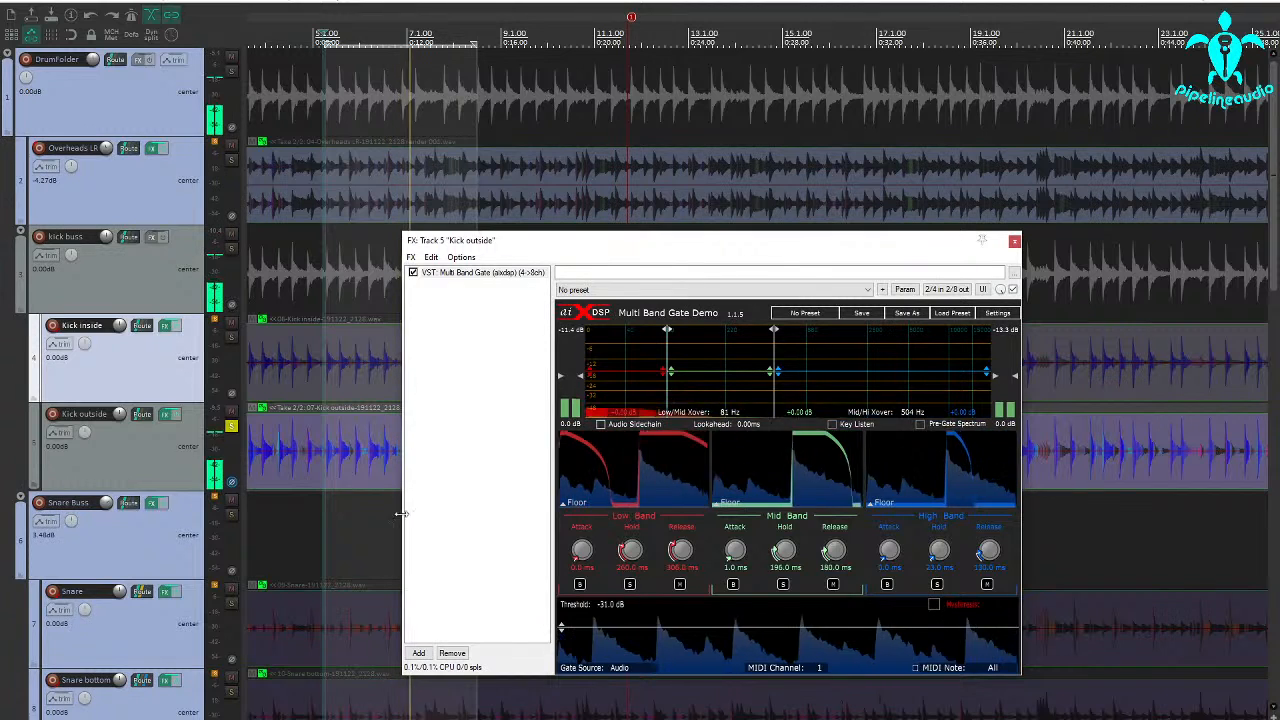
Solo Kick inside alongside Kick outside and compare Kick outside's normal and inverted phase, keeping it inverted.
left_click(230, 343)
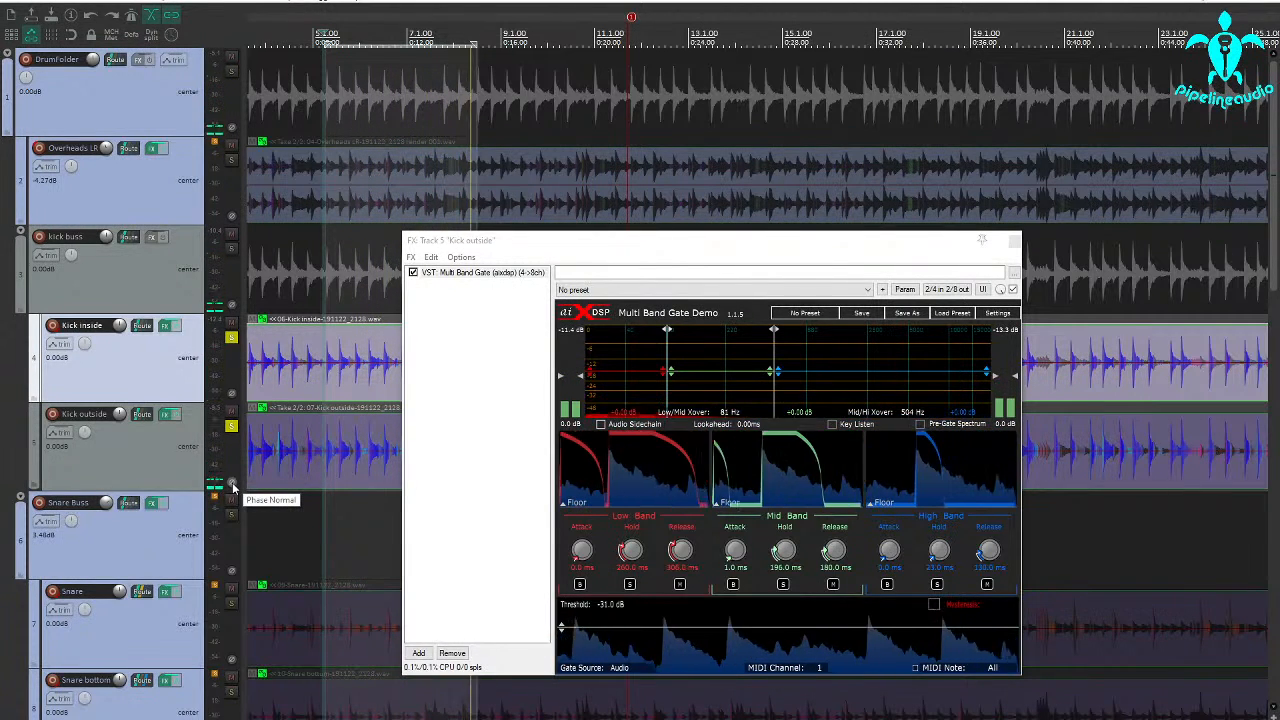
left_click(232, 484)
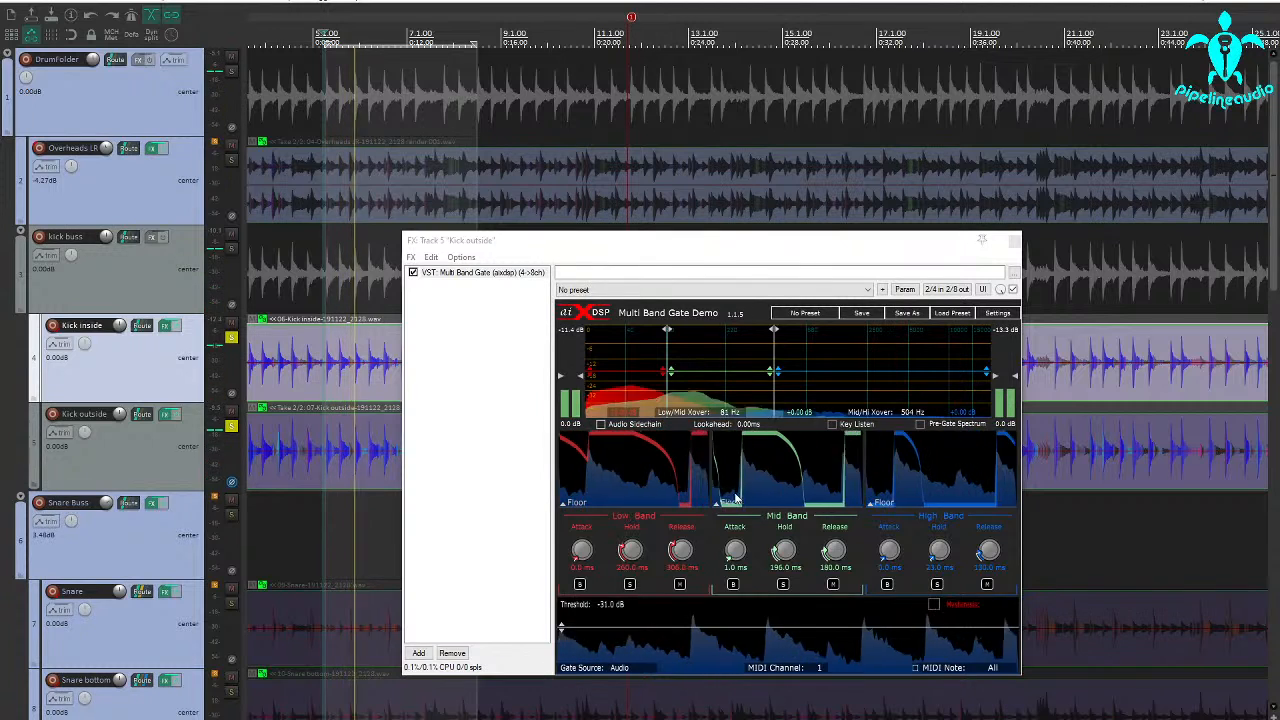
Lower the Kick outside mid band's gain to -18.60 dB, rechecking the track's phase with the low band temporarily muted.
left_click_drag(703, 372, 703, 396)
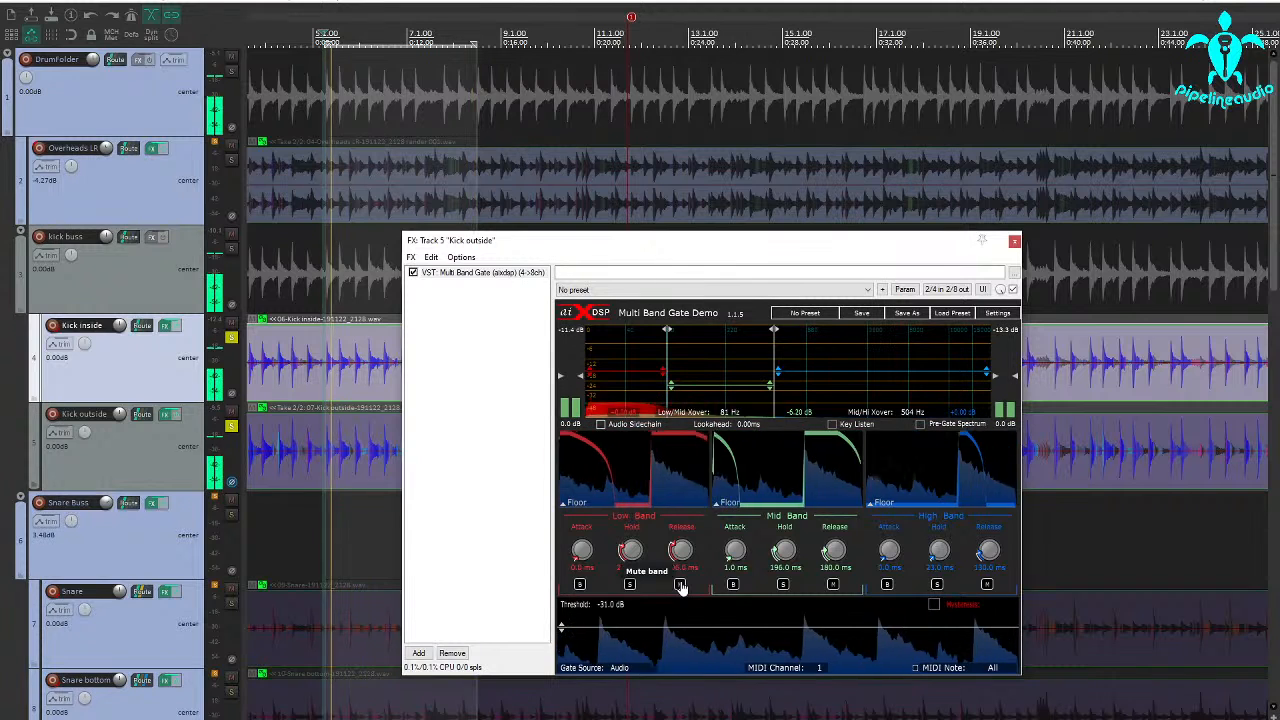
left_click(680, 585)
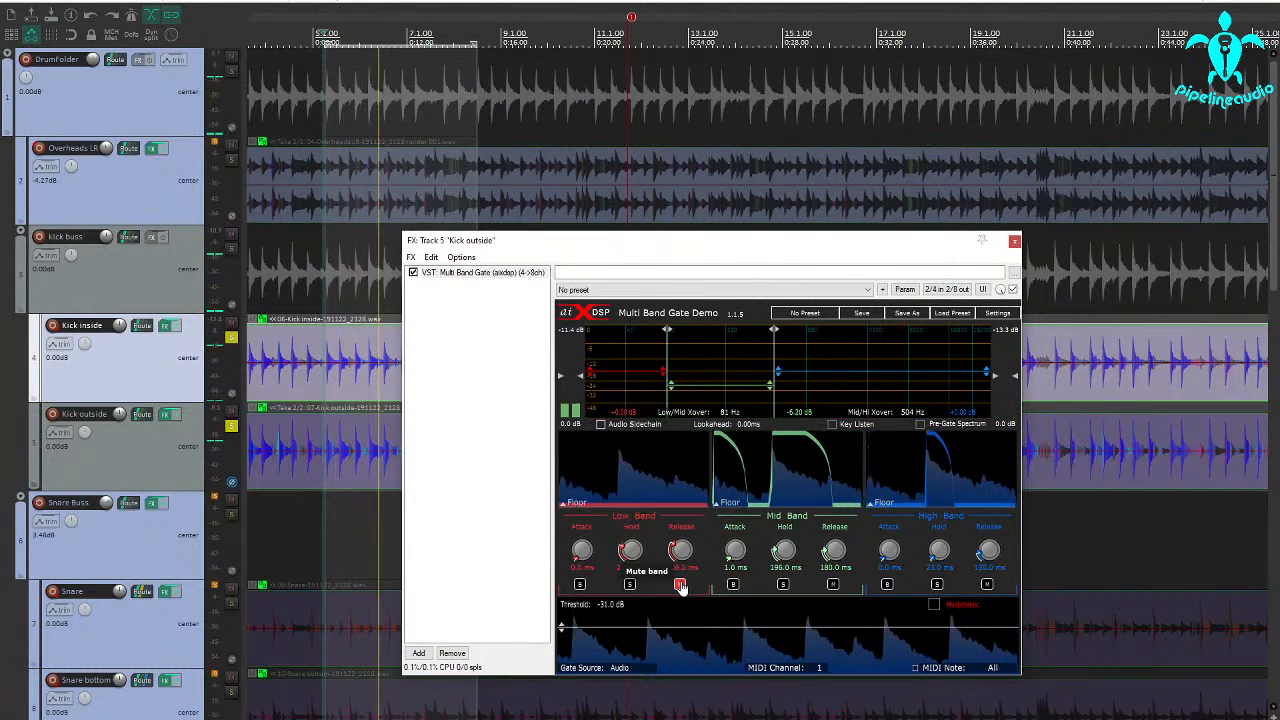
left_click(233, 484)
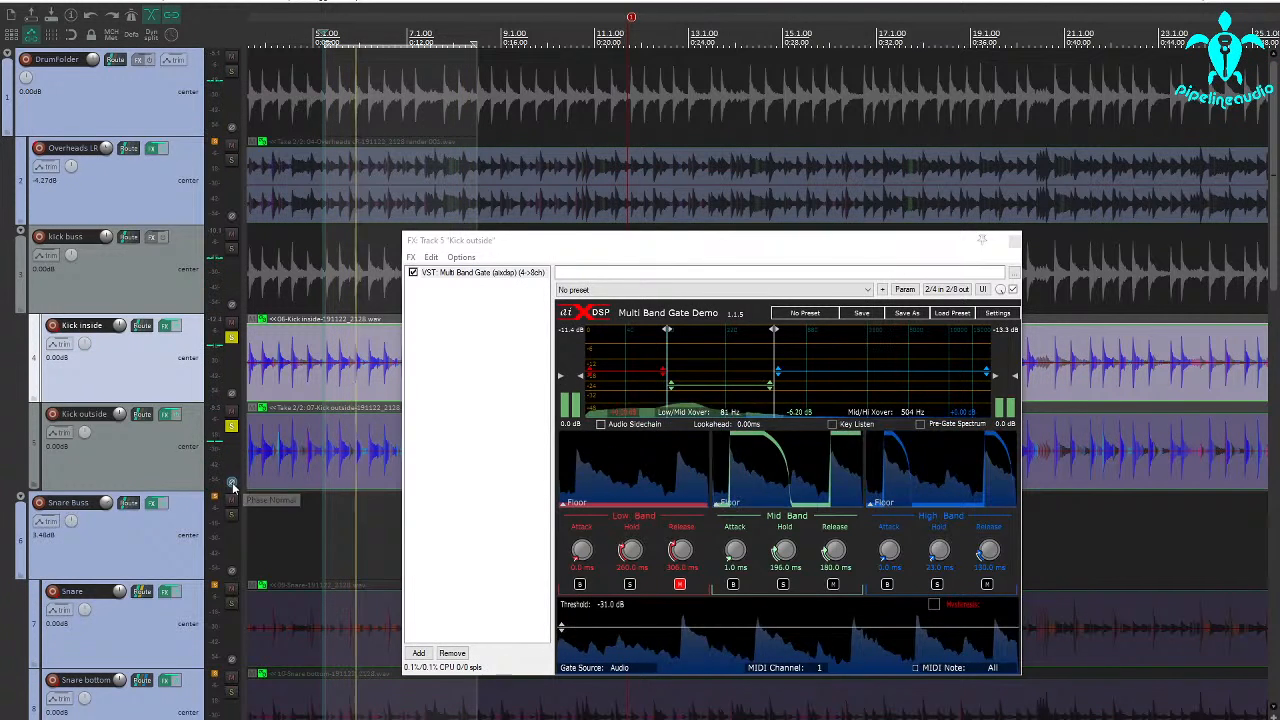
left_click(680, 584)
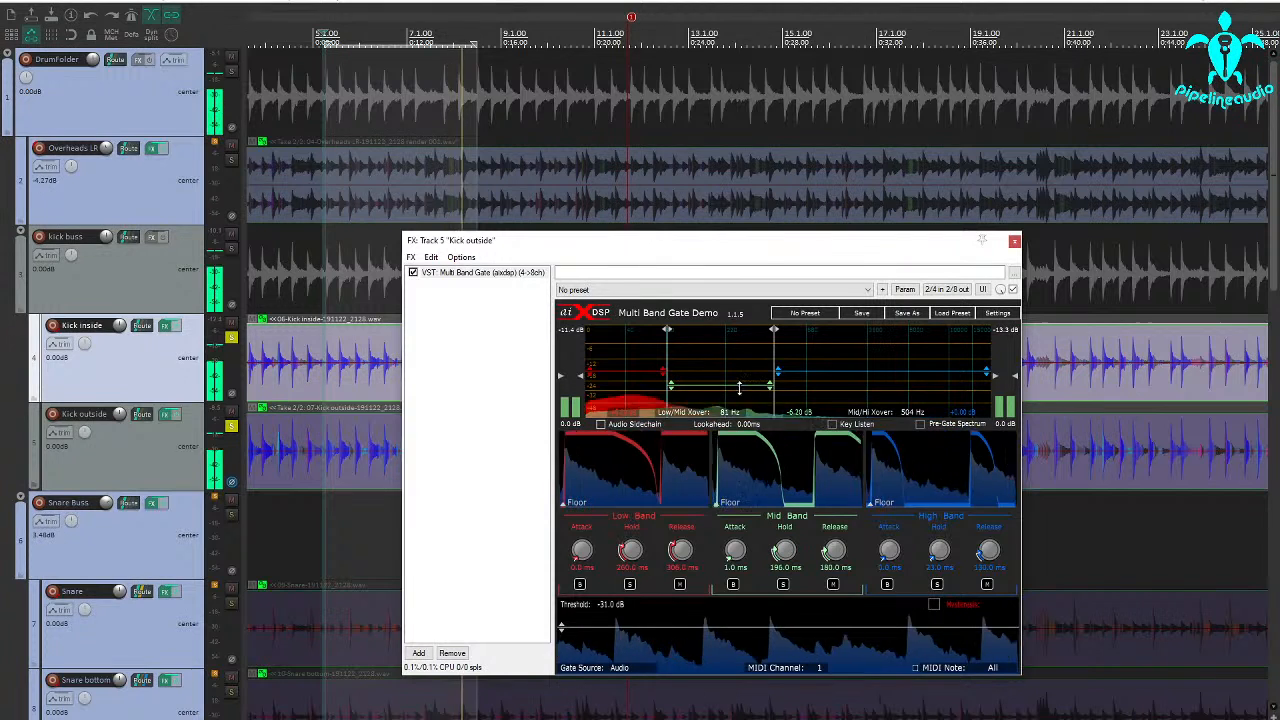
left_click_drag(726, 388, 718, 402)
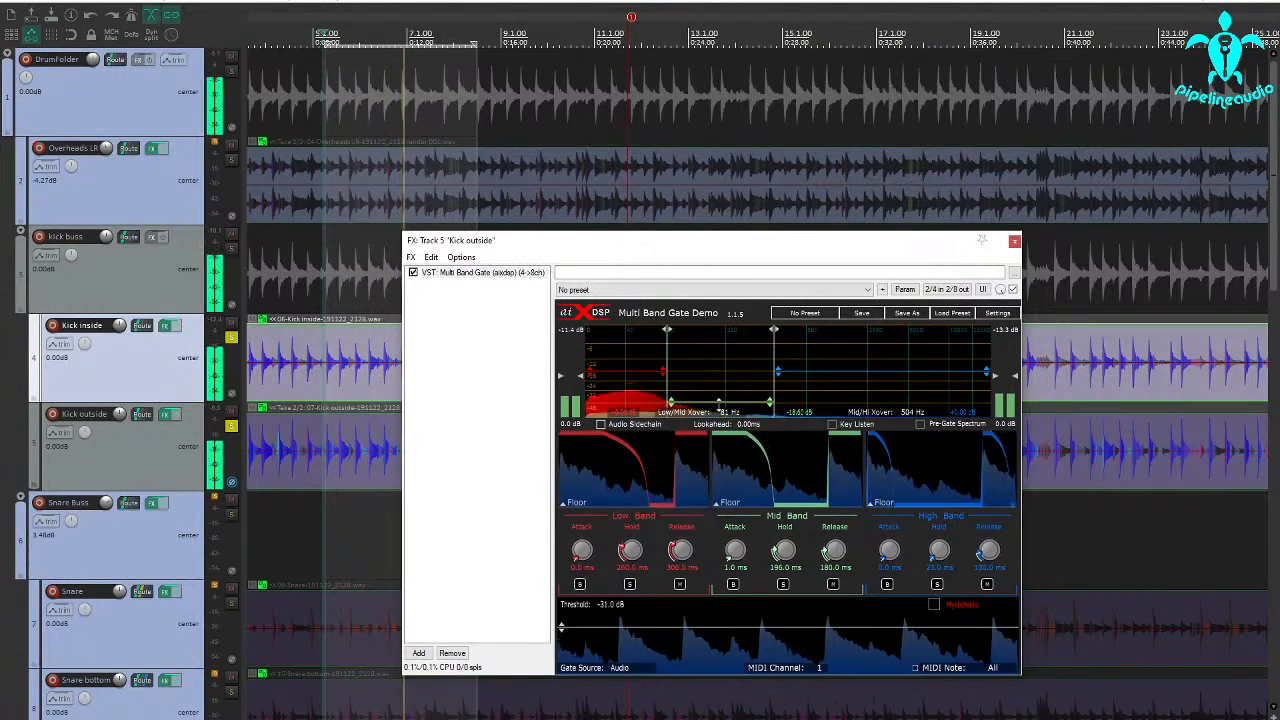
Open the Multi Band Gate on Kick inside and raise its high band's gain to about +4 dB.
left_click(167, 325)
left_click_drag(992, 313, 992, 300)
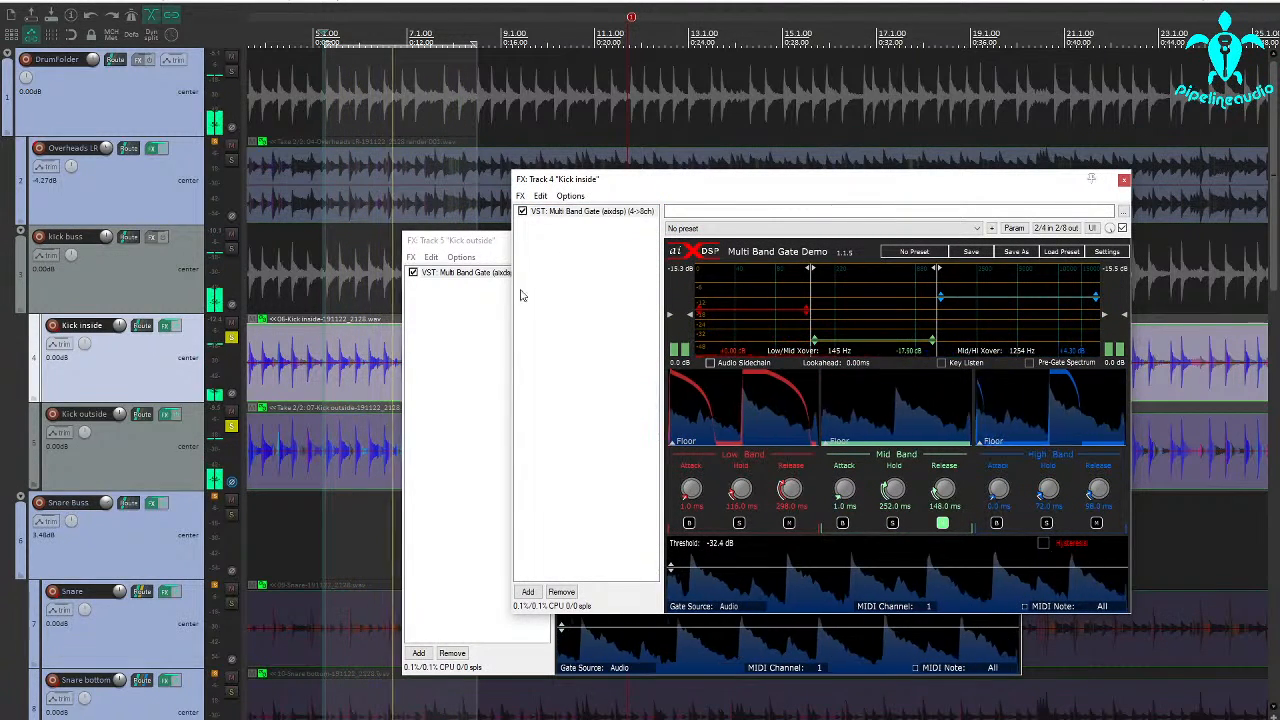
Mute the Snare Buss, Toms and Brass folder tracks.
left_click(231, 499)
scroll(212, 615, "down", 3)
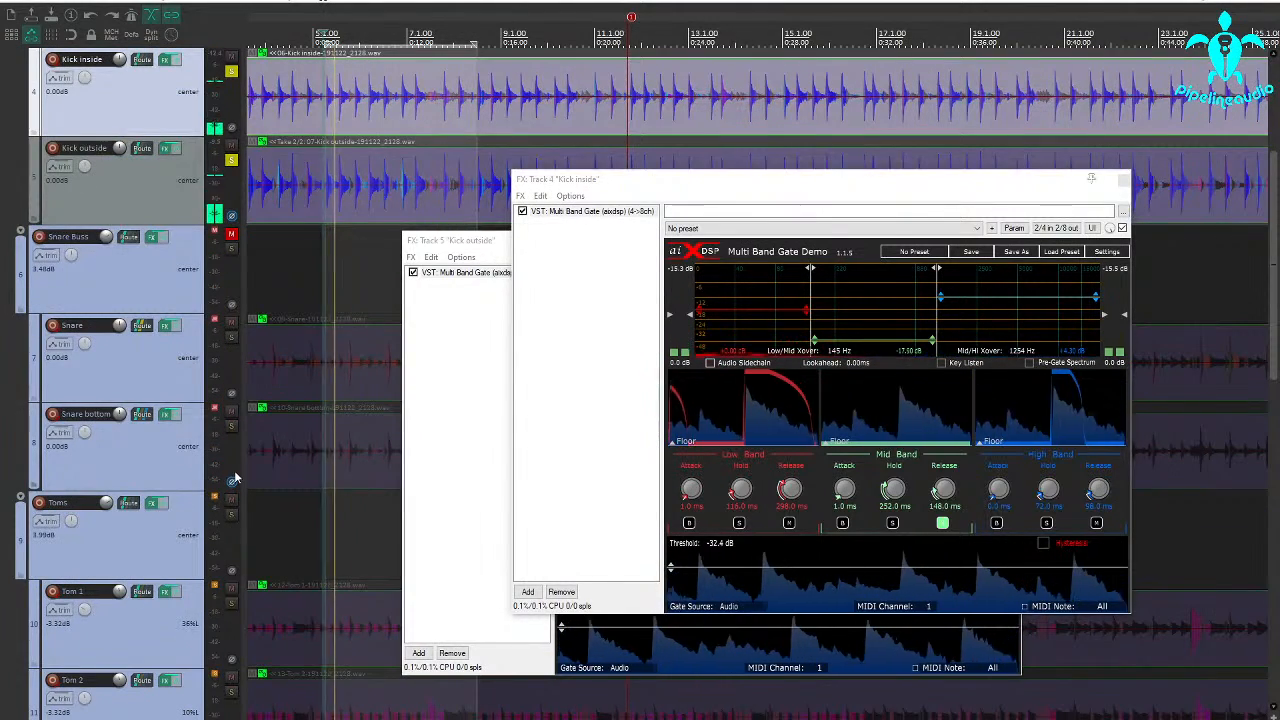
scroll(224, 515, "down", 3)
scroll(224, 515, "down", 5)
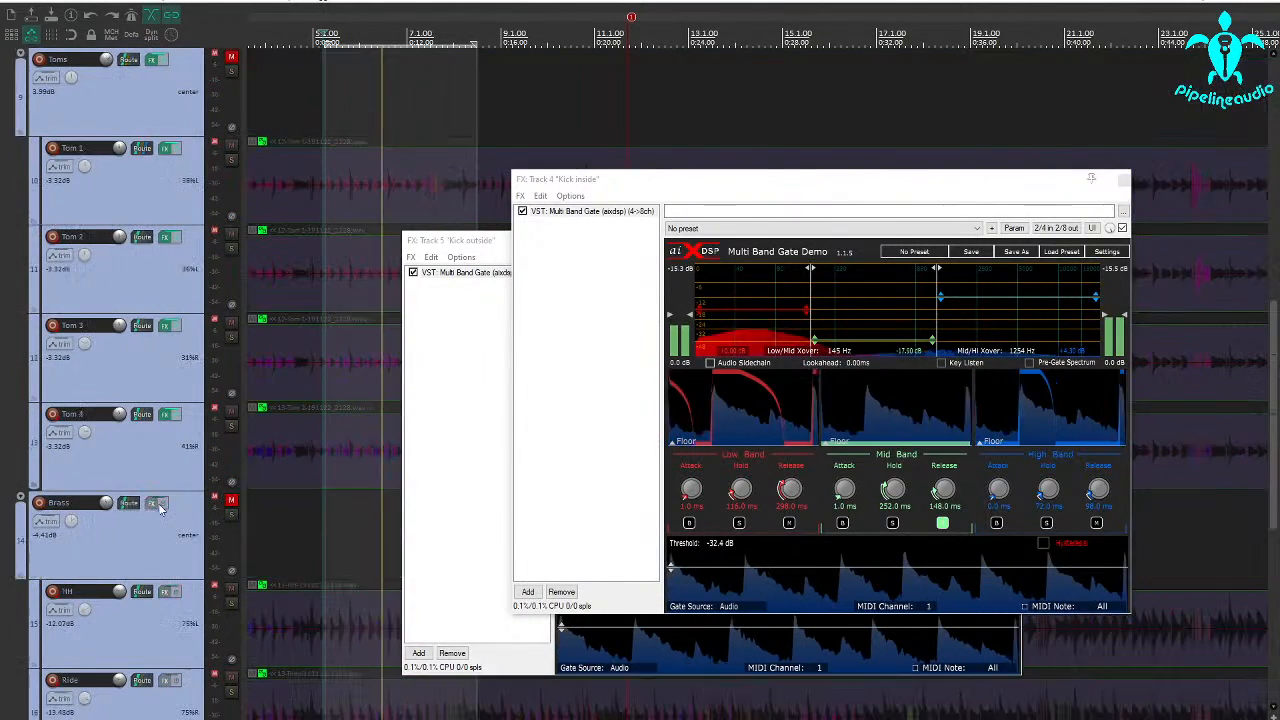
scroll(160, 510, "up", 12)
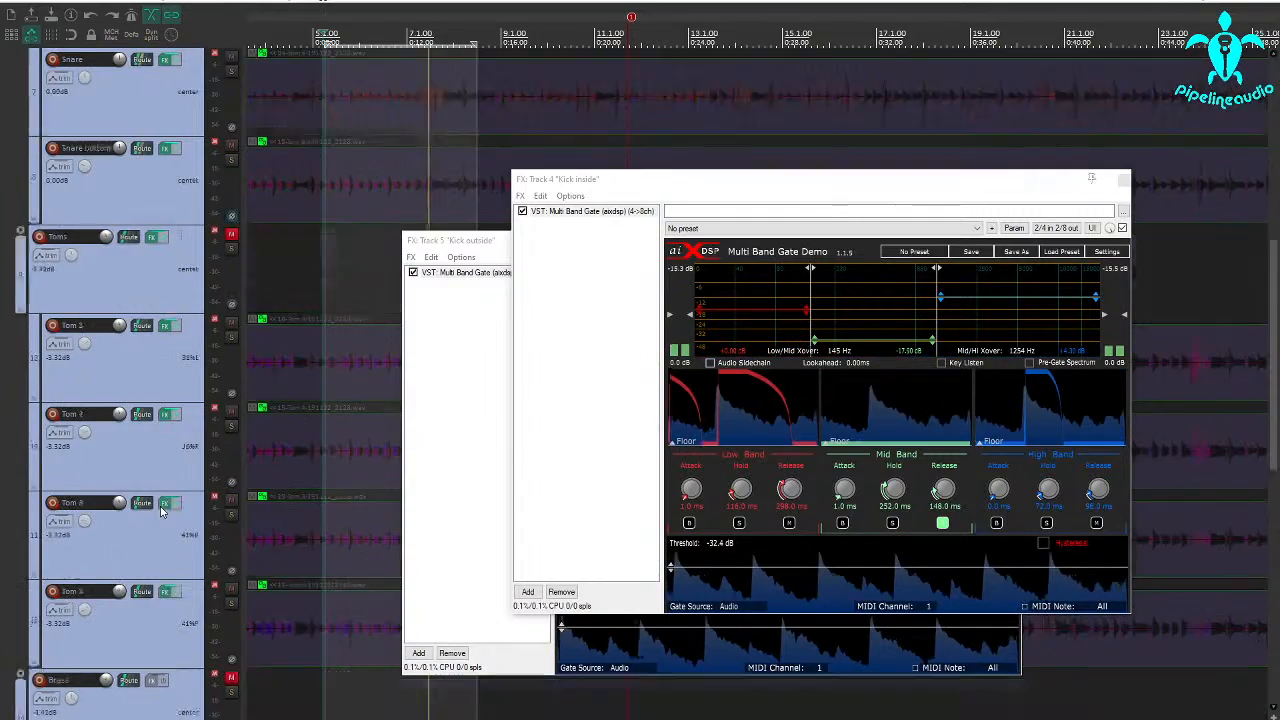
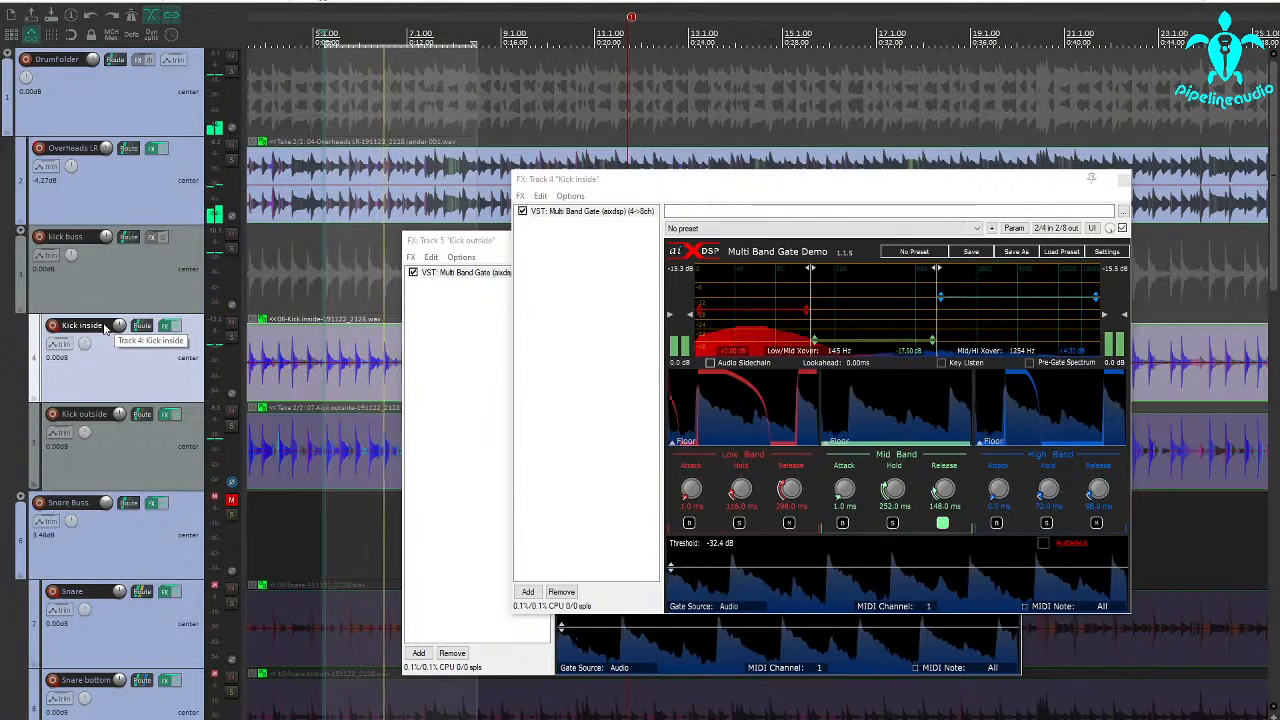
Compare the kick sound with Kick outside muted and unmuted, stop playback, and close both kick tracks' gate windows.
left_click(231, 413)
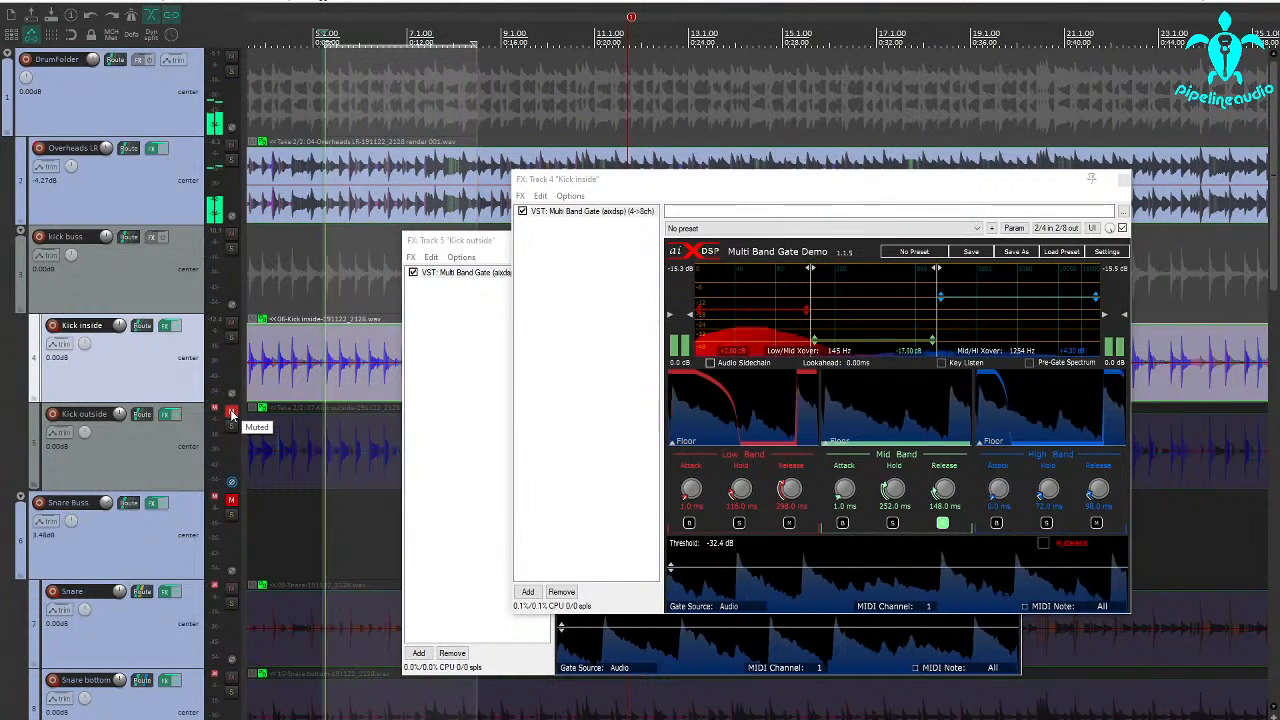
left_click(231, 413)
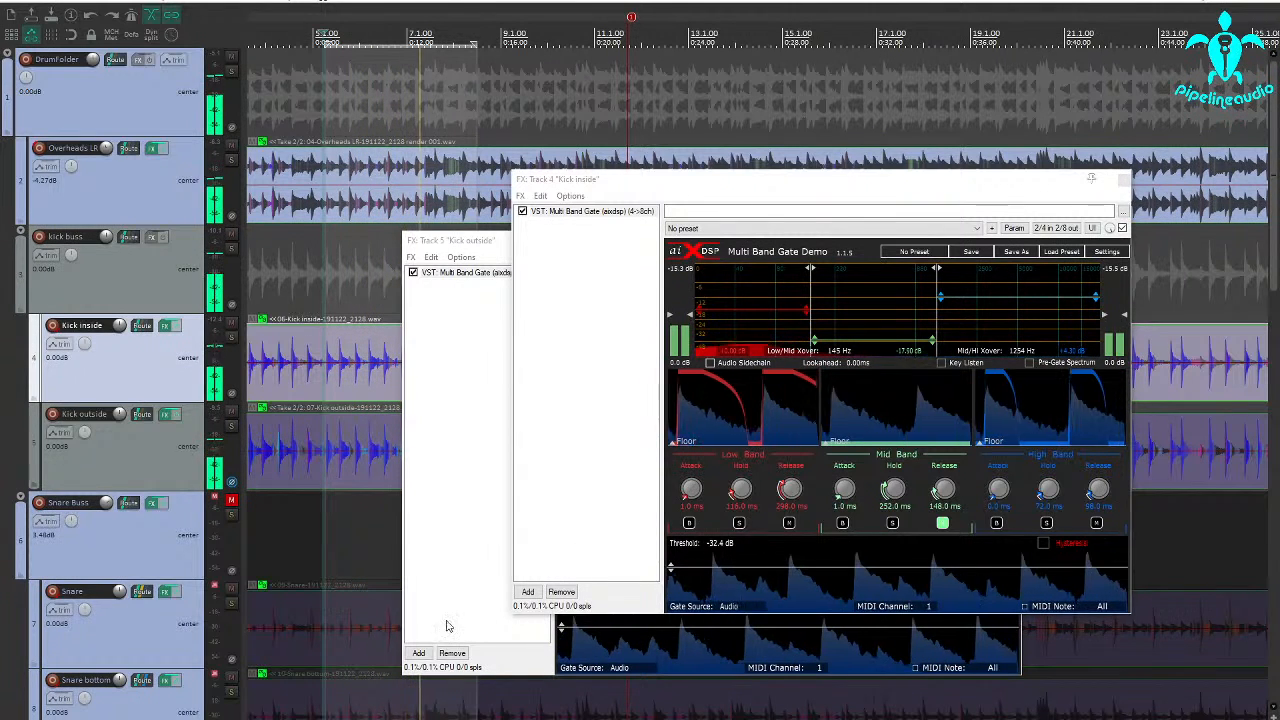
key("space")
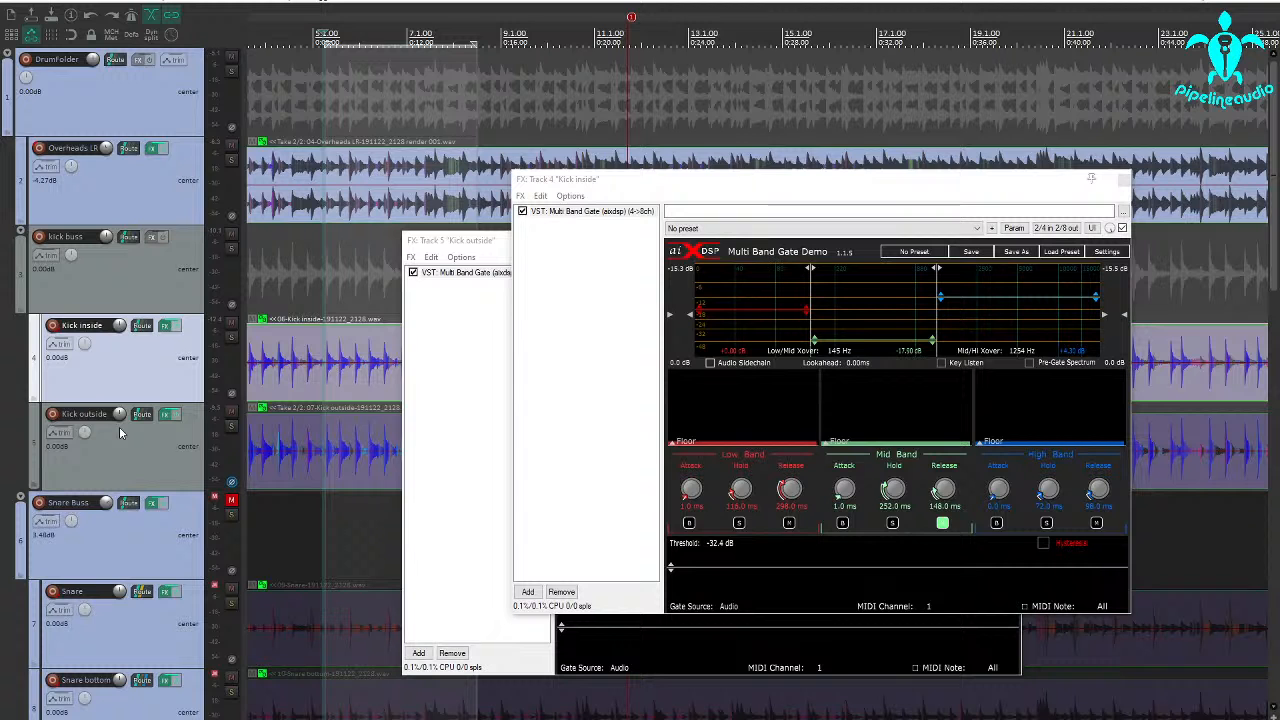
left_click(1124, 179)
left_click(1014, 243)
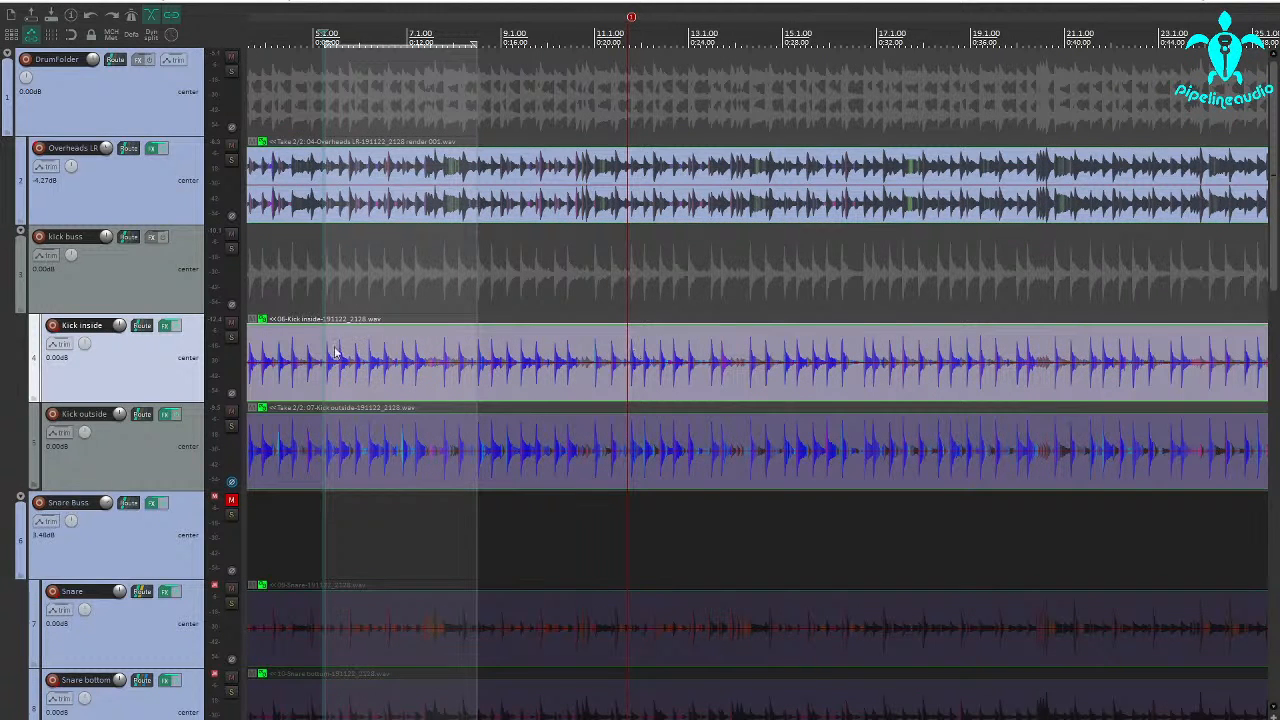
Solo the Snare track, open its Multi Band Gate and set the threshold to -INF dB.
scroll(265, 421, "down", 3)
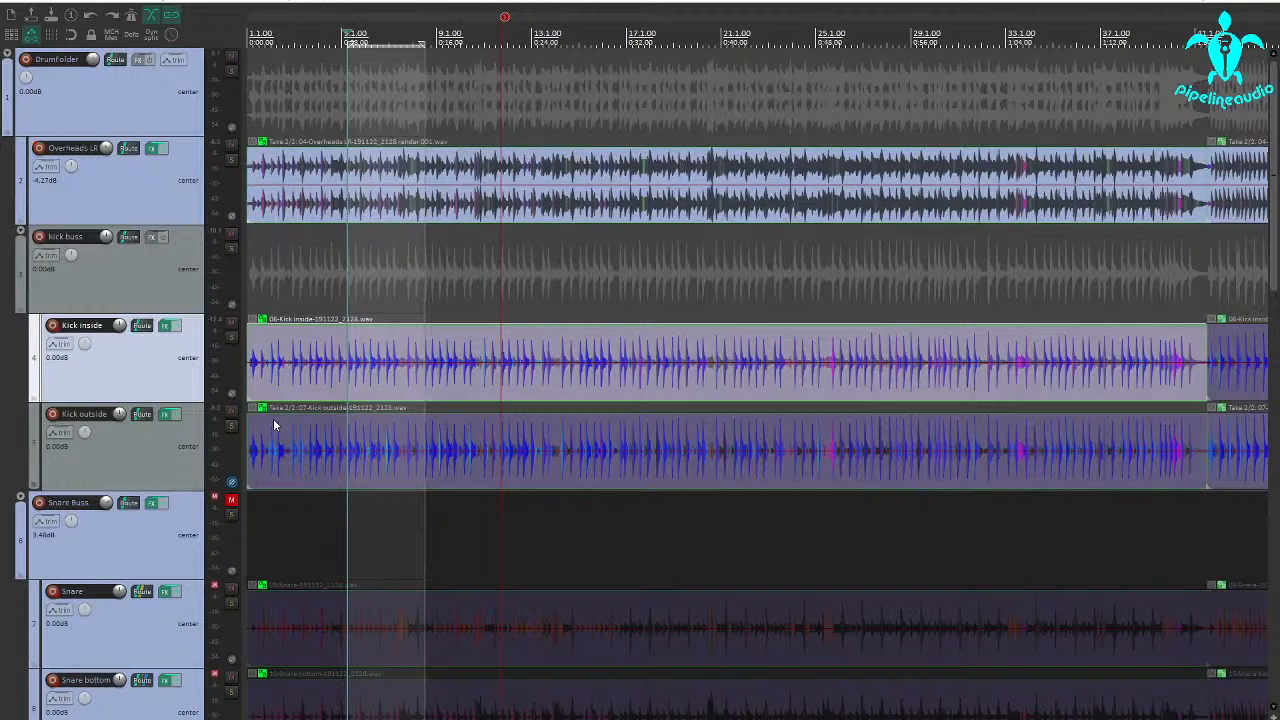
scroll(274, 420, "down", 3)
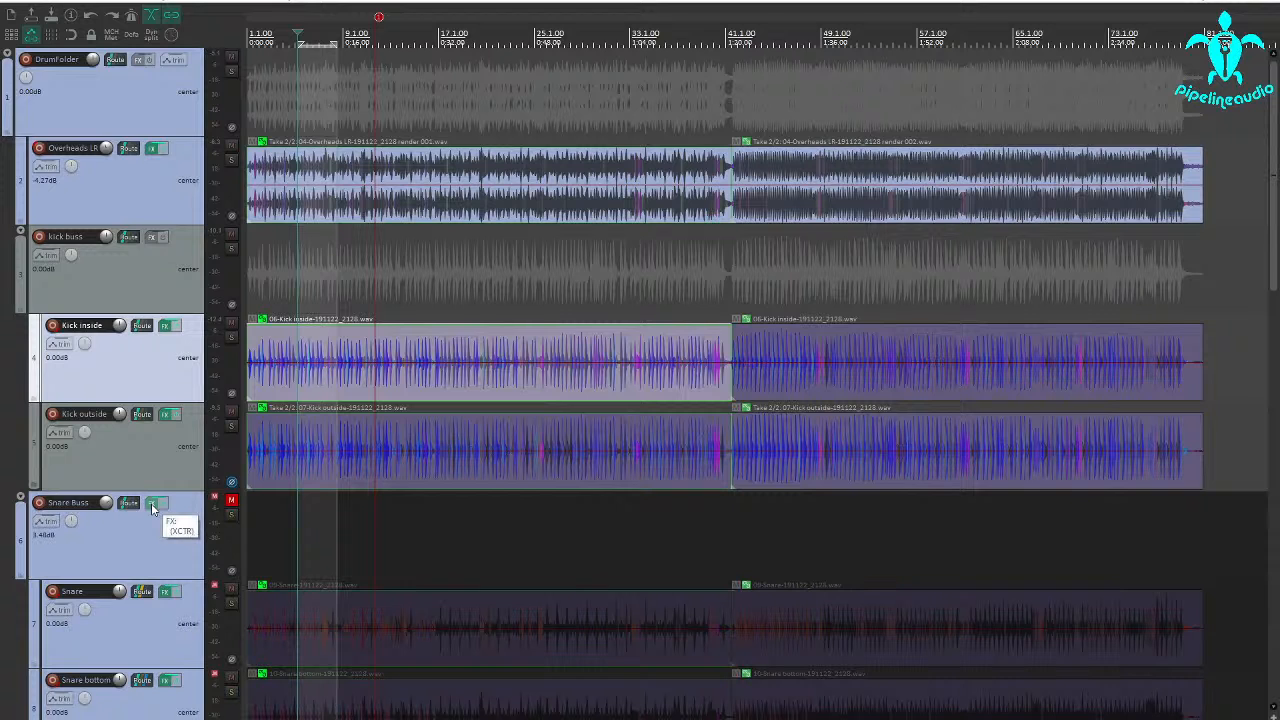
scroll(150, 520, "down", 2)
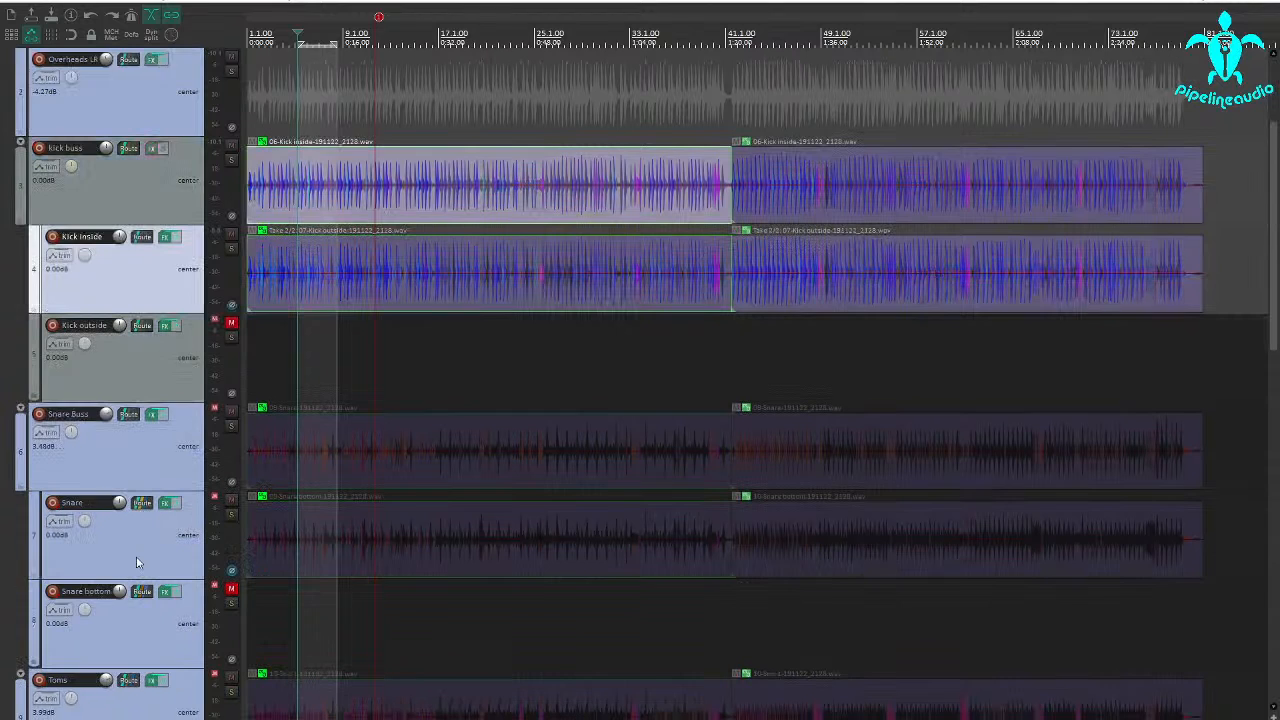
left_click(231, 428)
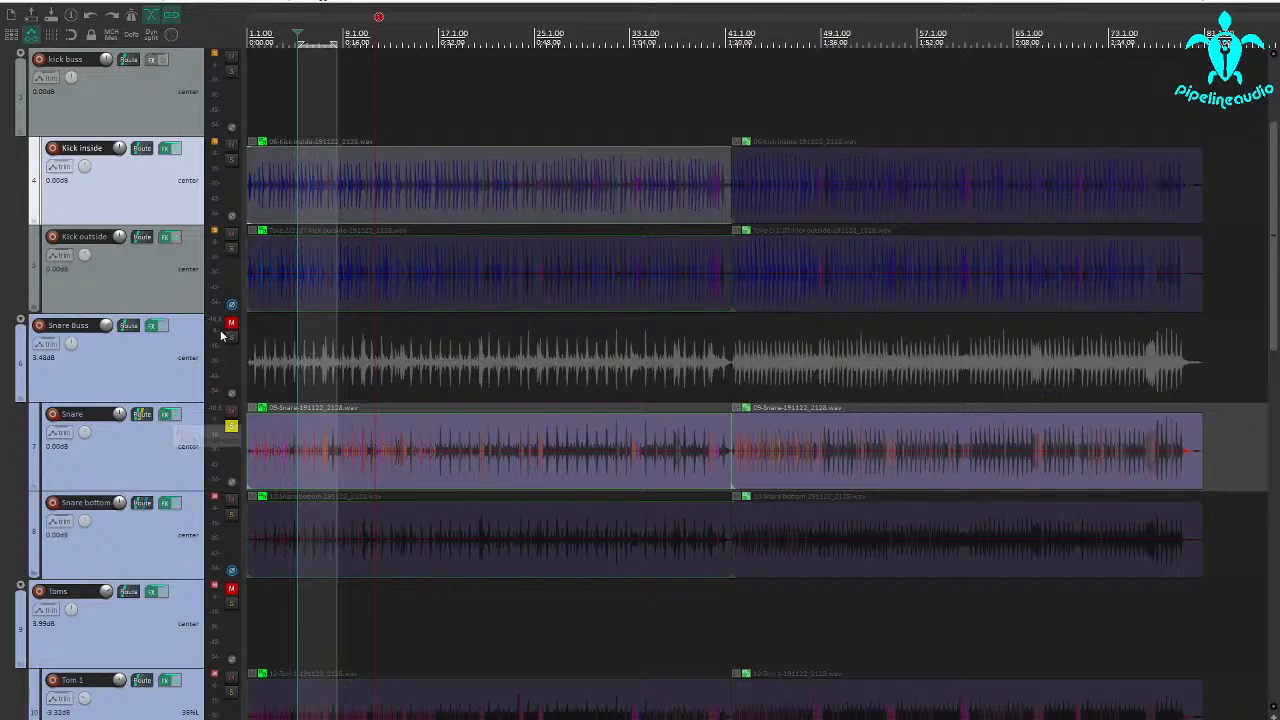
left_click(167, 414)
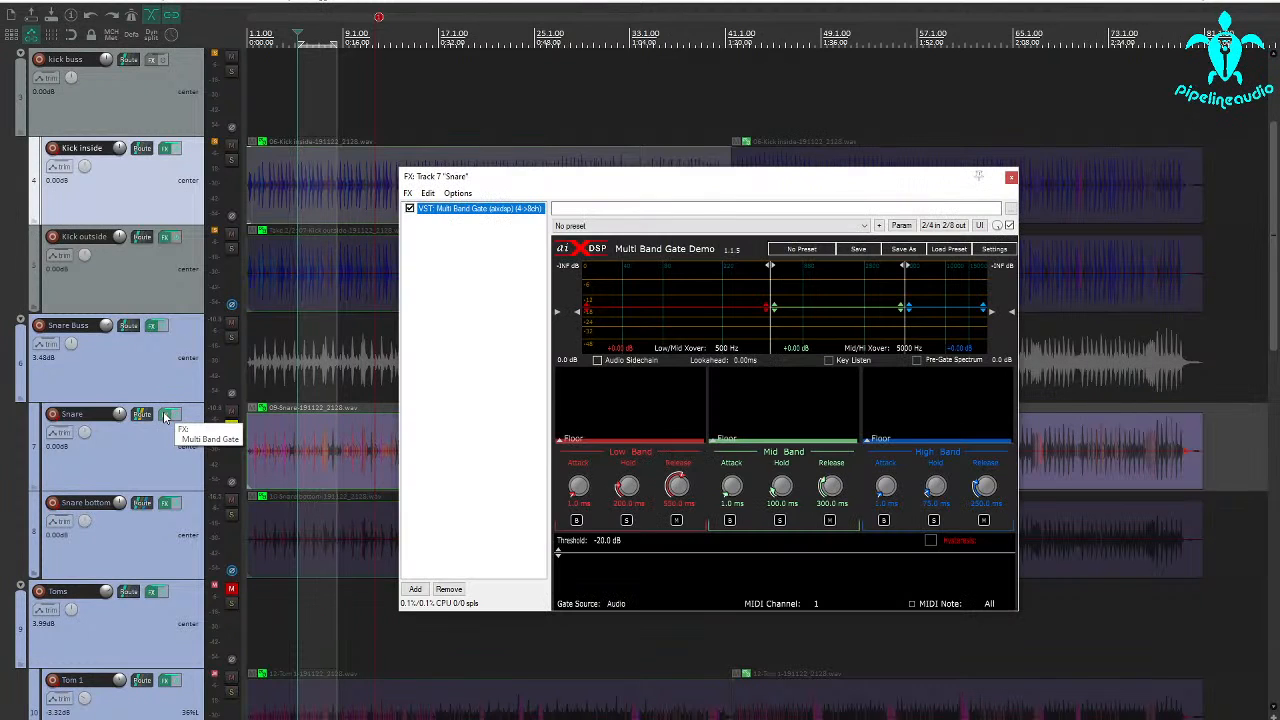
left_click_drag(645, 556, 648, 595)
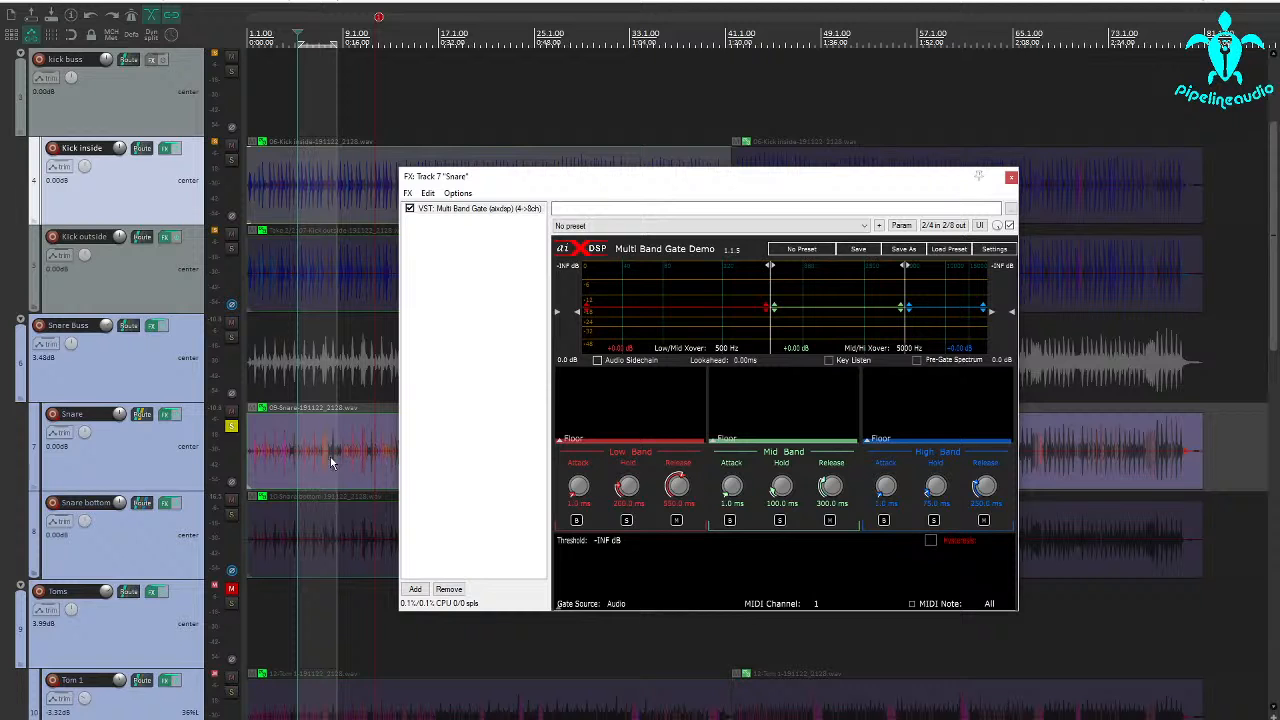
left_click_drag(541, 184, 686, 56)
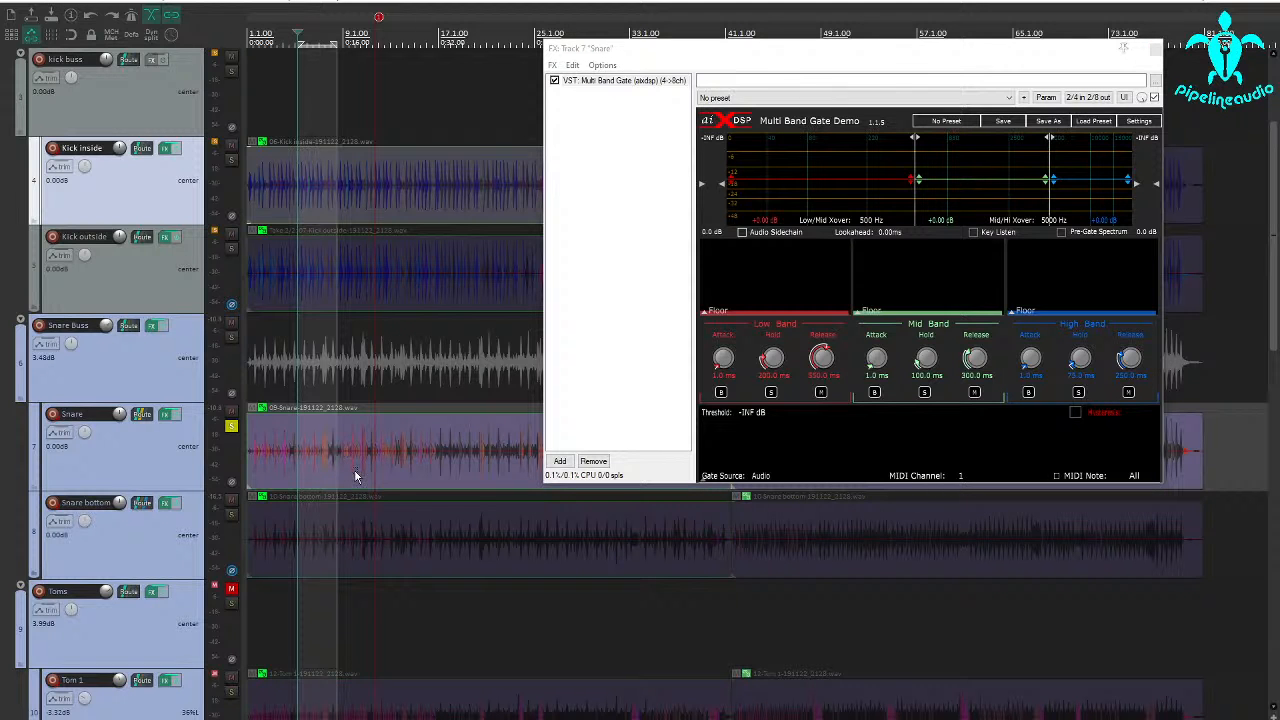
Watch the drummer in the Video Window while the soloed Snare plays, and close the Video Window when done.
left_click(68, 3)
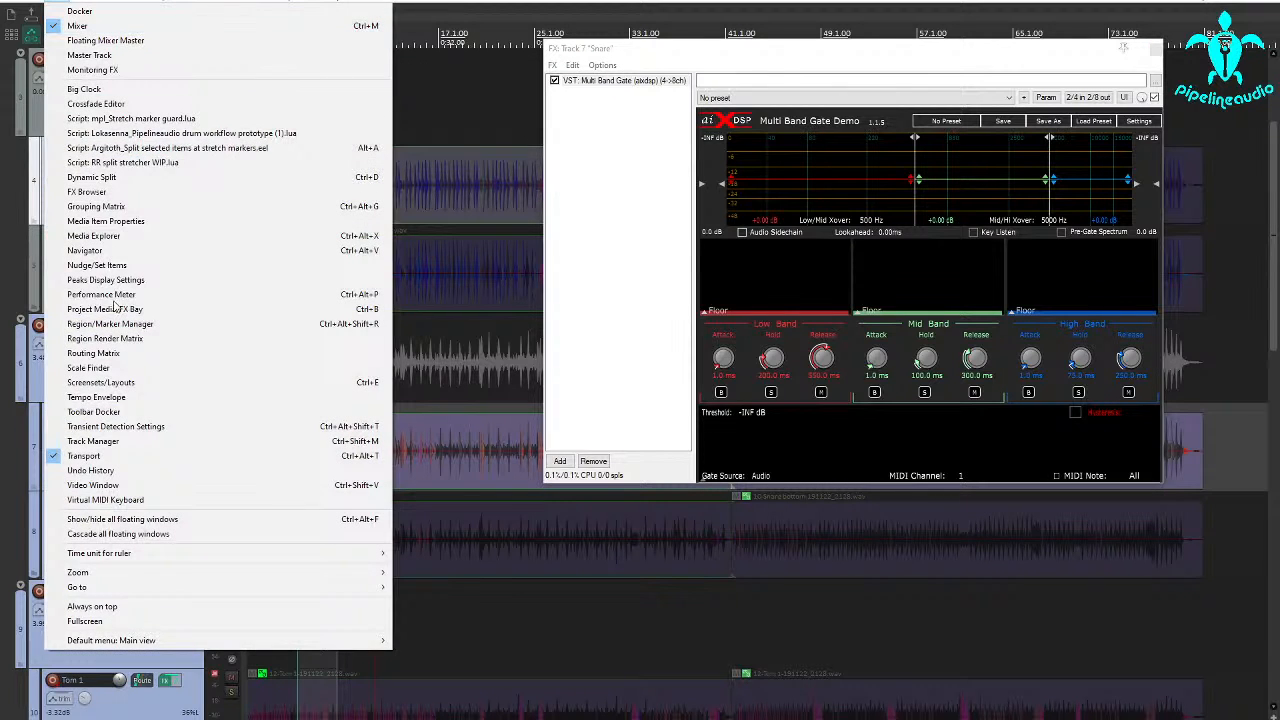
left_click(107, 487)
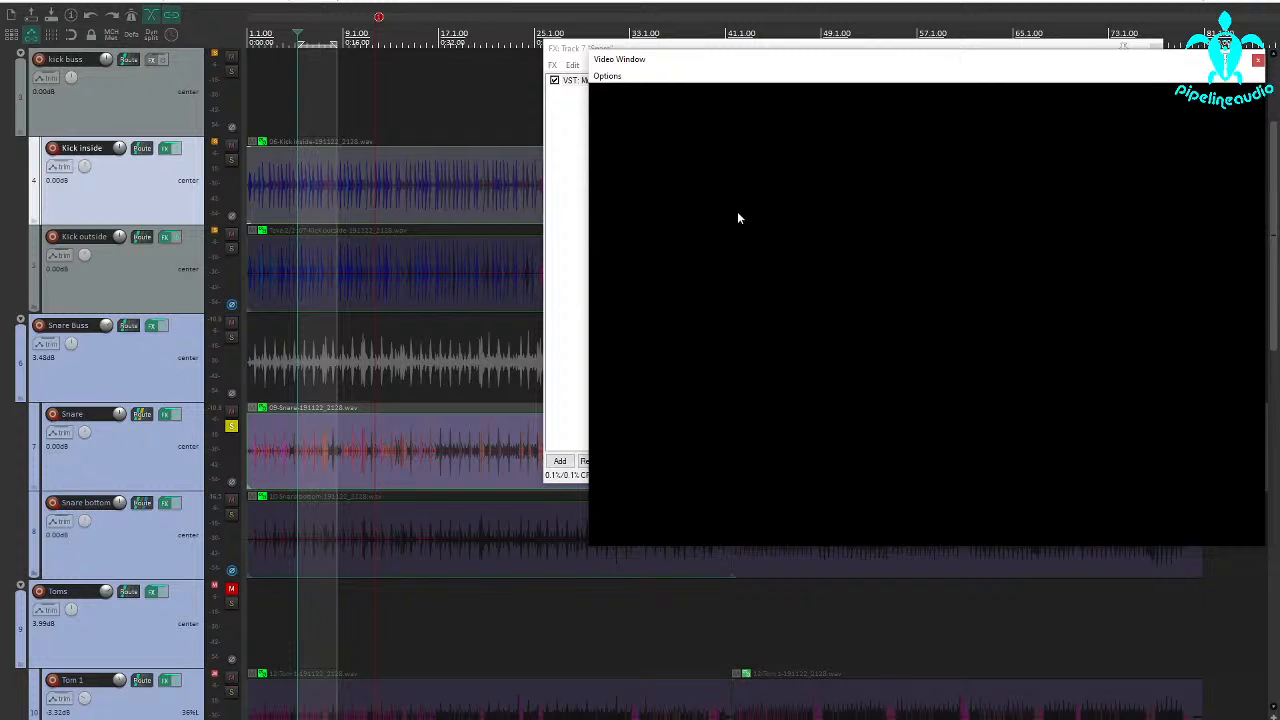
key("space")
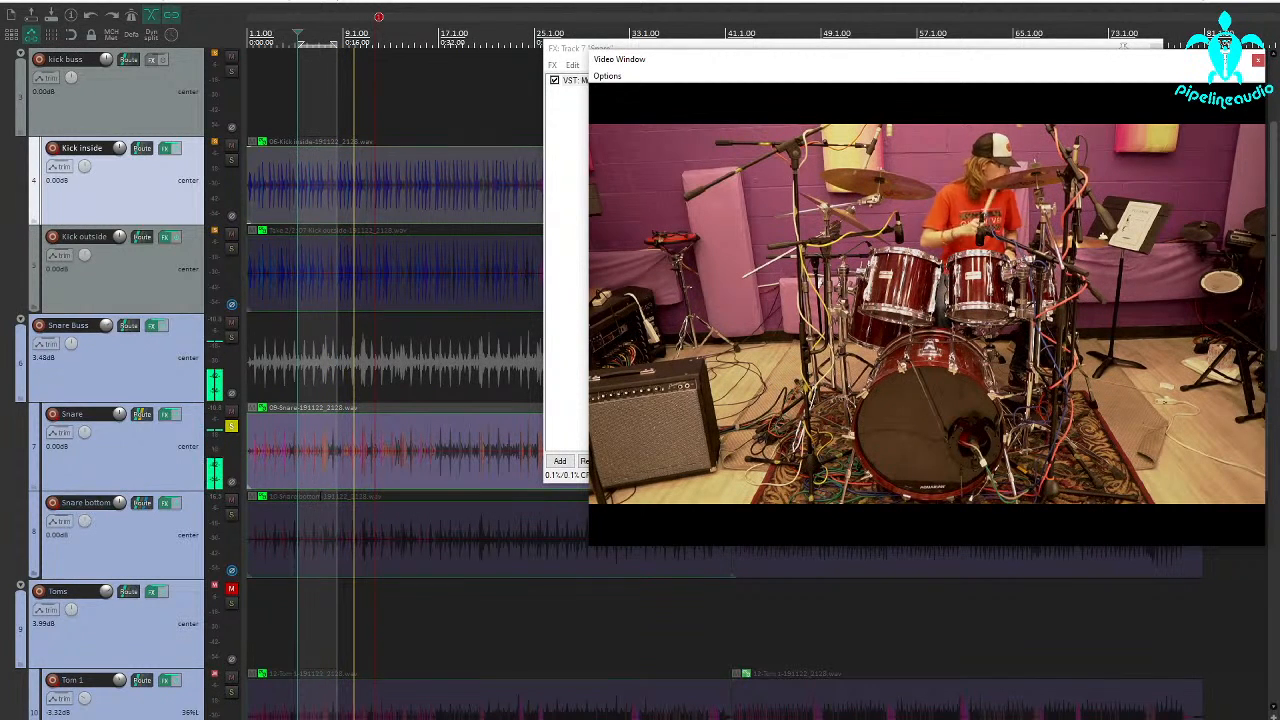
left_click(432, 478)
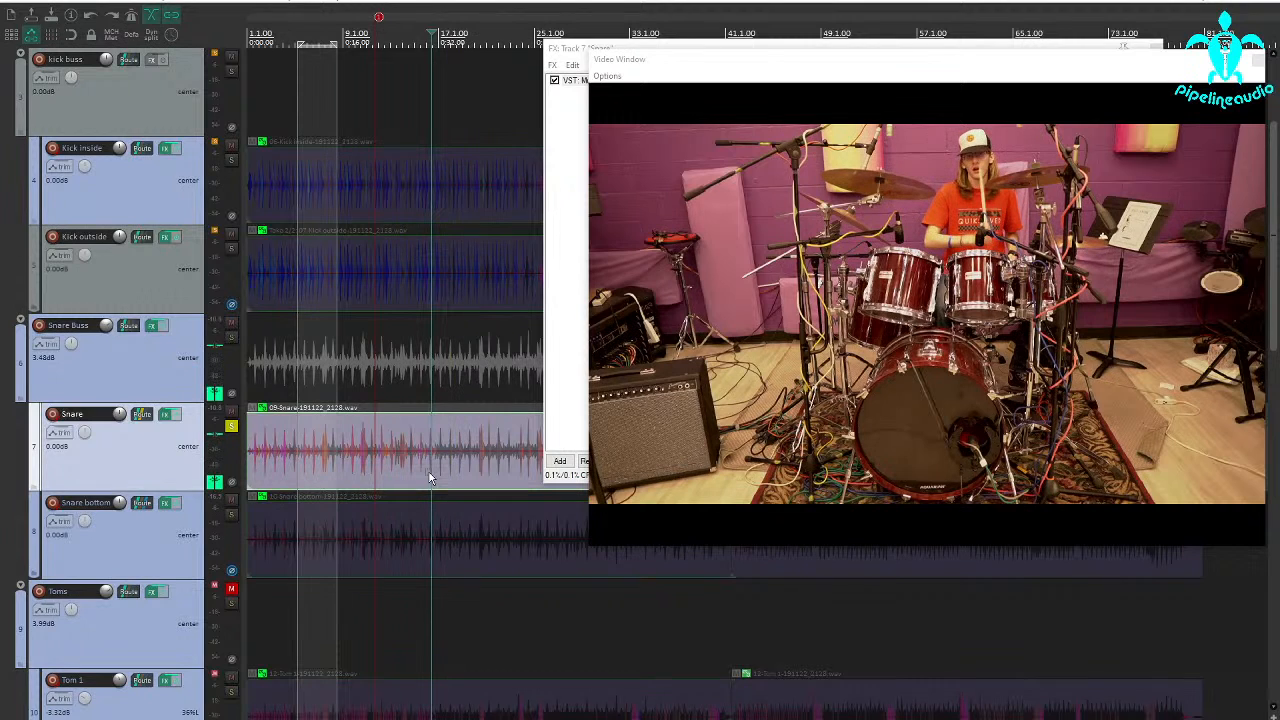
left_click(1258, 62)
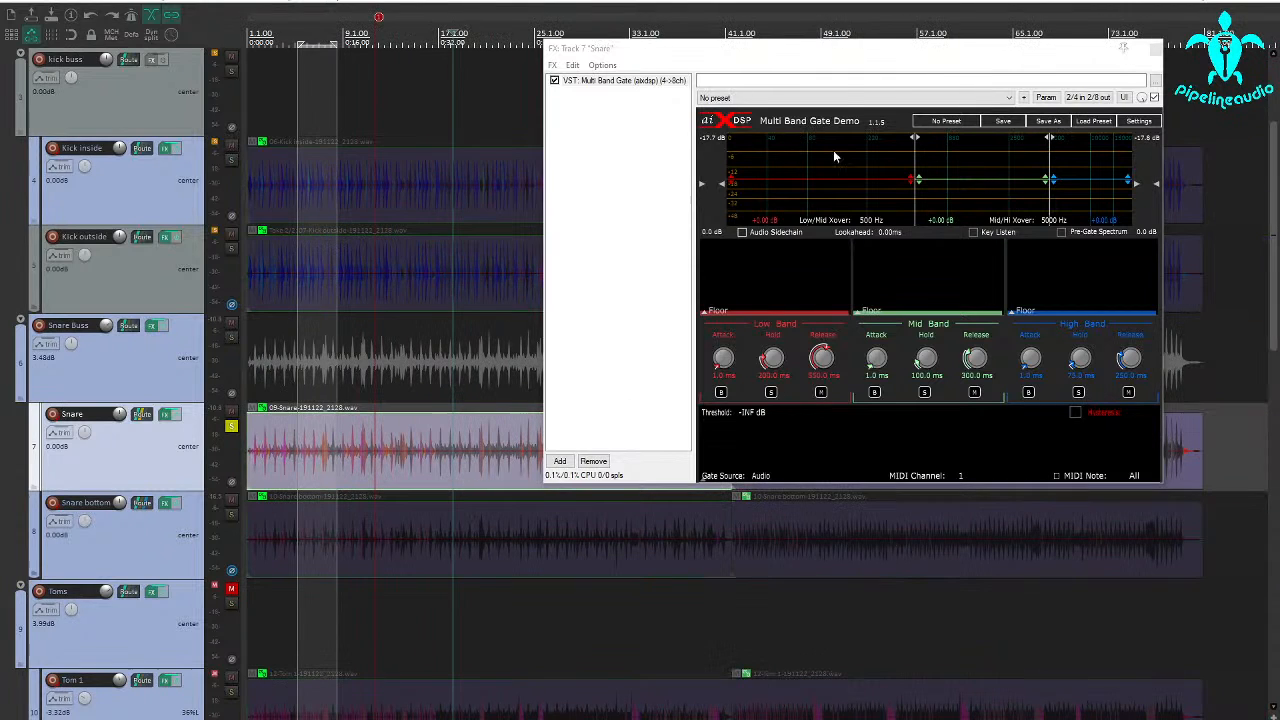
Set the loop selection to about bars 17 to 29 on the Snare track and play it.
left_click_drag(790, 68, 871, 29)
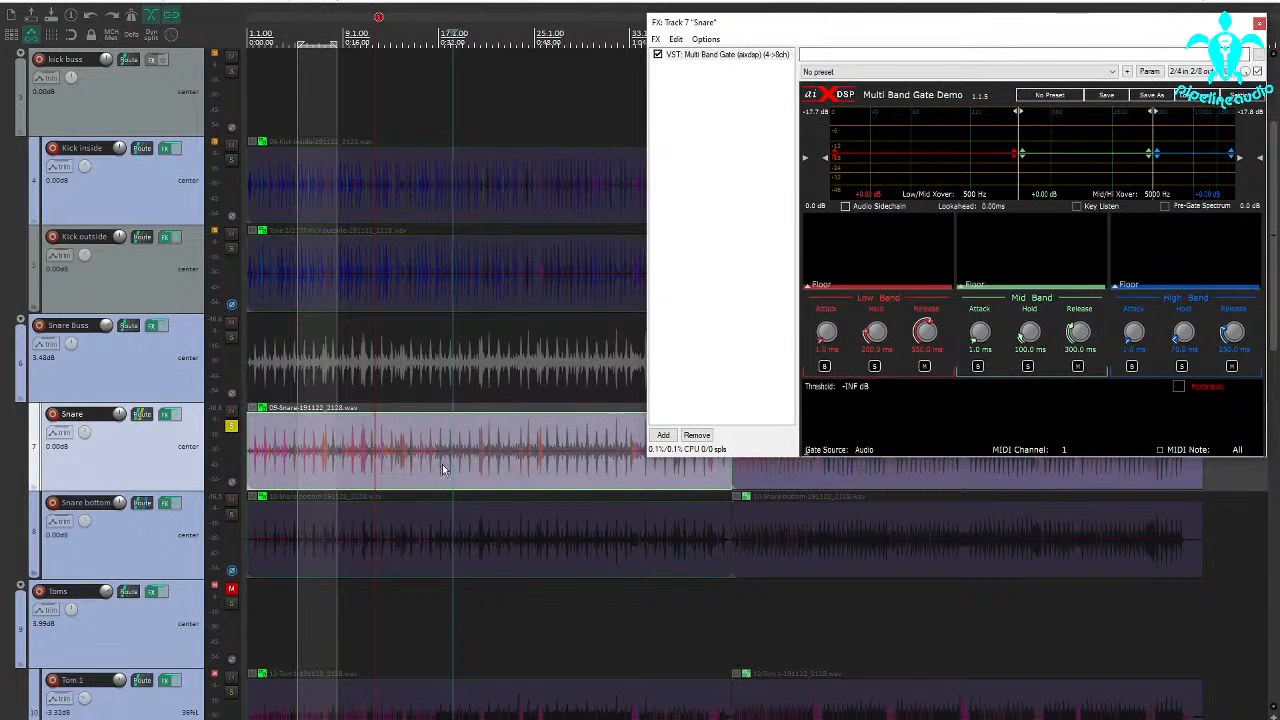
left_click_drag(435, 475, 585, 471)
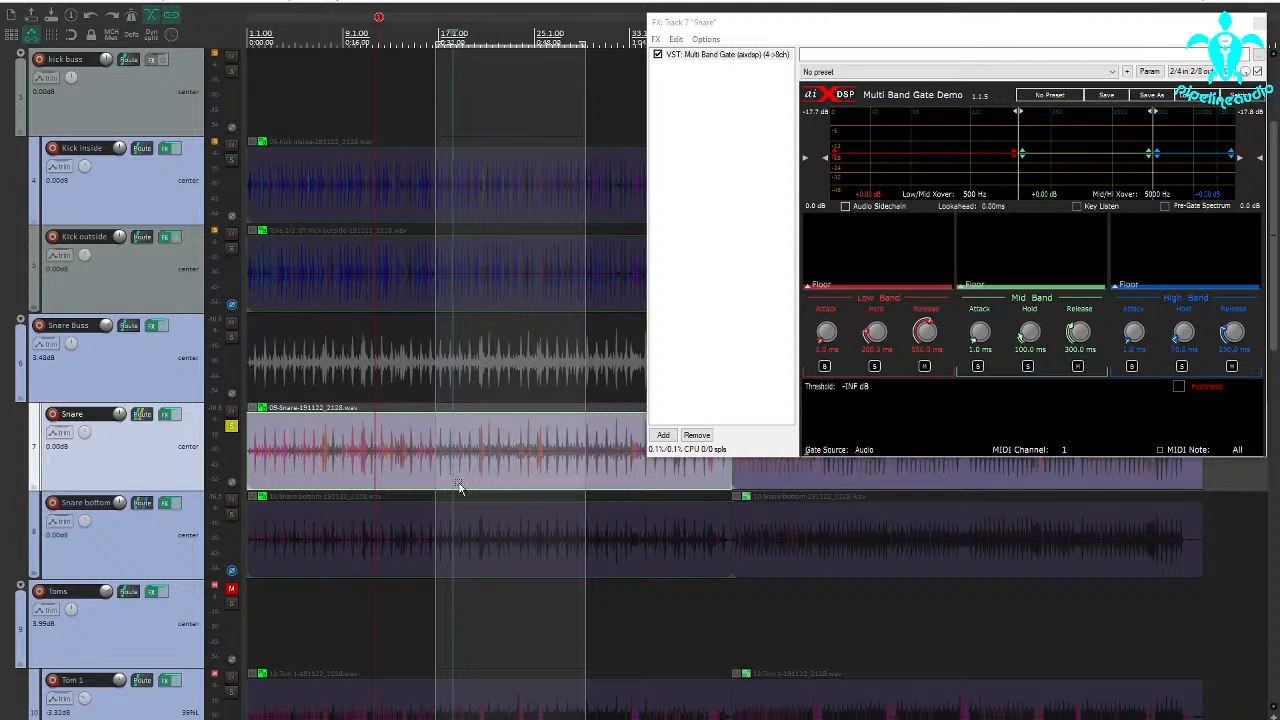
key("space")
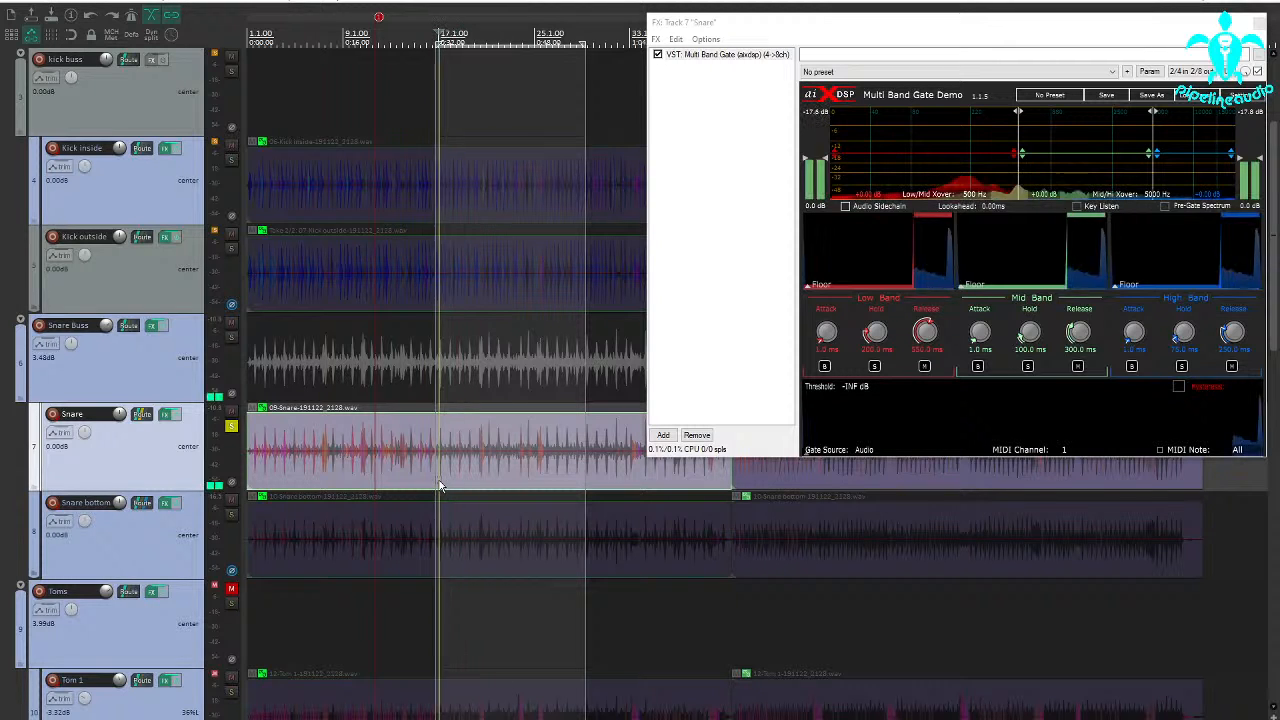
Audition XCTR on the Snare Buss with slightly raised High Mids and Treble Drive, leaving the plugin disabled and its window closed.
left_click(151, 330)
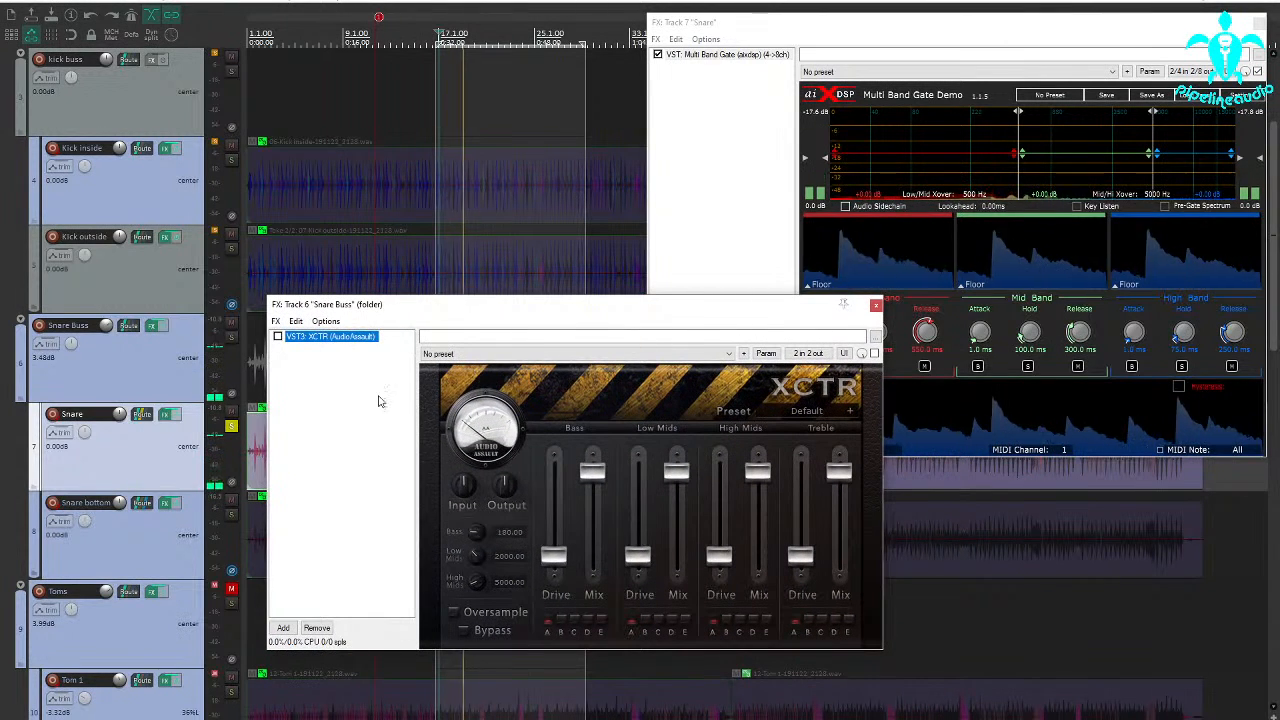
left_click(278, 337)
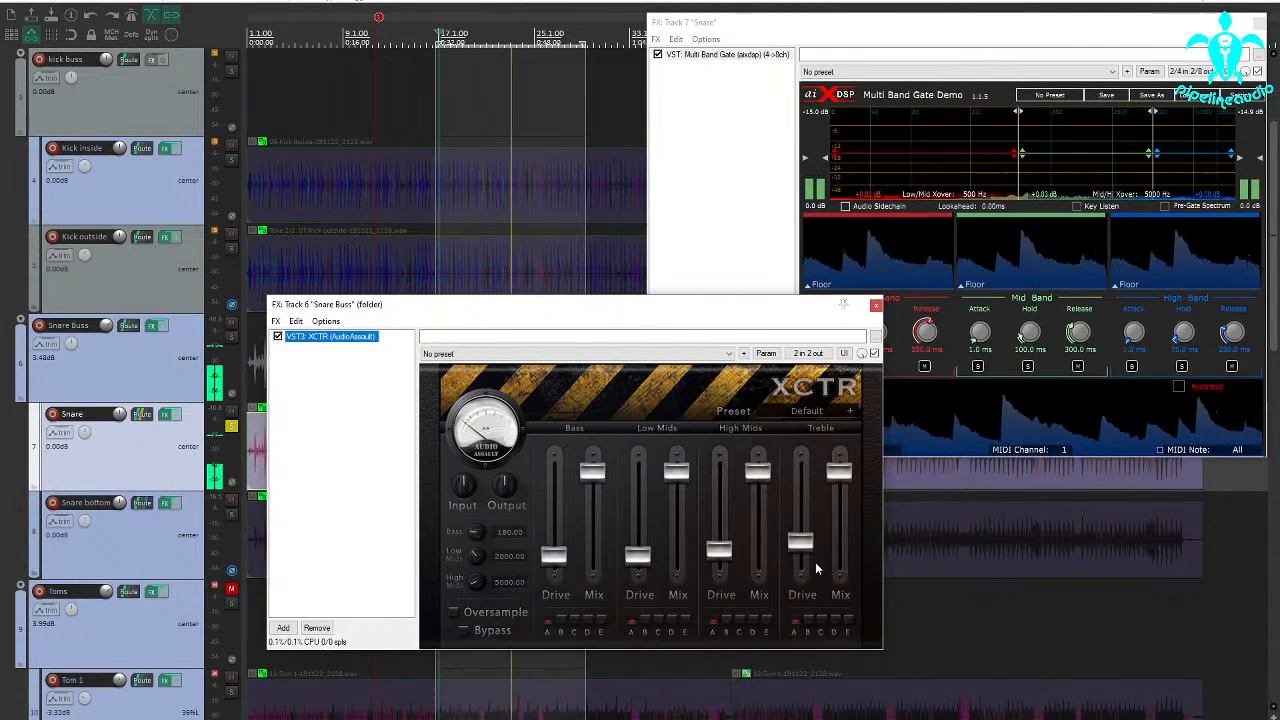
left_click_drag(815, 562, 782, 545)
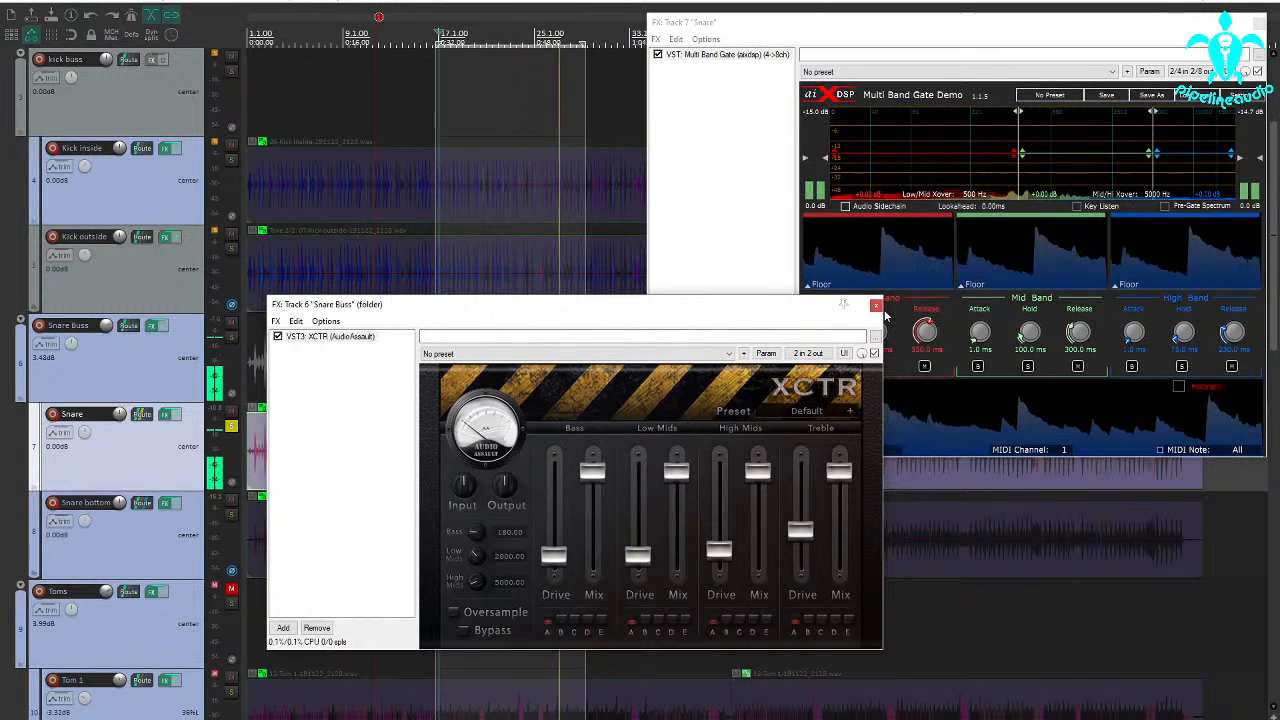
left_click(277, 337)
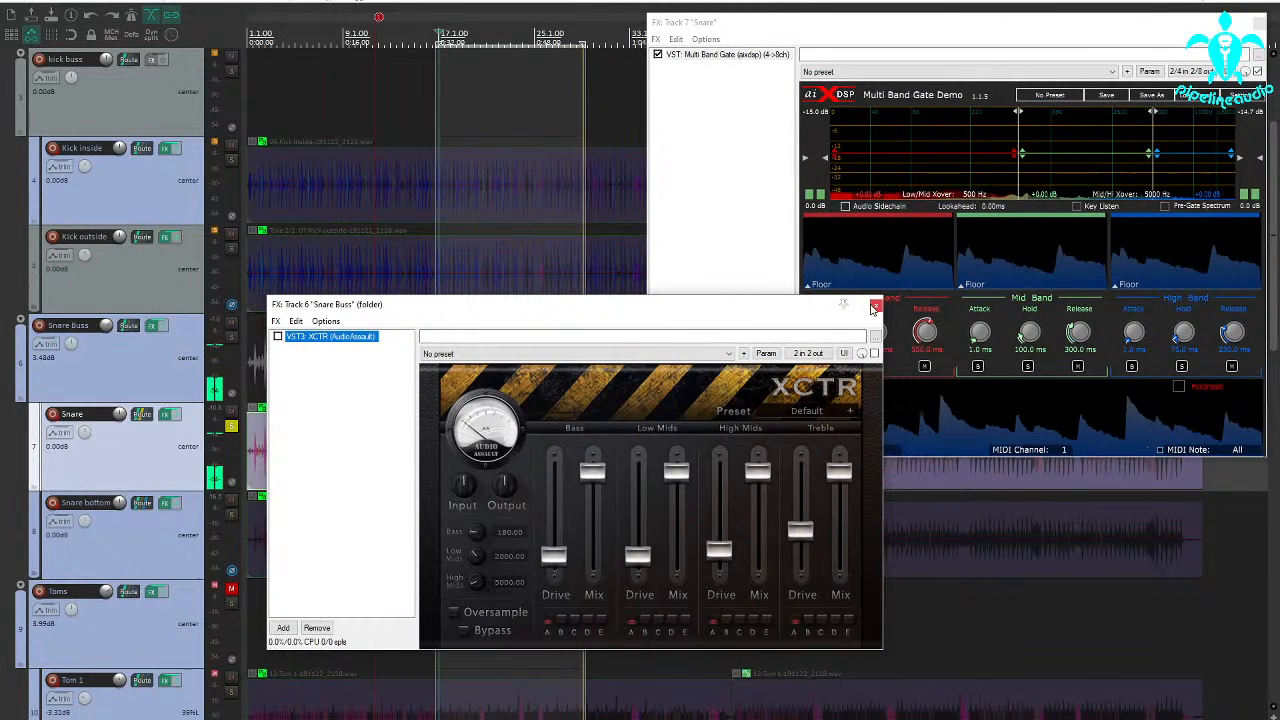
left_click(876, 304)
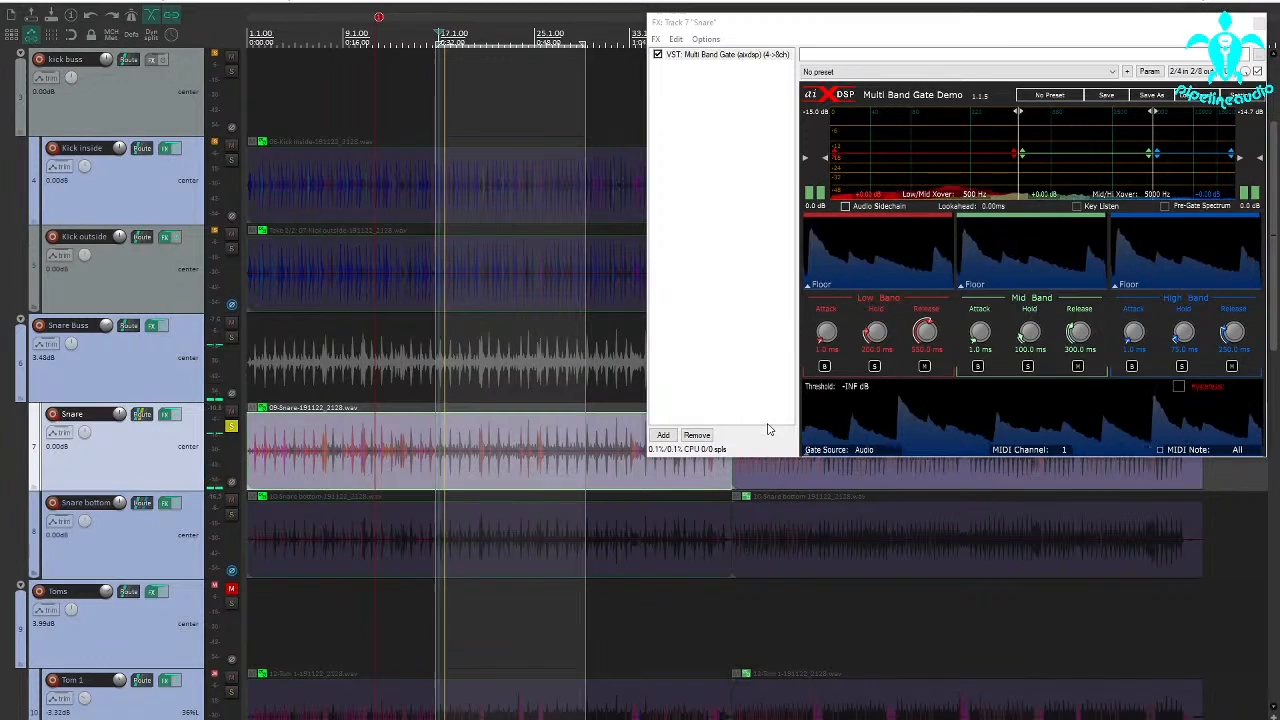
Set the Snare gate's Low/Mid crossover to 263 Hz and Mid/Hi crossover to 1226 Hz while soloing the mid band.
left_click_drag(763, 31, 611, 171)
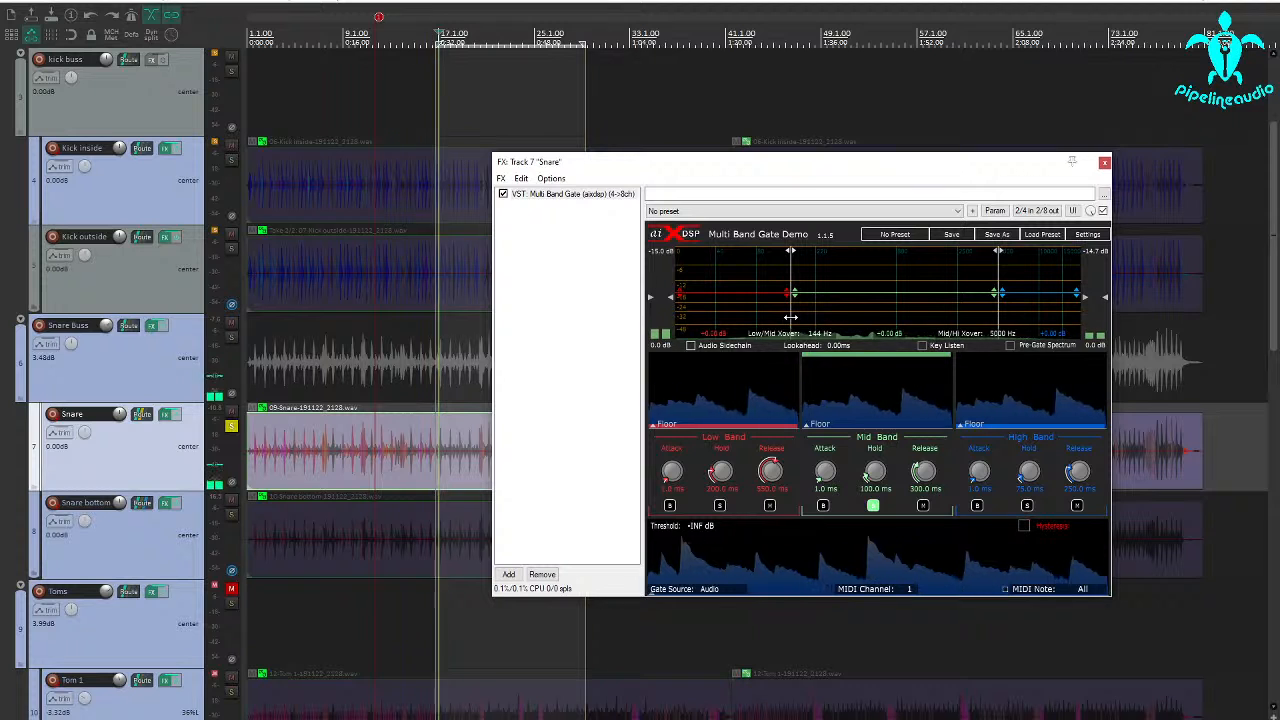
left_click_drag(790, 317, 826, 312)
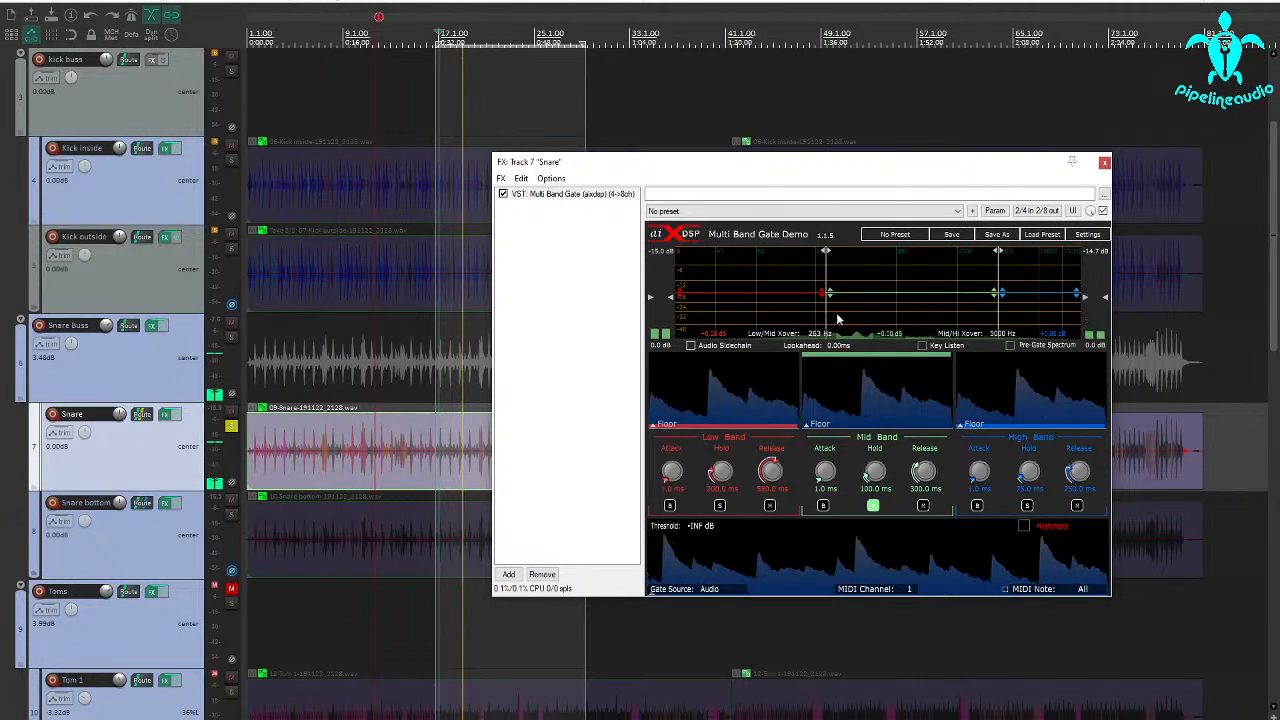
left_click_drag(1000, 313, 927, 315)
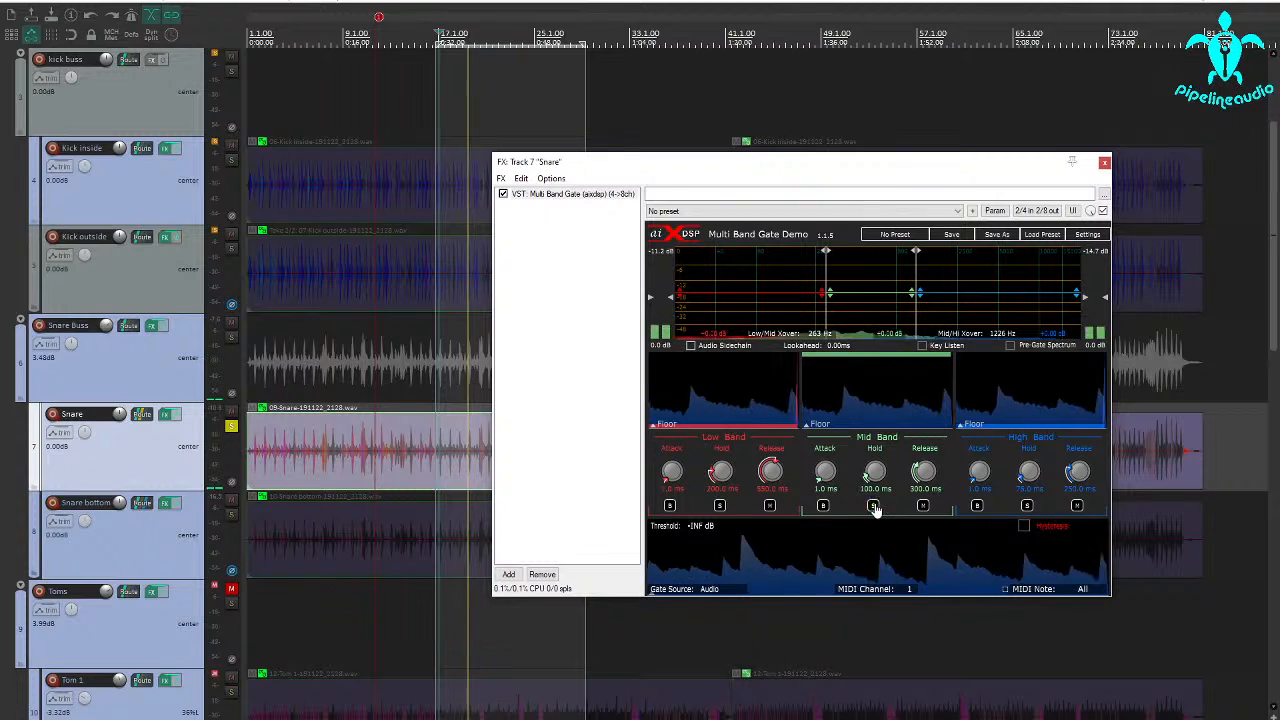
Use Key Listen to set the Snare gate's key high-pass filter to 269 Hz and low-pass filter to 1358 Hz.
left_click(922, 346)
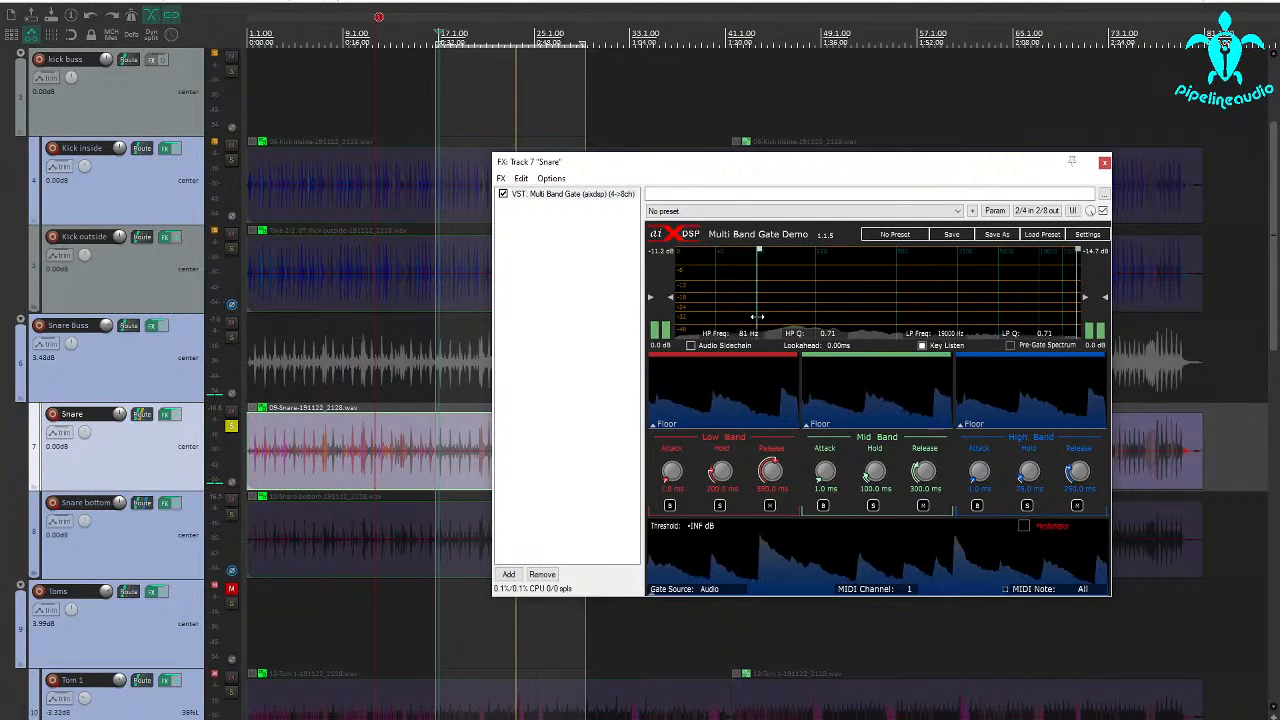
left_click_drag(759, 317, 796, 315)
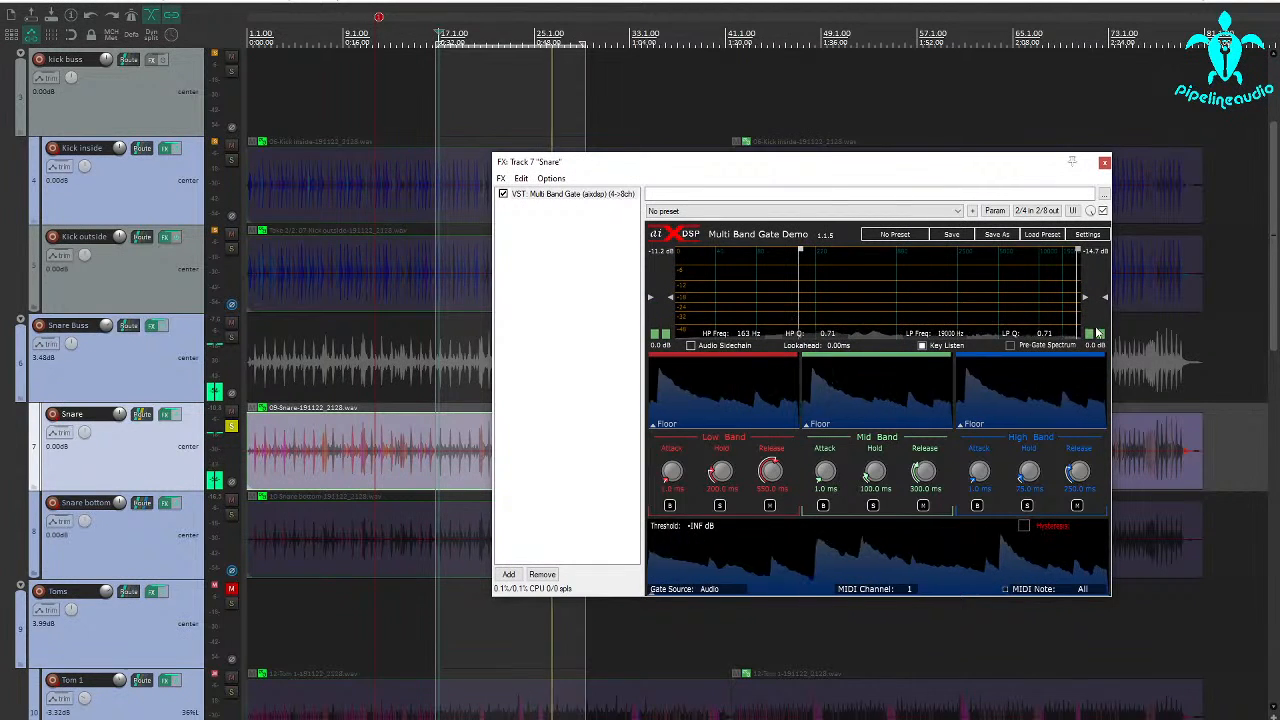
left_click_drag(1034, 319, 937, 318)
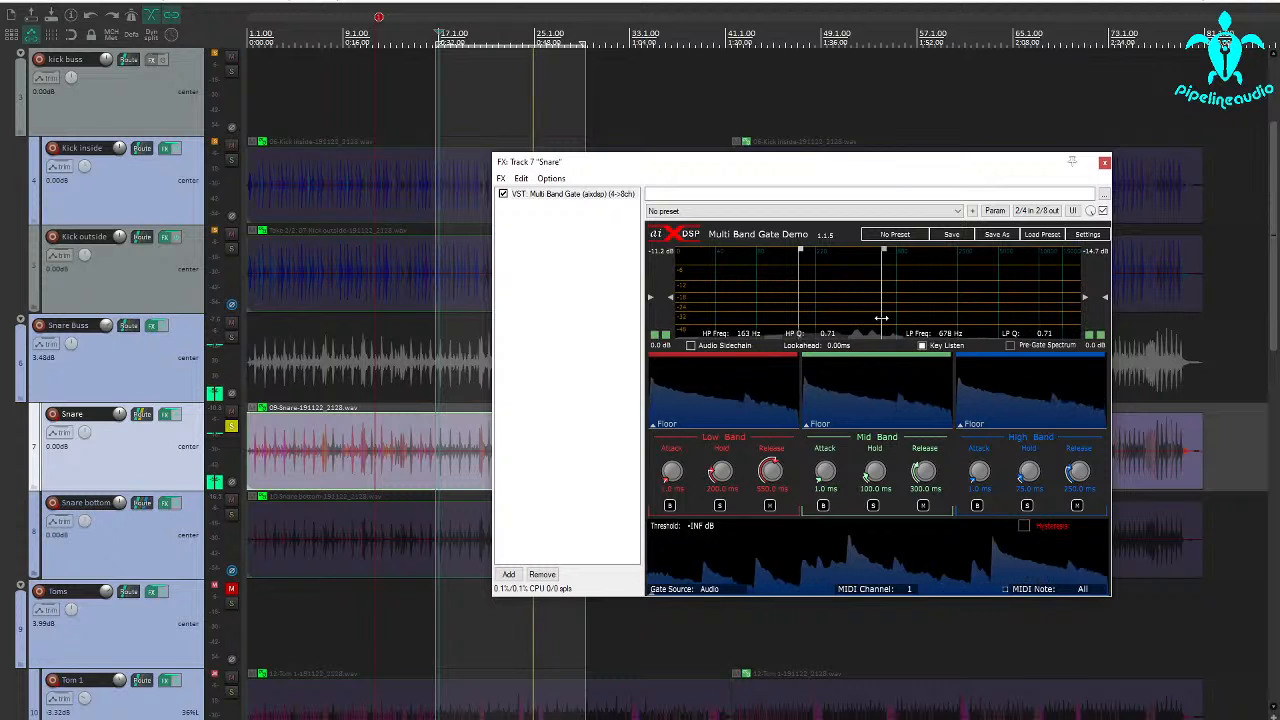
left_click_drag(901, 314, 913, 318)
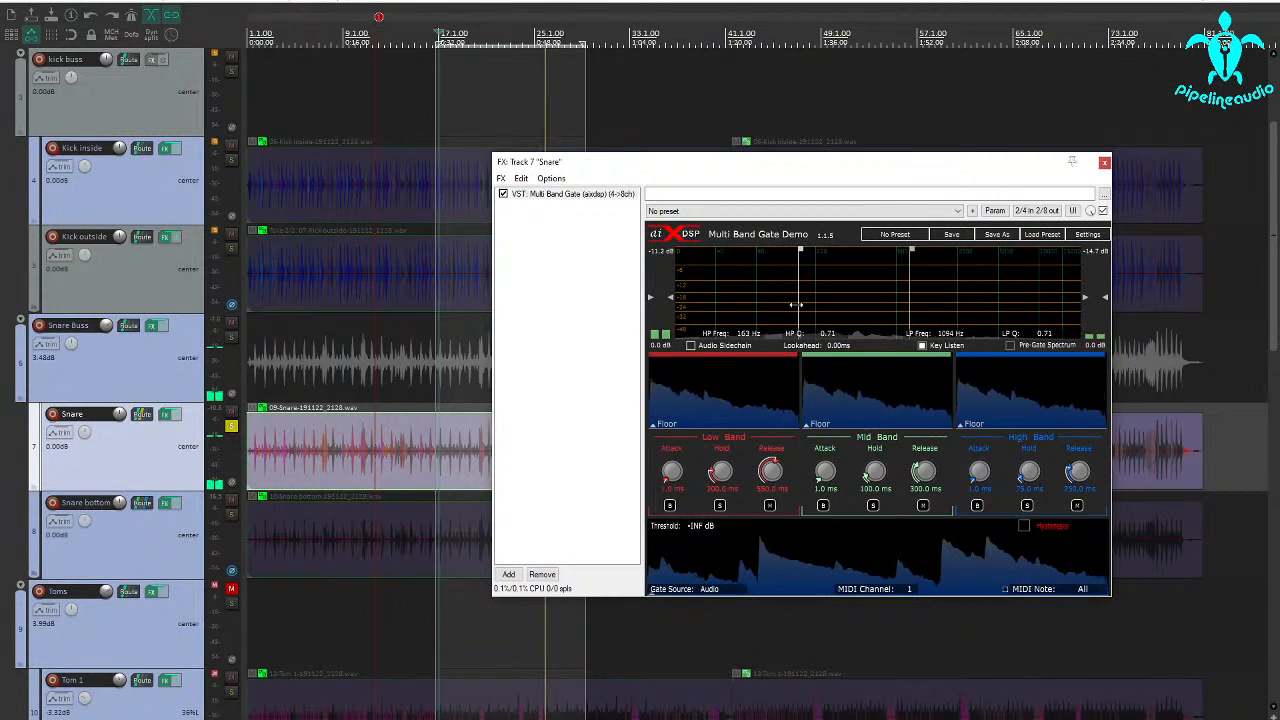
left_click_drag(817, 302, 824, 302)
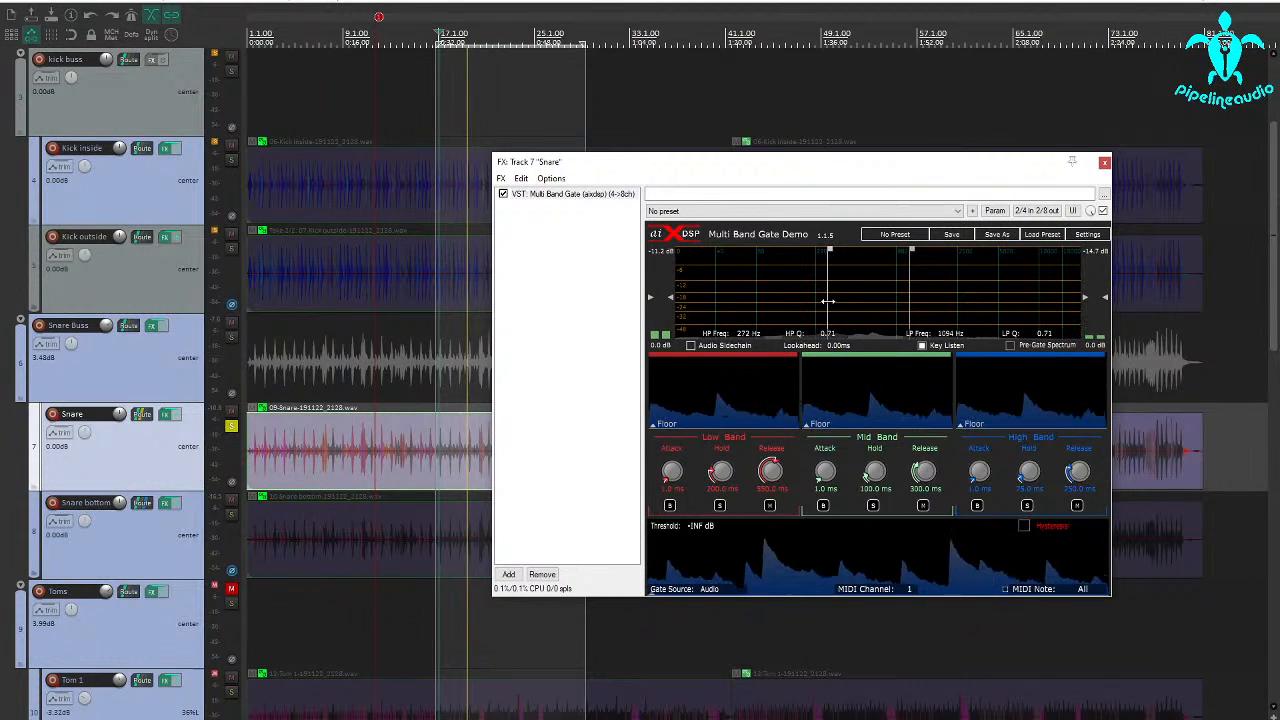
left_click_drag(826, 300, 828, 301)
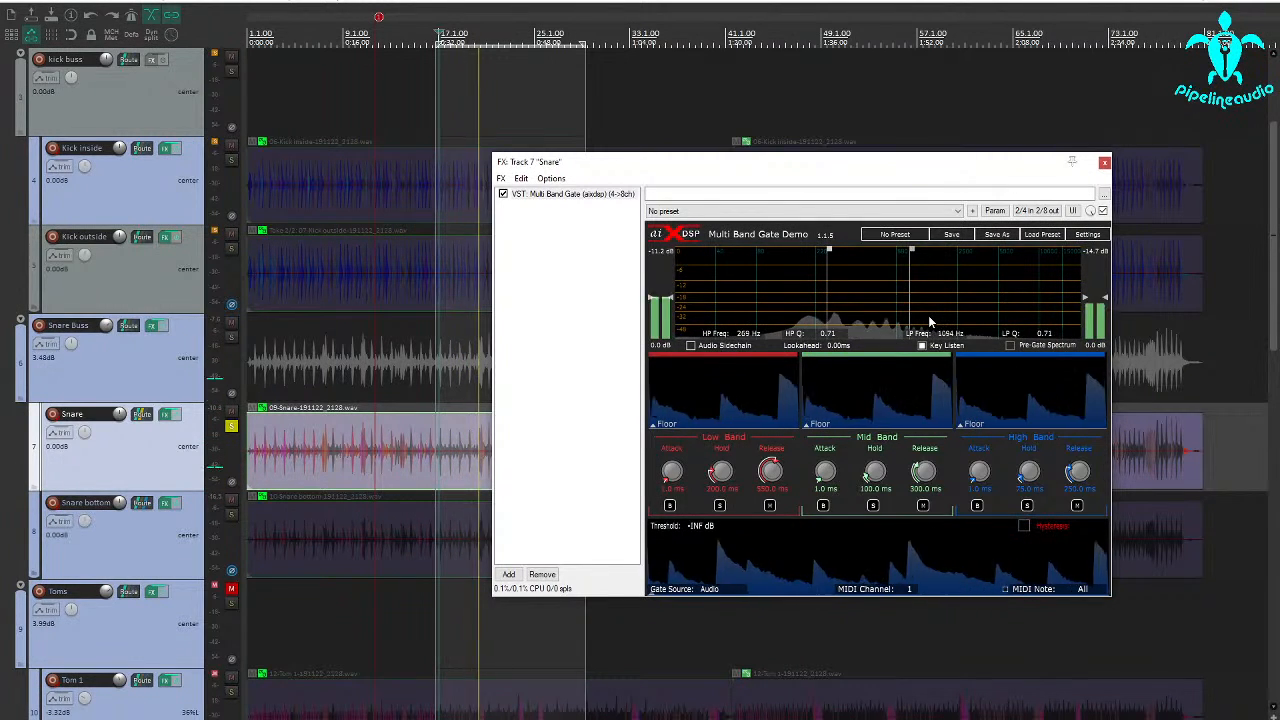
left_click_drag(911, 307, 922, 307)
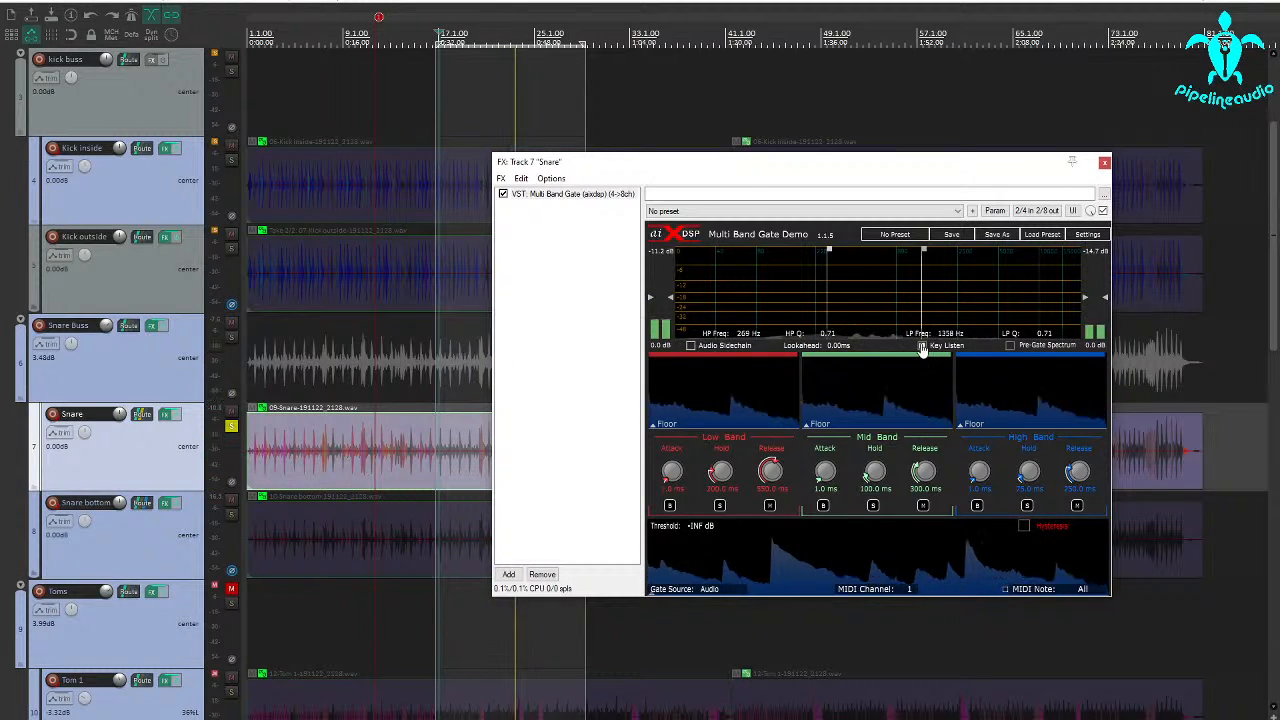
left_click(922, 346)
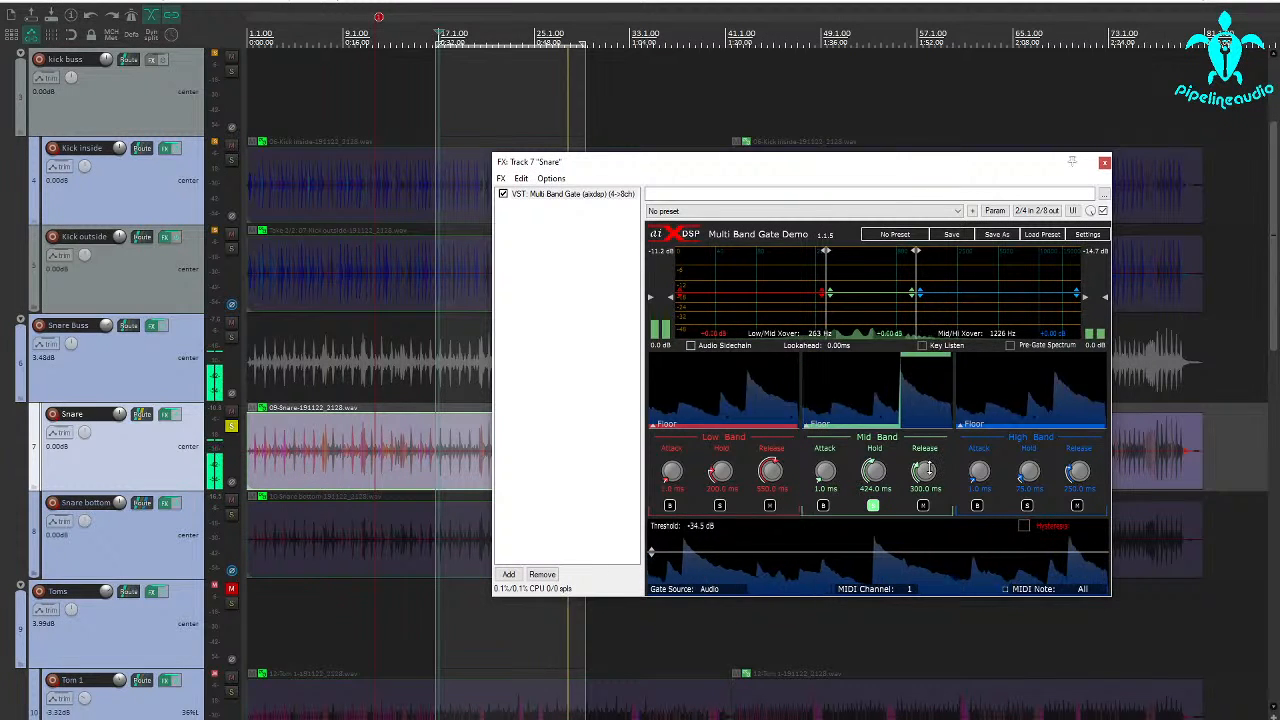
Set the Snare gate's Mid Band hold to 332 ms and release to 156 ms while the loop plays.
key("space")
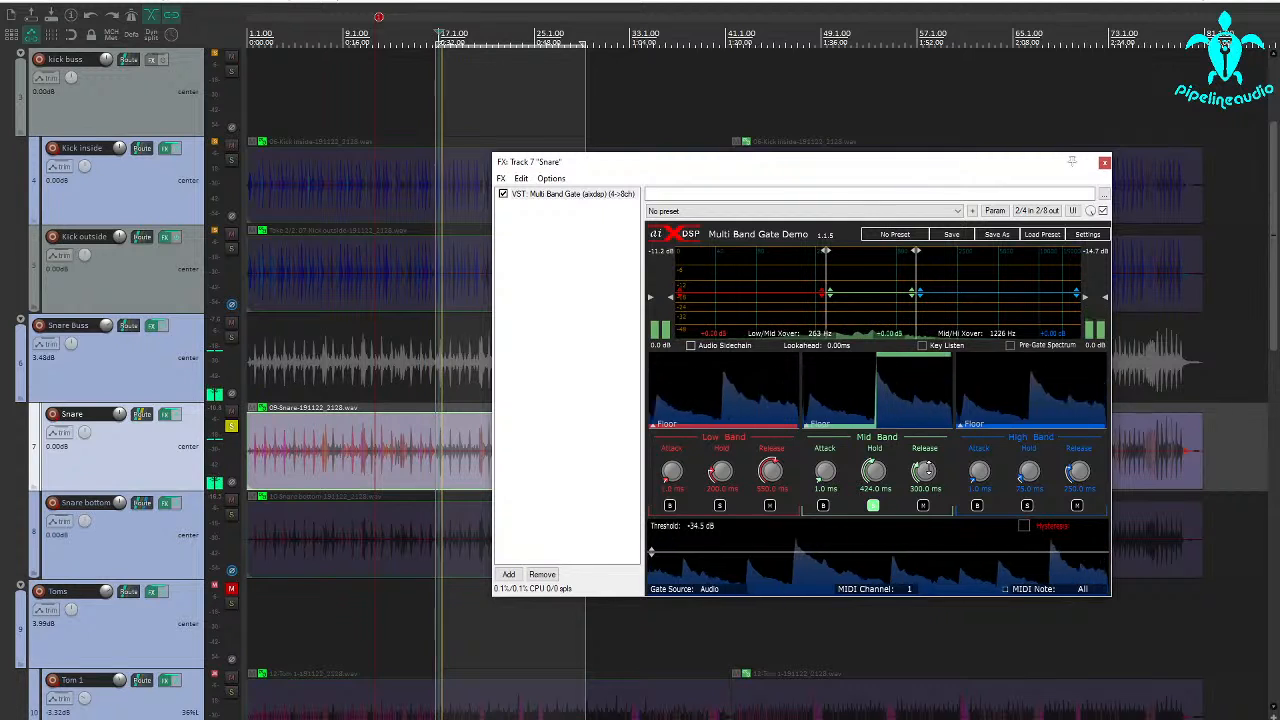
left_click_drag(925, 471, 920, 474)
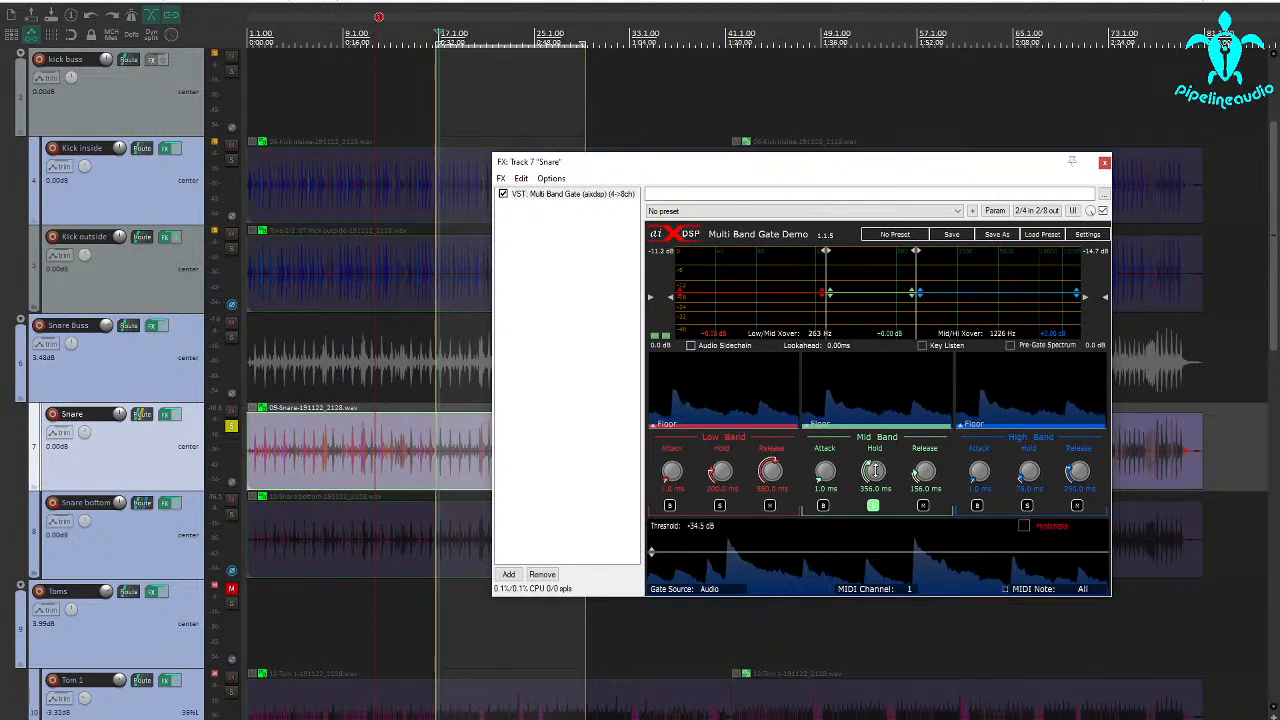
scroll(874, 470, "down", 2)
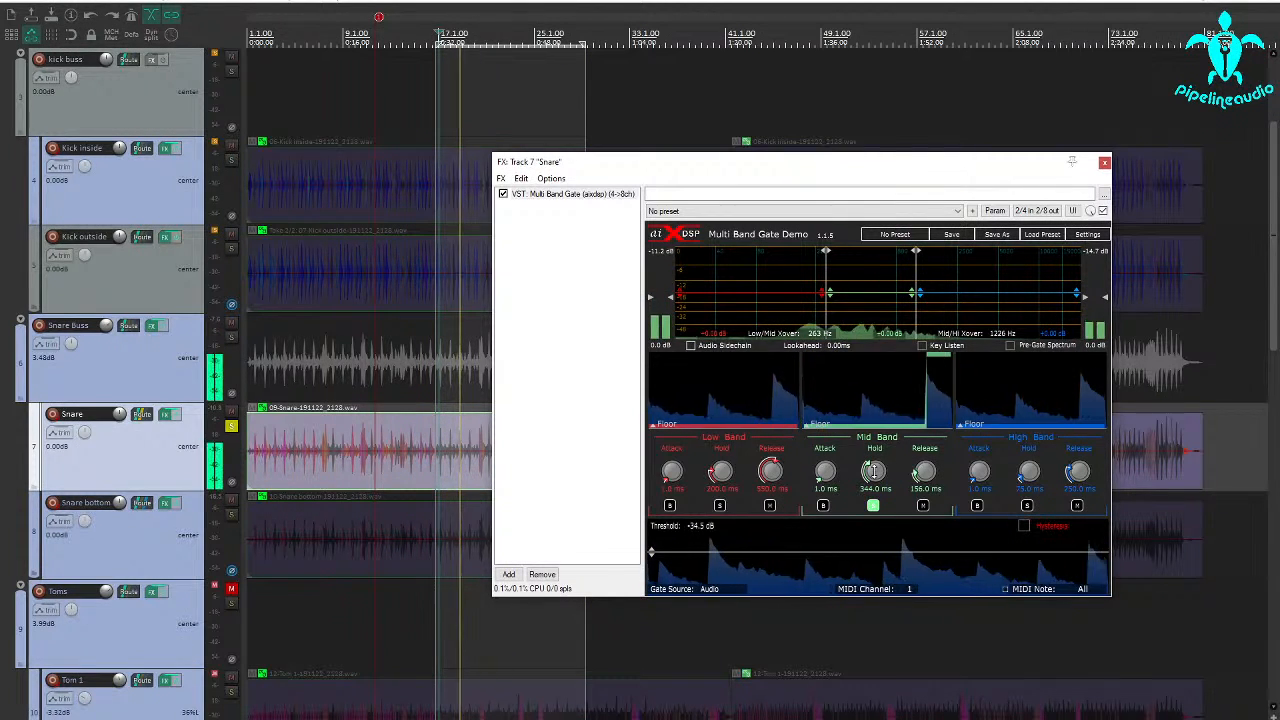
scroll(873, 470, "down", 5)
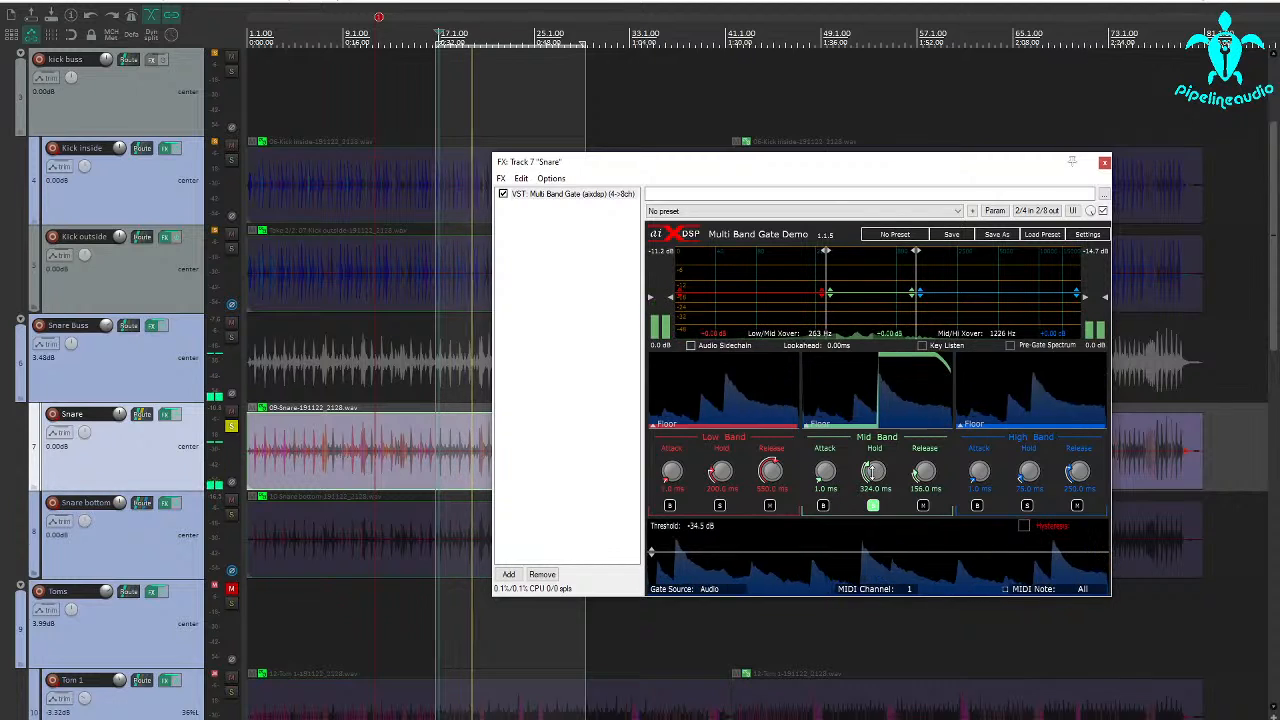
scroll(873, 470, "up", 1)
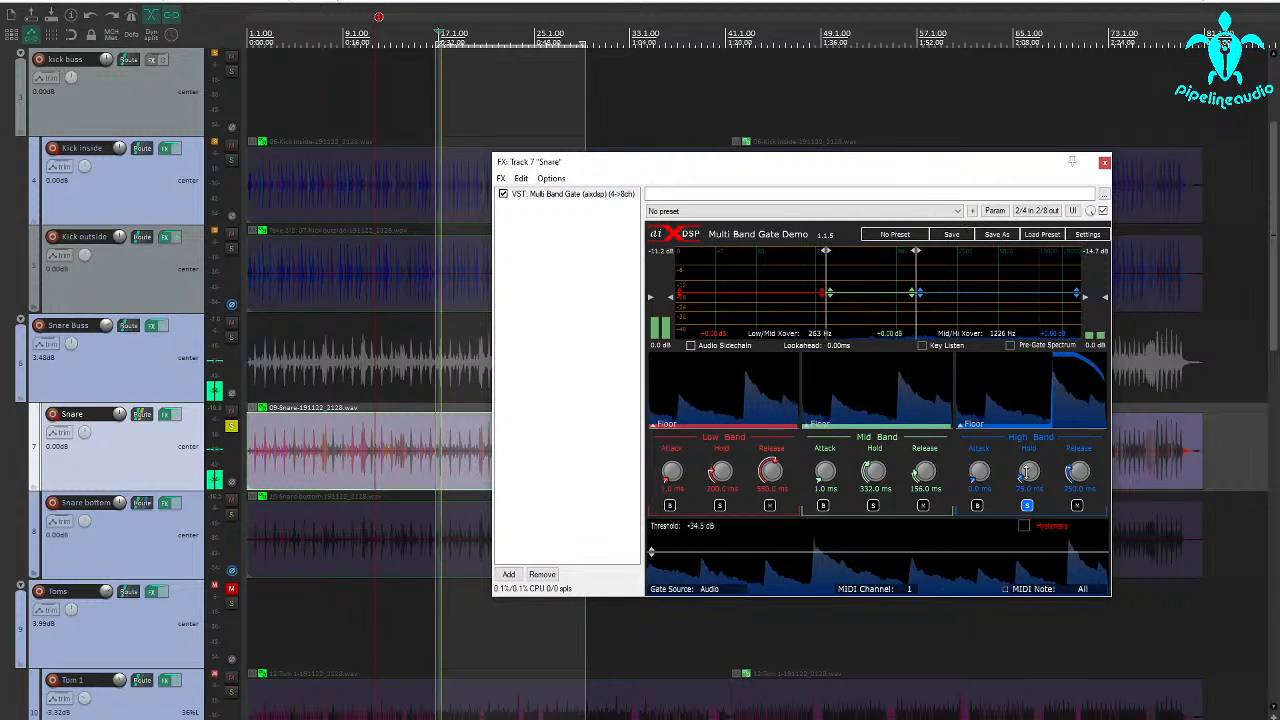
Set the Snare gate's High Band hold to 55 ms and release to 70 ms, set the threshold to -32.4 dB, and end the band's solo.
left_click_drag(1027, 472, 1079, 478)
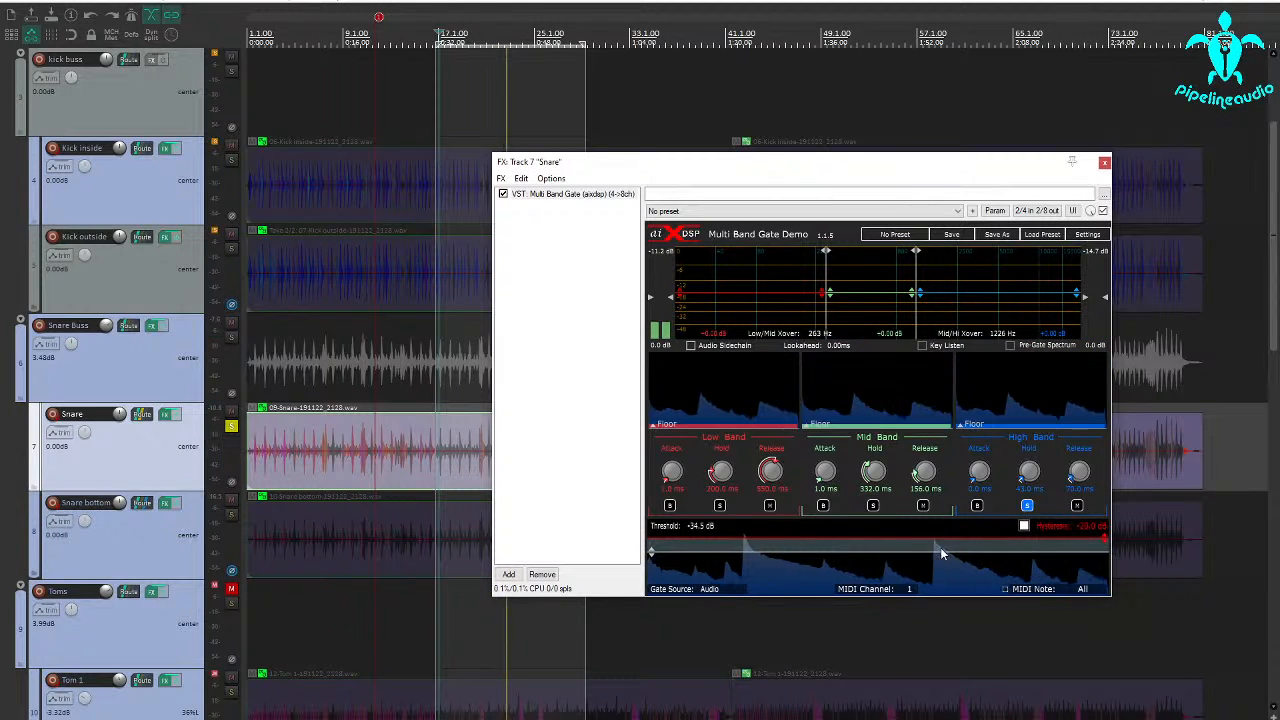
left_click_drag(934, 551, 932, 550)
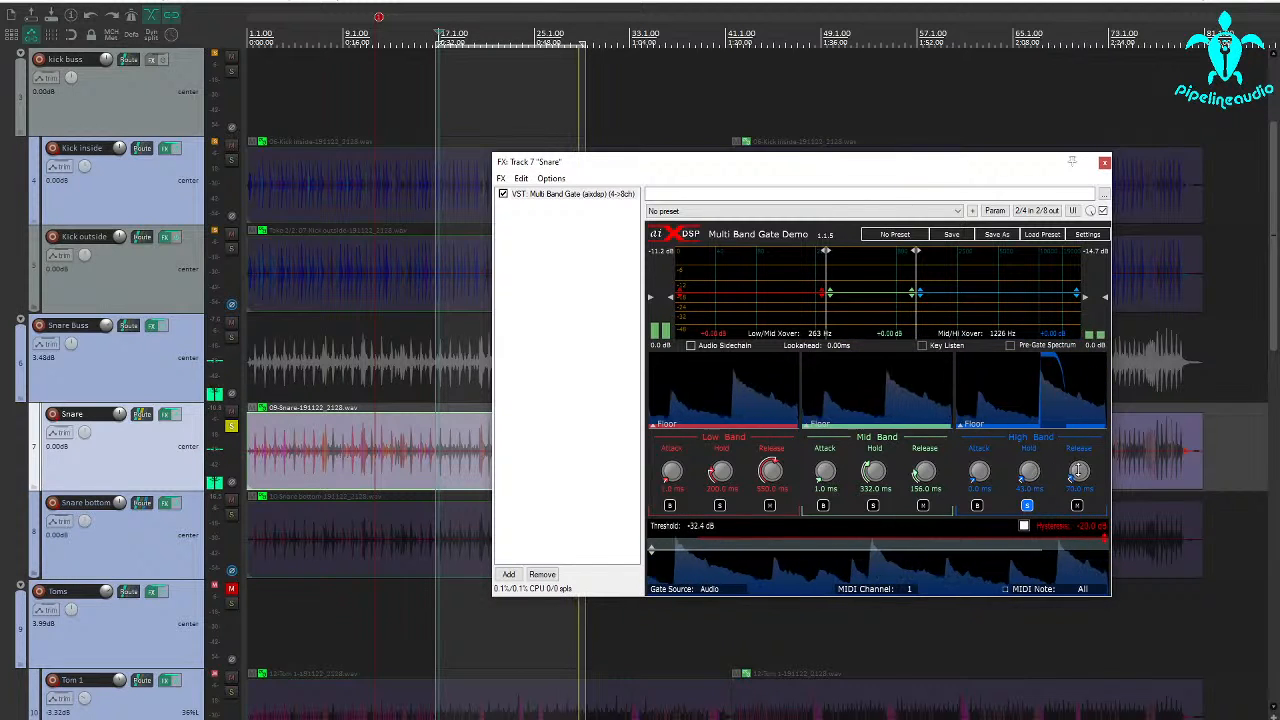
left_click_drag(1029, 472, 1026, 471)
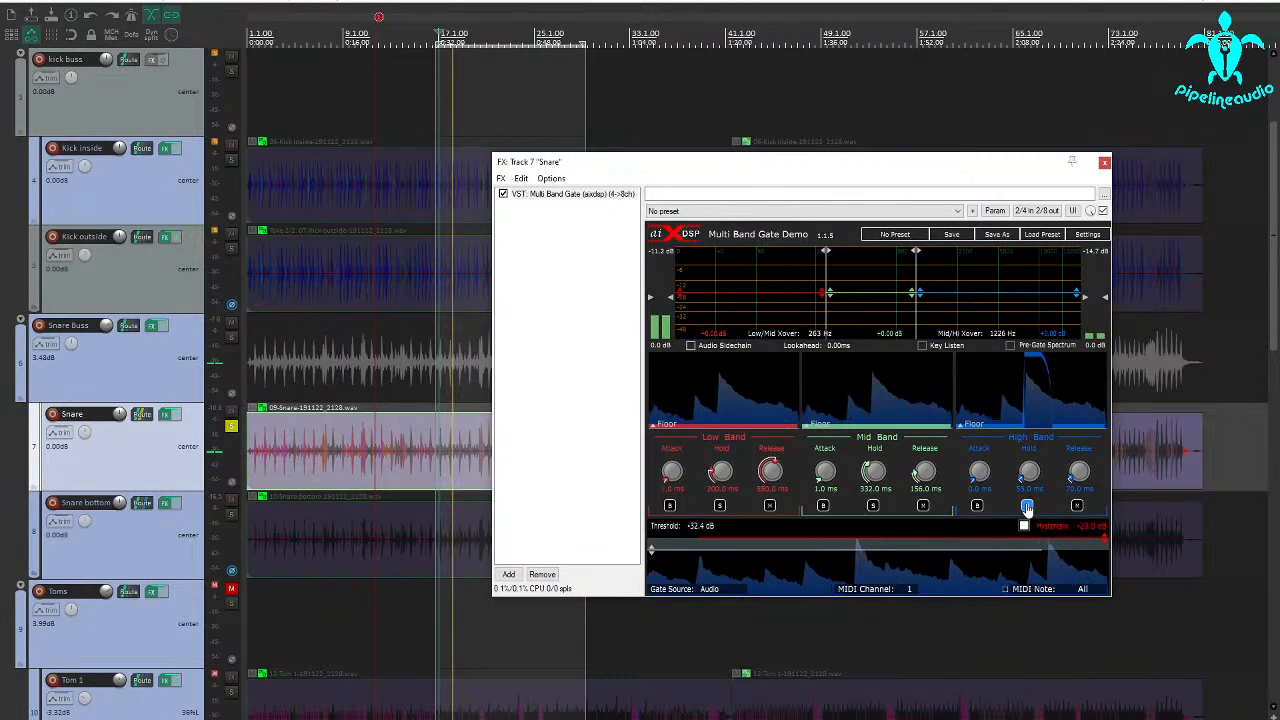
left_click(1027, 507)
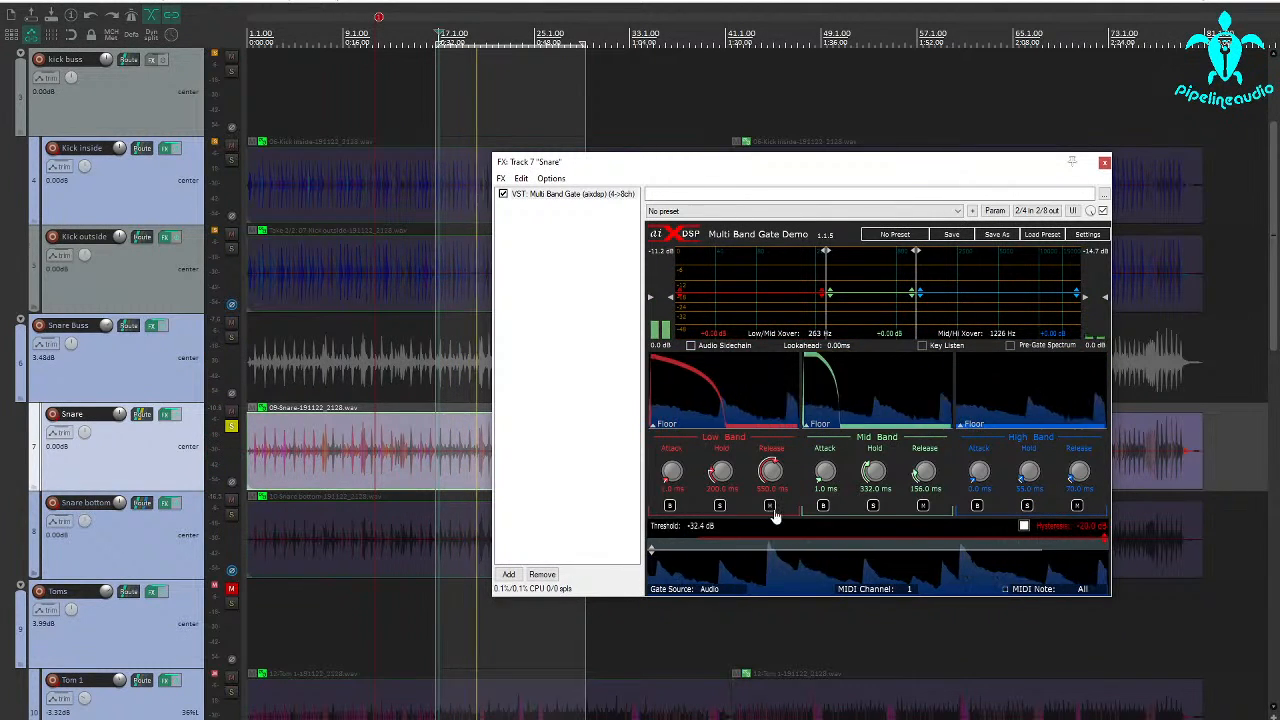
Solo the Snare gate's Low Band, set its hold to 140 ms and release to 146 ms, and unsolo it.
left_click(718, 506)
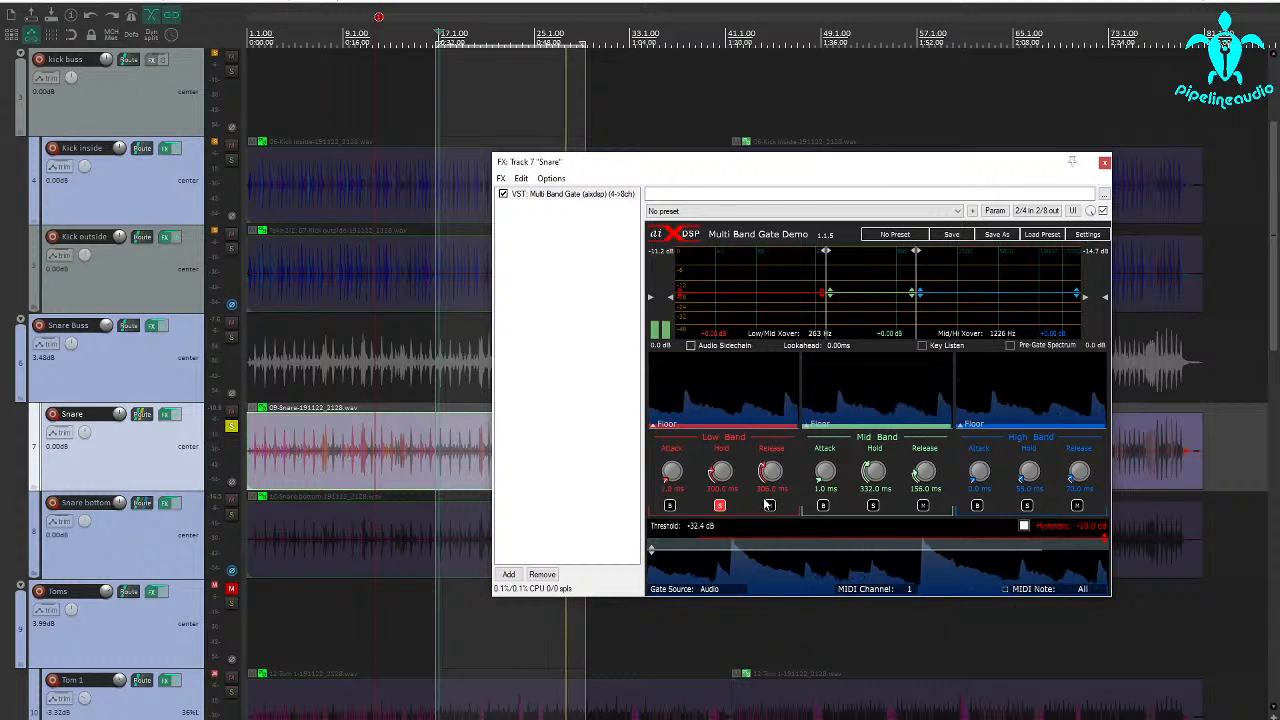
left_click_drag(770, 472, 771, 484)
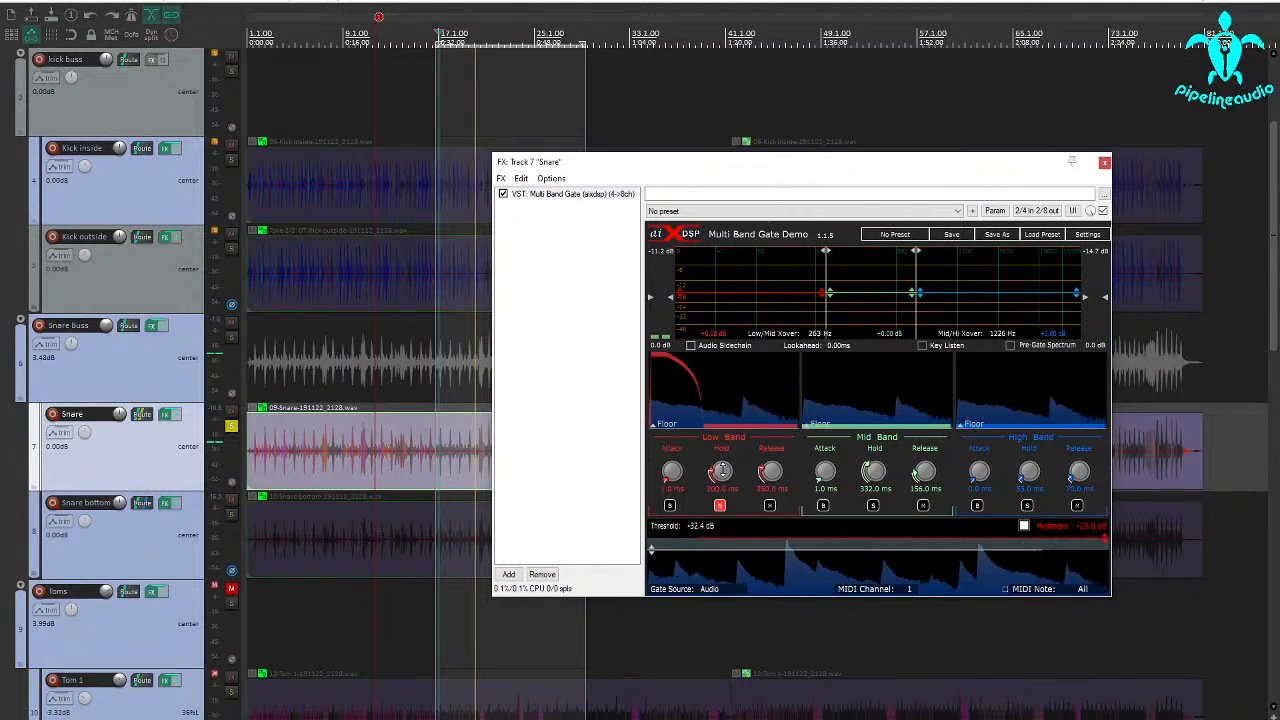
left_click_drag(723, 470, 768, 488)
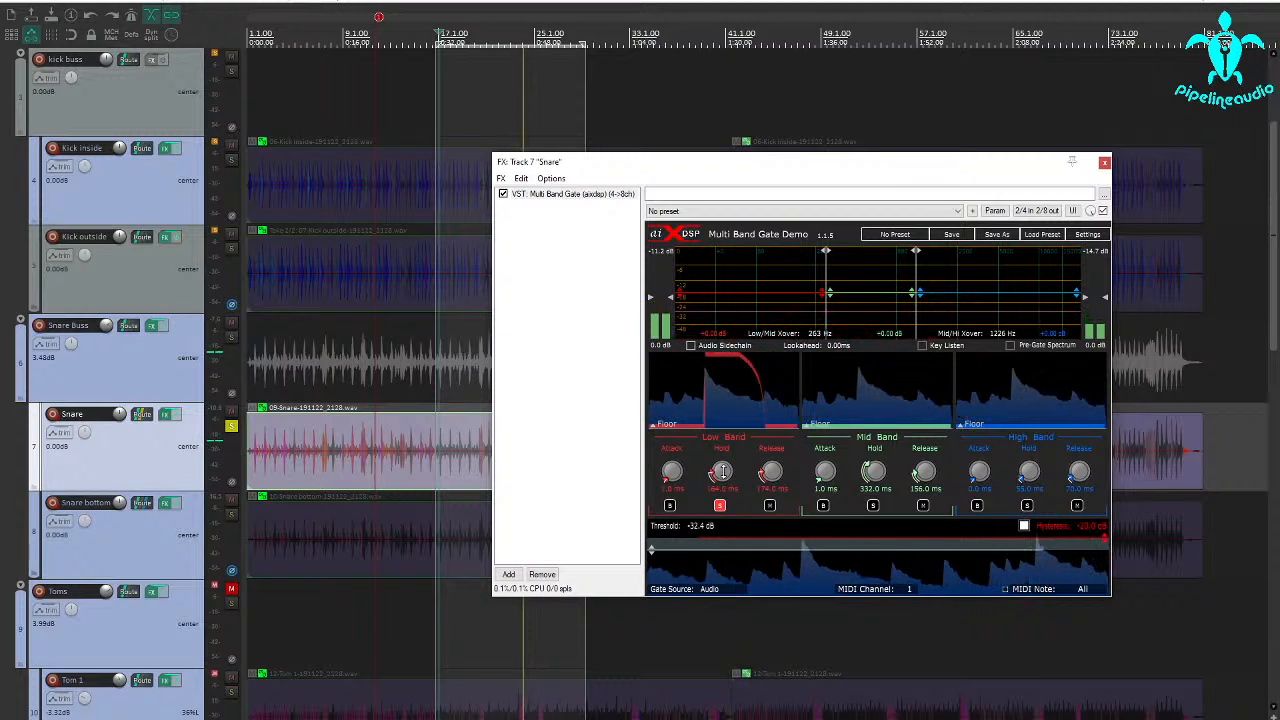
left_click_drag(723, 471, 723, 474)
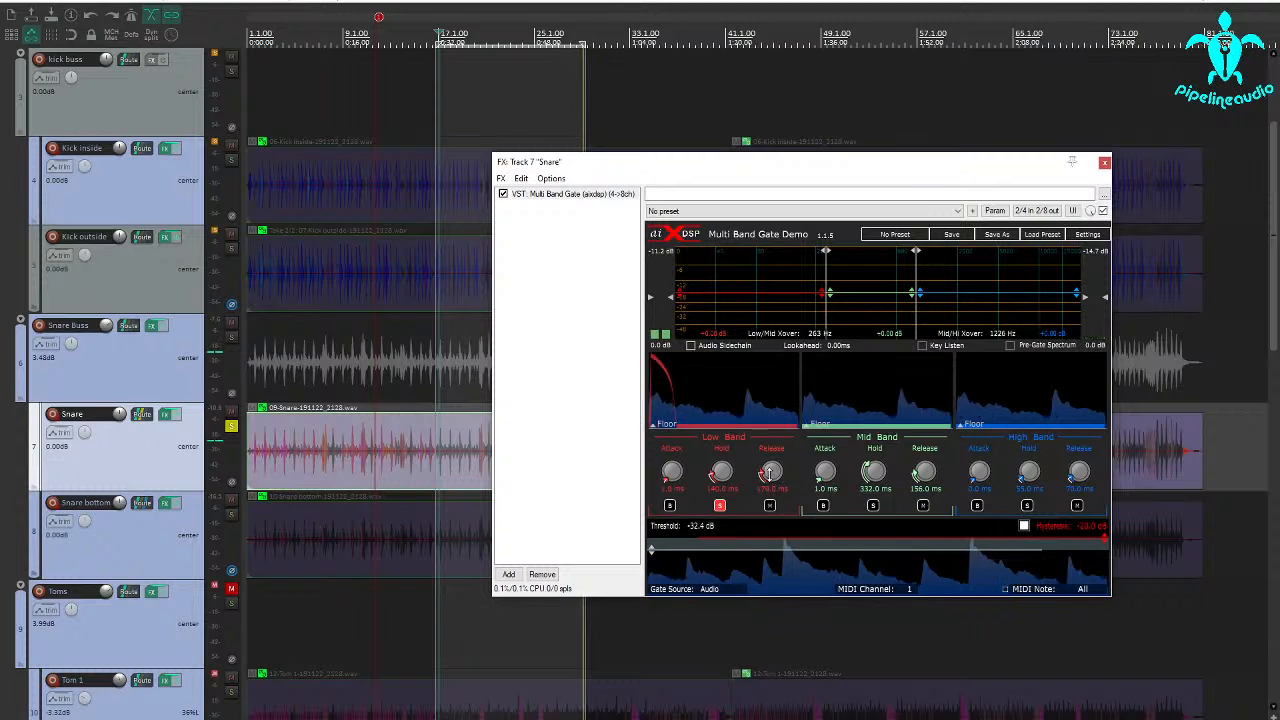
left_click_drag(772, 472, 769, 478)
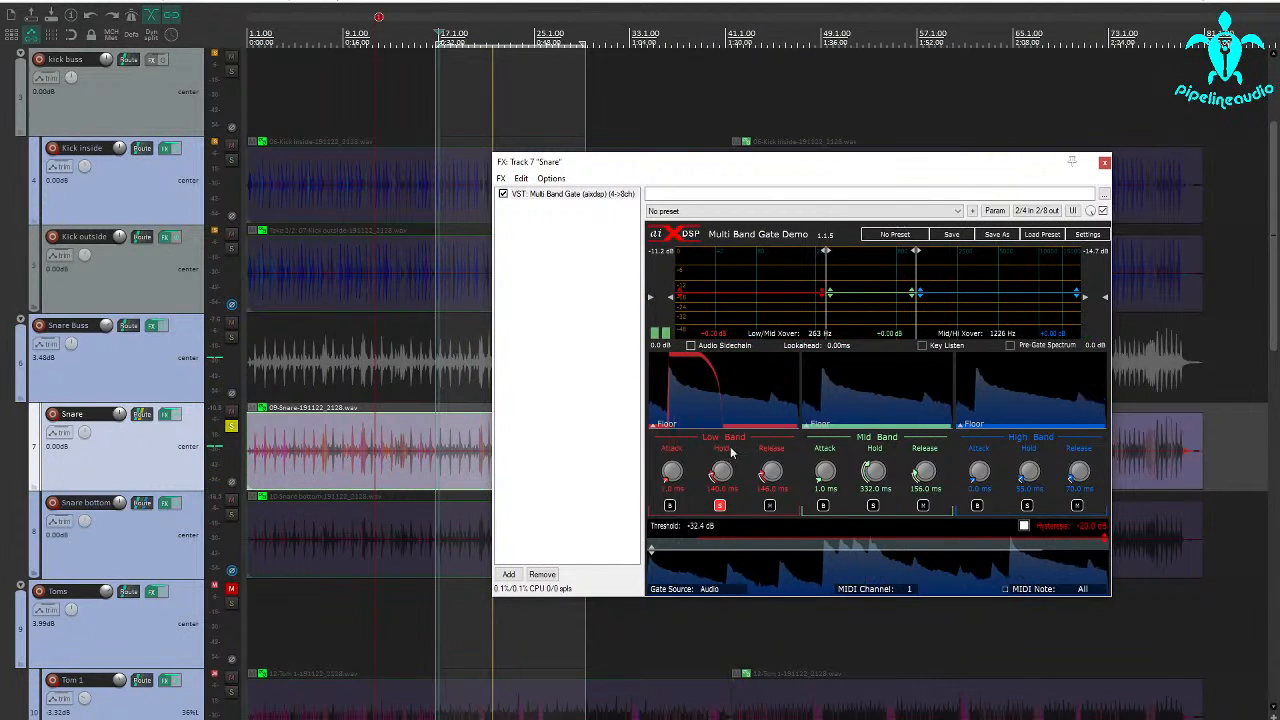
left_click(719, 505)
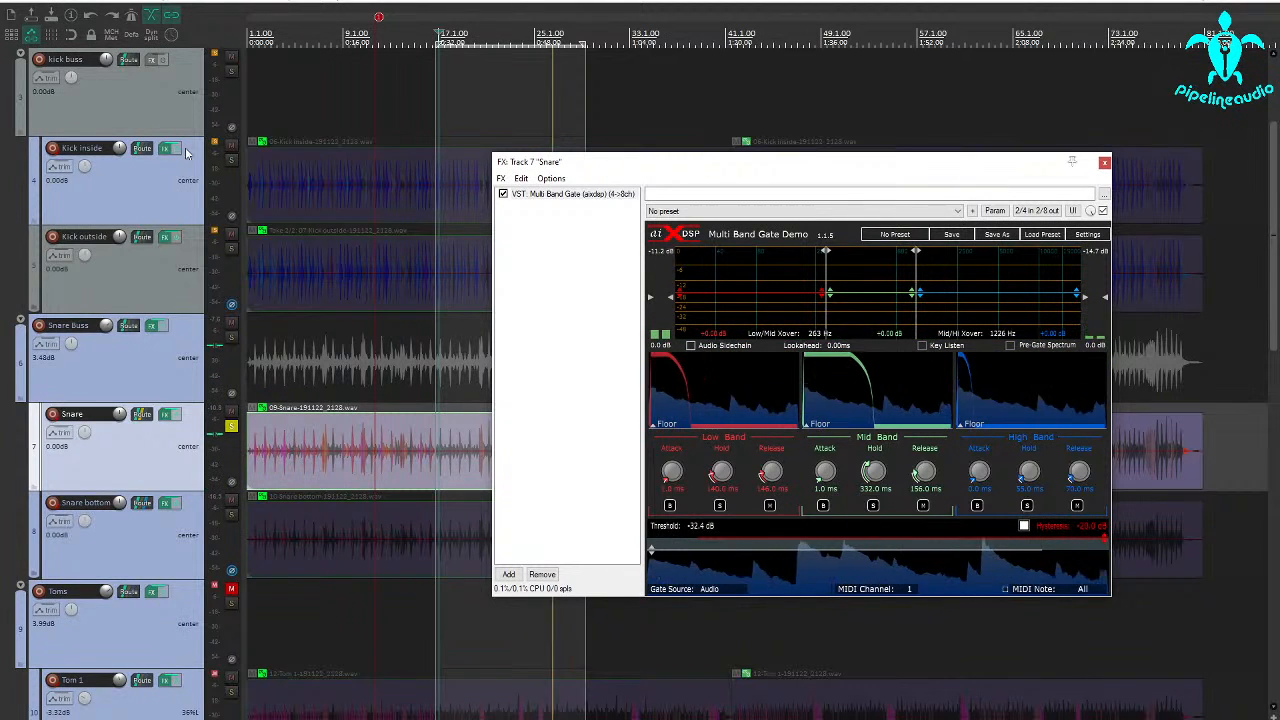
Solo the Overheads LR and kick buss tracks to hear them together with the gated Snare.
scroll(127, 197, "up", 3)
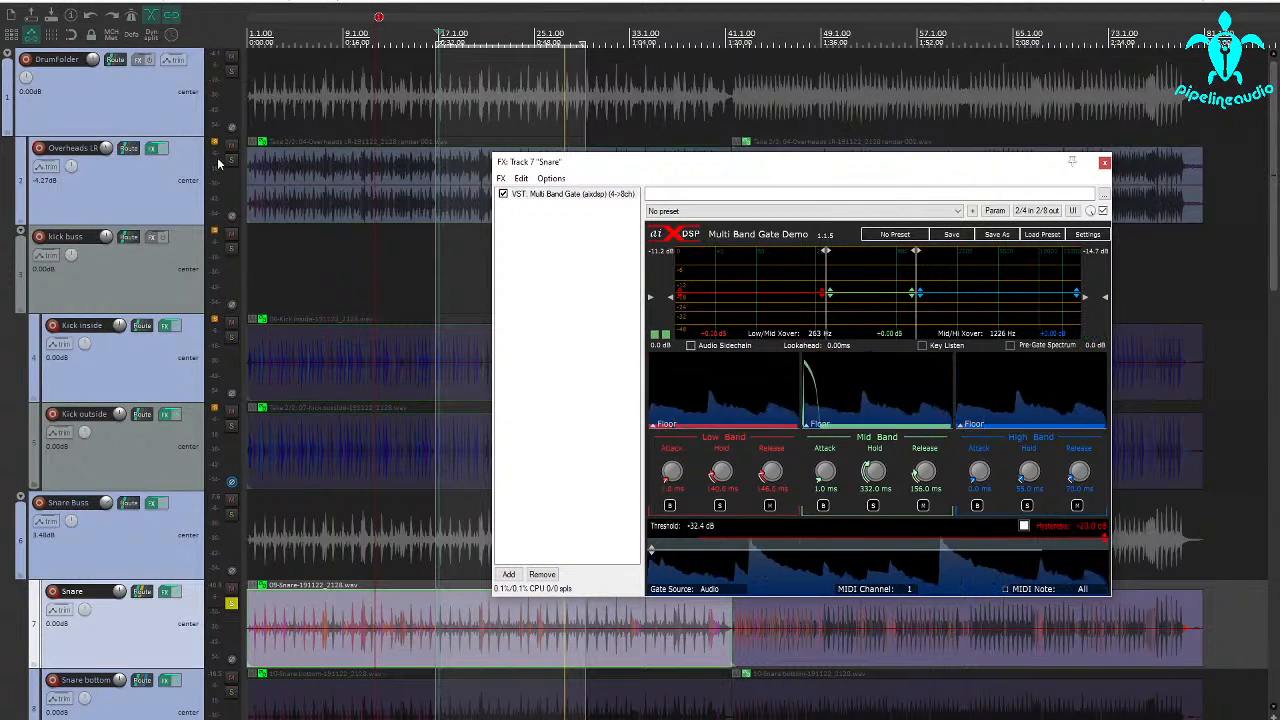
left_click(232, 161)
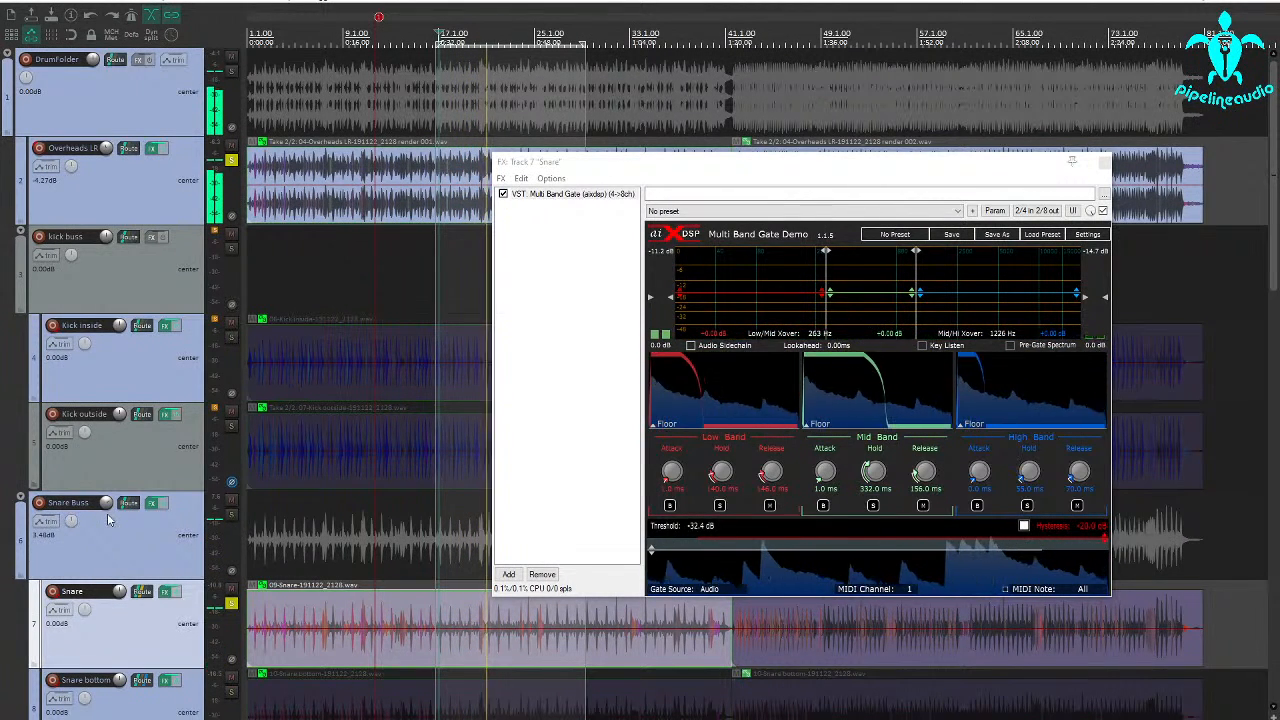
left_click(230, 251)
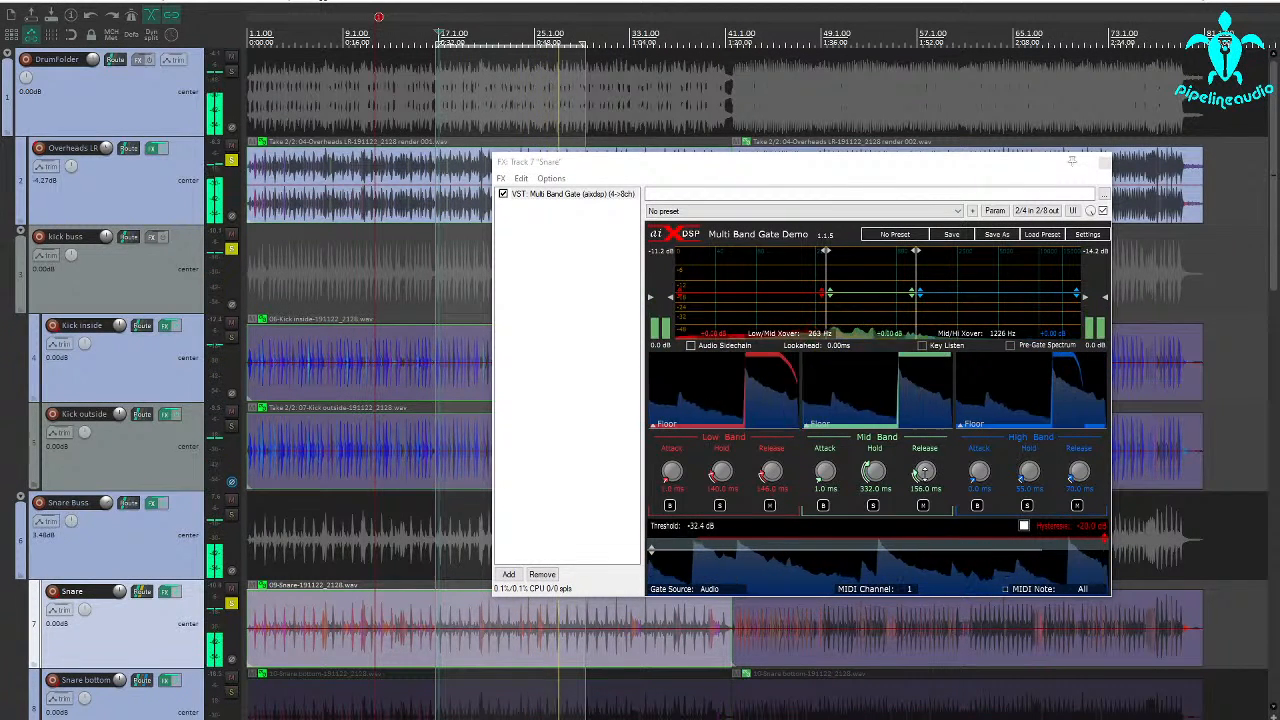
Set the Snare gate's Mid Band hold to 296 ms and release to 304 ms, and stop playback.
left_click_drag(925, 471, 923, 462)
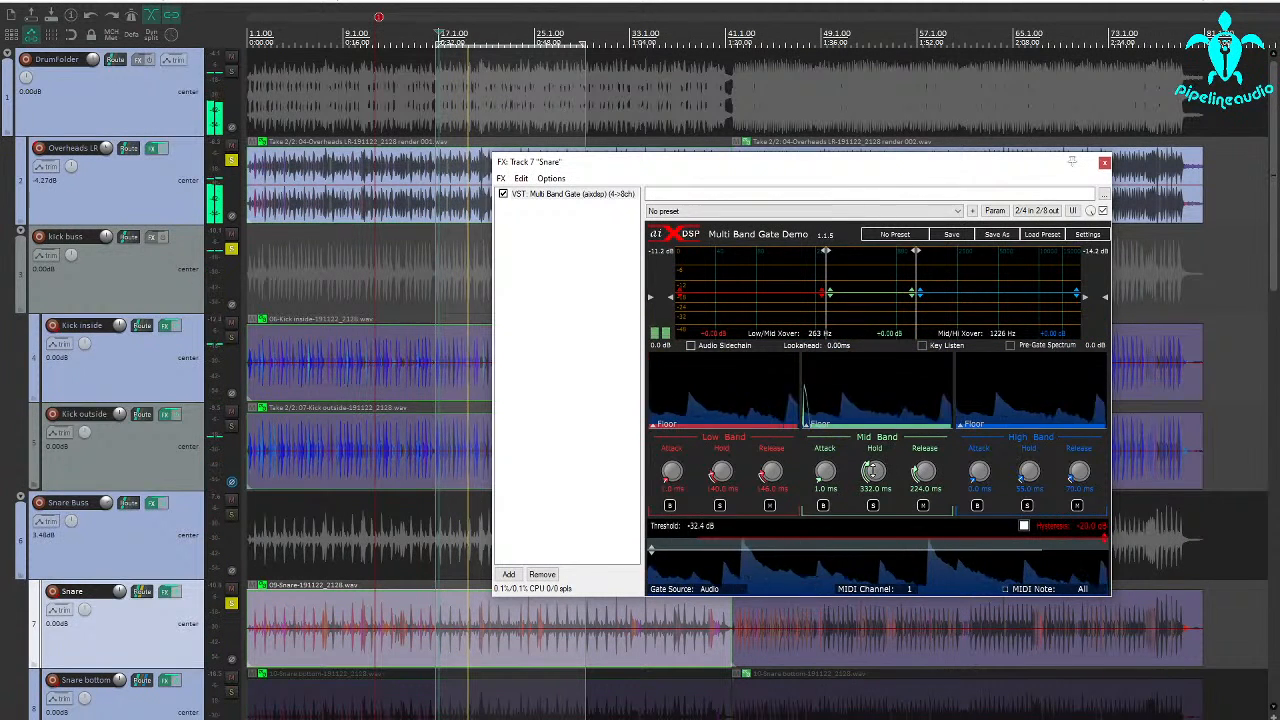
left_click_drag(885, 470, 927, 467)
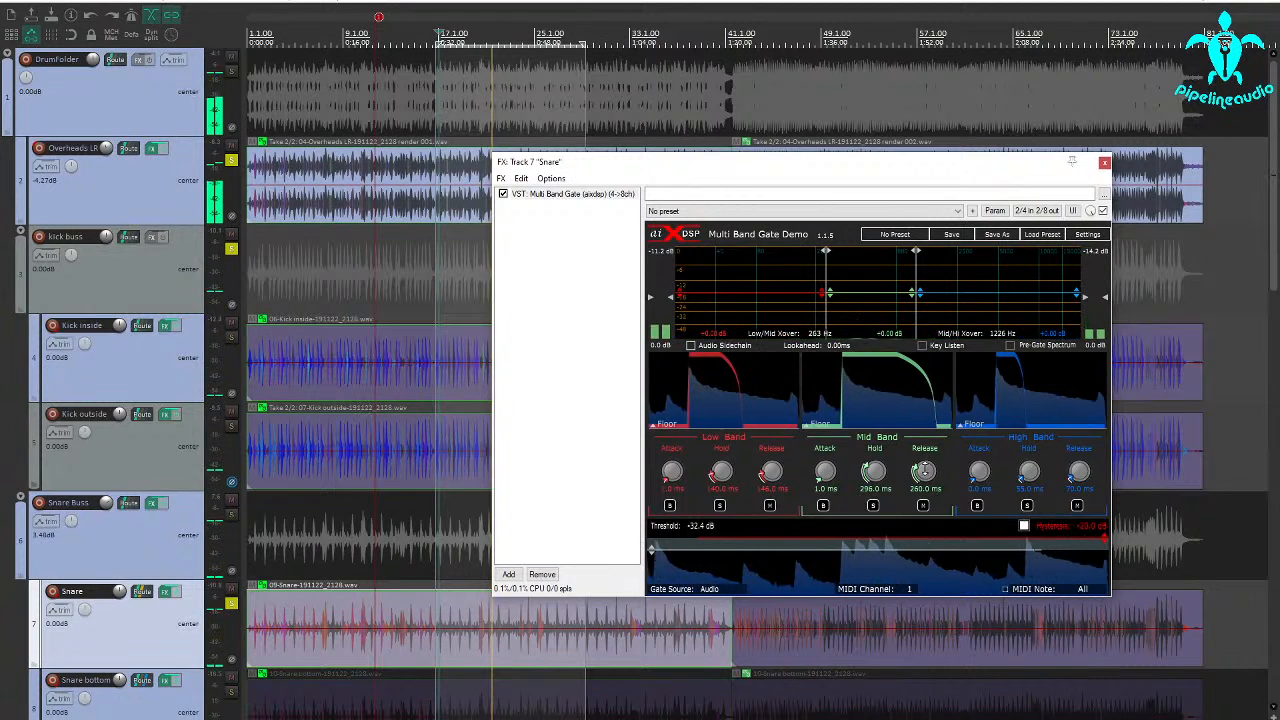
left_click_drag(924, 470, 925, 458)
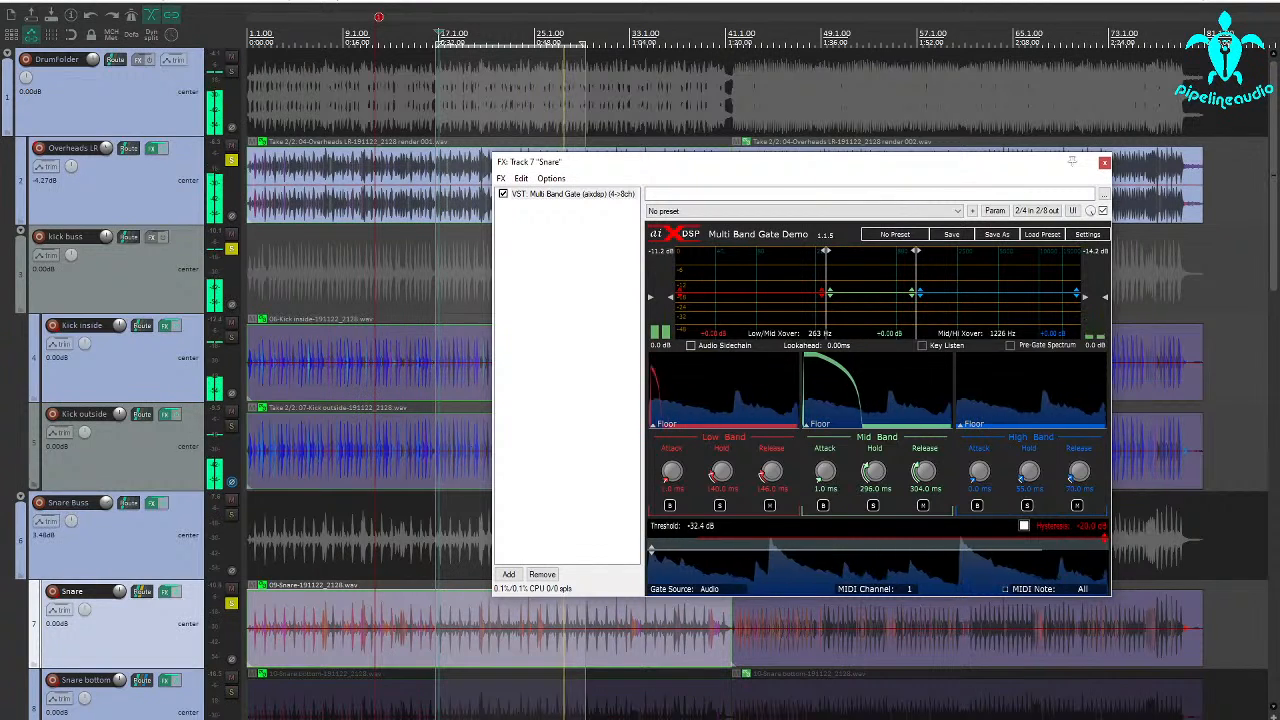
key("space")
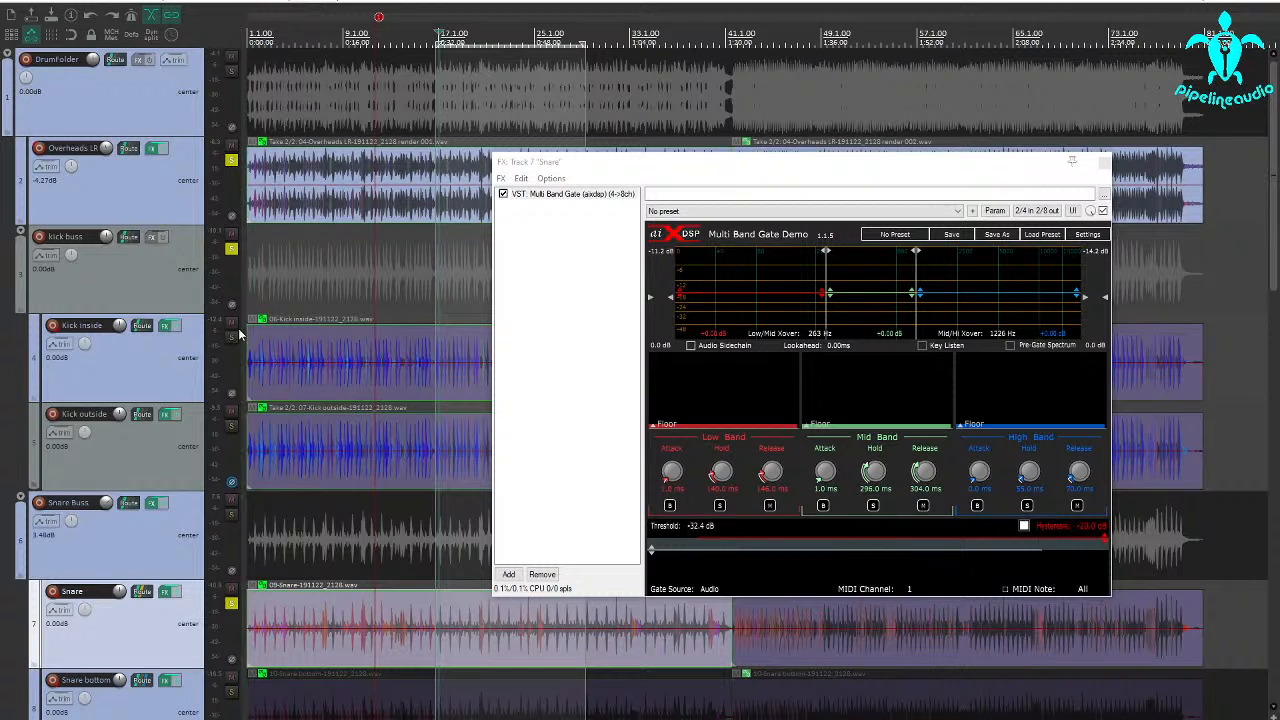
Unsolo the kick buss, Overheads LR and Snare tracks and solo the Snare bottom track instead.
left_click(230, 250)
left_click(230, 161)
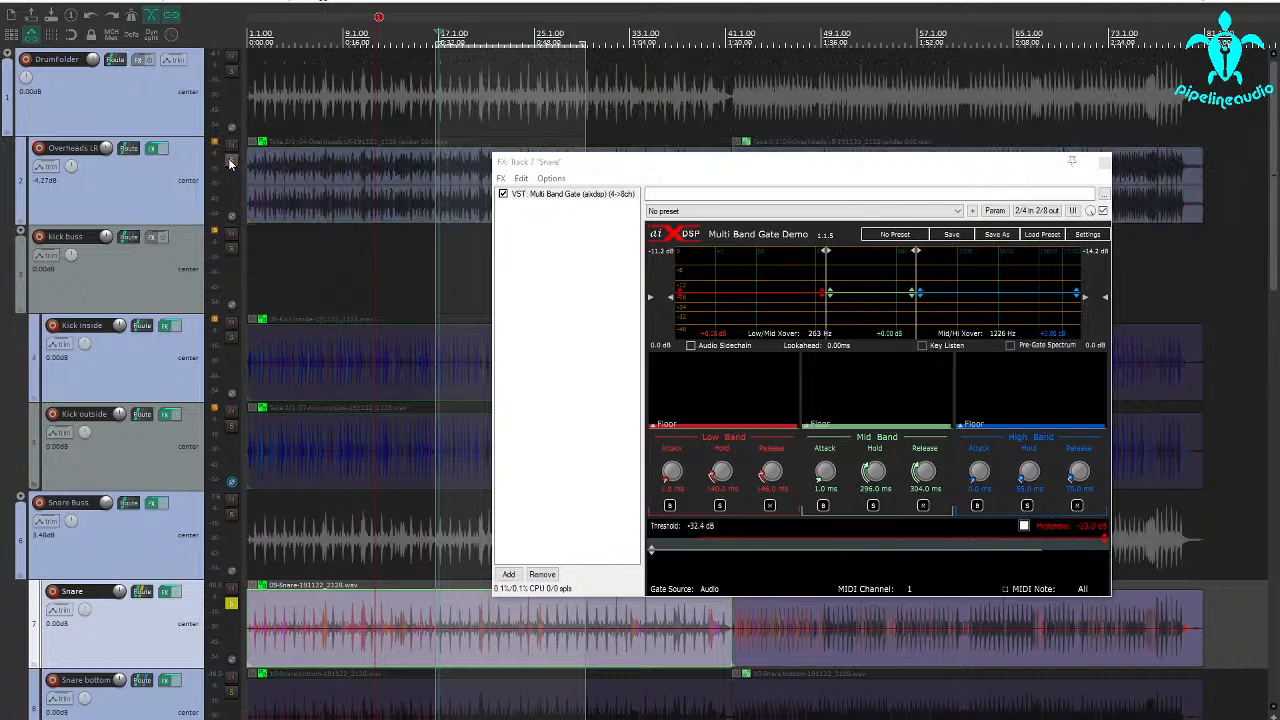
scroll(222, 606, "down", 4)
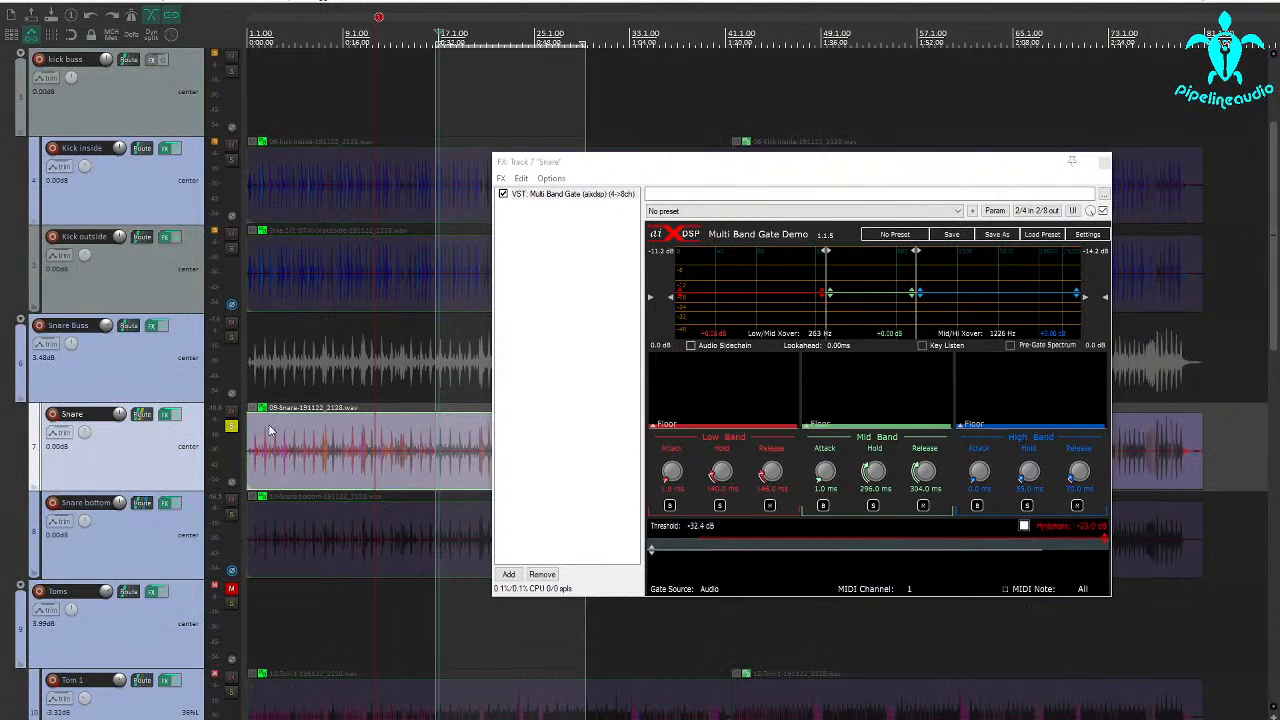
left_click(230, 428)
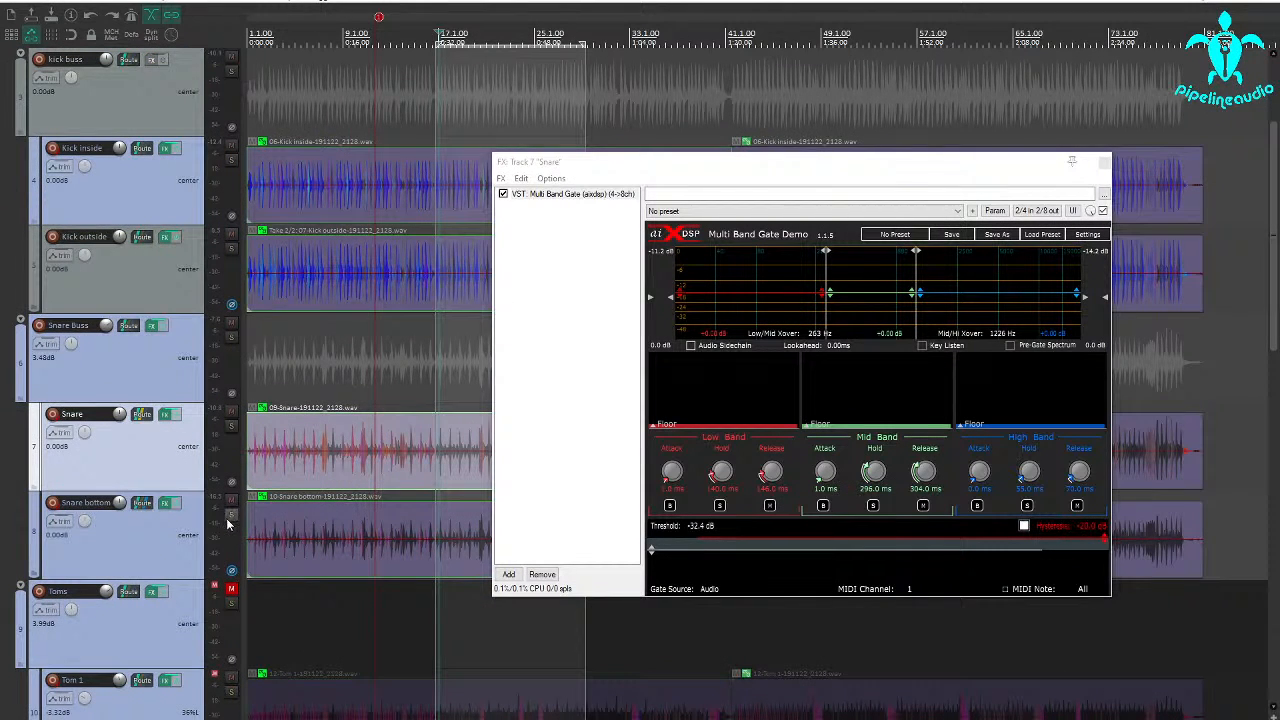
left_click(230, 516)
Open the Snare bottom track's Multi Band Gate, lower its threshold to -INF dB, and close the Snare track's gate window.
left_click(166, 503)
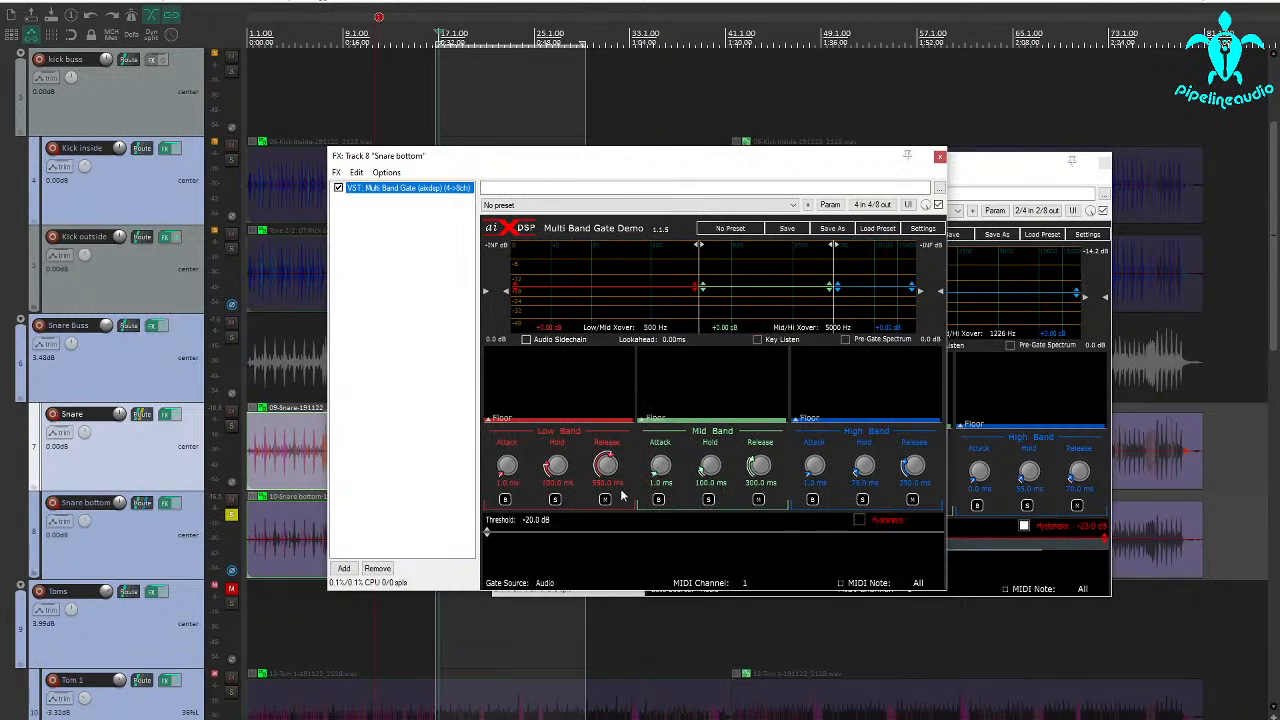
left_click_drag(591, 531, 591, 609)
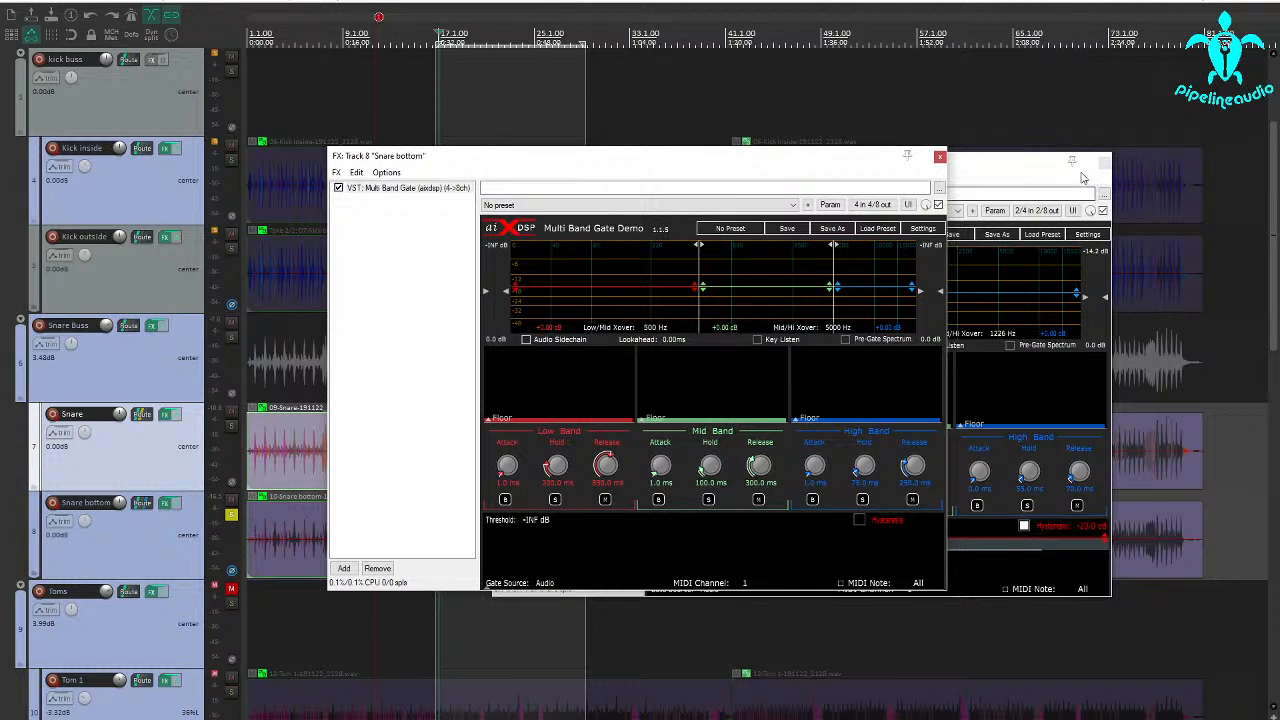
left_click(1104, 163)
left_click_drag(815, 160, 727, 44)
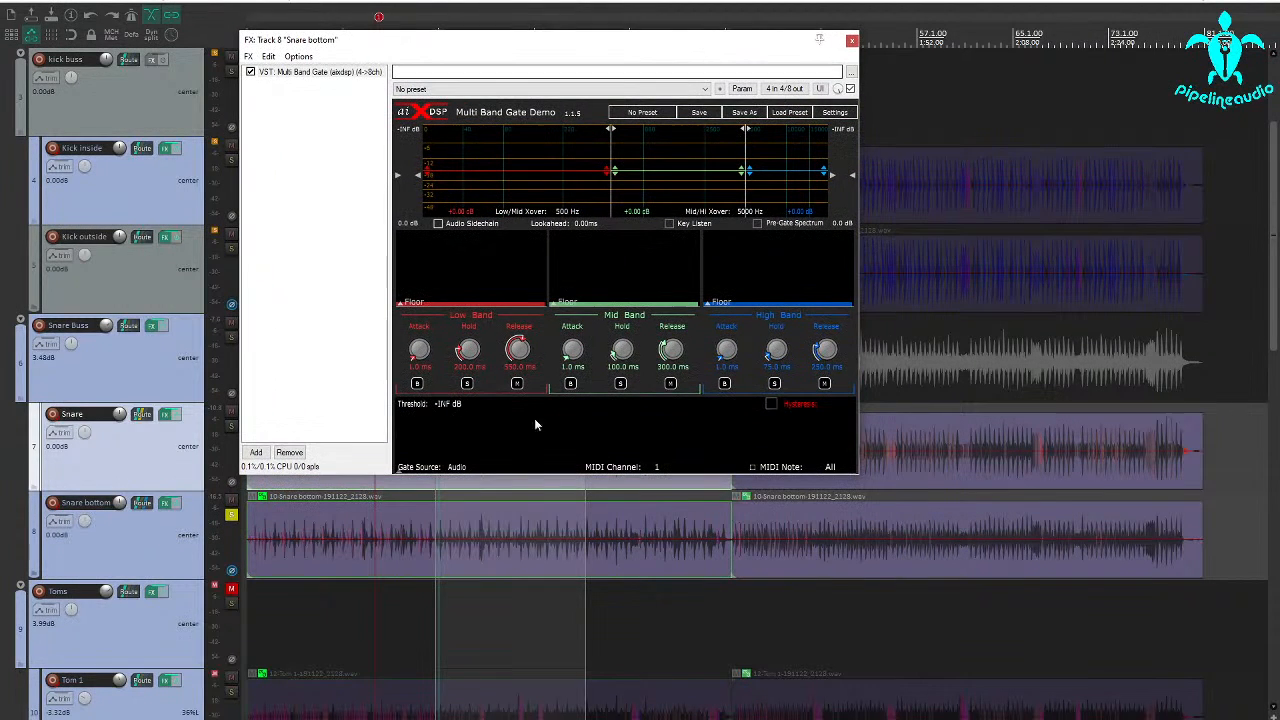
Play the loop twice with Snare bottom soloed to hear its ungated bleed.
left_click(437, 606)
key("space")
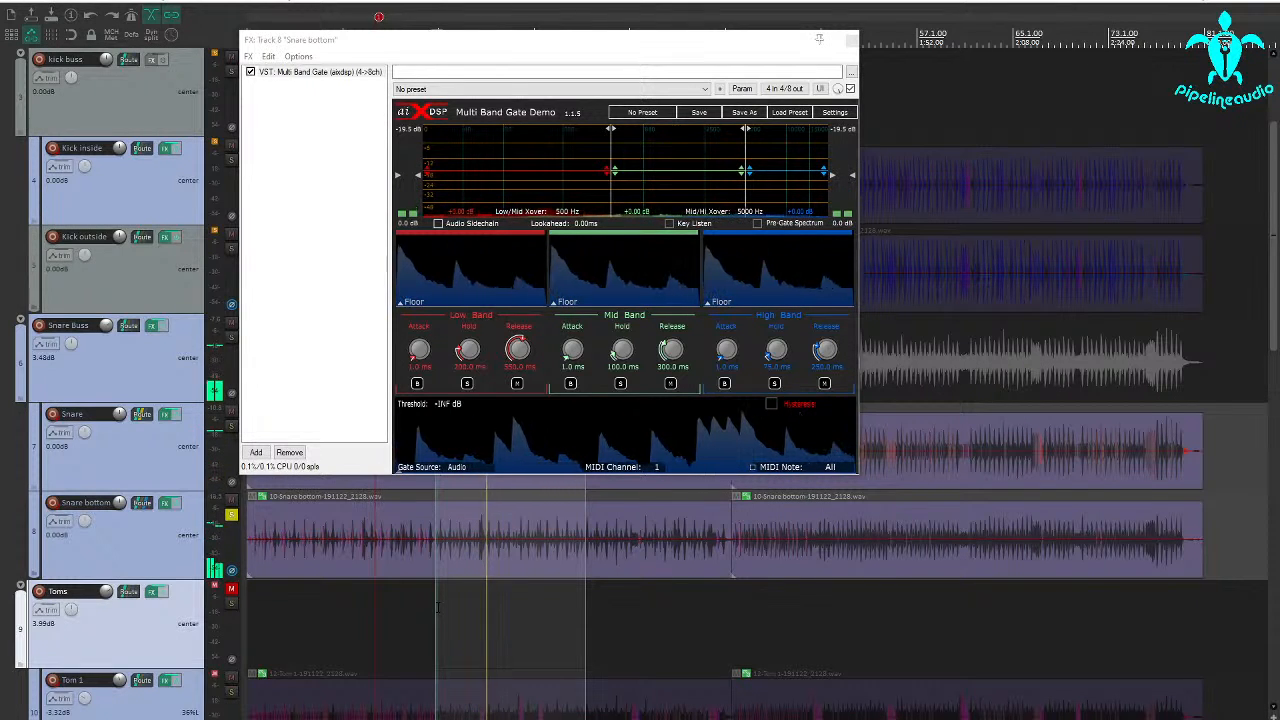
key("space")
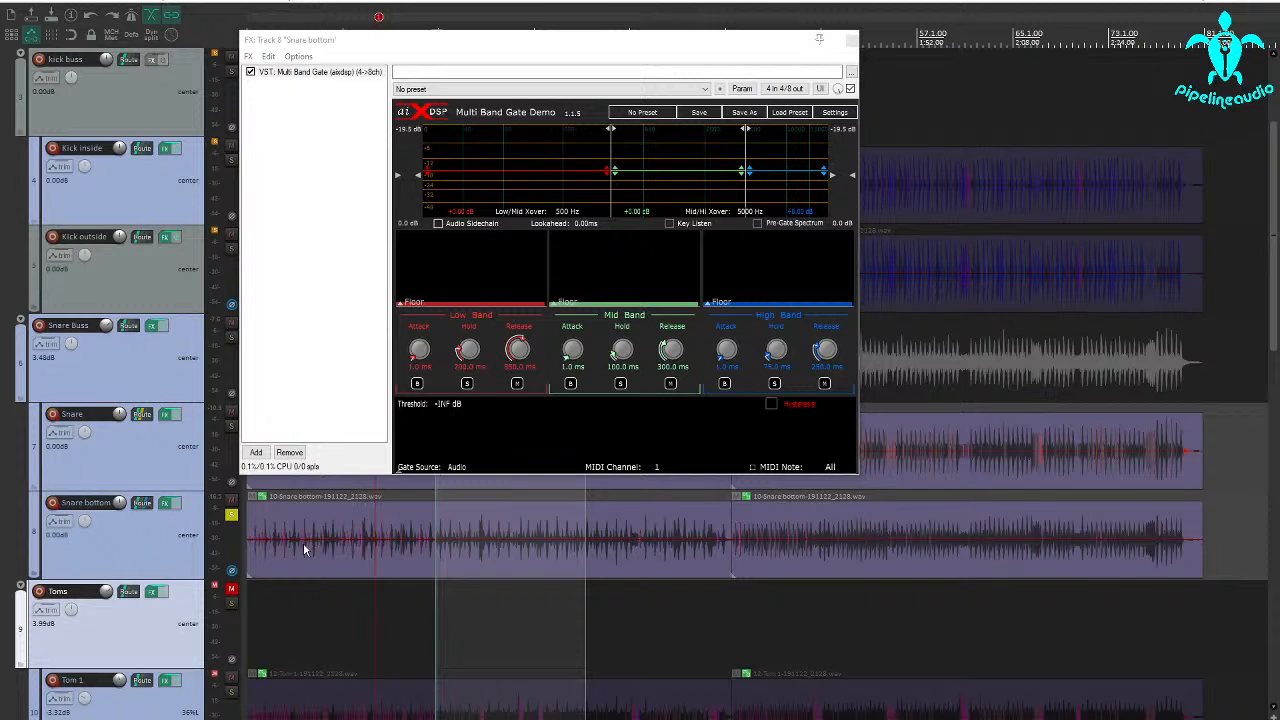
key("space")
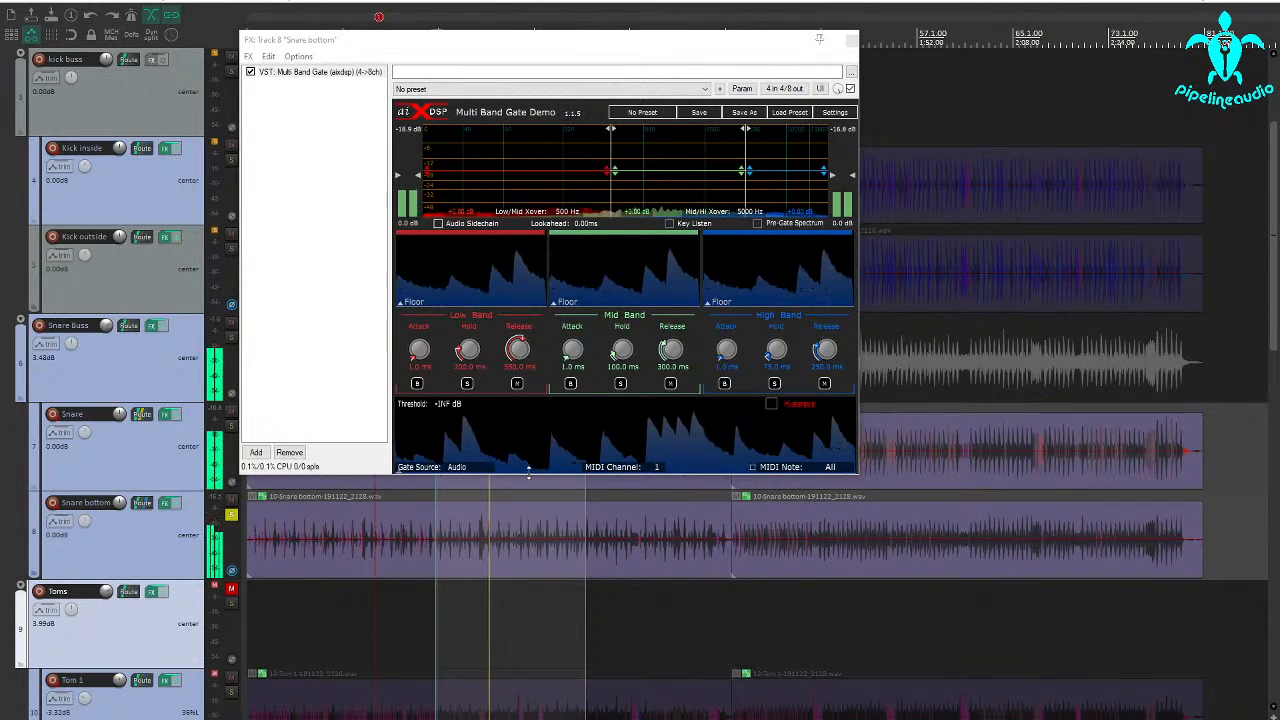
key("space")
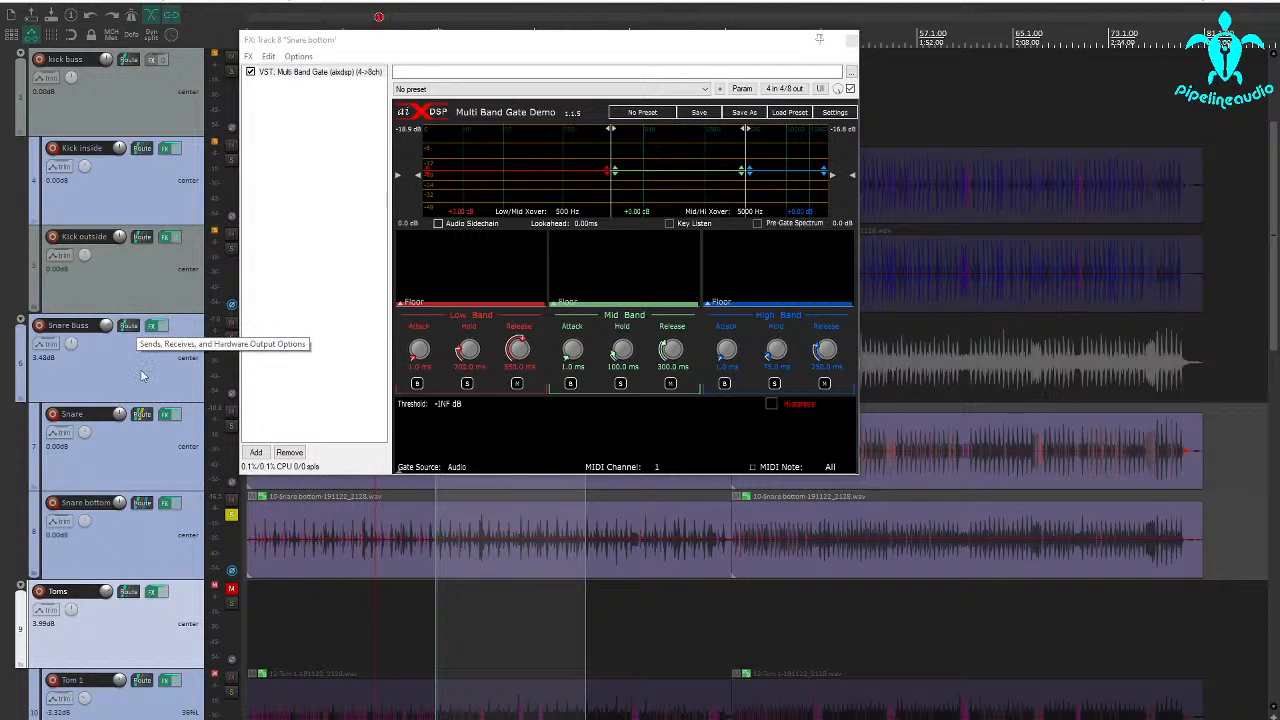
Delete the Snare track's send to Snare bottom in its routing settings.
left_click(135, 416)
left_click(139, 415)
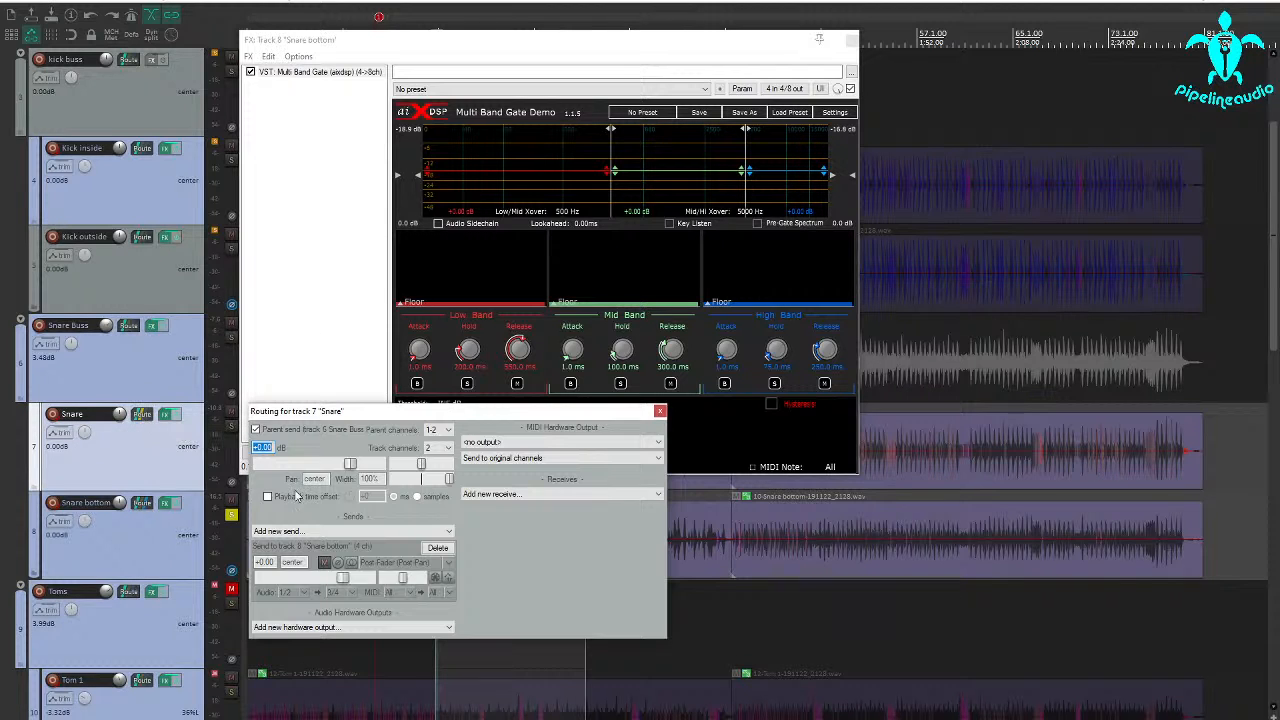
left_click(439, 548)
left_click(660, 410)
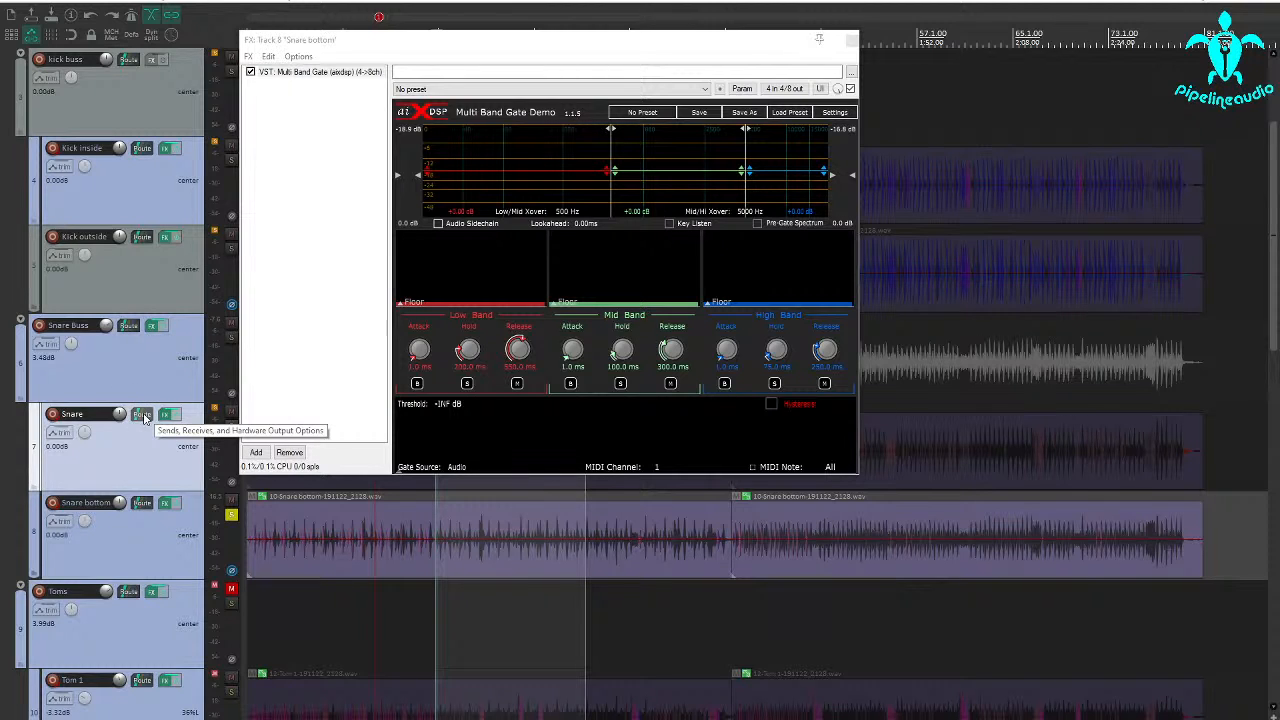
Send Snare to Snare bottom on channels 3/4, and check the sidechain inputs in the gate's pin connector.
left_click(142, 505)
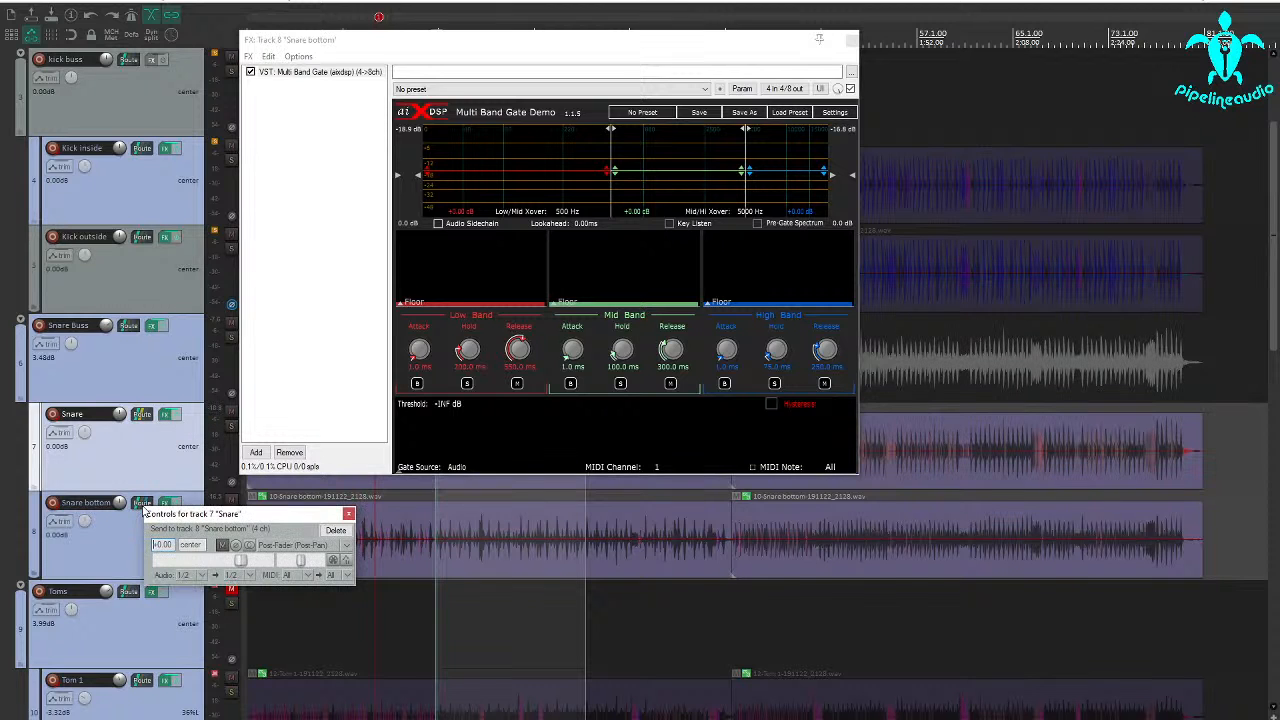
left_click(249, 577)
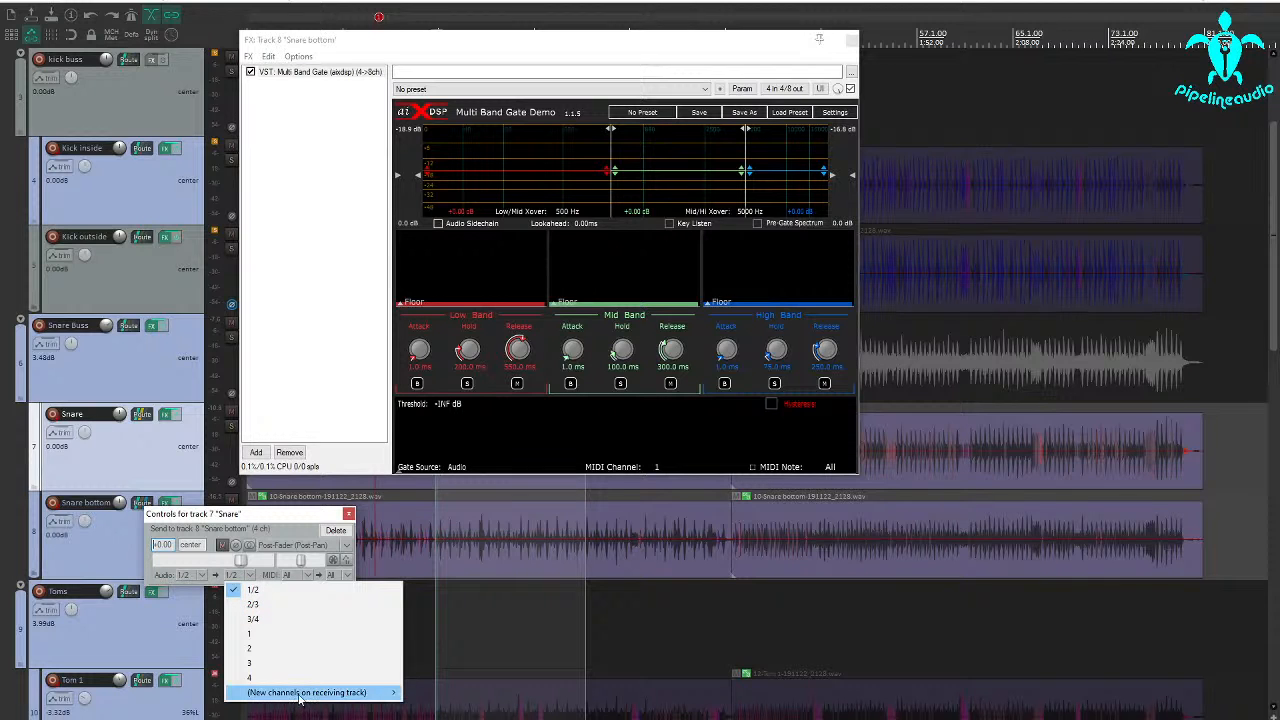
mouse_move(299, 697)
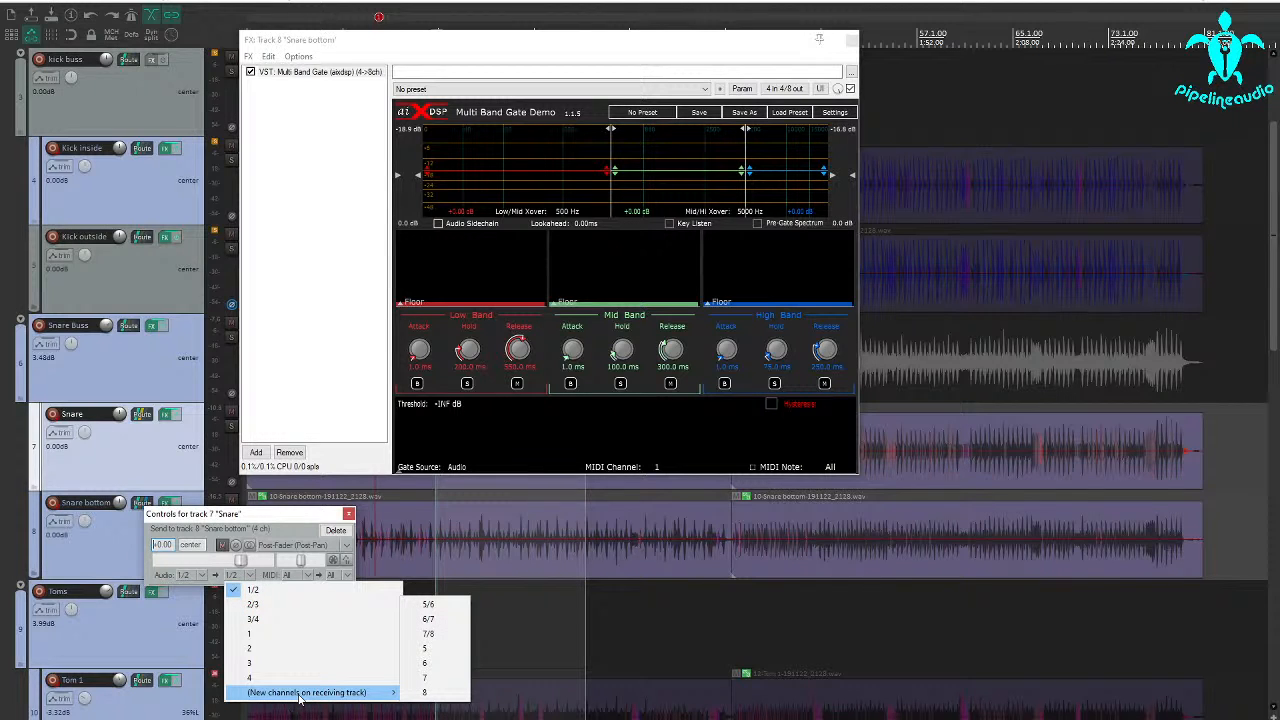
left_click(253, 620)
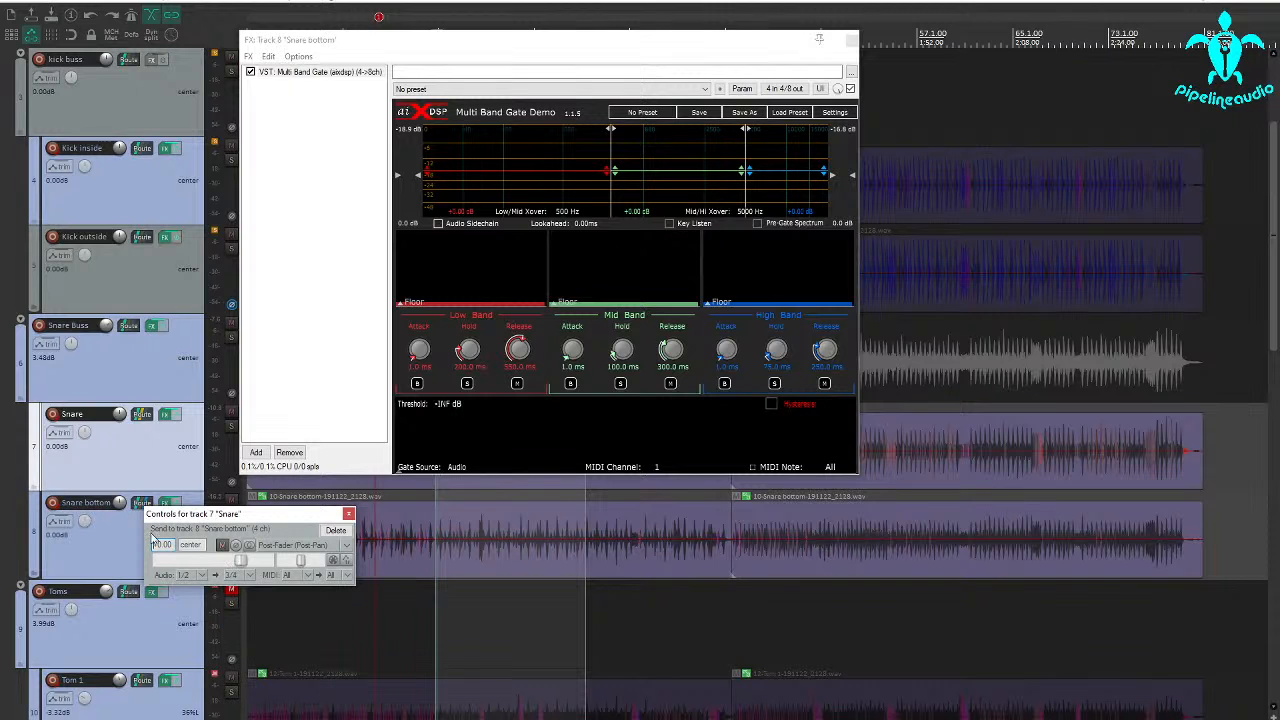
left_click(348, 515)
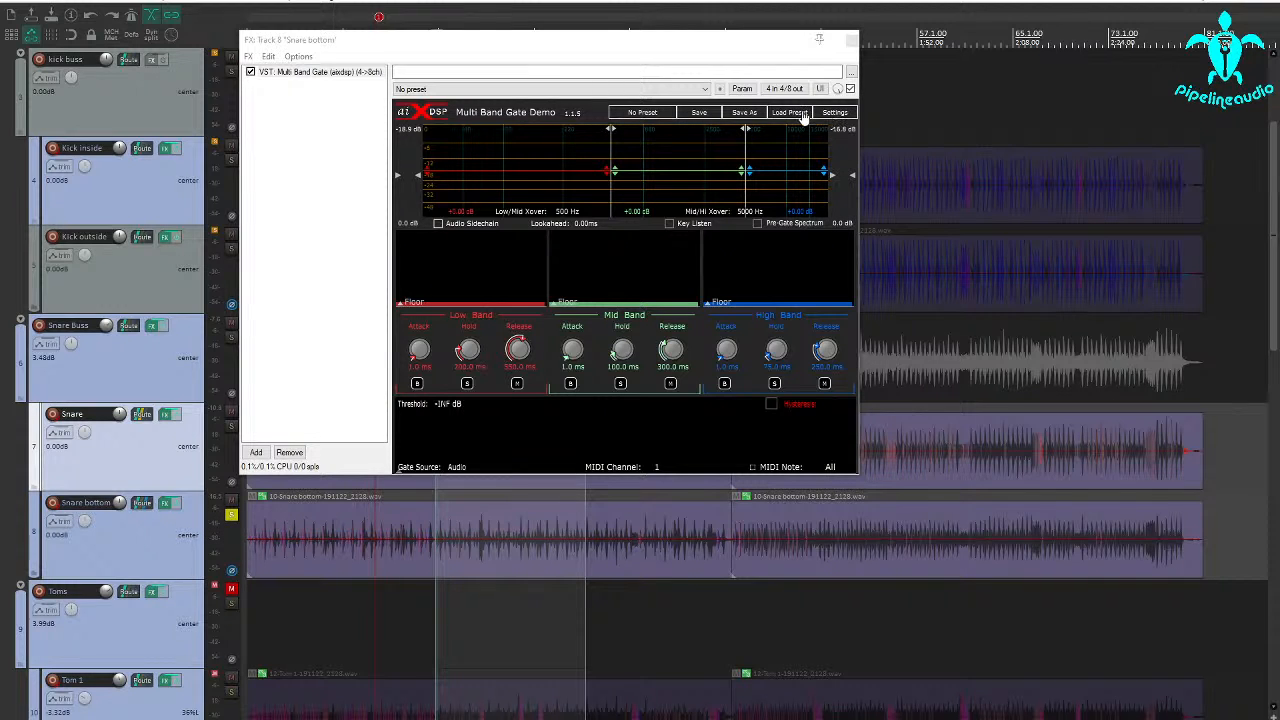
left_click(772, 89)
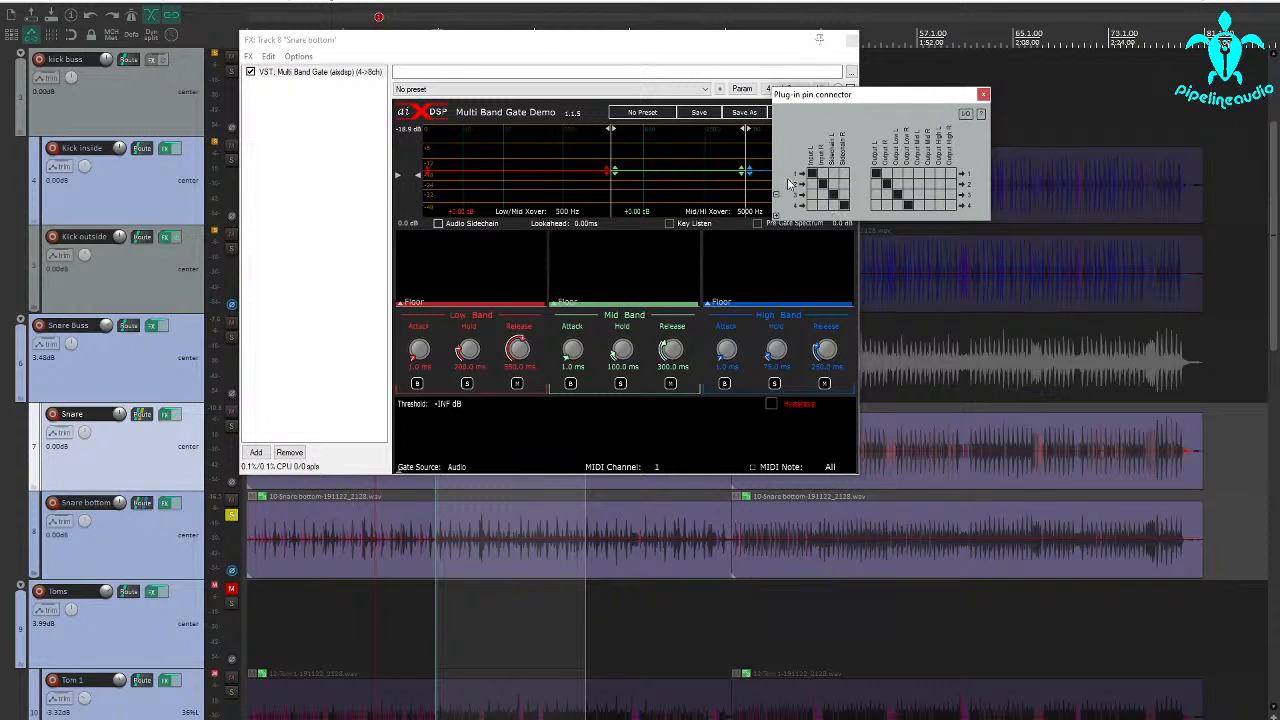
left_click(615, 44)
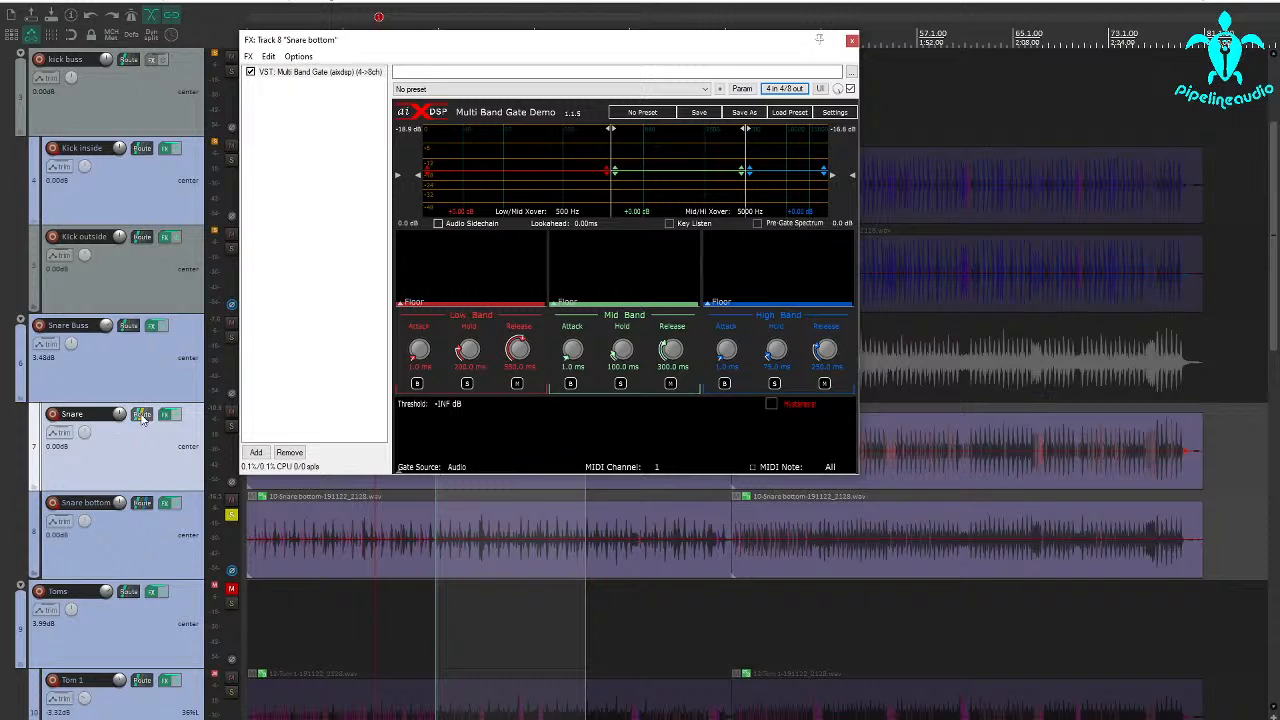
In Snare bottom's routing settings, set the receive from Snare to Pre-Fader (Post-FX).
left_click(141, 502)
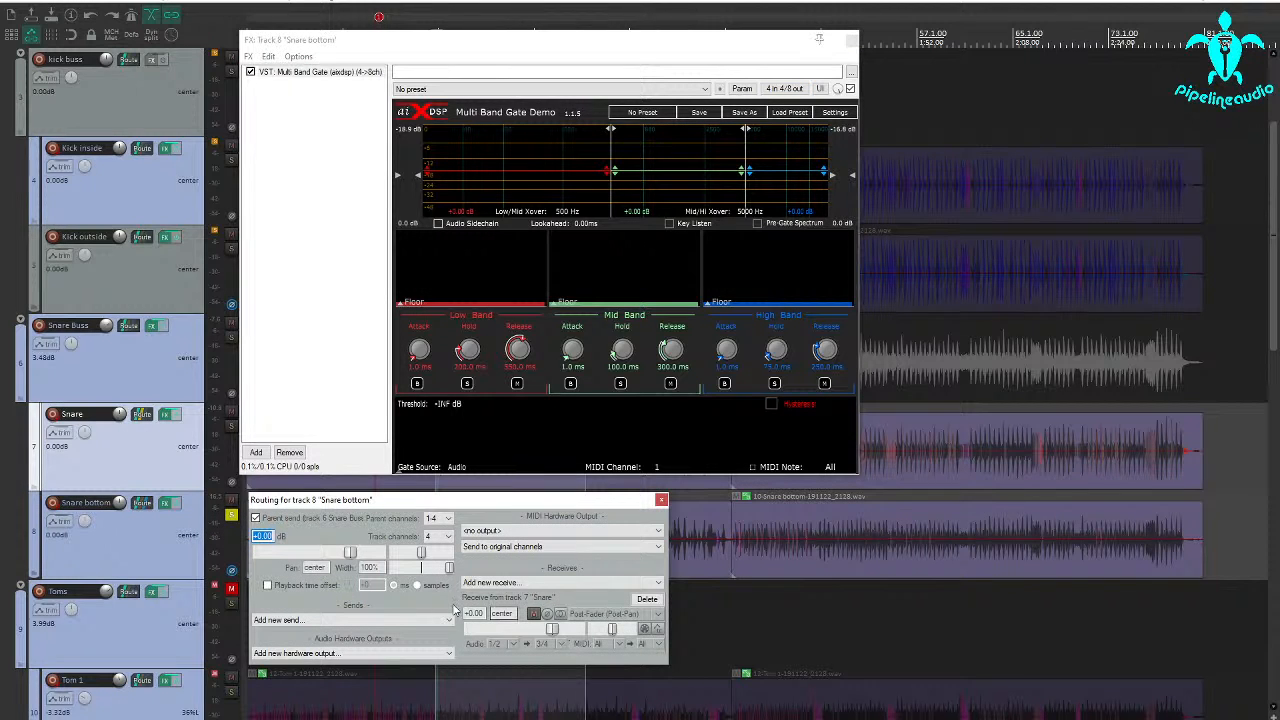
left_click(656, 614)
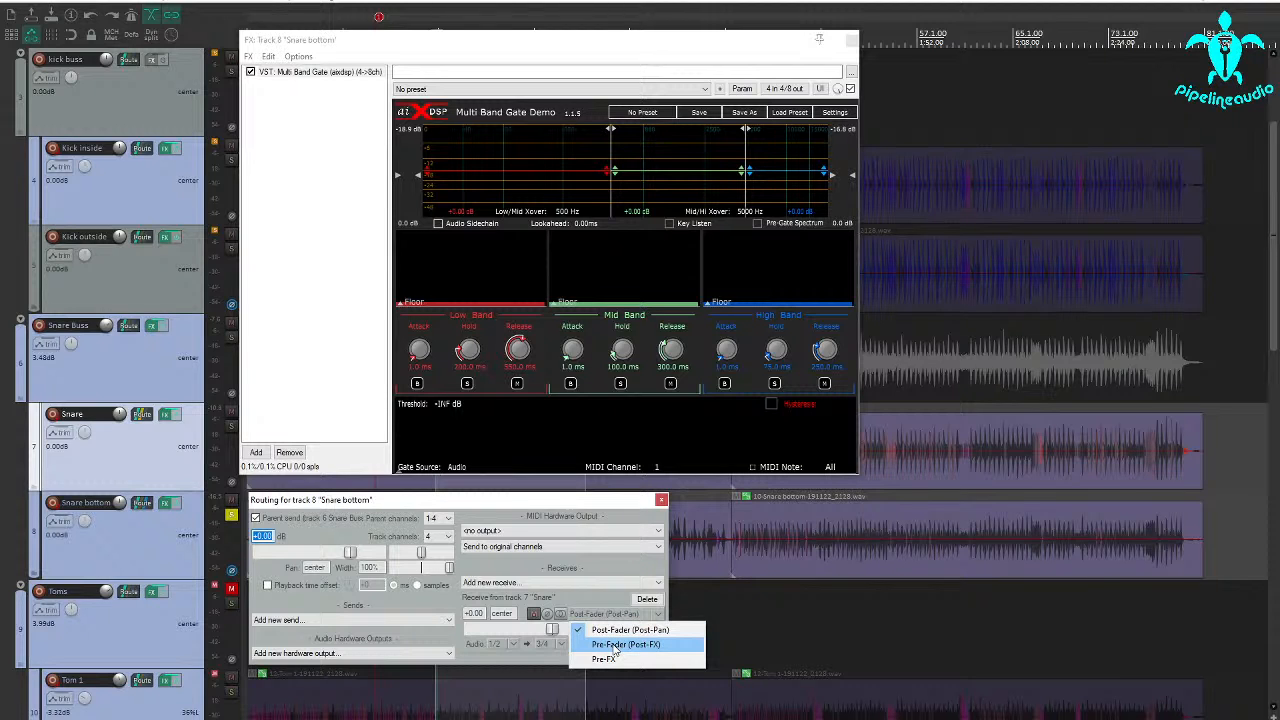
left_click(616, 645)
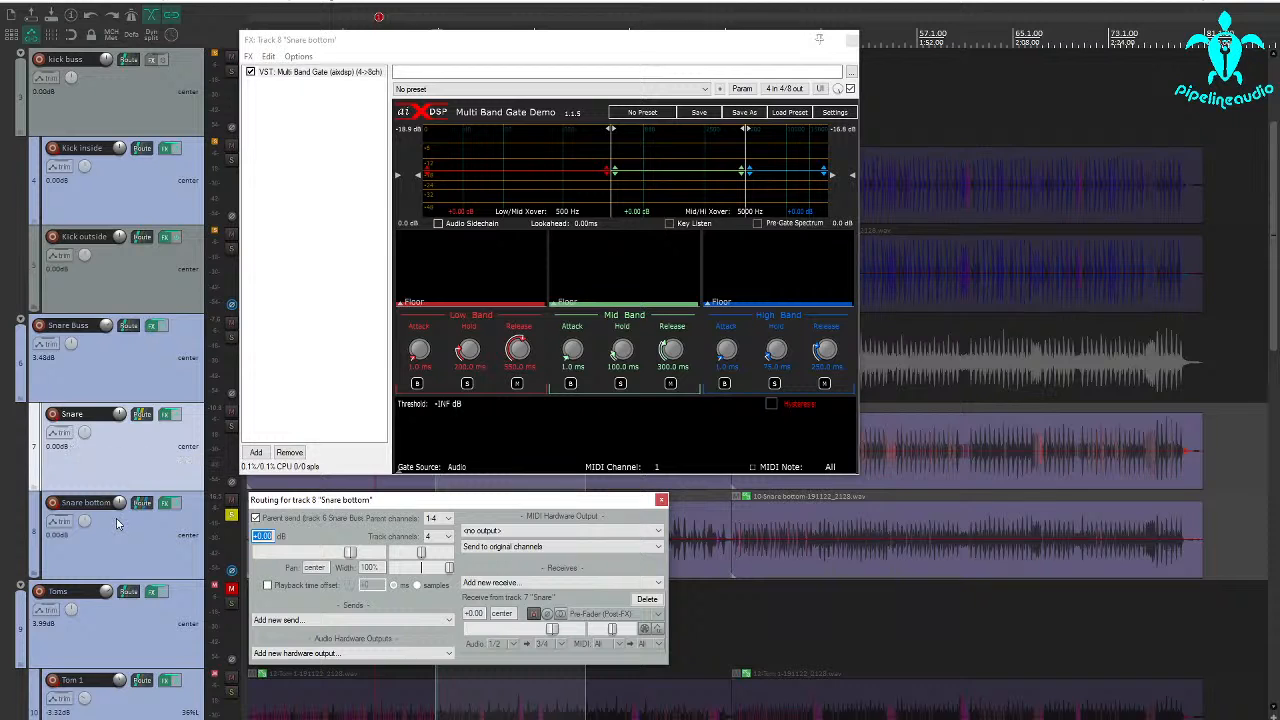
left_click(660, 500)
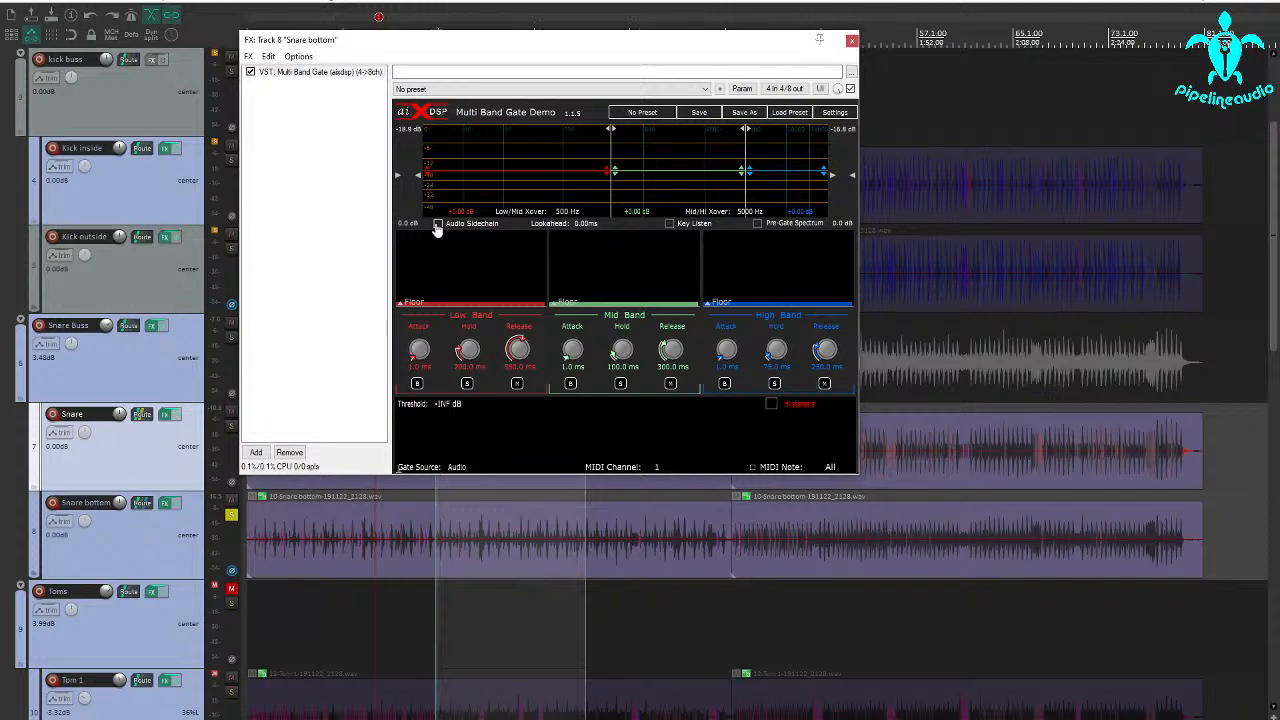
Enable the Snare bottom gate's audio sidechain and set the key high-pass filter to 76 Hz while auditioning the loop with Key Listen.
left_click(670, 224)
left_click(435, 593)
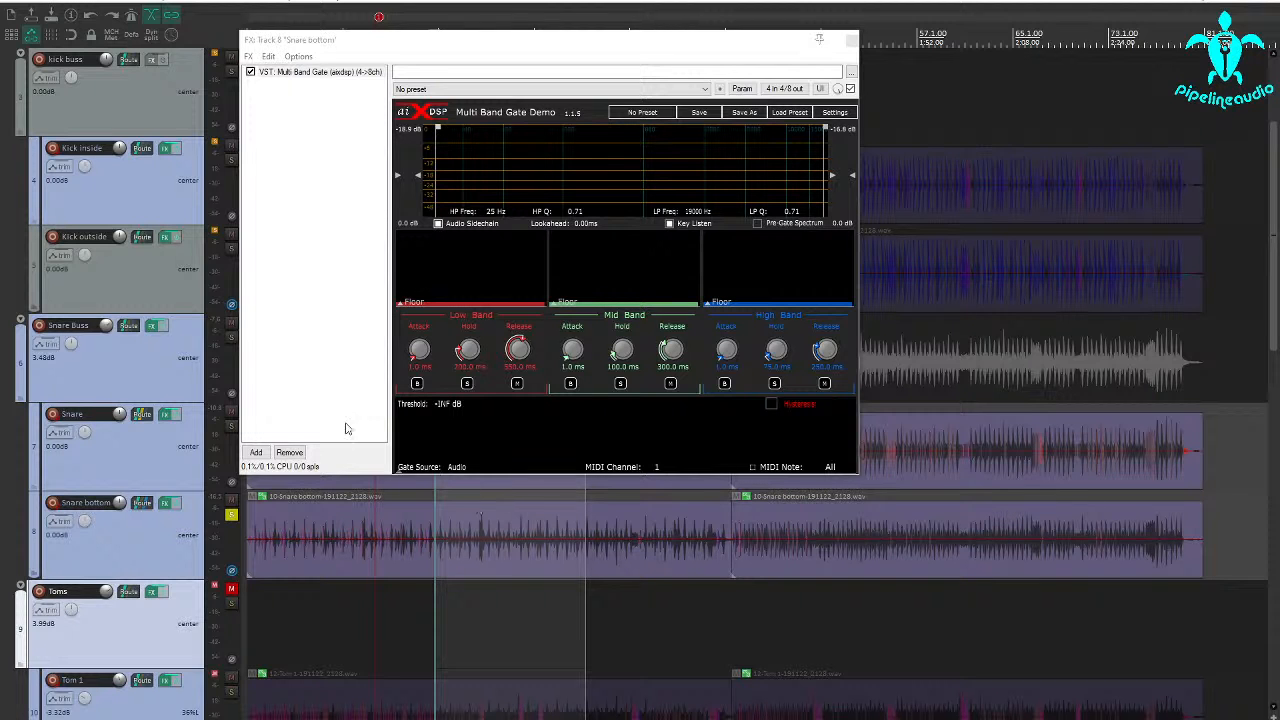
key("space")
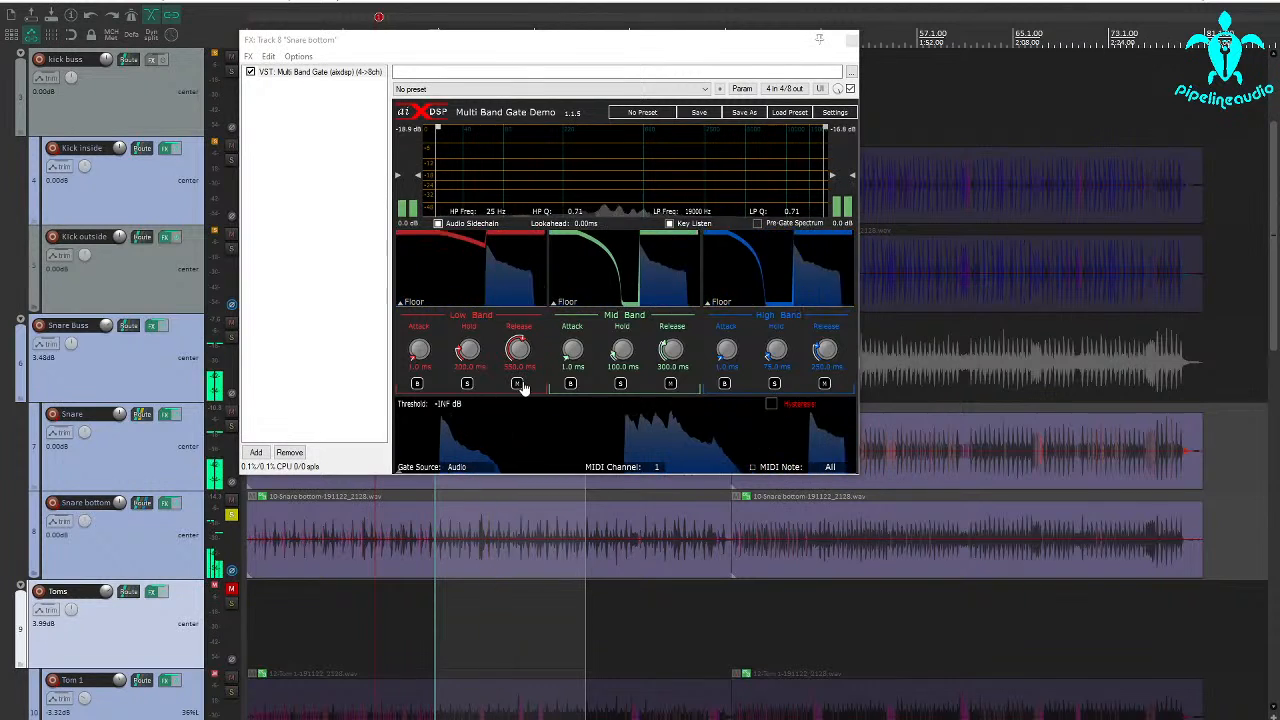
key("space")
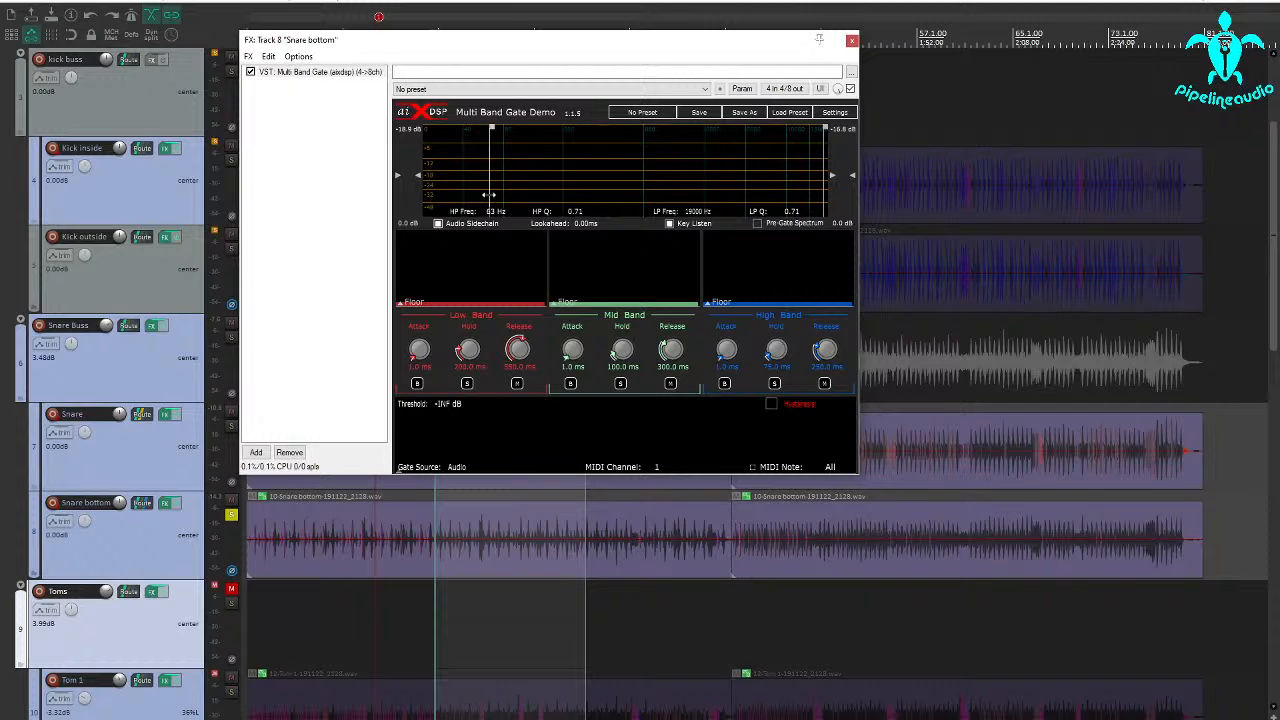
left_click(670, 225)
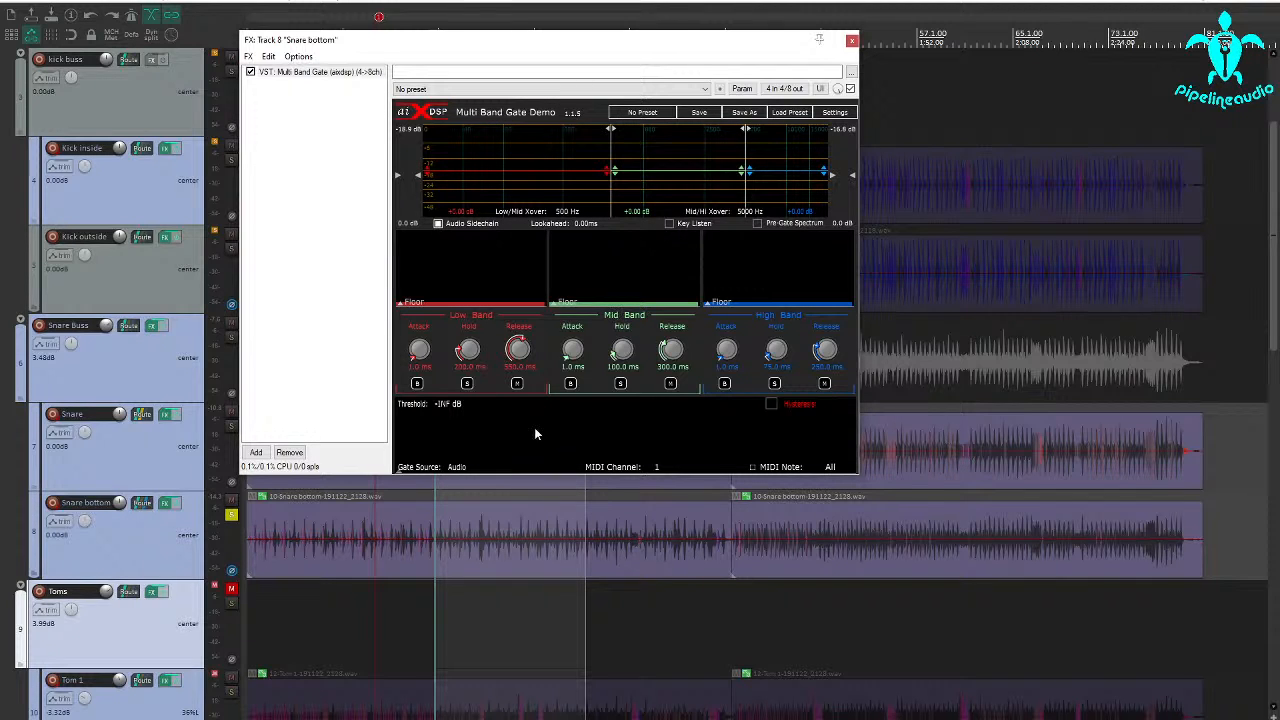
With the loop playing, set the gate's threshold to -37.9 dB, and mute the low band with the low/mid crossover at 460 Hz.
key("space")
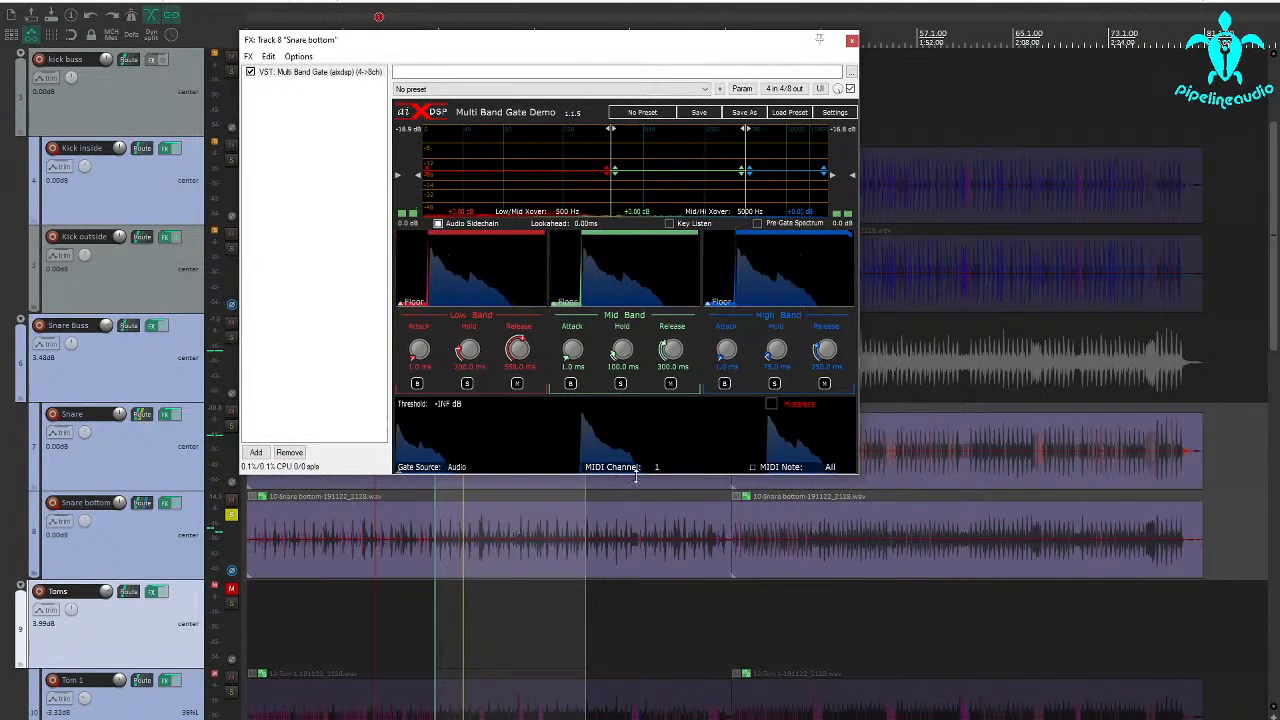
mouse_move(638, 474)
left_mouse_down()
mouse_move(636, 450)
mouse_move(636, 480)
left_mouse_up()
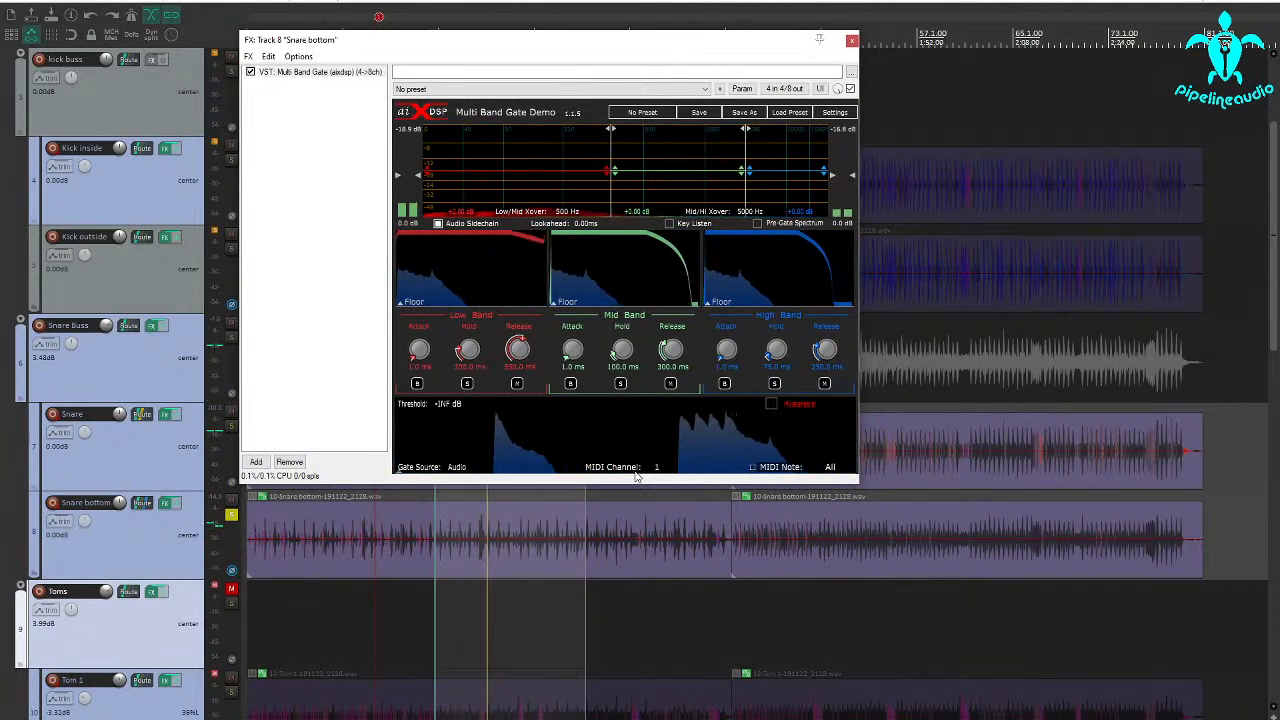
left_click_drag(636, 470, 636, 435)
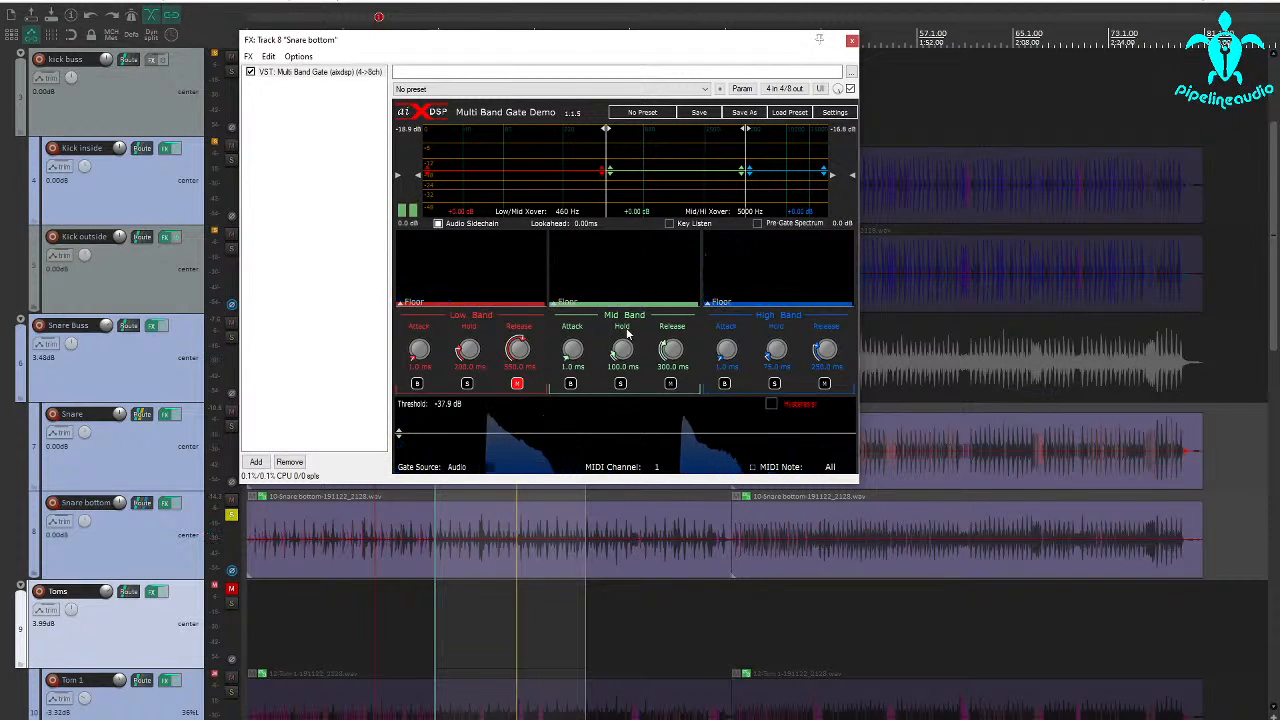
Set the mid band's release to 220 ms, and solo the high band to lengthen its hold to just under 300 ms.
left_click_drag(671, 349, 667, 367)
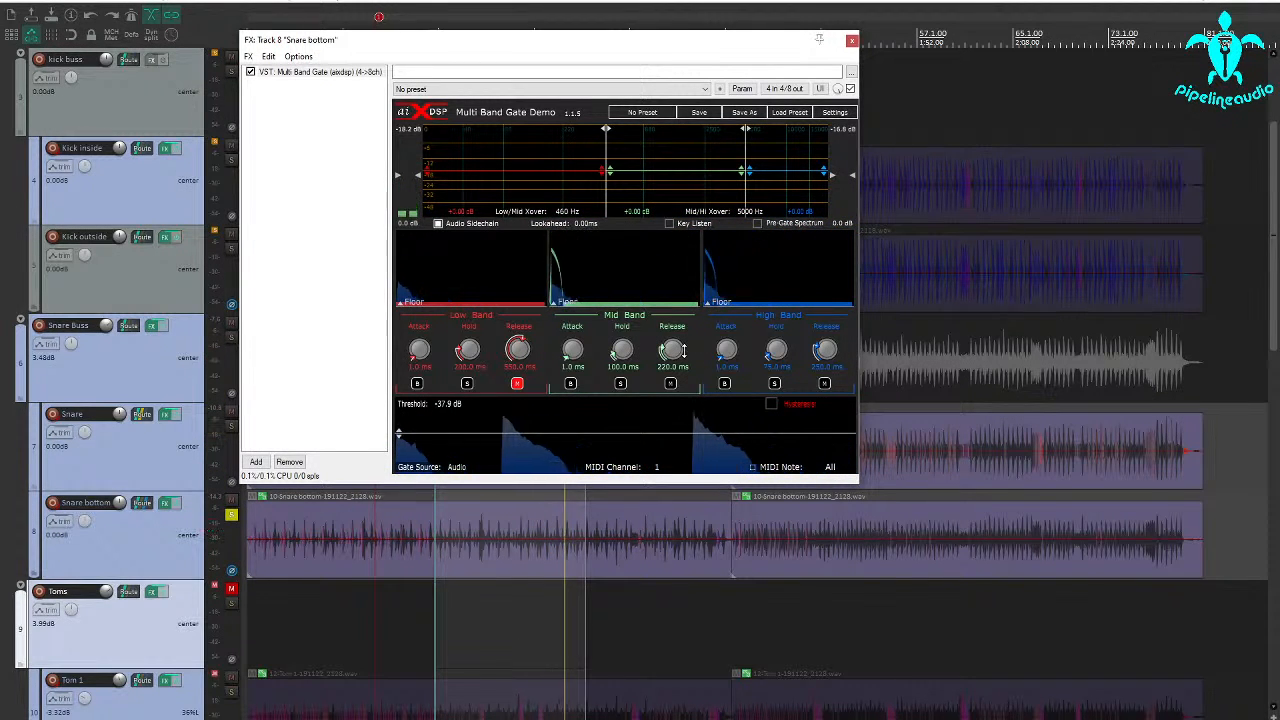
left_click(775, 384)
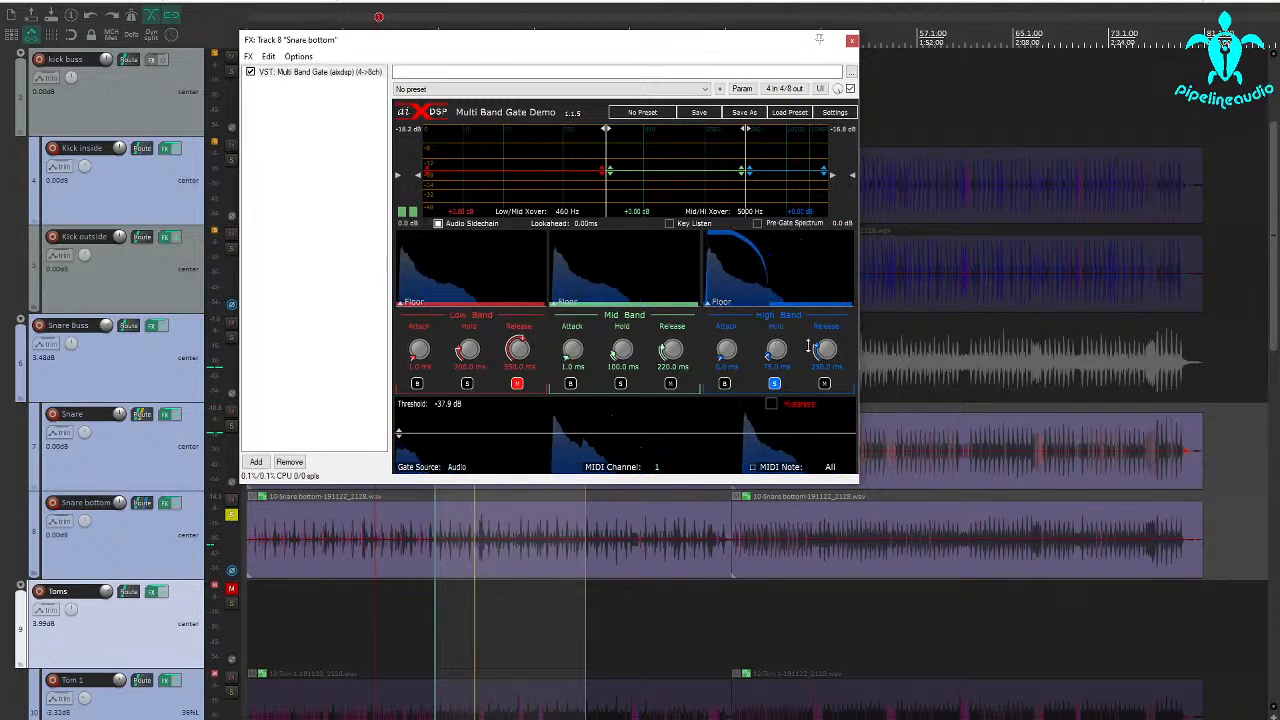
left_click_drag(776, 348, 774, 292)
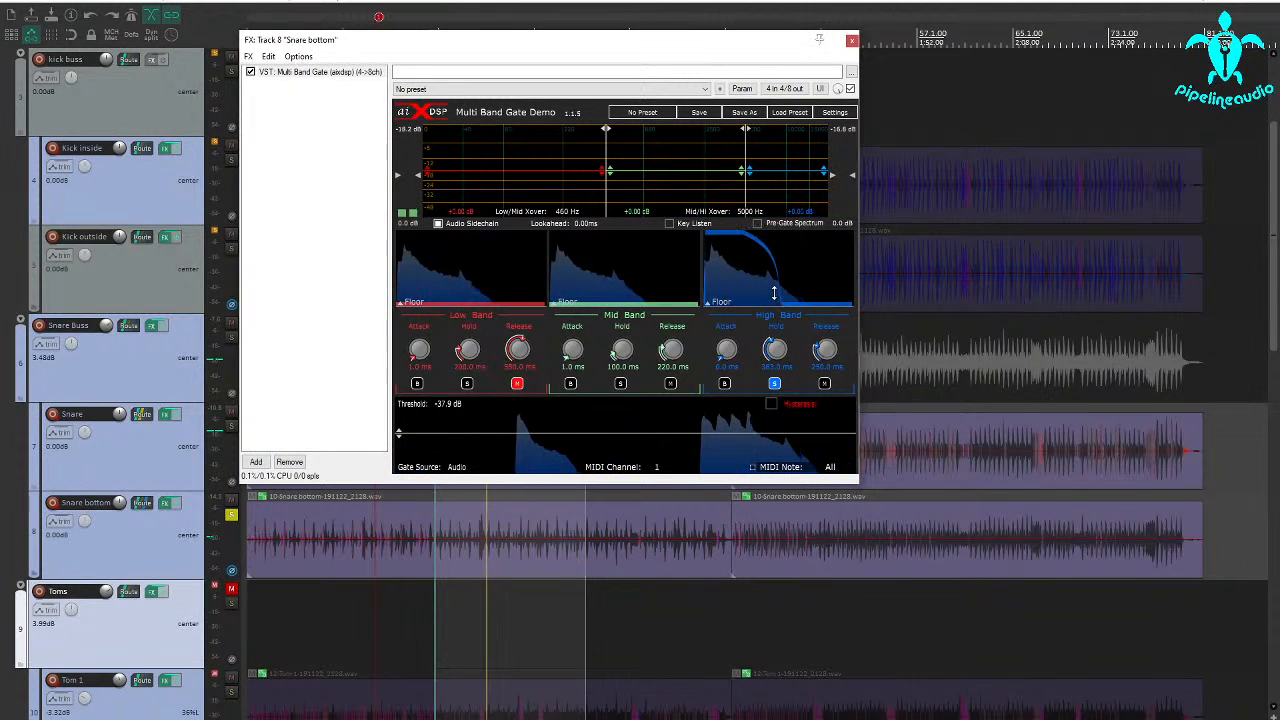
left_click_drag(778, 338, 771, 371)
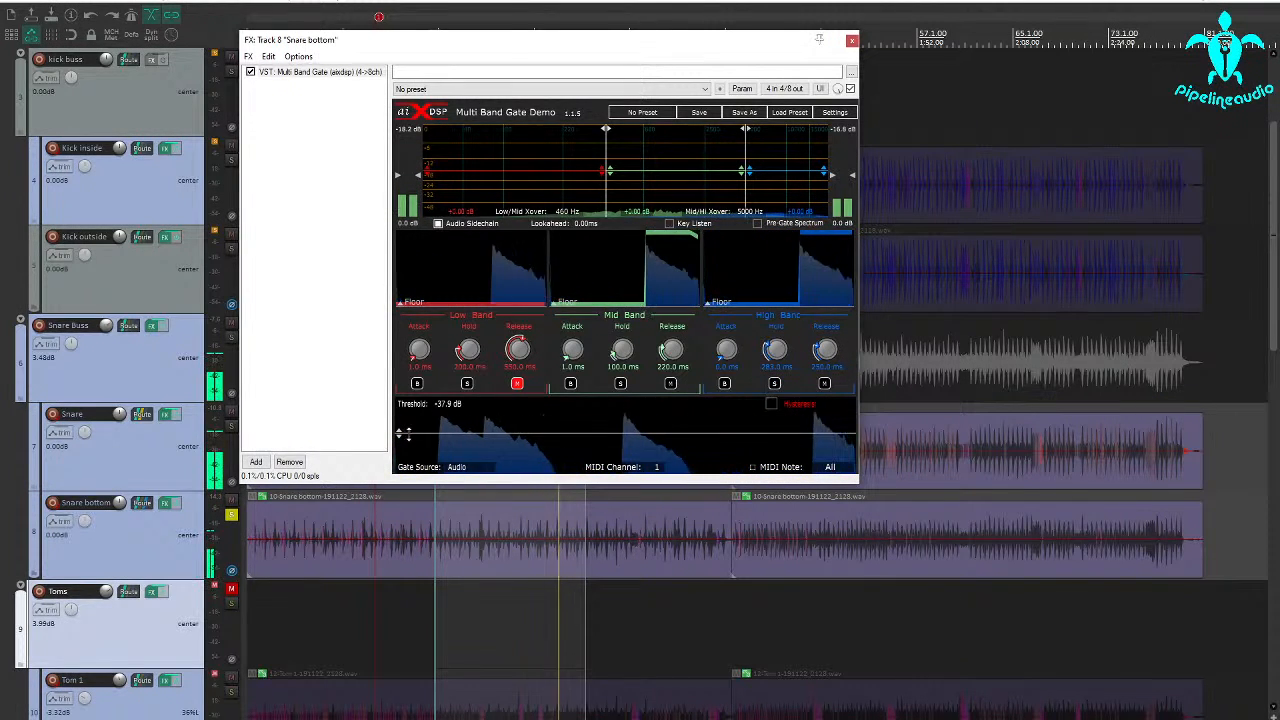
Solo the Snare Buss instead of Snare bottom, and compare the sound with the Snare track muted and unmuted.
left_click(231, 516)
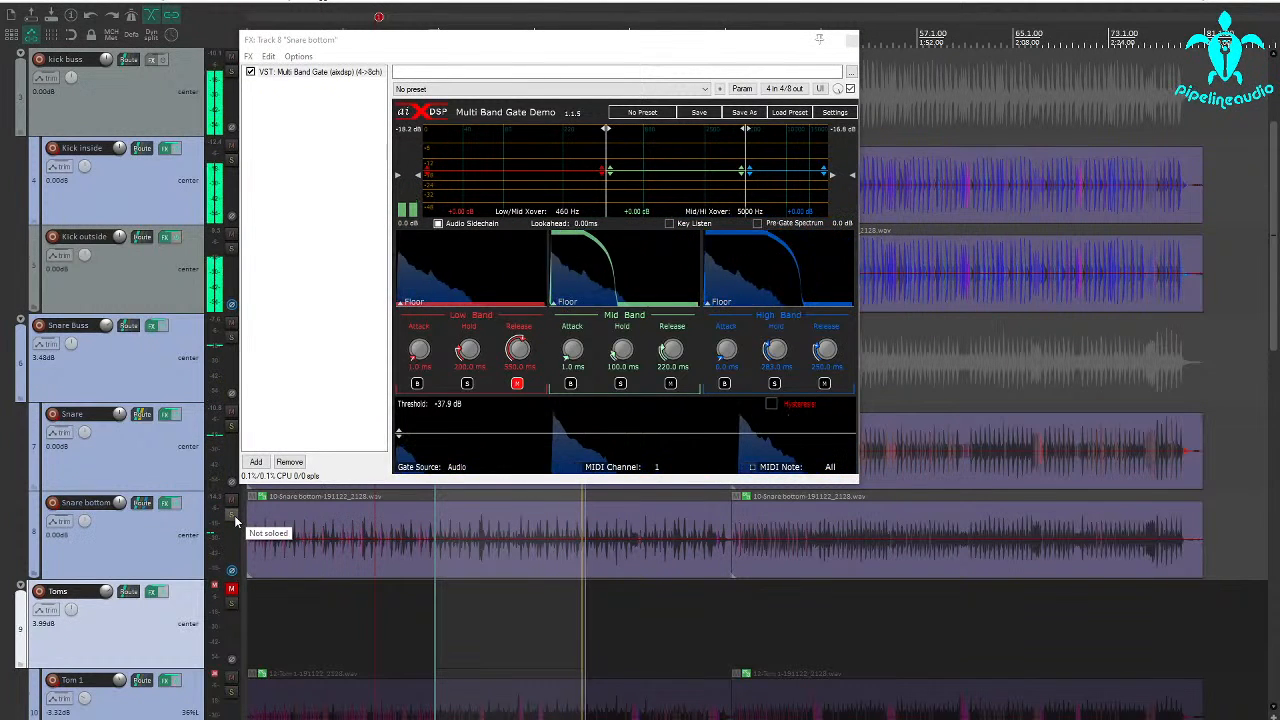
left_click(230, 340)
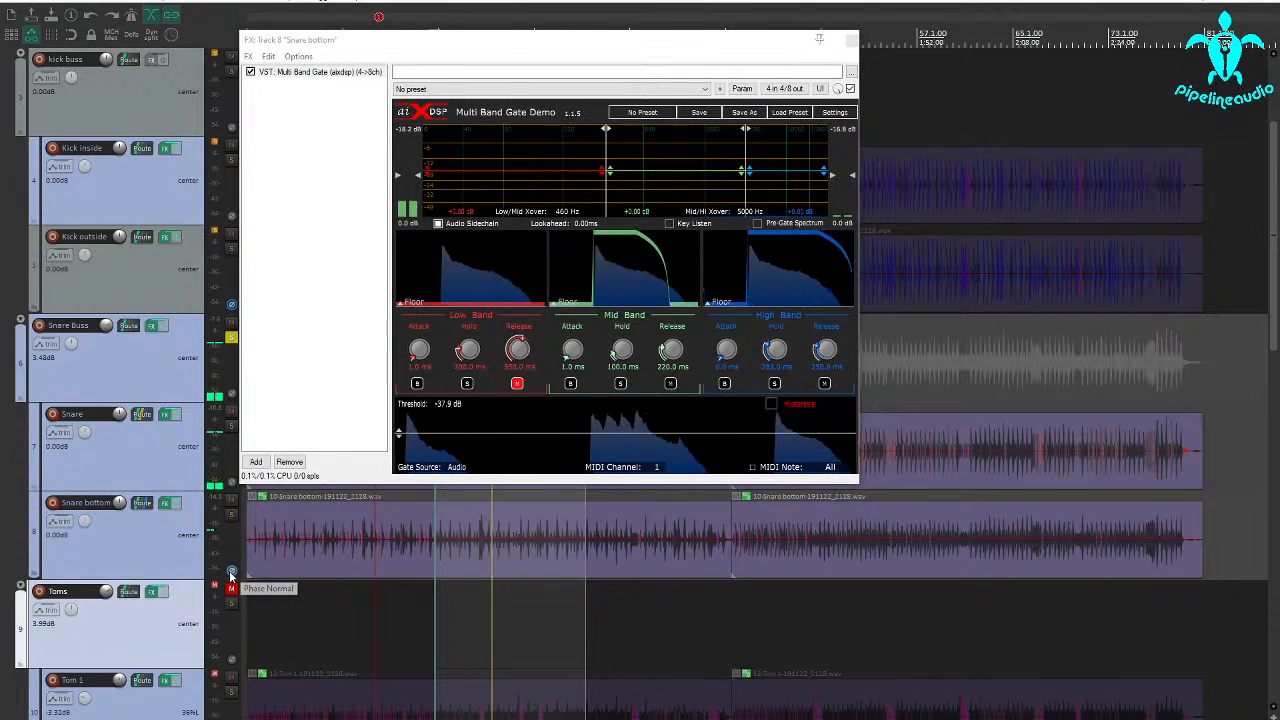
left_click(230, 411)
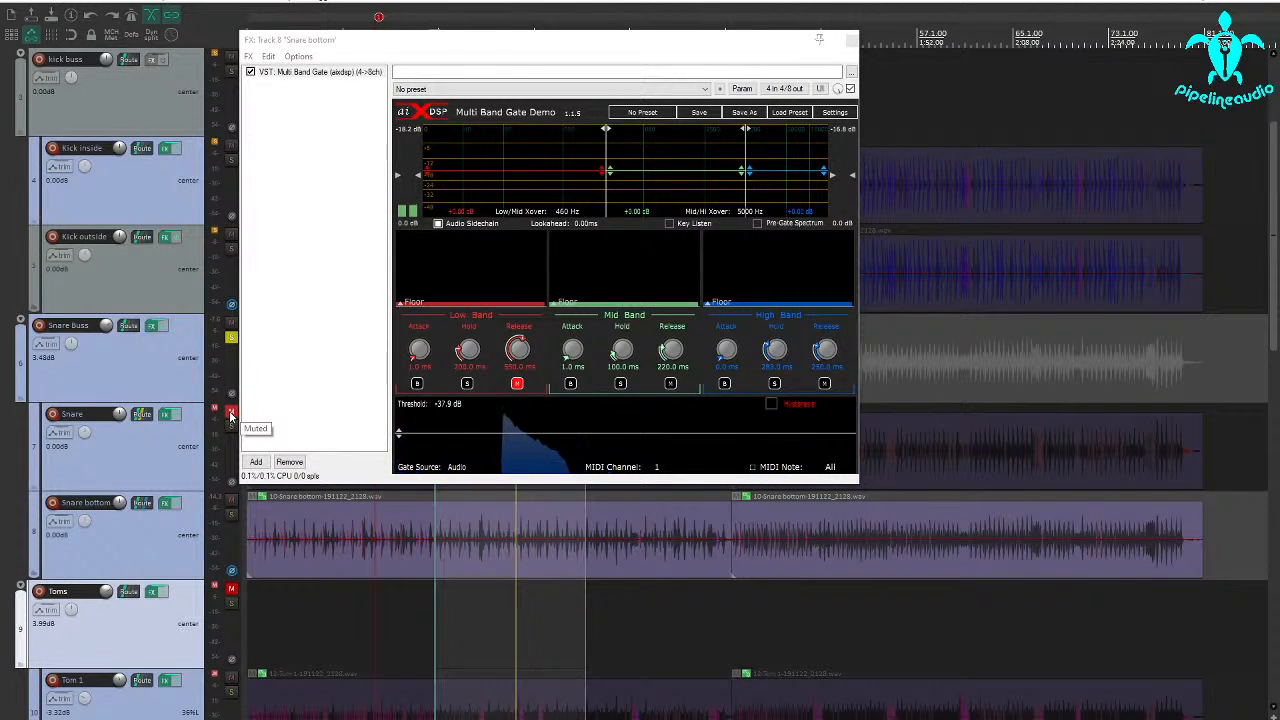
left_click(230, 411)
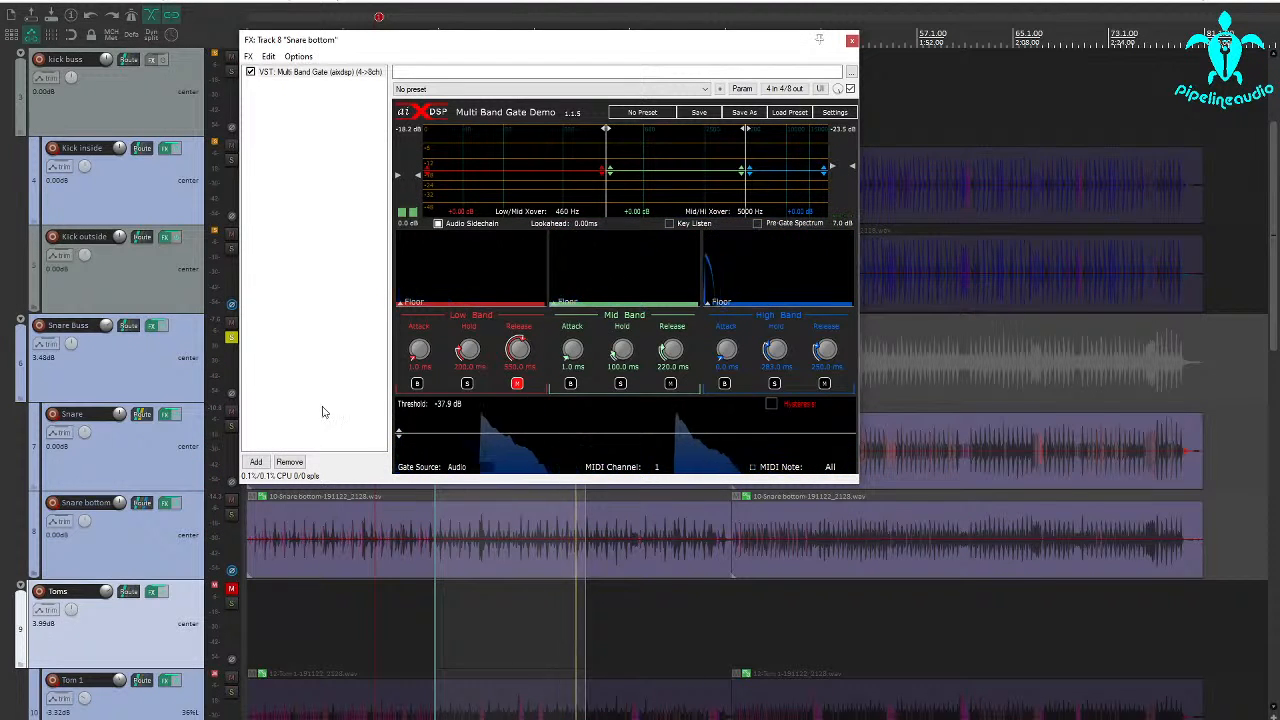
Turn off Snare bottom's phase inversion and lower its track volume to -5.43 dB.
left_click(232, 573)
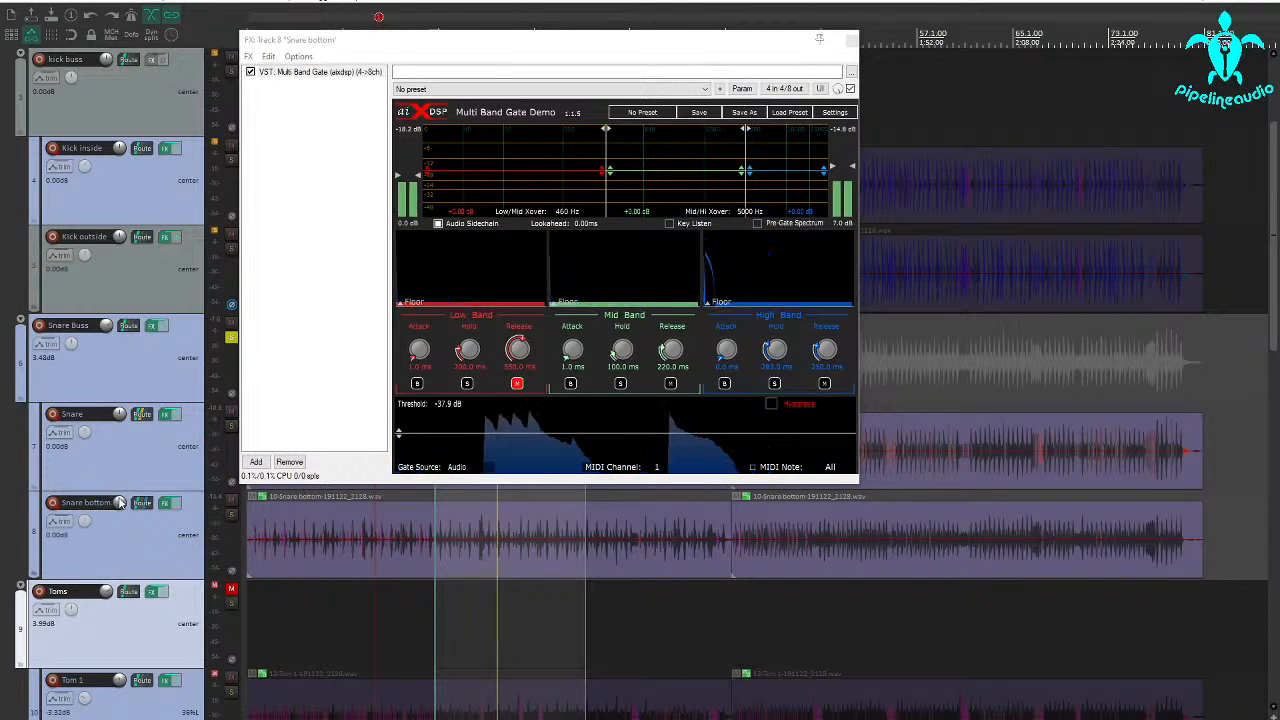
left_click_drag(120, 505, 120, 522)
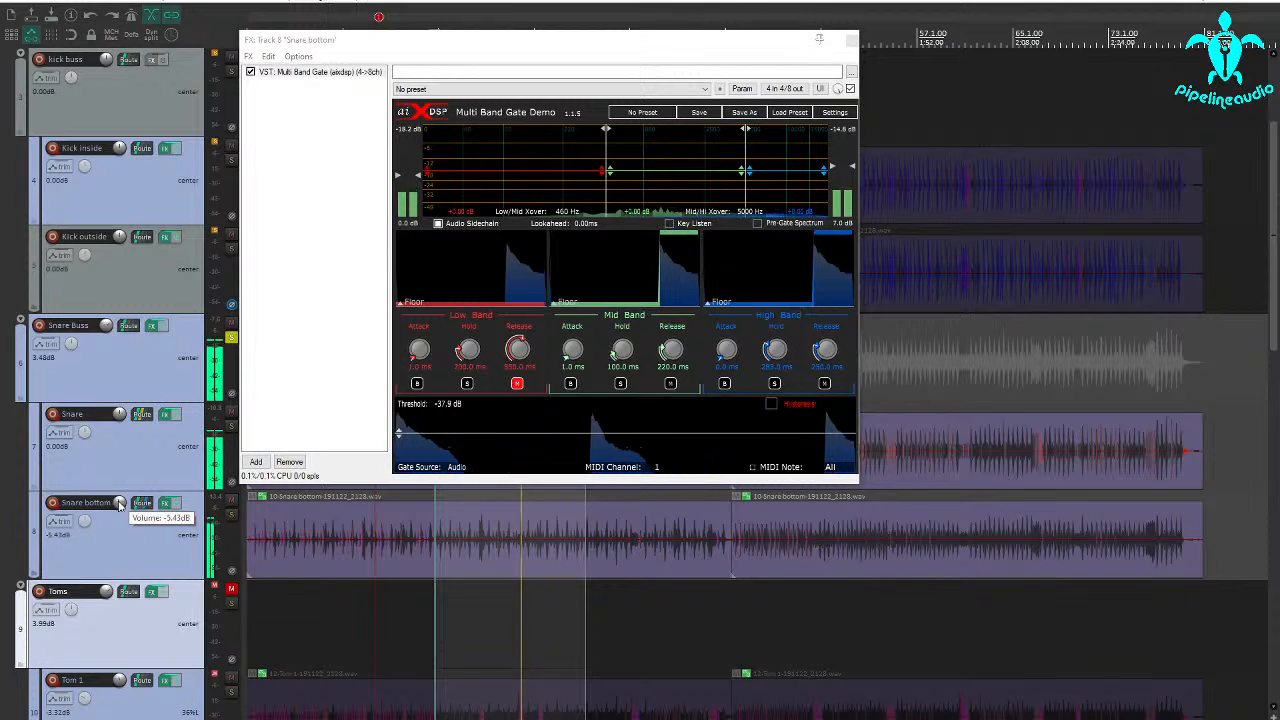
Check the XCTR settings on the Snare Buss, then unsolo the buss and close Snare bottom's gate window.
left_click(153, 328)
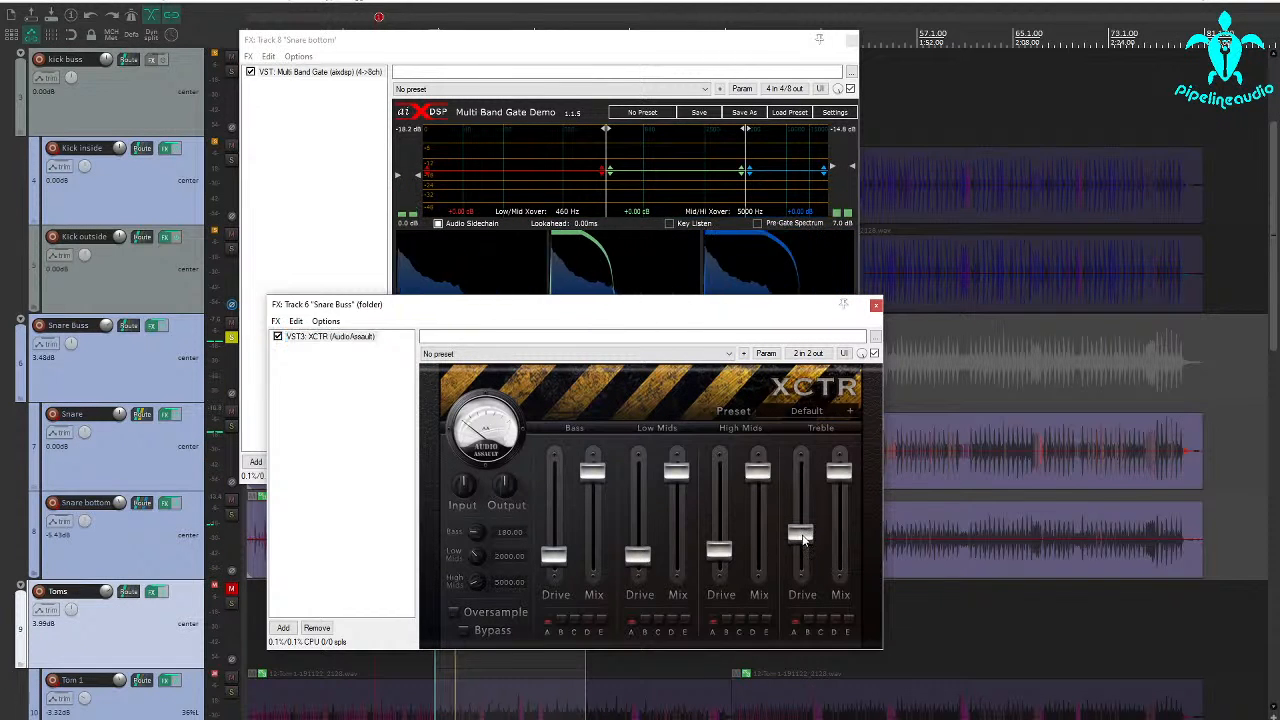
left_click(875, 307)
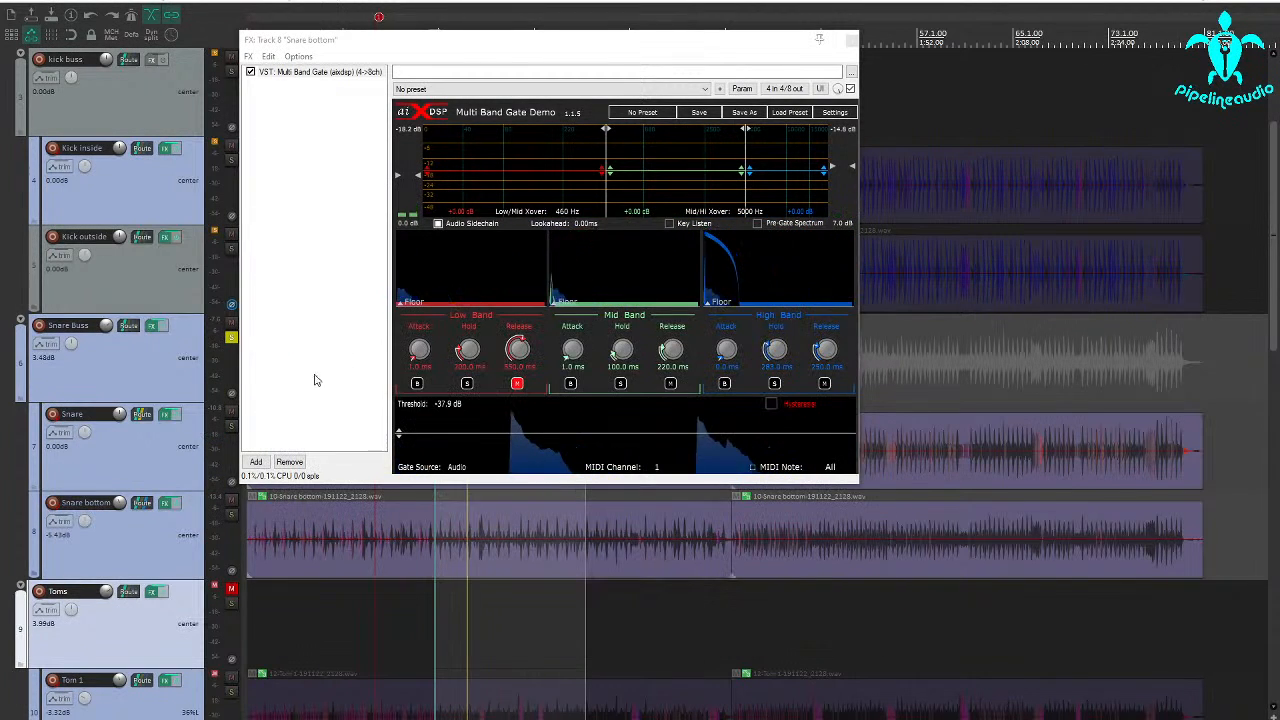
left_click(230, 340)
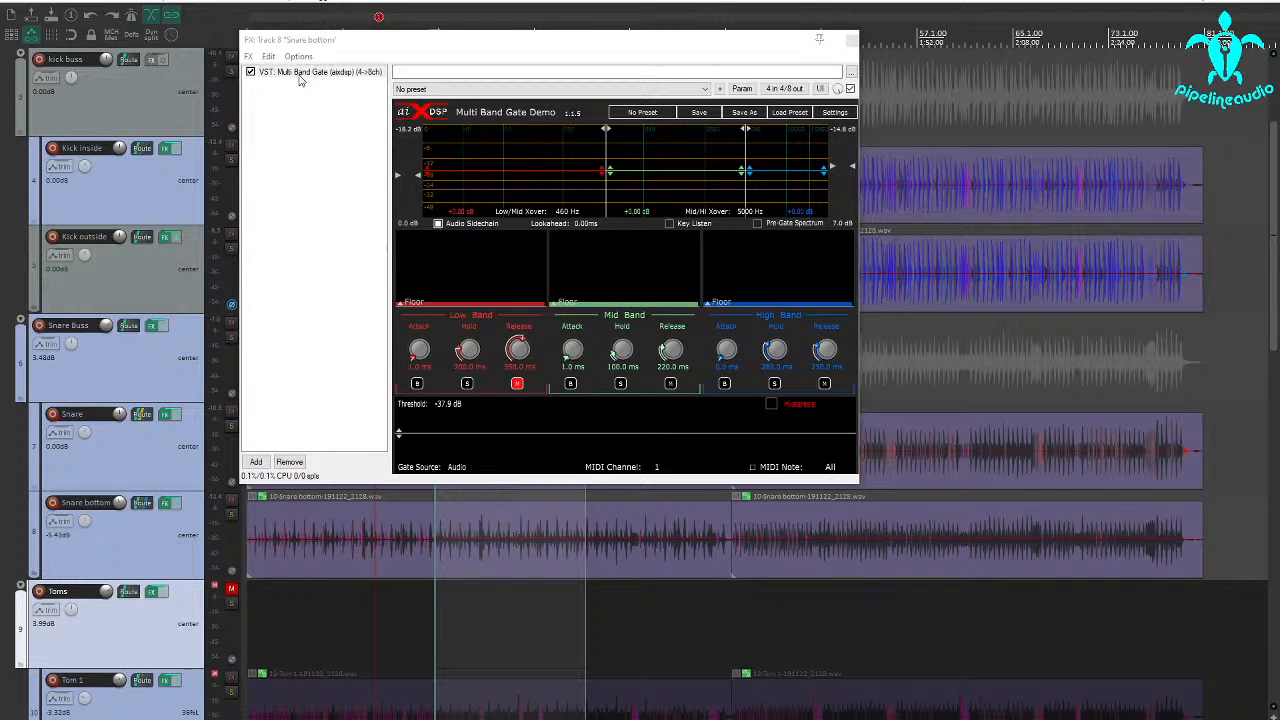
left_click(852, 41)
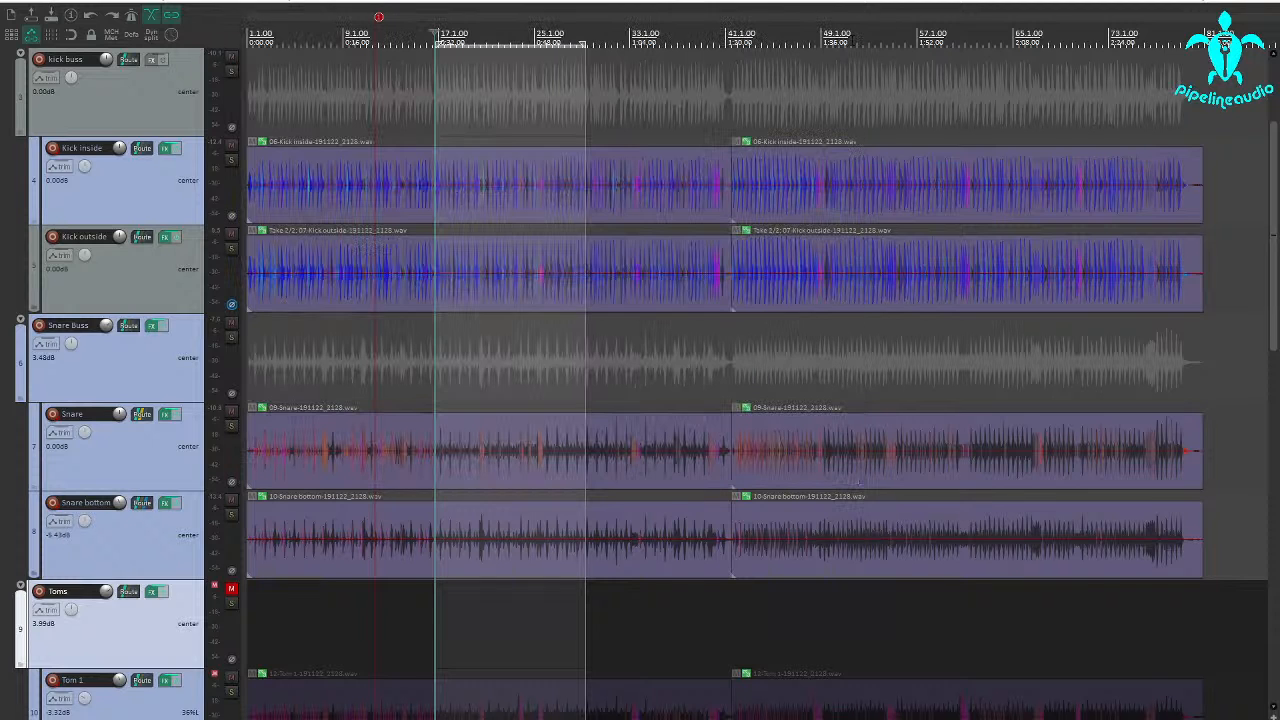
Add the IC Intuition Compressor to the Snare Buss and place it before XCTR in the effects chain.
left_click(150, 328)
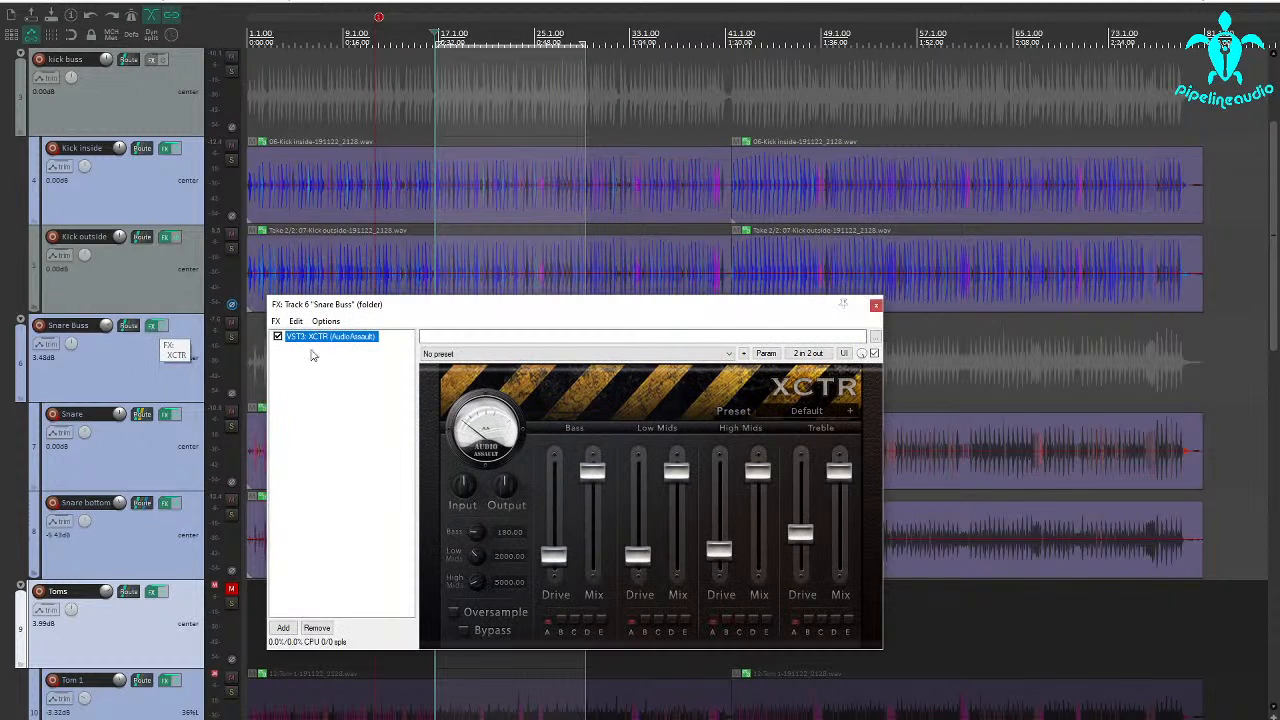
left_click(285, 628)
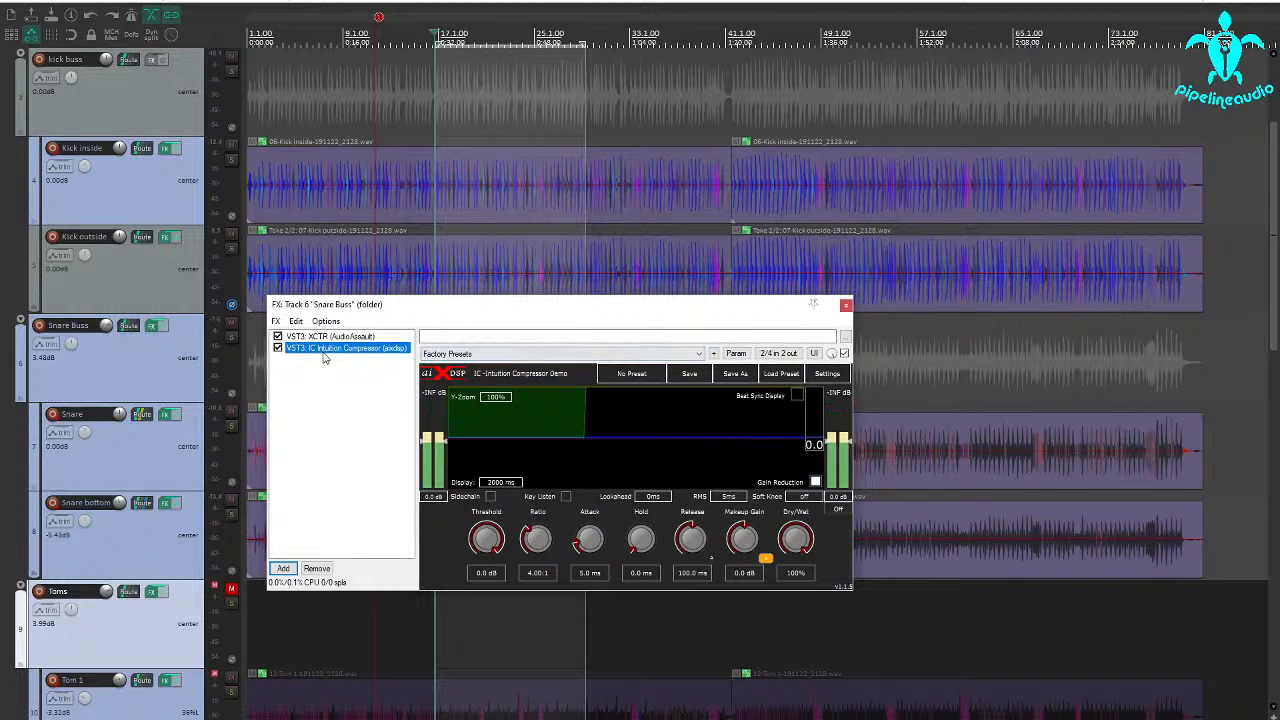
left_click_drag(323, 352, 322, 335)
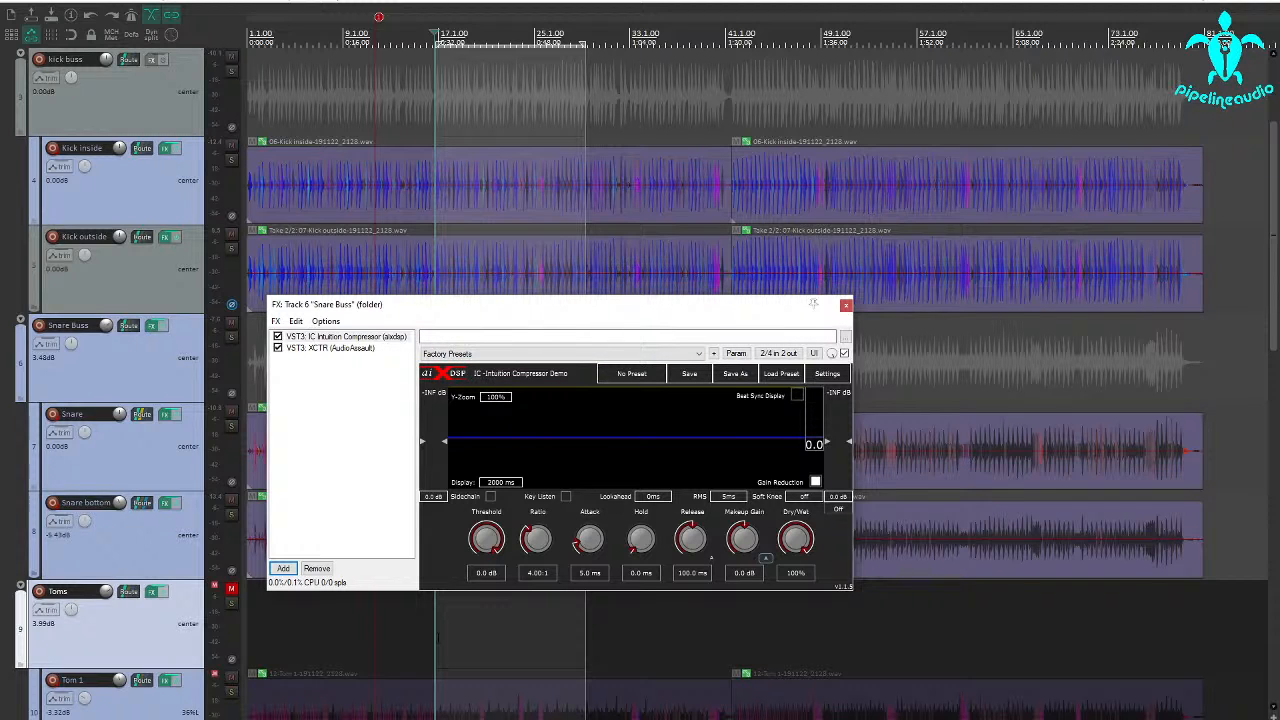
Play the loop and lower Snare bottom's track volume to -8.88 dB.
key("space")
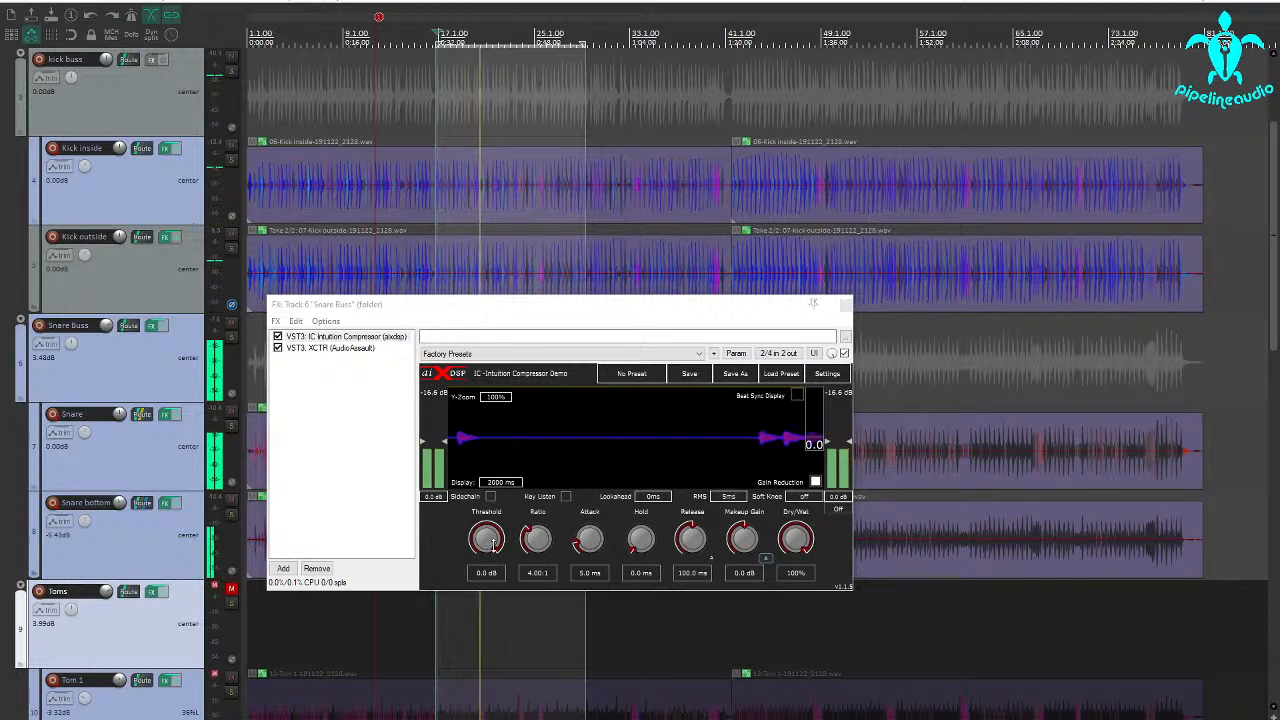
left_click_drag(120, 503, 120, 514)
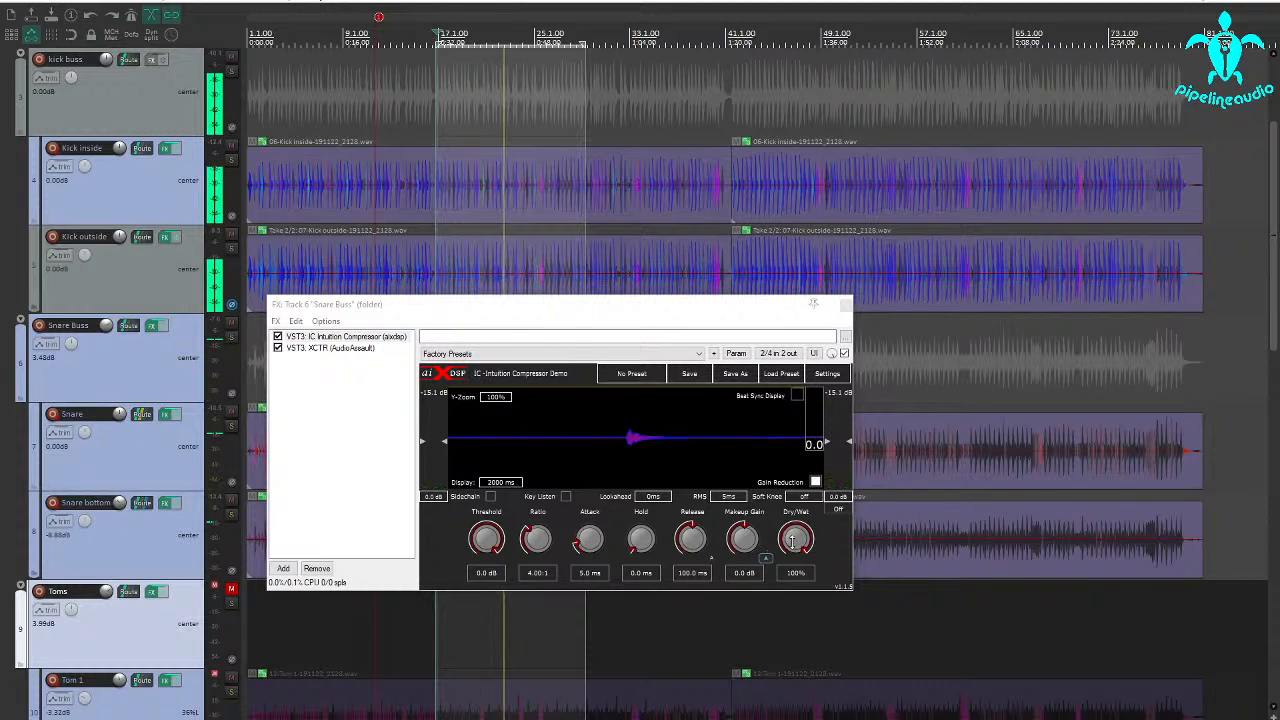
Switch the Snare Buss compressor from RMS to peak detection, with an 18.5 ms attack and a 256.7 ms release.
left_click(729, 500)
left_click(742, 598)
left_click_drag(581, 538, 580, 518)
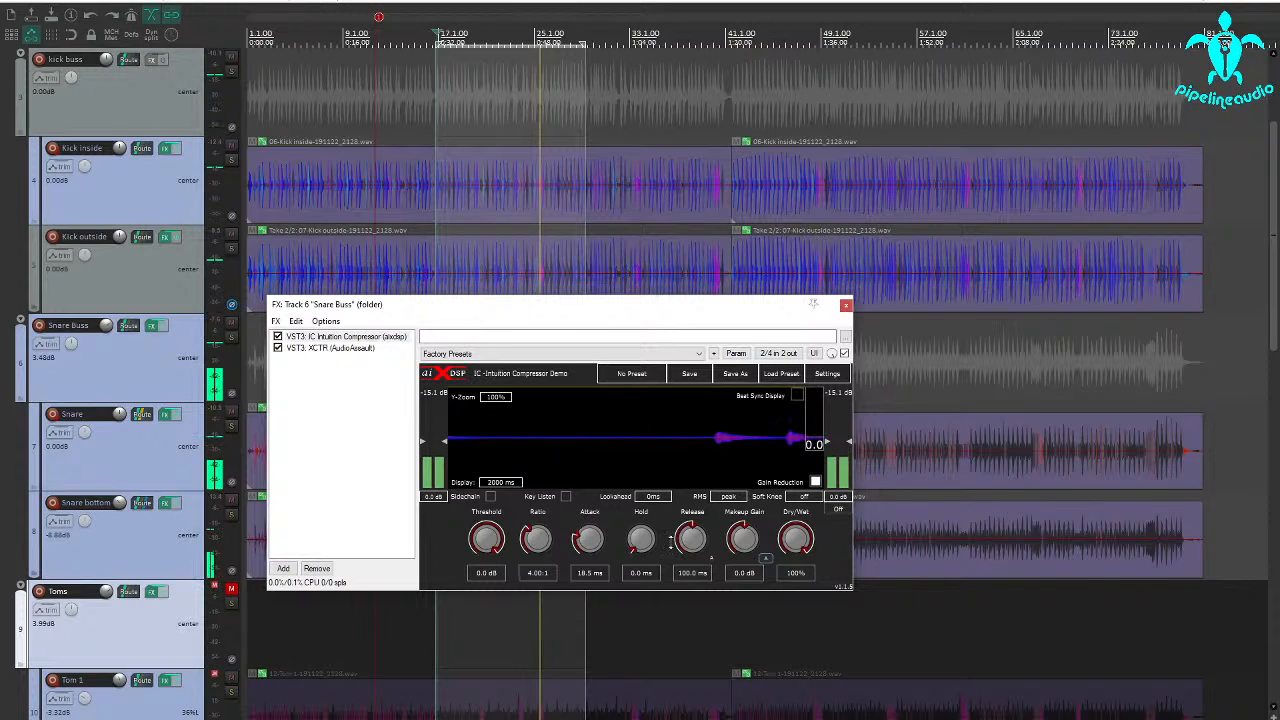
left_click_drag(690, 538, 690, 511)
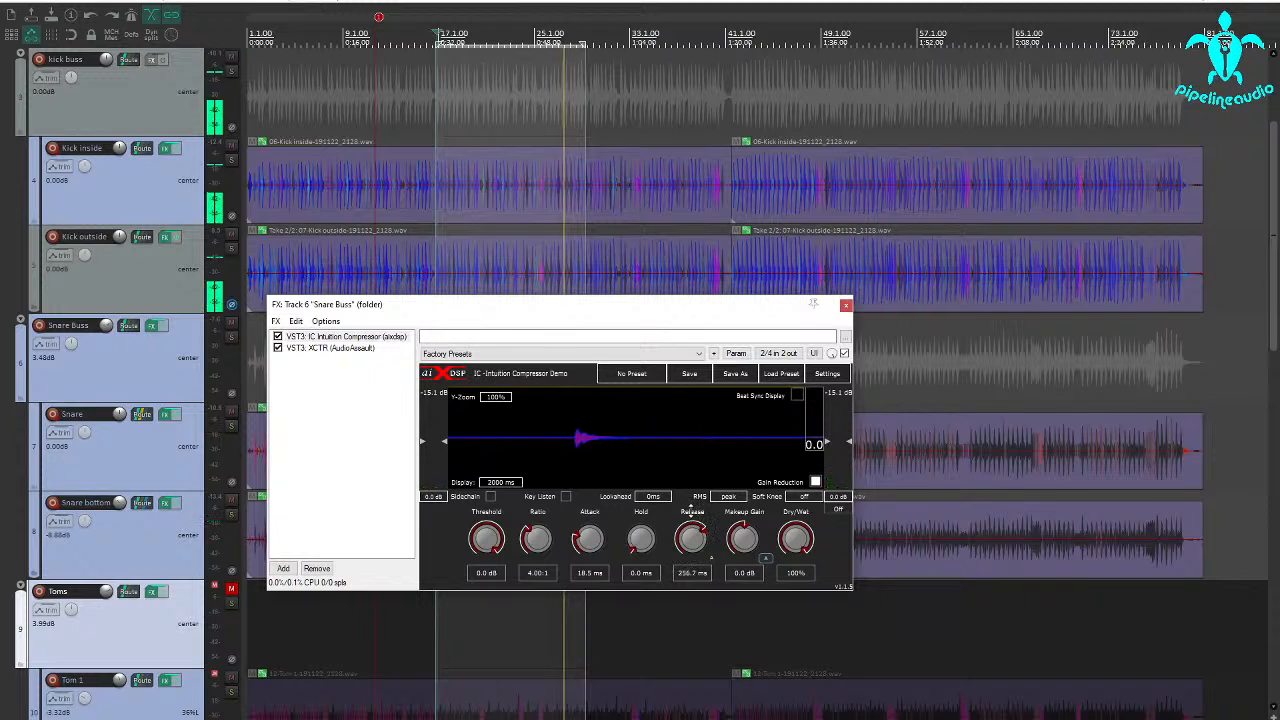
Set the Snare Buss compressor's threshold to -38.4 dB and its makeup gain to 4.9 dB.
left_click_drag(487, 538, 490, 593)
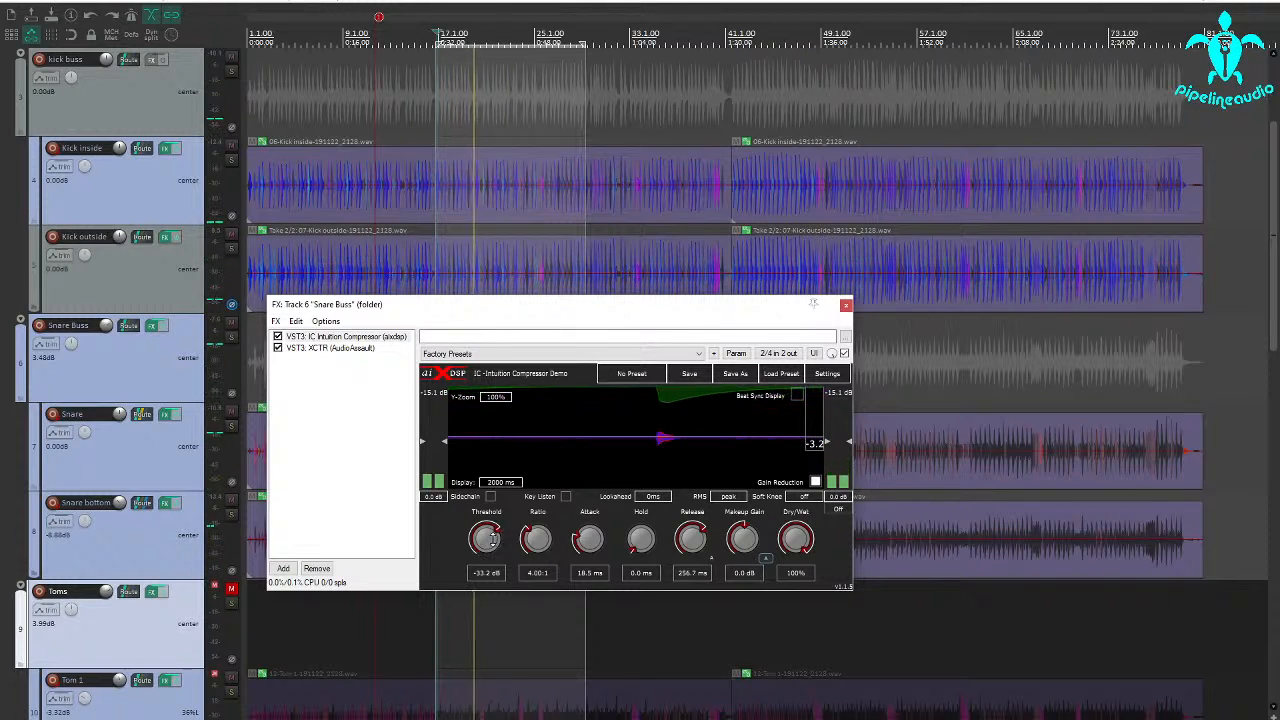
left_click_drag(493, 539, 488, 547)
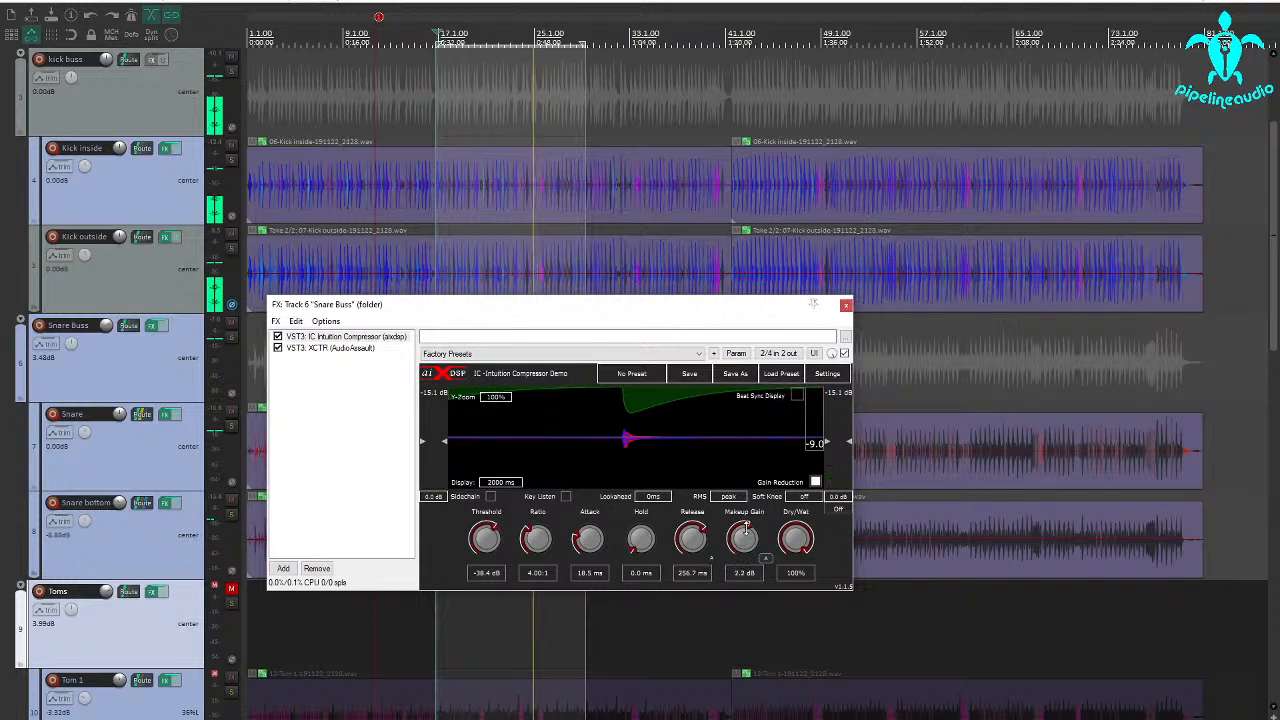
left_click_drag(742, 538, 747, 513)
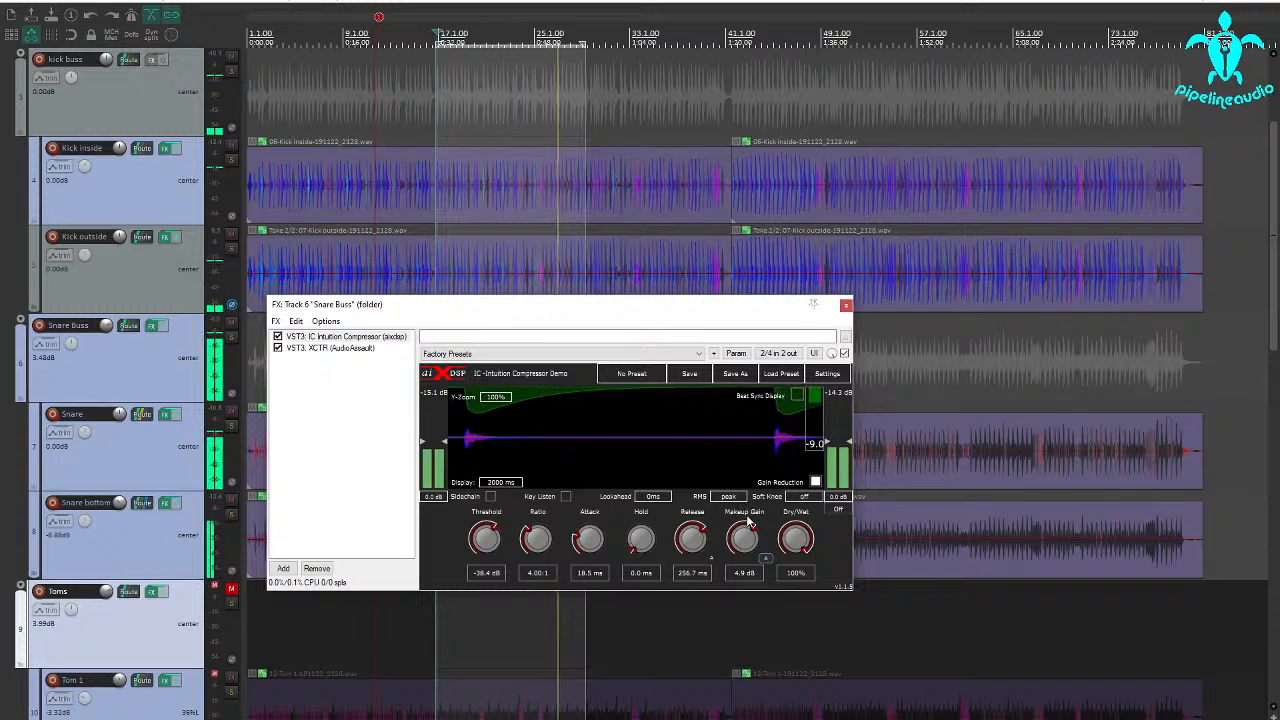
Slightly reduce the High Mids and Treble drive in the Snare Buss's XCTR effect.
left_click(328, 348)
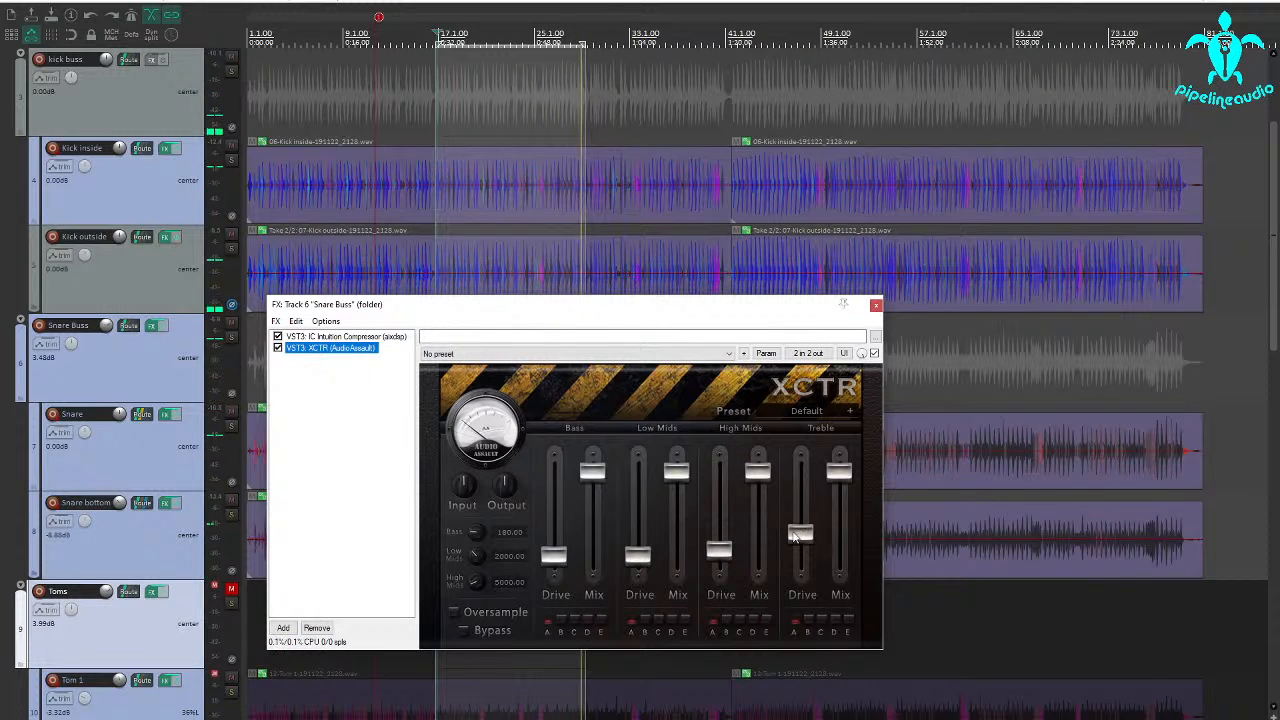
mouse_move(720, 551)
left_mouse_down()
mouse_move(716, 540)
mouse_move(716, 555)
left_mouse_up()
left_click_drag(800, 533, 800, 537)
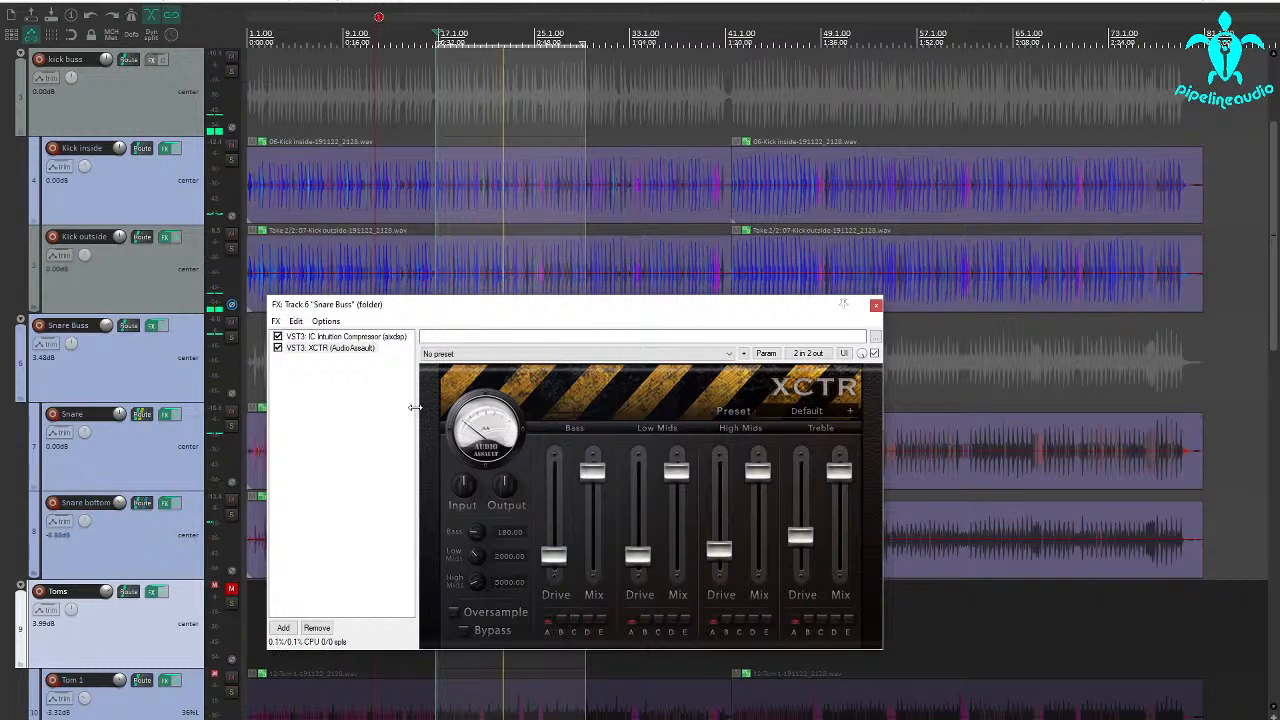
Select Snare and Snare bottom, compare the mix with their effects bypassed and enabled, then close the effects window and stop playback.
left_click(160, 455)
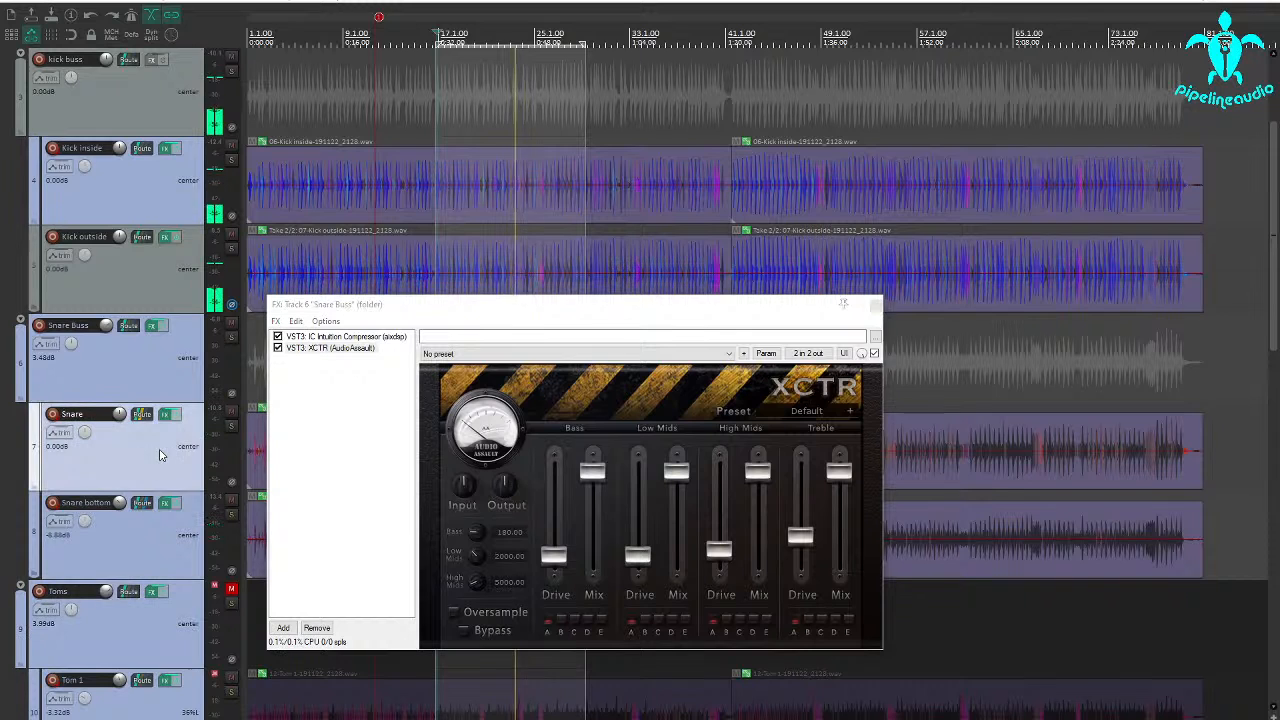
left_click(148, 536, "ctrl")
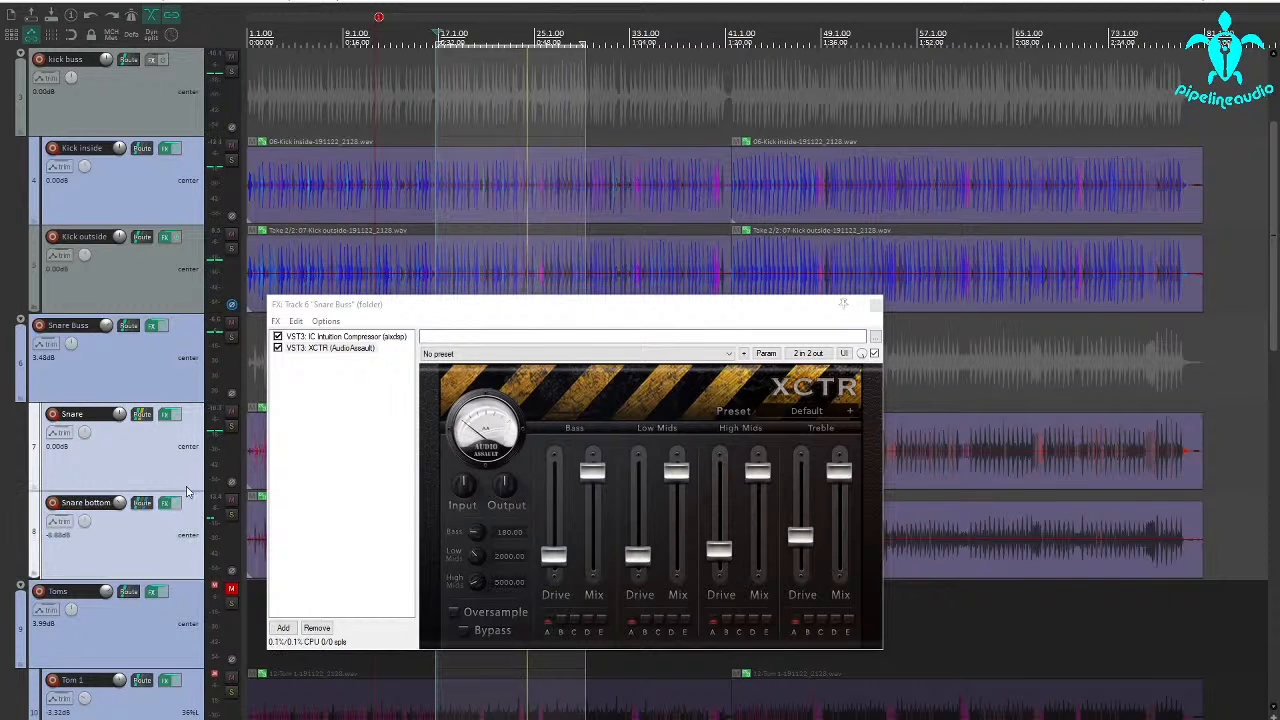
left_click(178, 506)
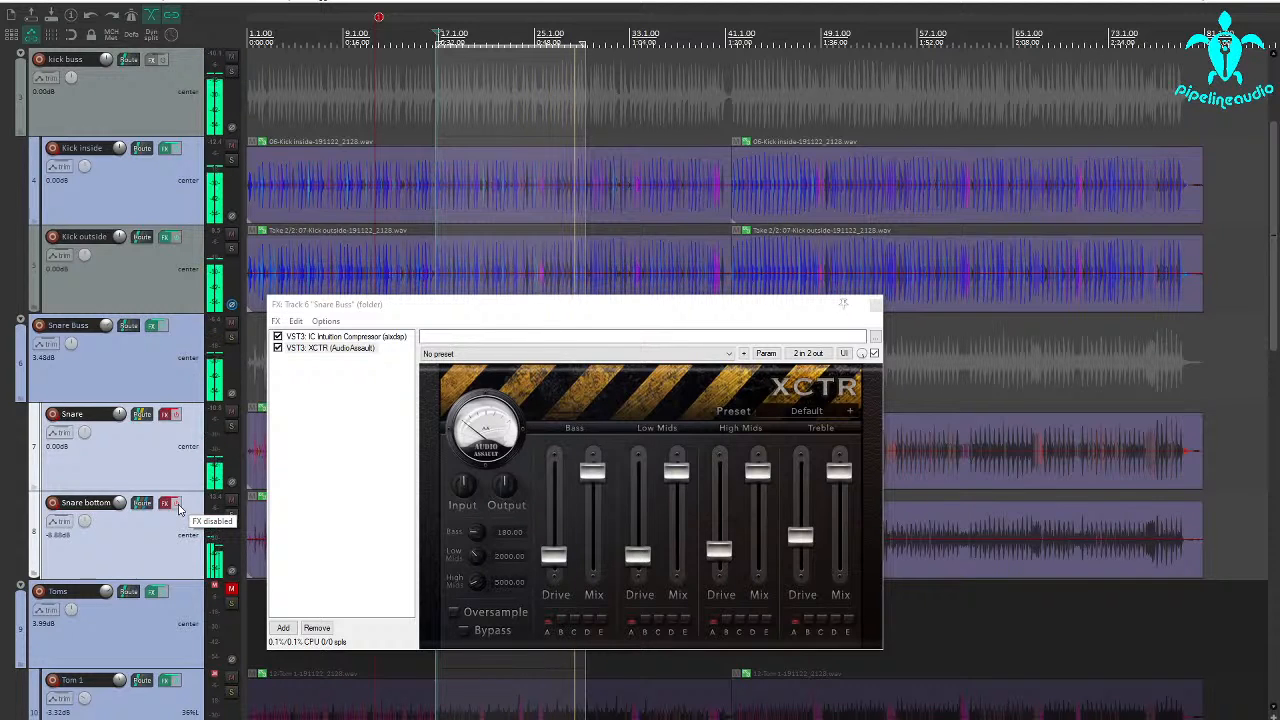
left_click(176, 505)
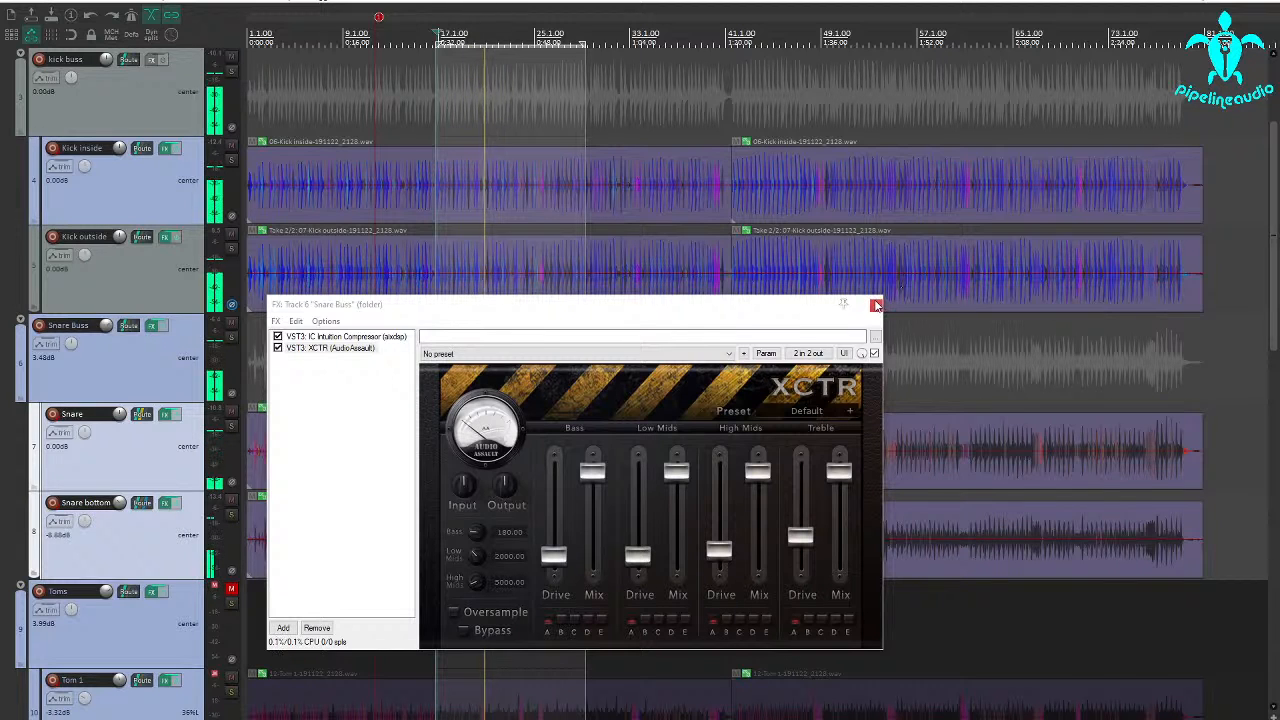
left_click(875, 303)
key("space")
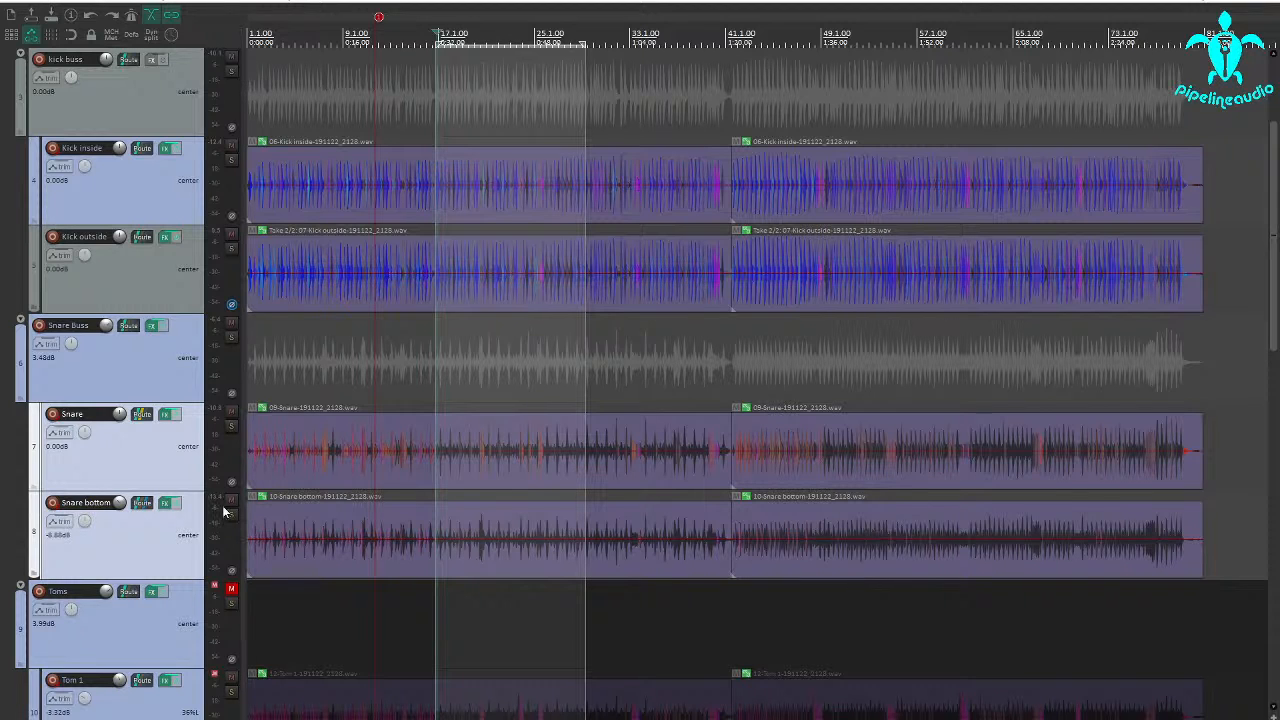
Solo the Snare Buss and compare its sound with the Snare and Snare bottom effects bypassed and enabled.
left_click(233, 339)
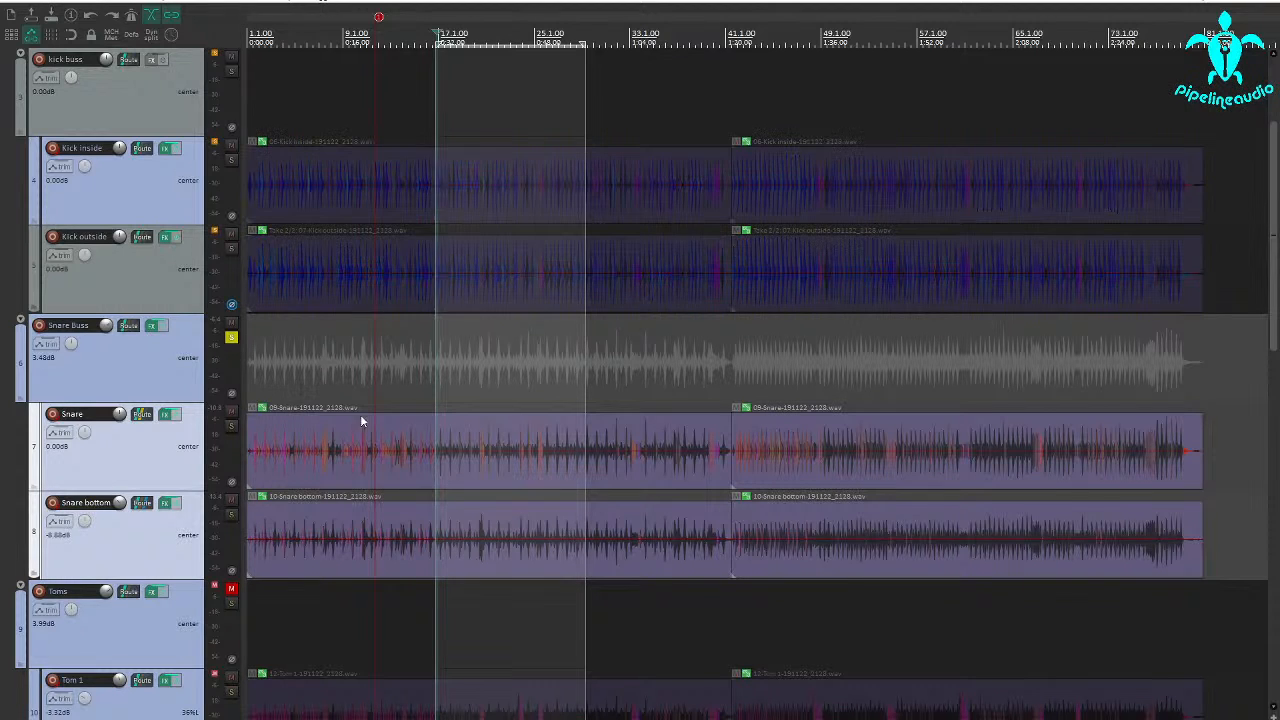
key("space")
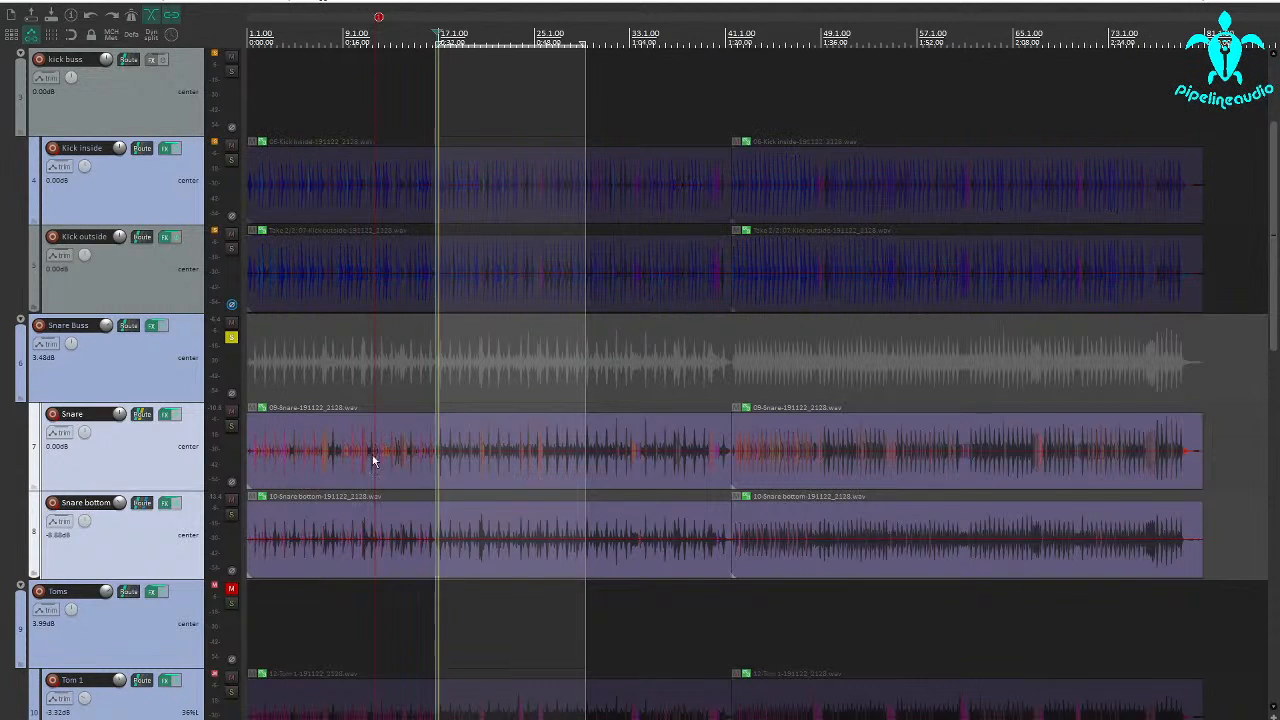
left_click(176, 413)
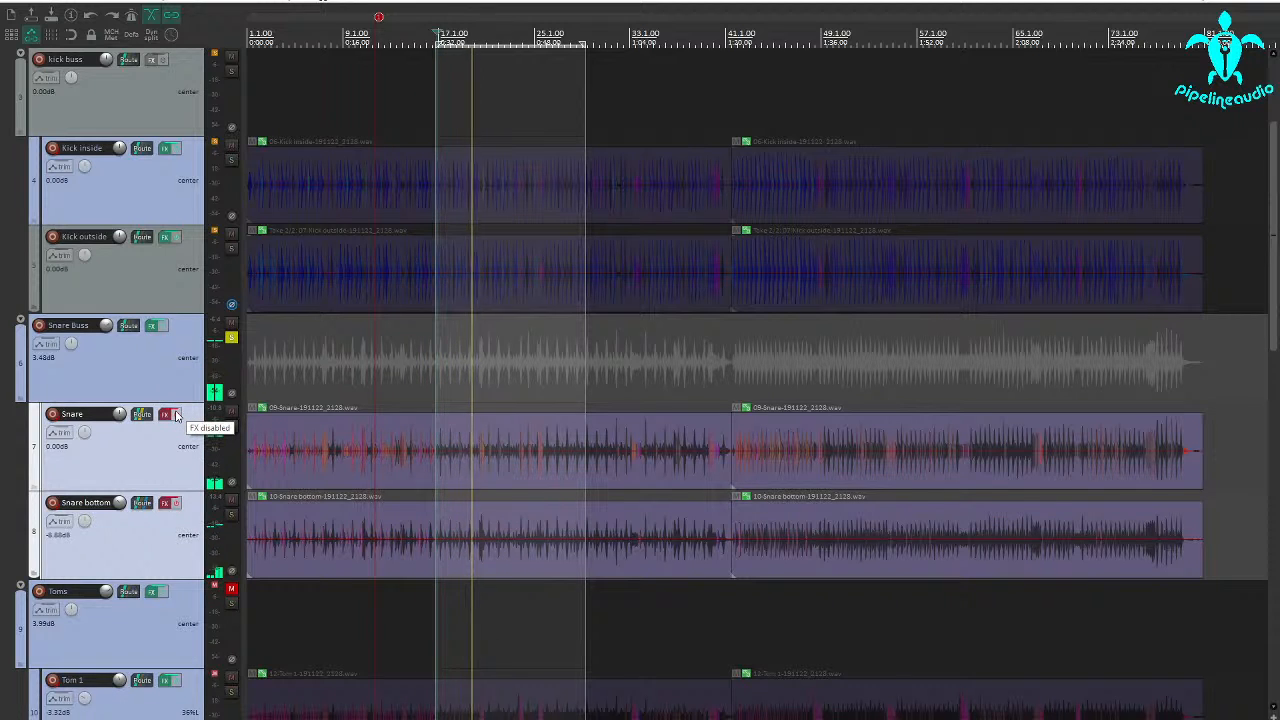
left_click(176, 415)
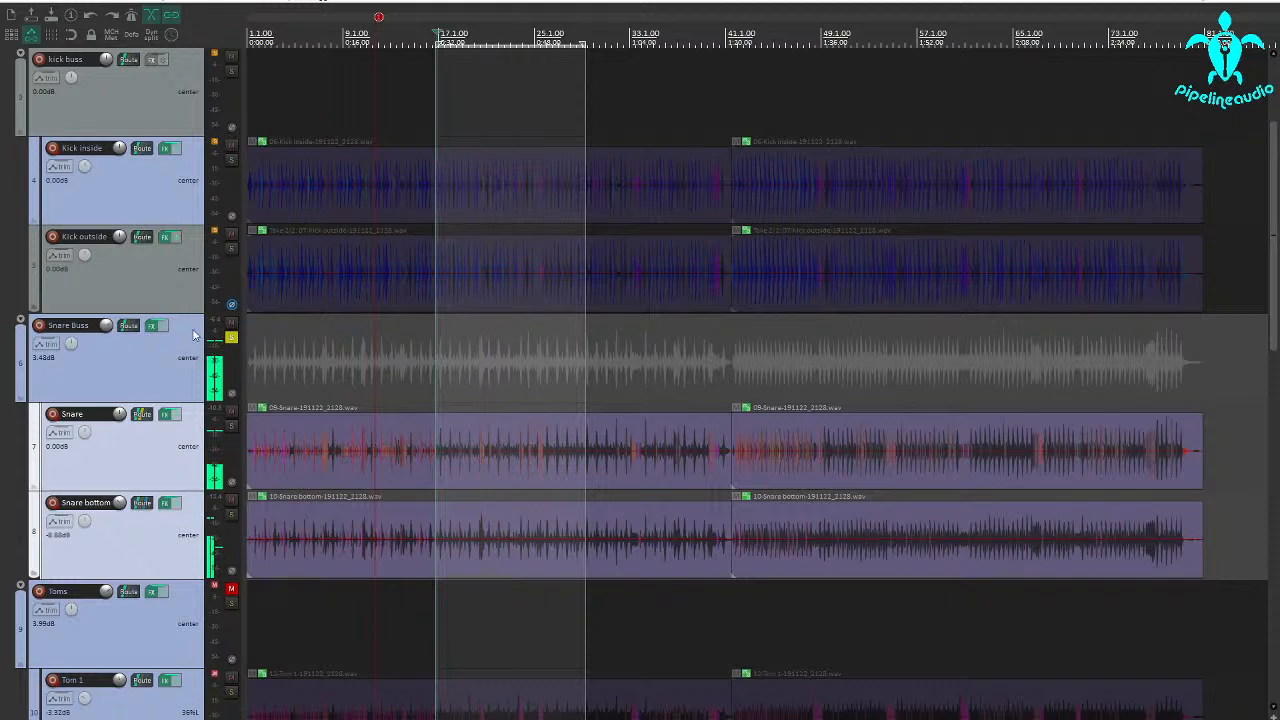
Show the Snare Buss's IC Intuition Compressor, move its window clear of the track controls, and start playback.
left_click(153, 327)
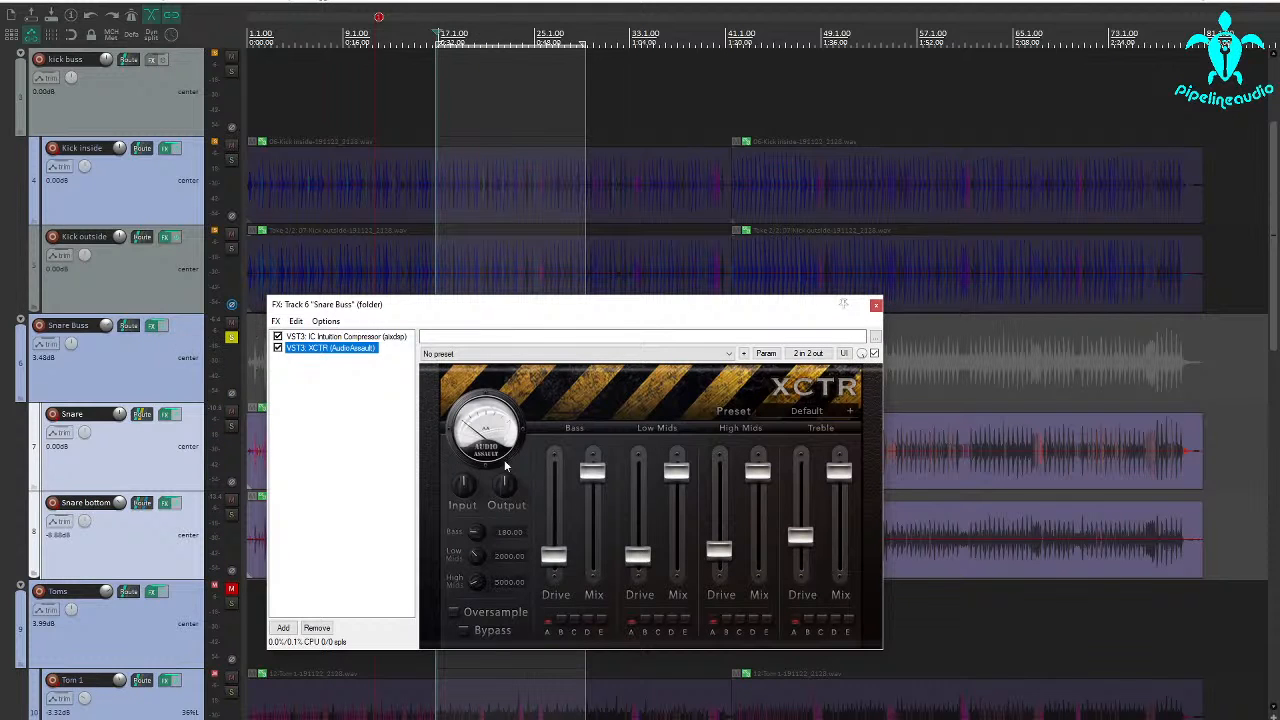
left_click(313, 337)
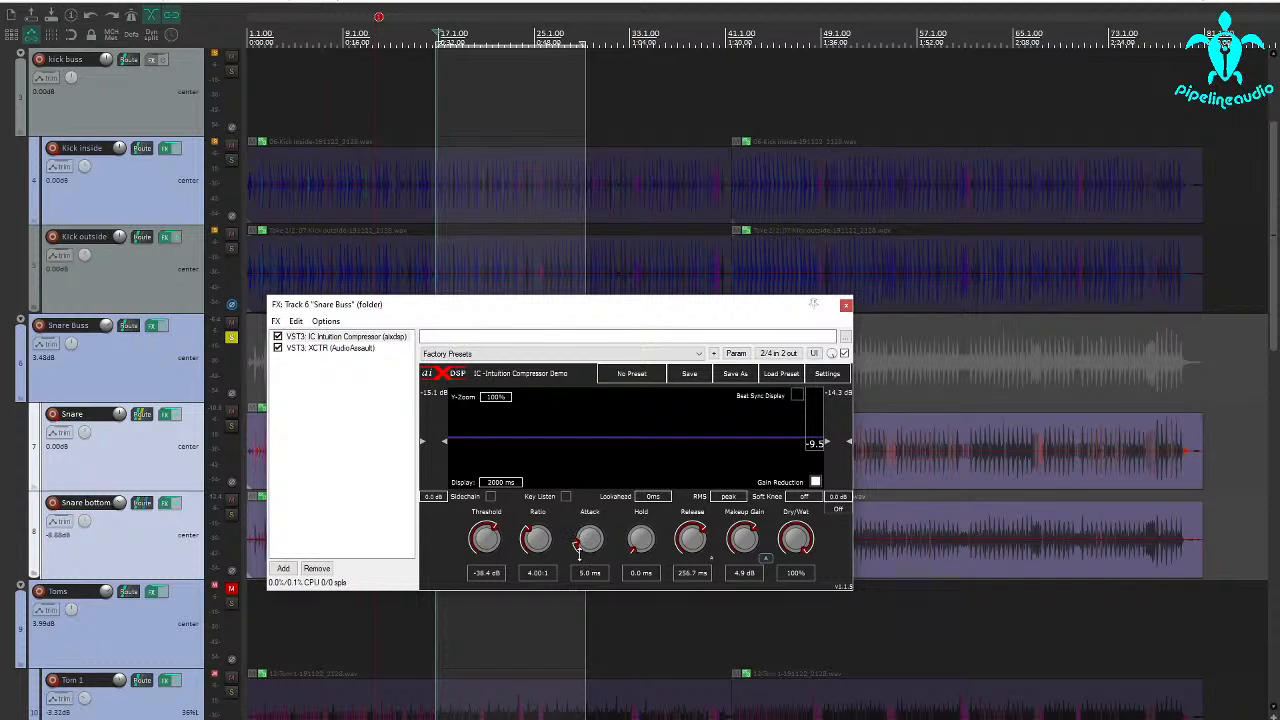
left_click_drag(450, 315, 696, 328)
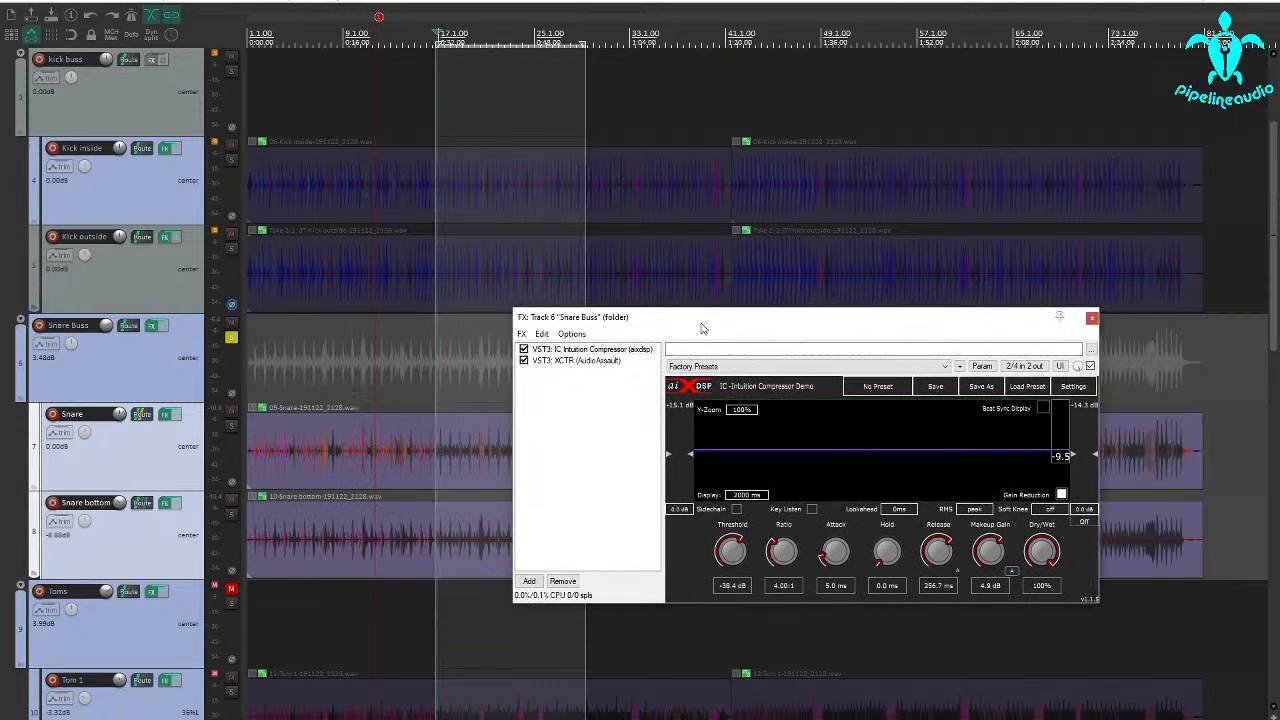
key("space")
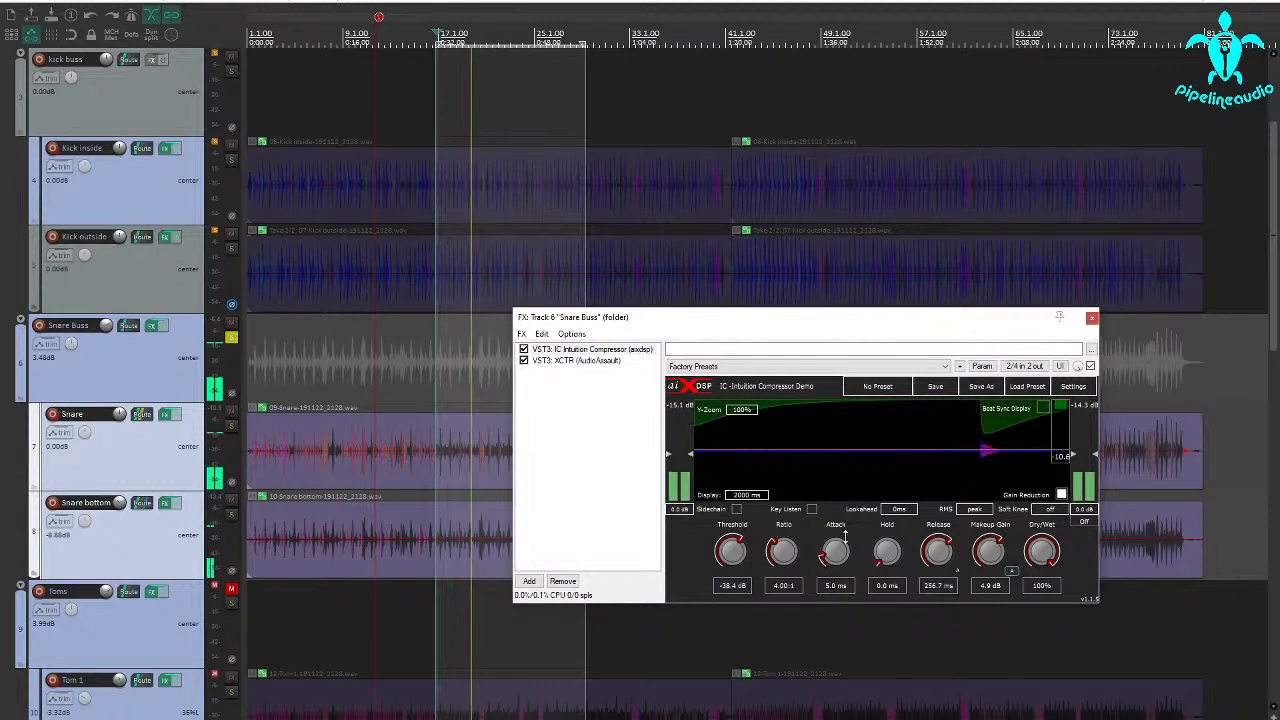
Try a 0.5 ms attack with 12.0 dB of makeup gain on the Snare Buss compressor.
left_click_drag(835, 550, 828, 561)
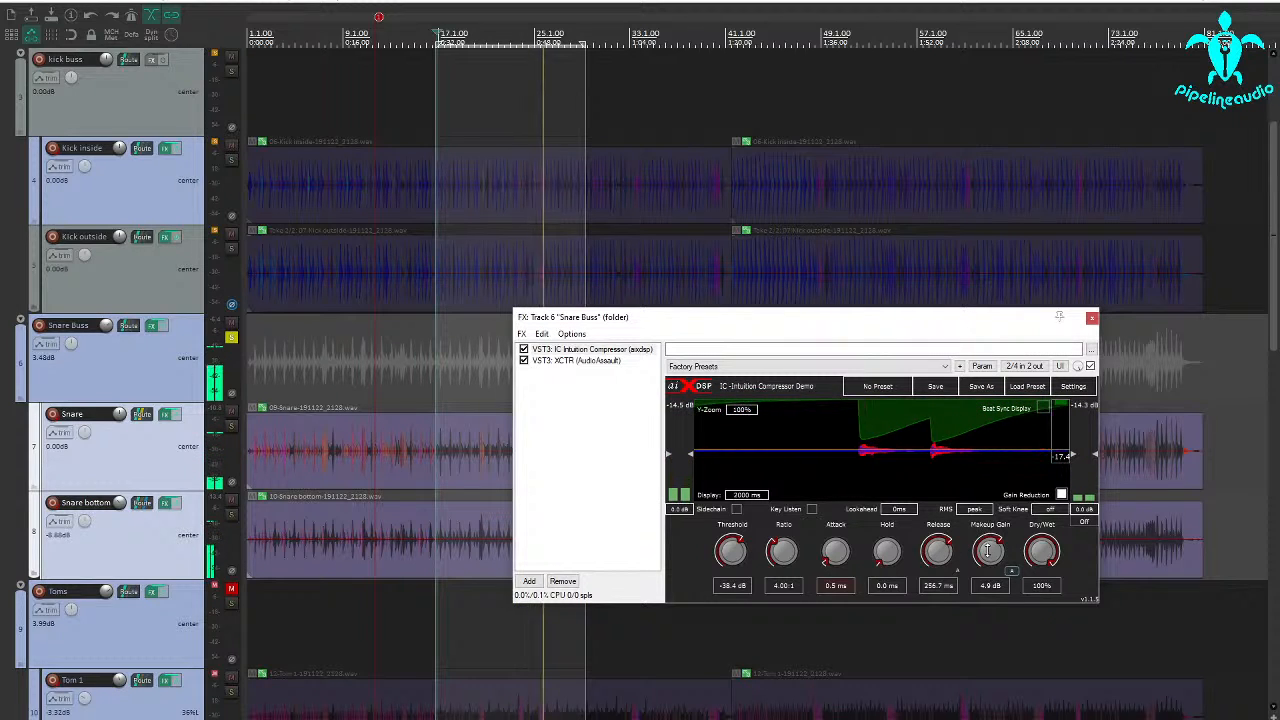
scroll(987, 539, "up", 2)
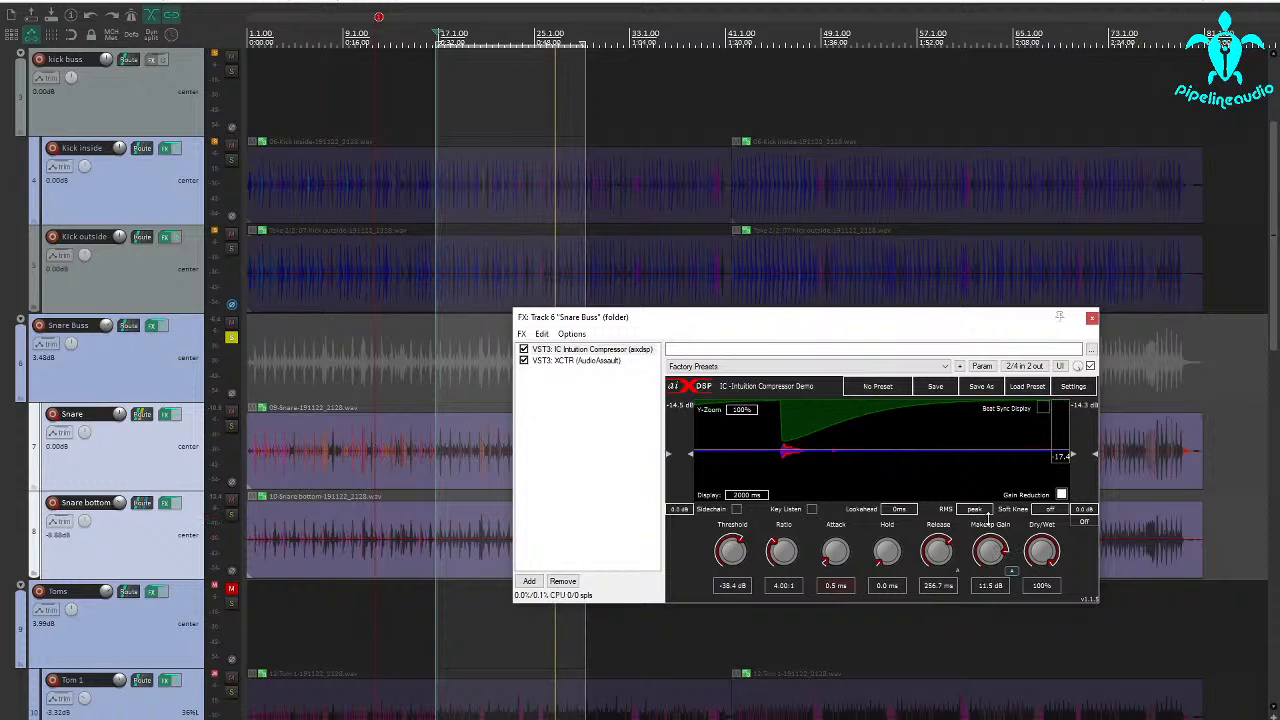
scroll(988, 518, "up", 1)
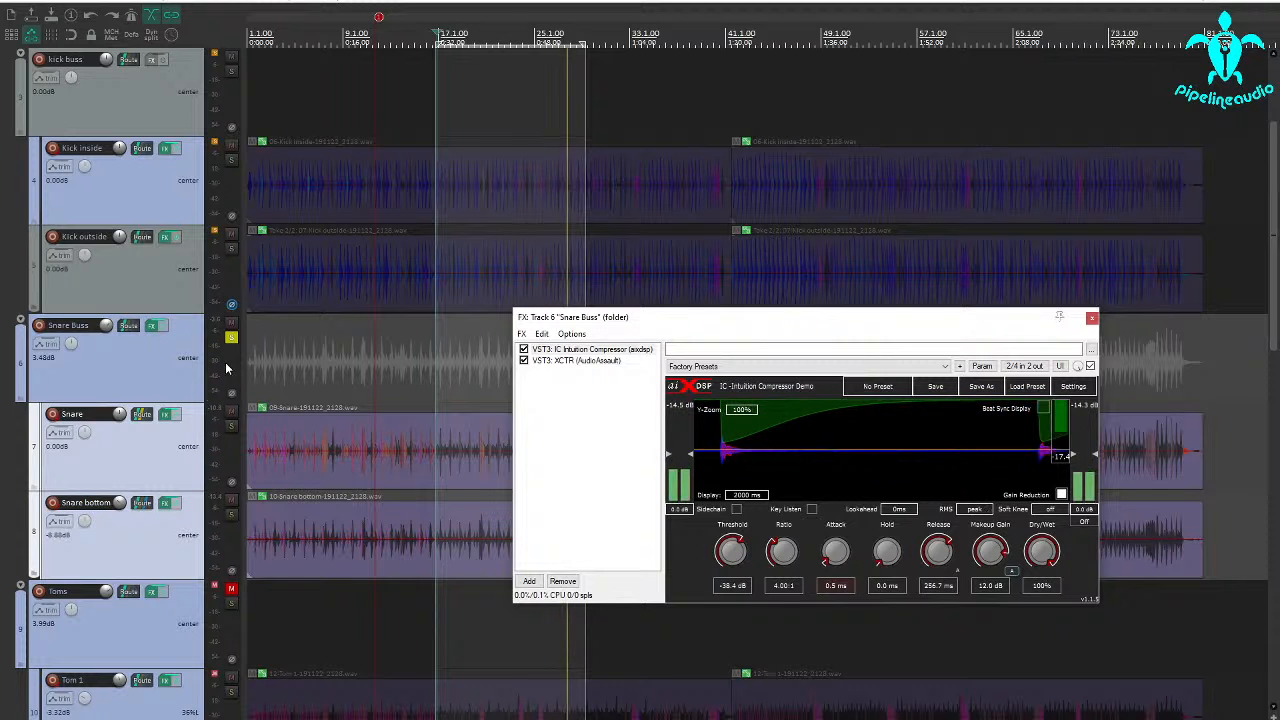
Unsolo the Snare Buss and raise its compressor's makeup gain to 12.7 dB, keeping Snare and Snare bottom both selected.
left_click(227, 367)
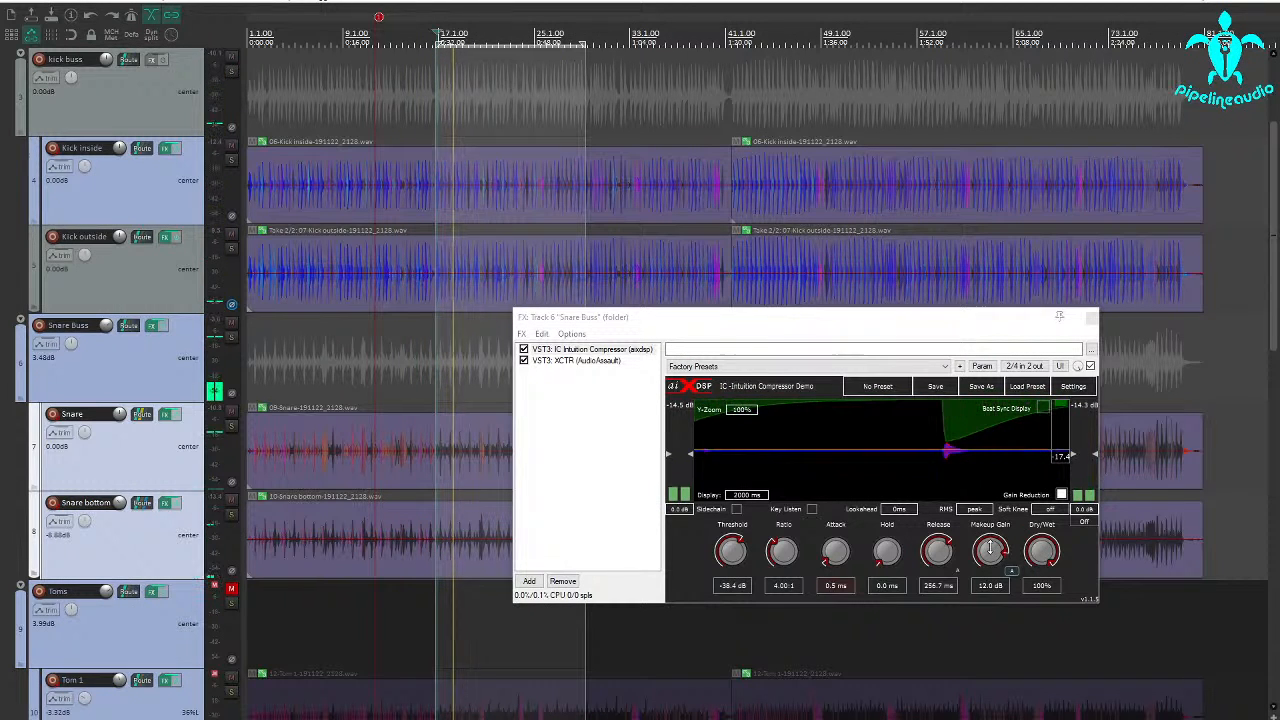
left_click_drag(990, 547, 990, 543)
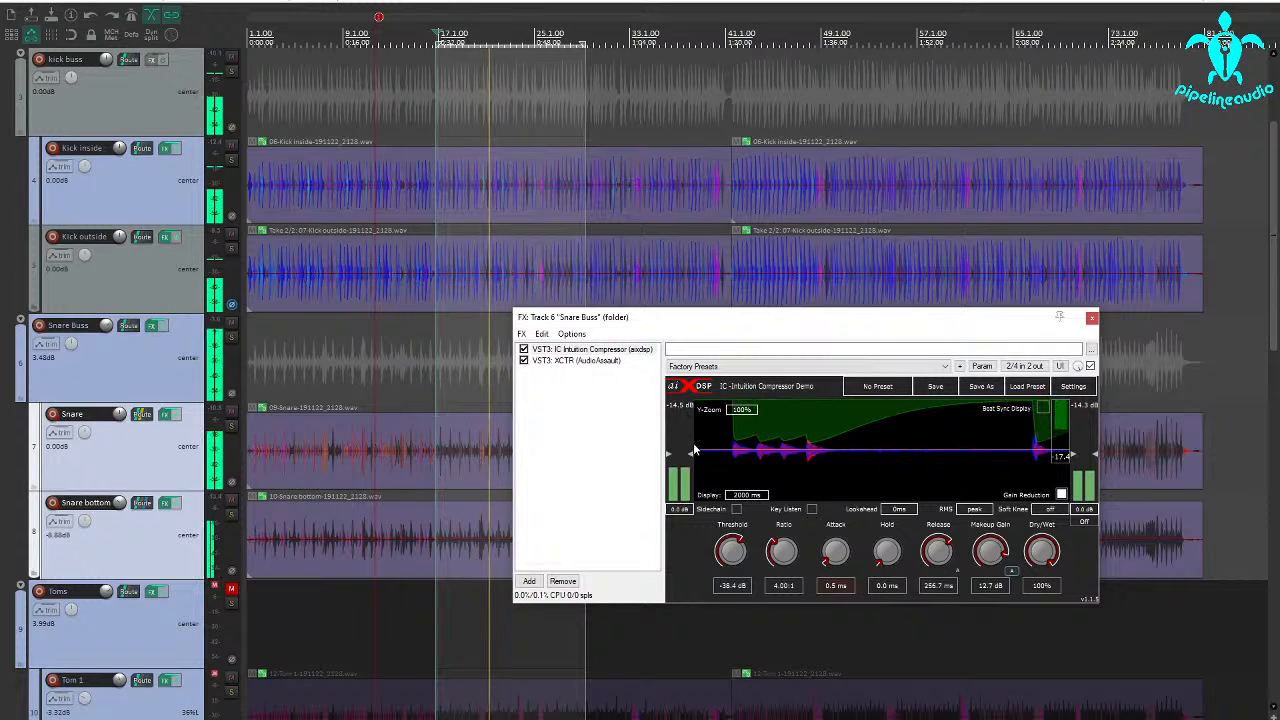
left_click(155, 528)
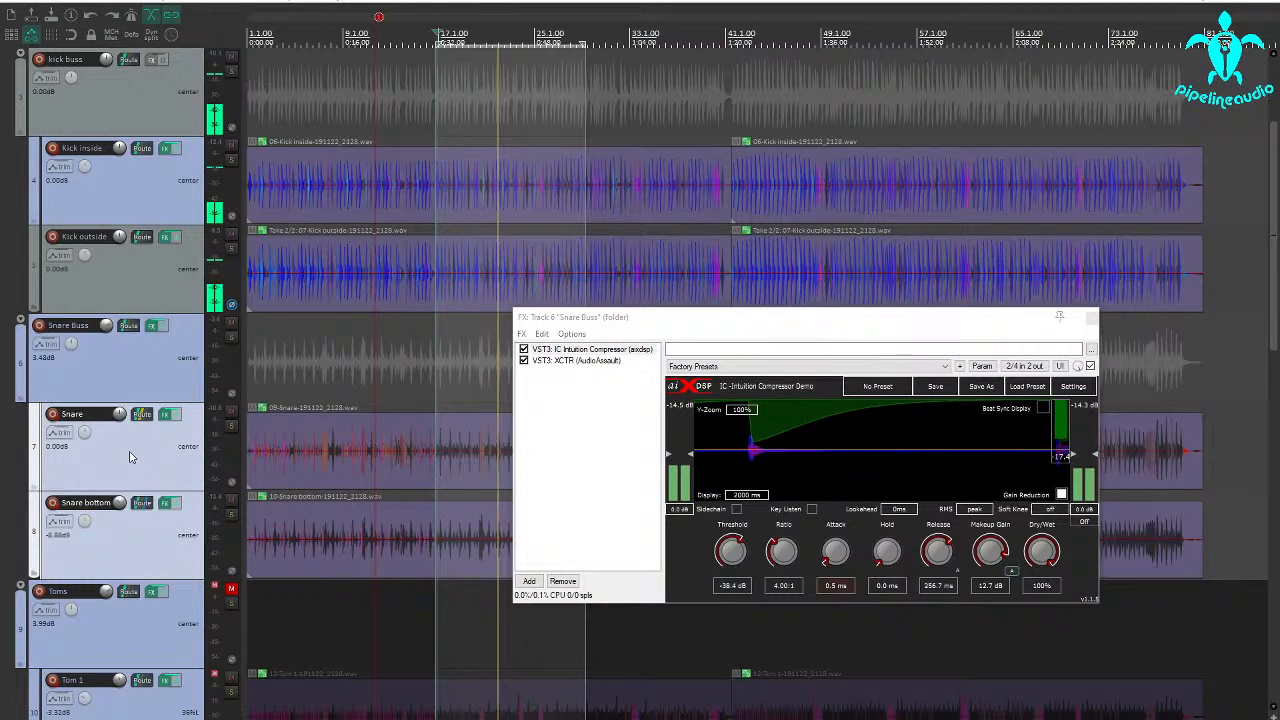
left_click(152, 534, "shift")
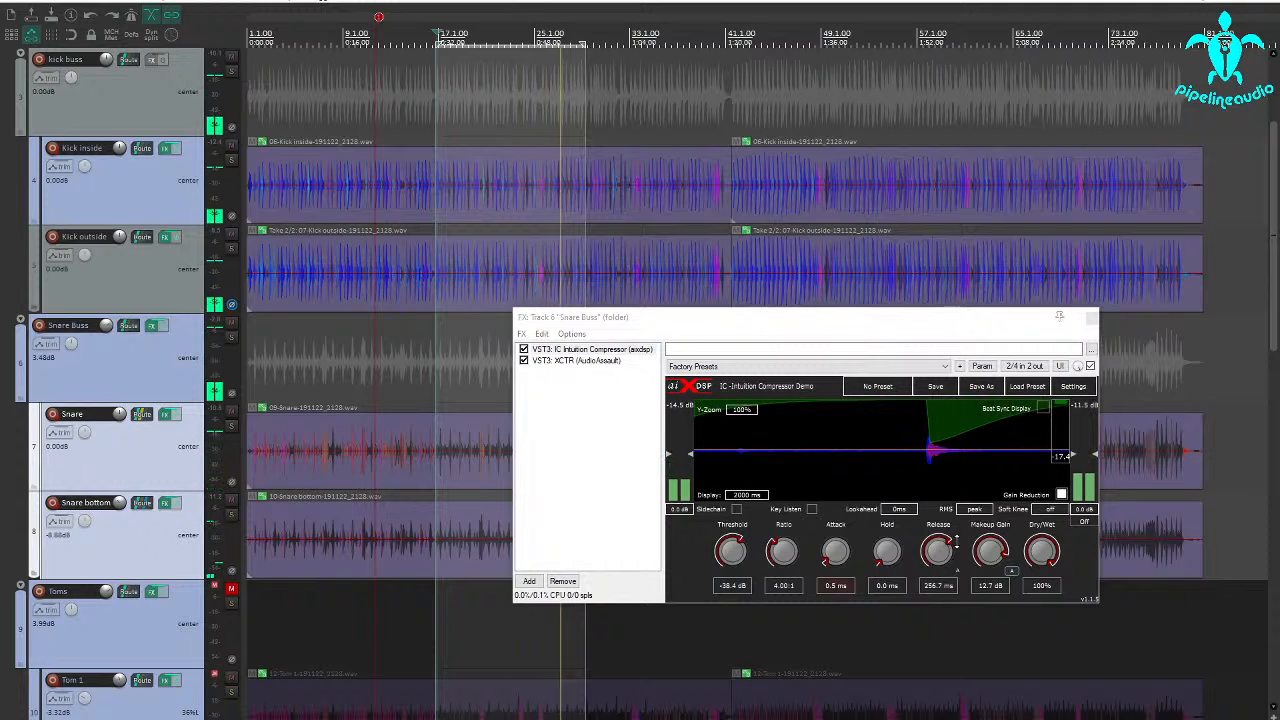
Reduce the Snare Buss compressor's makeup gain to 7.2 dB and lengthen its attack to 24.7 ms.
left_click_drag(995, 551, 985, 575)
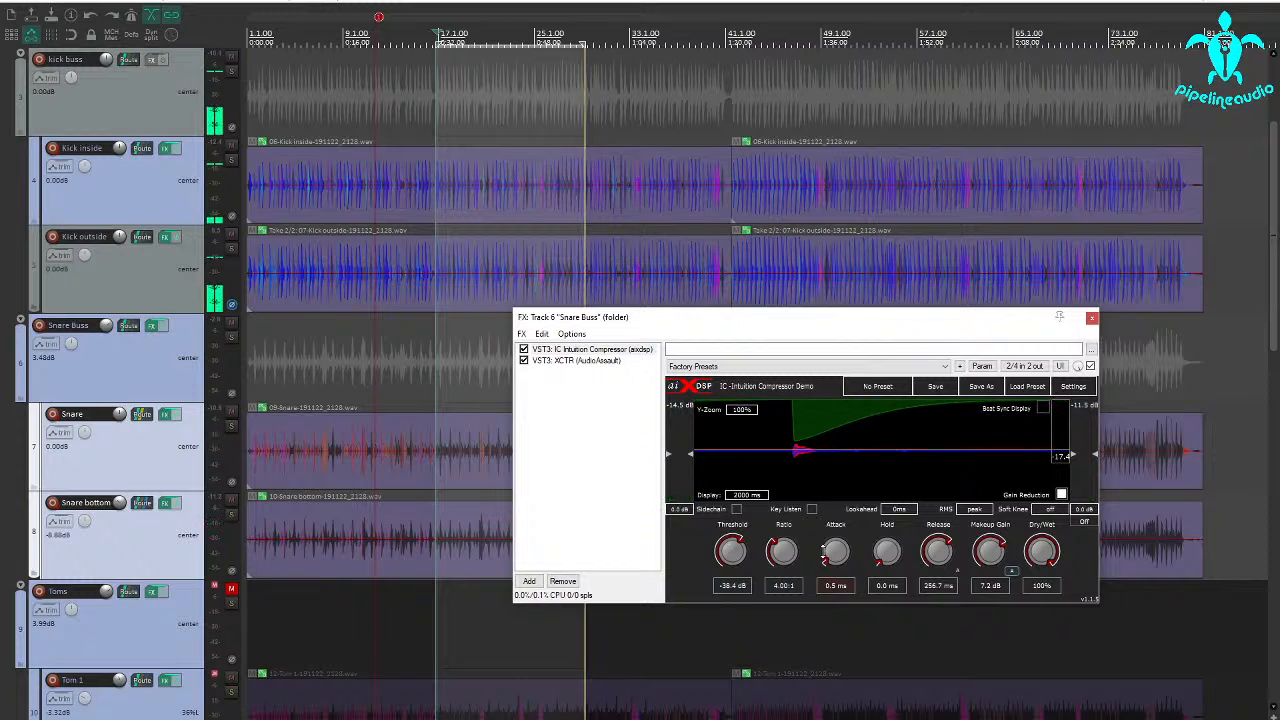
left_click_drag(824, 552, 844, 515)
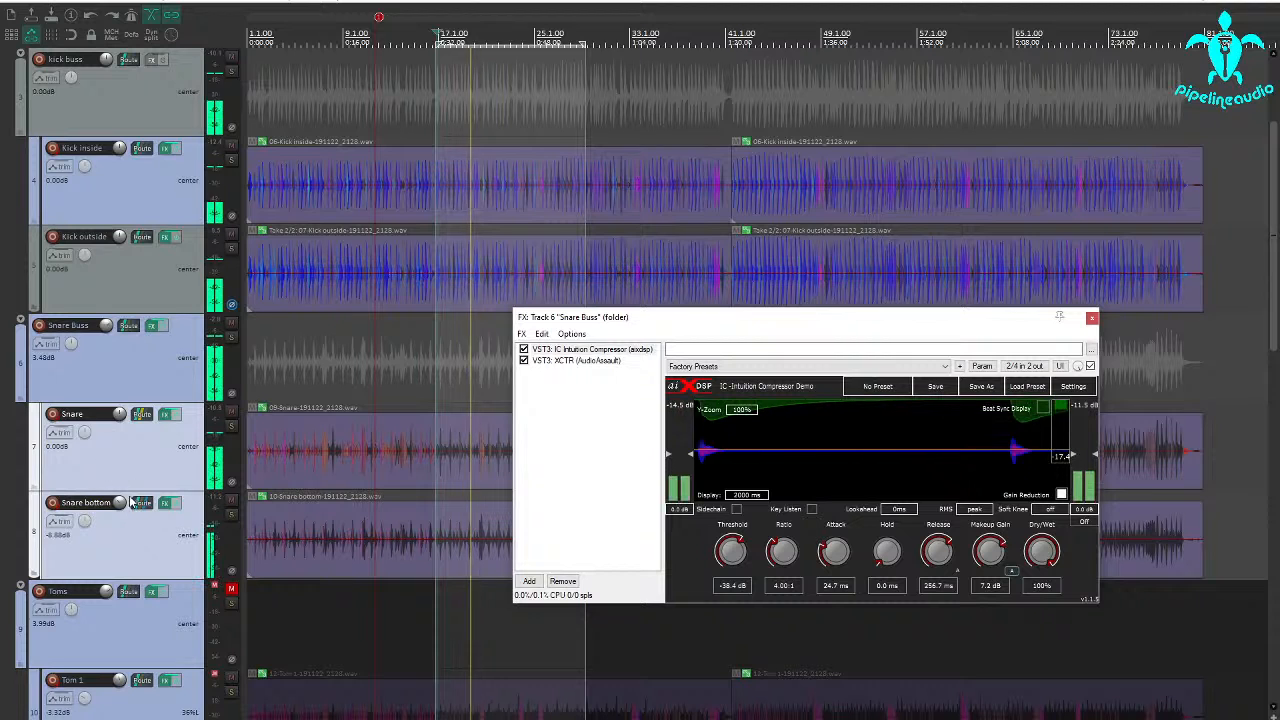
Lower Snare to -2.15 dB, Snare bottom to -11.03 dB and the Snare Buss to 0.00 dB, closing the buss effects window.
left_click_drag(120, 503, 120, 518)
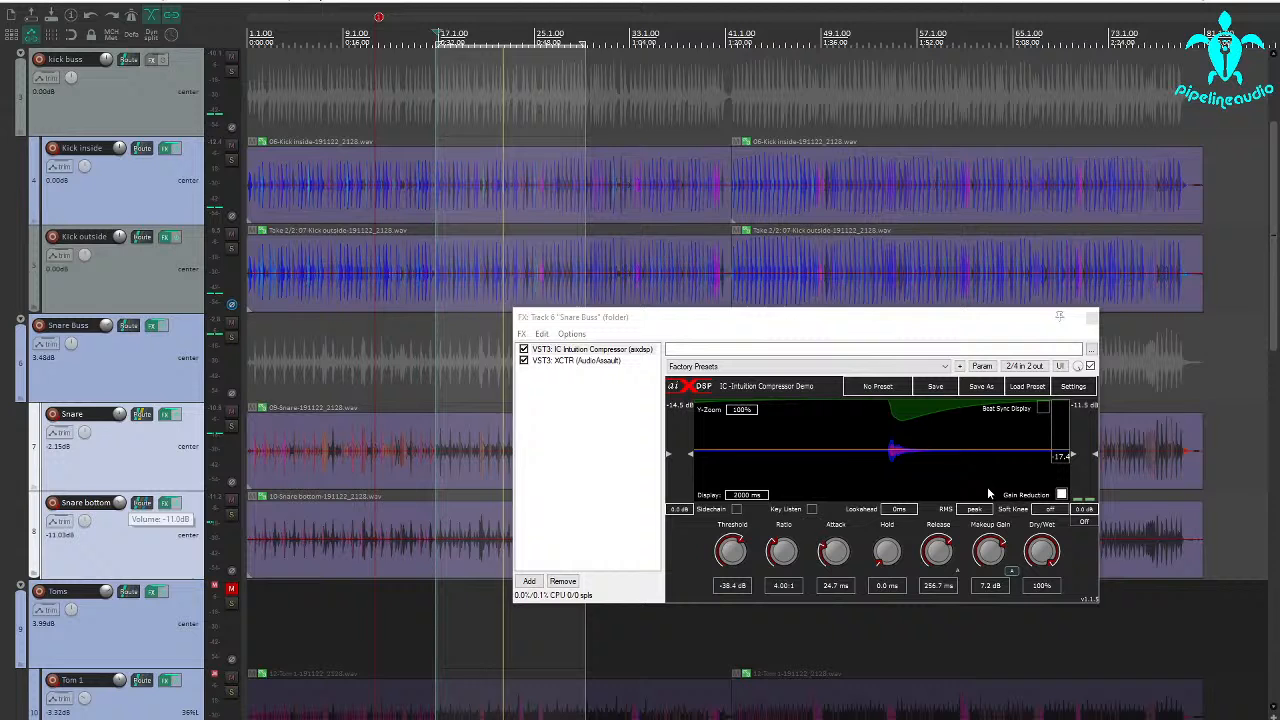
left_click(1092, 318)
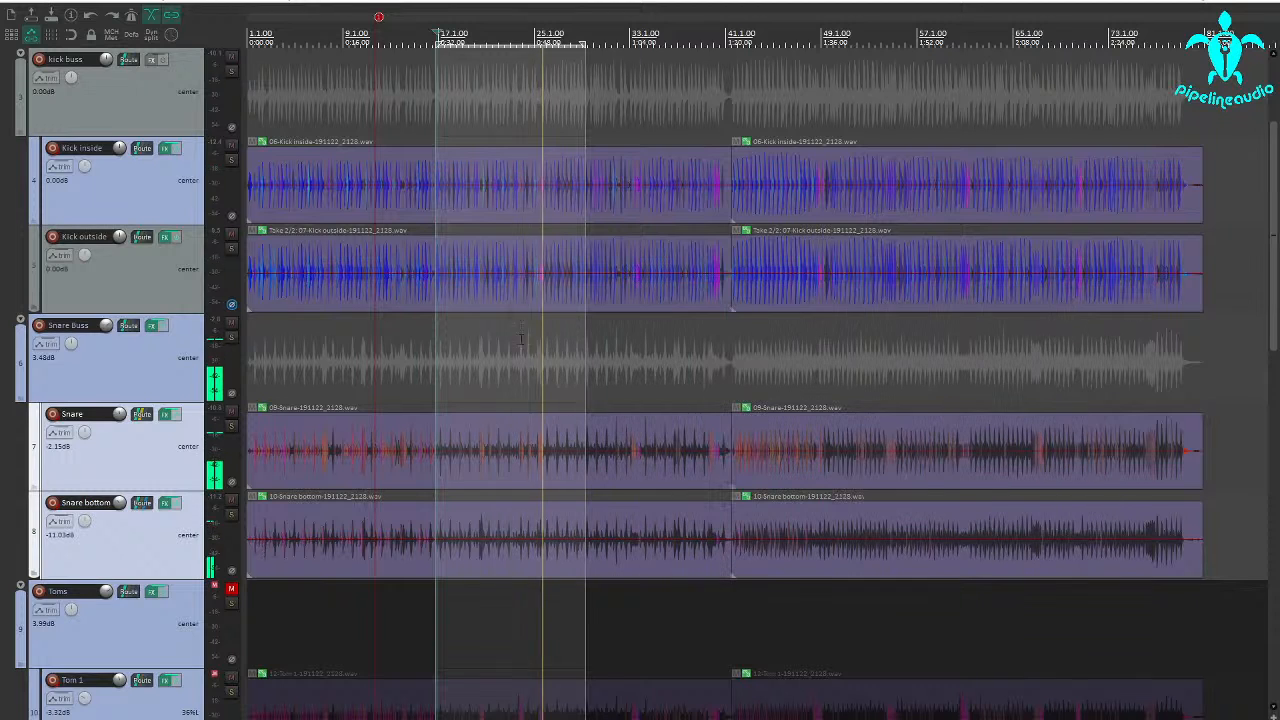
scroll(106, 326, "down", 5)
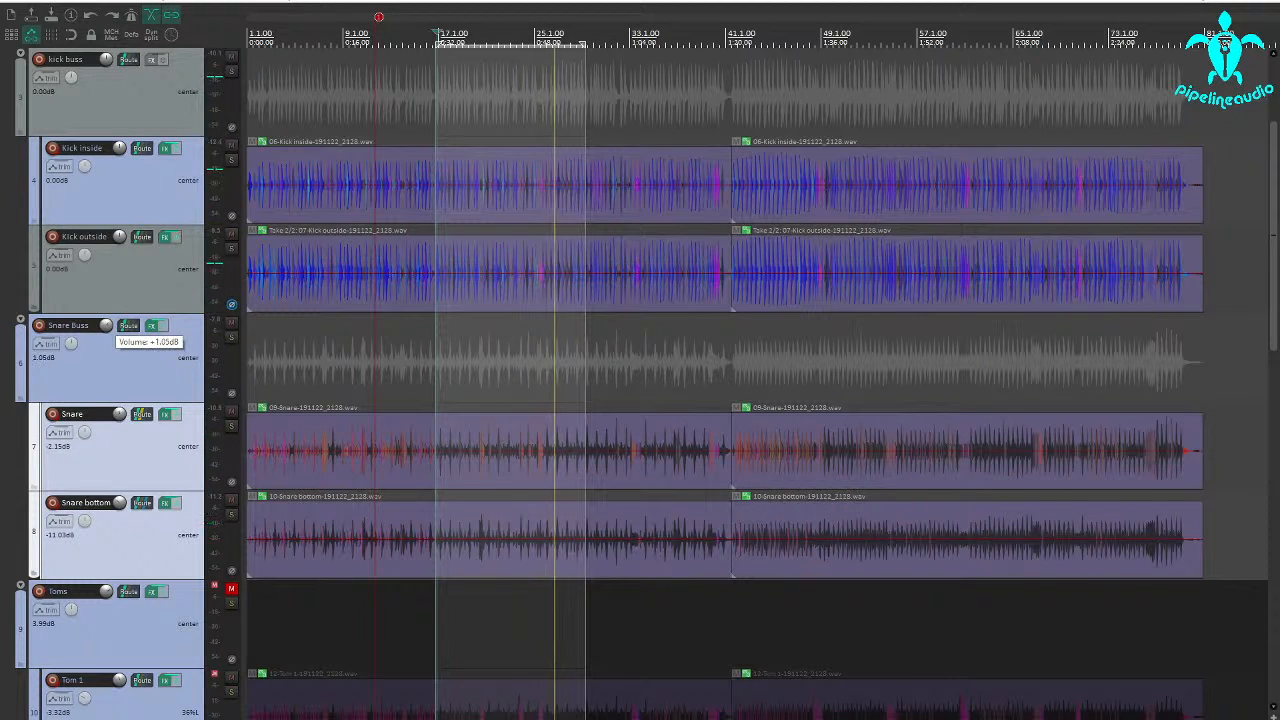
scroll(106, 326, "down", 2)
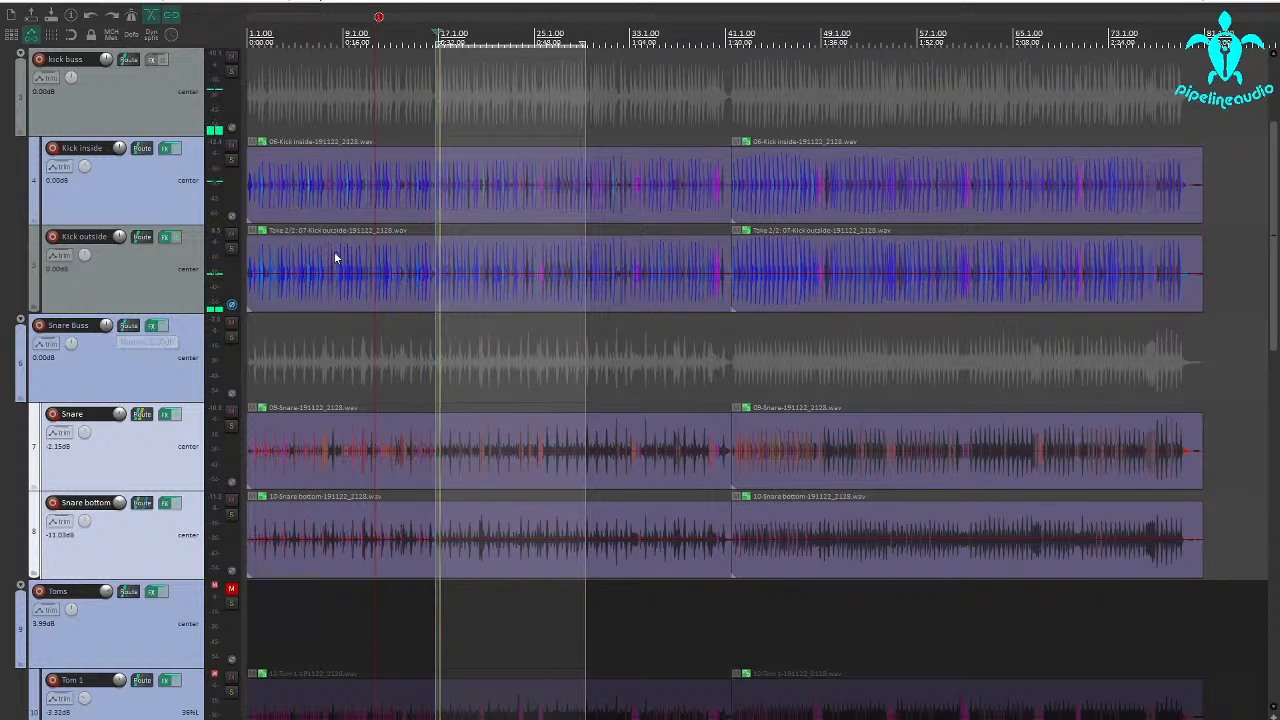
Set the kick buss compressor to peak detection, with a 7.3 ms attack and a -30.4 dB threshold.
left_click(153, 62)
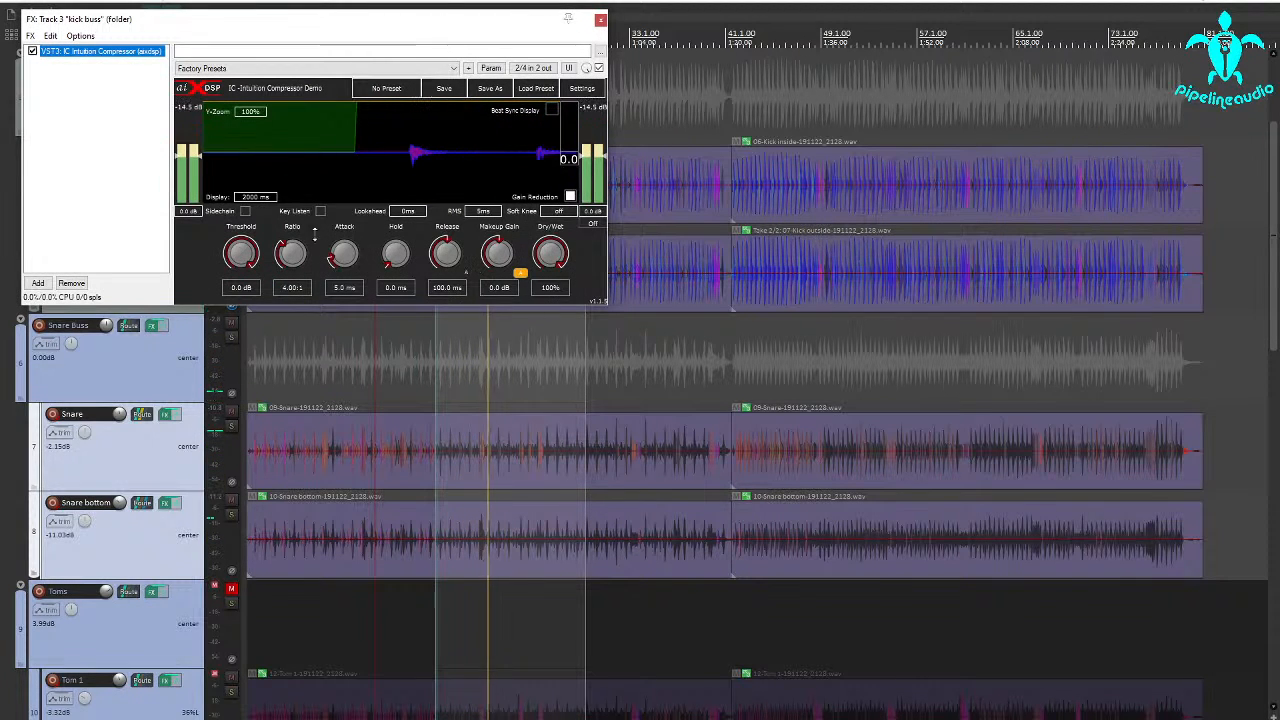
left_click(483, 211)
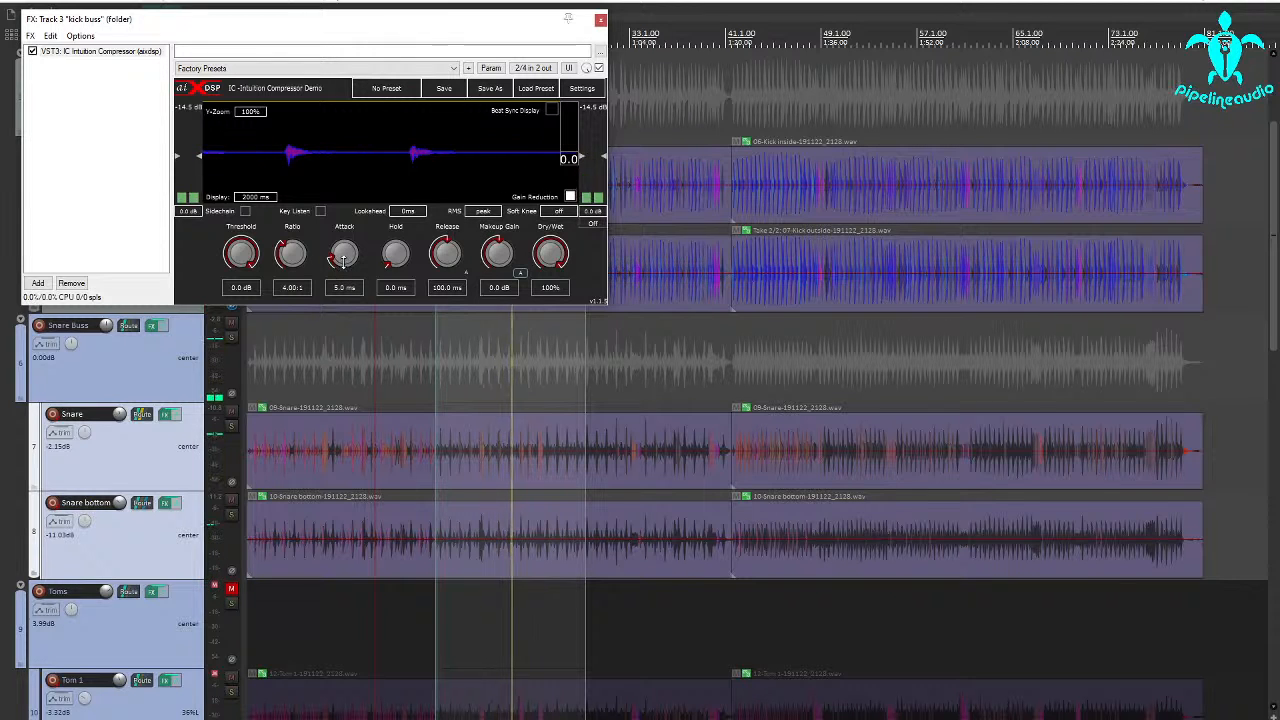
left_click_drag(343, 256, 343, 254)
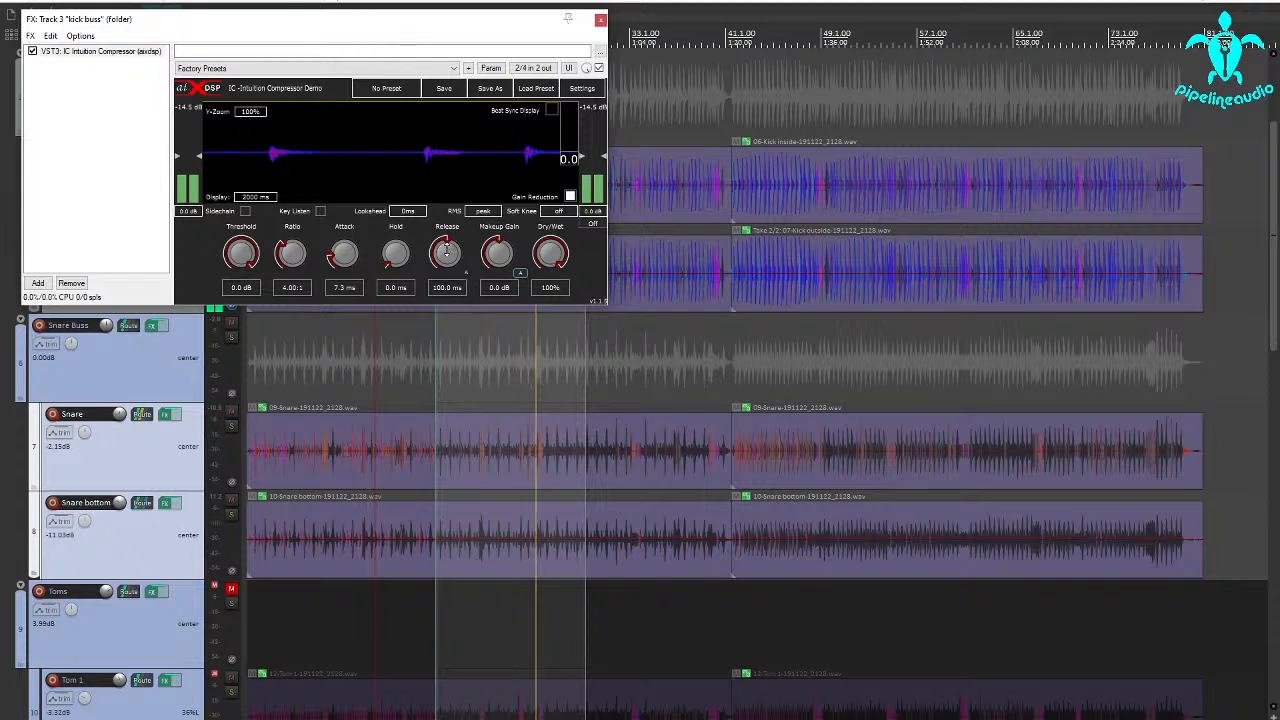
left_click_drag(249, 252, 229, 298)
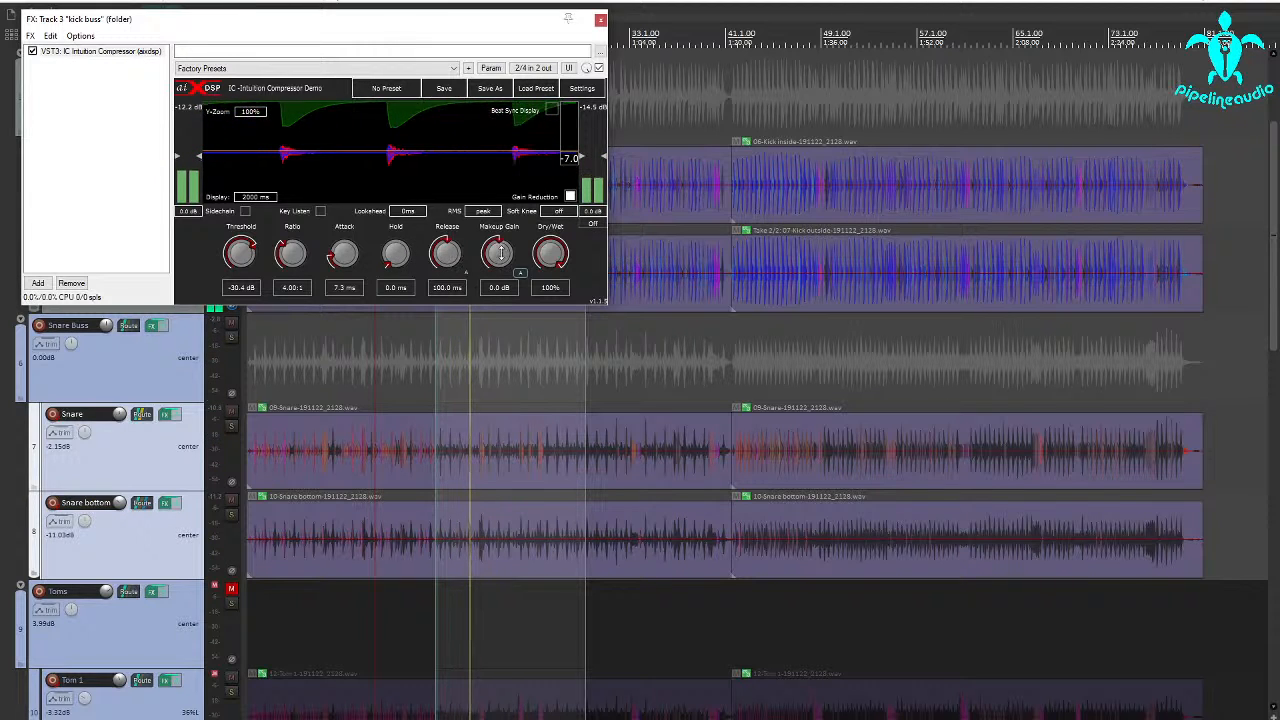
Set the kick buss compressor's makeup gain to 5.9 dB and close its effects window.
left_click_drag(501, 250, 511, 228)
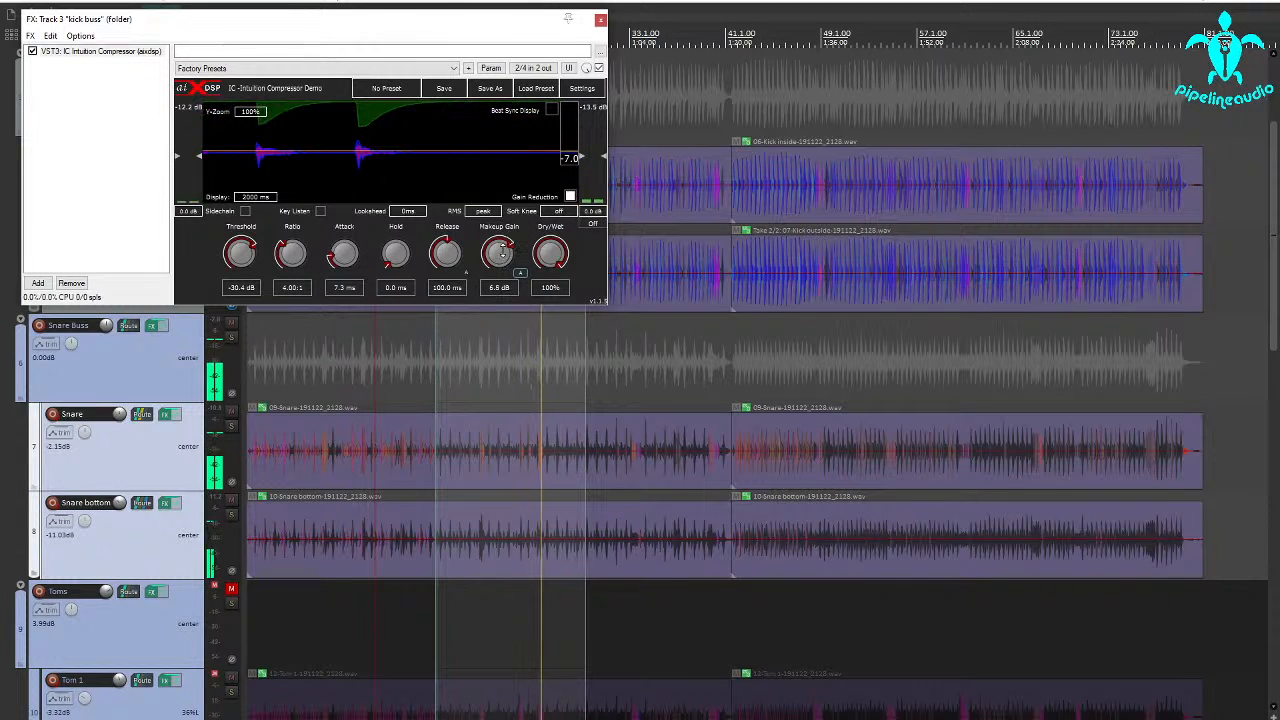
left_click_drag(503, 250, 502, 253)
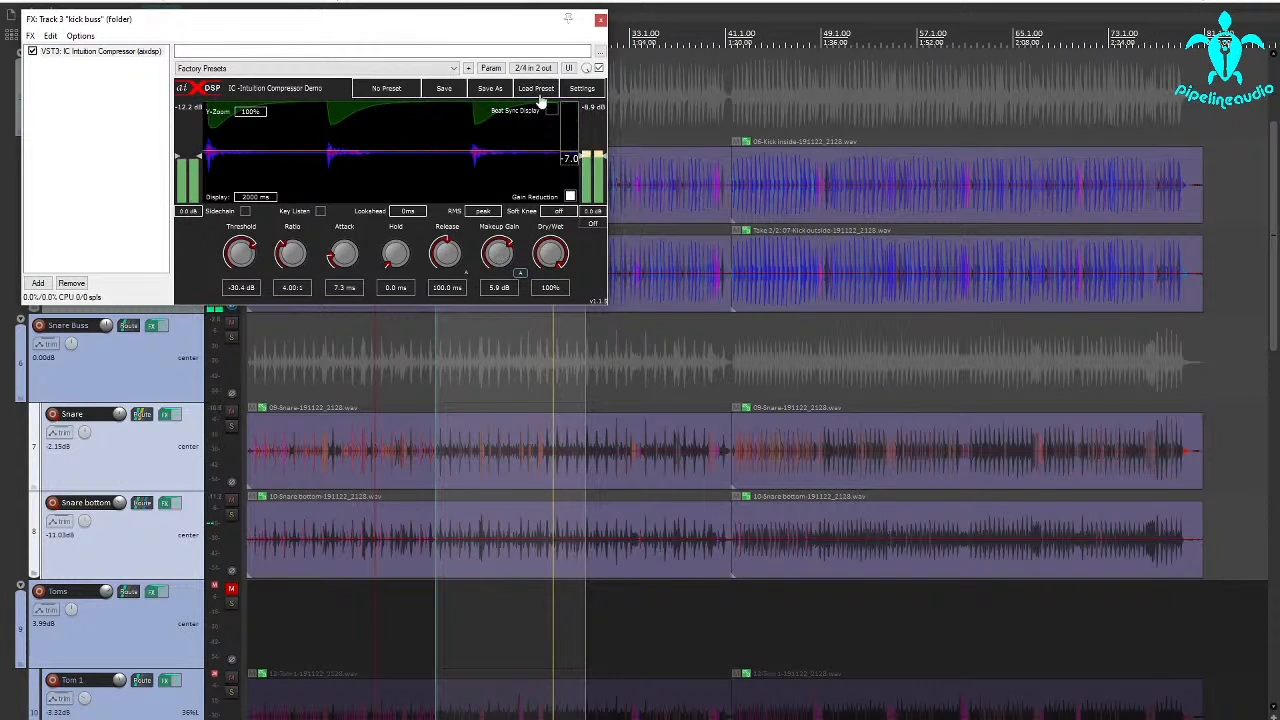
left_click(600, 20)
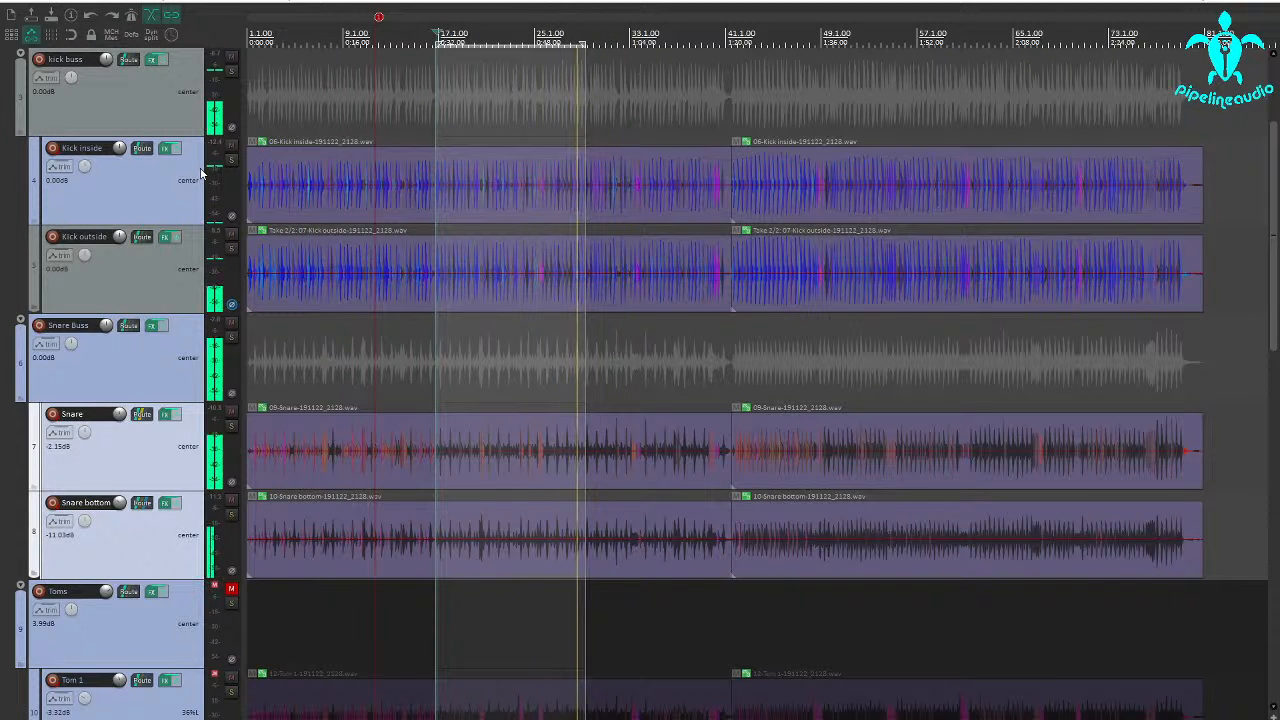
Listen to the looped section while looking over the muted Toms folder and its four tom tracks, and stop playback.
key("space")
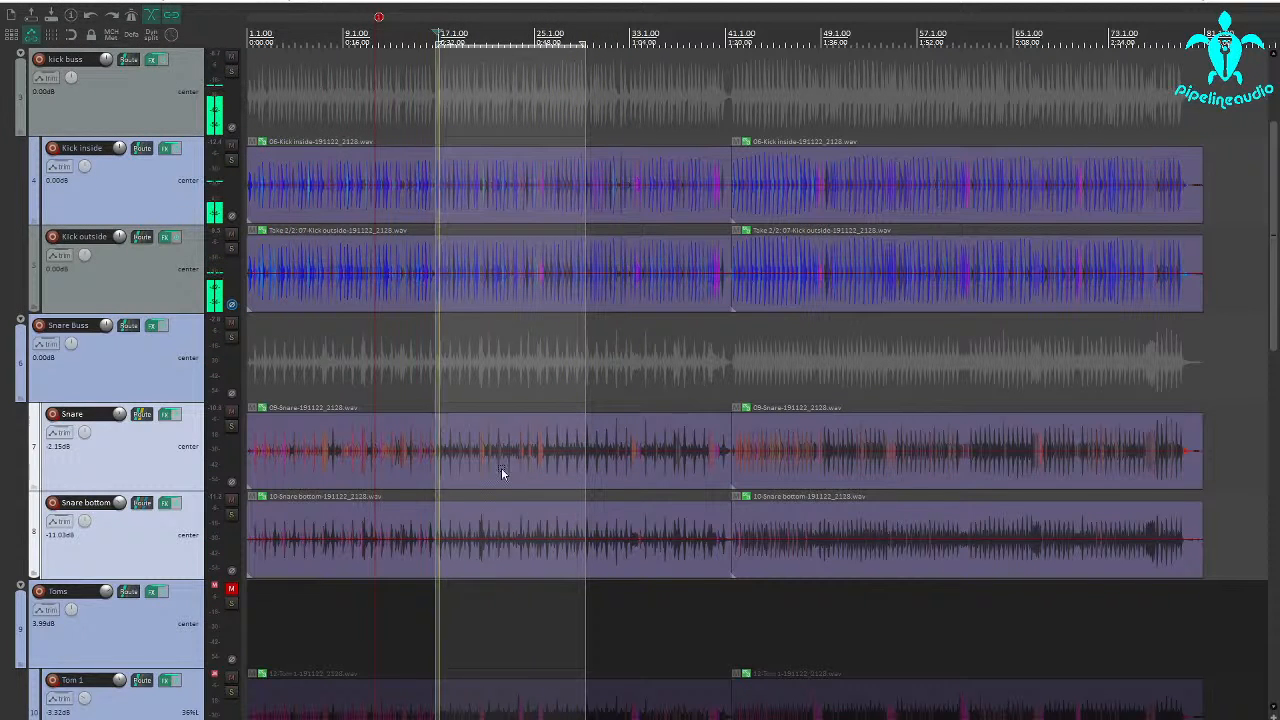
scroll(131, 531, "down", 5)
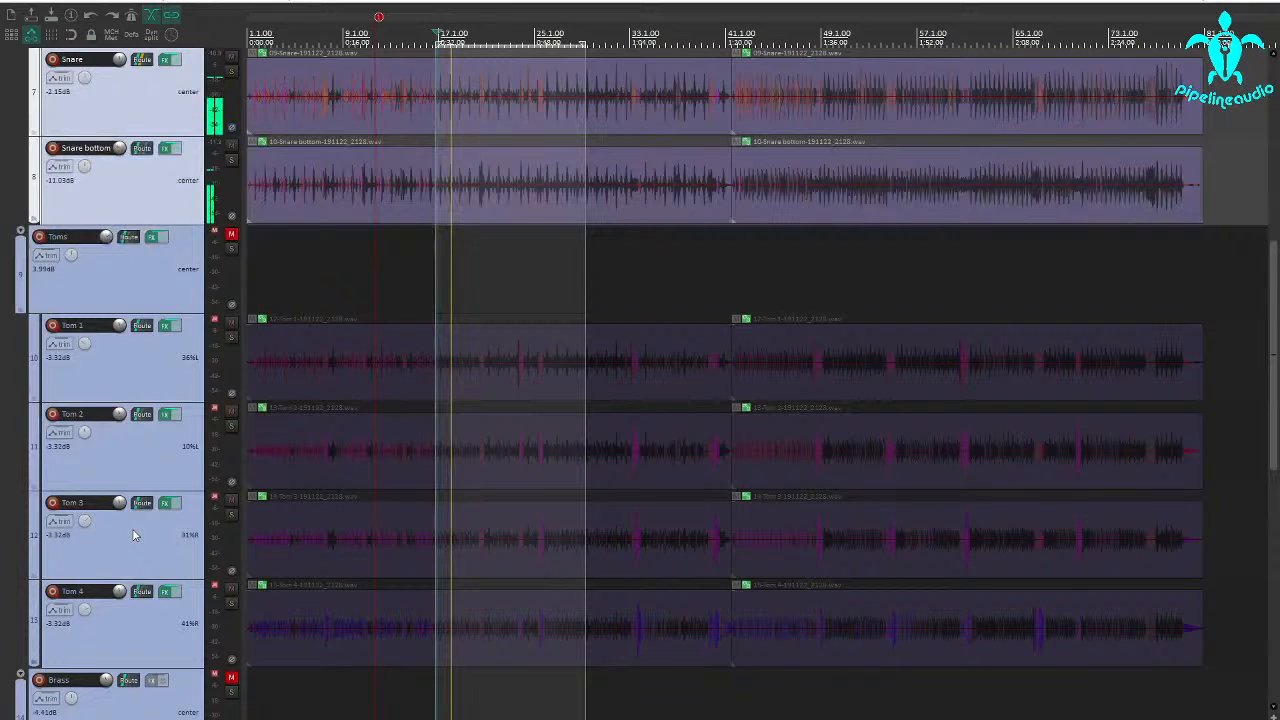
scroll(134, 528, "down", 3)
scroll(134, 510, "up", 3)
key("space")
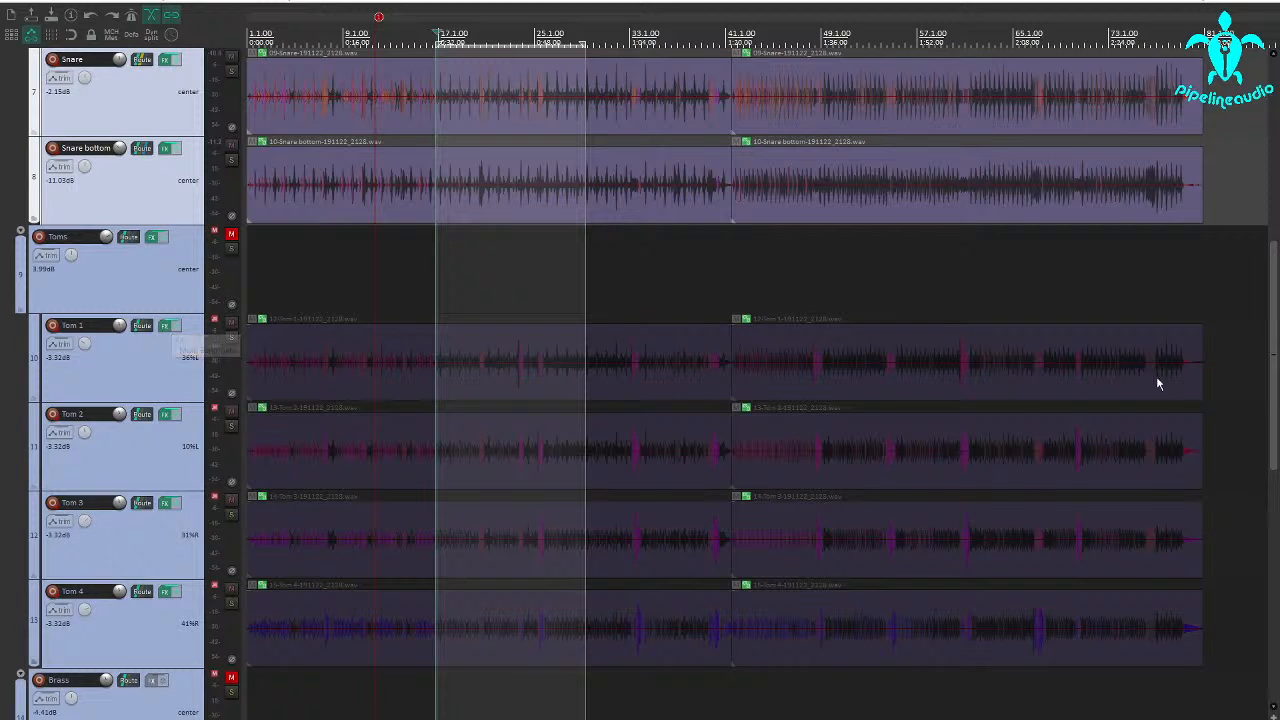
Examine the tom hits in the second Tom 1 item, comparing them with the kick and snare tracks.
left_click(849, 388)
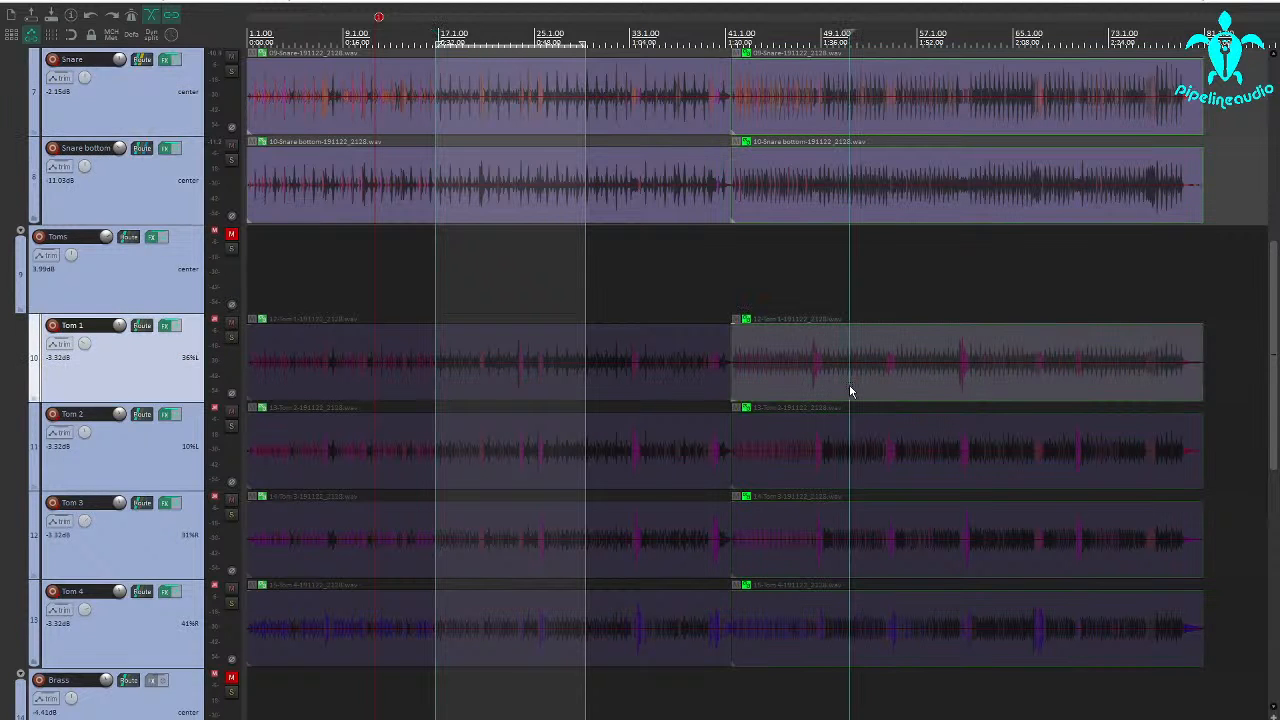
scroll(849, 384, "up", 2)
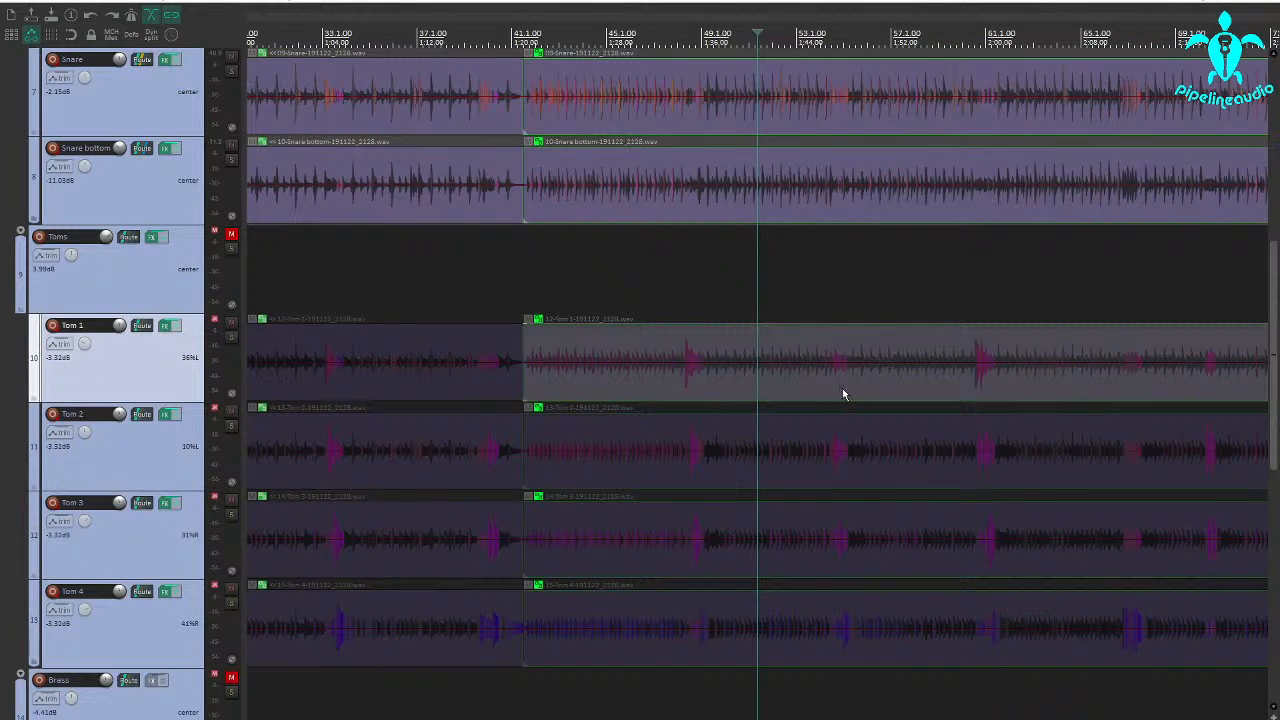
scroll(888, 383, "down", 2)
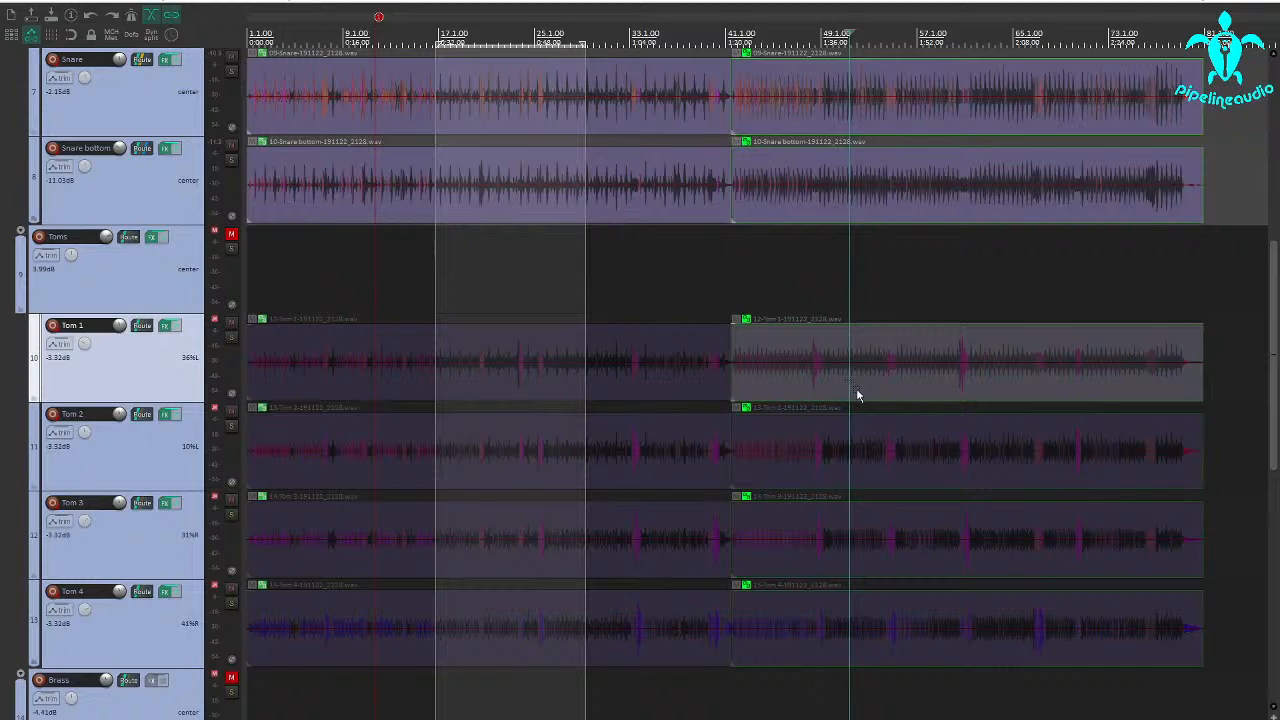
scroll(229, 394, "up", 3)
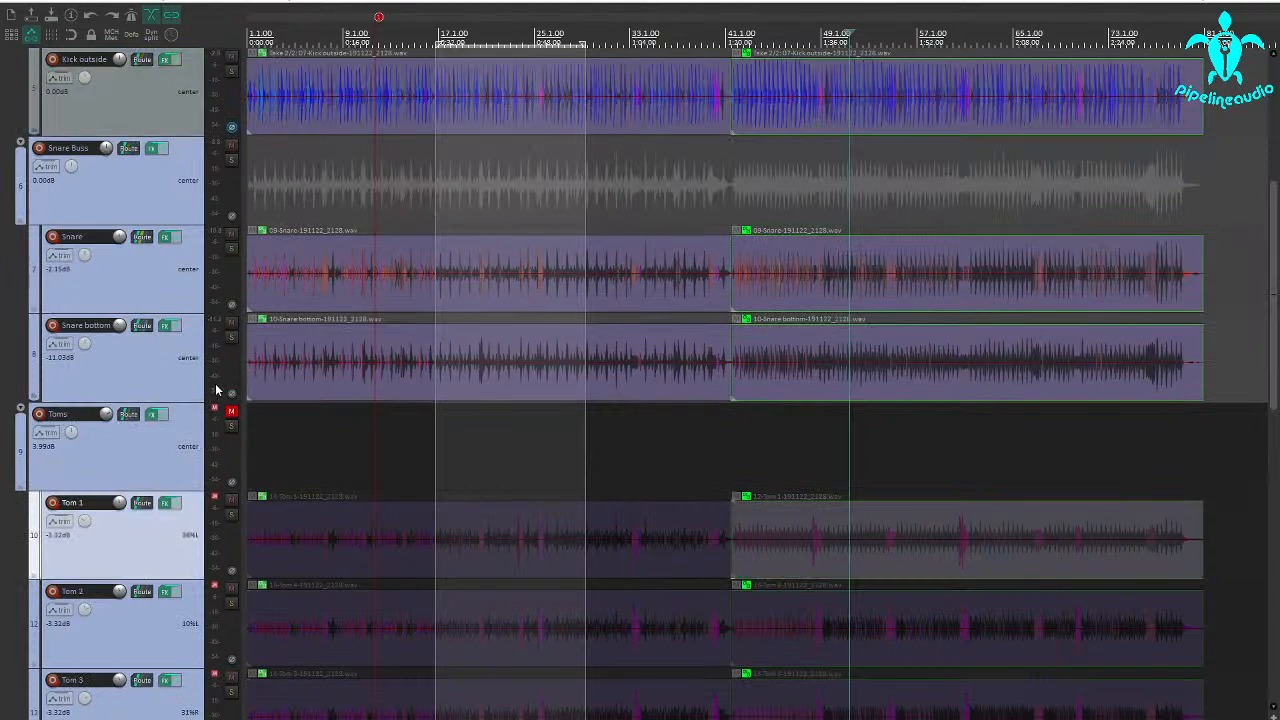
scroll(216, 390, "up", 5)
scroll(216, 390, "down", 5)
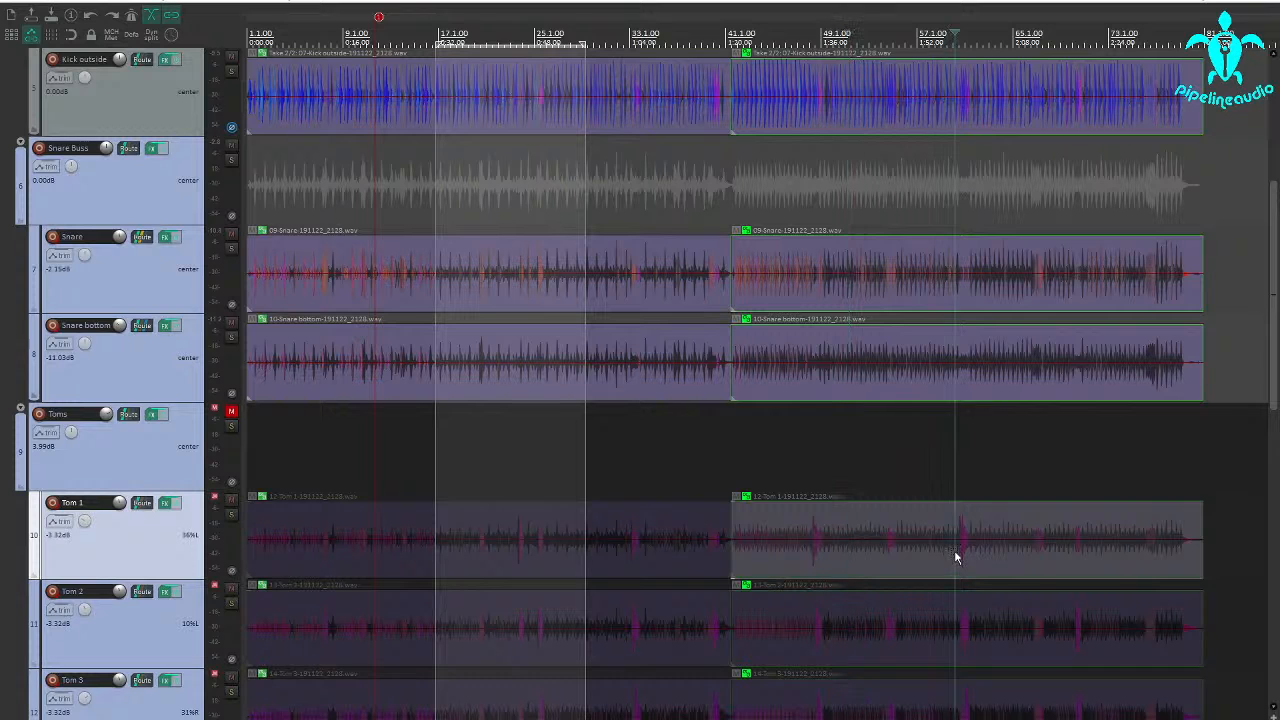
scroll(955, 557, "up", 3)
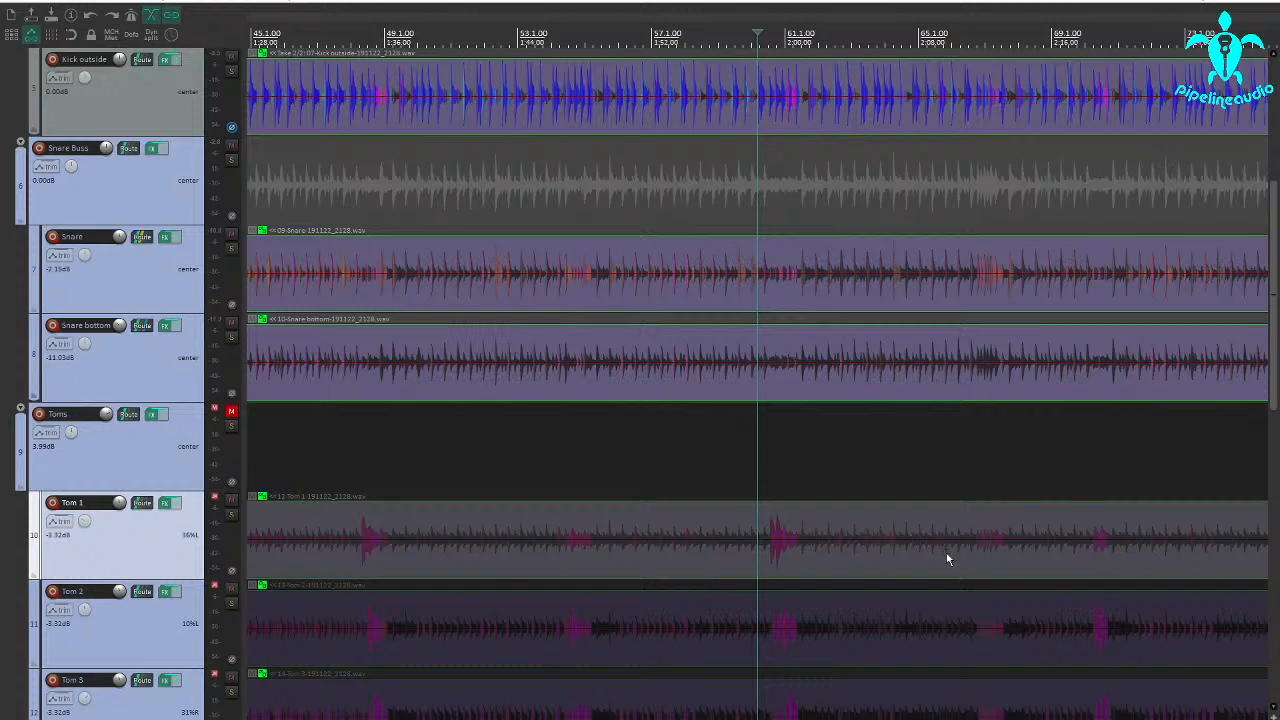
Play the fill near bar 60 from just before the Tom 1 hit and again from the Tom 4 hit.
left_click(745, 547)
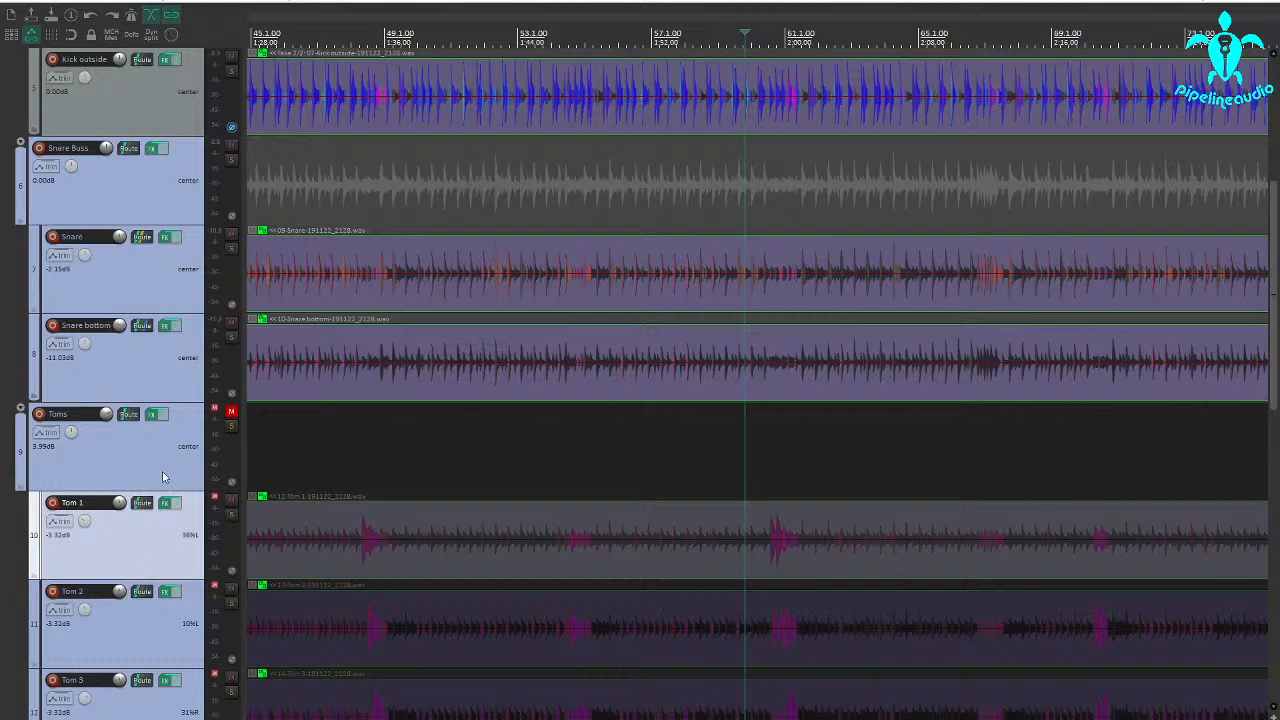
scroll(163, 477, "down", 3)
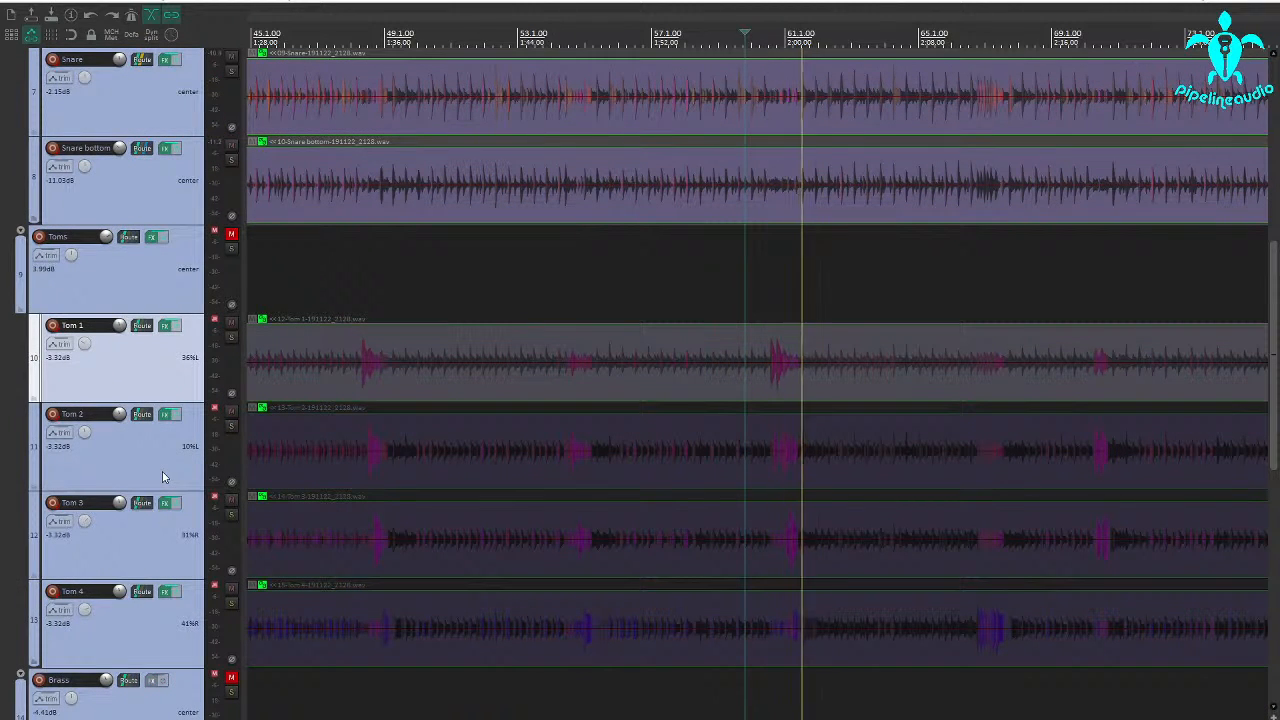
key("space")
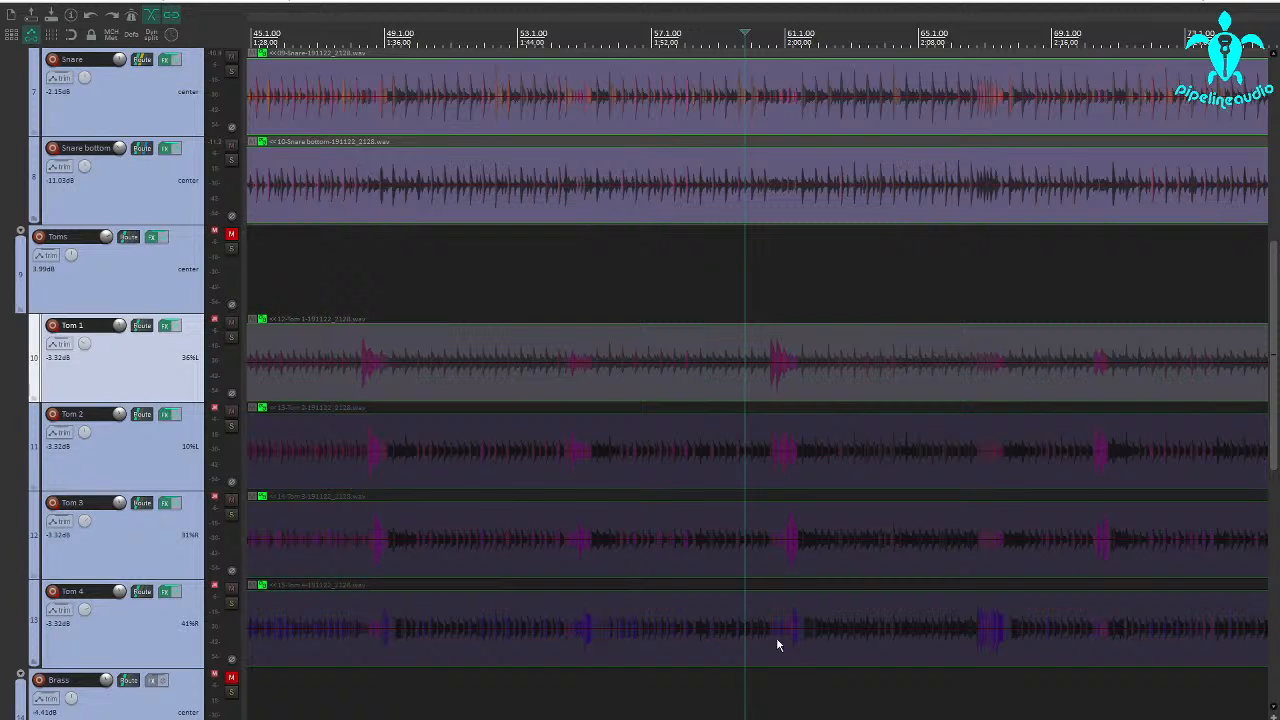
left_click(775, 636)
key("space")
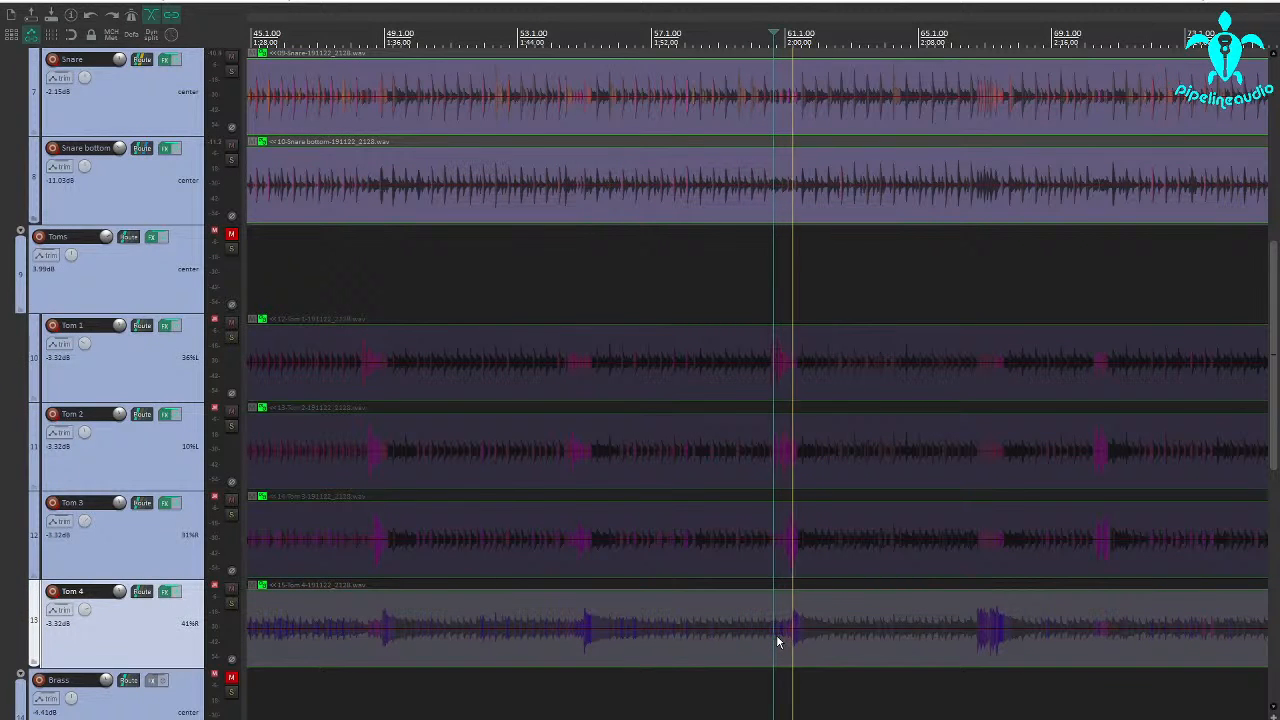
key("space")
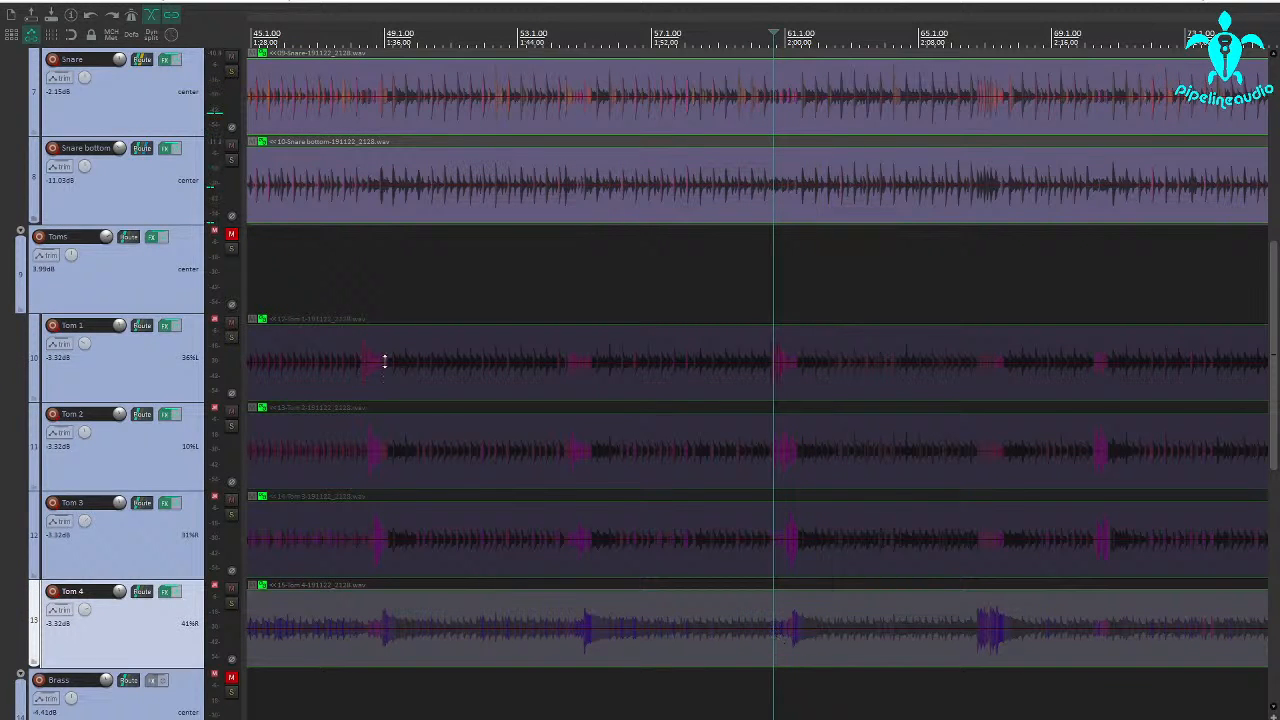
Unmute the Toms folder and open Tom 1's Multi Band Gate, moving its window off the track area.
left_click(232, 236)
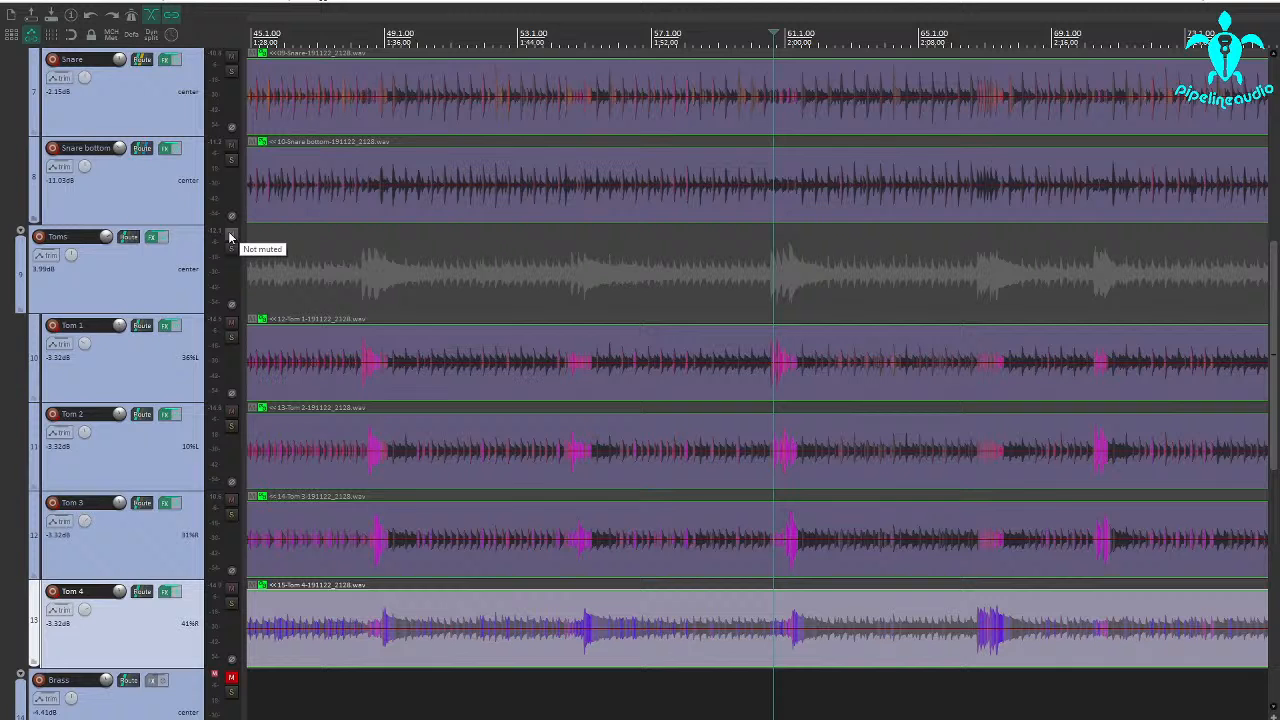
left_click(166, 327)
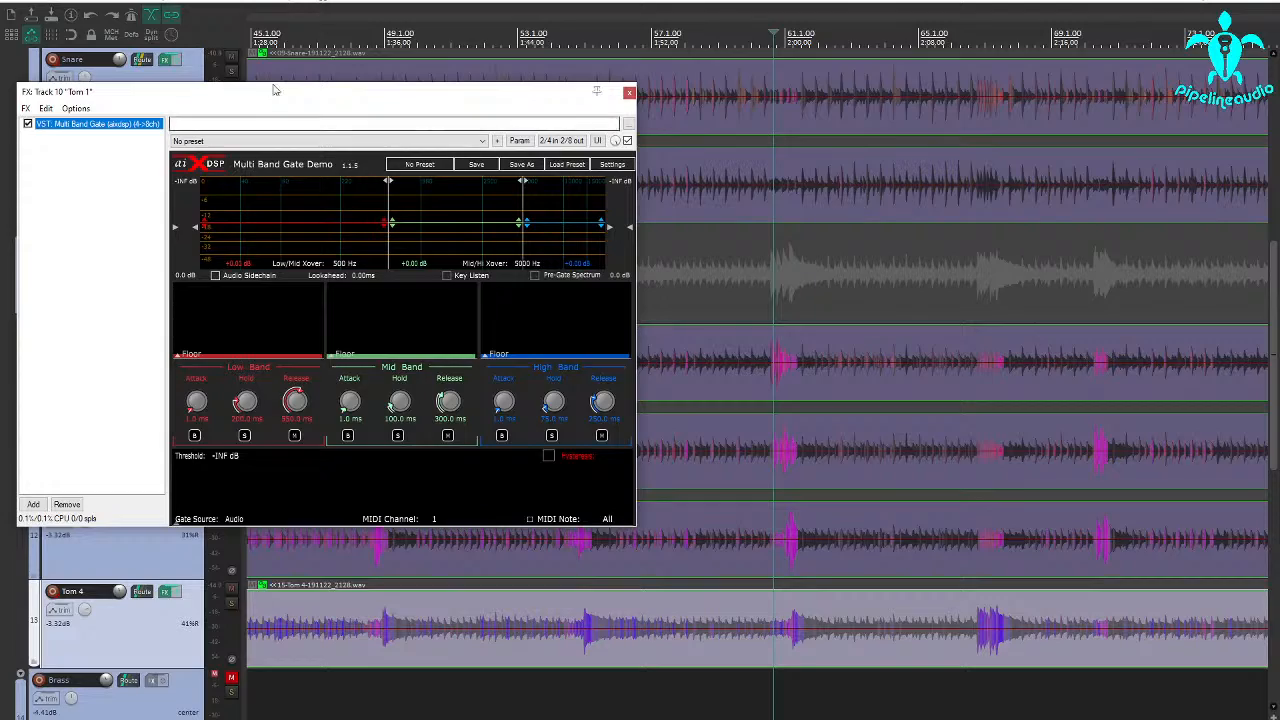
left_click_drag(277, 91, 337, 77)
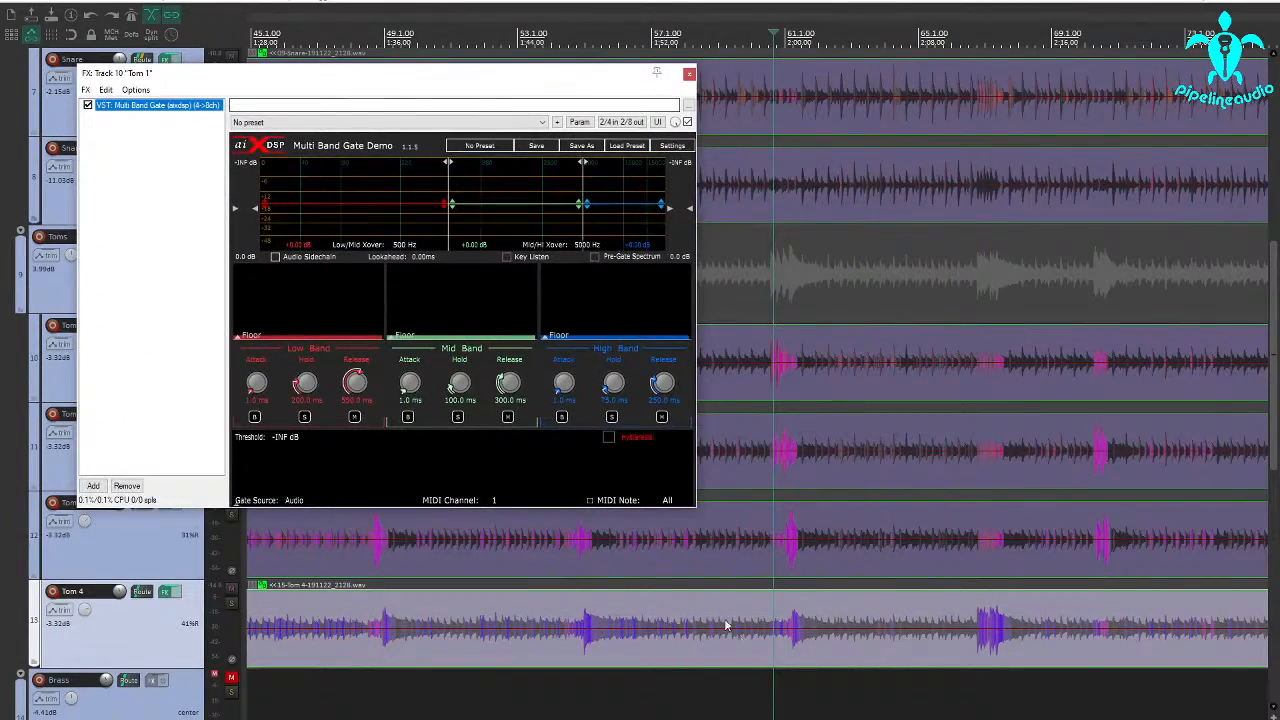
Make a time selection around the fill from 60.2.37 to 62.4.84, with the edit cursor at its start.
left_click_drag(746, 672, 850, 674)
left_click_drag(744, 681, 762, 677)
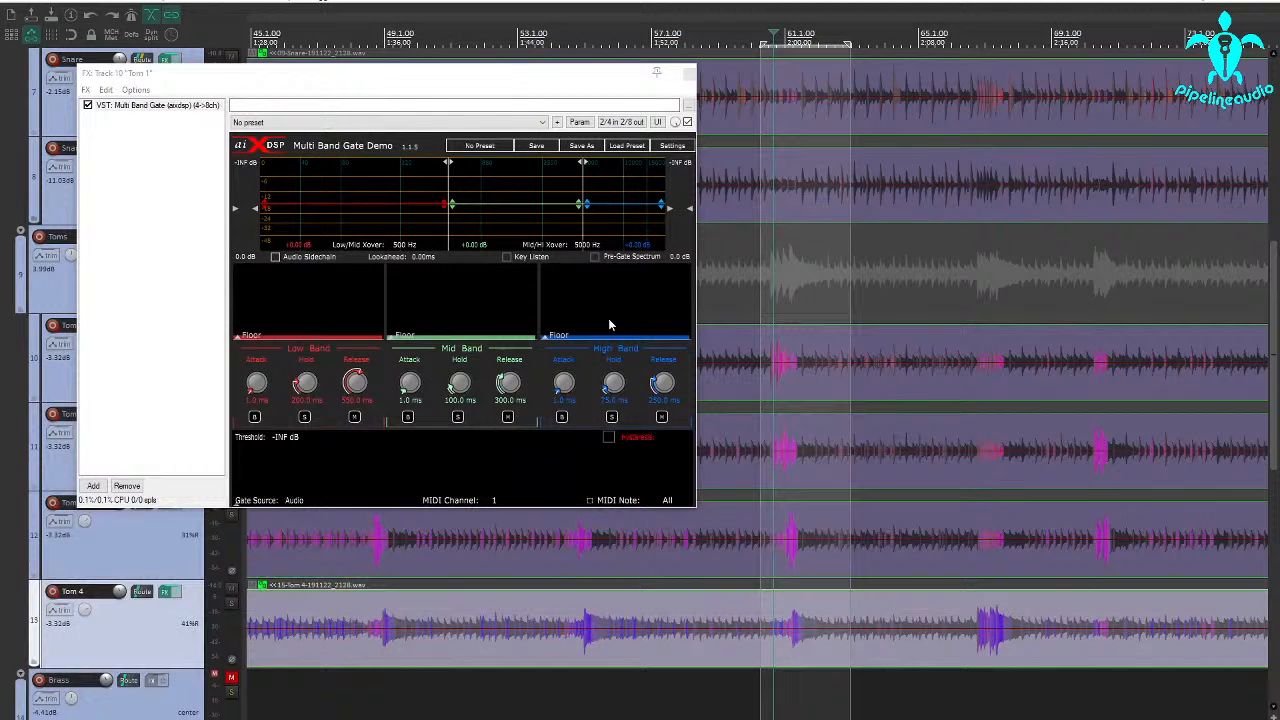
left_click(759, 675)
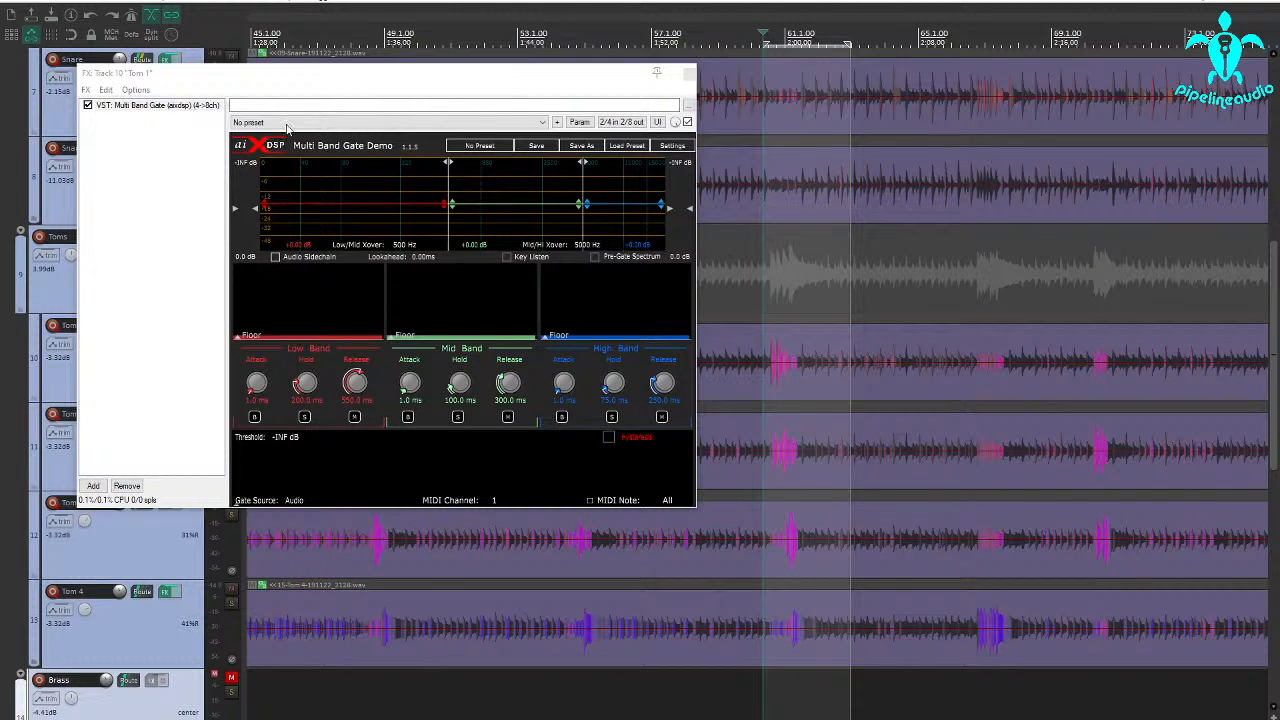
left_click_drag(309, 75, 483, 98)
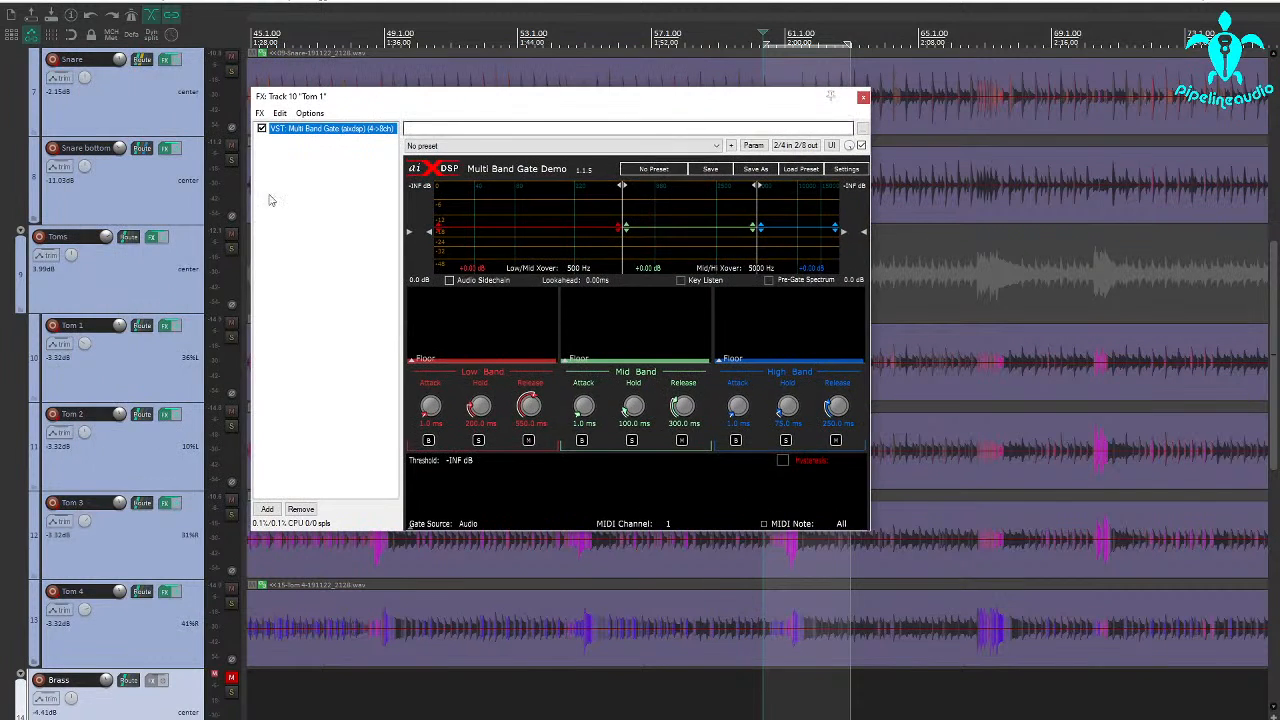
Solo Tom 1 and audition the selected fill with the track's effects enabled.
left_click(168, 327, "ctrl")
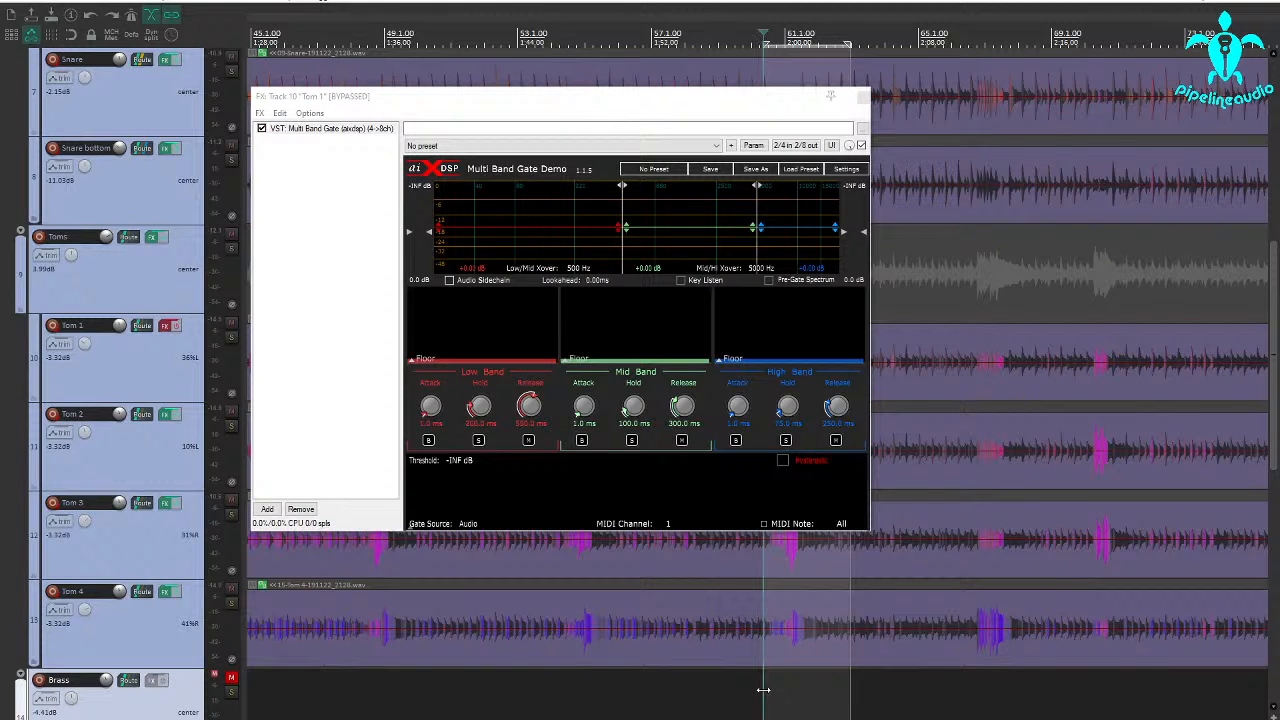
left_click(231, 337)
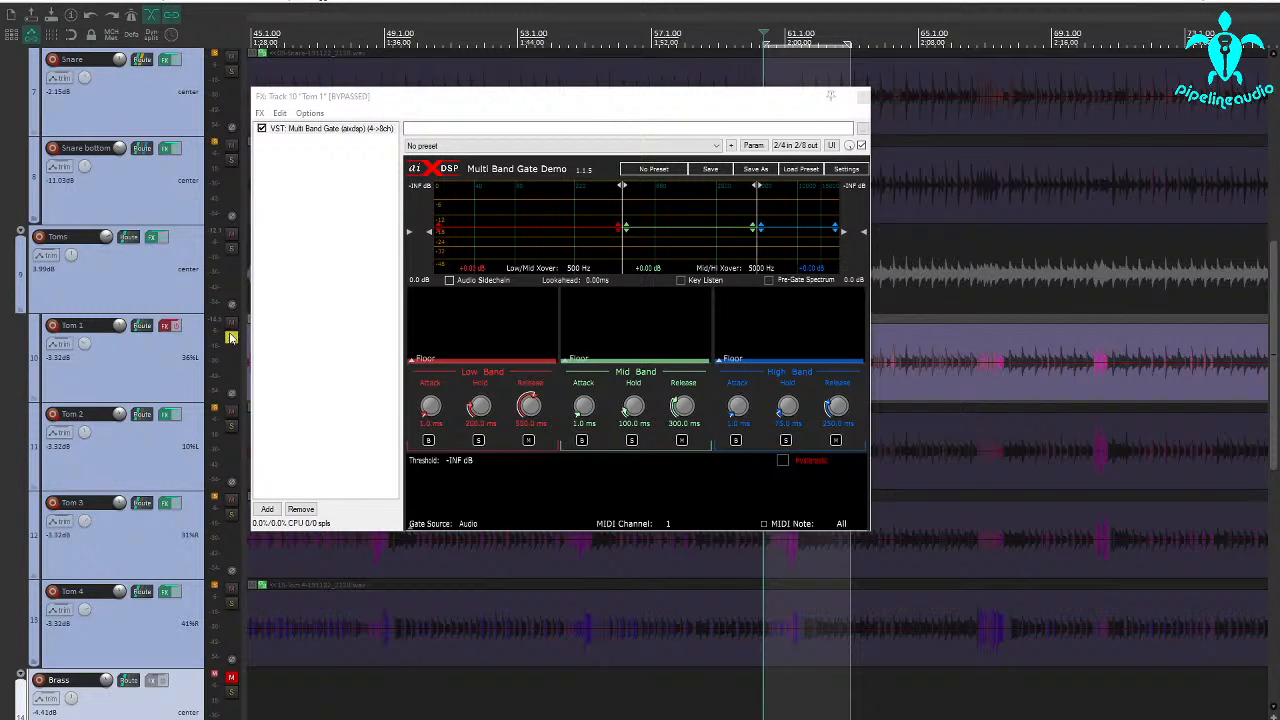
left_click(168, 326, "ctrl")
key("space")
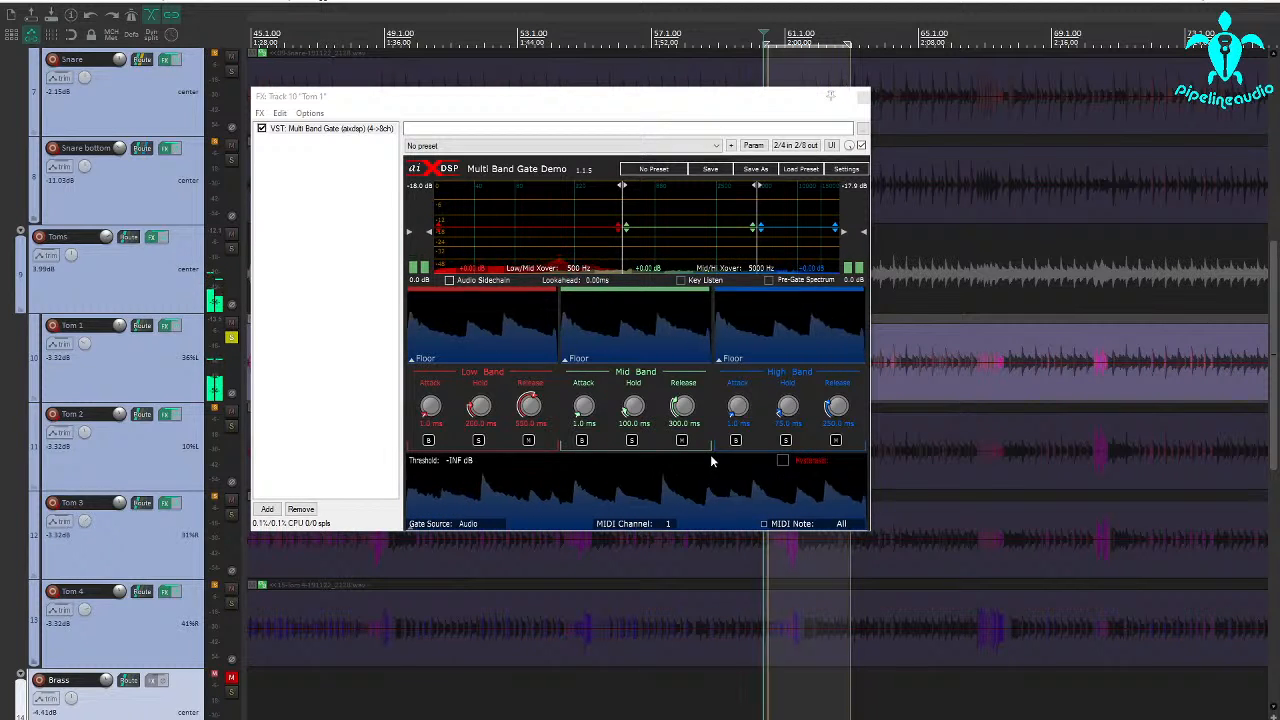
key("space")
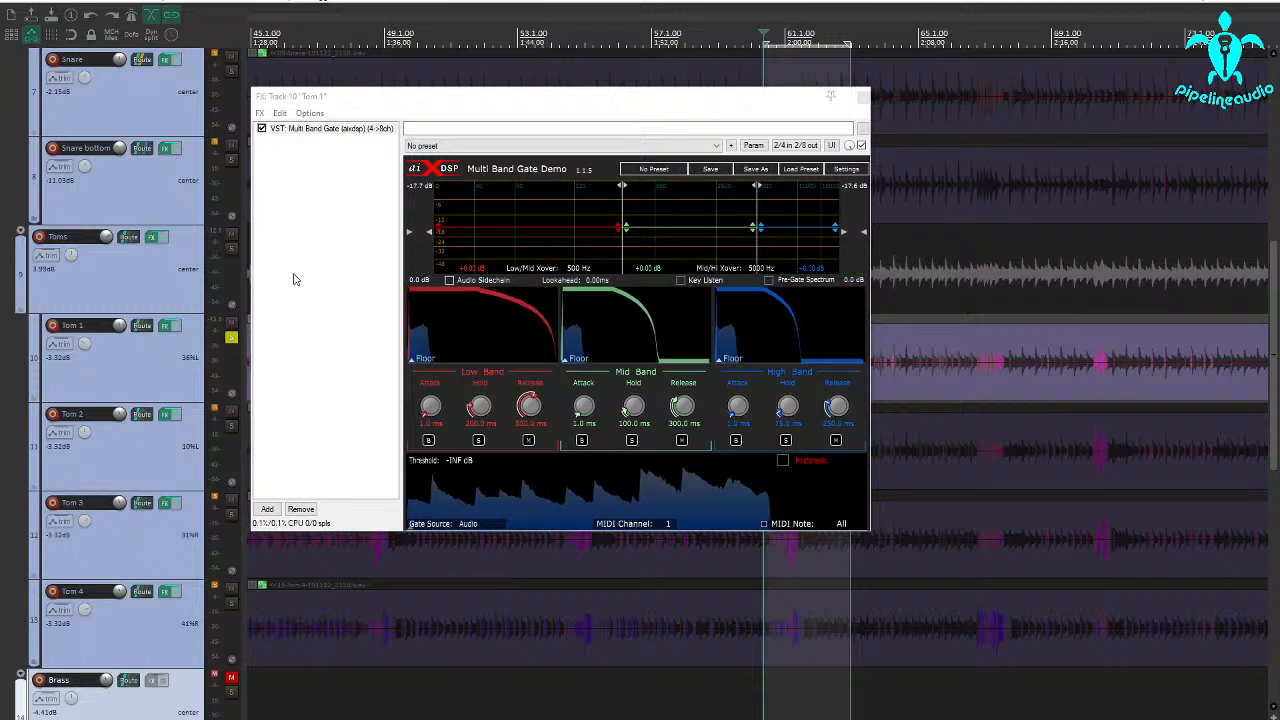
Show the video window and play the drum footage leading into the selected fill, placing the edit cursor near bar 57.
left_click(57, 2)
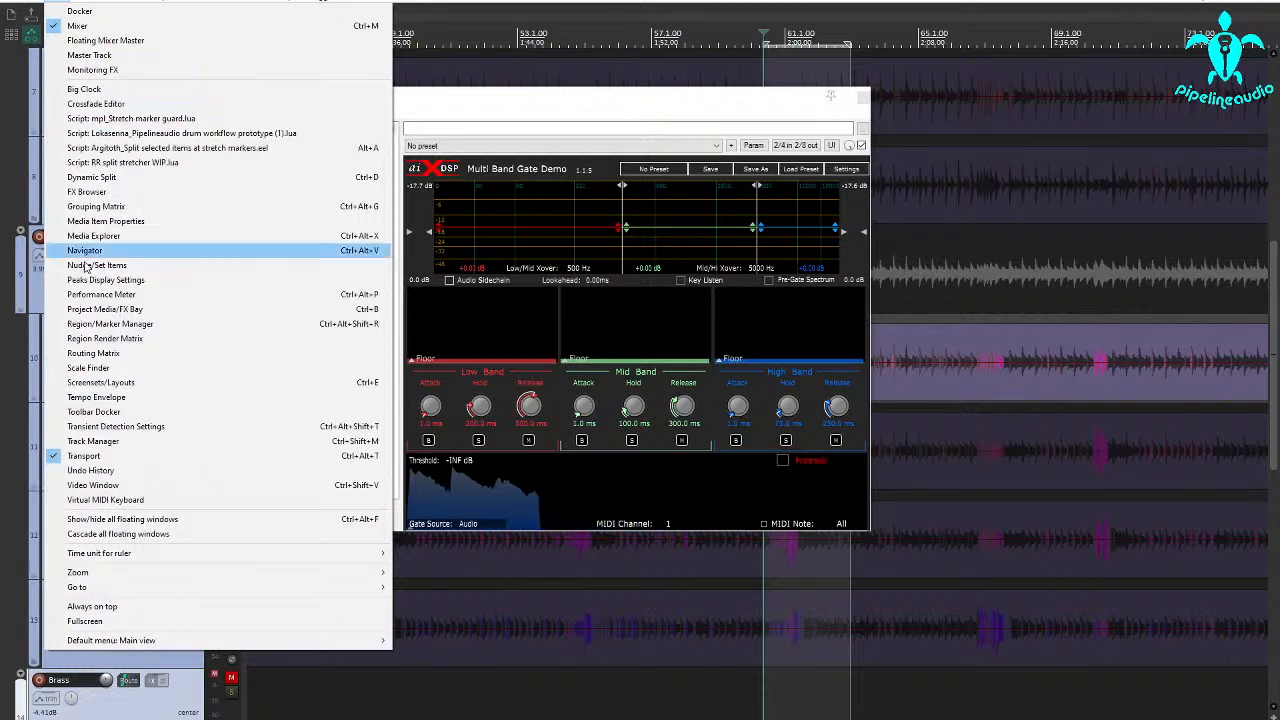
left_click(92, 485)
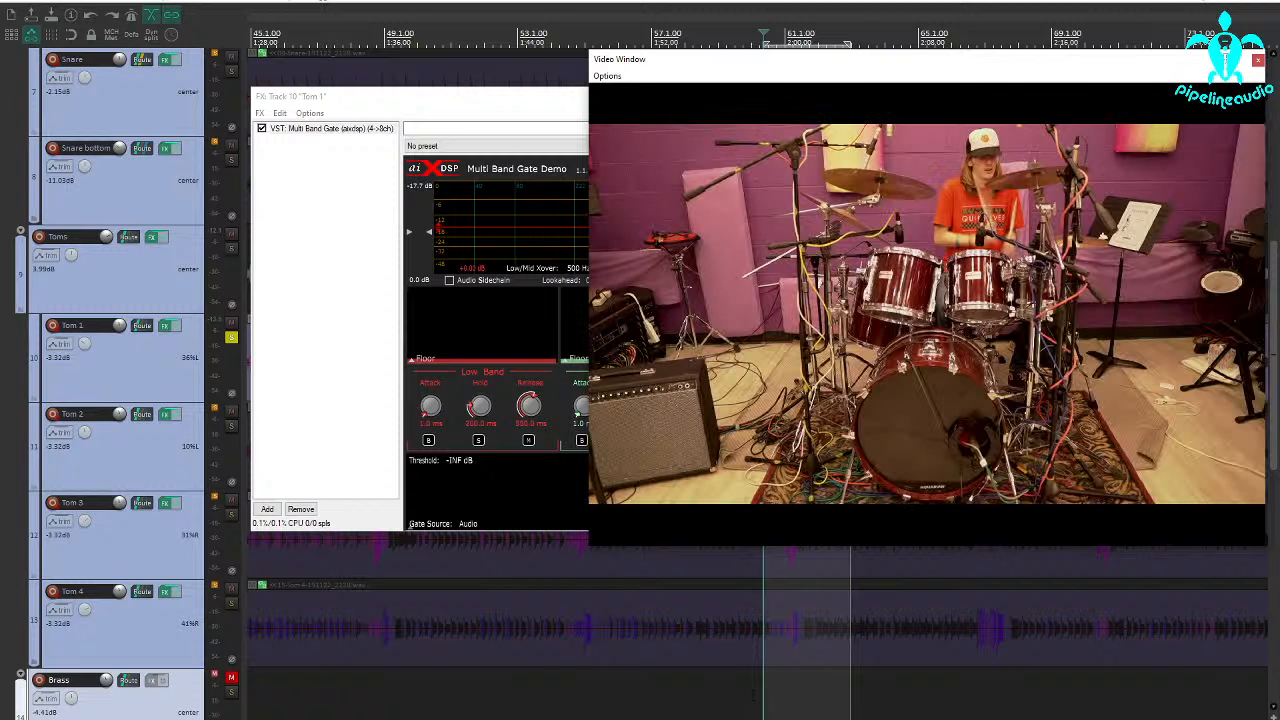
left_click(748, 690)
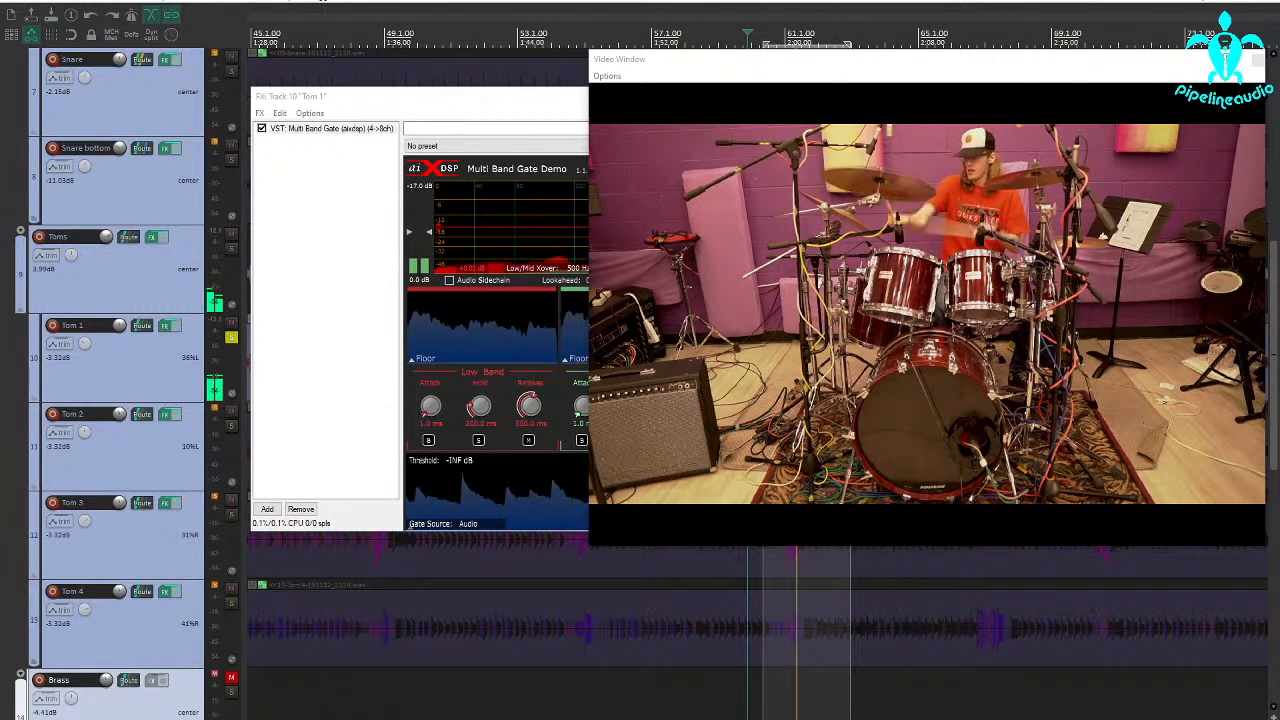
left_click(641, 693)
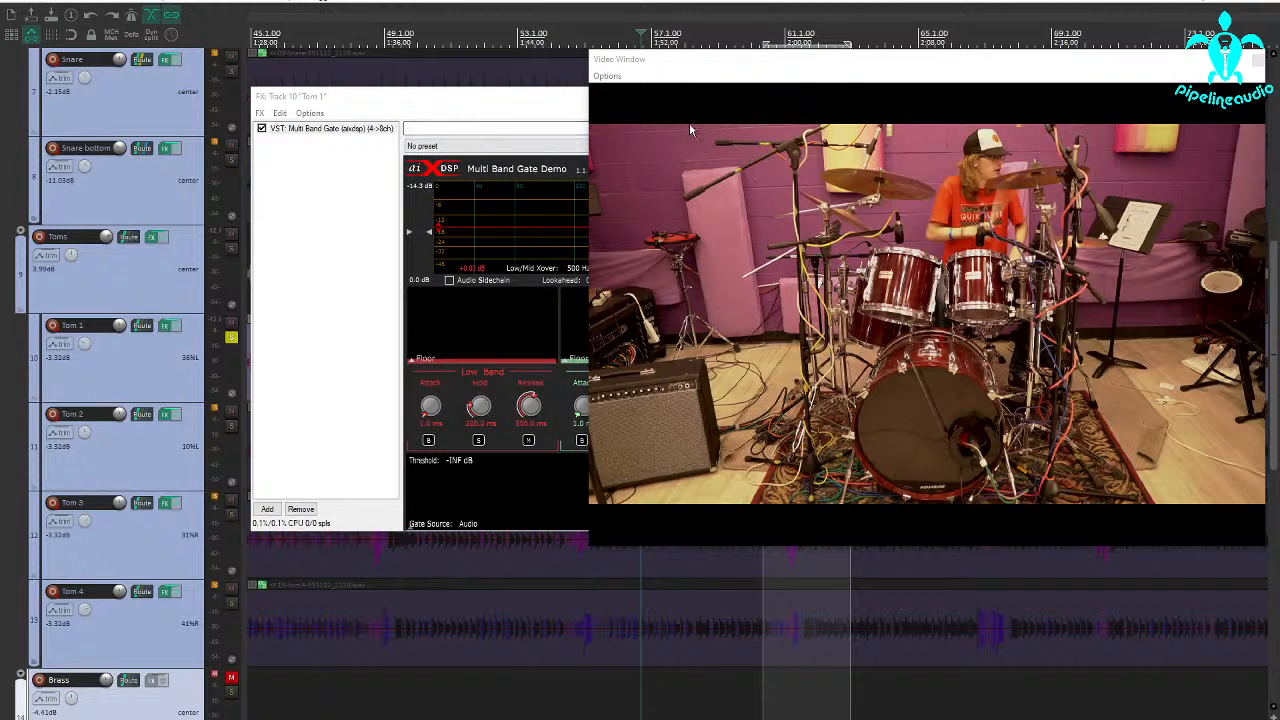
Close the video window and audition soloed Tom 1 from about bar 57 into the selected fill.
left_click(1258, 63)
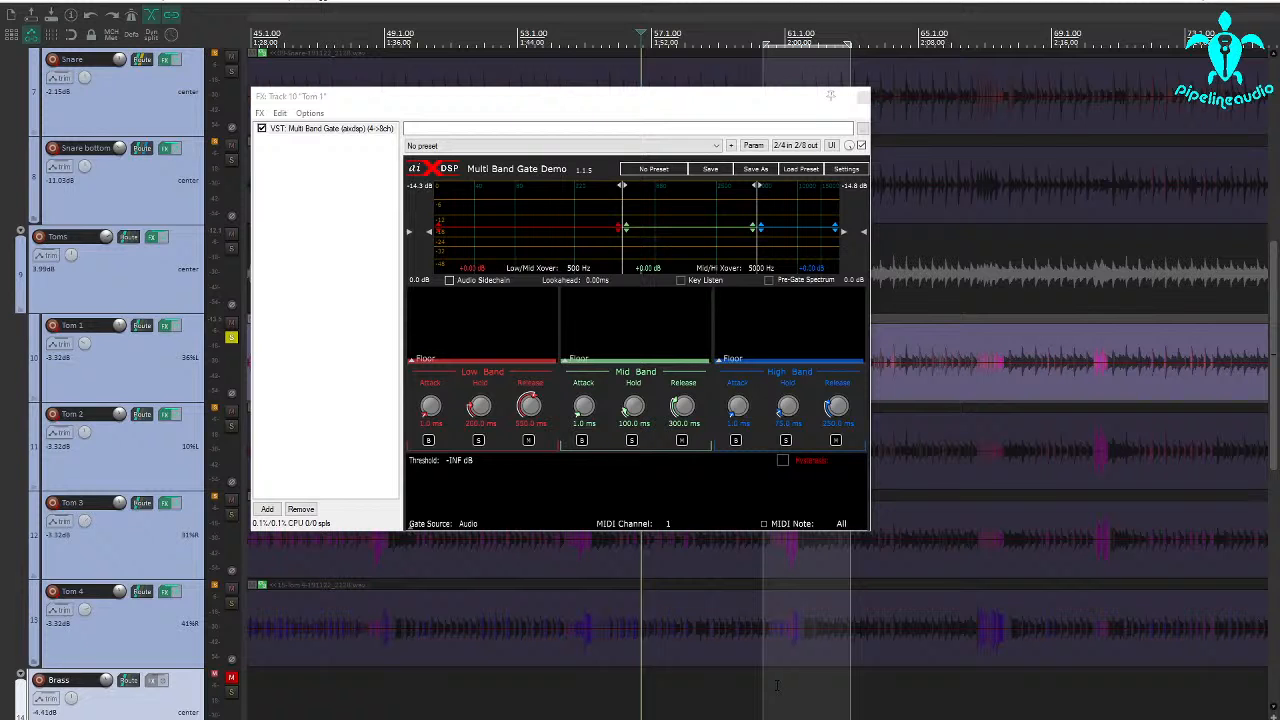
key("space")
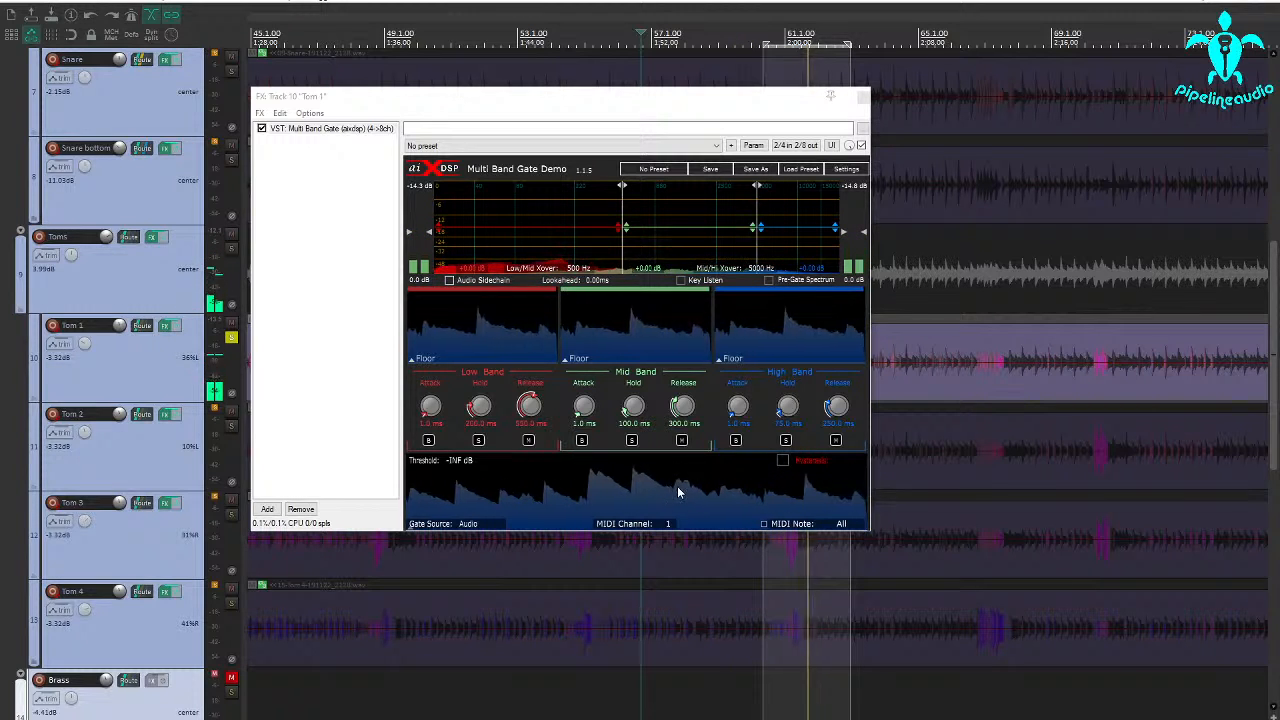
key("space")
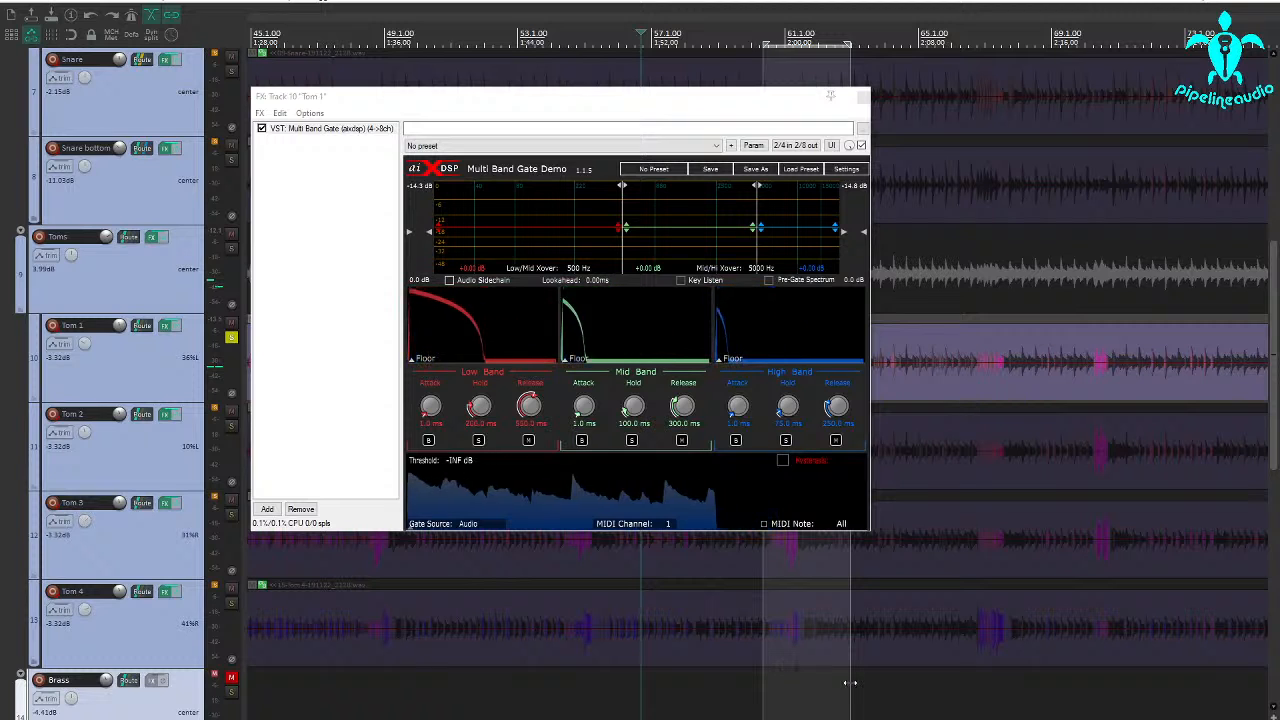
Shorten the time selection to end just before bar 62 and audition Tom 1's fill from near the selection's start.
left_click_drag(850, 683, 814, 683)
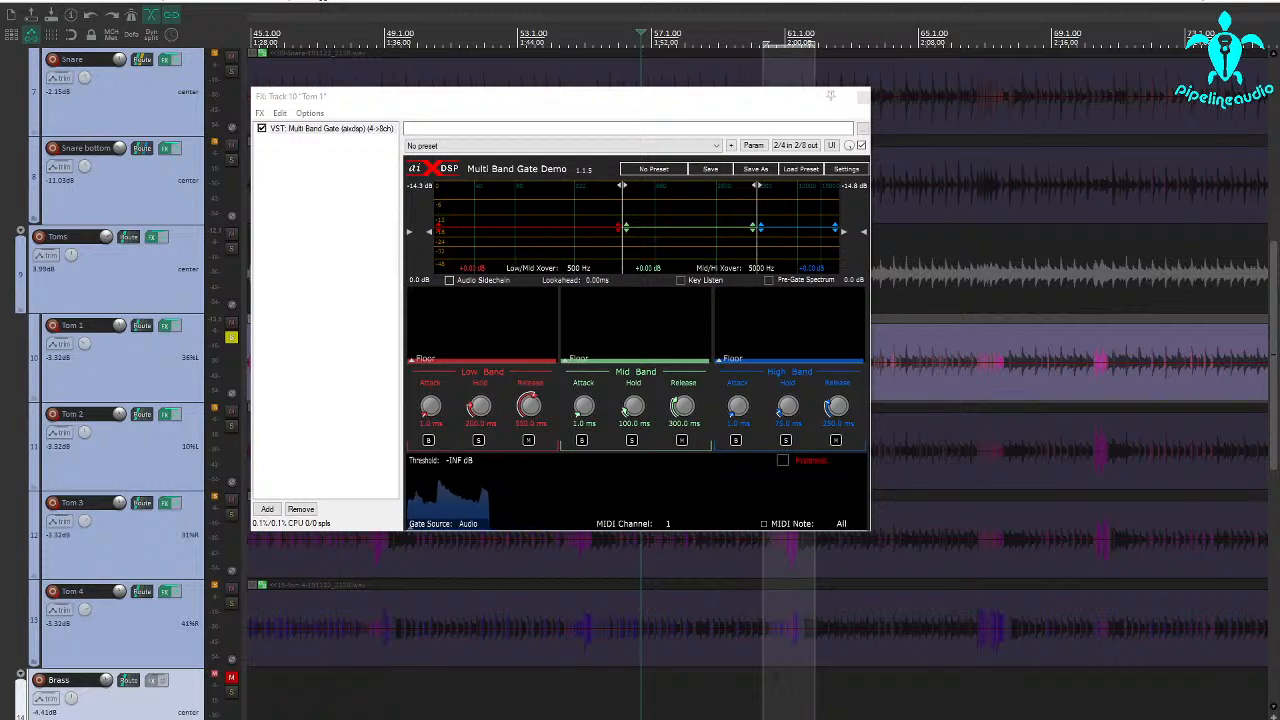
left_click(774, 679)
key("space")
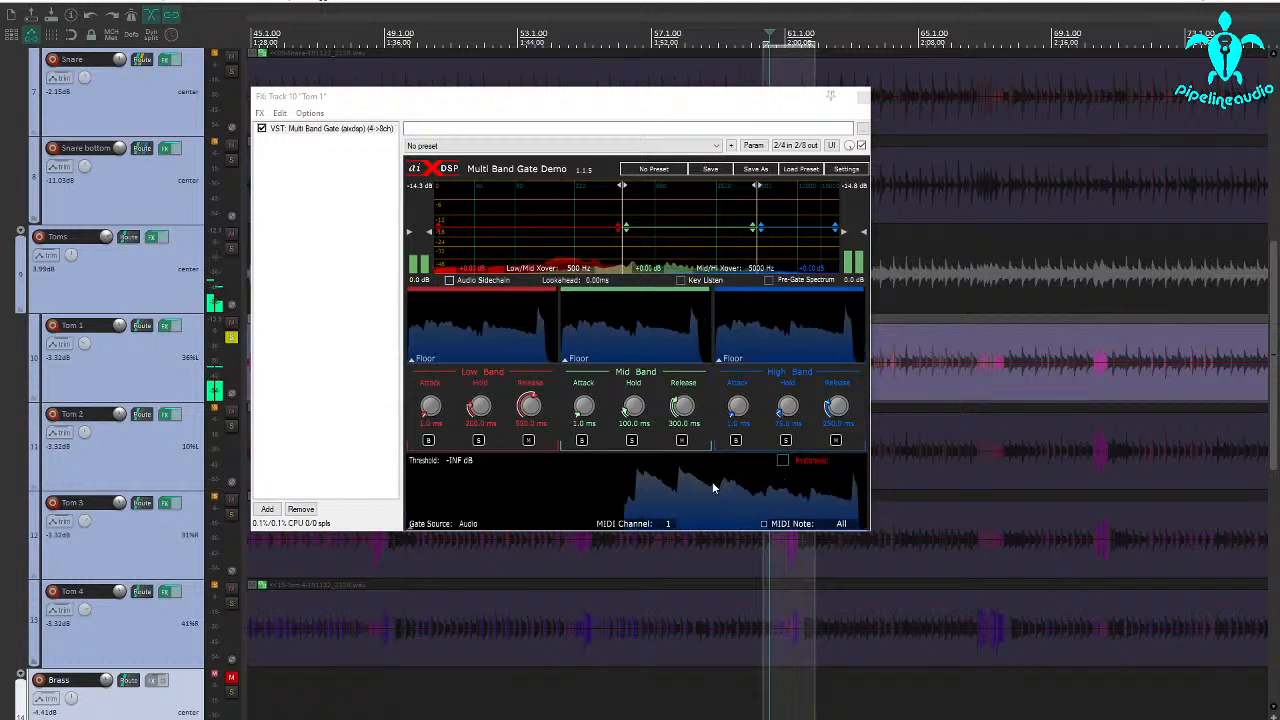
key("space")
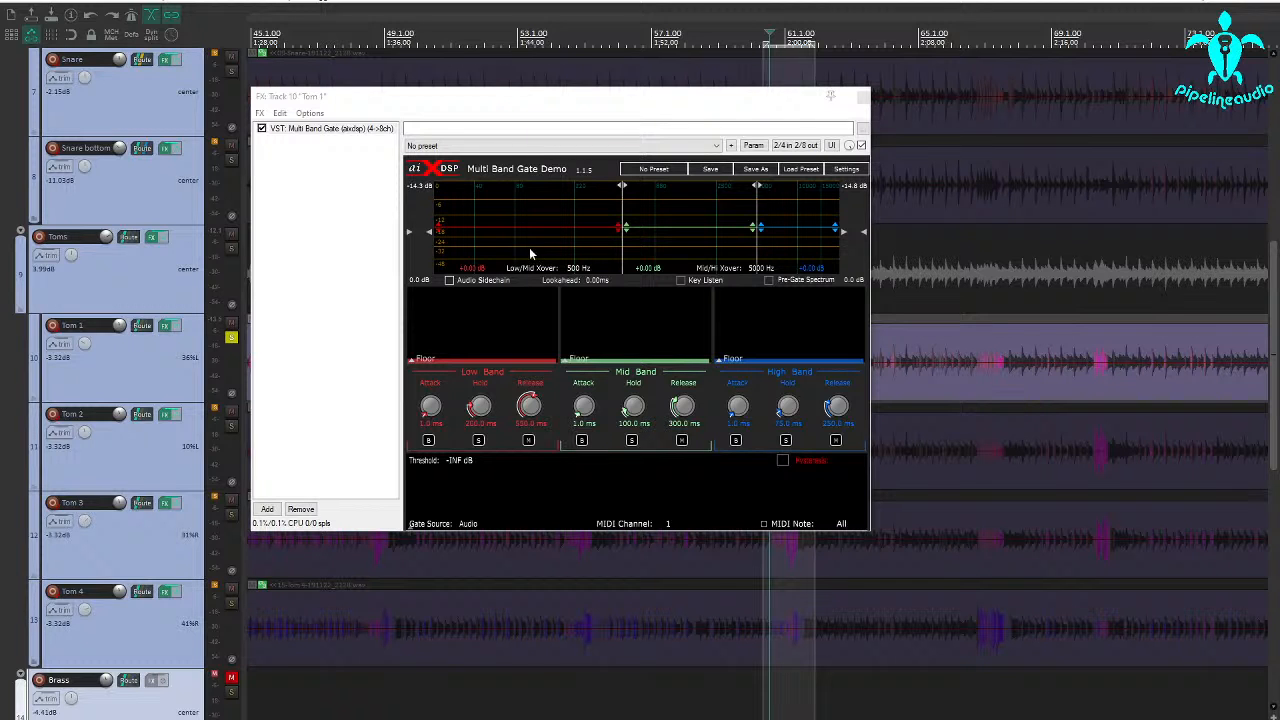
key("space")
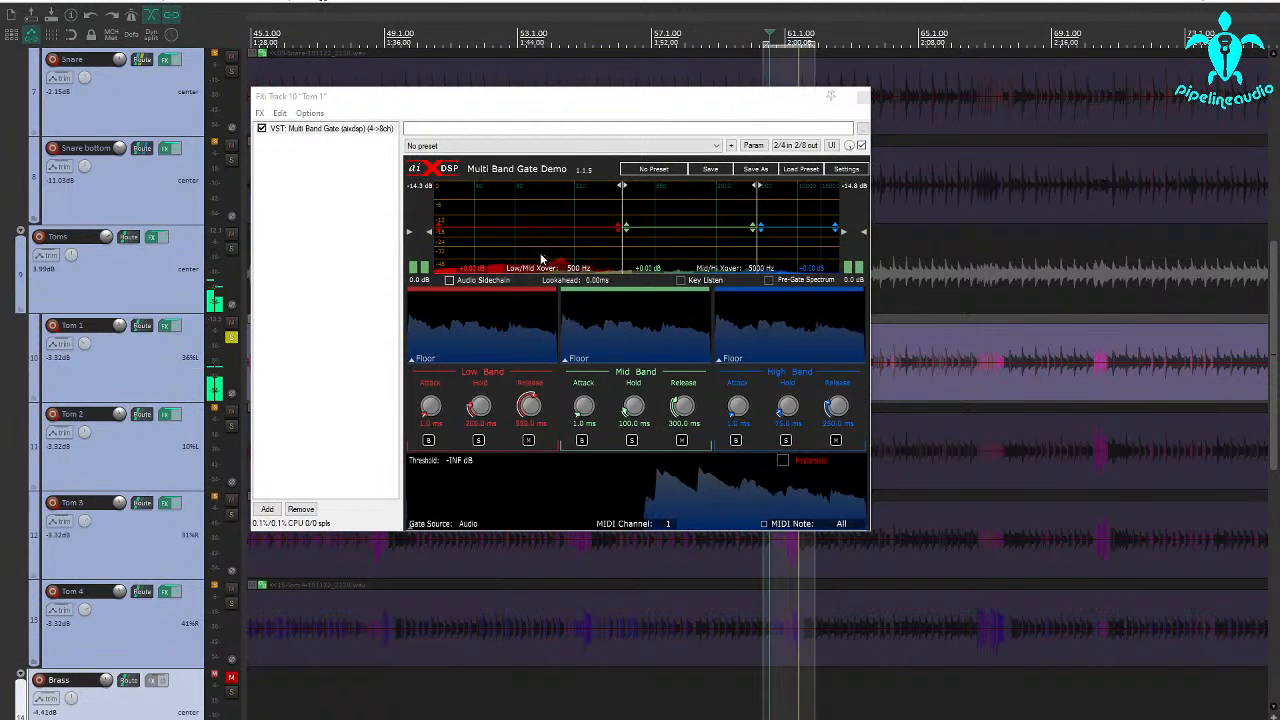
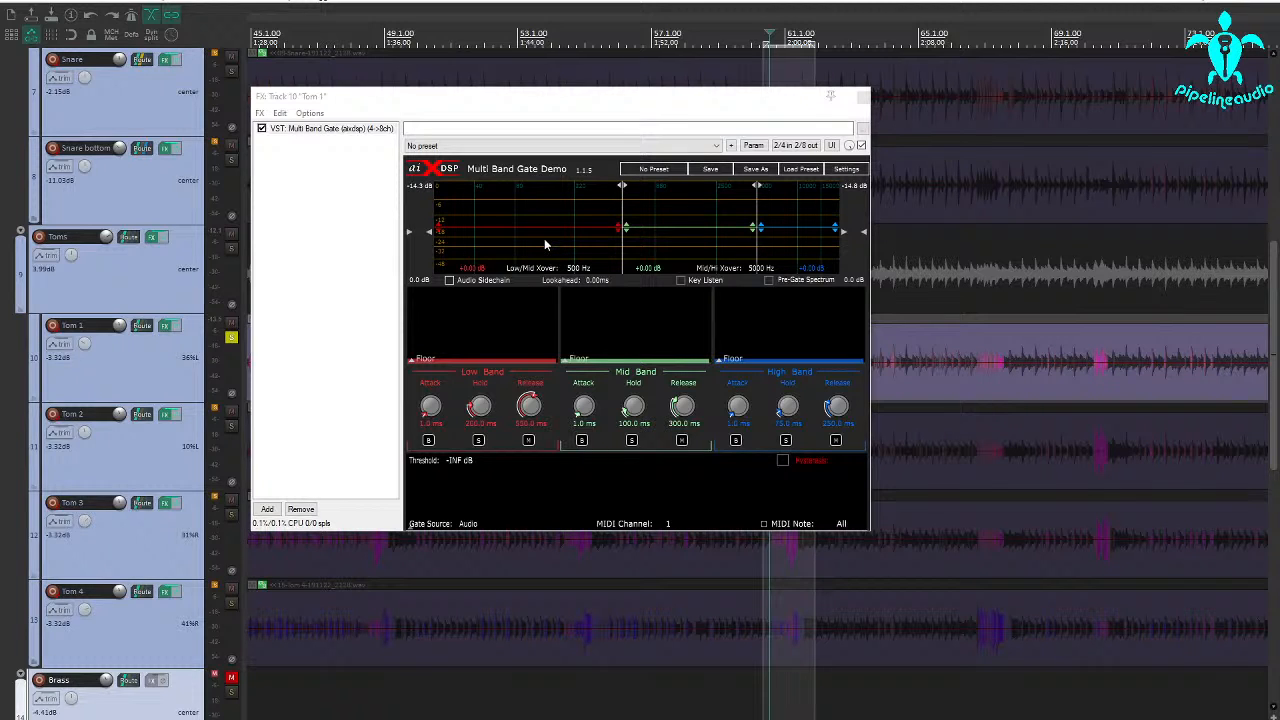
Enable key listen on Tom 1's gate, set the key high-pass to about 161 Hz and lower the key low-pass while the fill plays.
key("space")
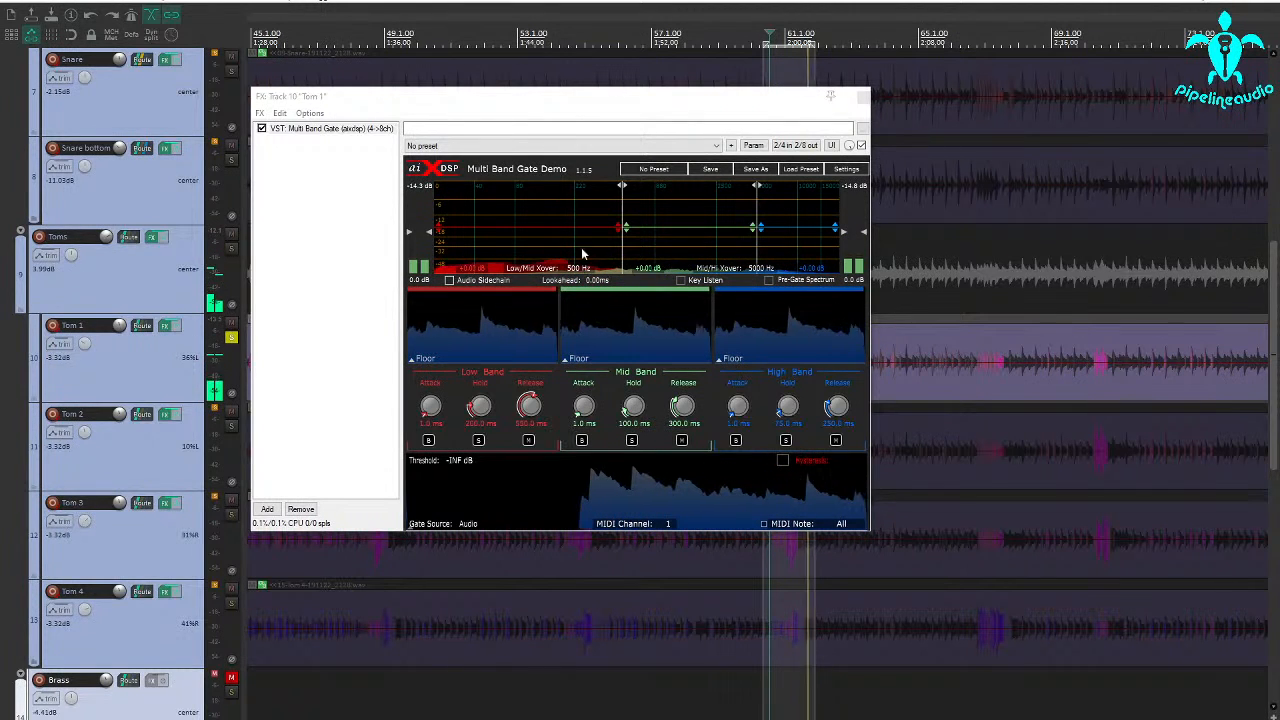
key("space")
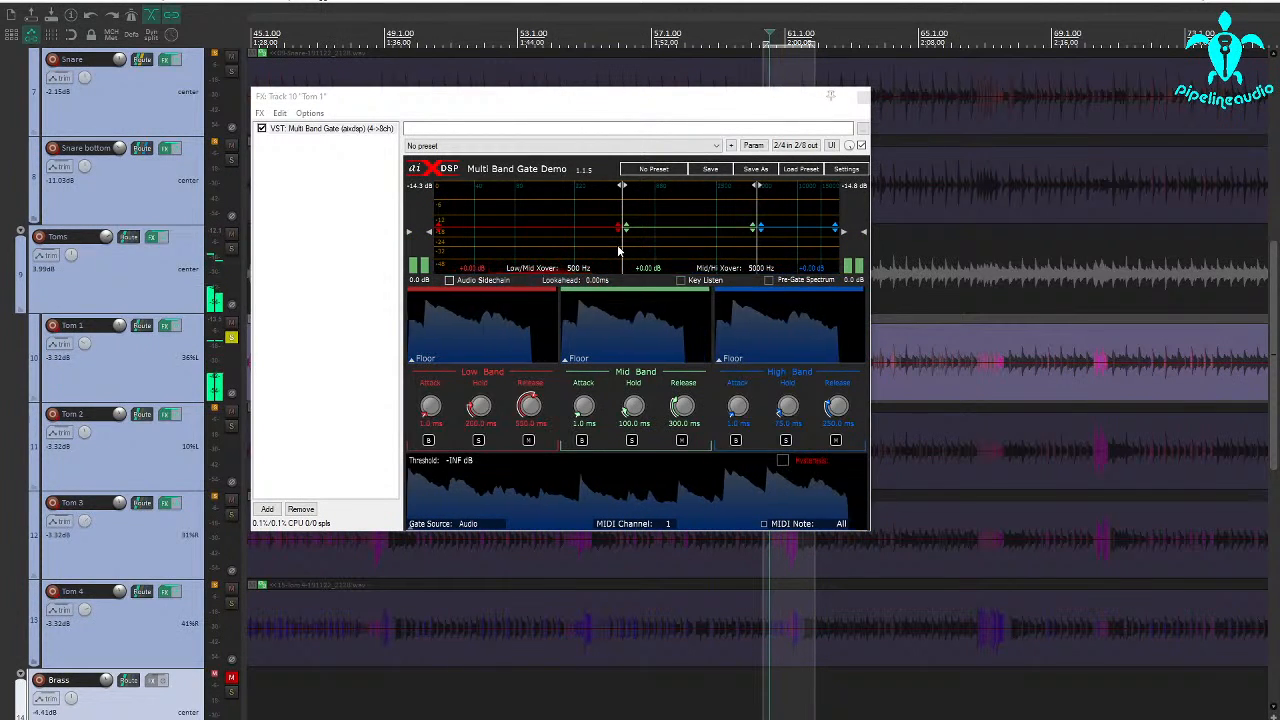
left_click(681, 281)
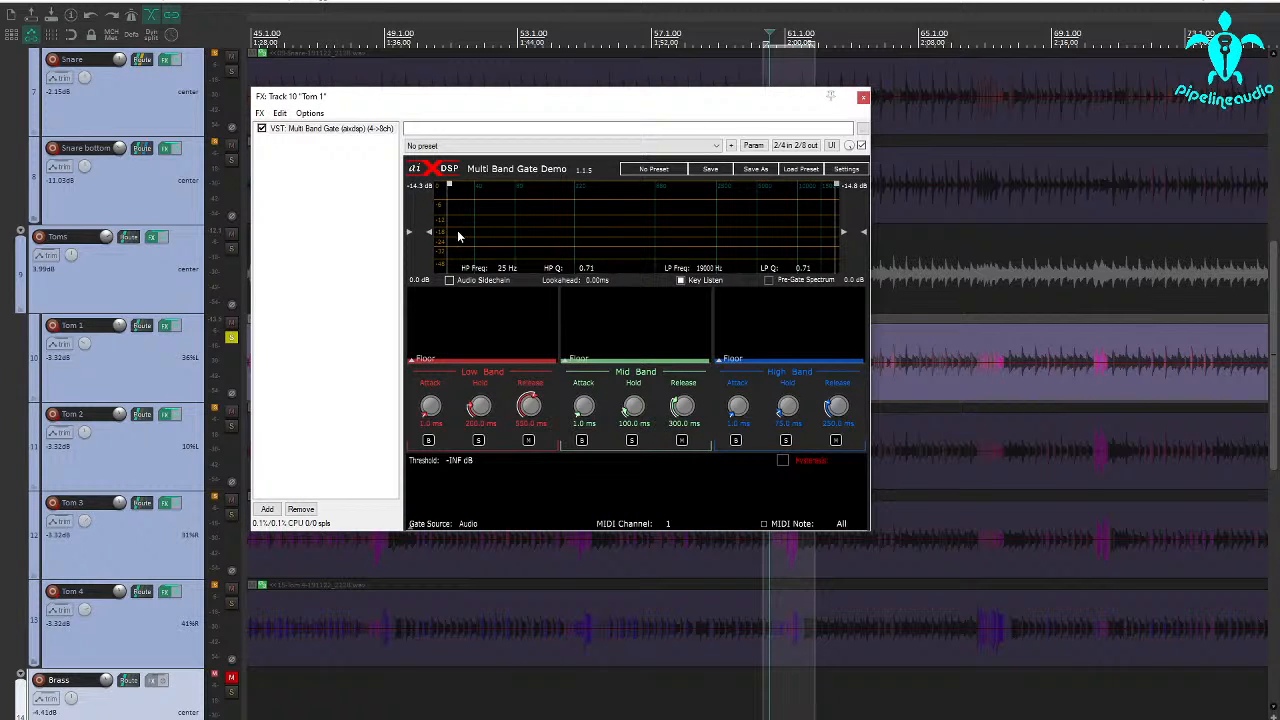
key("space")
mouse_move(451, 238)
left_mouse_down()
mouse_move(697, 242)
mouse_move(550, 232)
left_mouse_up()
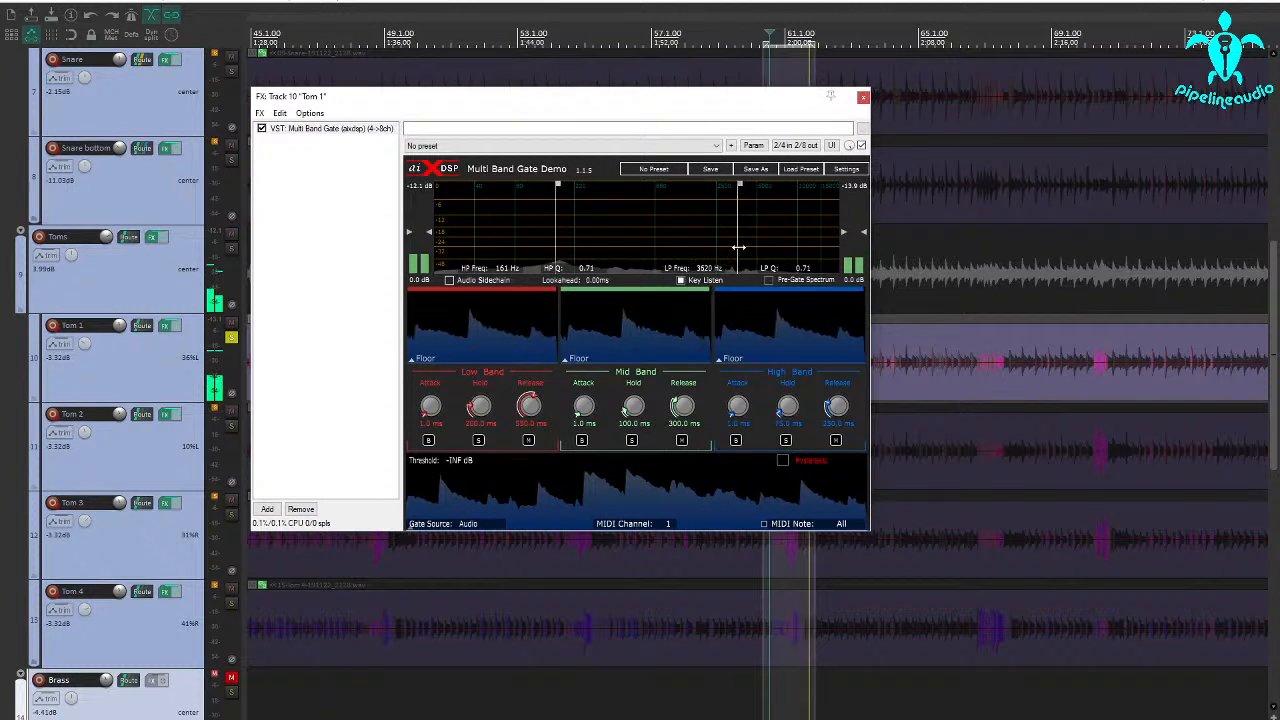
left_click_drag(738, 247, 742, 247)
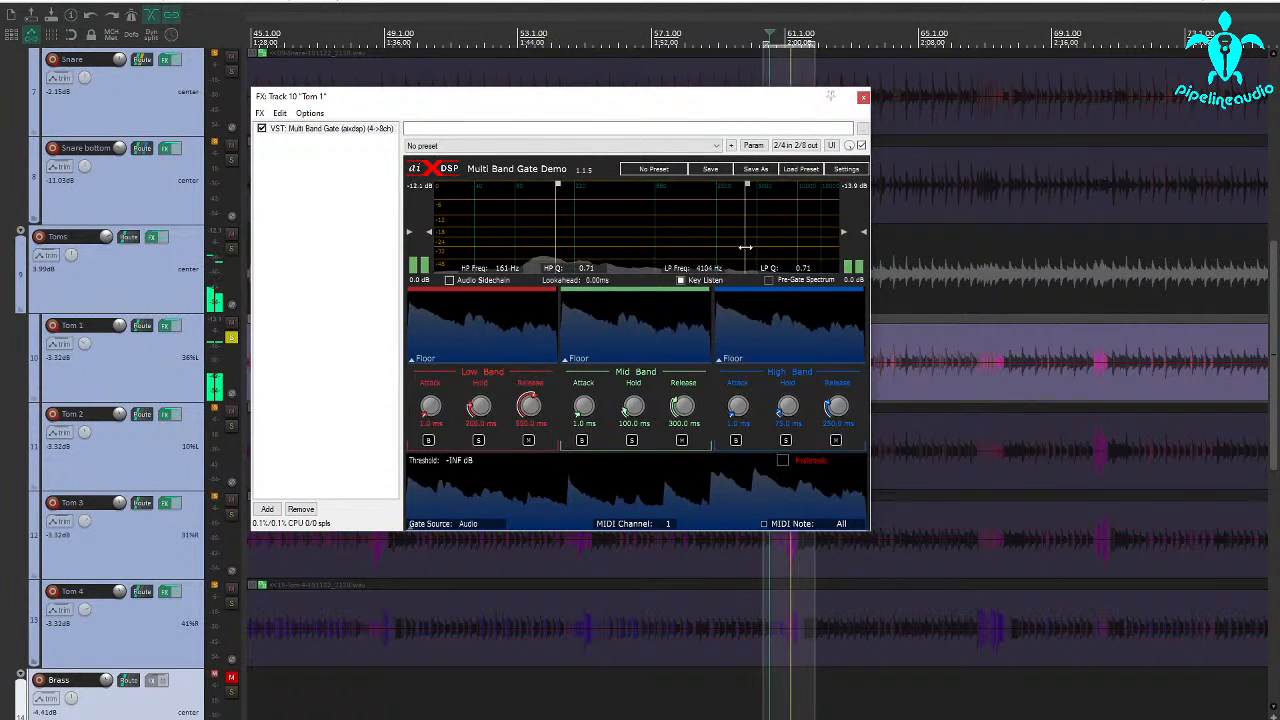
left_click_drag(760, 243, 752, 243)
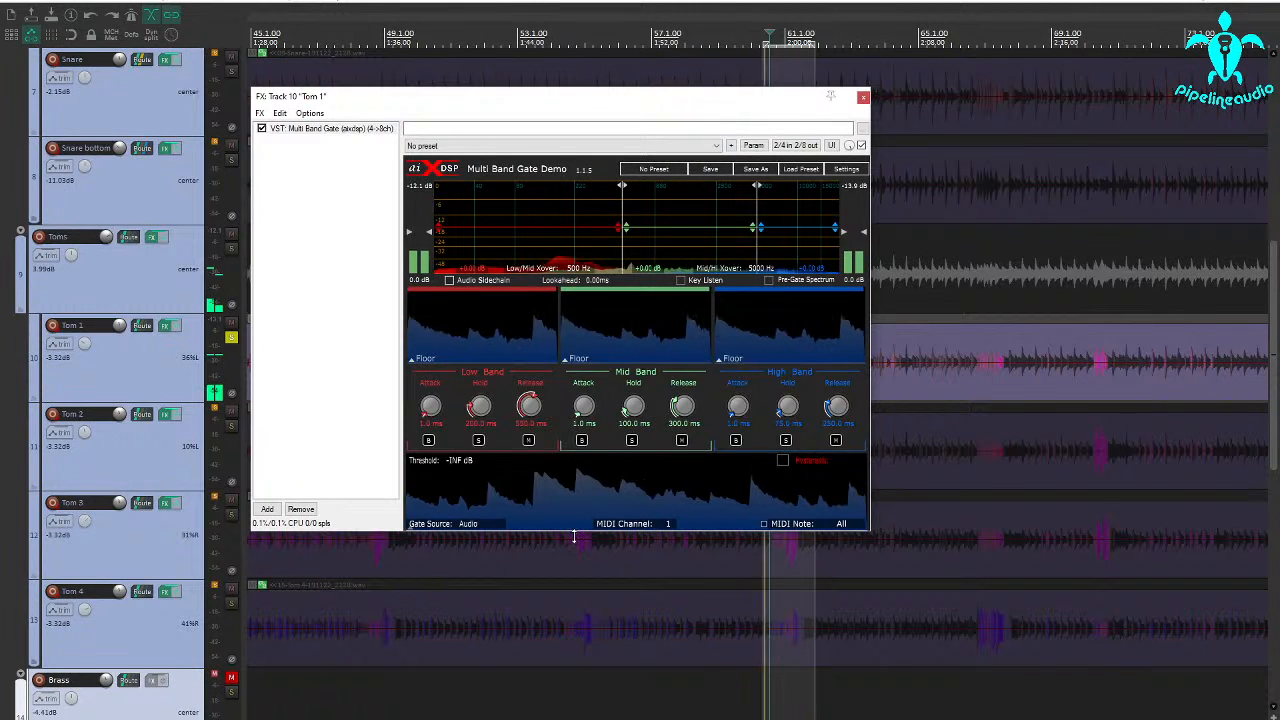
Make the gate's effects window slightly taller and set the gate threshold to -20.0 dB.
mouse_move(573, 534)
left_mouse_down()
mouse_move(570, 498)
mouse_move(572, 542)
left_mouse_up()
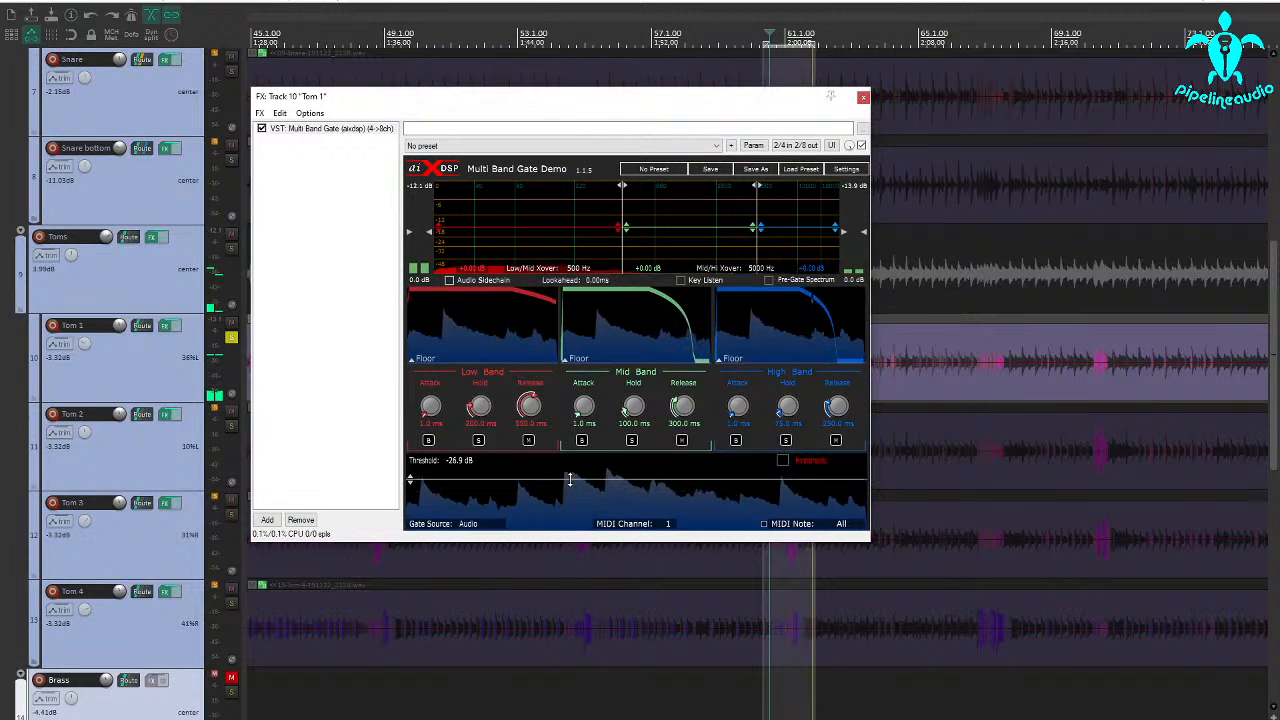
left_click_drag(570, 479, 568, 476)
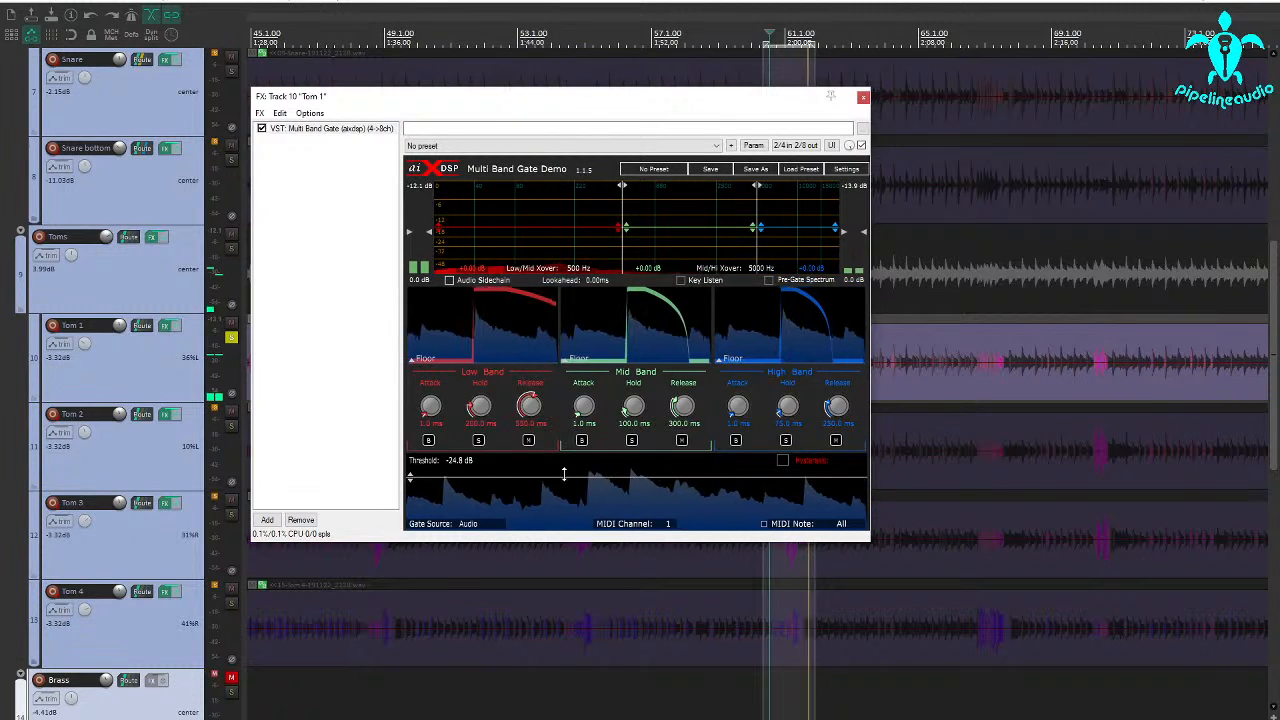
left_click_drag(564, 474, 564, 470)
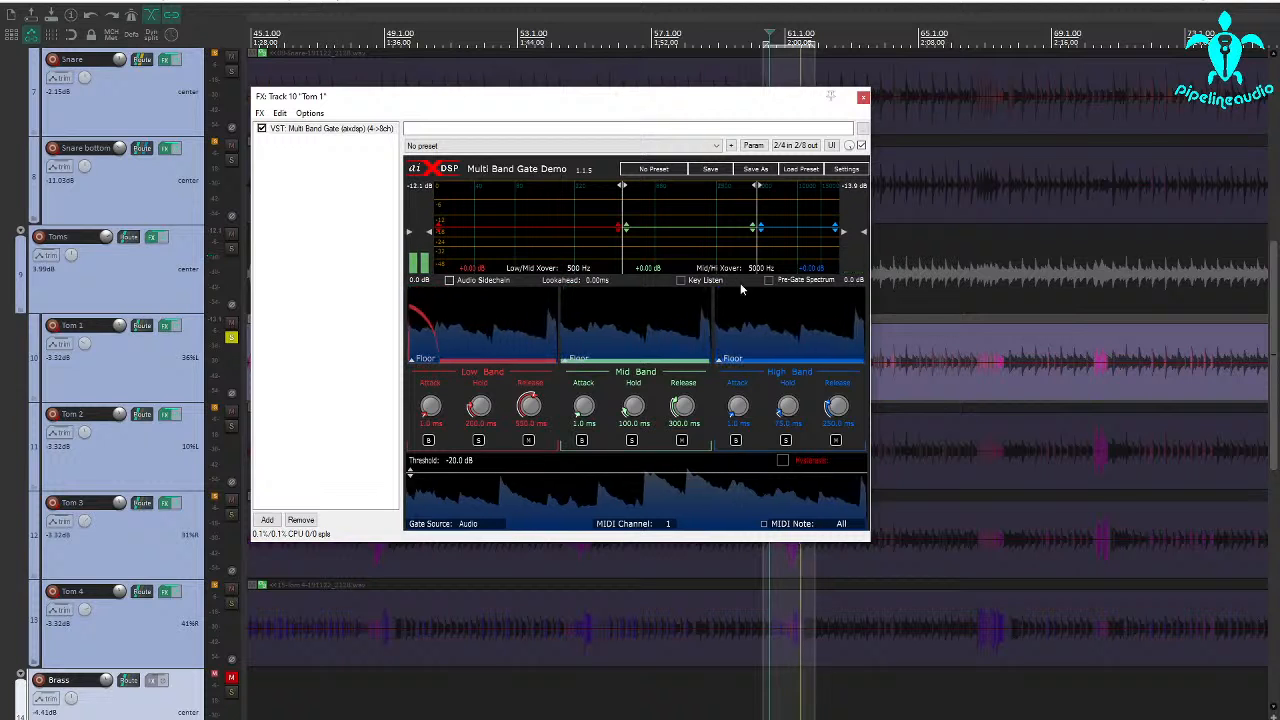
Using key listen, lower the key low-pass to 521 Hz and set the threshold to -23.4 dB, then return to the gated signal.
left_click(681, 280)
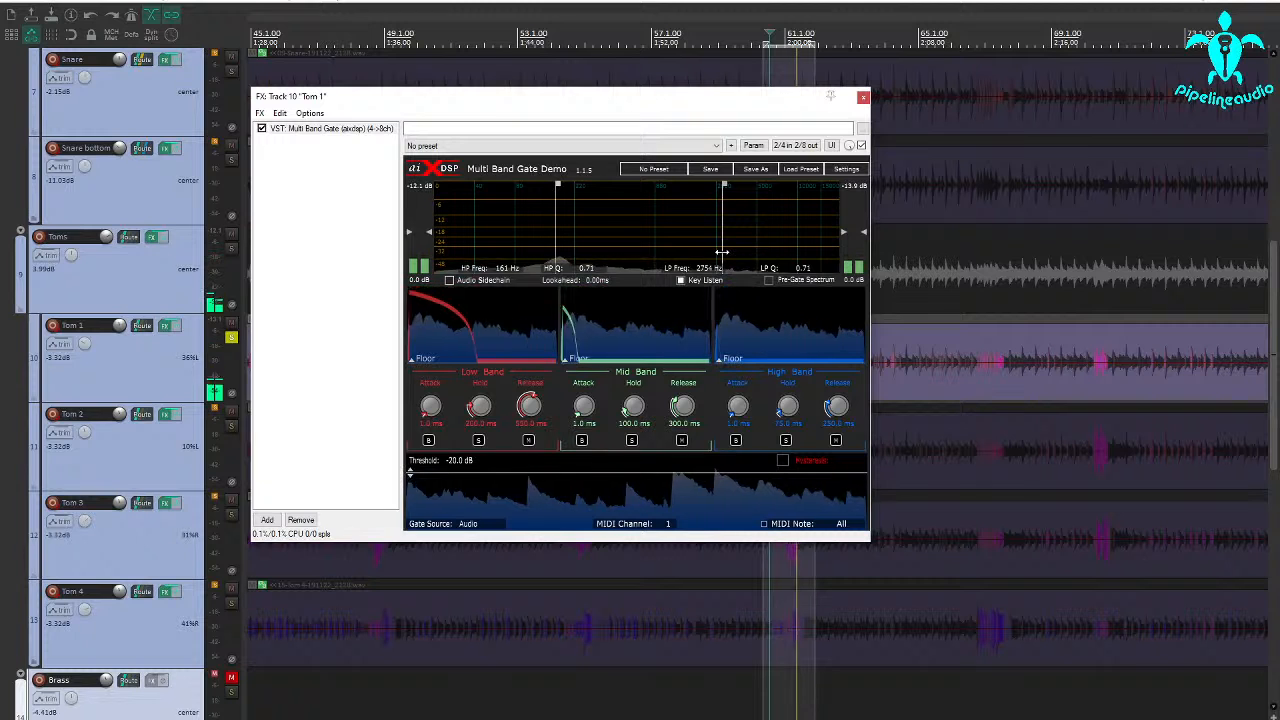
left_click_drag(722, 252, 626, 252)
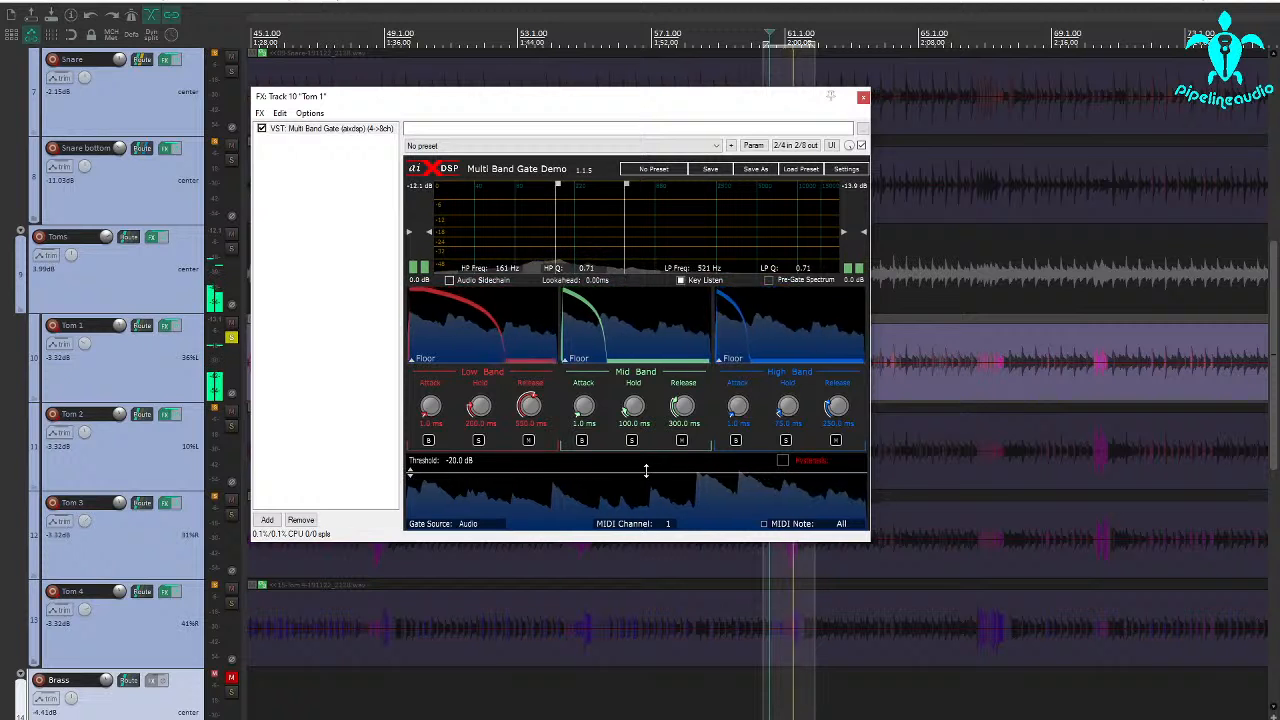
left_click_drag(646, 470, 646, 477)
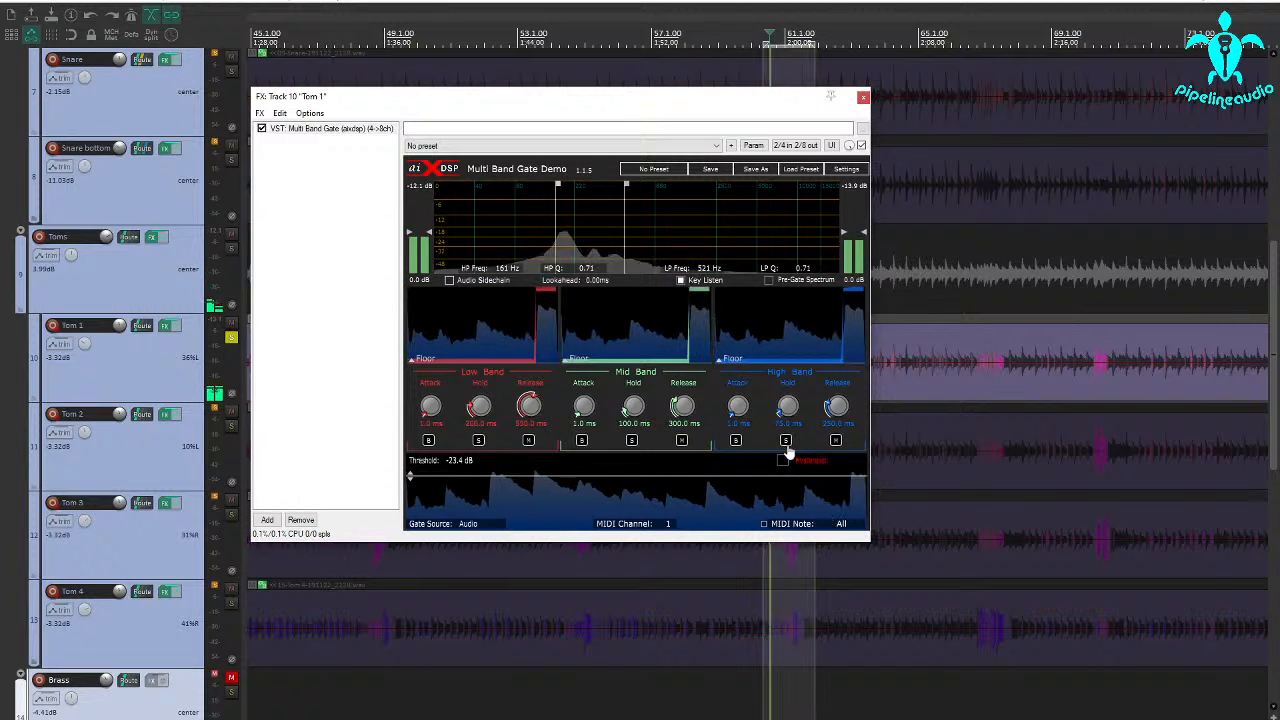
left_click(681, 280)
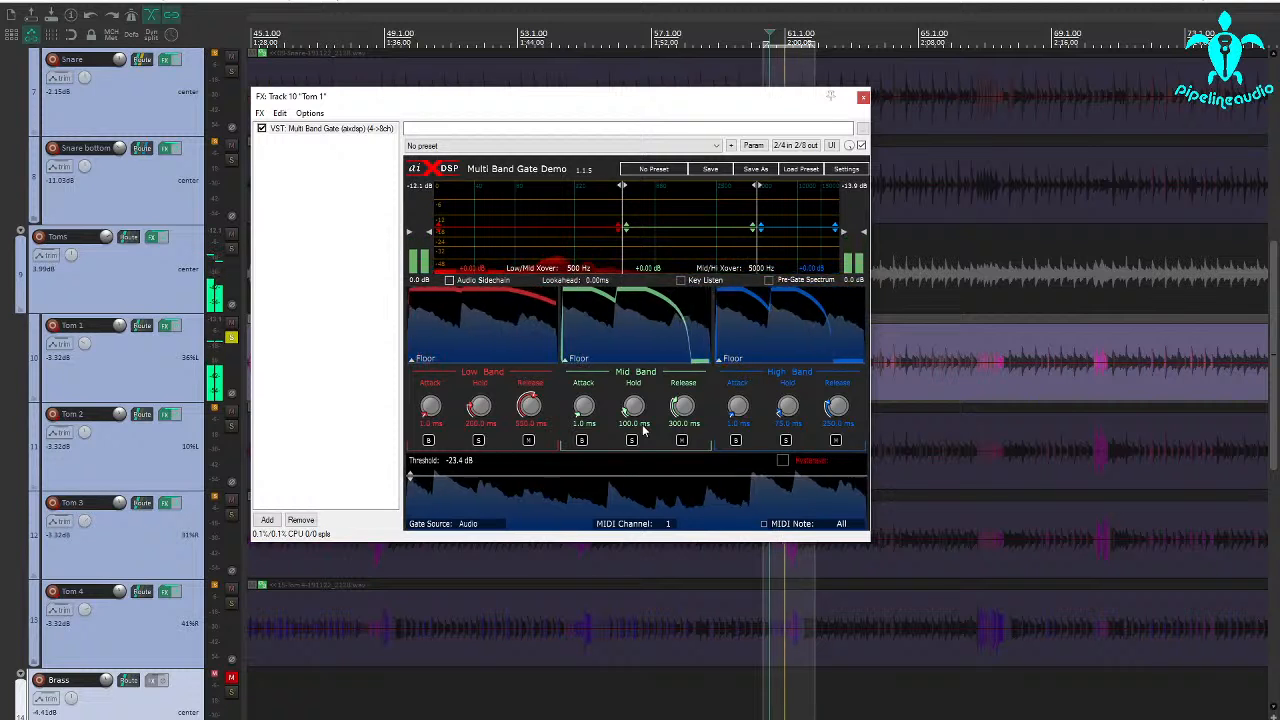
Solo the low band and set the low/mid crossover to about 246 Hz.
left_click(479, 441)
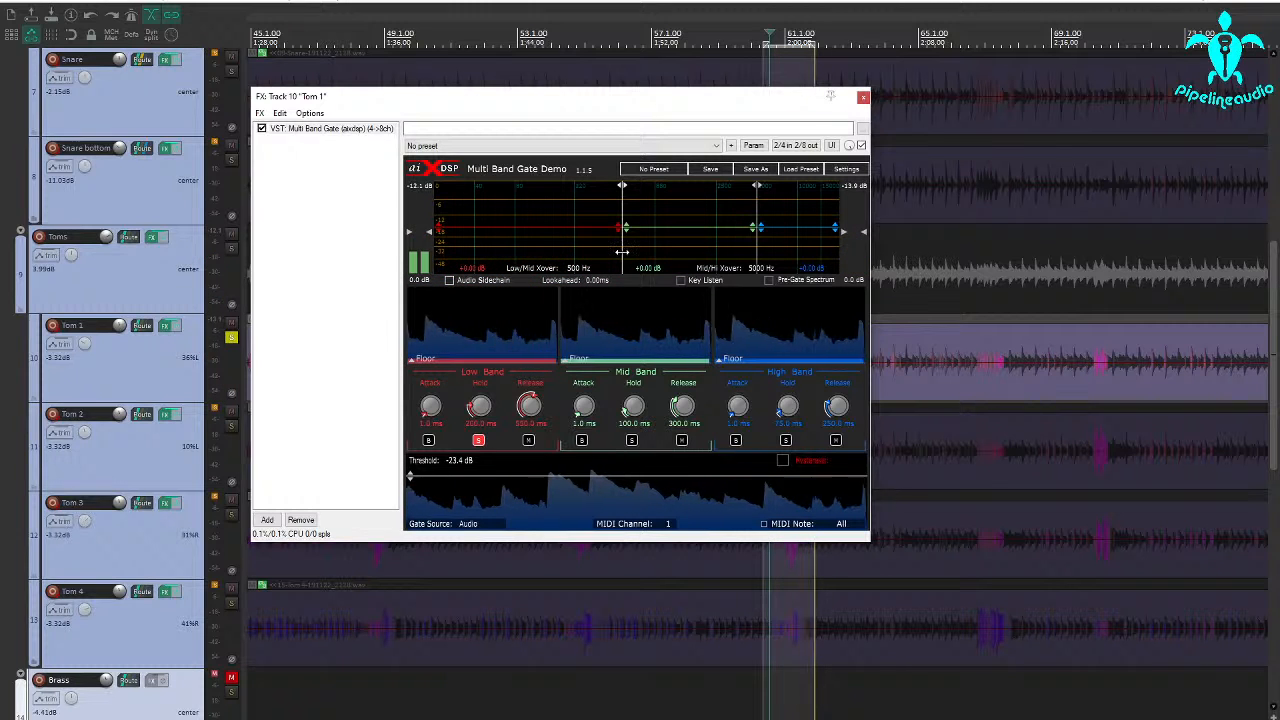
left_click_drag(622, 252, 548, 254)
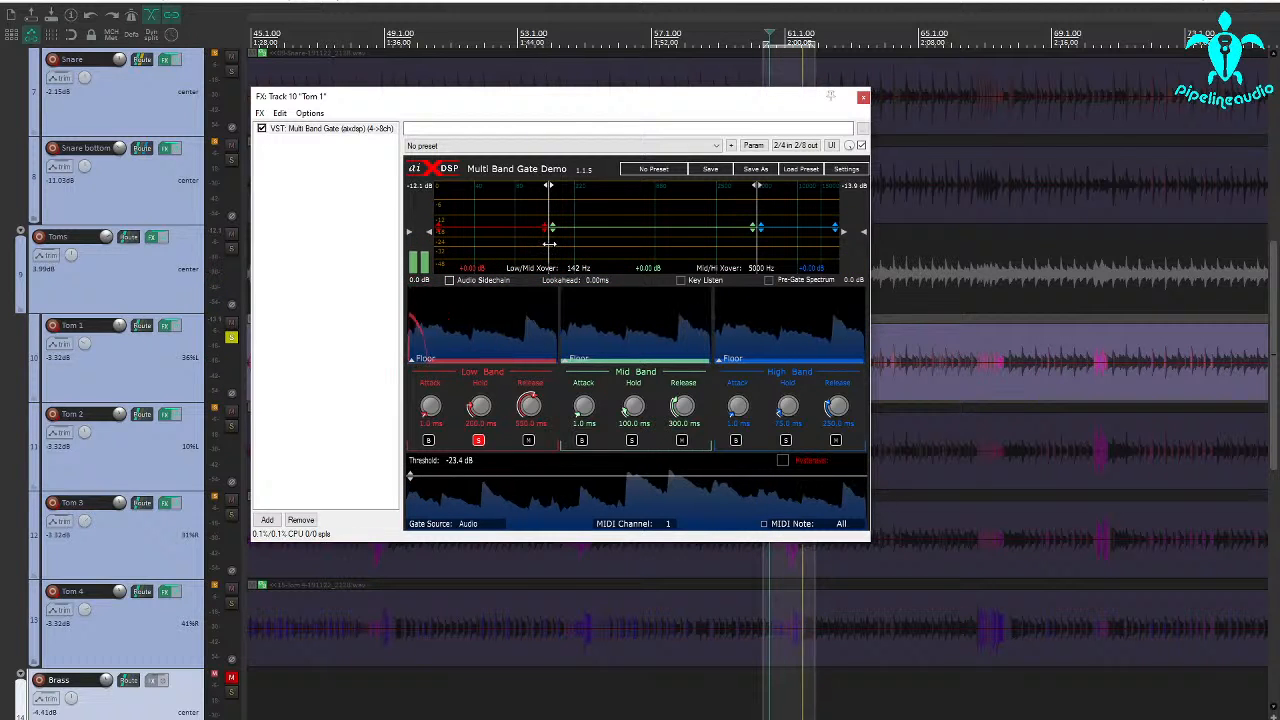
left_click_drag(549, 243, 581, 242)
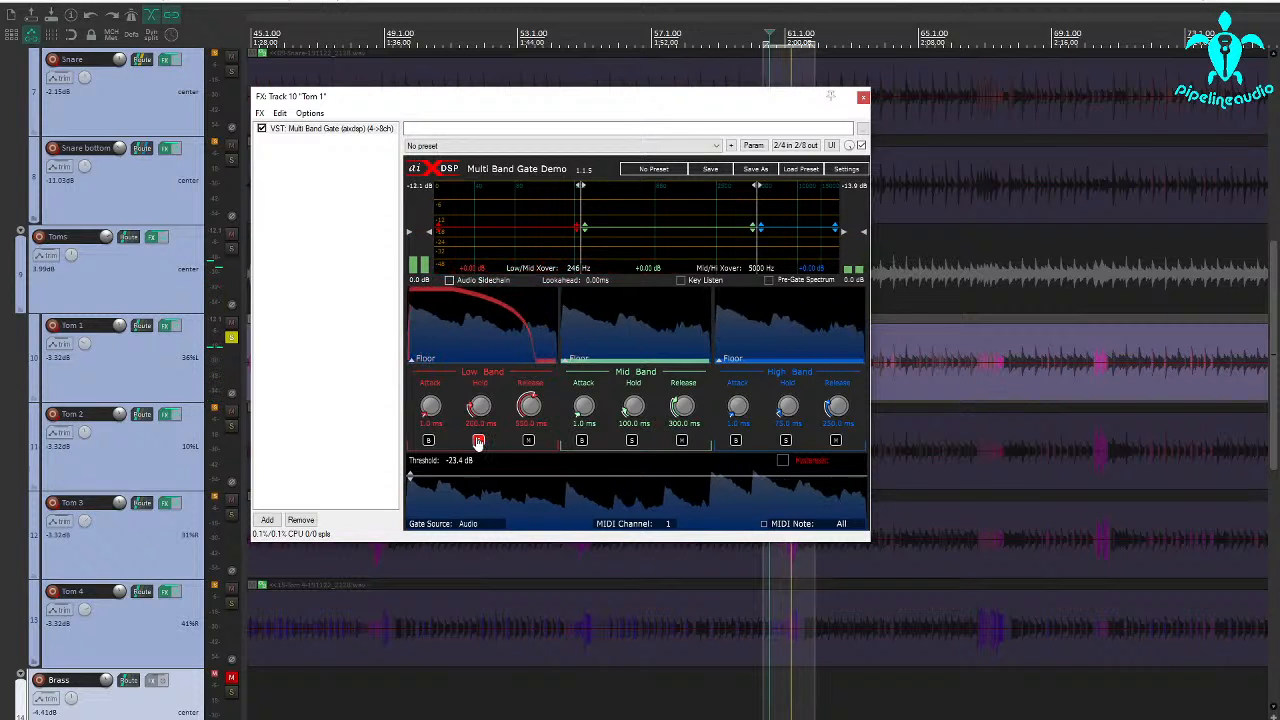
Solo the high band instead of the low band and lower the mid/high crossover to about 1650 Hz.
left_click(786, 441)
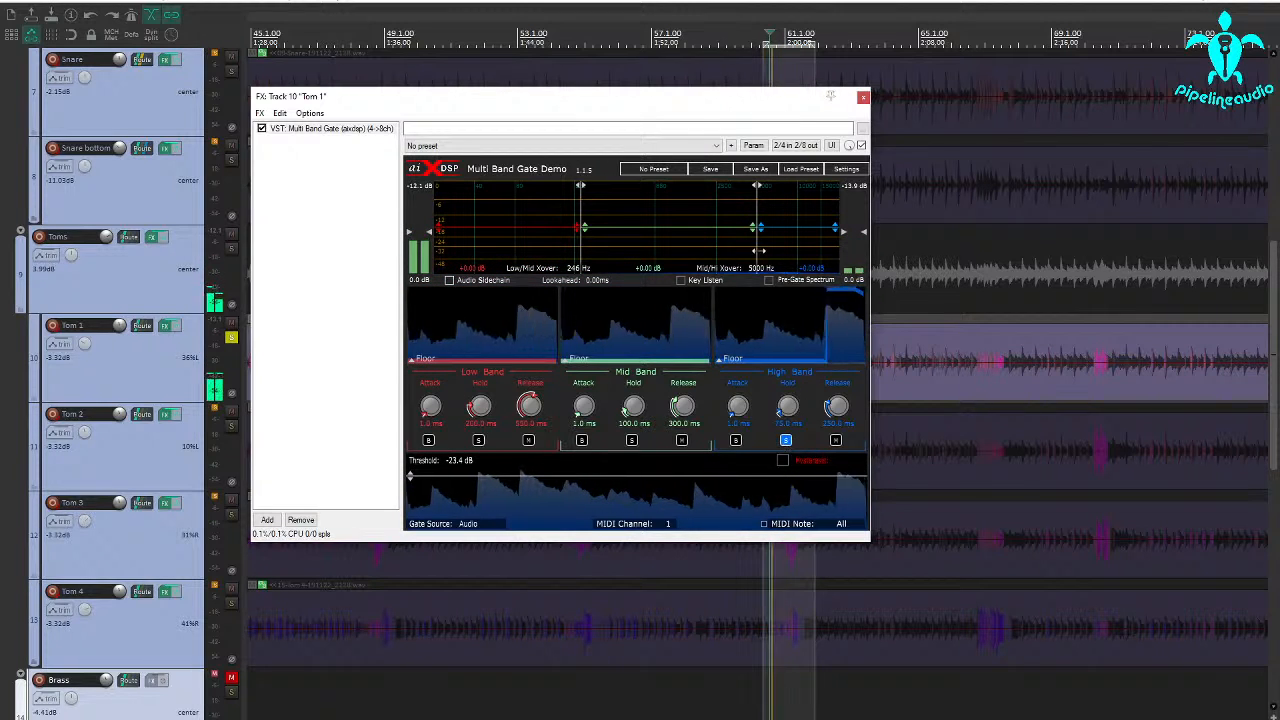
left_click_drag(757, 250, 688, 266)
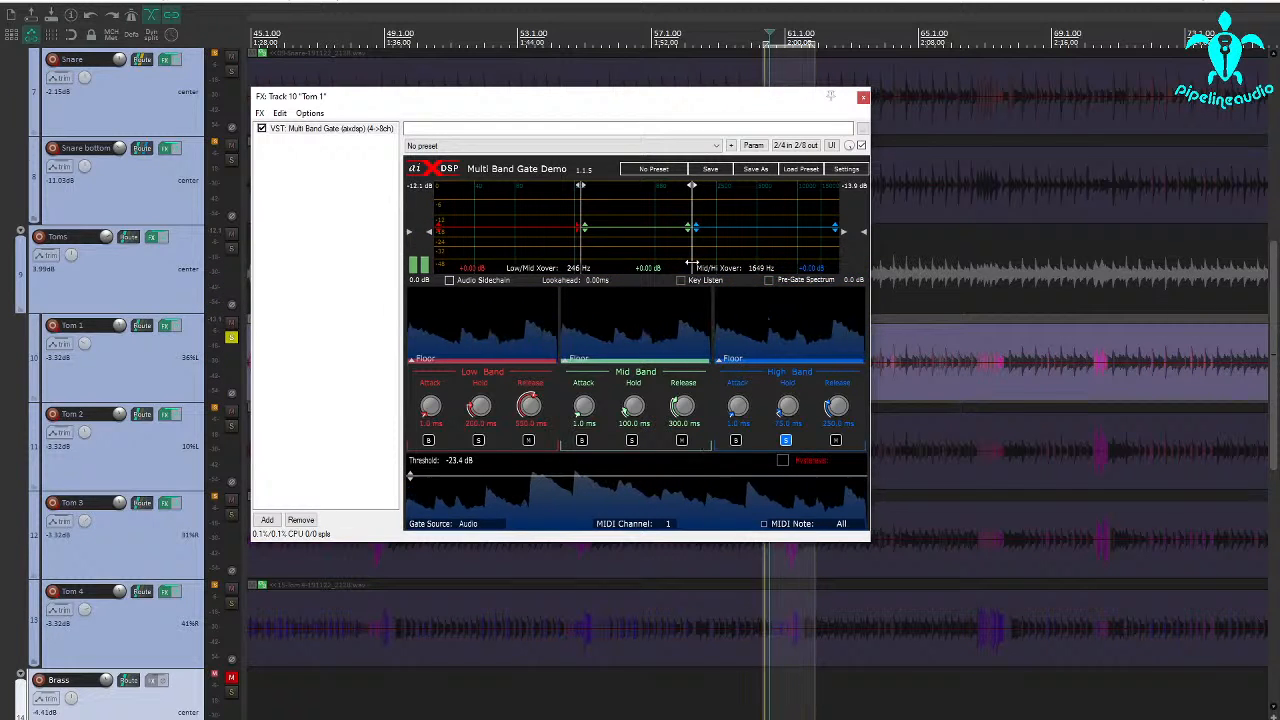
left_click_drag(690, 262, 692, 262)
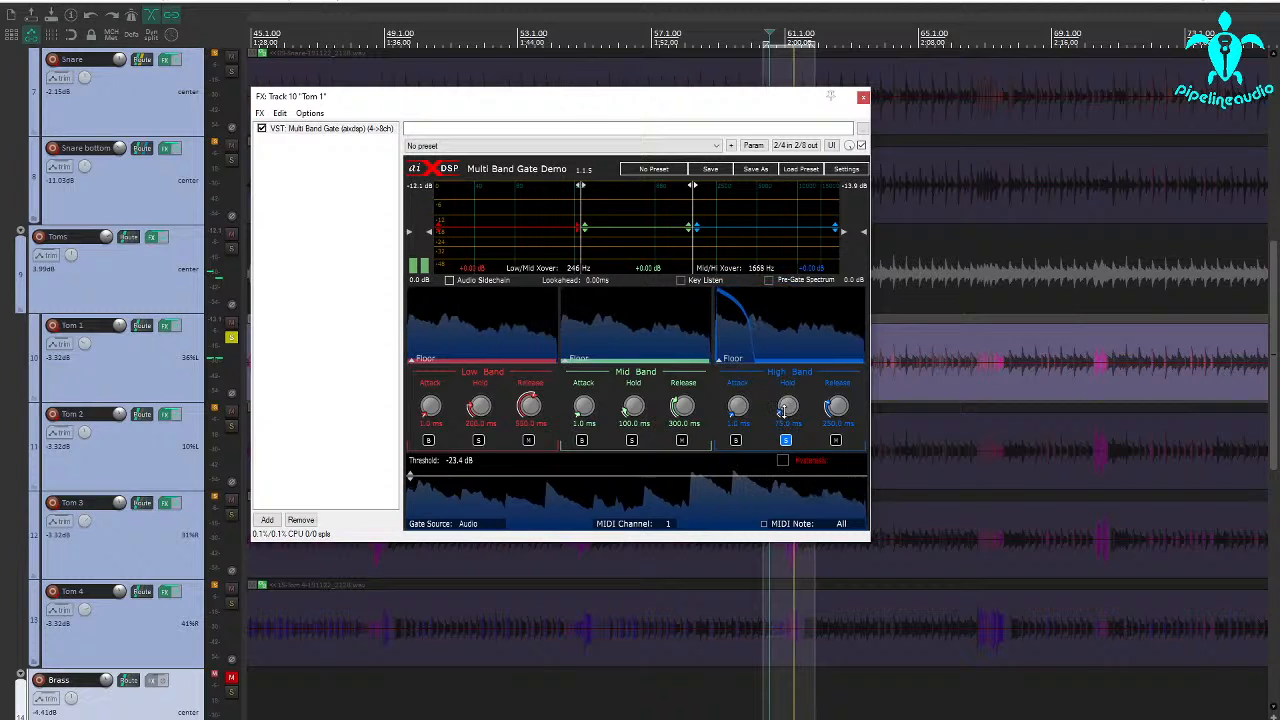
Set the high band's attack to 0.0 ms and release to about 122 ms, shorten its hold, and lower the mid/high crossover to about 1265 Hz.
left_click_drag(835, 405, 834, 440)
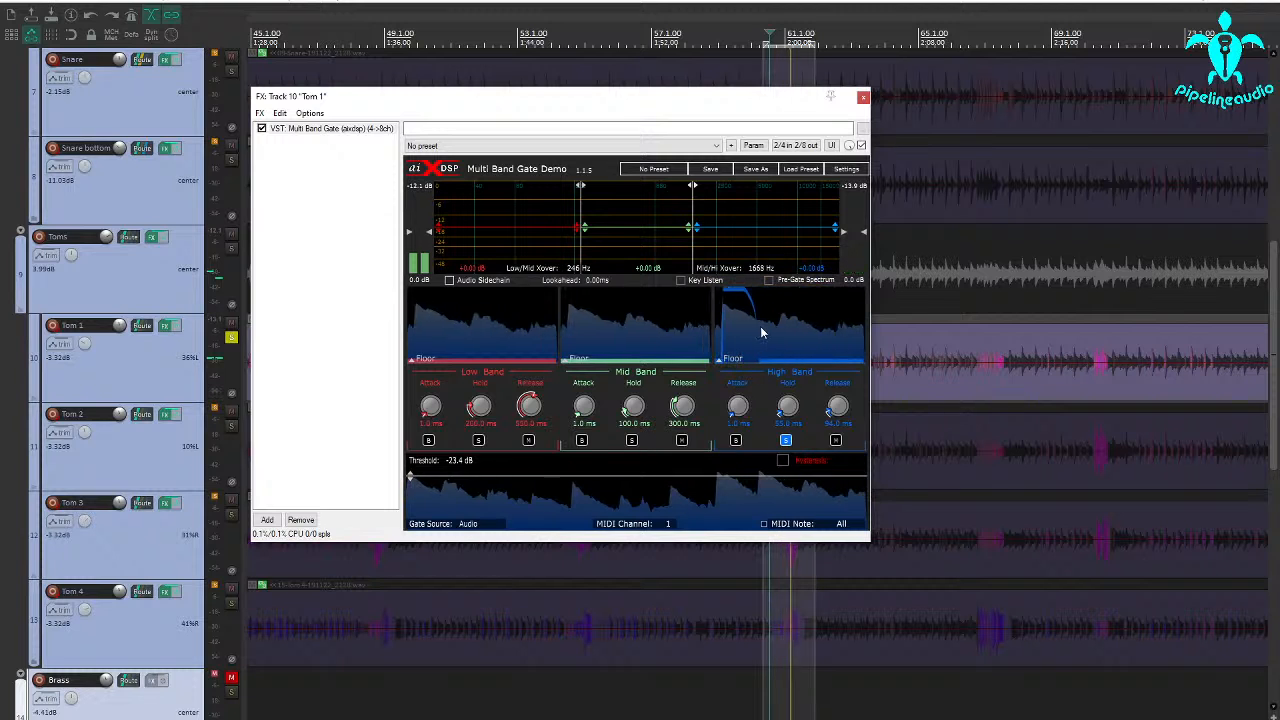
left_click_drag(831, 410, 832, 403)
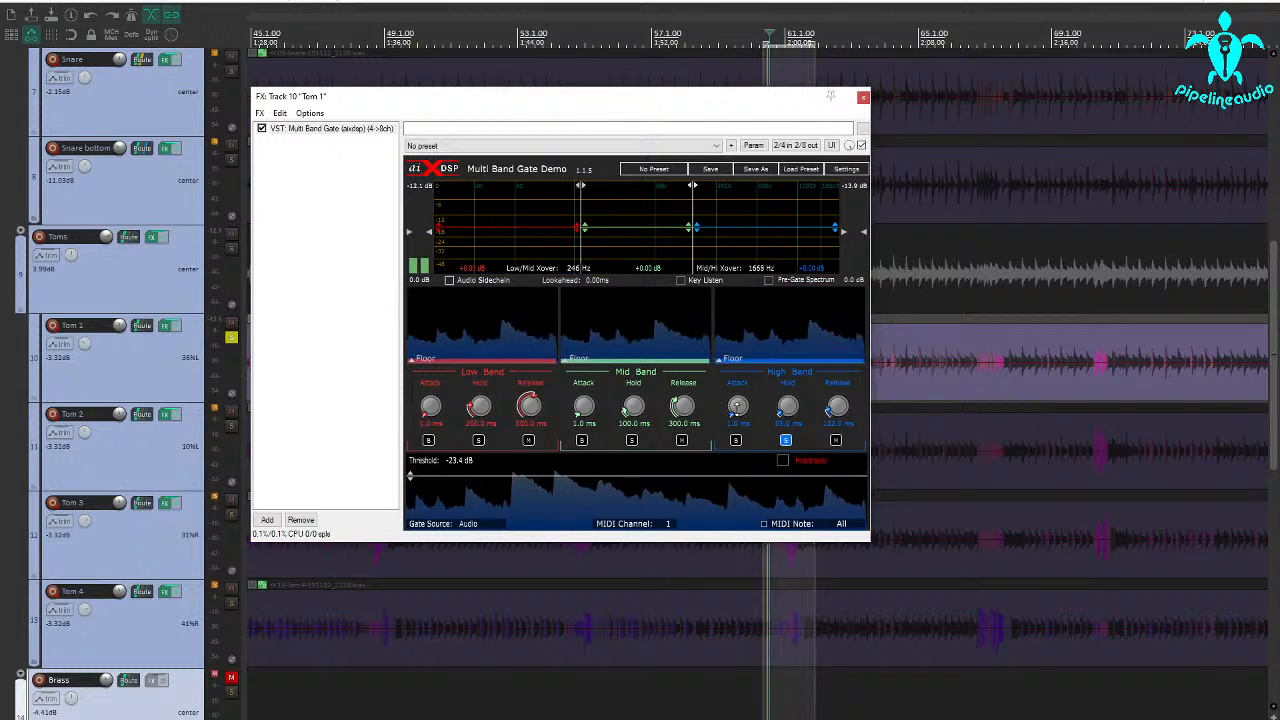
left_click_drag(737, 405, 744, 502)
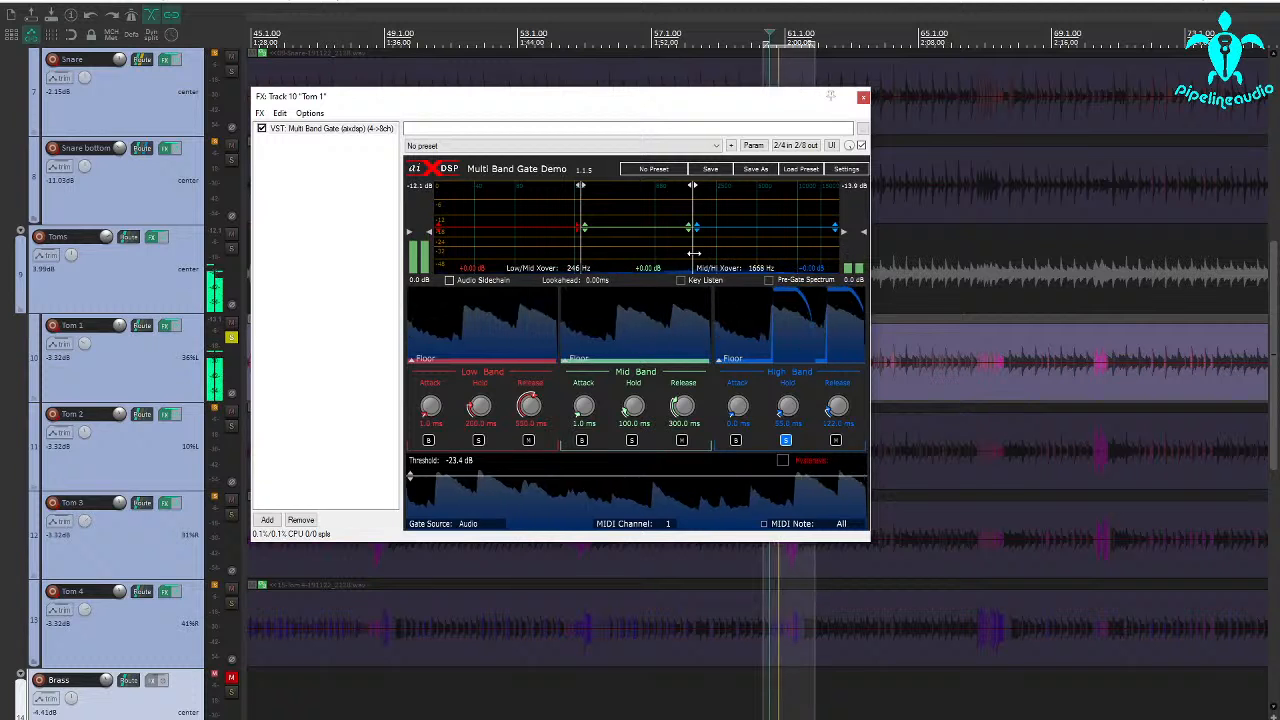
mouse_move(693, 253)
left_mouse_down()
mouse_move(659, 257)
mouse_move(671, 256)
left_mouse_up()
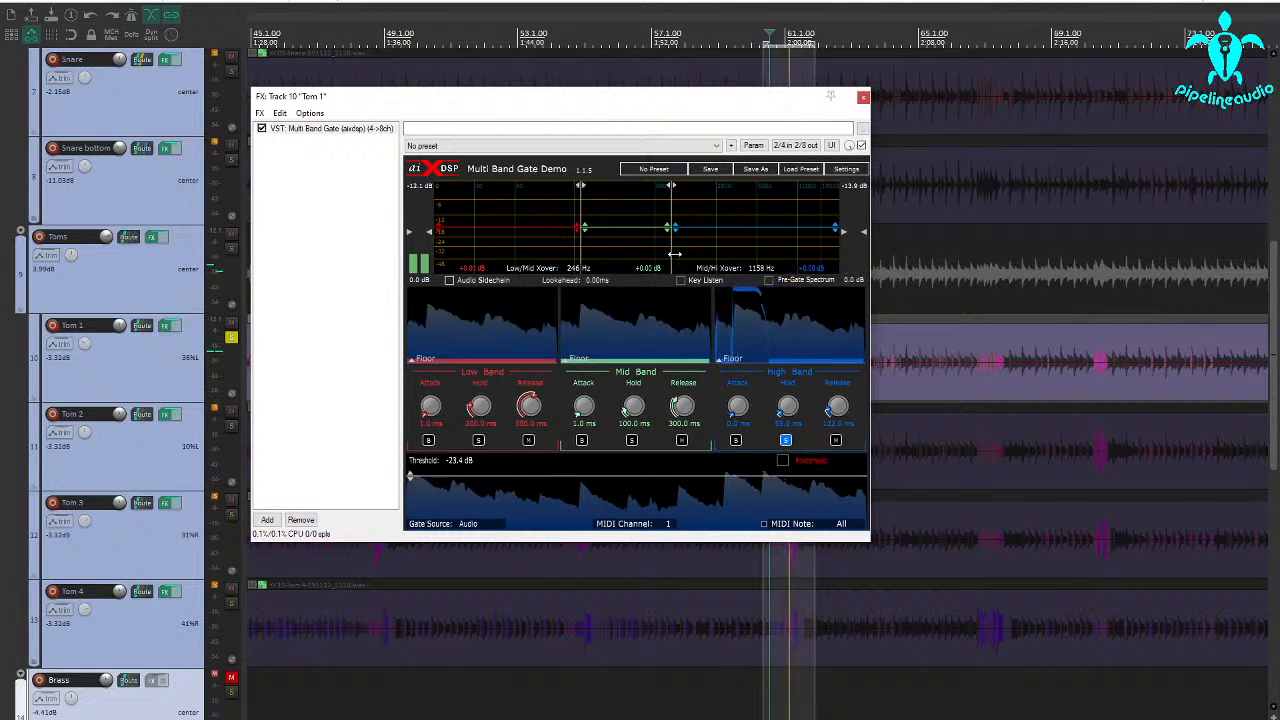
left_click_drag(672, 256, 676, 256)
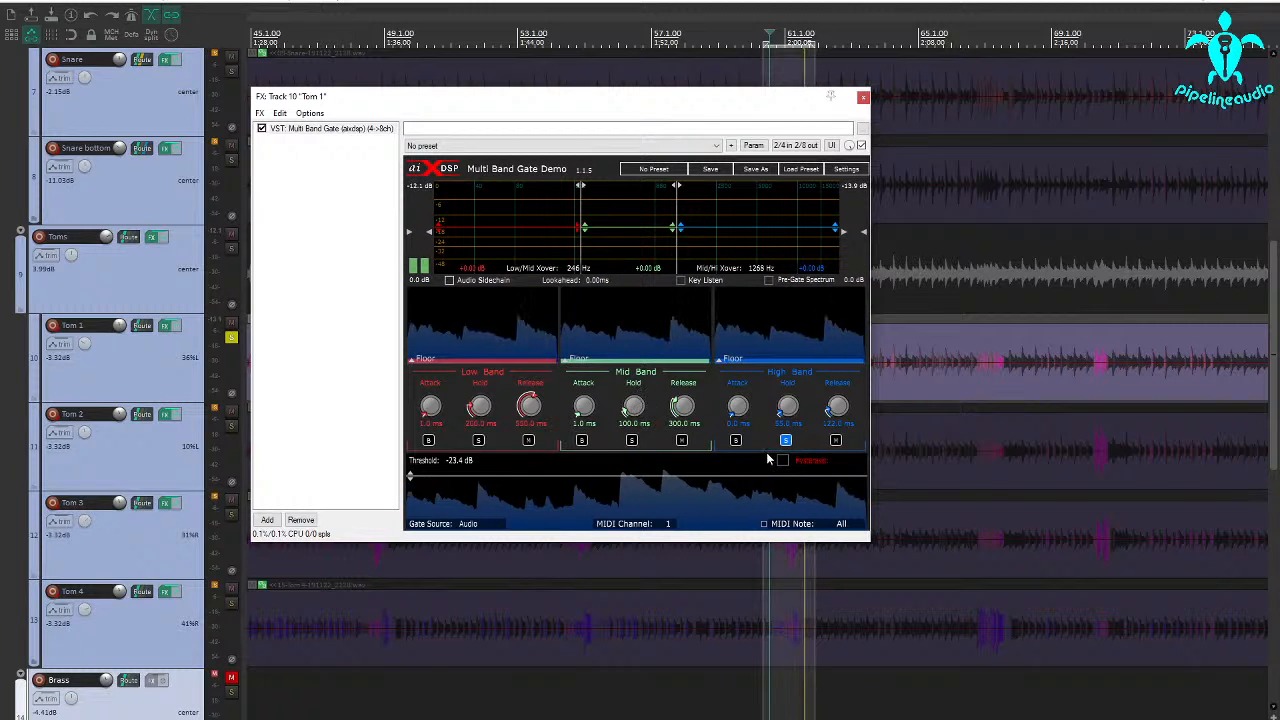
Audition the mid band soloed and compare the tom with that band muted.
left_click(632, 441)
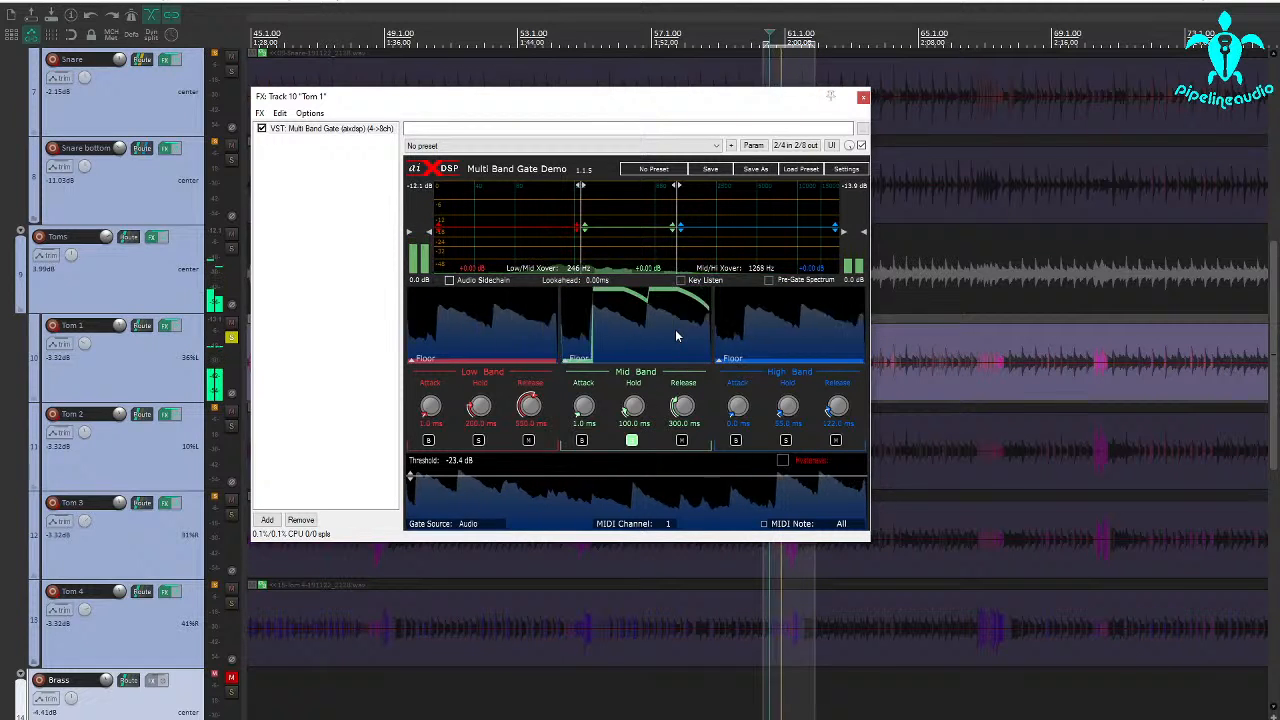
left_click(631, 440)
left_click(684, 443)
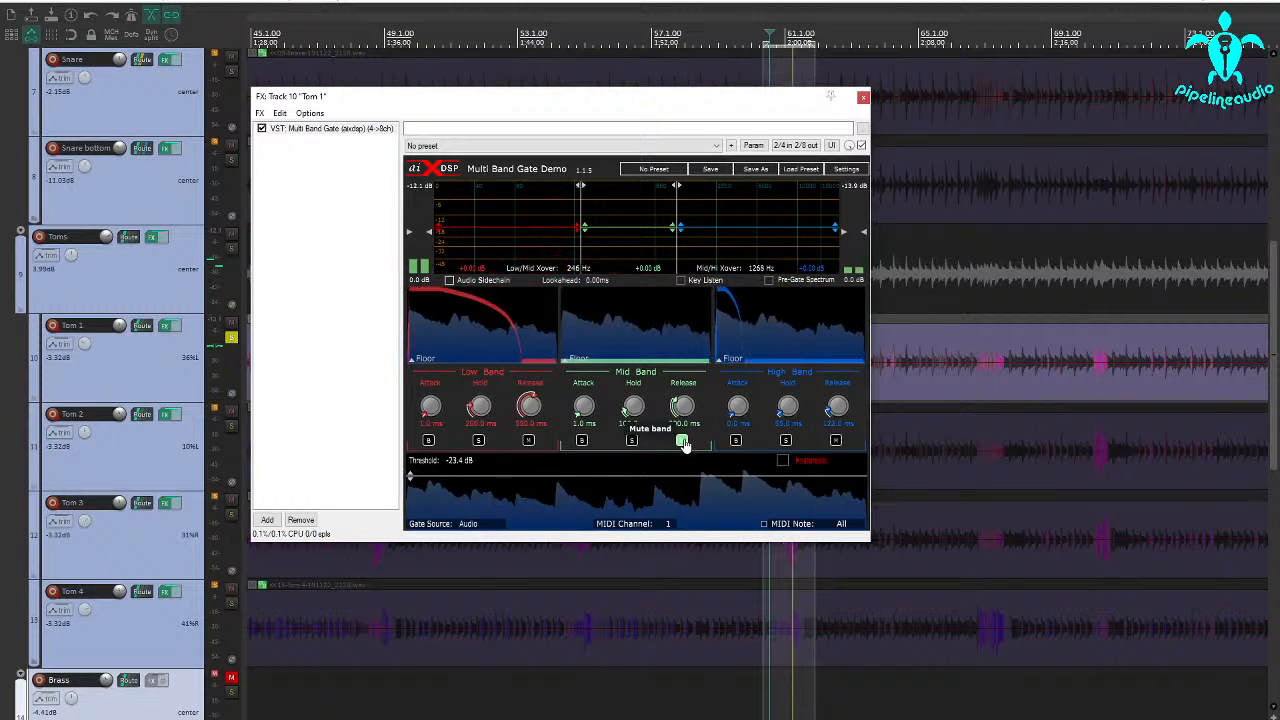
left_click(684, 443)
Cut the mid band's gain by about 5.6 dB and shorten its hold to 56 ms and release to 208 ms.
left_click_drag(631, 233, 632, 243)
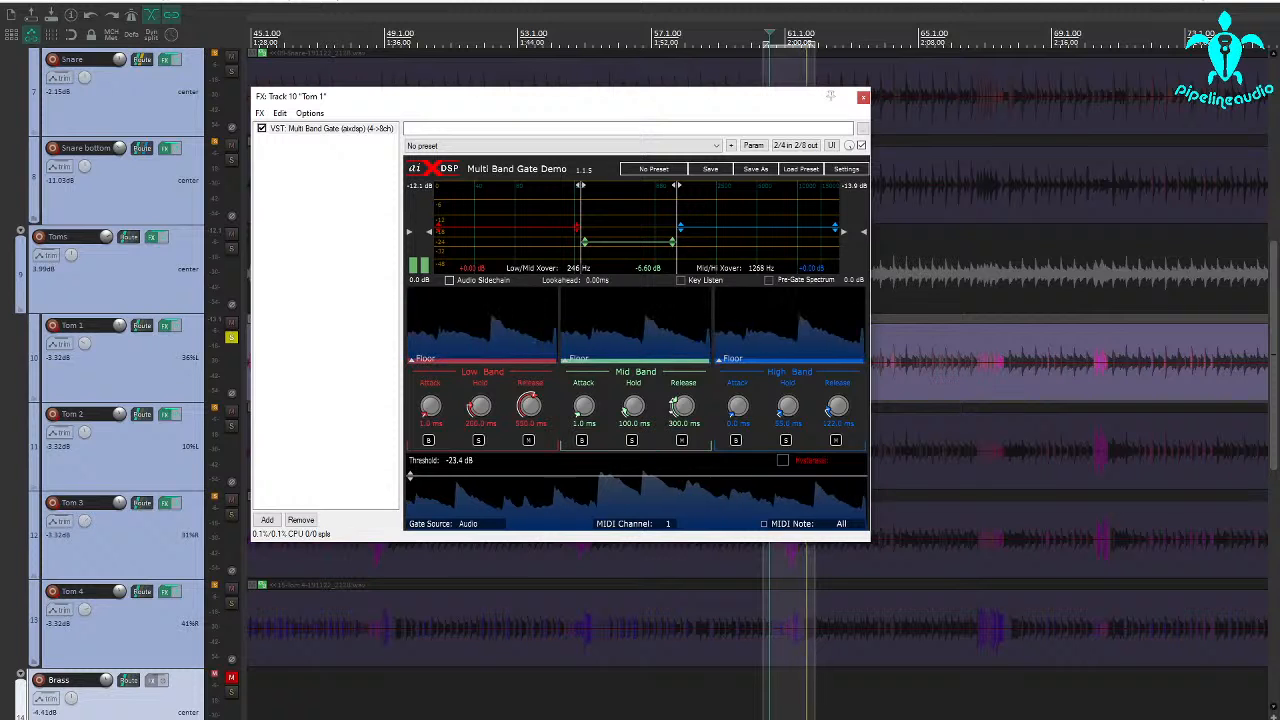
left_click_drag(658, 408, 658, 435)
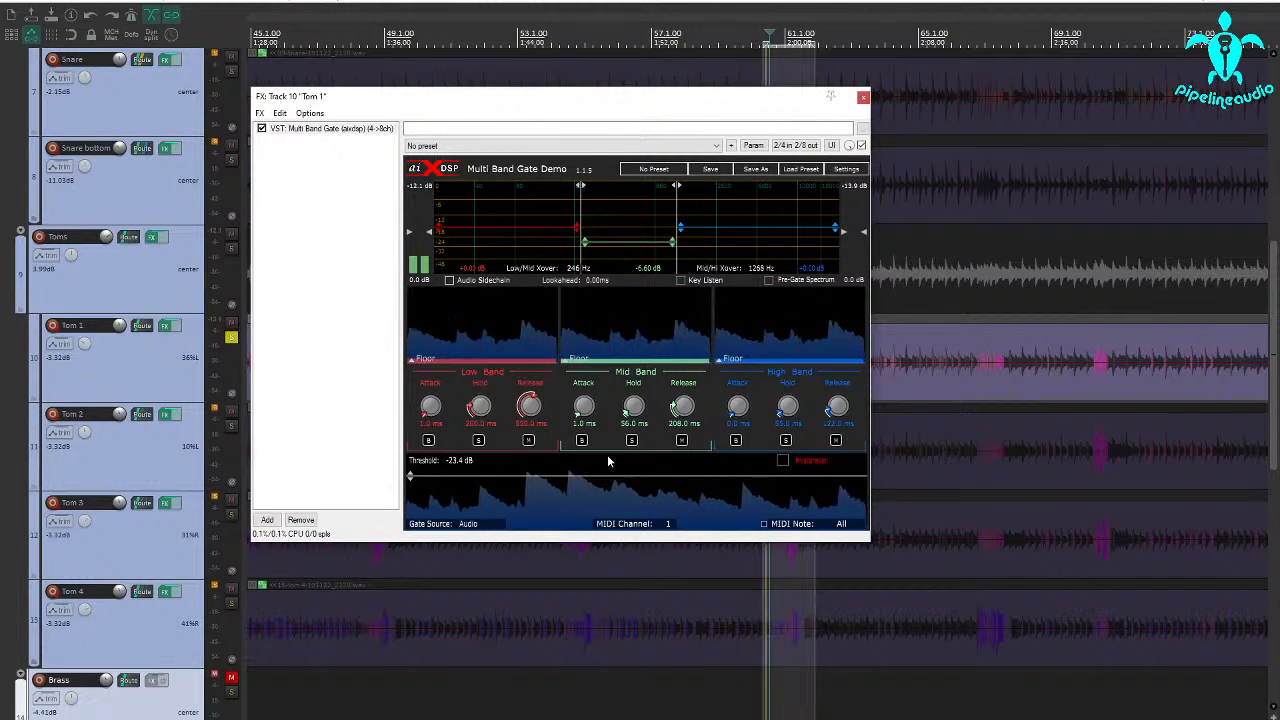
key("space")
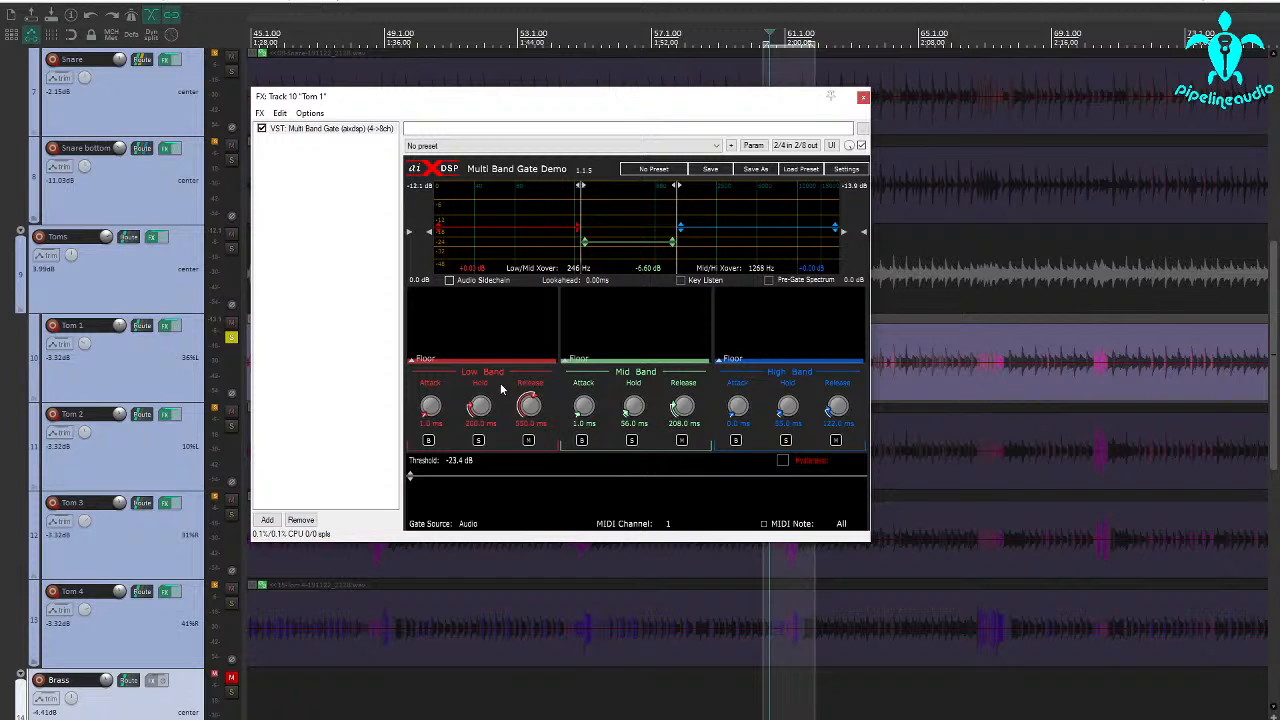
Set the low band's release to 314 ms and hold to about 92 ms, raise the high band's gain about 4.6 dB, and close the gate.
key("space")
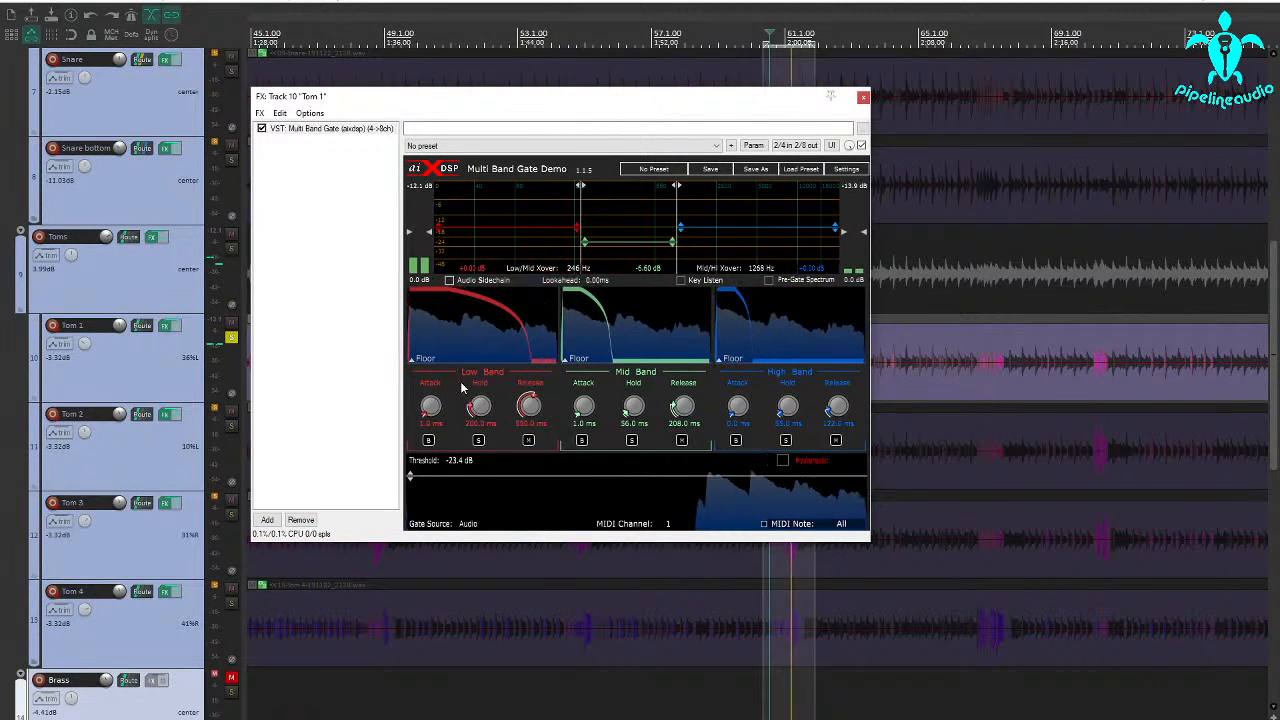
left_click_drag(529, 407, 527, 444)
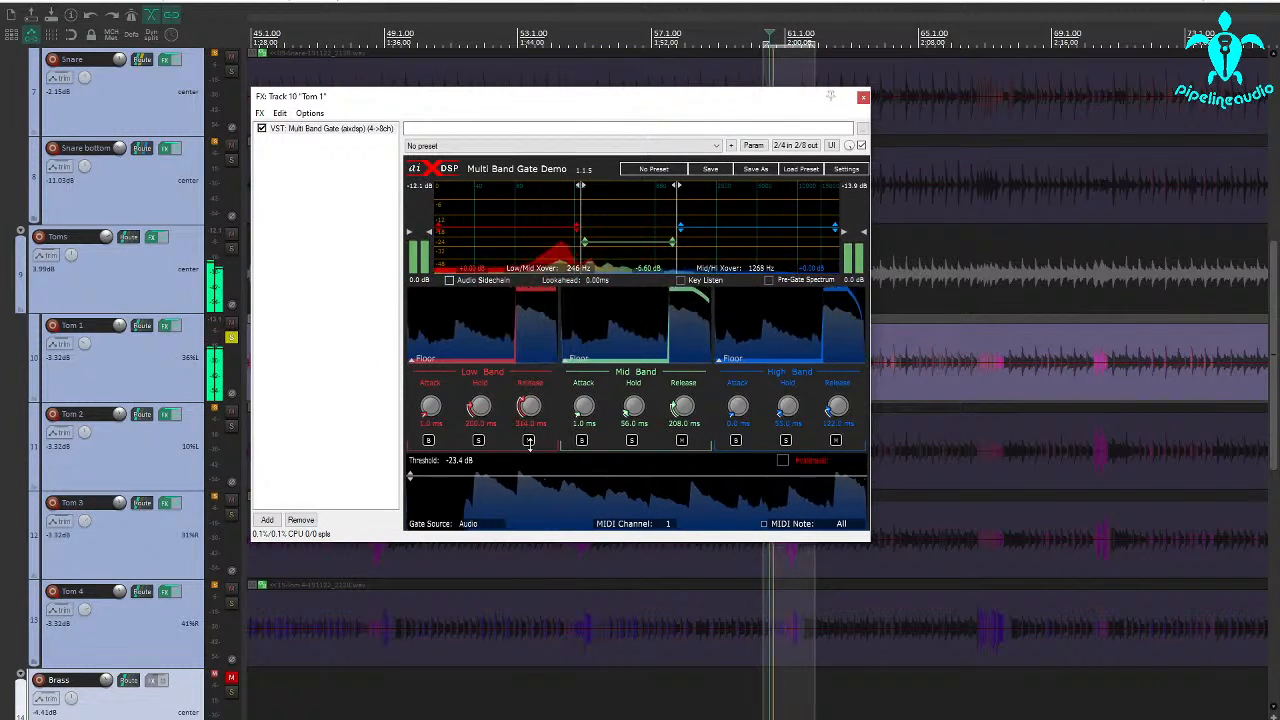
left_click_drag(480, 408, 481, 429)
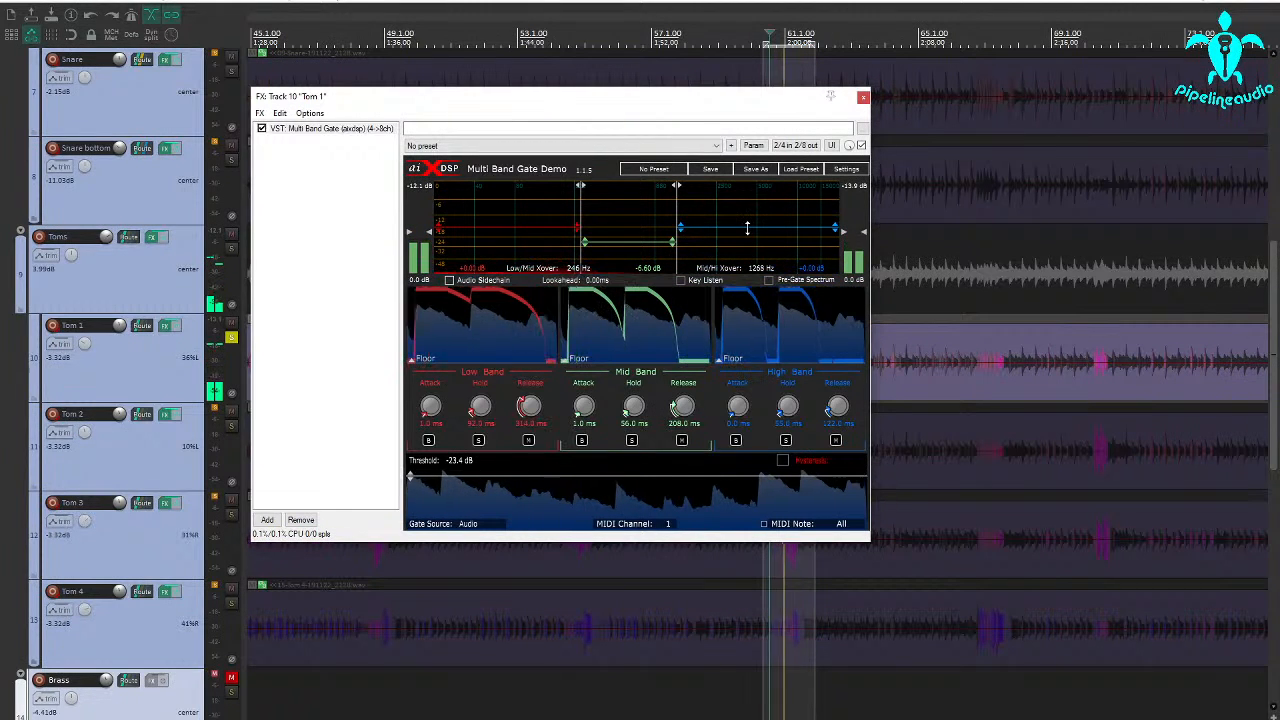
left_click_drag(747, 228, 754, 216)
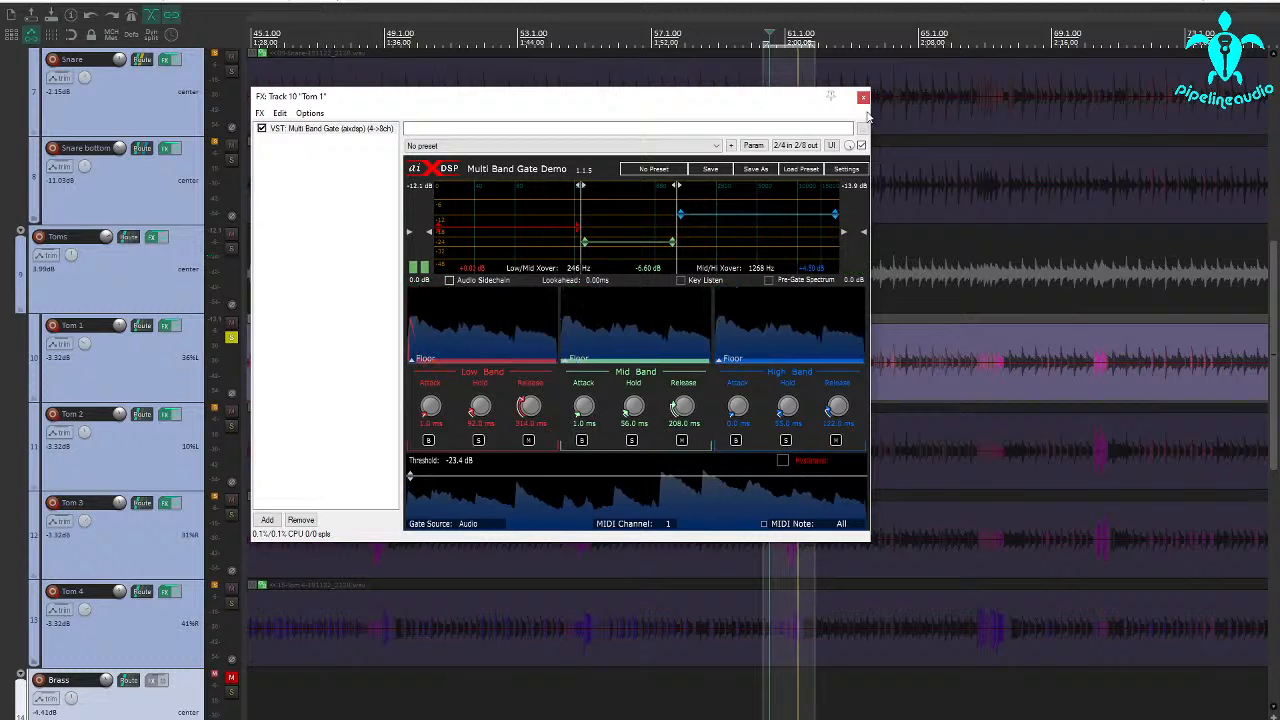
left_click(864, 97)
Mute Toms 2, 3 and 4 and unsolo Tom 1 to hear it with the rest of the kit.
left_click(231, 410)
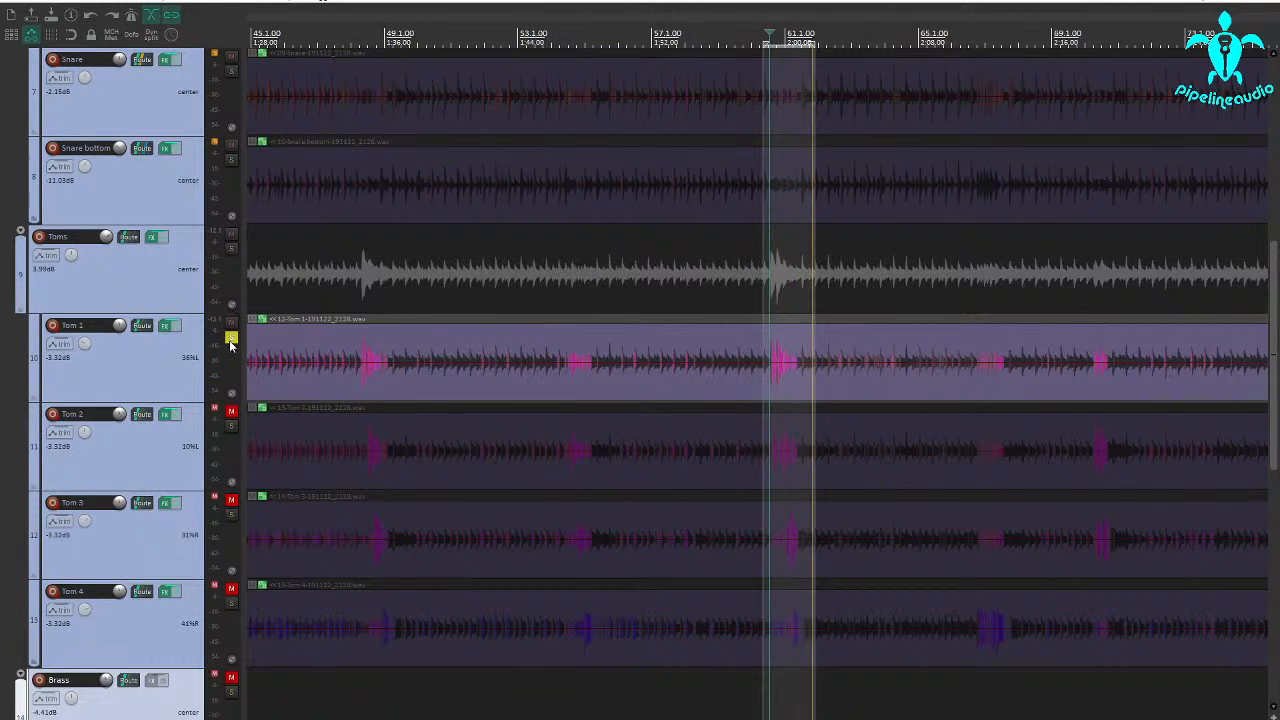
left_click(231, 339)
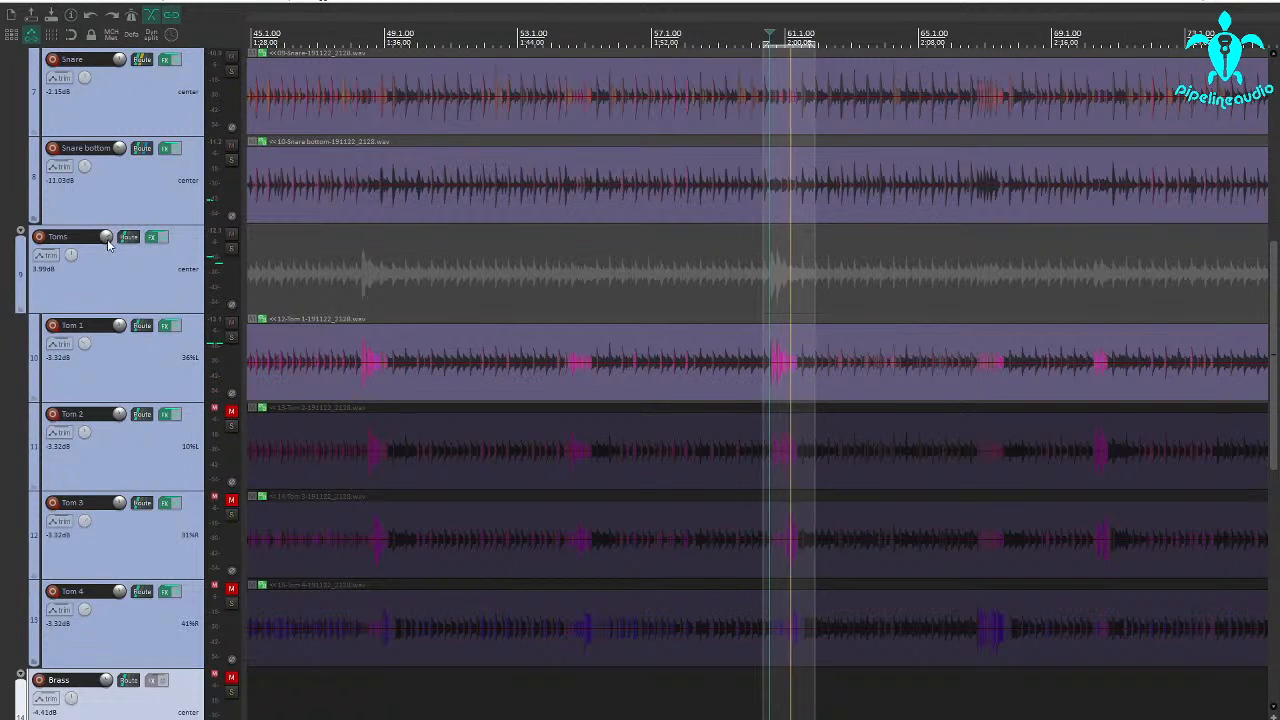
Raise the Toms folder's volume to 6.15 dB and reduce the High Mids and Treble drive in its XCTR effect.
left_click_drag(108, 240, 108, 236)
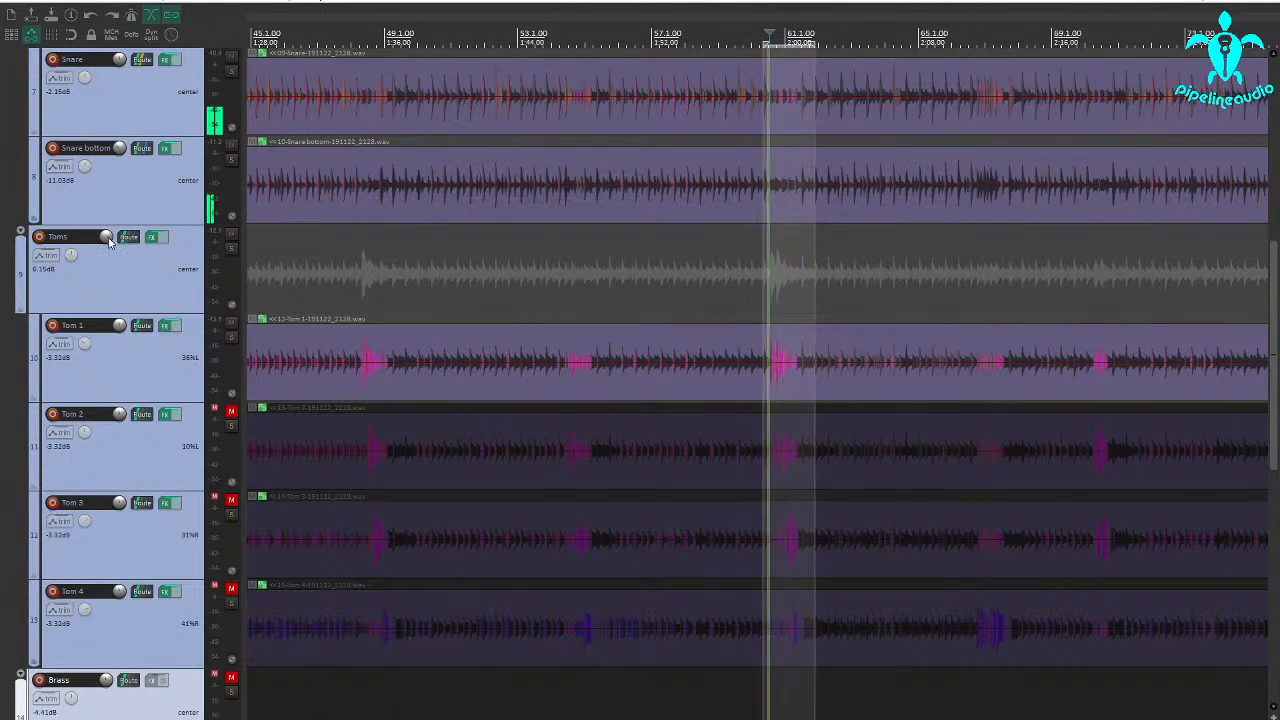
mouse_move(108, 241)
left_click(153, 239)
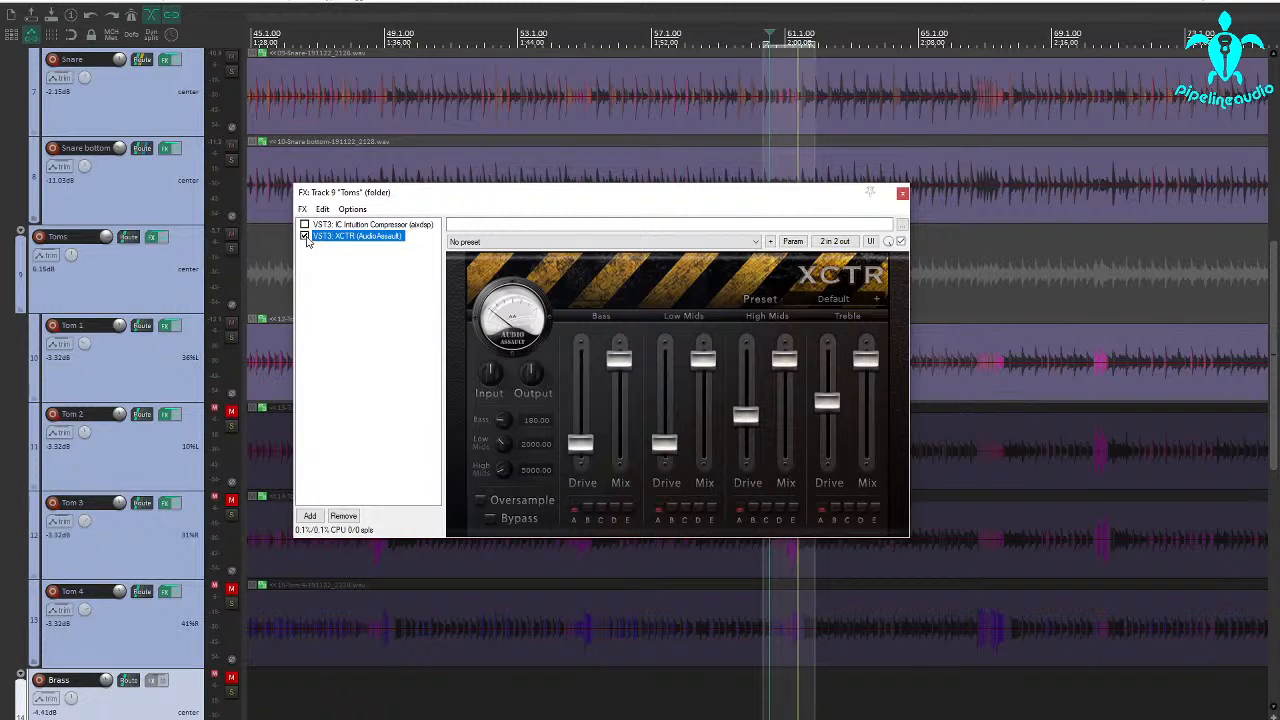
left_click_drag(753, 420, 752, 435)
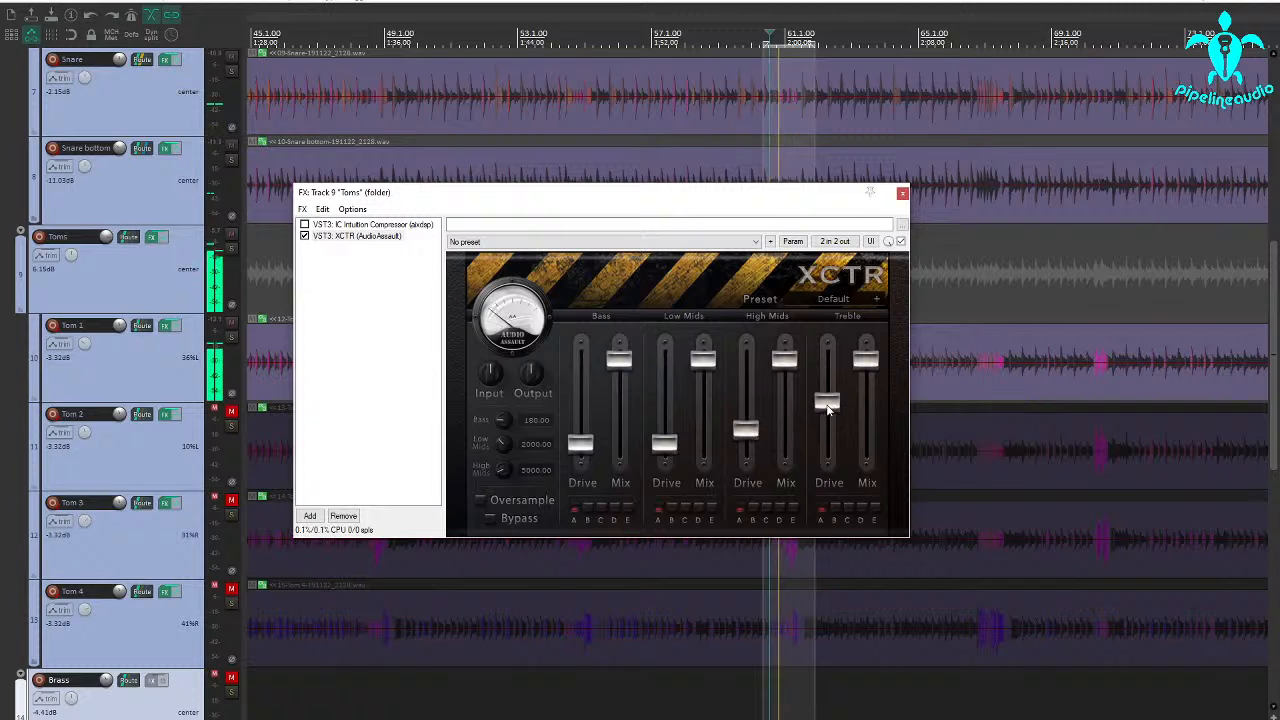
left_click_drag(827, 401, 829, 408)
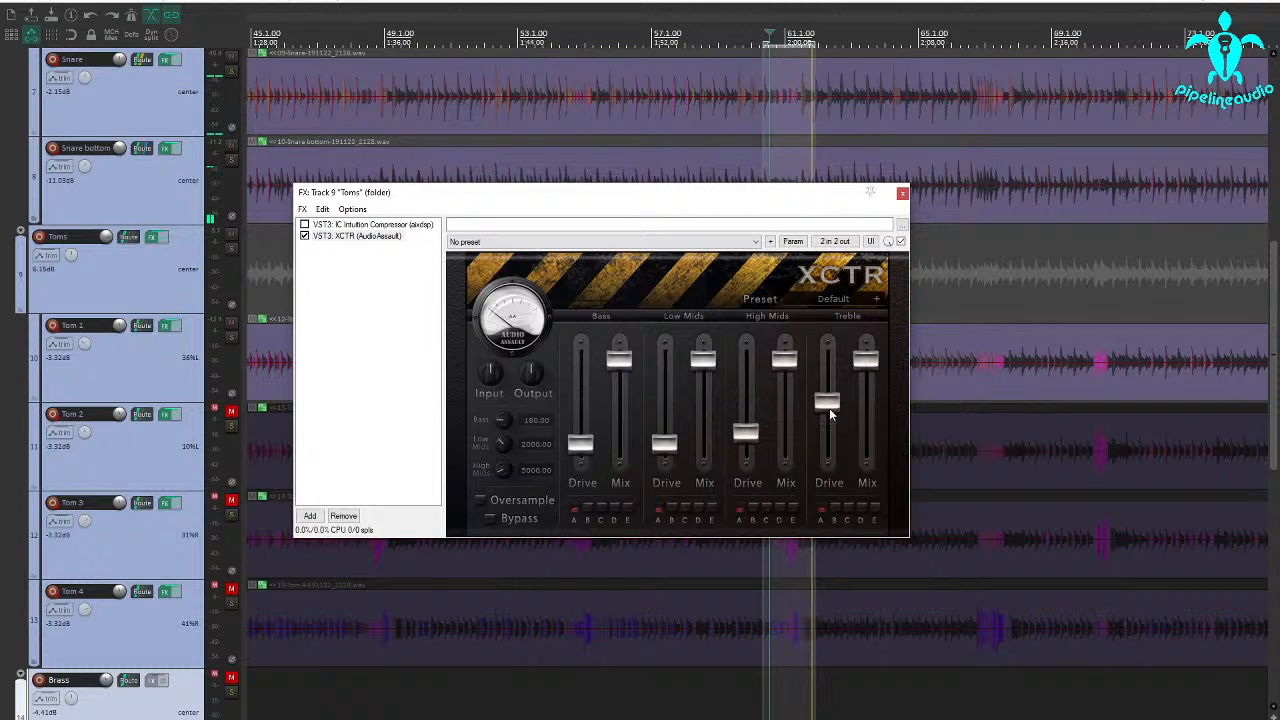
left_click(304, 237)
left_click(902, 193)
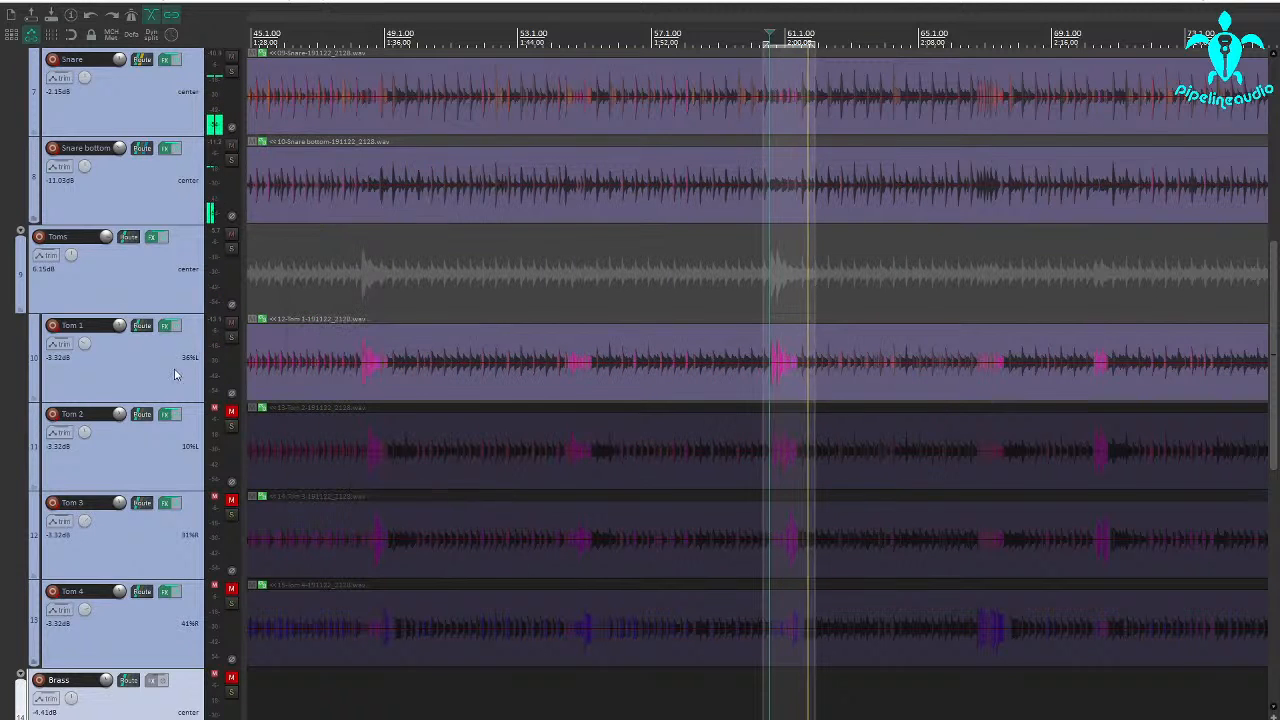
key("space")
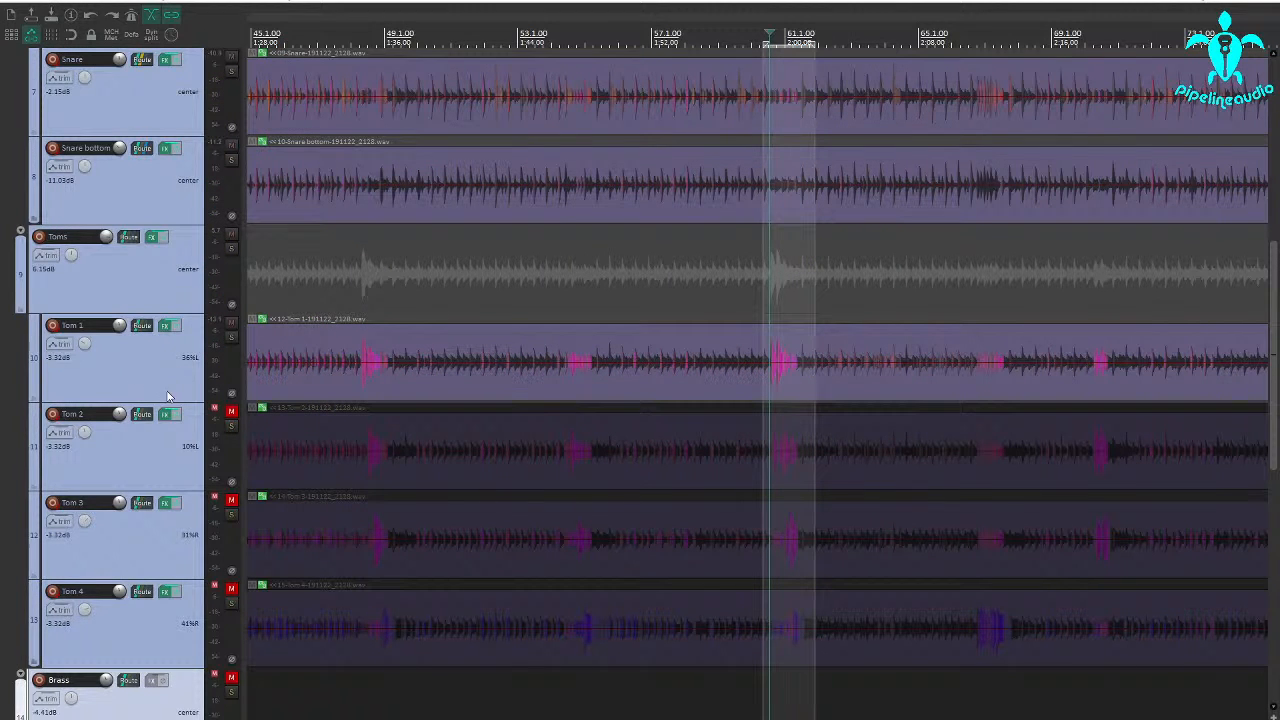
Unmute and solo Tom 2, open its Multi Band Gate and play the tom fill.
left_click(231, 413)
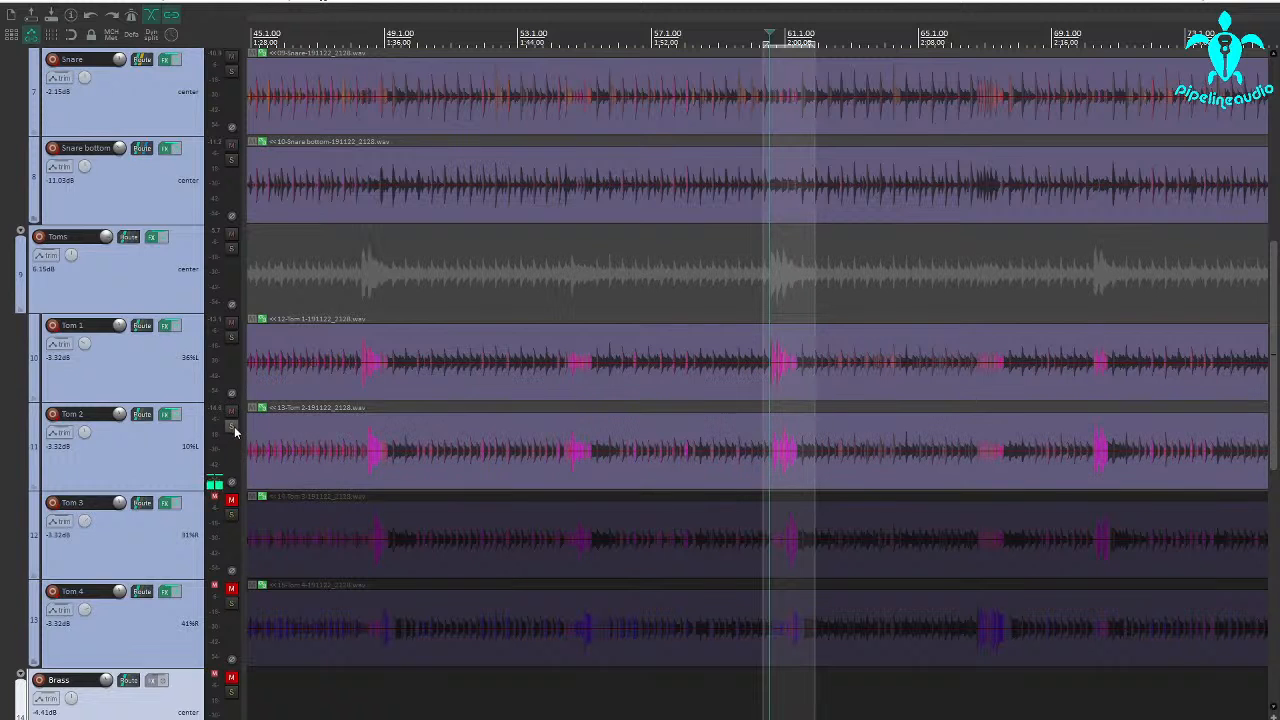
left_click(233, 428)
left_click(168, 415)
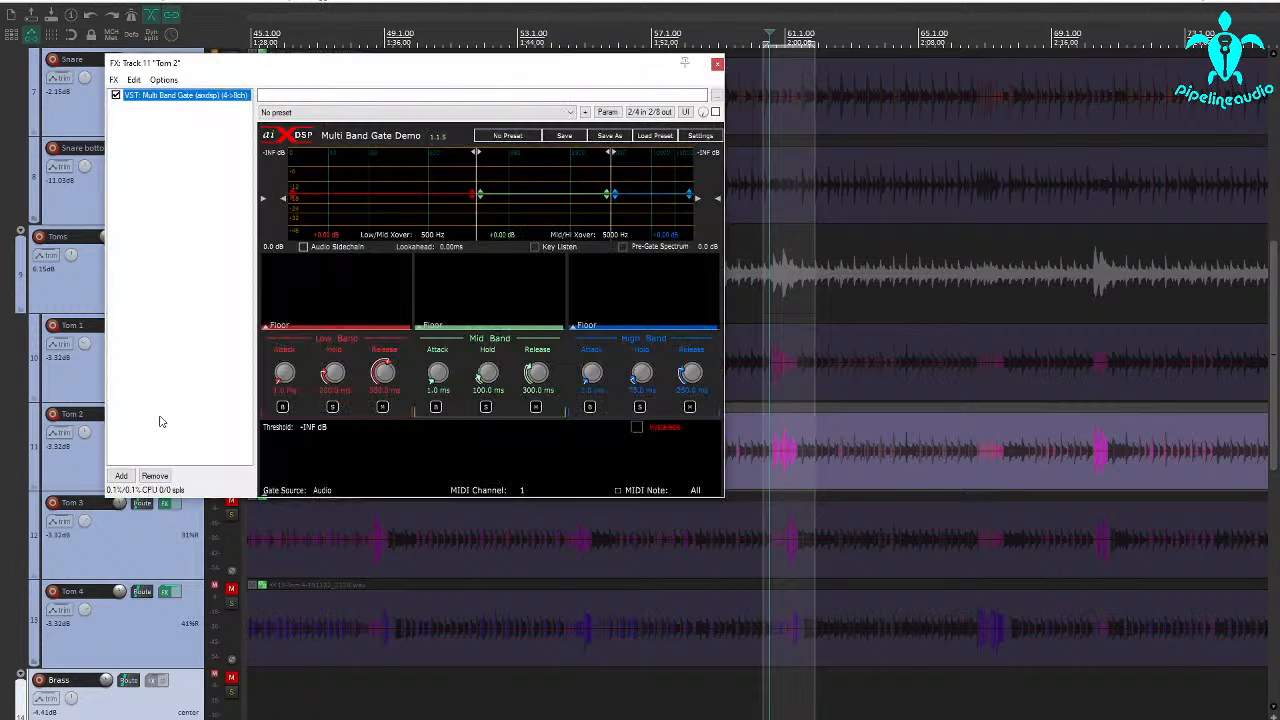
left_click(767, 481)
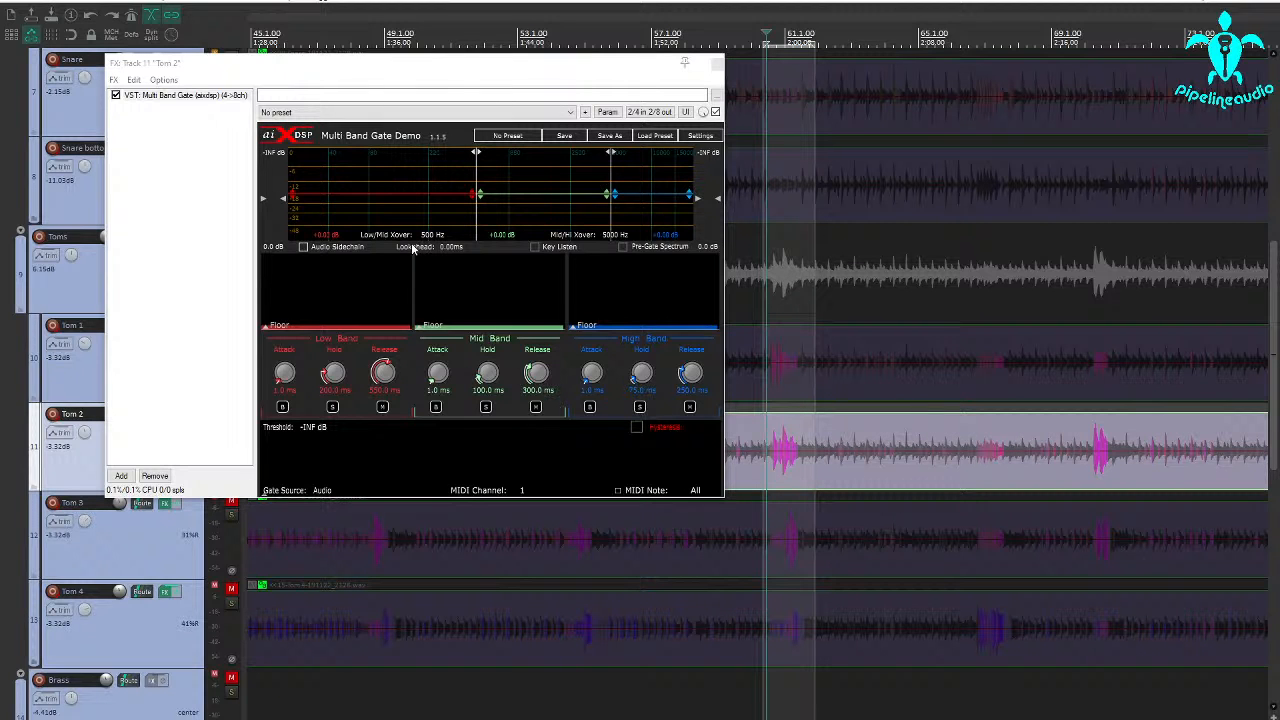
key("space")
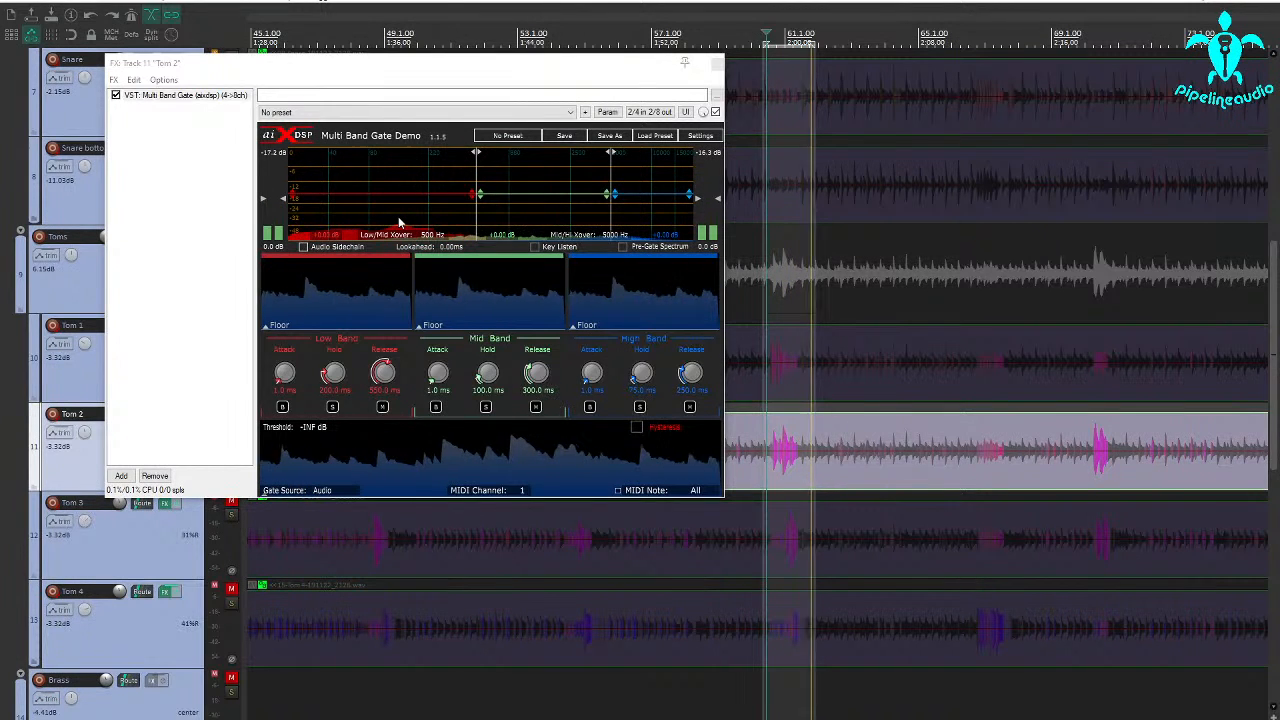
key("space")
Enable Key Listen during playback and set Tom 2's key filter to a 103 Hz high-pass and a 179 Hz low-pass.
scroll(781, 469, "up", 4)
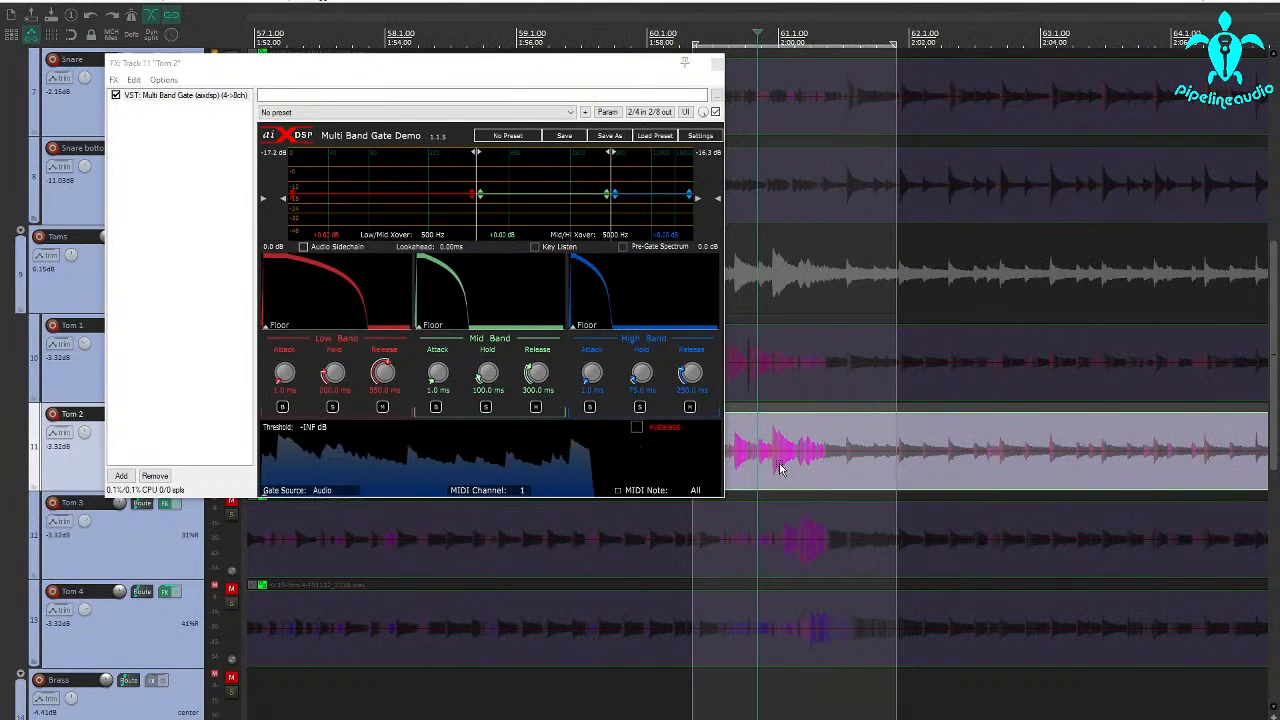
left_click_drag(520, 66, 405, 55)
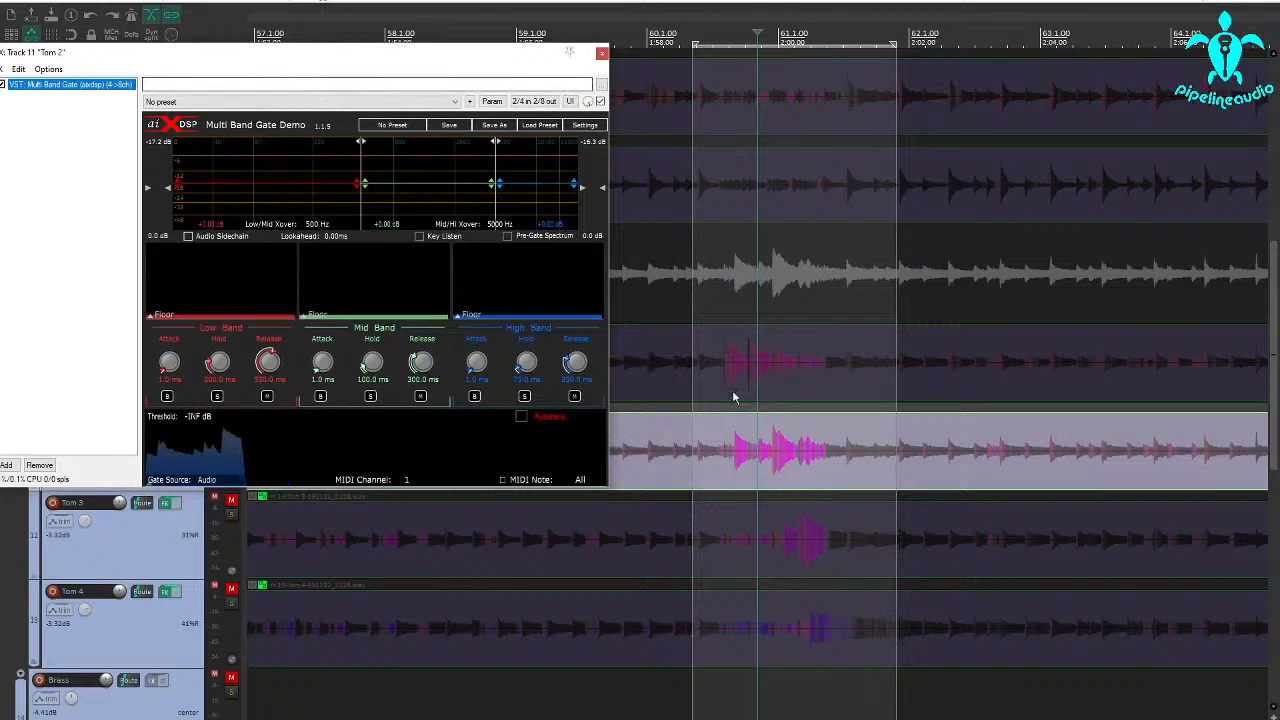
scroll(725, 410, "up", 2)
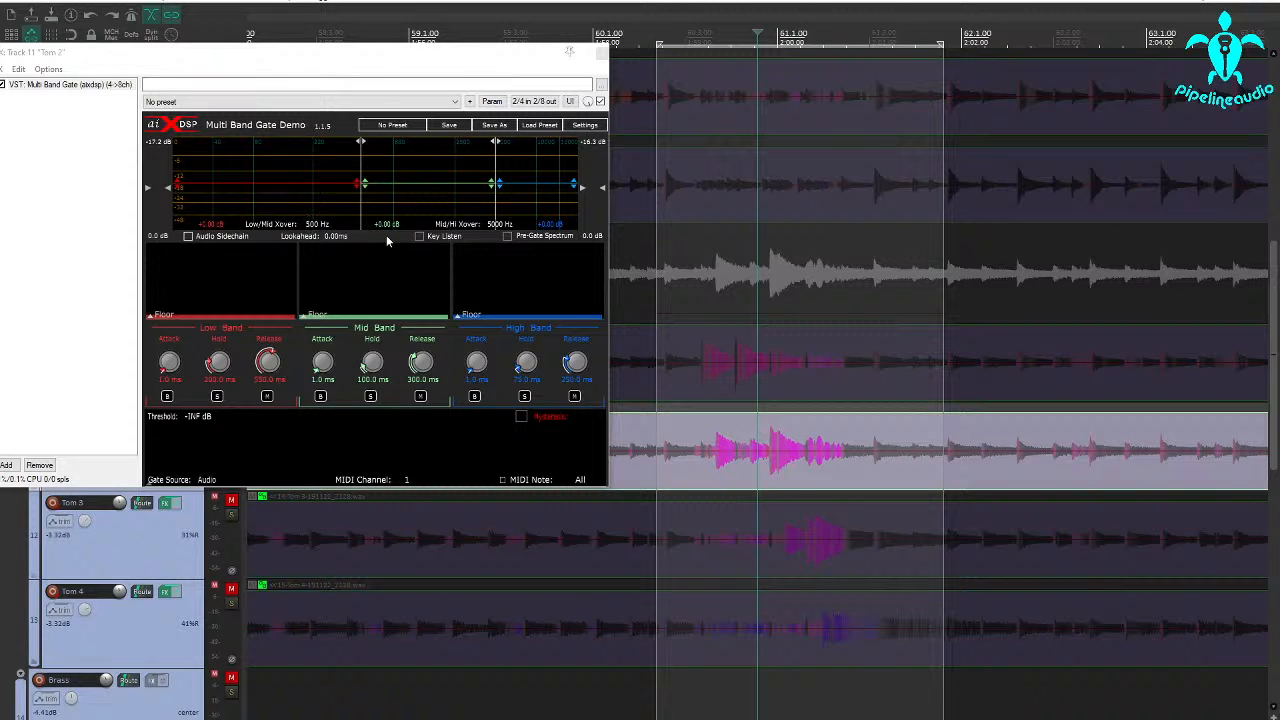
left_click_drag(257, 63, 357, 49)
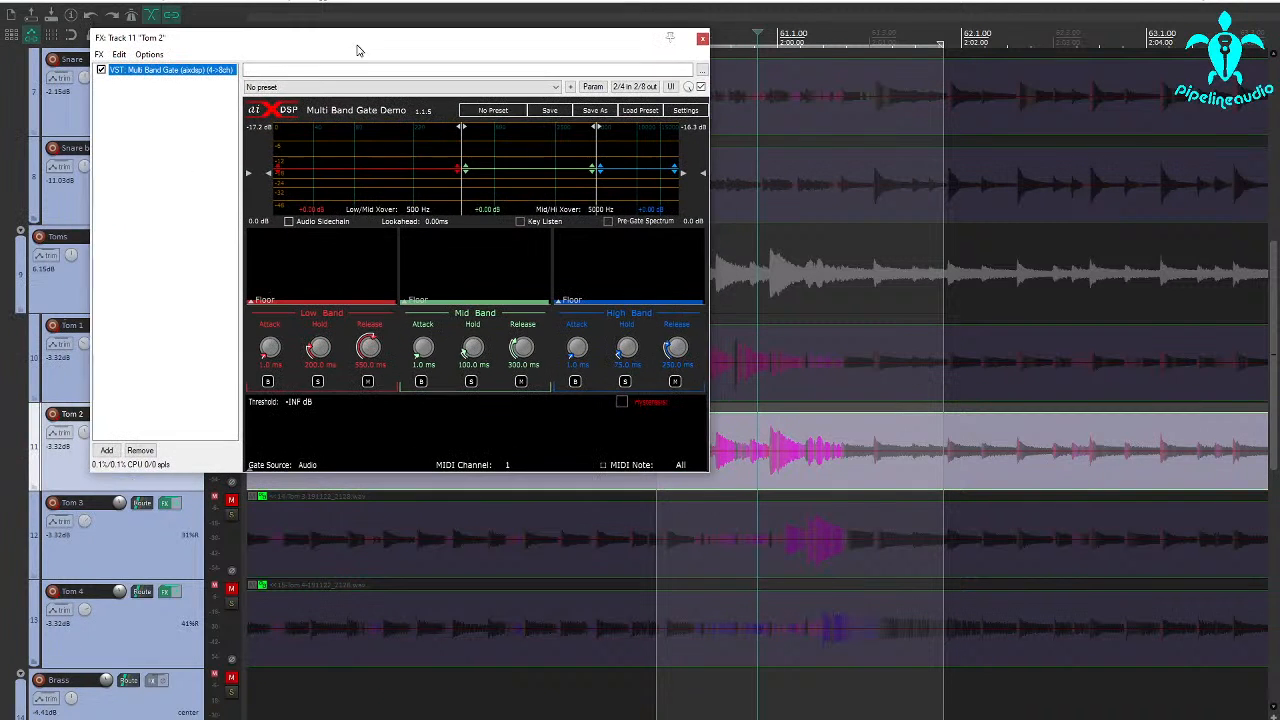
key("space")
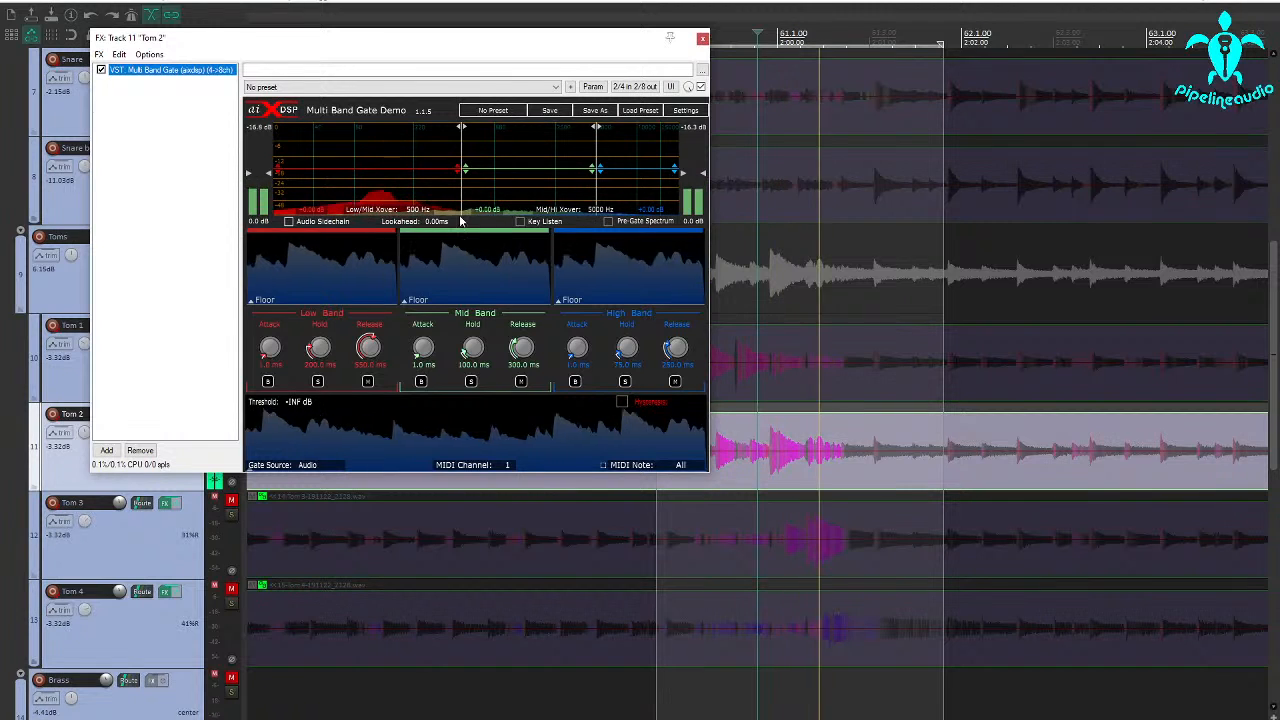
left_click(520, 222)
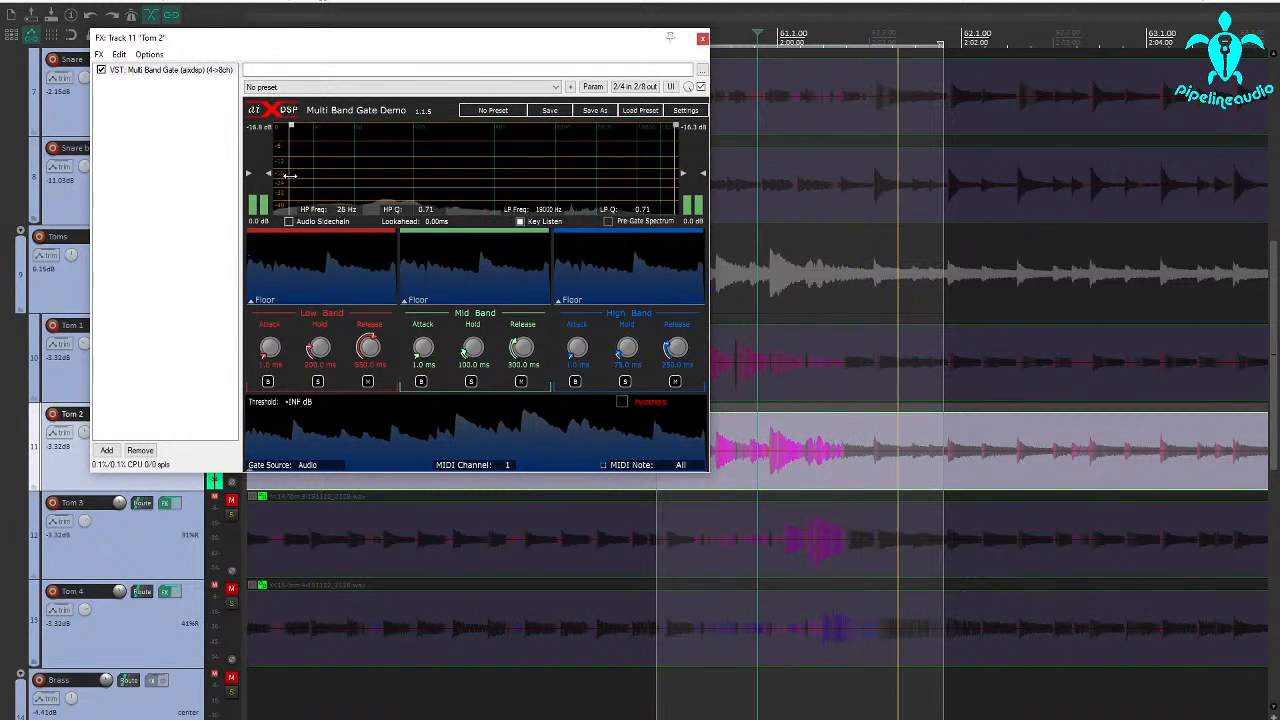
left_click_drag(290, 177, 366, 180)
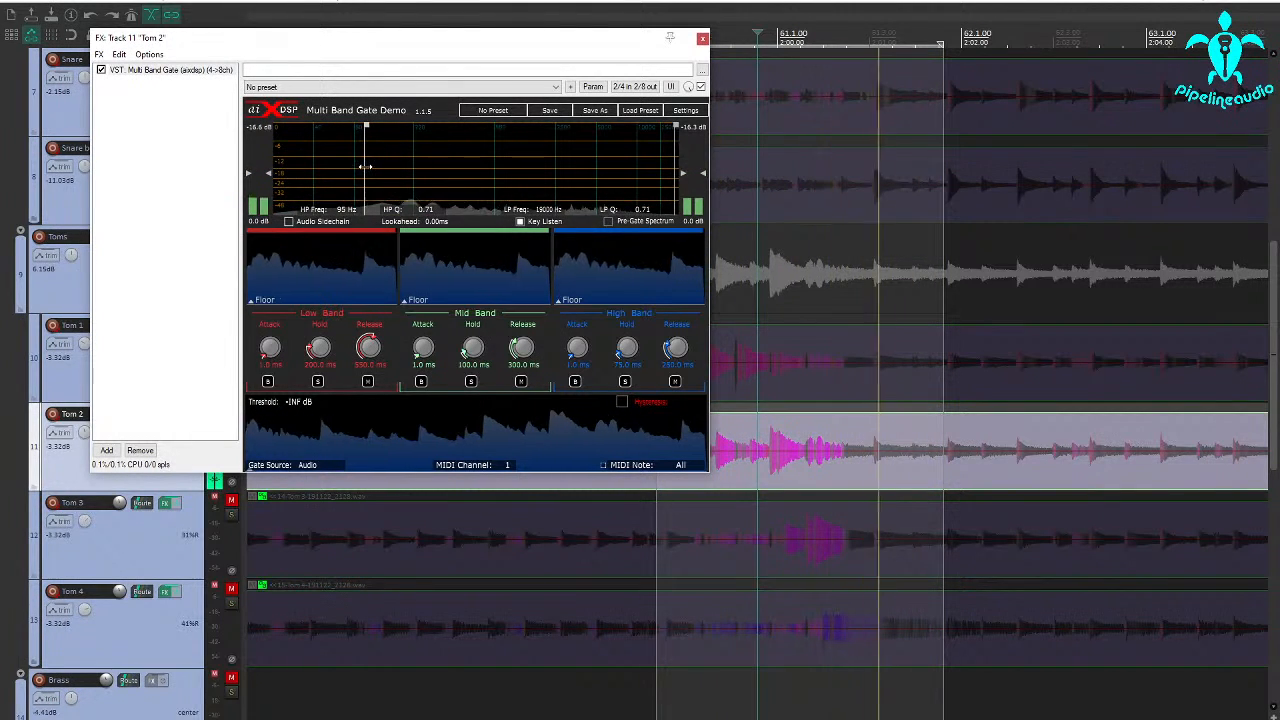
left_click_drag(366, 166, 369, 166)
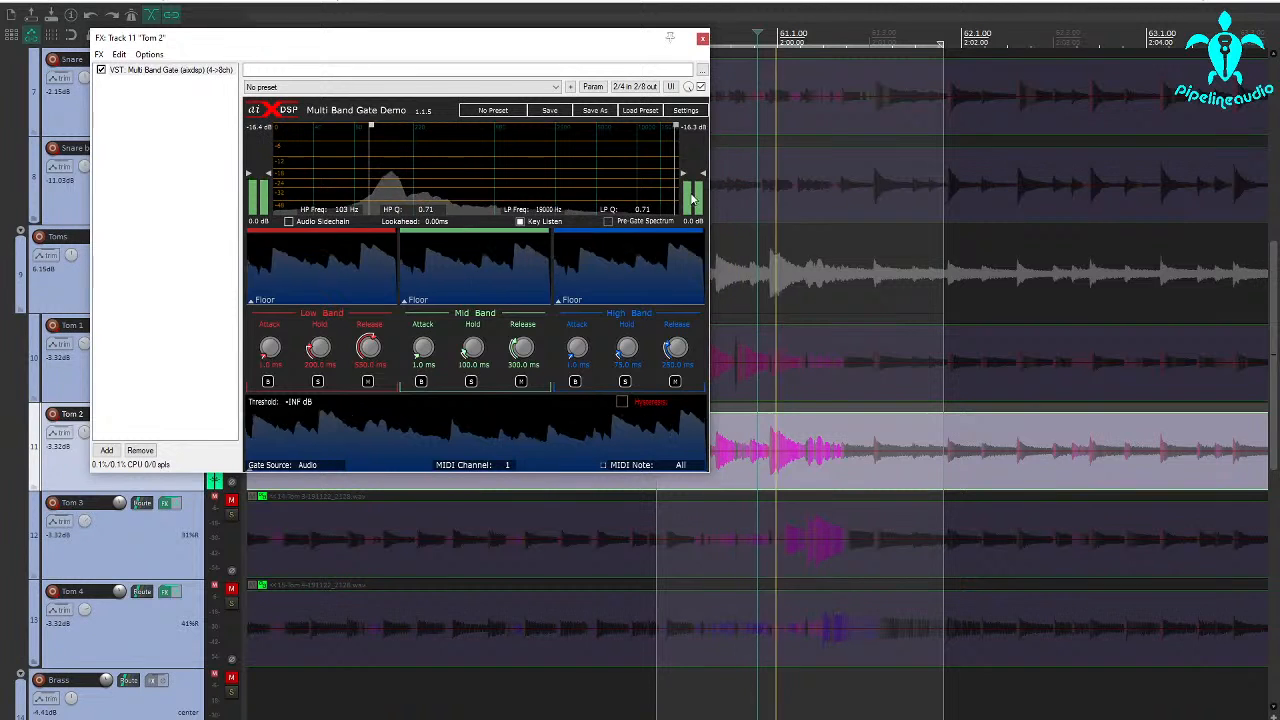
left_click_drag(675, 190, 403, 182)
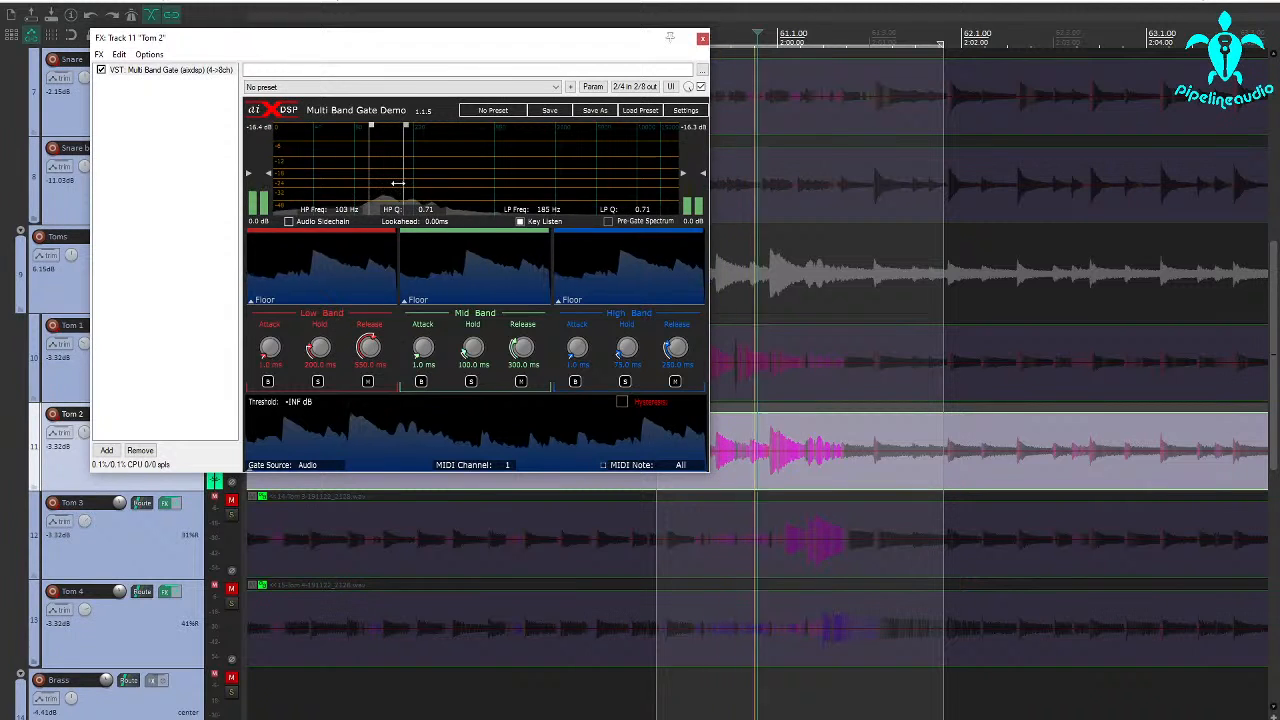
left_click_drag(400, 183, 401, 187)
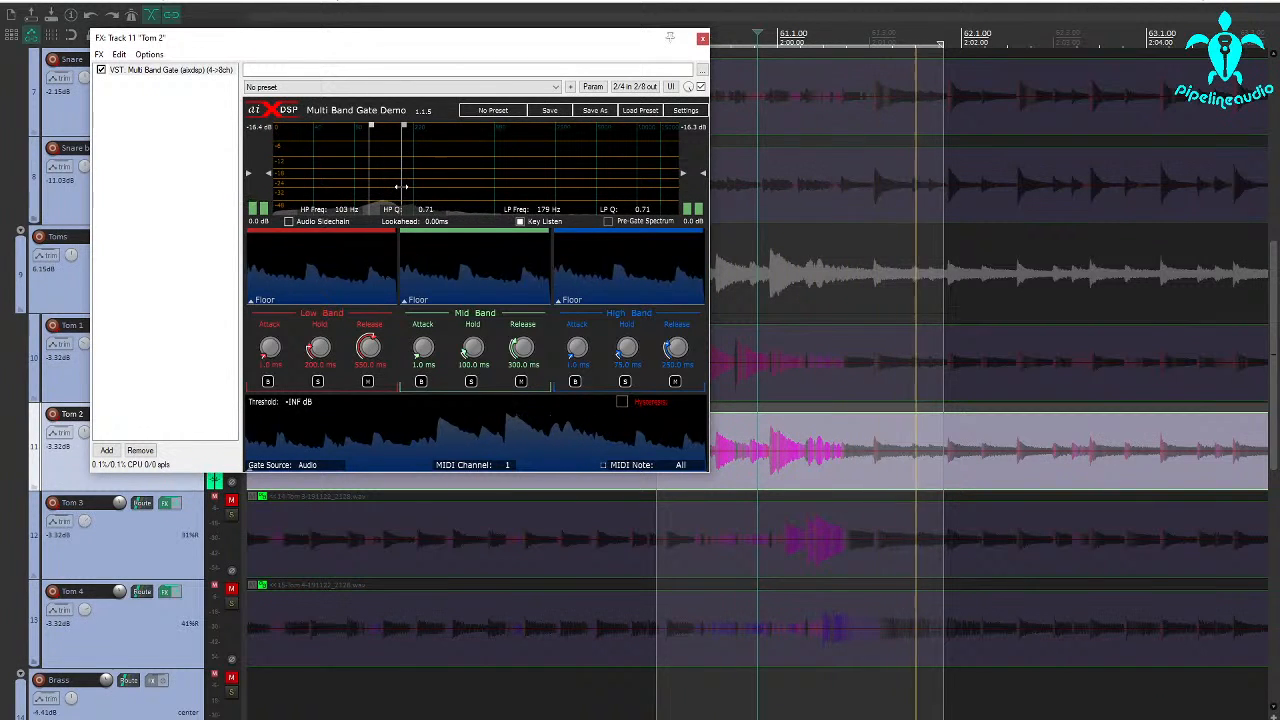
key("space")
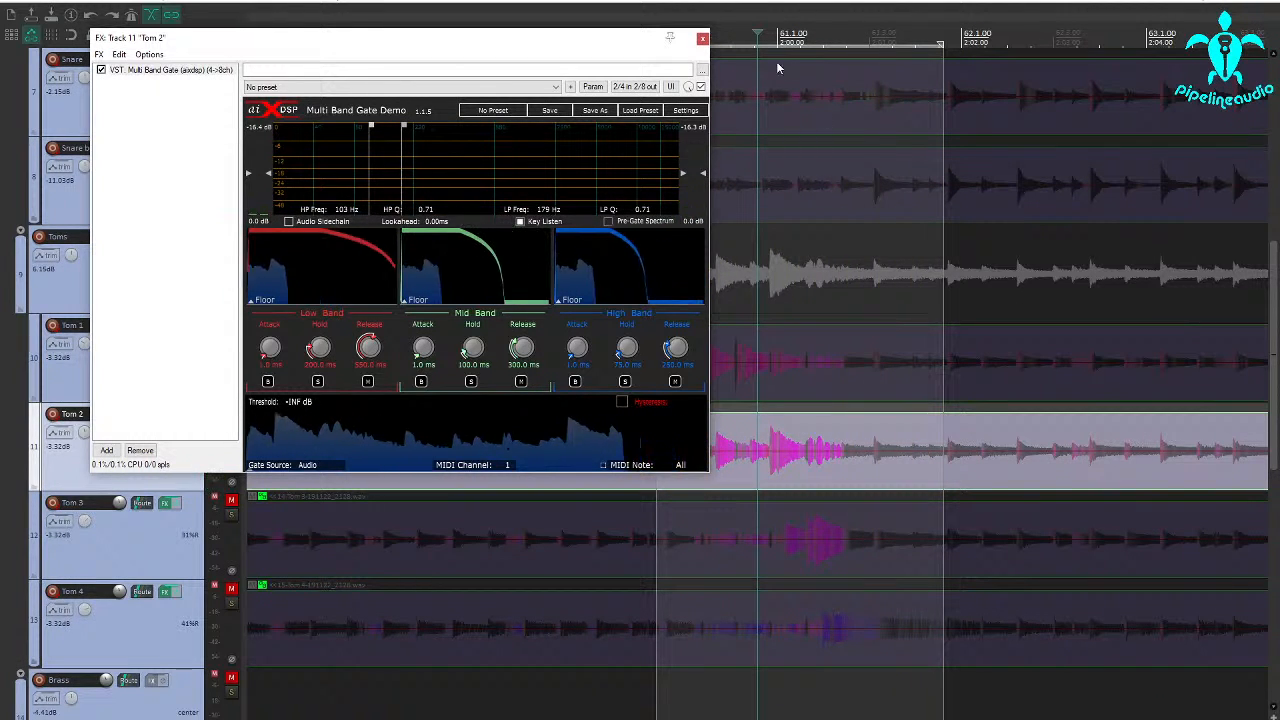
Switch the transport time unit to Seconds and select one waveform cycle at the start of a Tom 2 hit to measure its length.
left_click_drag(627, 43, 538, 40)
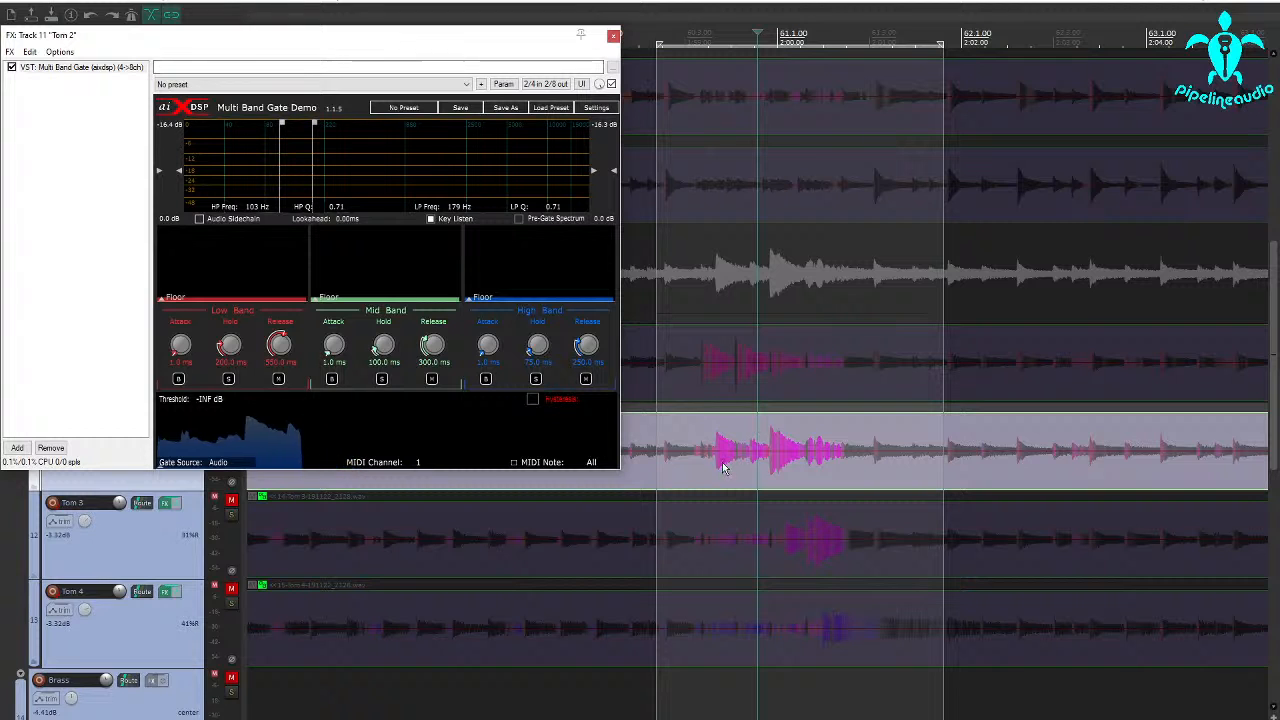
scroll(717, 469, "up", 10)
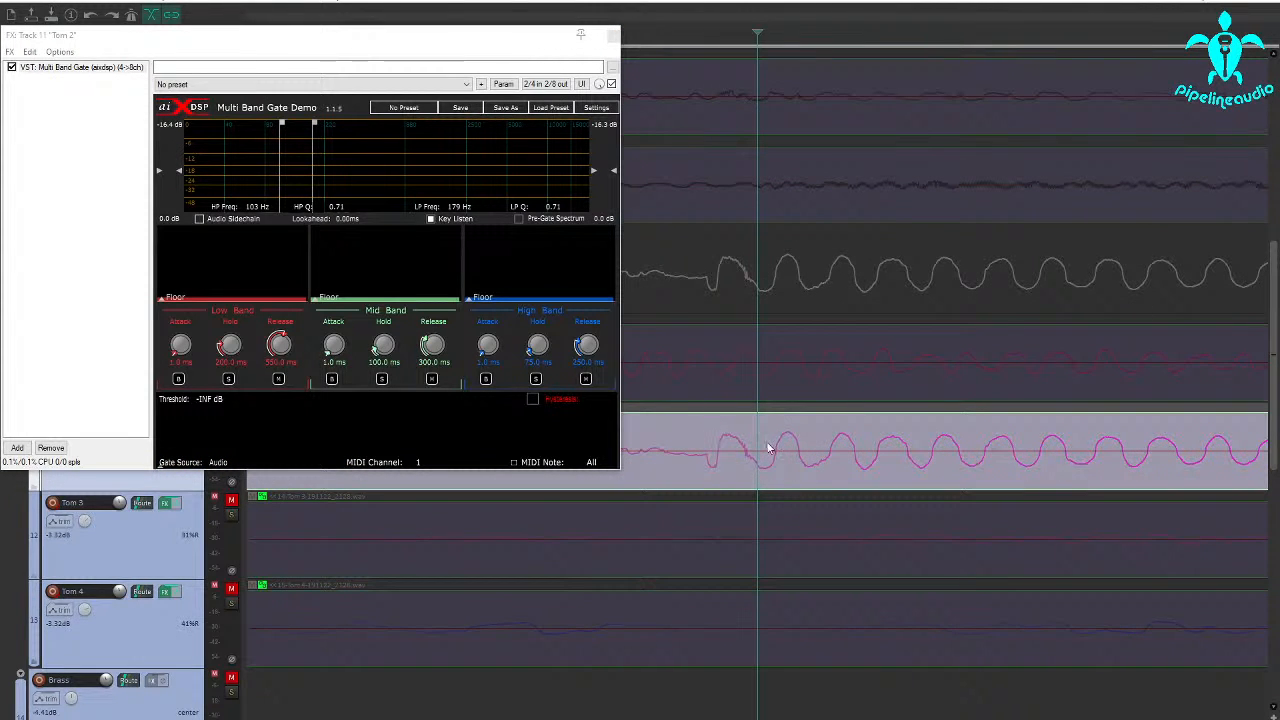
scroll(752, 476, "down", 2)
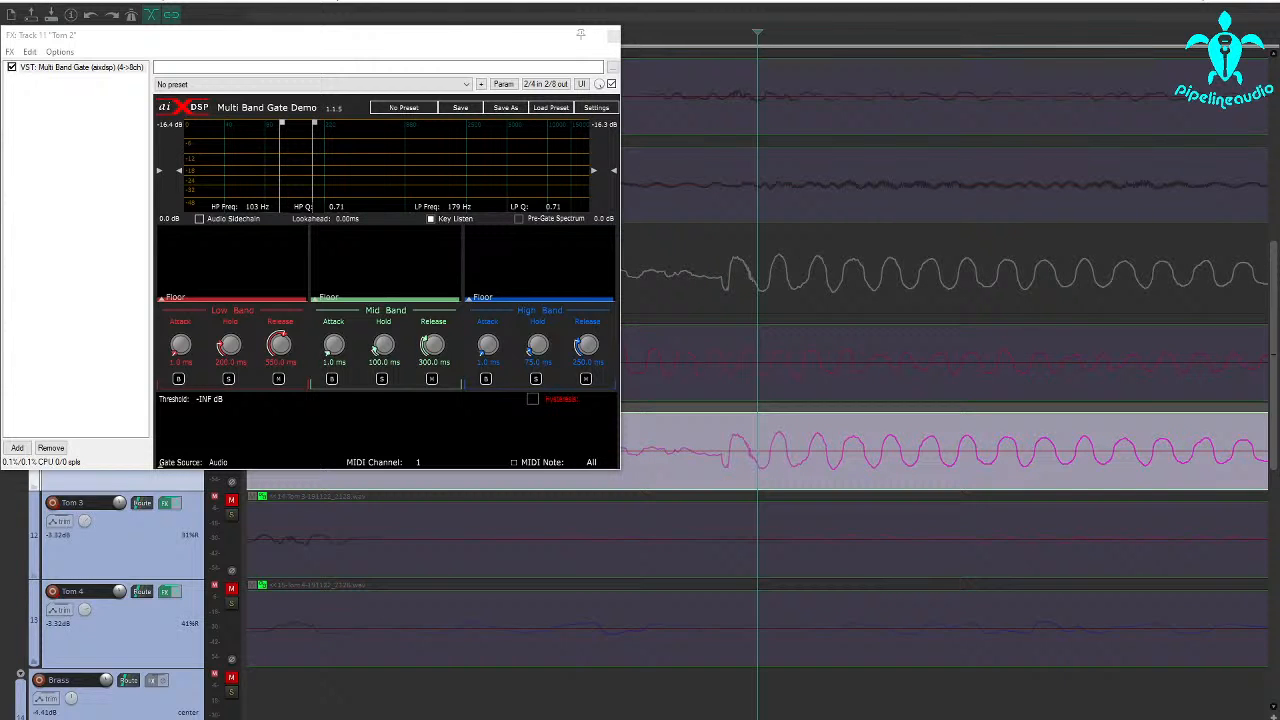
right_click(170, 718)
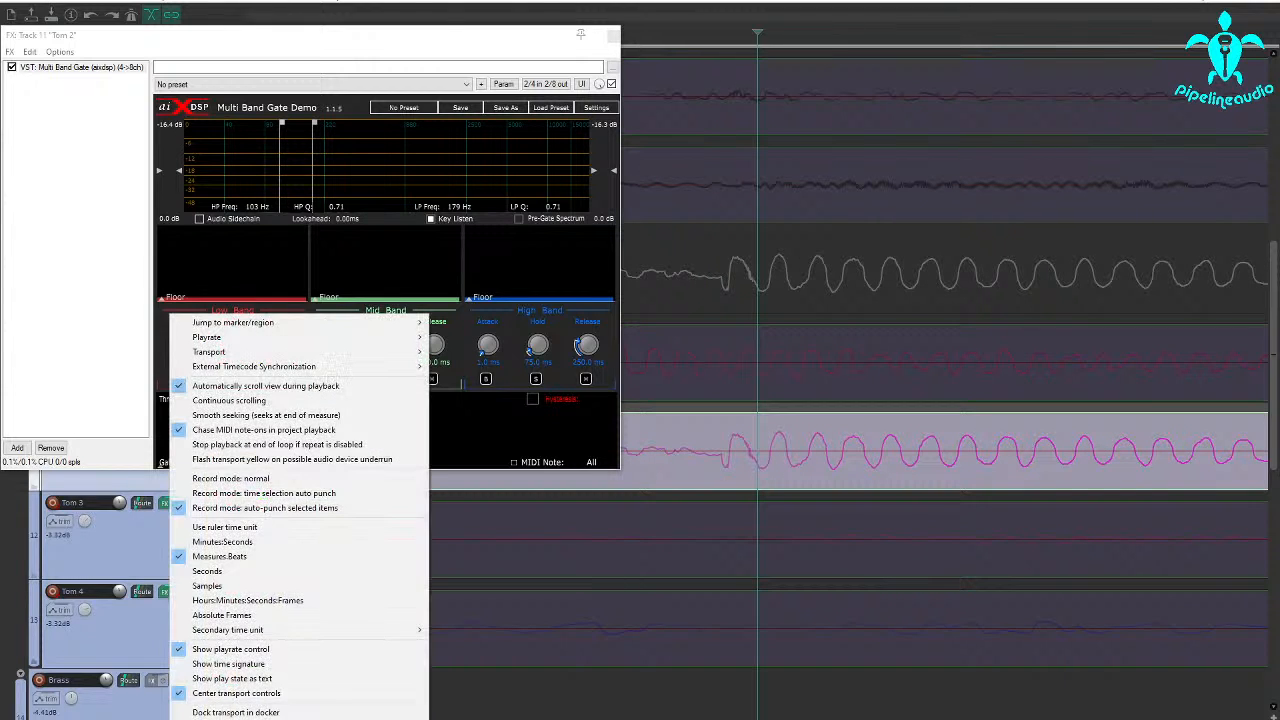
left_click(205, 574)
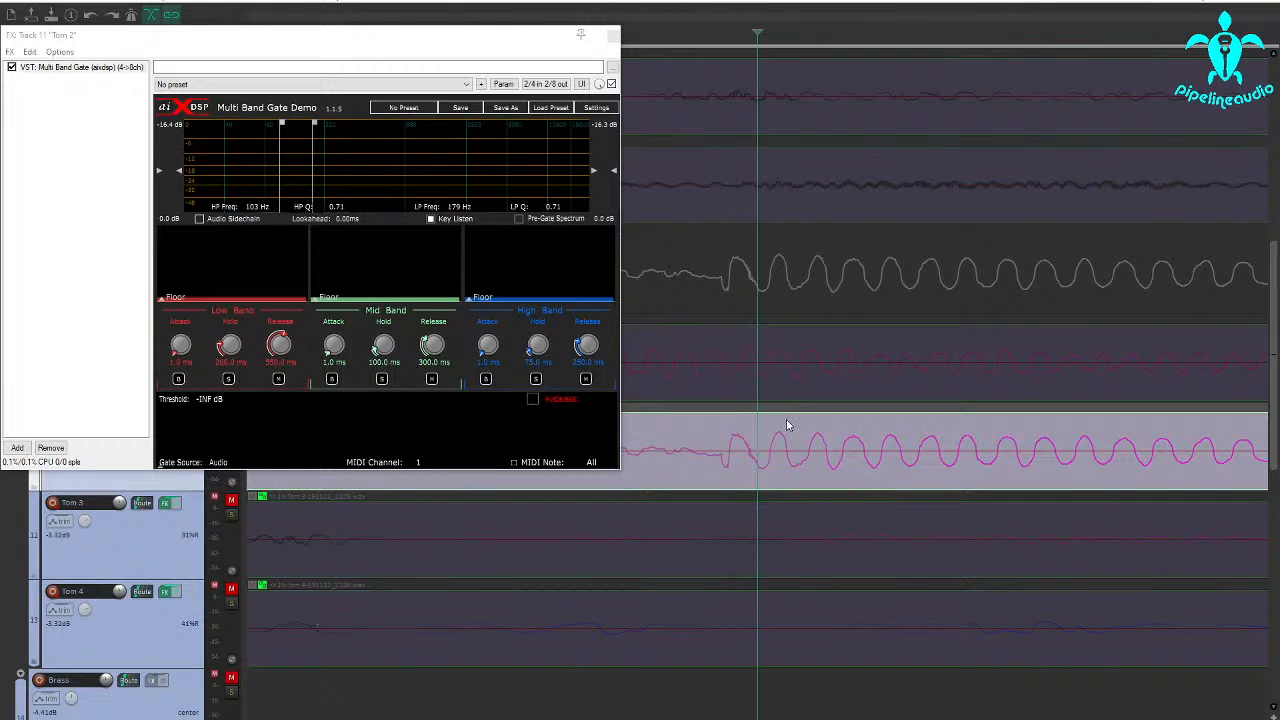
left_click_drag(728, 474, 767, 471)
Set the time selection around the tom fill near bar 61 and play it with Key Listen off.
scroll(788, 455, "down", 5)
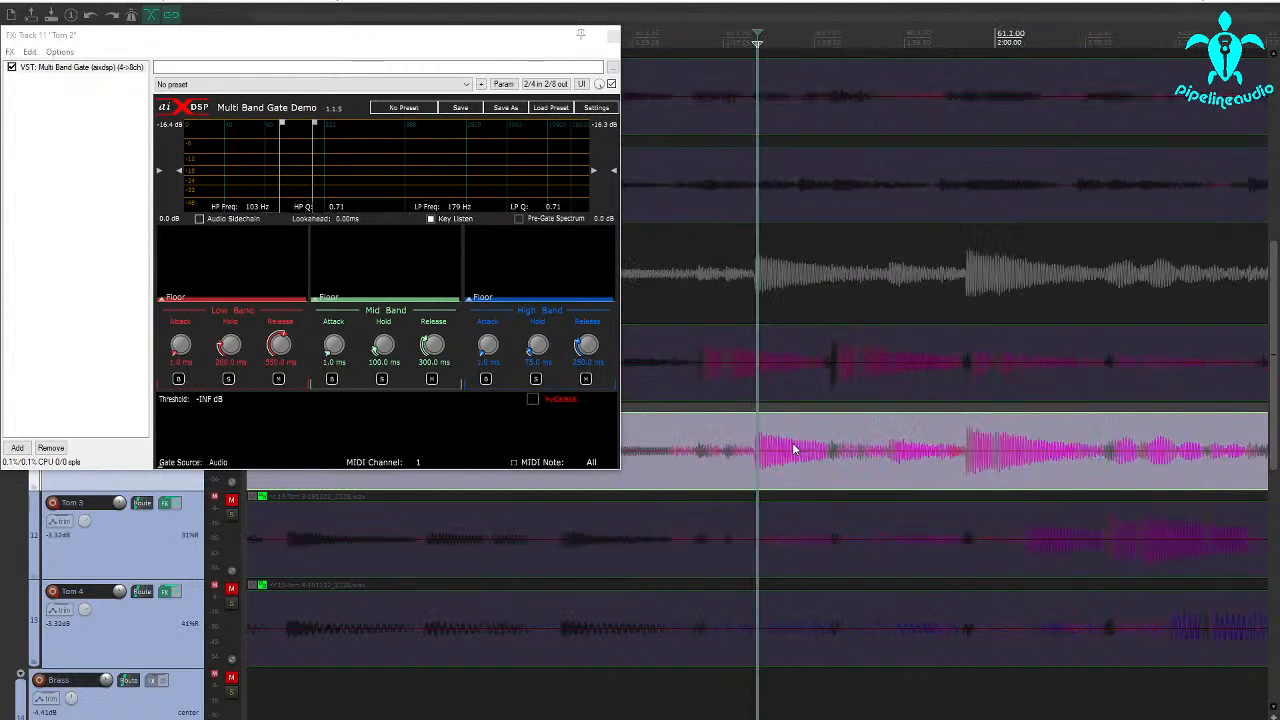
scroll(724, 628, "down", 2)
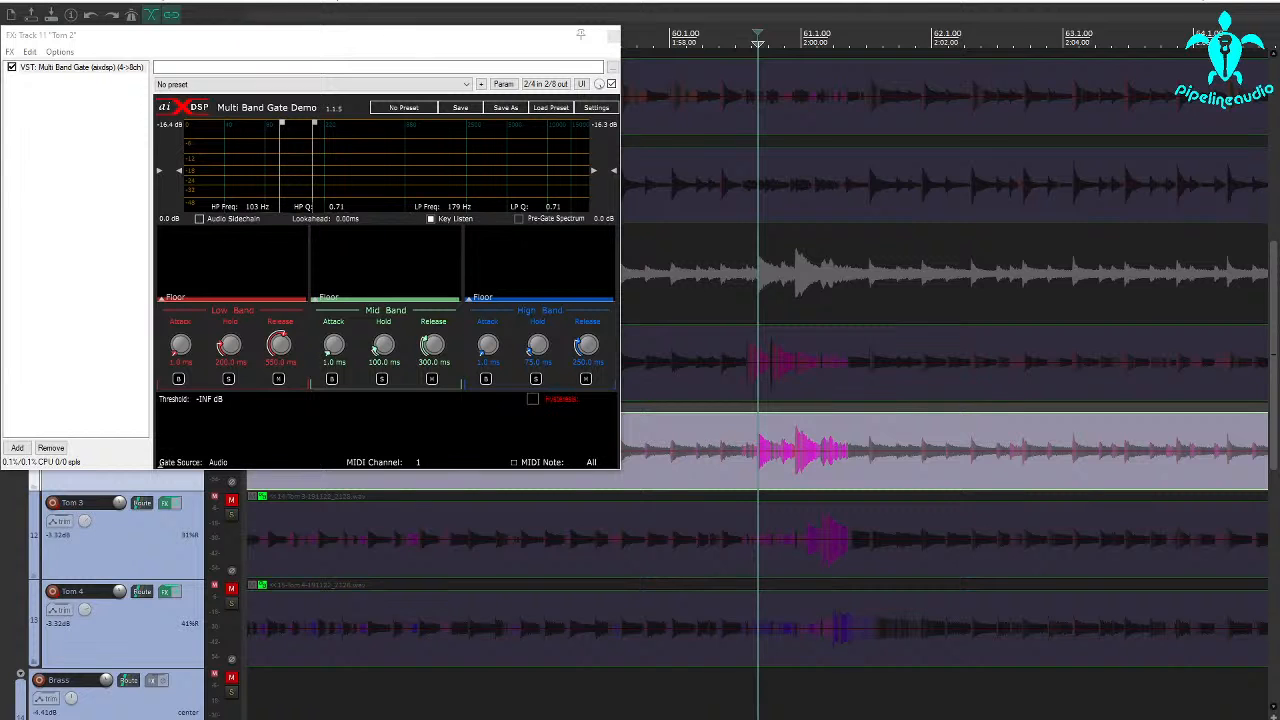
left_click_drag(735, 680, 875, 694)
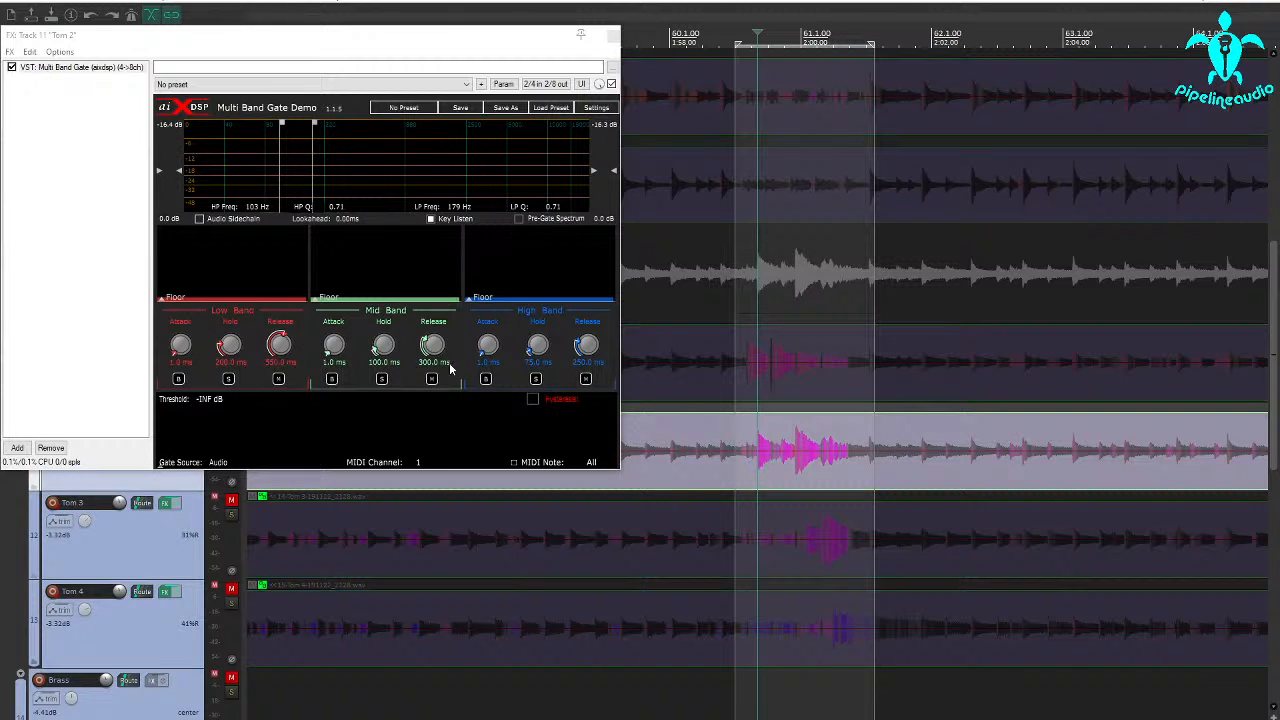
left_click_drag(321, 44, 389, 41)
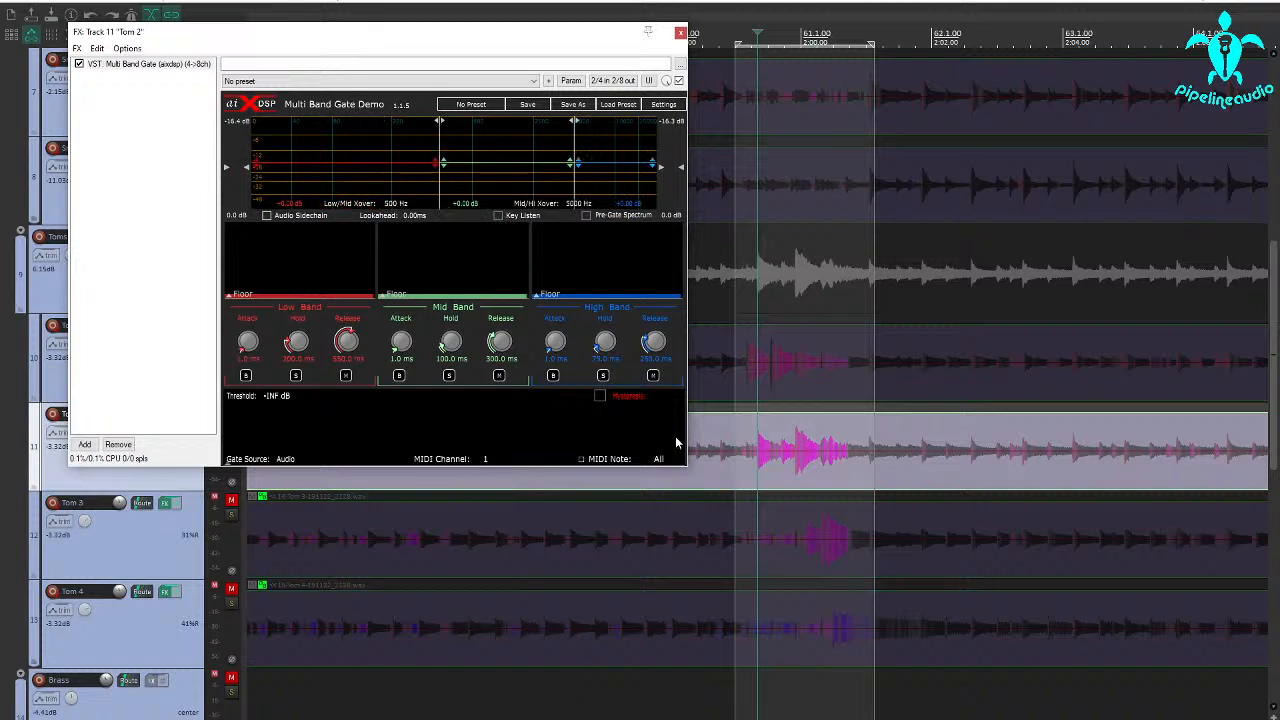
key("space")
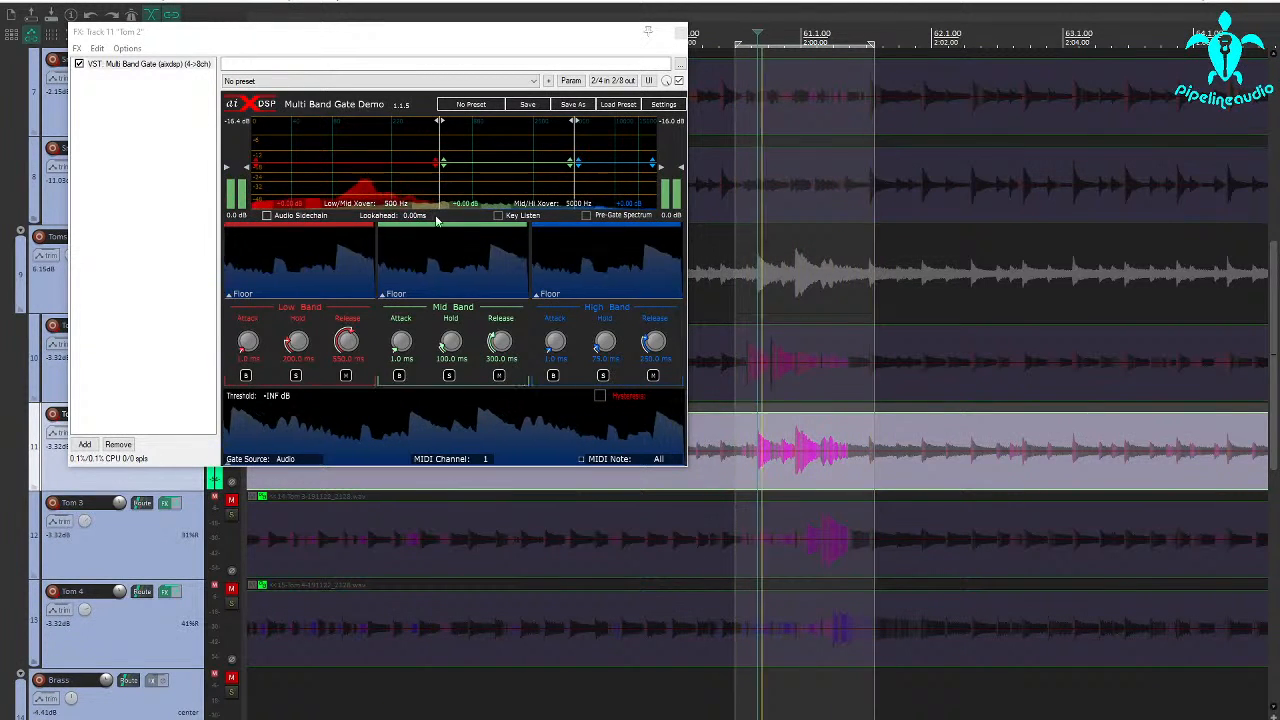
Turn on Key Listen and set Tom 2's key filter to a 133 Hz high-pass and a 291 Hz low-pass.
left_click(498, 215)
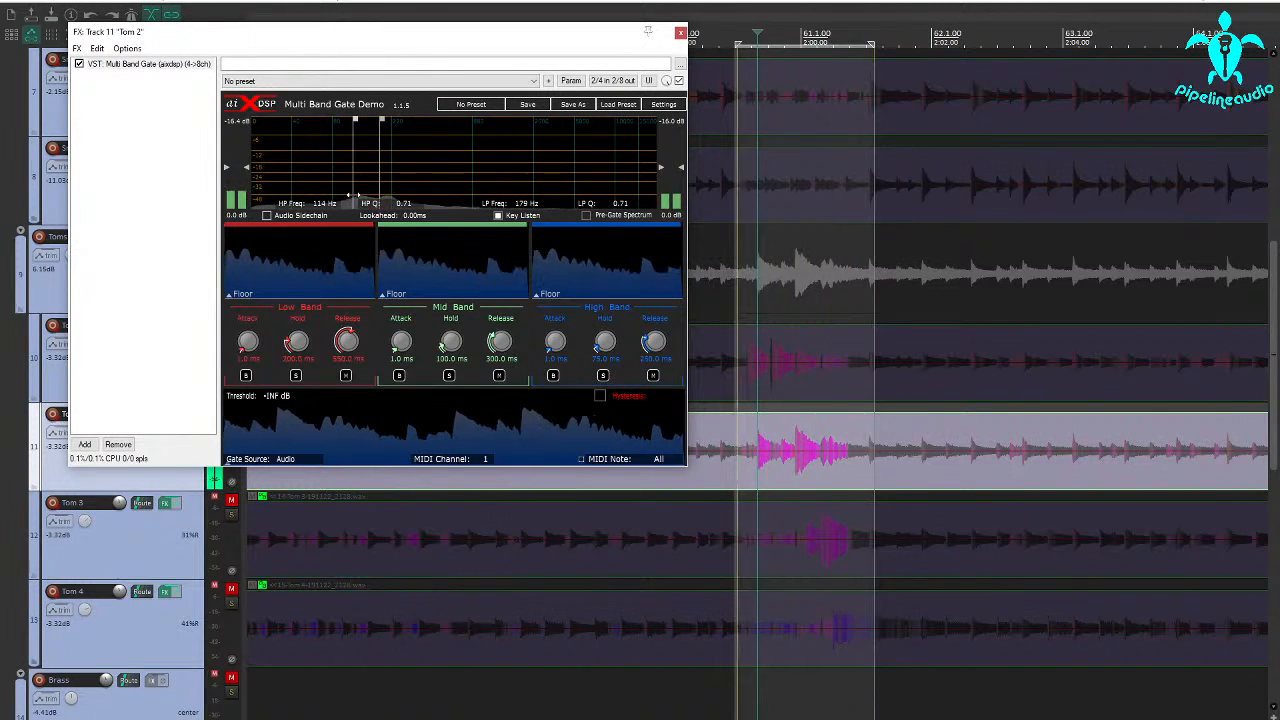
left_click_drag(343, 193, 397, 192)
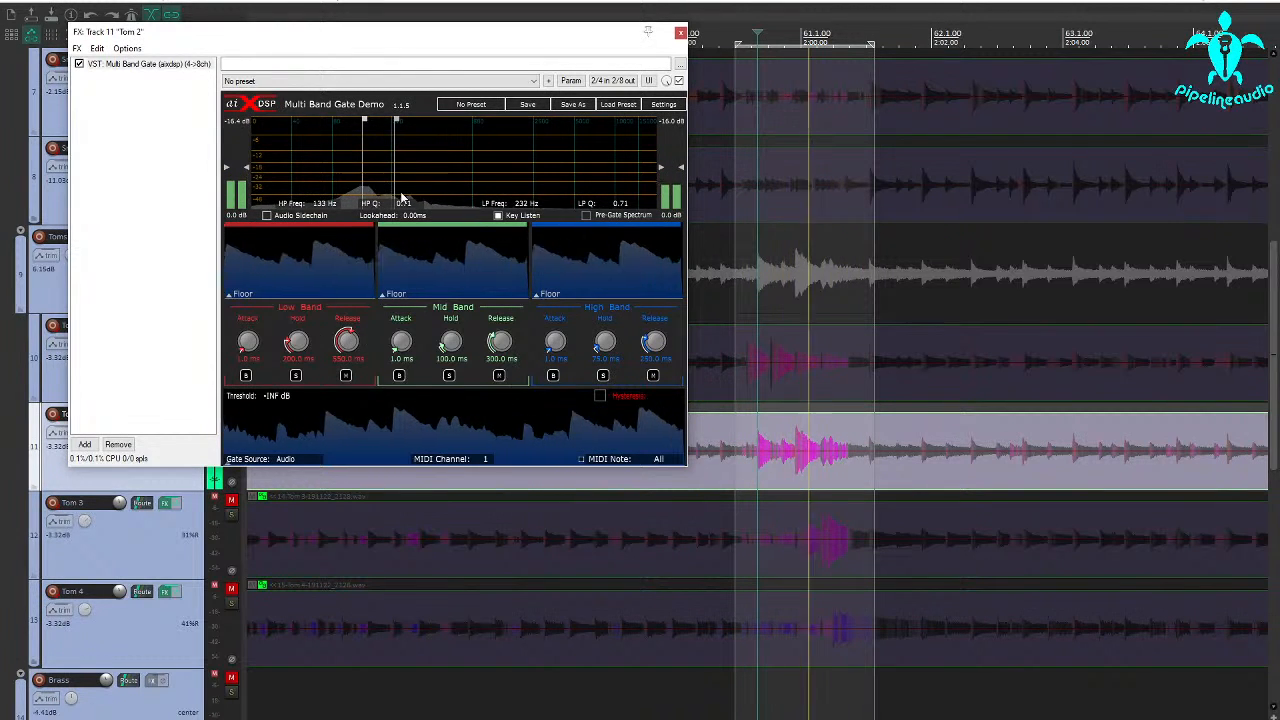
left_click_drag(401, 197, 449, 195)
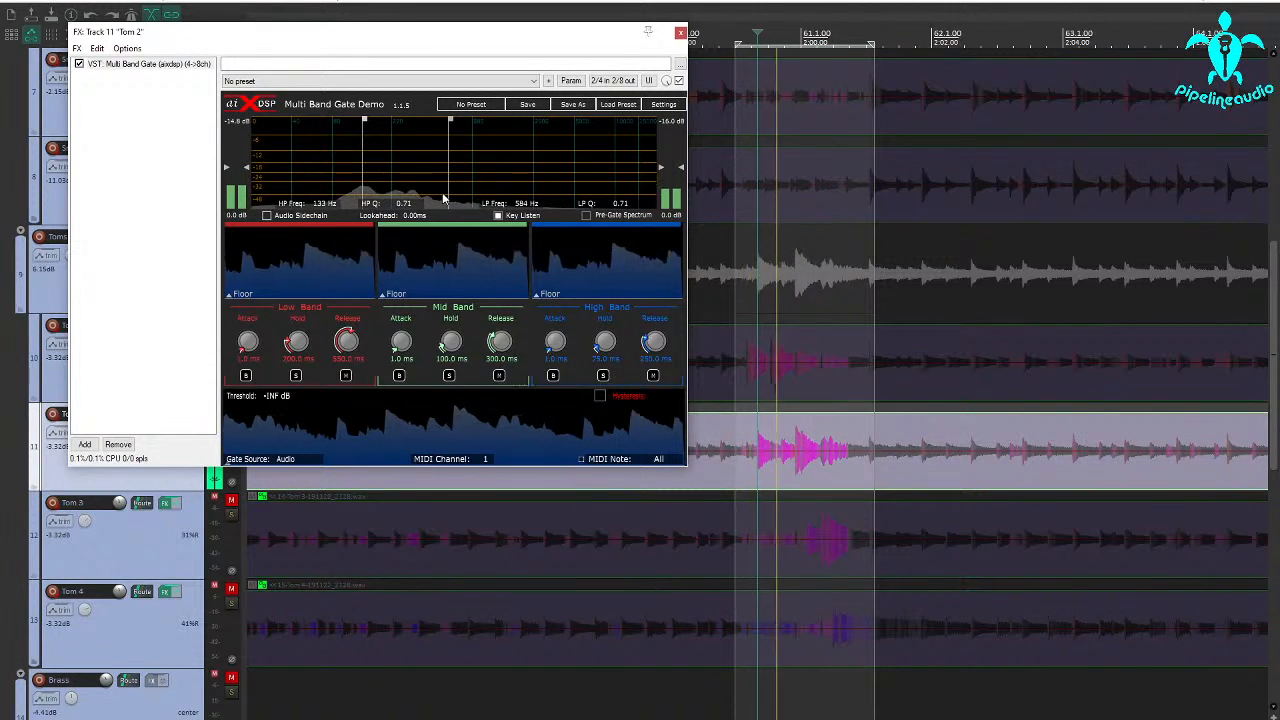
left_click_drag(445, 197, 408, 193)
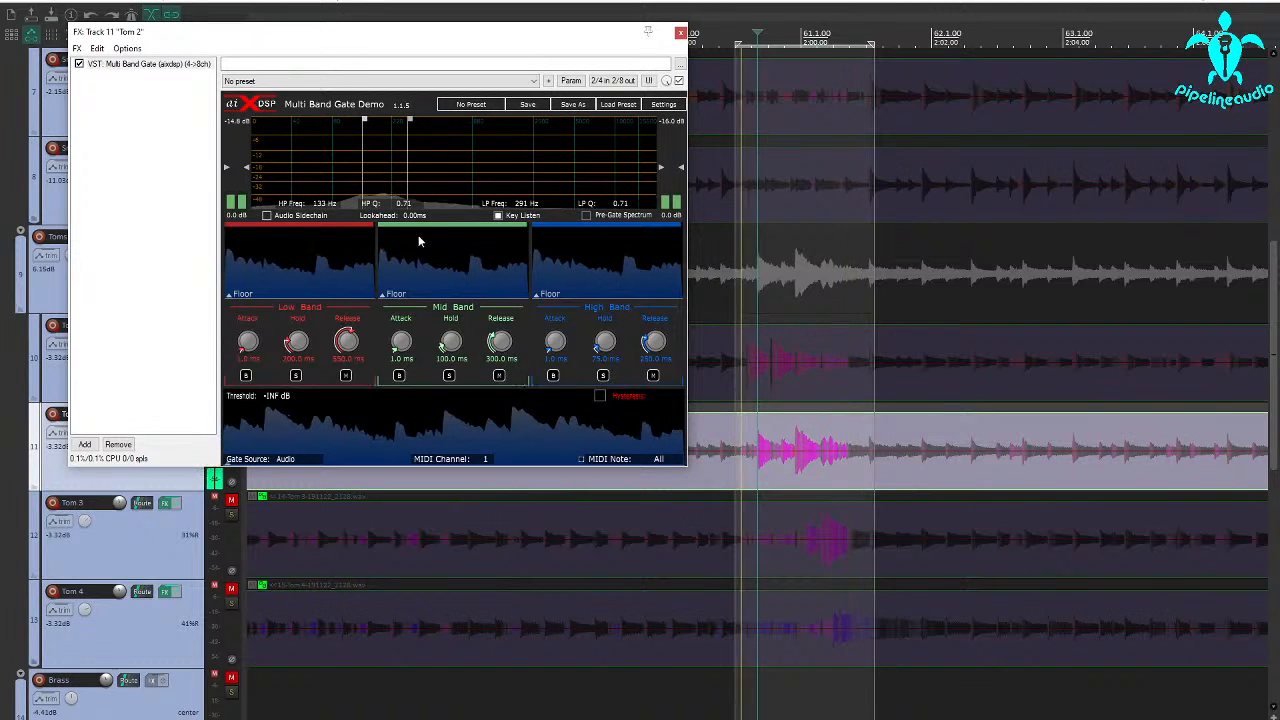
Turn off Key Listen on Tom 2's gate and set the threshold to -28.3 dB.
left_click(498, 215)
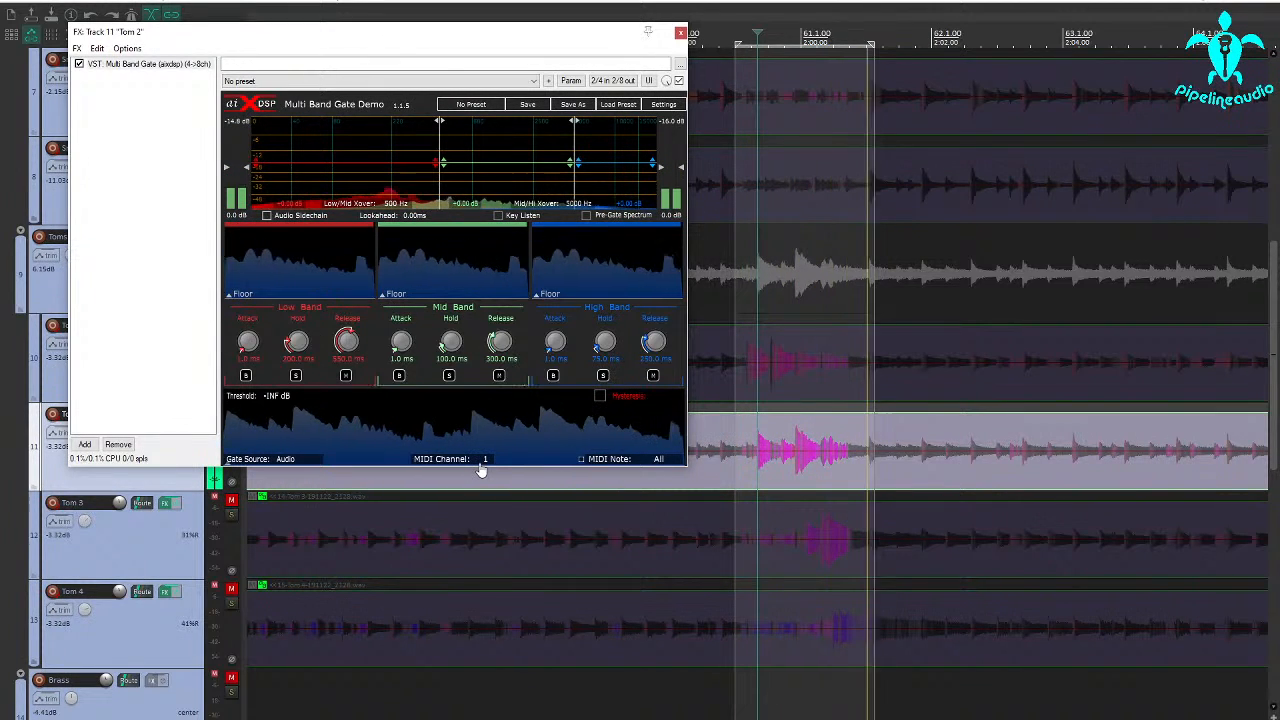
left_click_drag(480, 460, 480, 414)
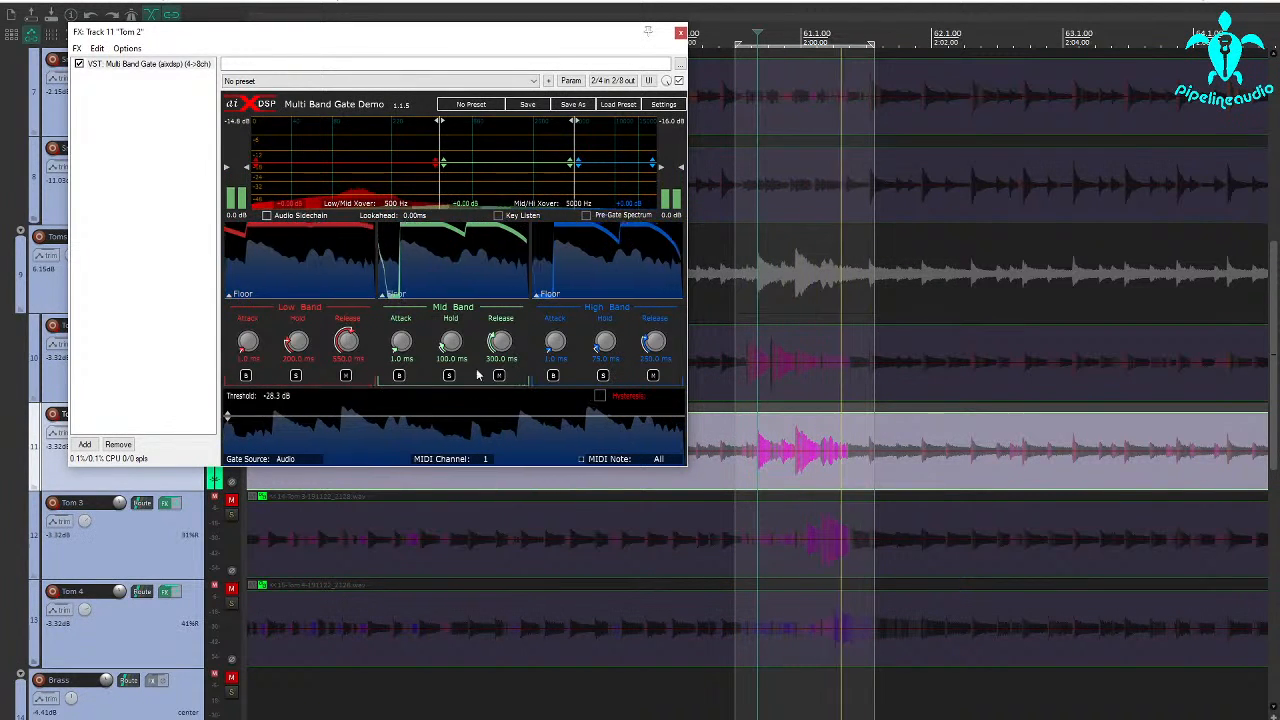
With the high band soloed, set the Mid/Hi crossover to 1438 Hz, the high band's hold to 43 ms and the threshold to -25.5 dB.
left_click(602, 375)
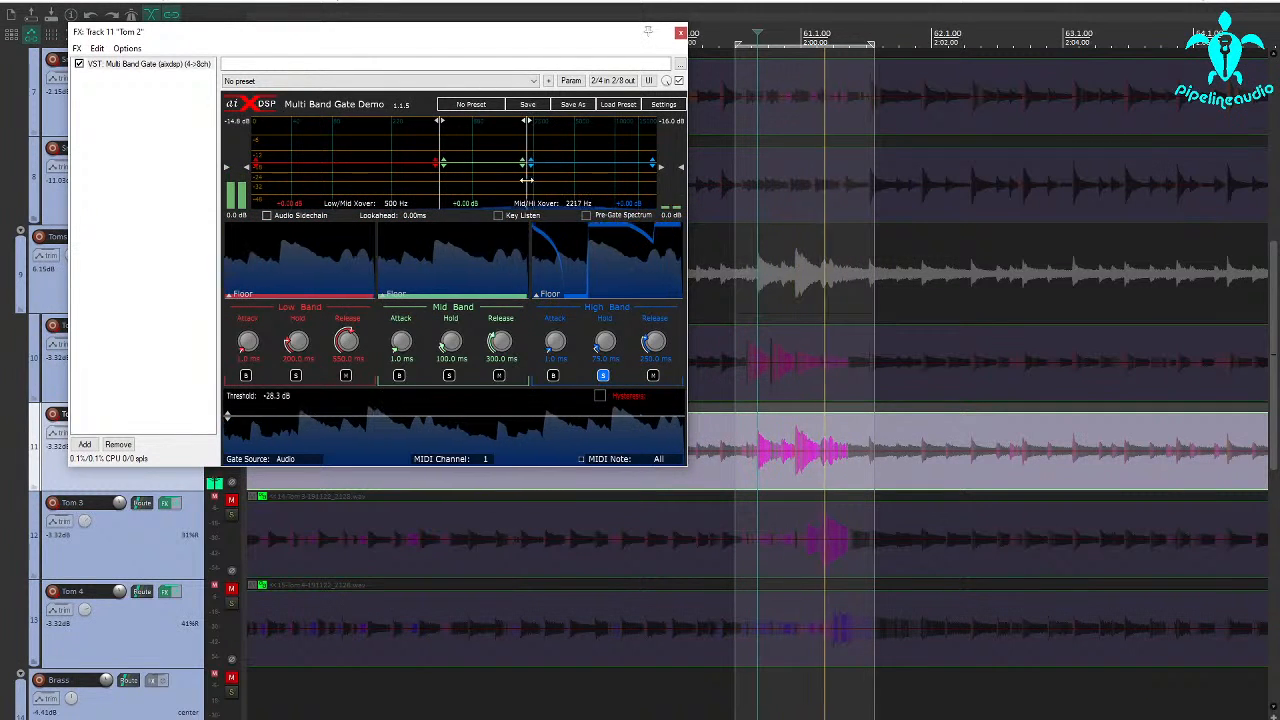
left_click_drag(571, 178, 482, 178)
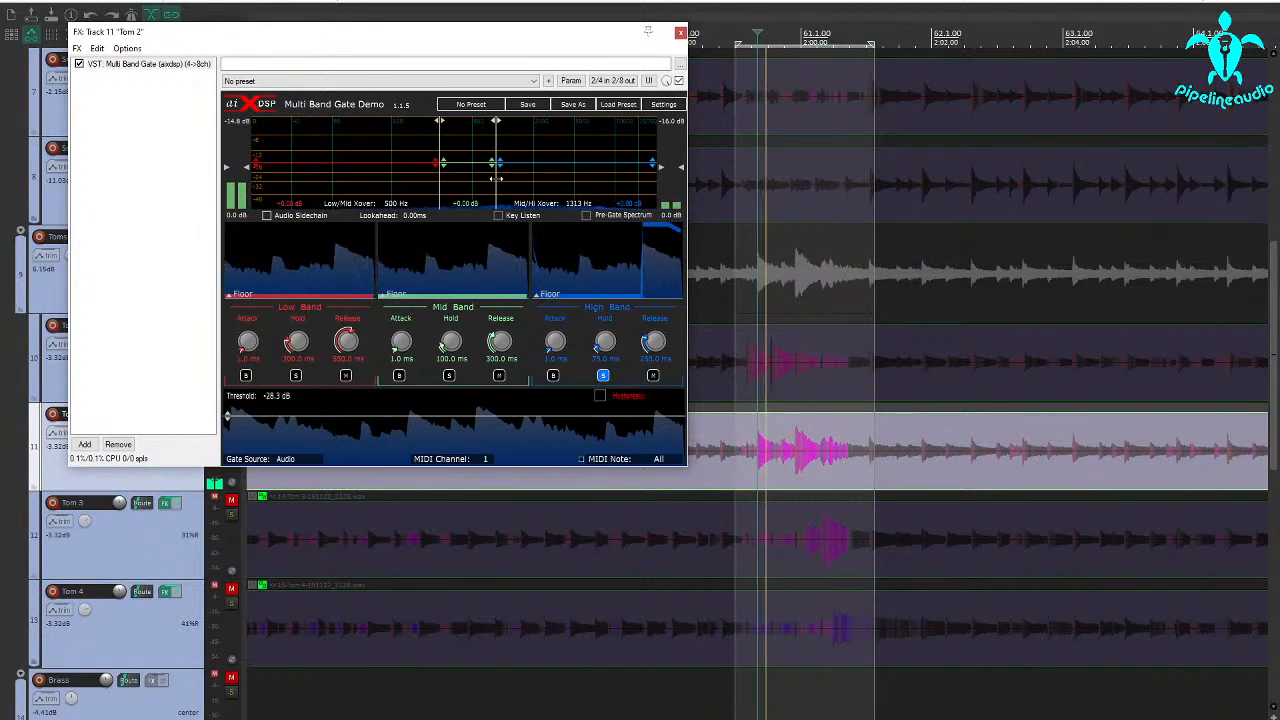
left_click_drag(483, 177, 501, 178)
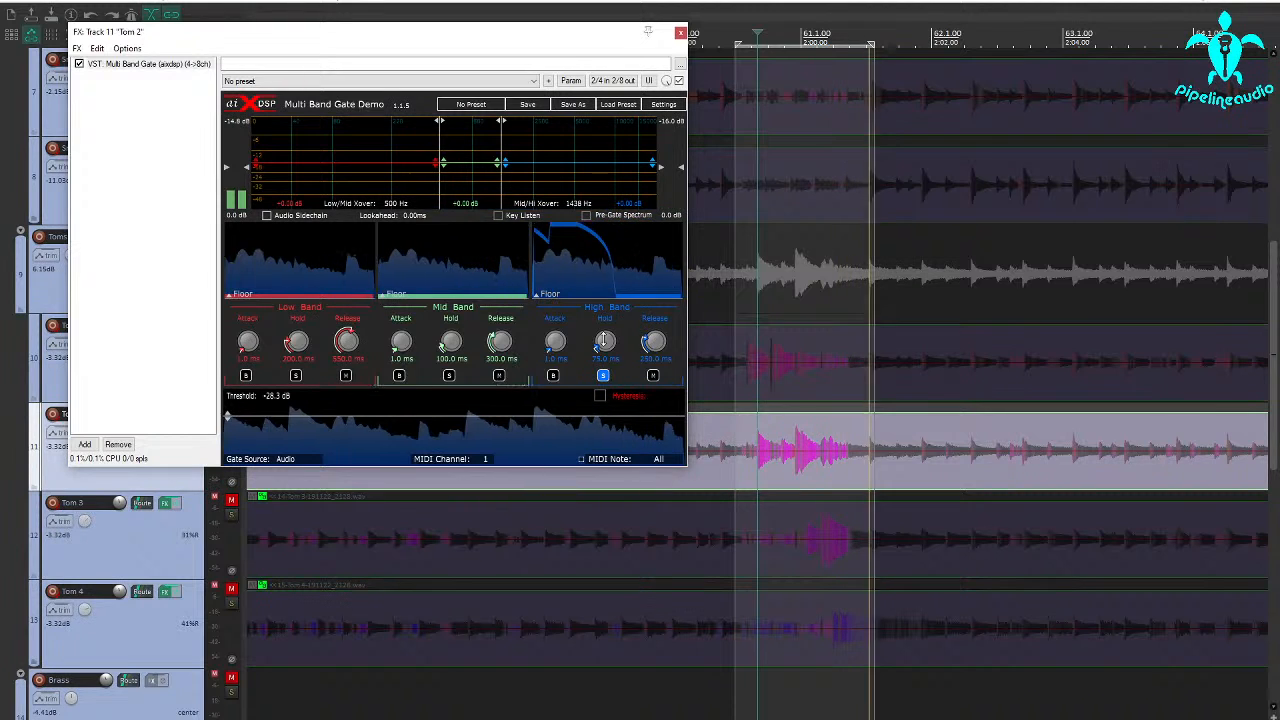
left_click_drag(603, 340, 603, 357)
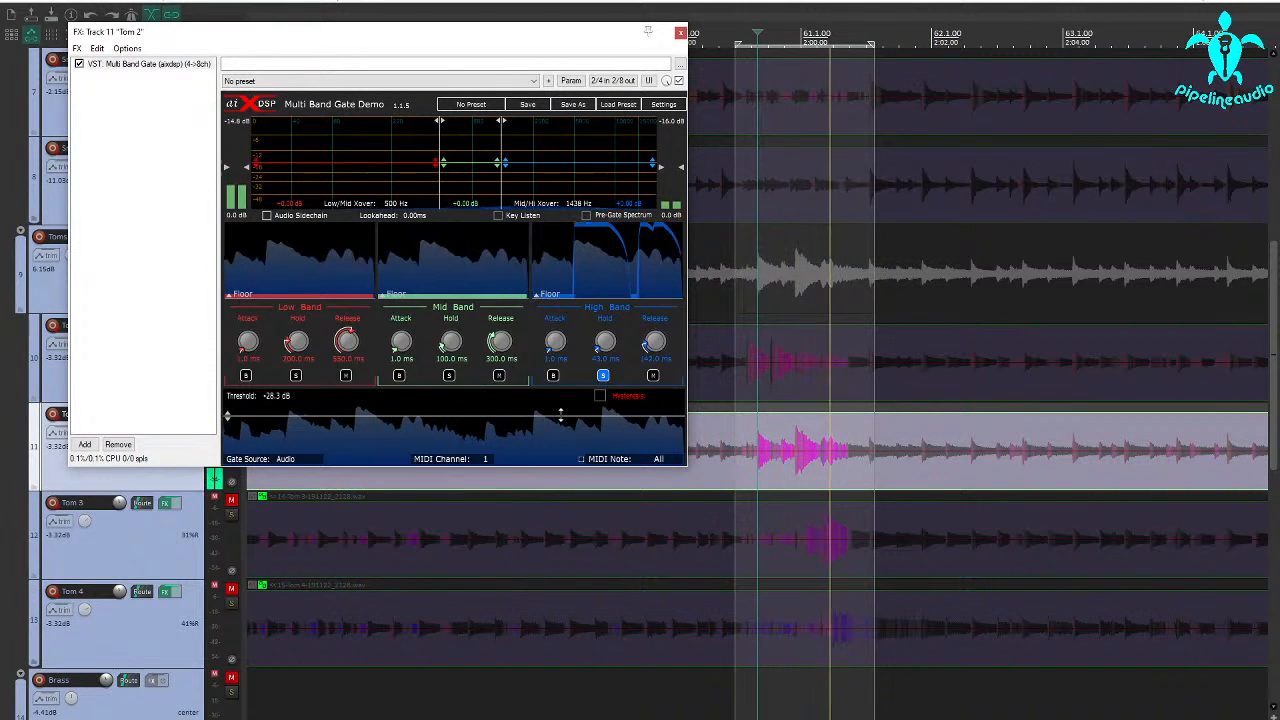
left_click_drag(561, 416, 561, 413)
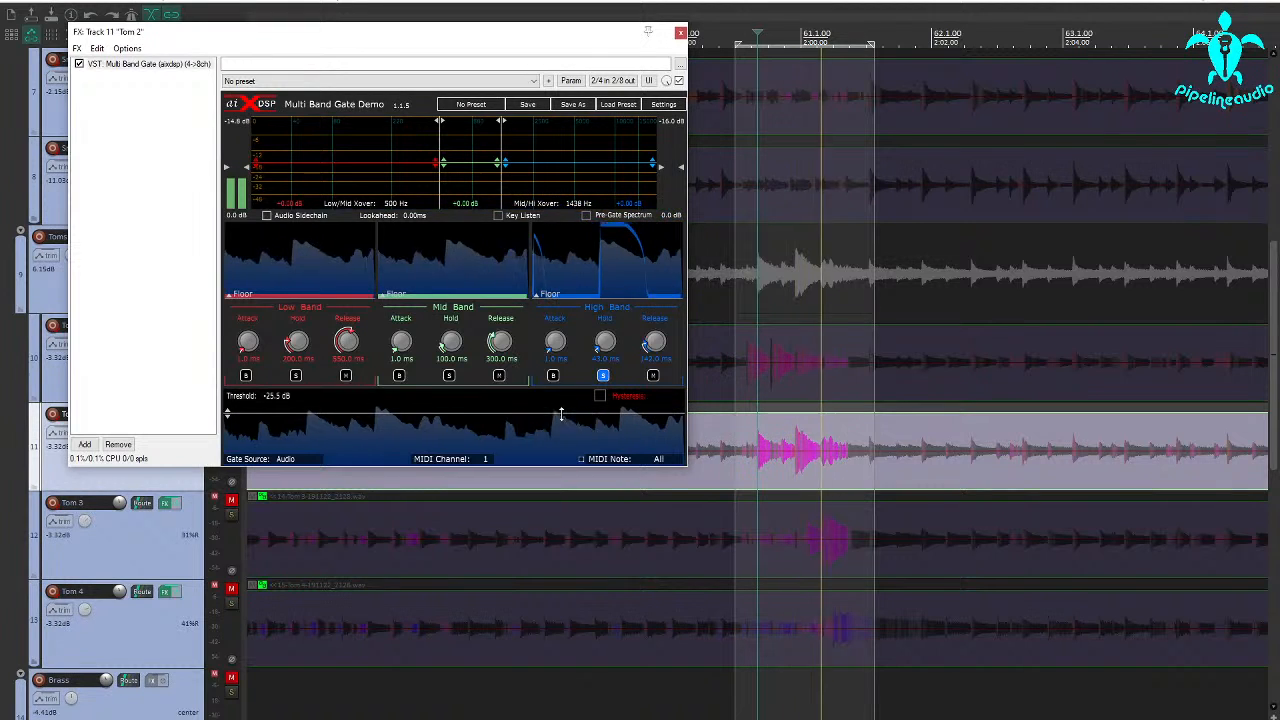
left_click(603, 376)
Solo the mid band, set the Low/Mid crossover to 191 Hz and unsolo the band.
left_click(449, 376)
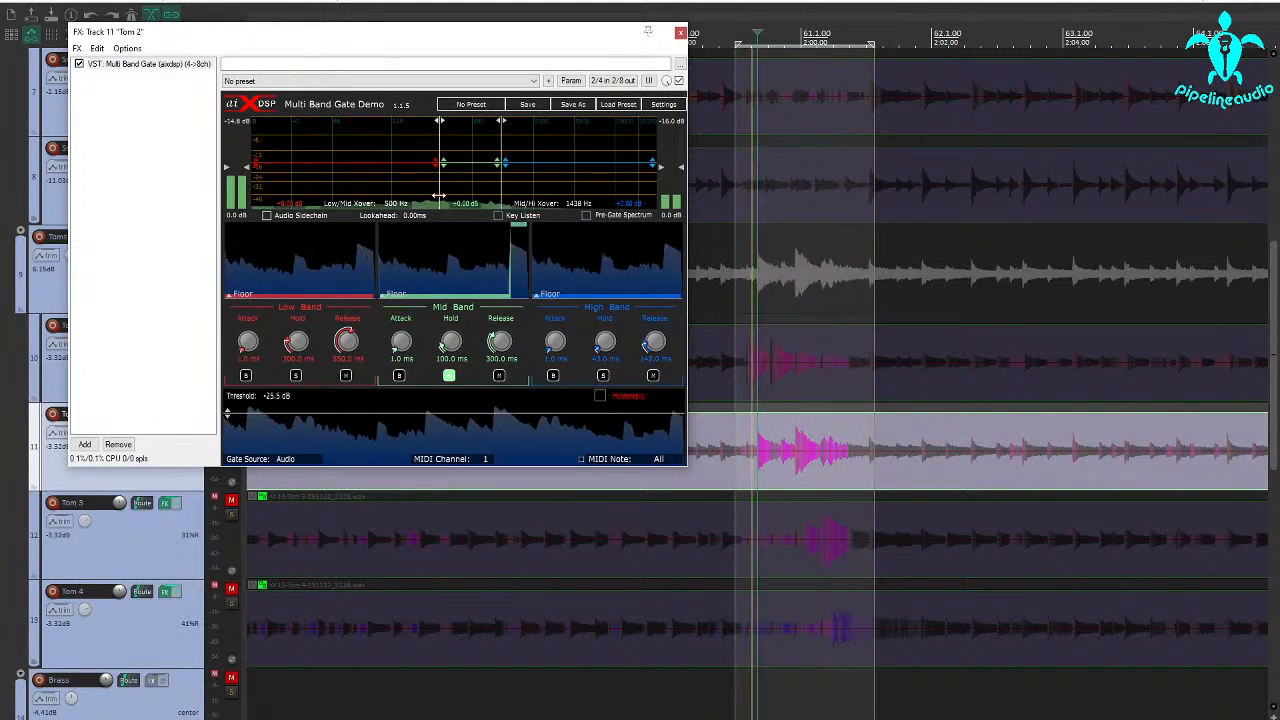
left_click_drag(440, 191, 384, 191)
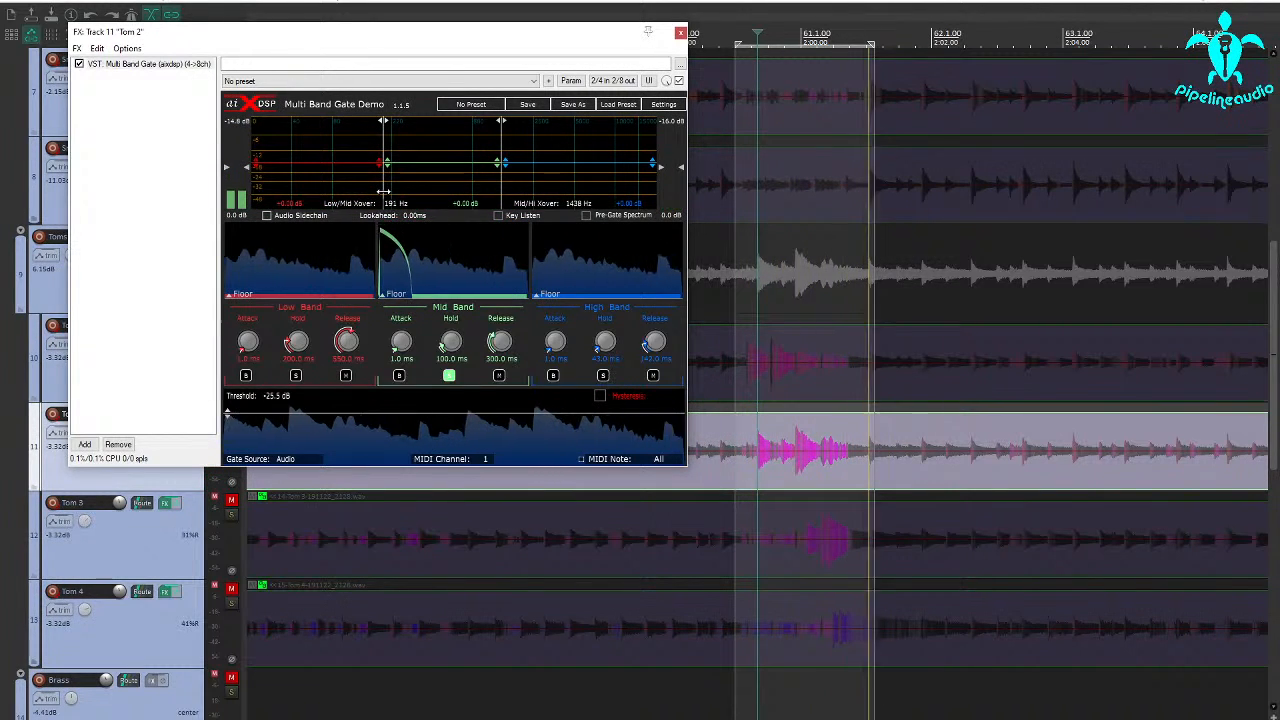
left_click(449, 376)
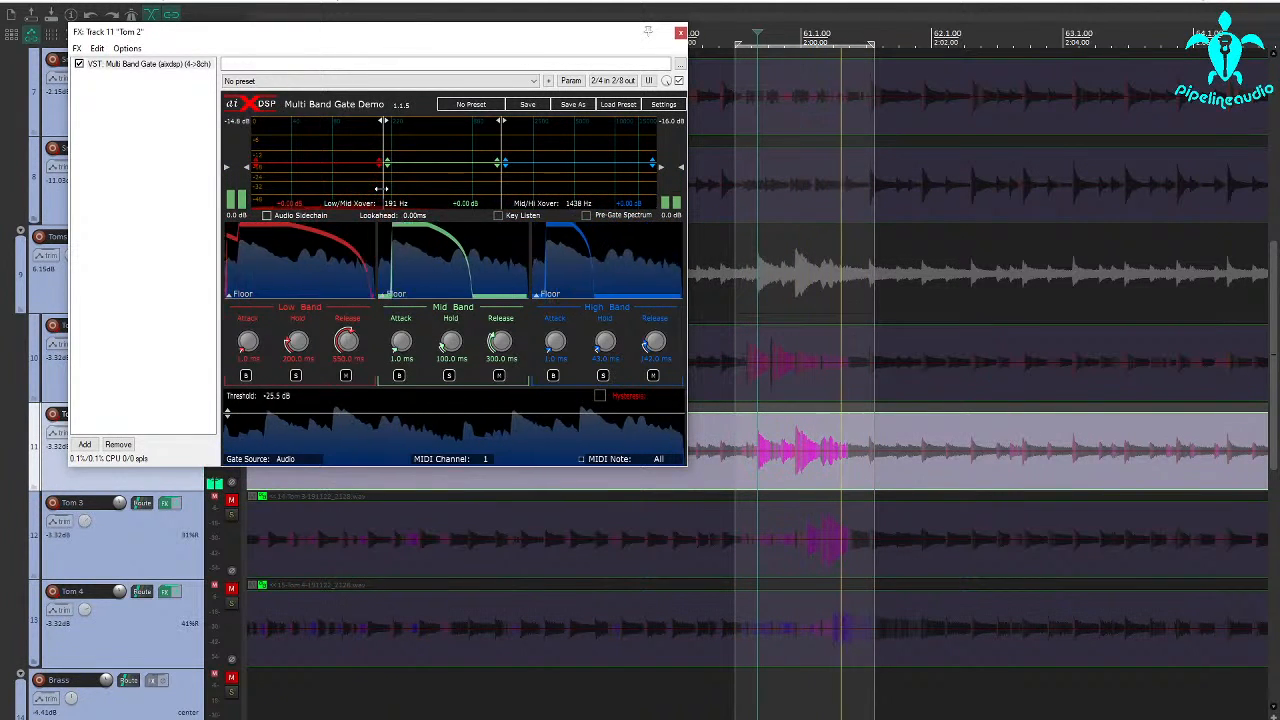
Set the Low/Mid crossover to 169 Hz, lower the mid band's gain to -8.90 dB and close Tom 2's effects window.
left_click_drag(432, 165, 435, 190)
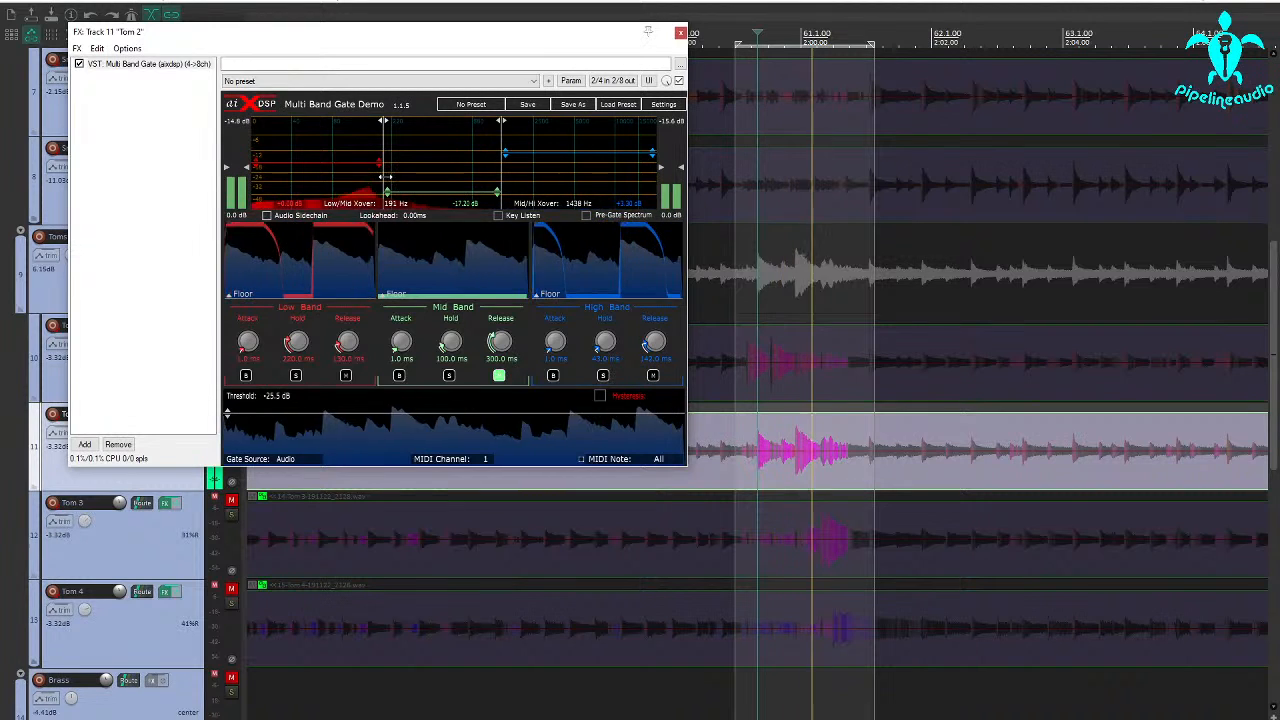
mouse_move(383, 173)
left_mouse_down()
mouse_move(363, 175)
mouse_move(376, 175)
left_mouse_up()
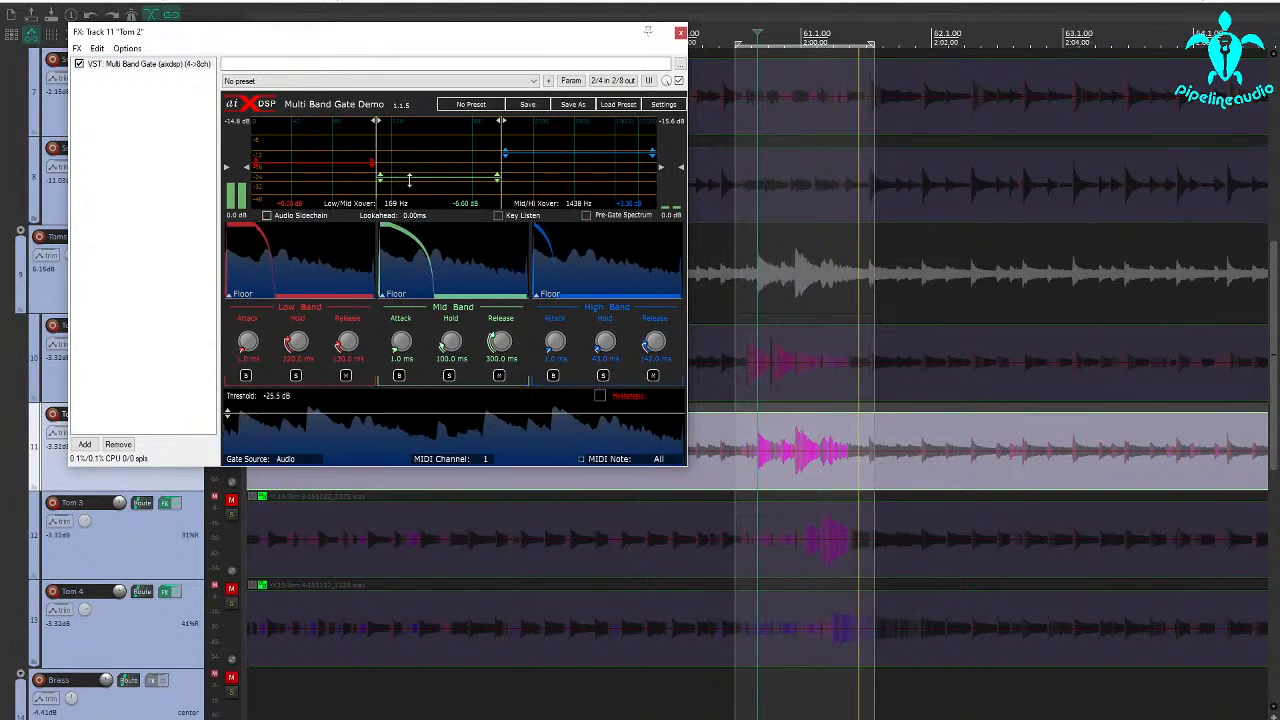
left_click_drag(410, 177, 413, 185)
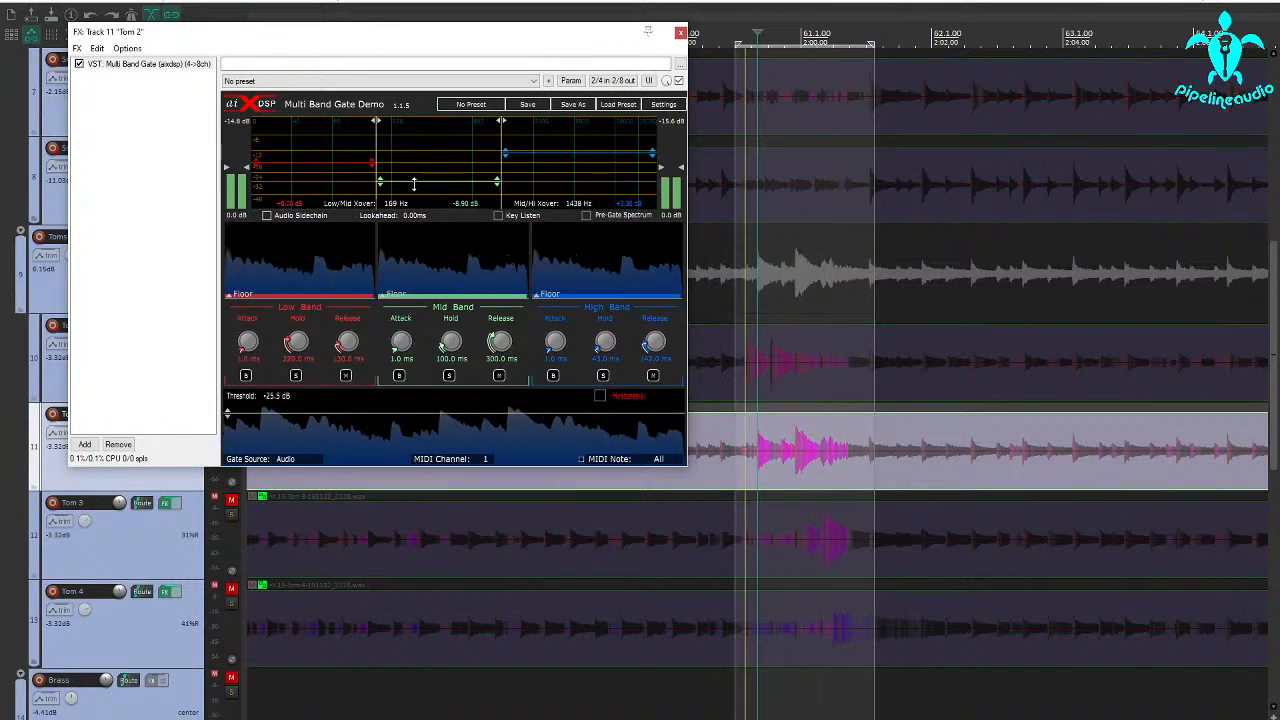
left_click(680, 34)
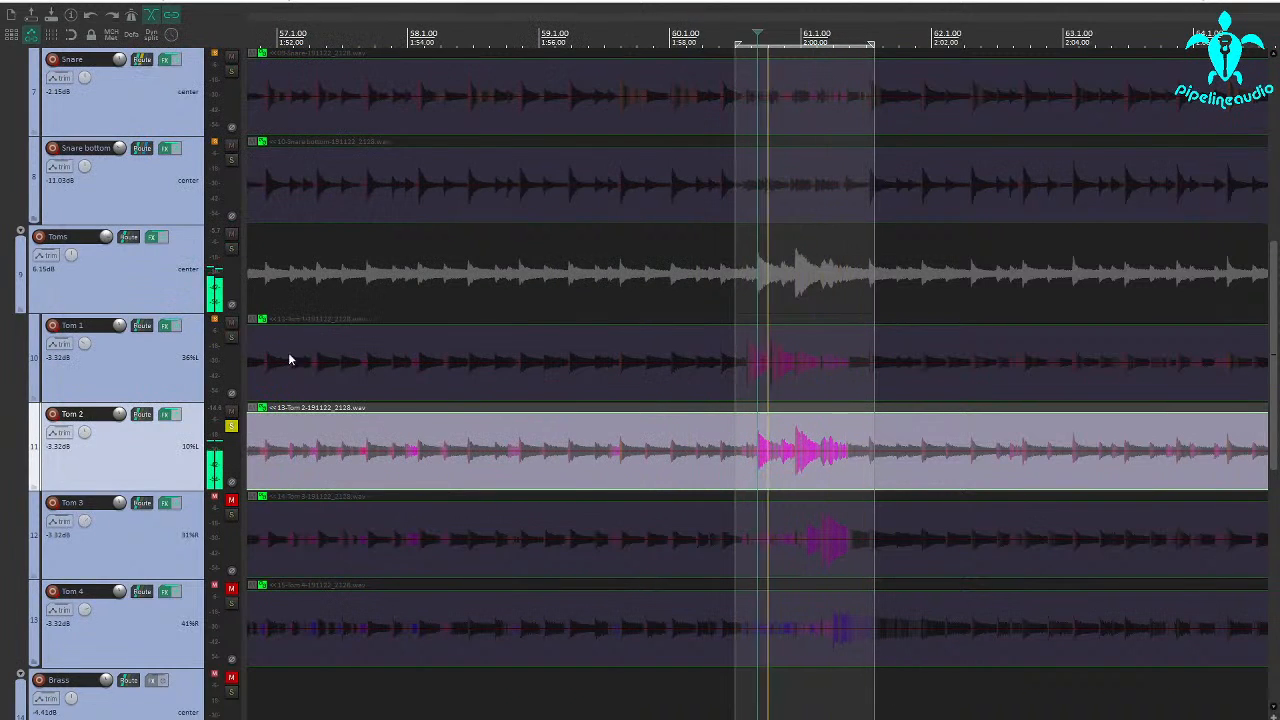
Unsolo the Tom 2 track and look over the Multi Band Gate settings on Tom 1.
left_click(231, 426)
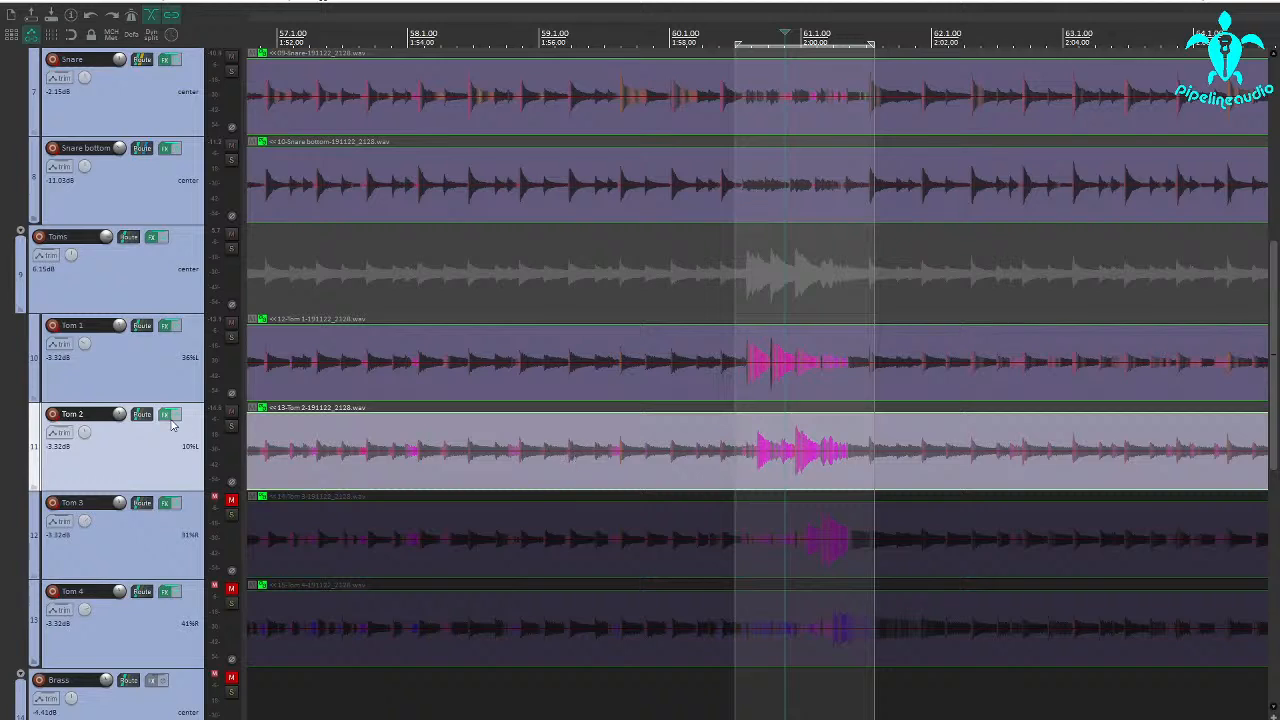
scroll(171, 425, "up", 5)
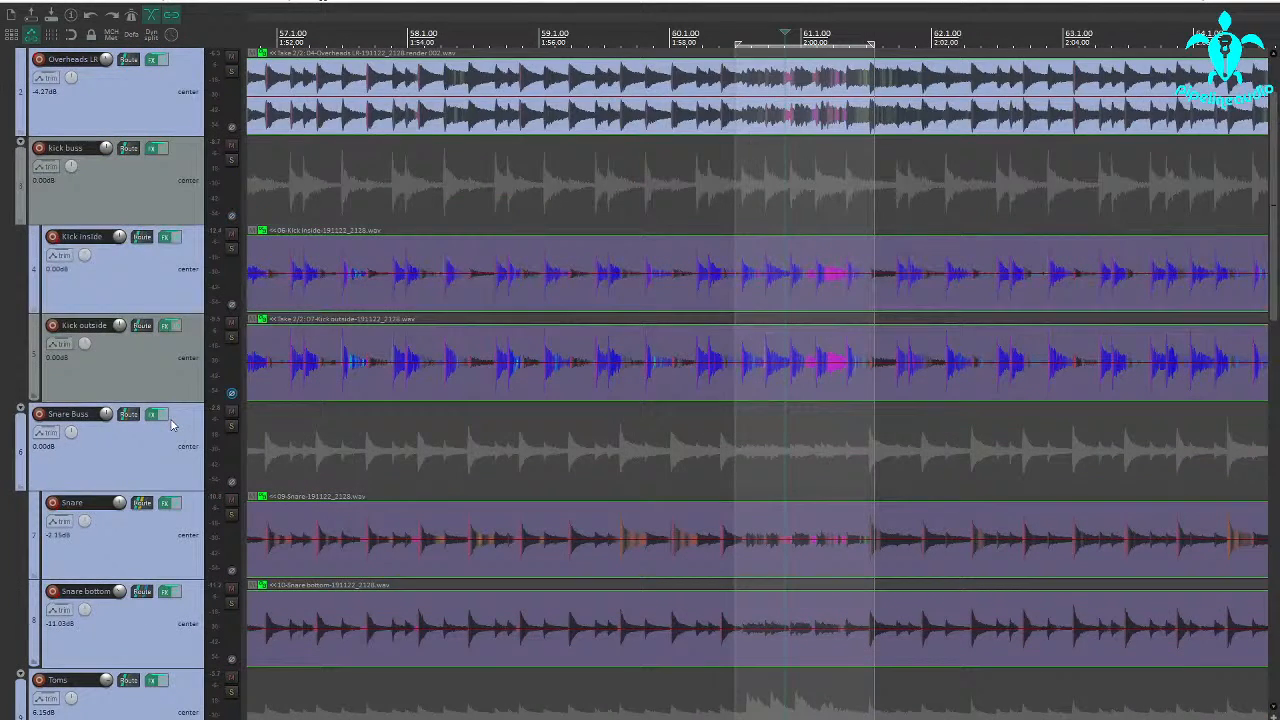
scroll(171, 425, "down", 5)
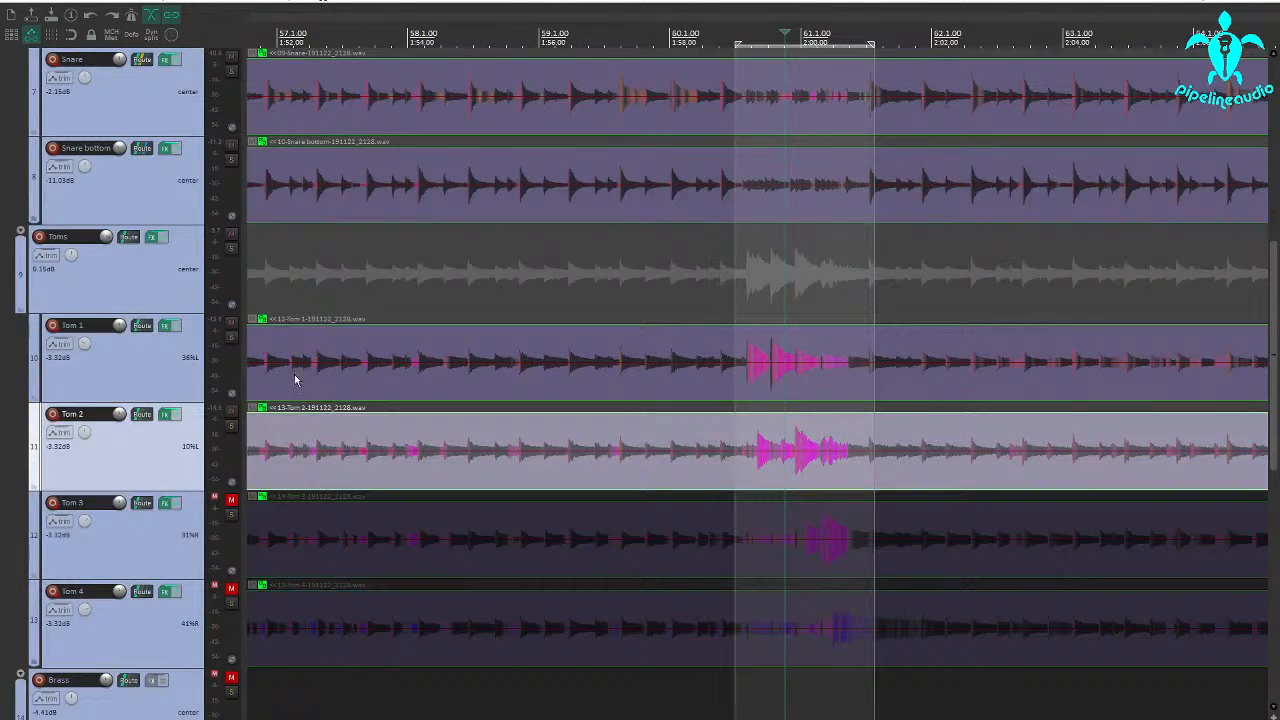
left_click(167, 327)
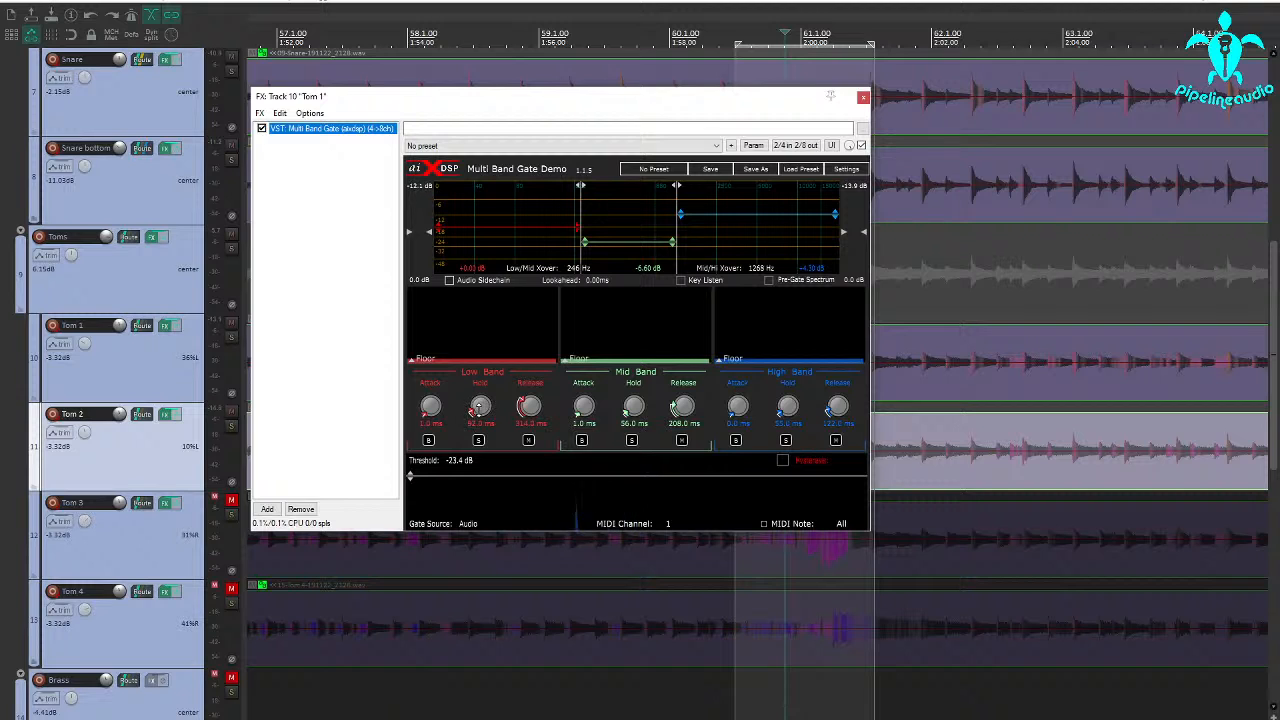
left_click(863, 98)
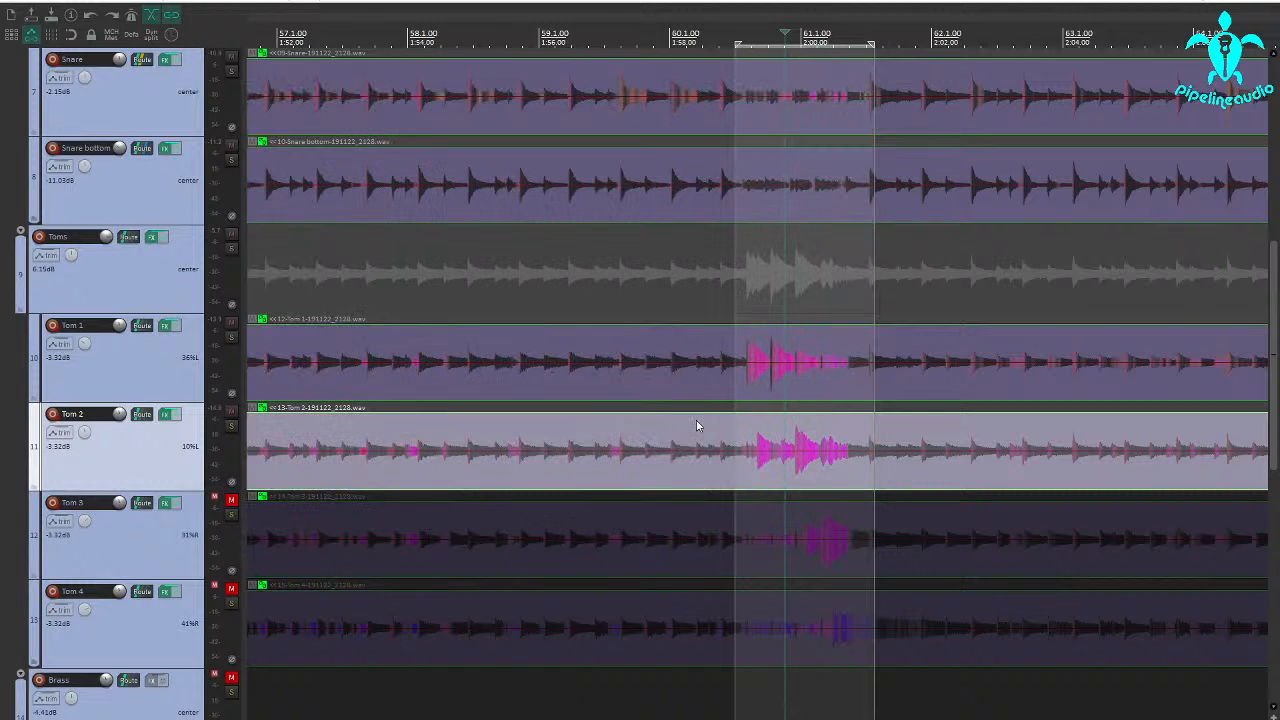
Play the kit from the start of the tom fill, and unmute and solo Tom 3.
left_click(739, 470)
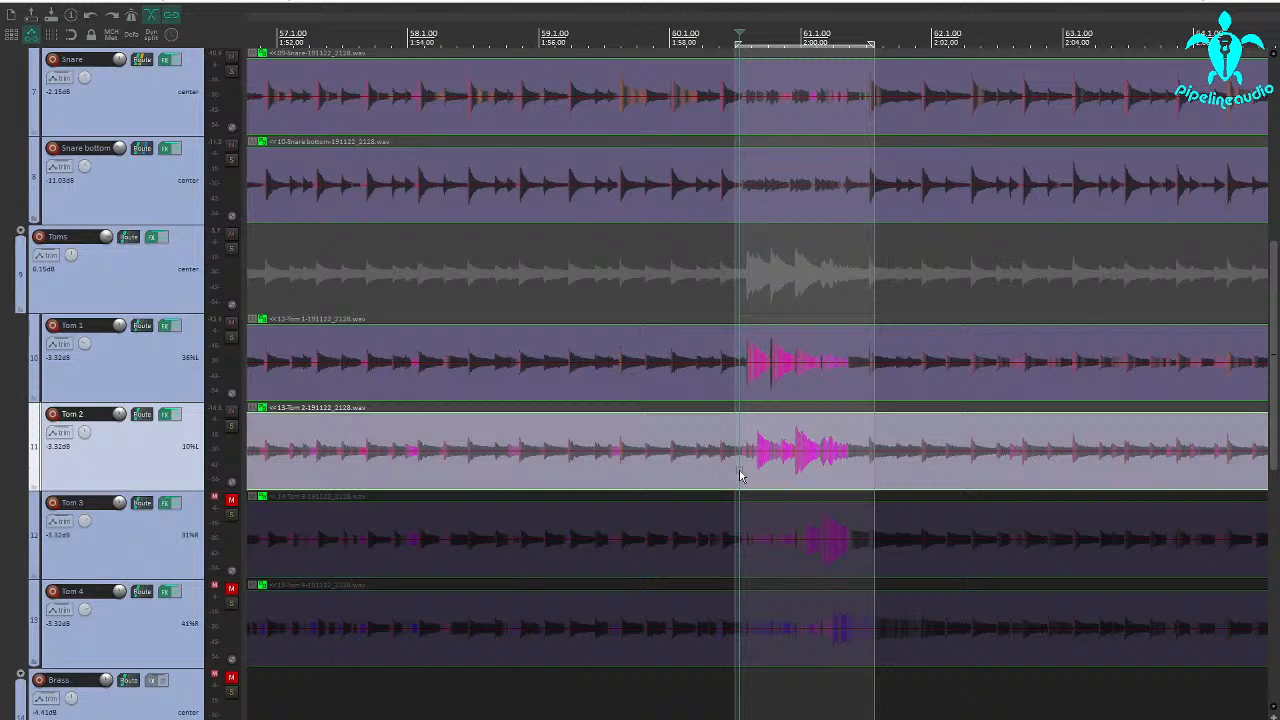
key("space")
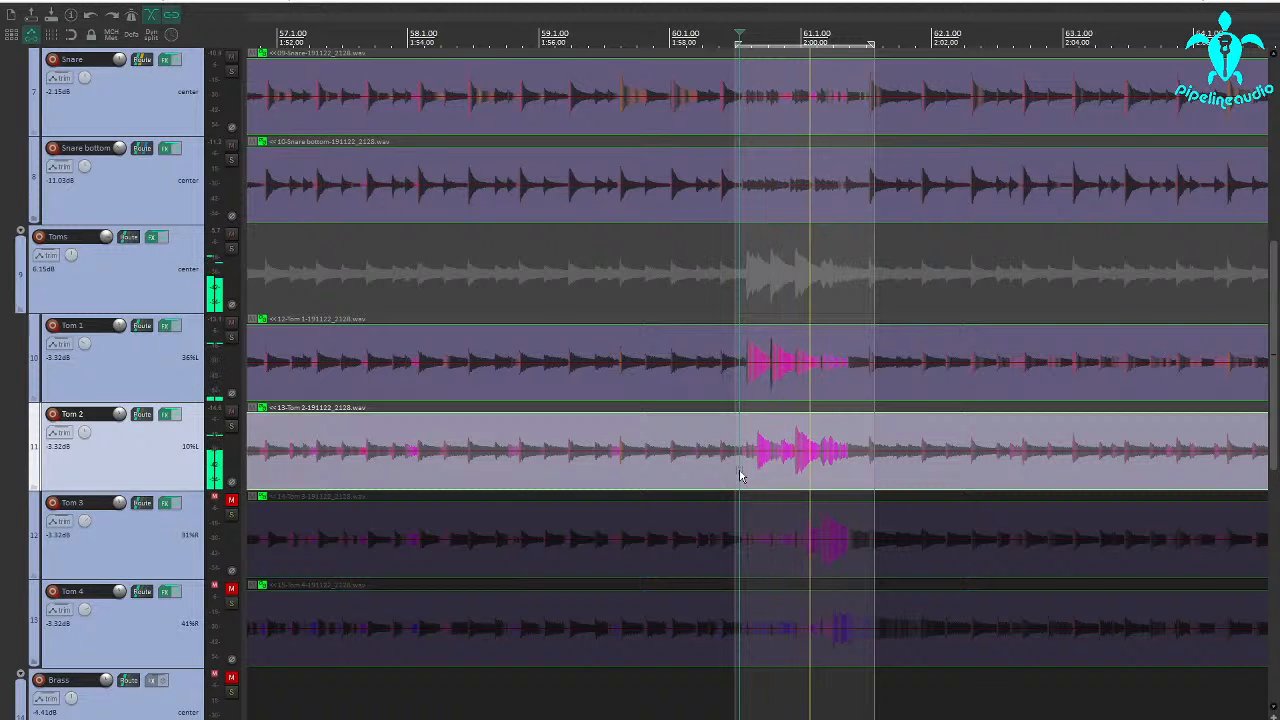
left_click(230, 500)
left_click(231, 516)
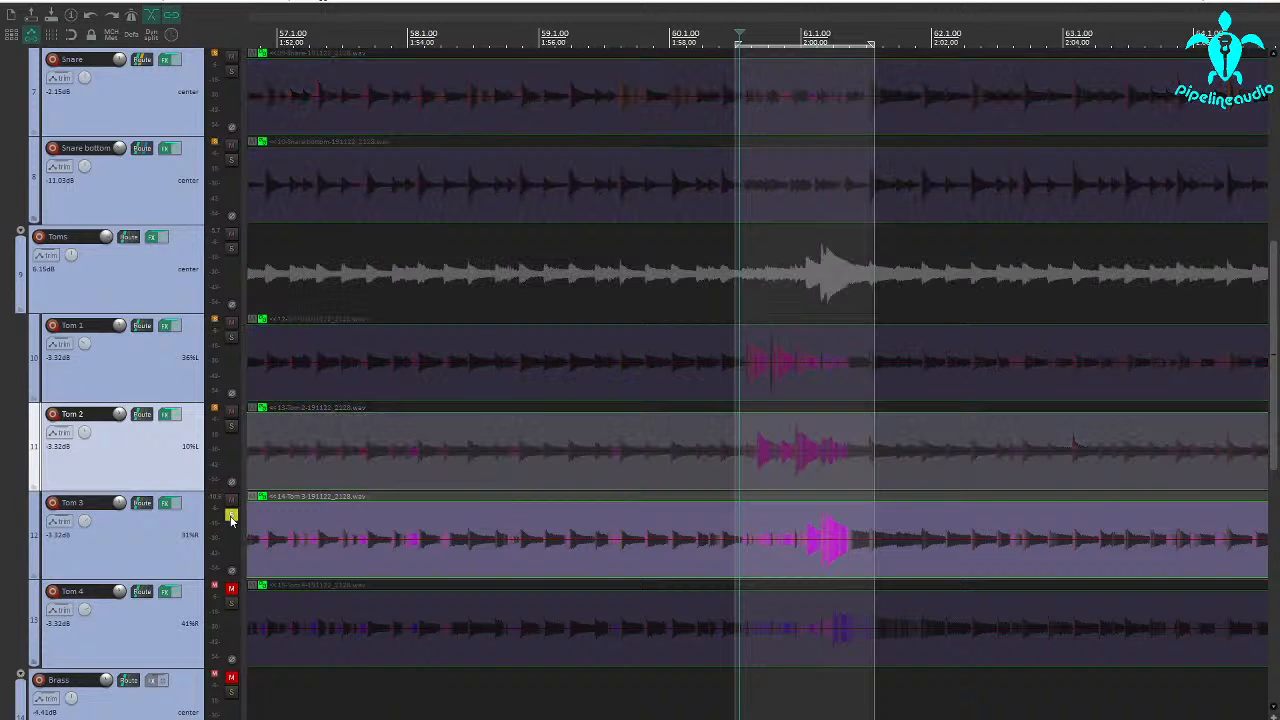
Play Tom 3 from within the decay of its last hit and from the decay's end to compare the ring-out with the bleed.
scroll(268, 537, "down", 2)
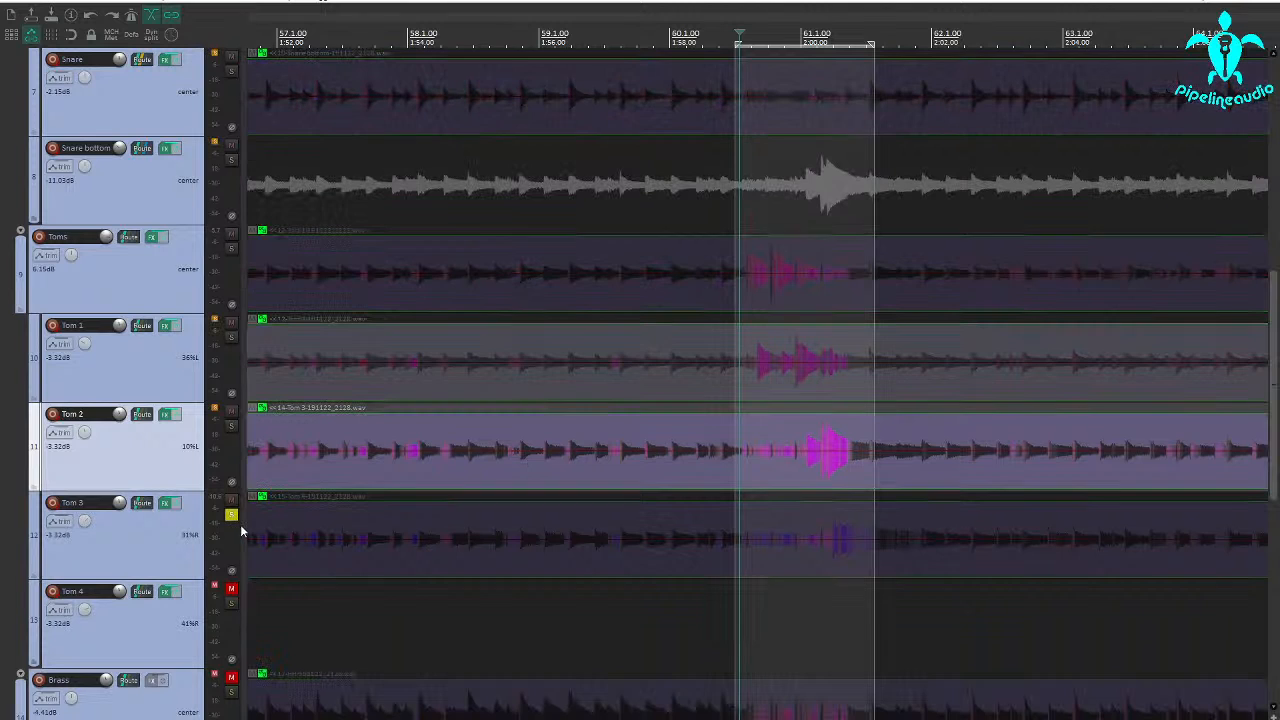
left_click(856, 461)
scroll(853, 458, "up", 4)
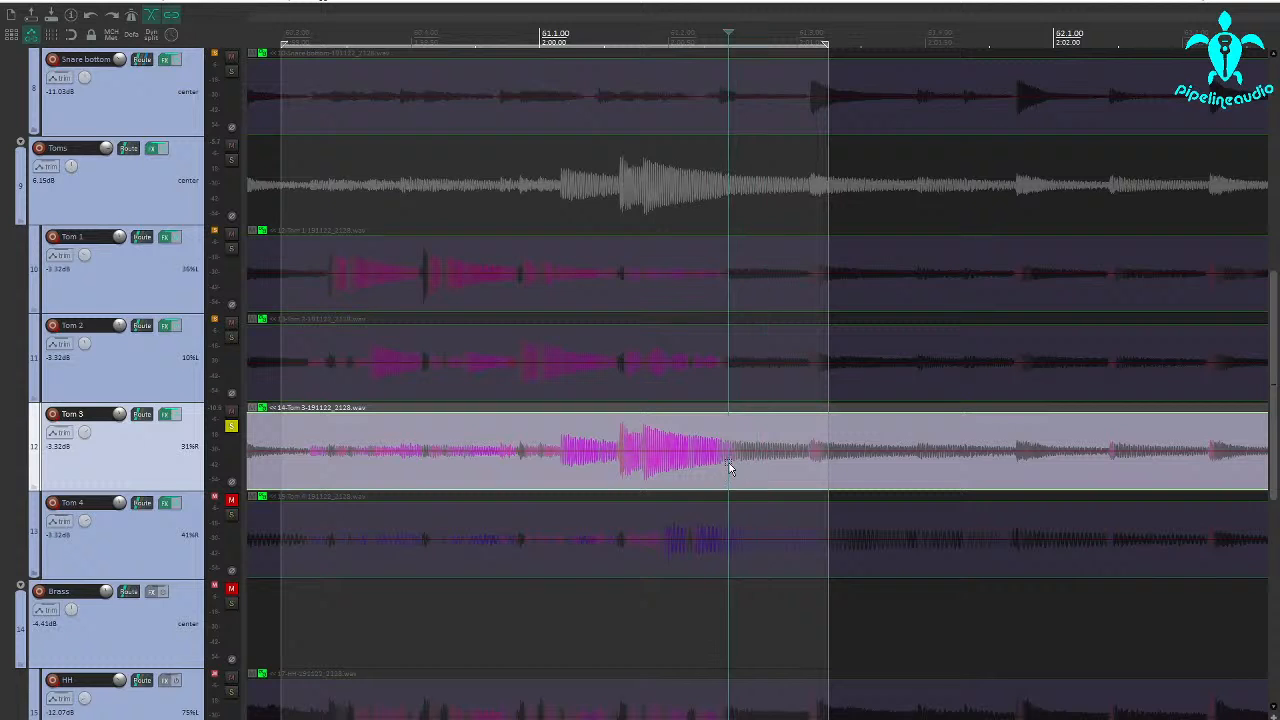
key("space")
key("space")
left_click(664, 466)
key("space")
key("space")
key("space")
key("space")
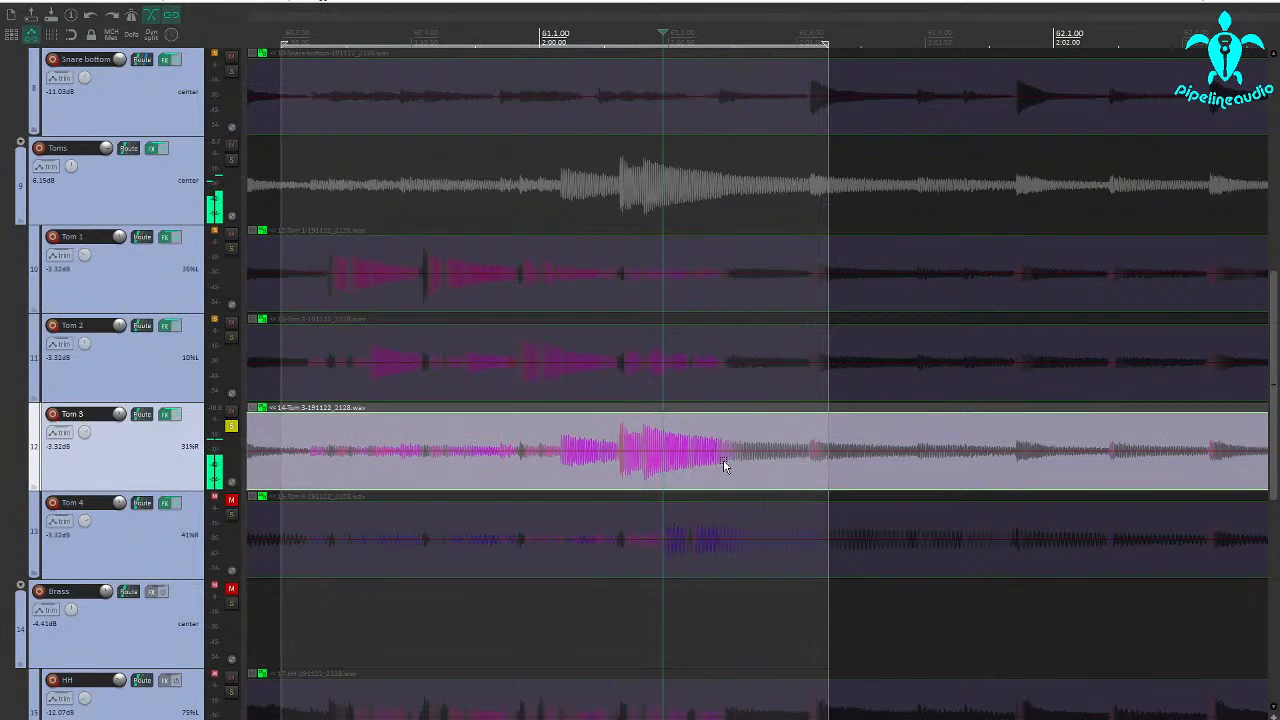
left_click(723, 461)
key("space")
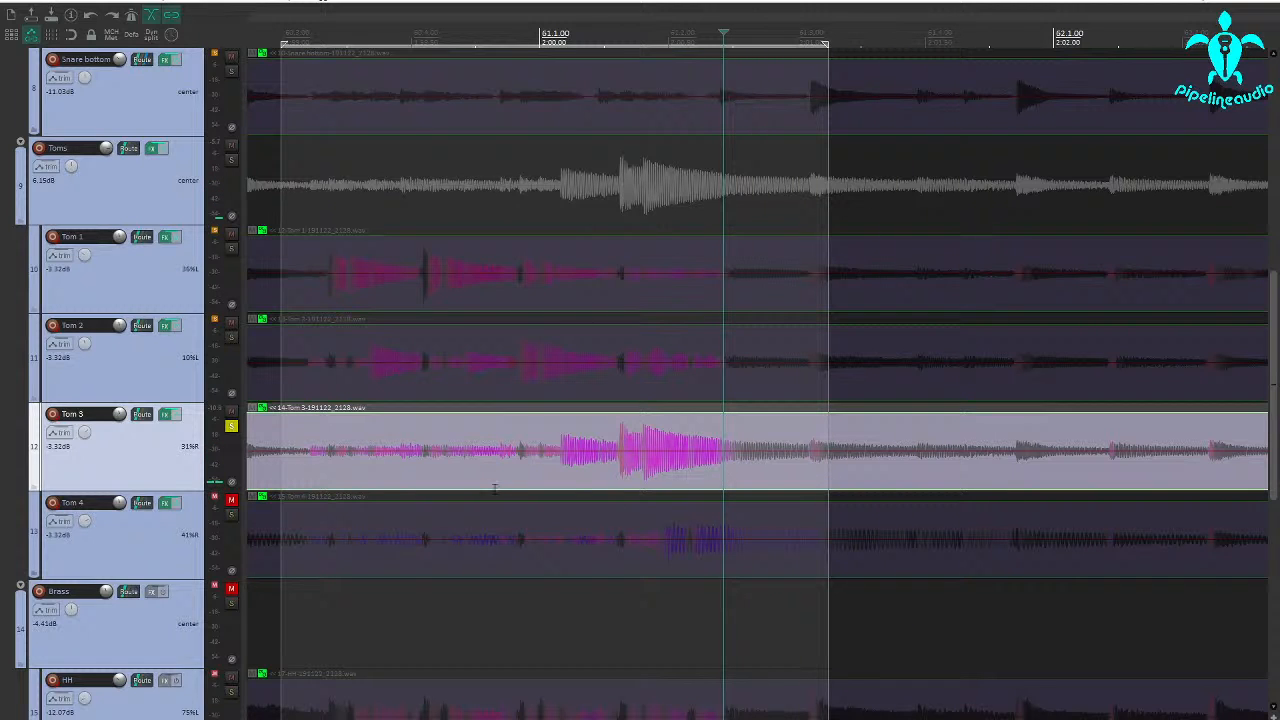
Open Tom 3's Multi Band Gate during soloed playback and extend the end of the time selection toward bar 62.
scroll(540, 458, "down", 3)
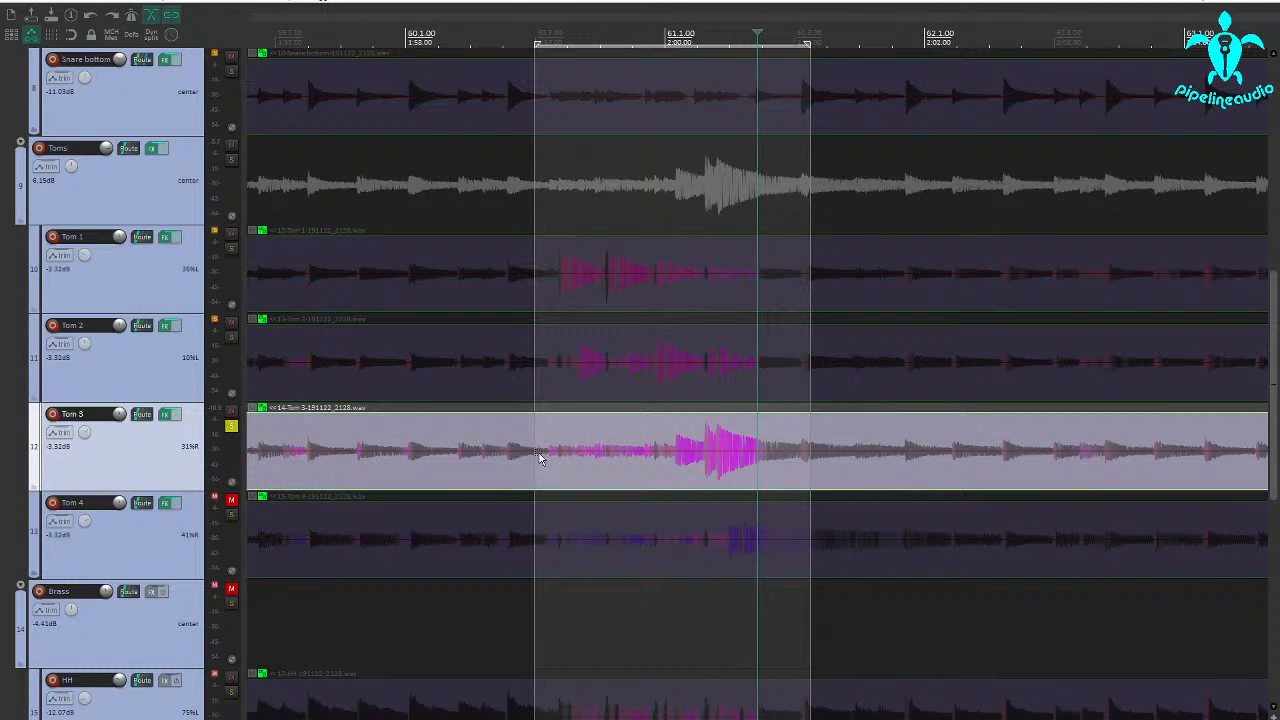
left_click(232, 428)
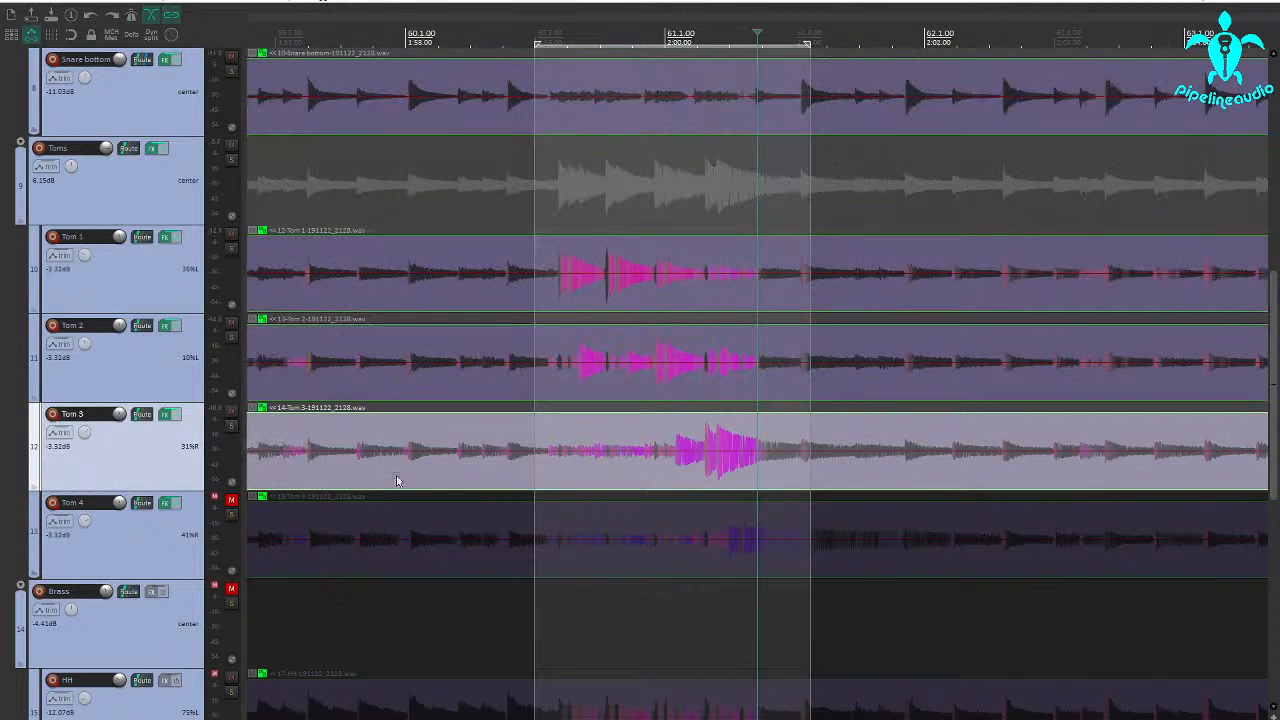
left_click(231, 427)
key("space")
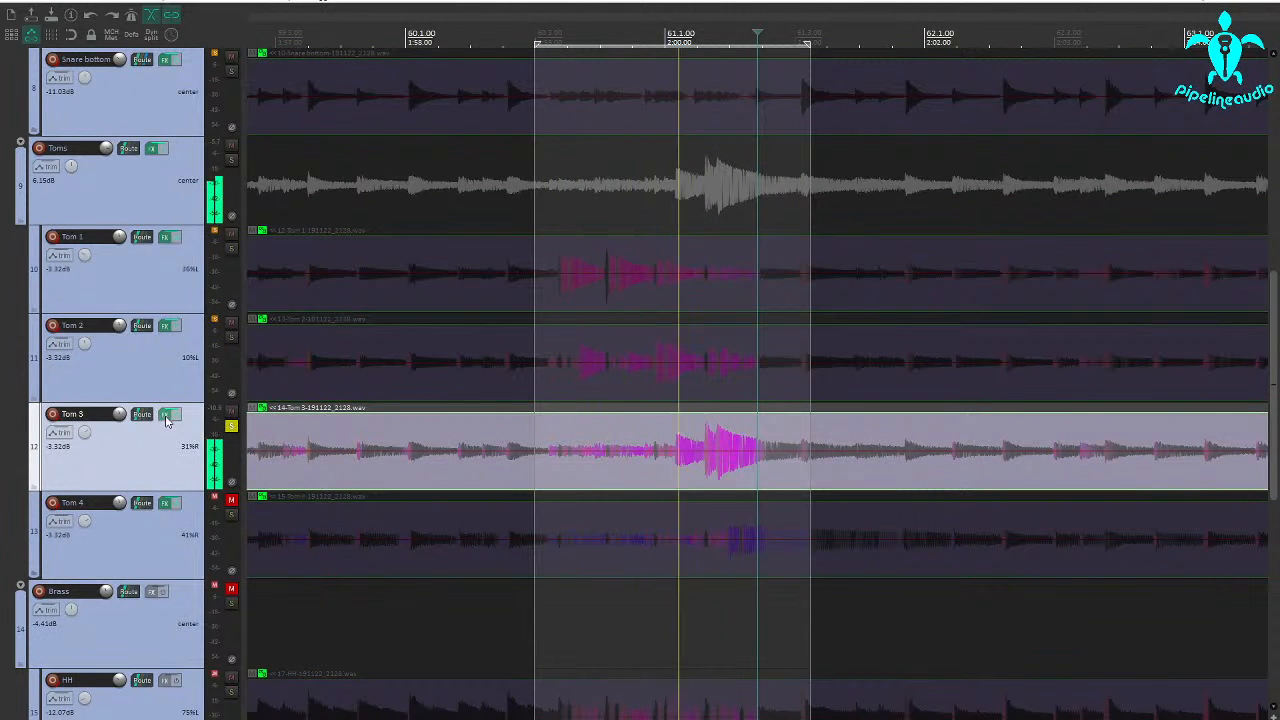
left_click(167, 416)
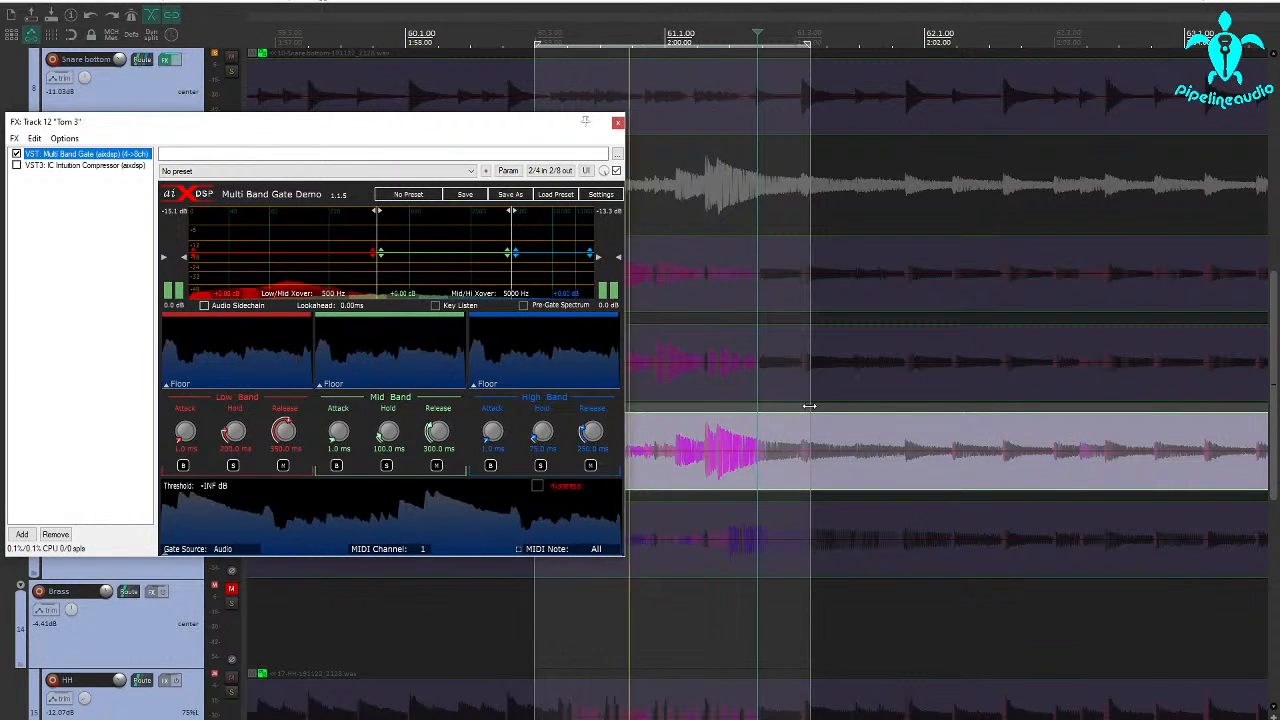
left_click_drag(809, 406, 885, 408)
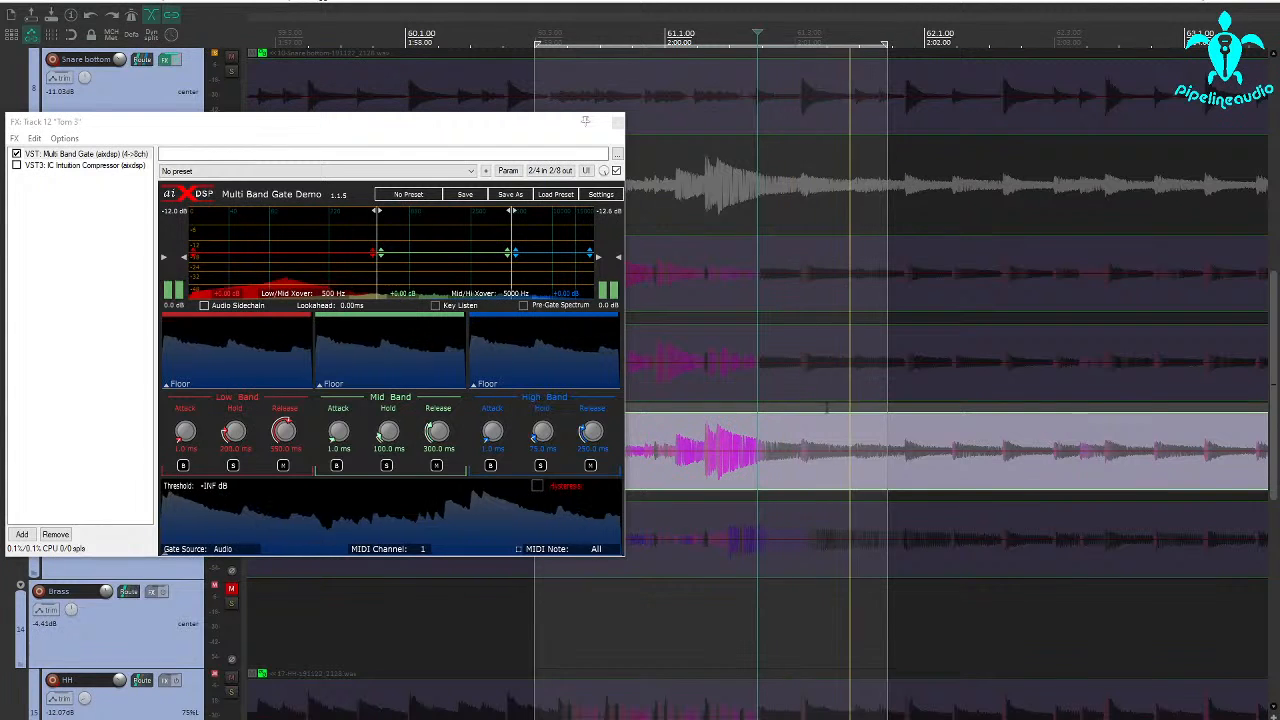
Audition Tom 3 with the IC Intuition Compressor enabled and bypass the compressor again.
left_click(39, 166)
left_click(16, 166)
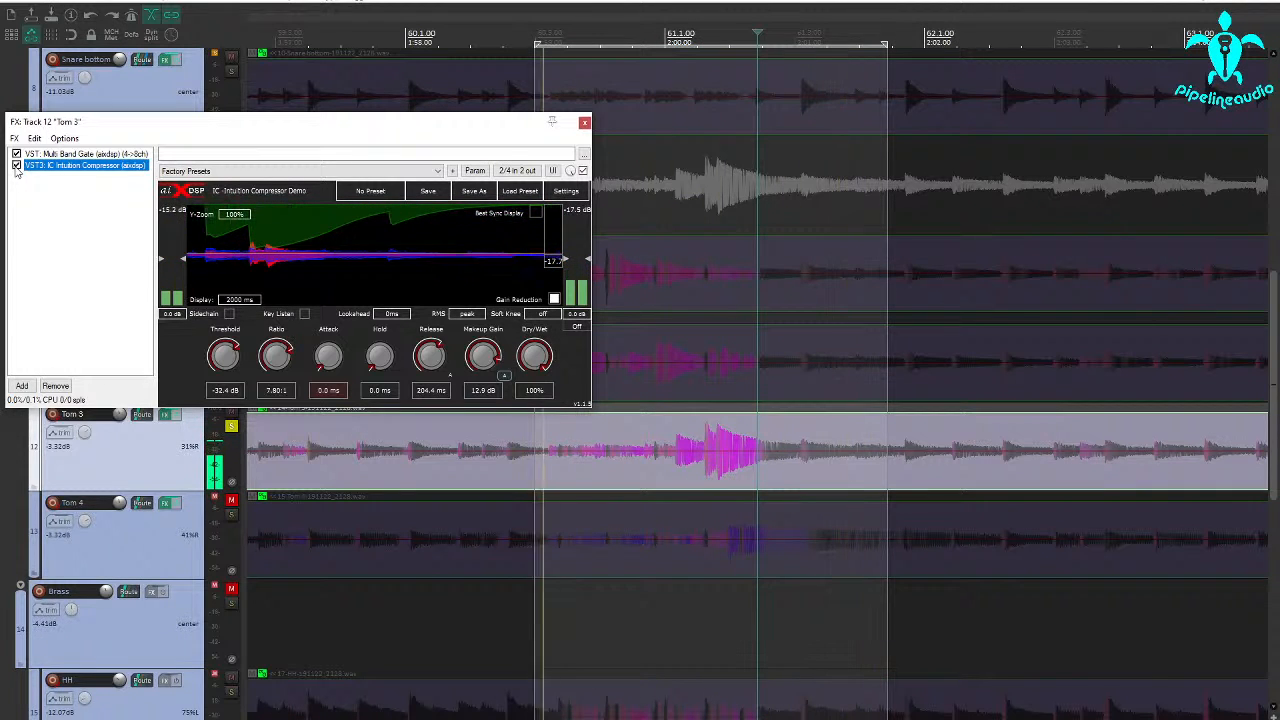
left_click(16, 166)
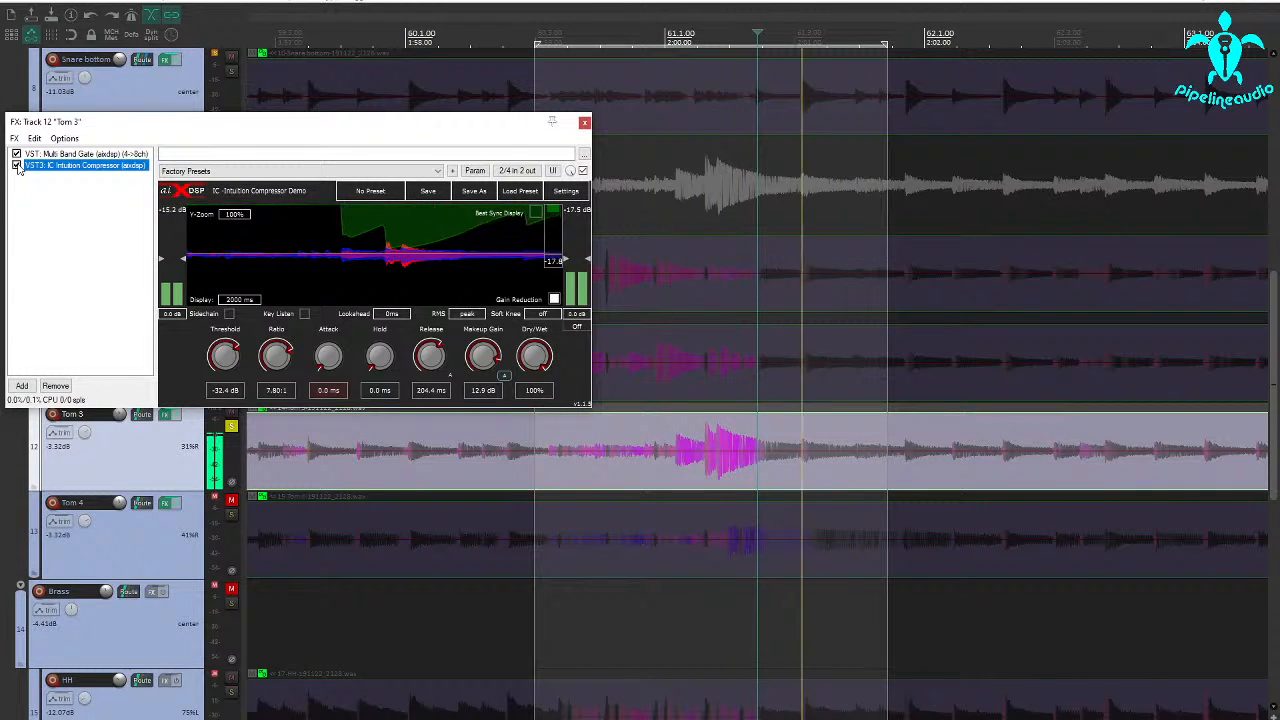
Narrow Tom 3's gate key filter to 77 Hz high-pass and 154 Hz low-pass while listening to the key signal.
left_click(104, 155)
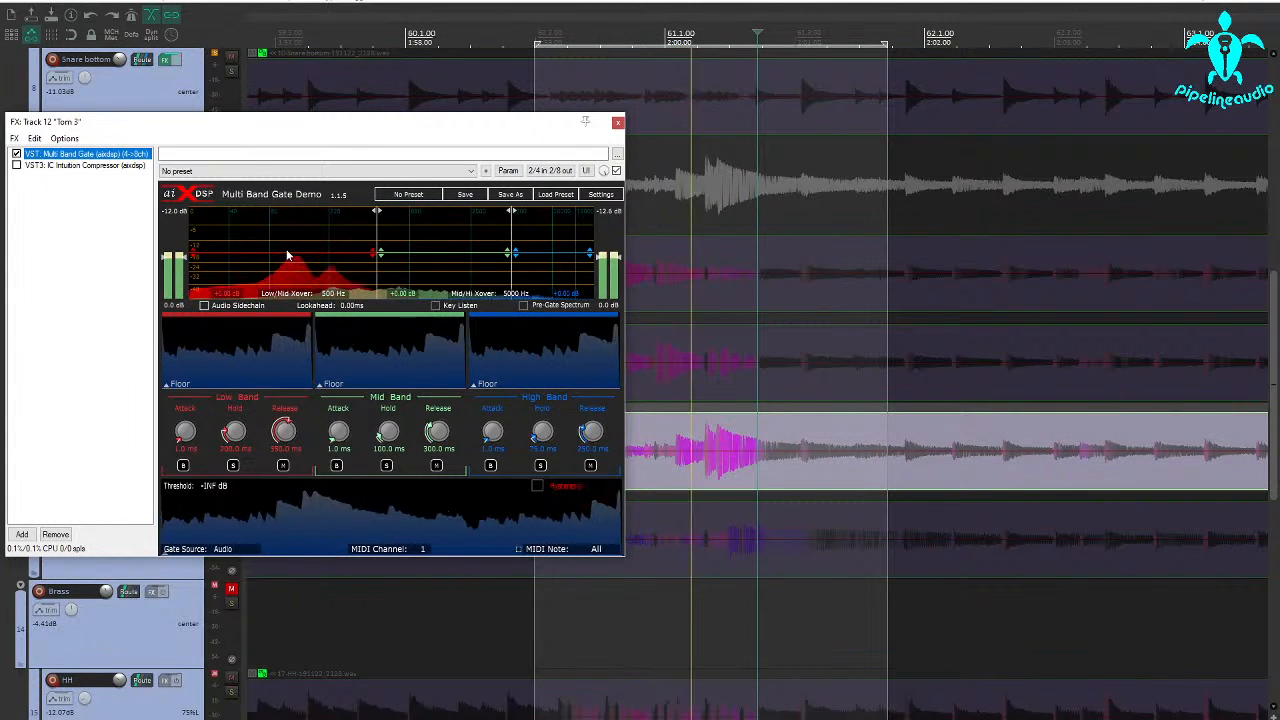
left_click(436, 305)
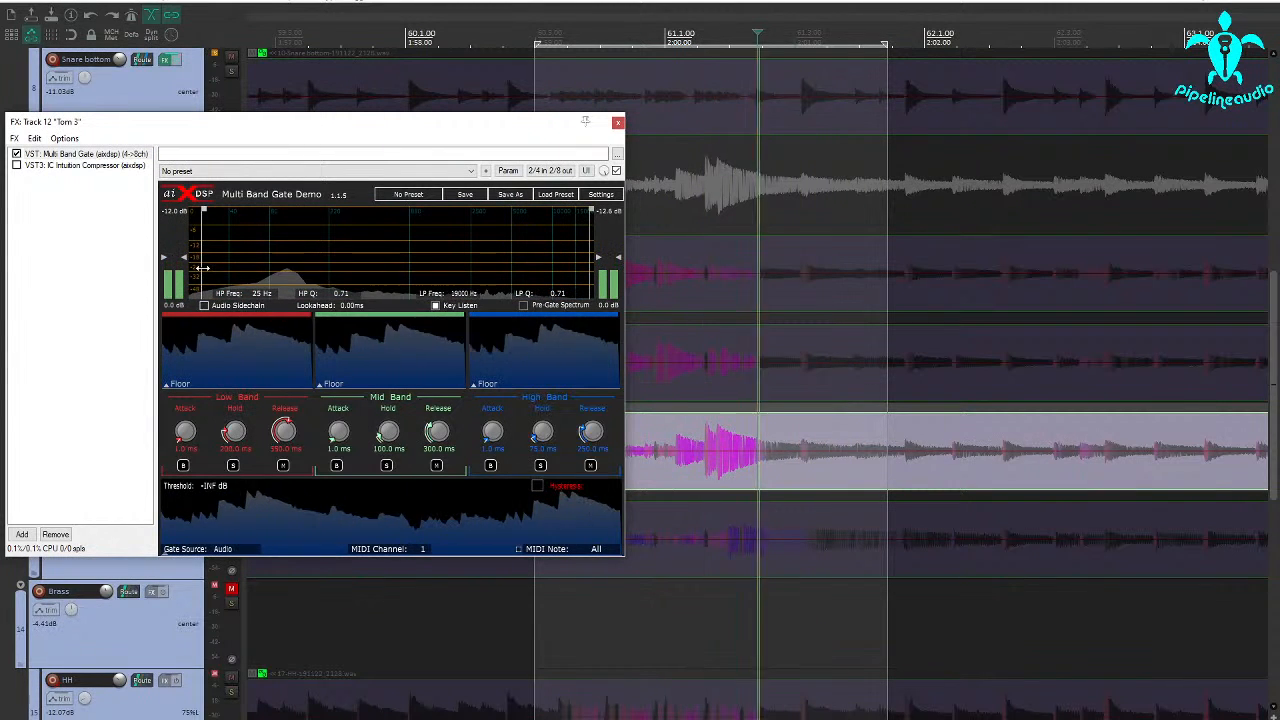
left_click_drag(202, 268, 266, 274)
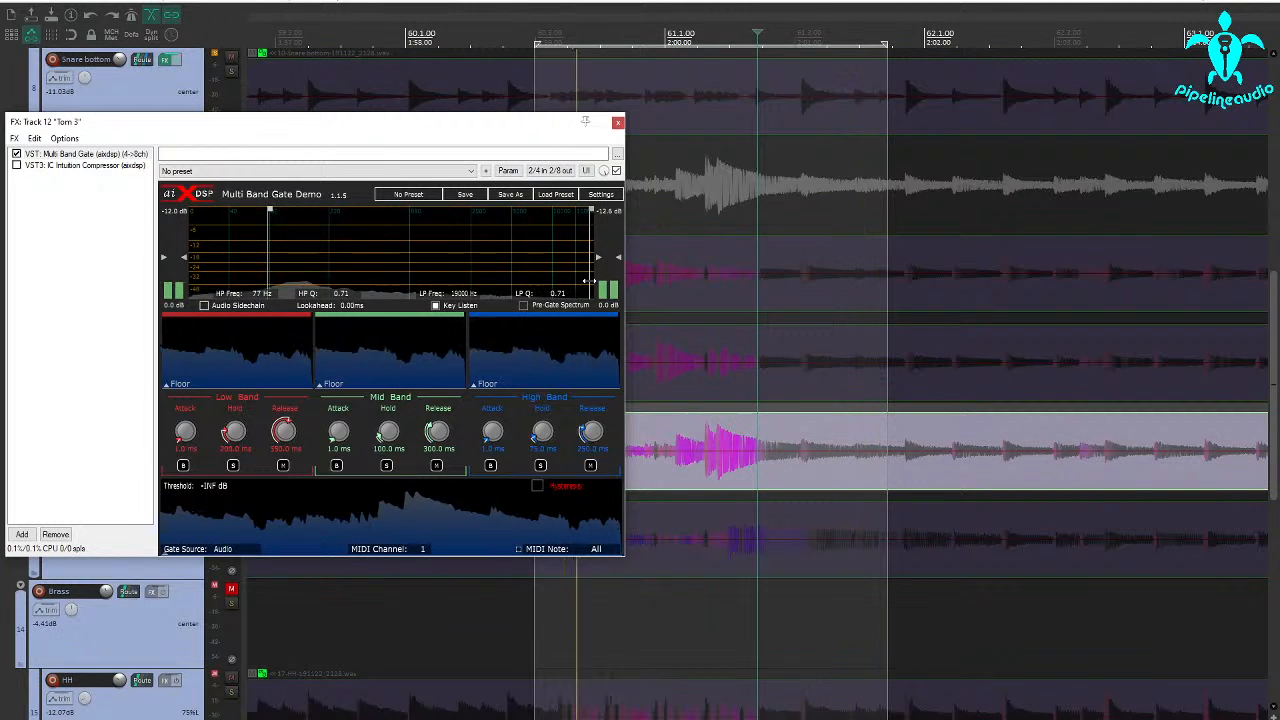
left_click_drag(586, 280, 318, 279)
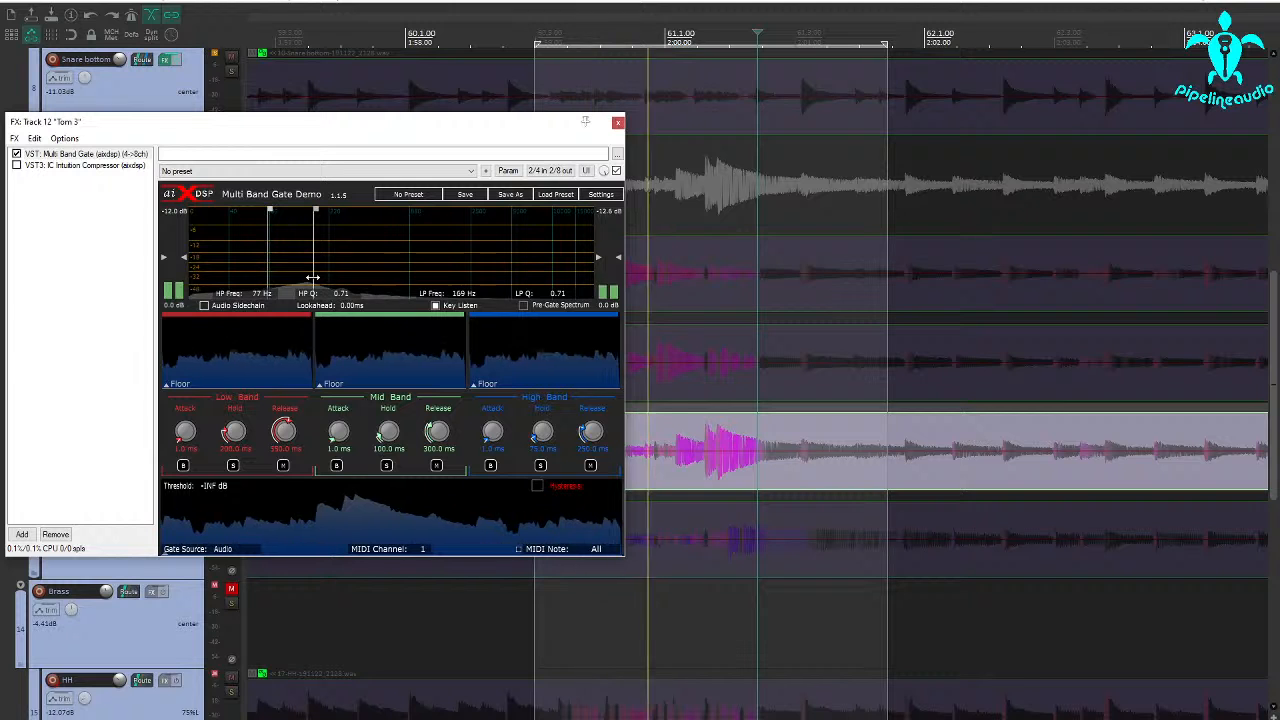
left_click_drag(313, 278, 308, 278)
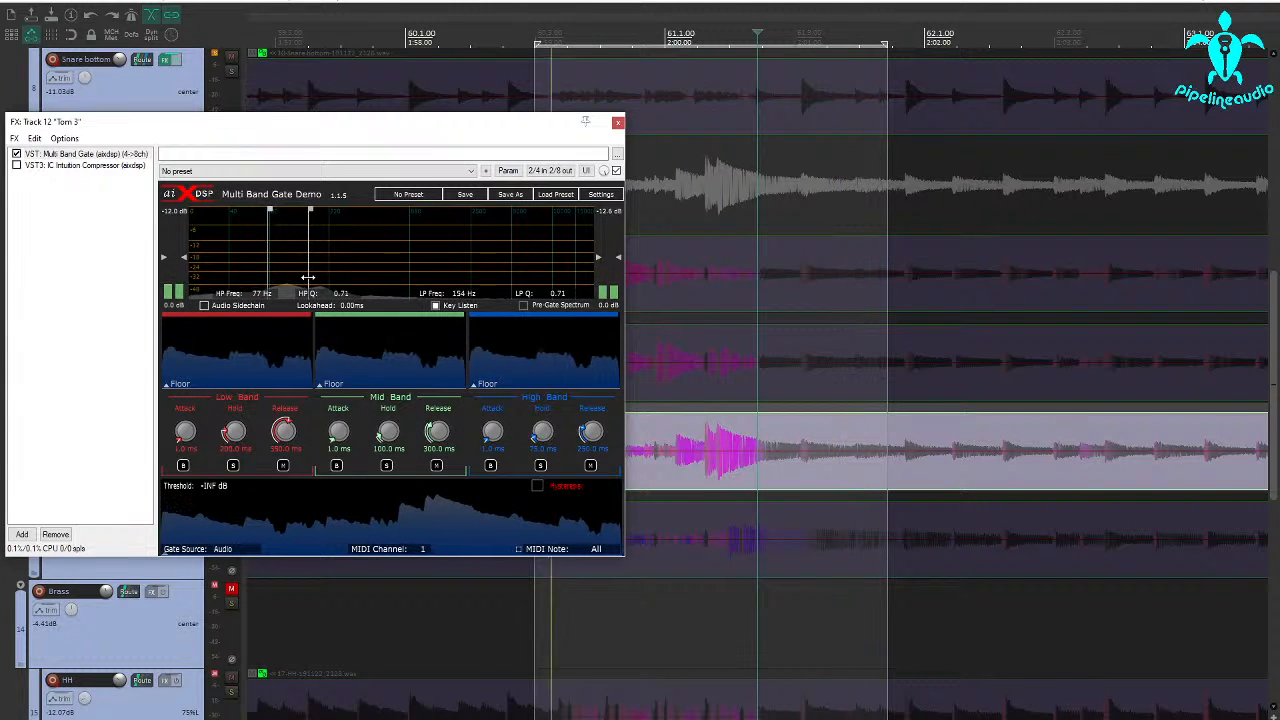
left_click(436, 305)
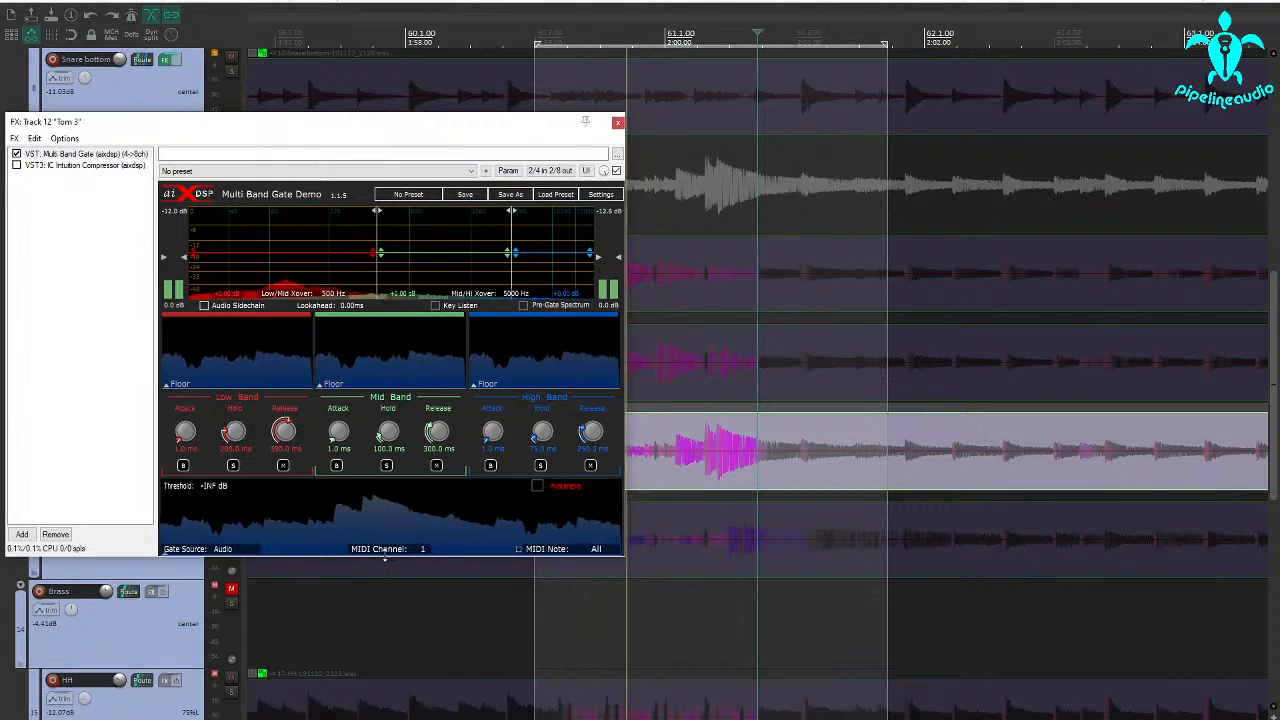
Set Tom 3's gate threshold to -31.7 dB and move the mid/high crossover to 1198 Hz with the high band soloed.
left_click_drag(386, 545, 388, 505)
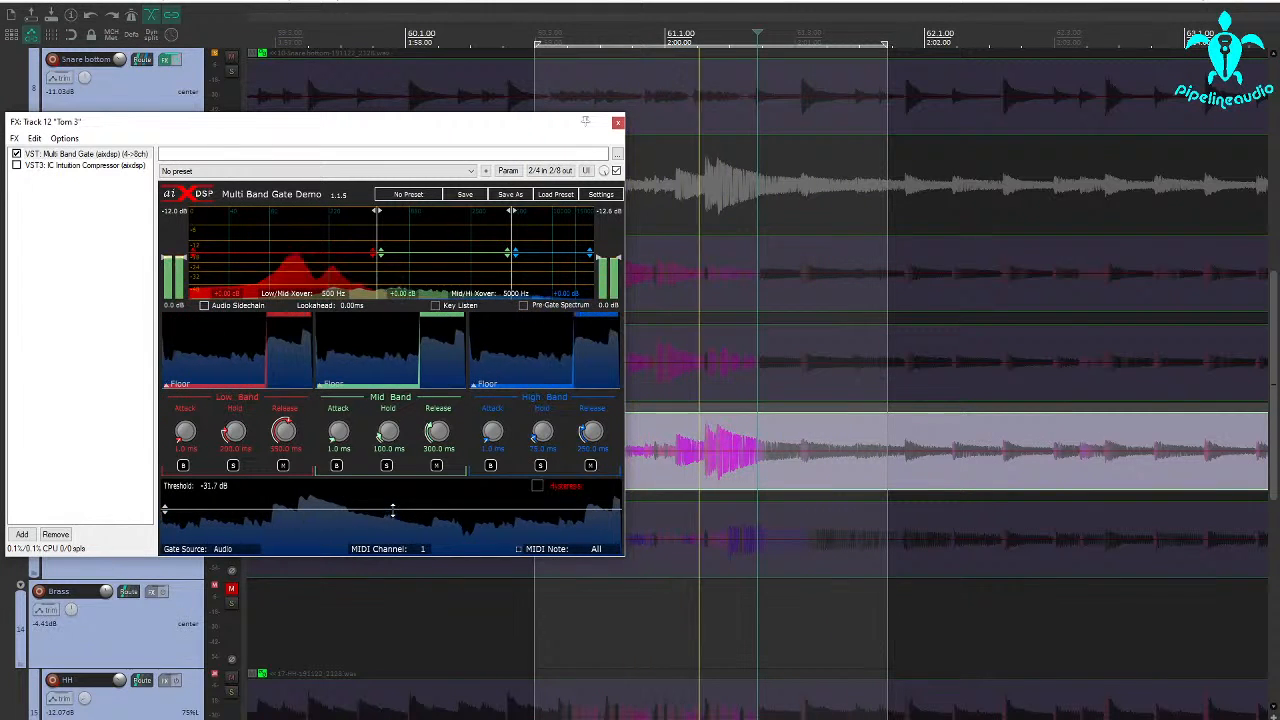
left_click(540, 465)
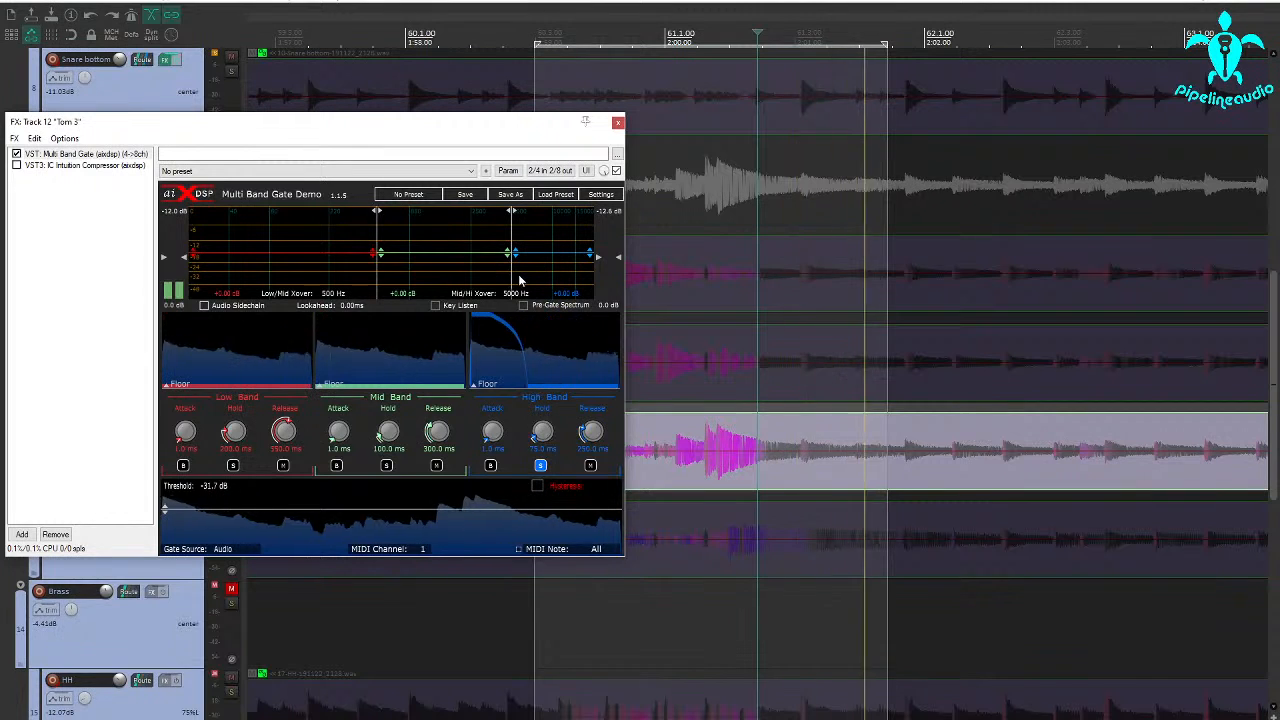
left_click_drag(511, 268, 418, 275)
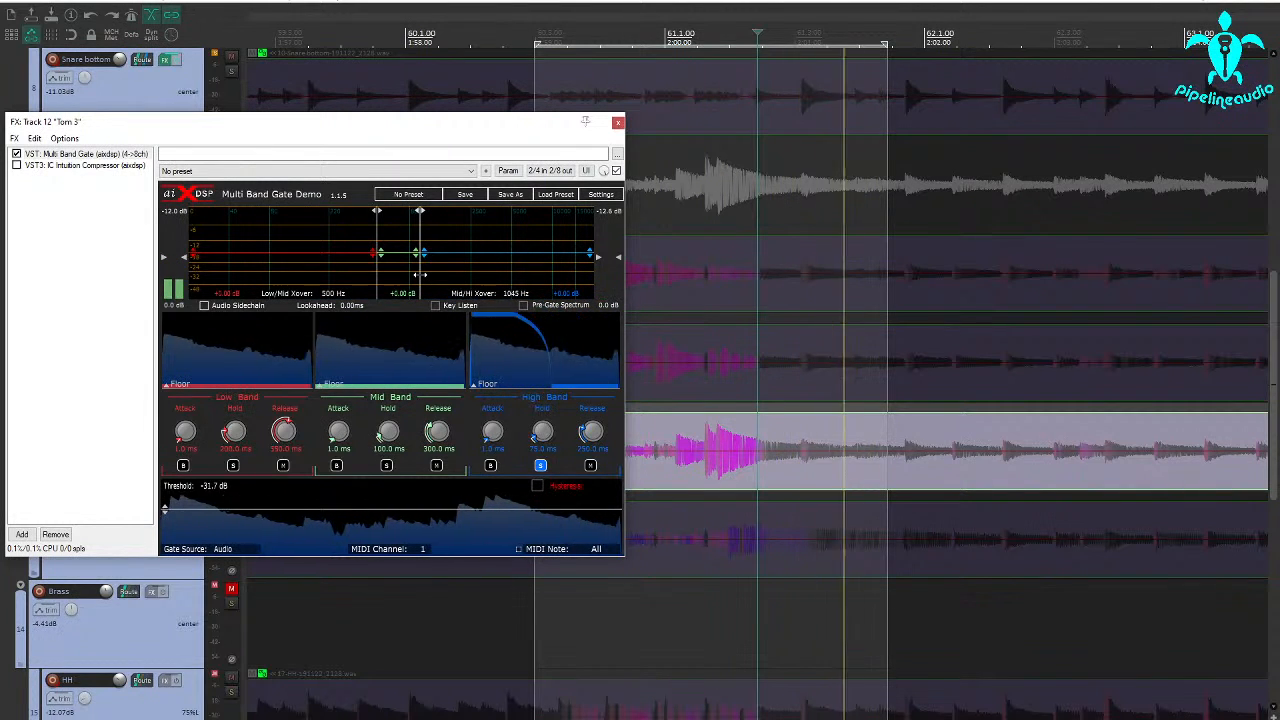
left_click_drag(420, 275, 428, 275)
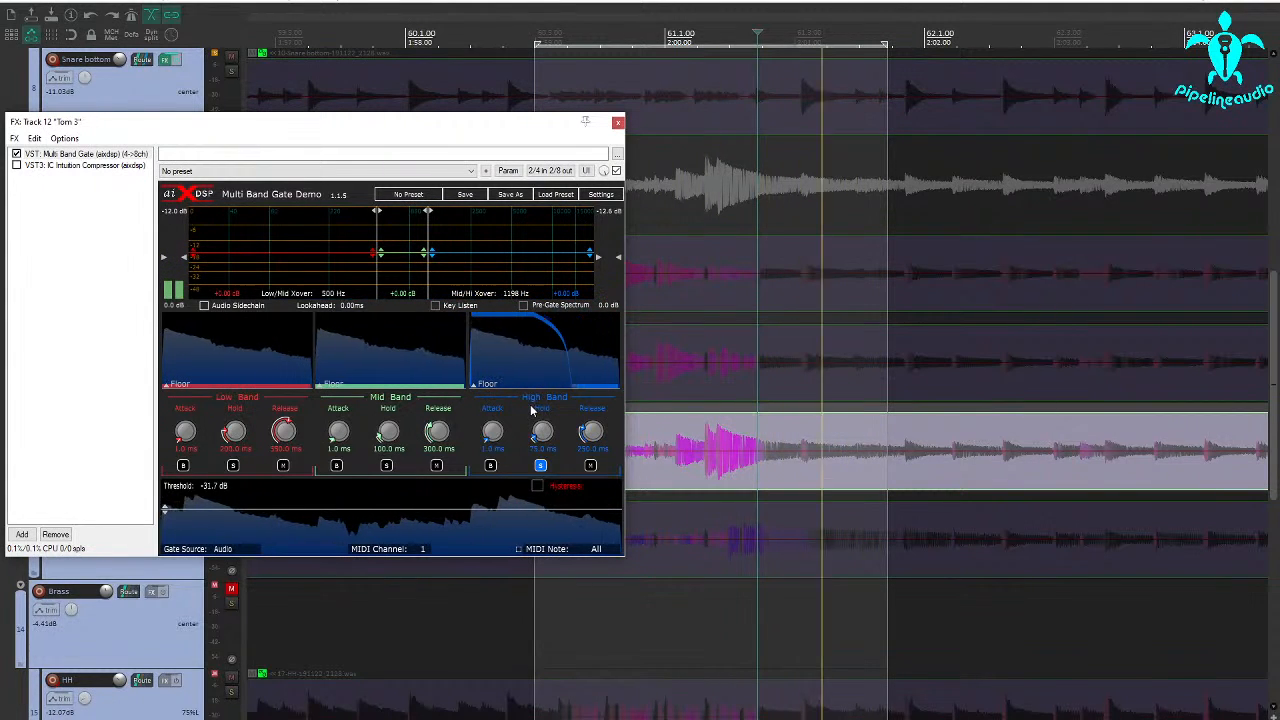
Shorten the high band's hold to 11 ms and release to about 42 ms, and raise the threshold to -29.7 dB.
left_click_drag(548, 440, 597, 460)
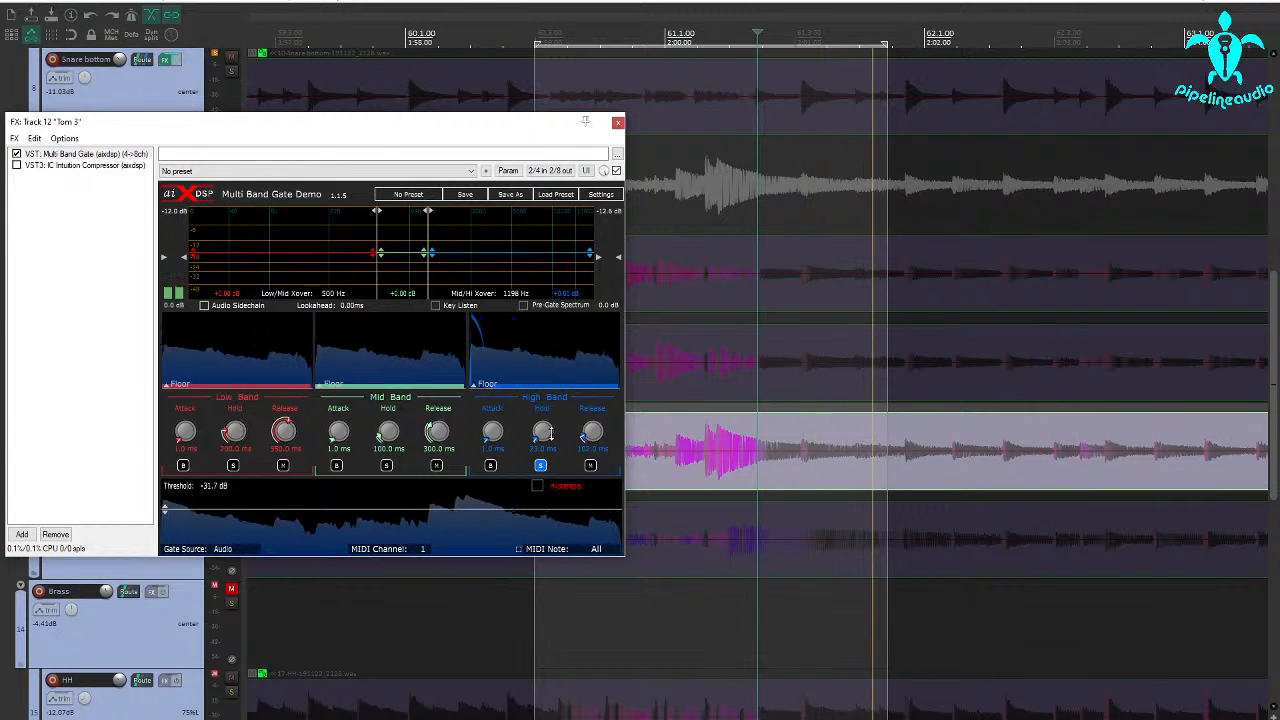
left_click_drag(543, 430, 540, 435)
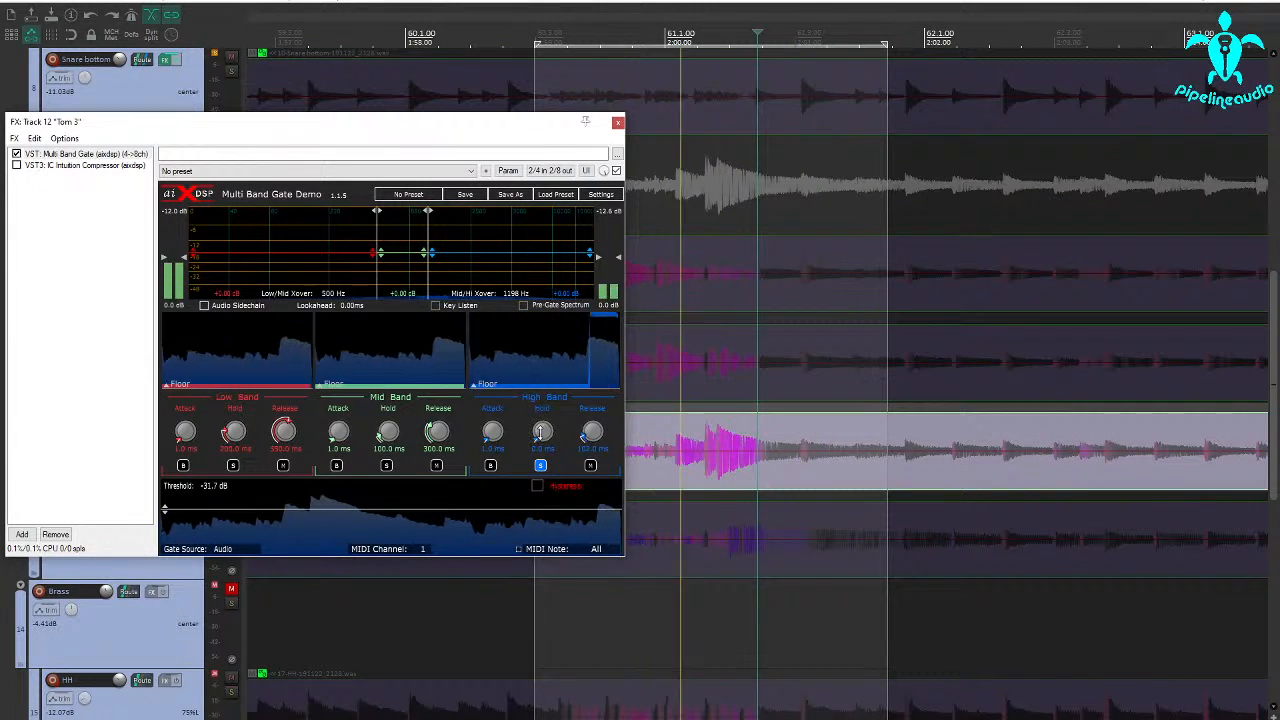
left_click_drag(541, 431, 540, 430)
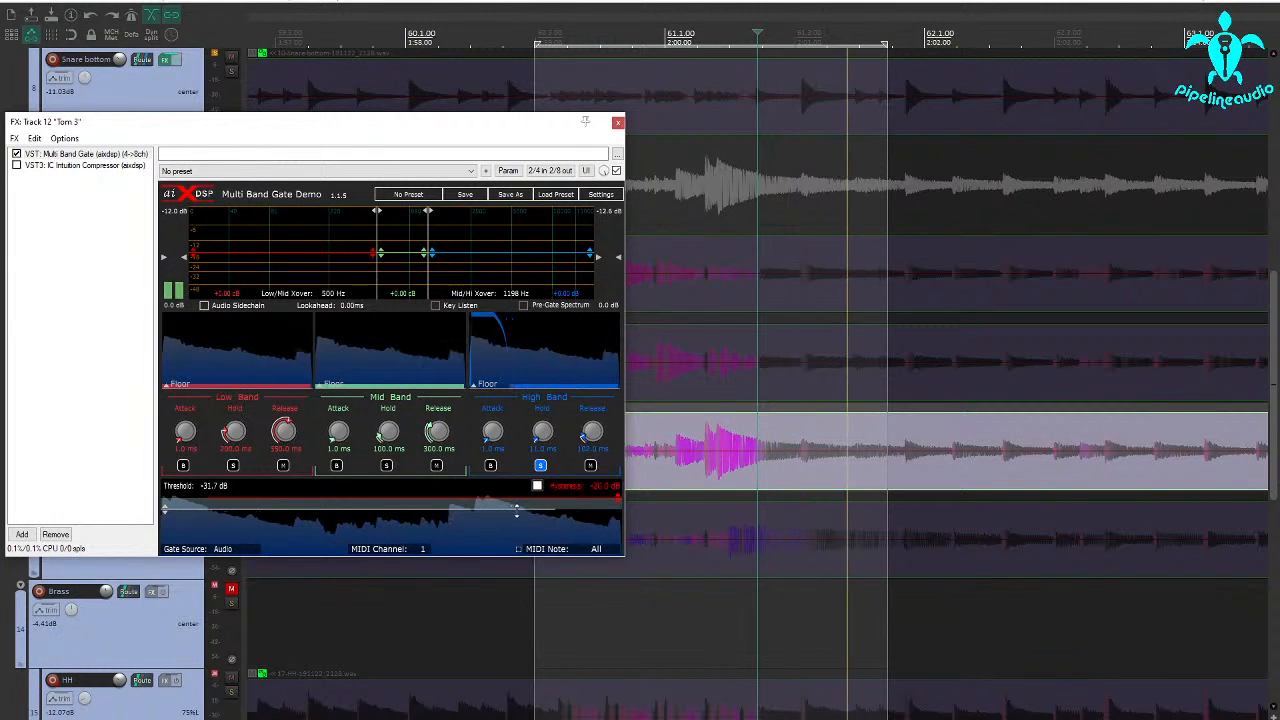
left_click_drag(516, 509, 518, 512)
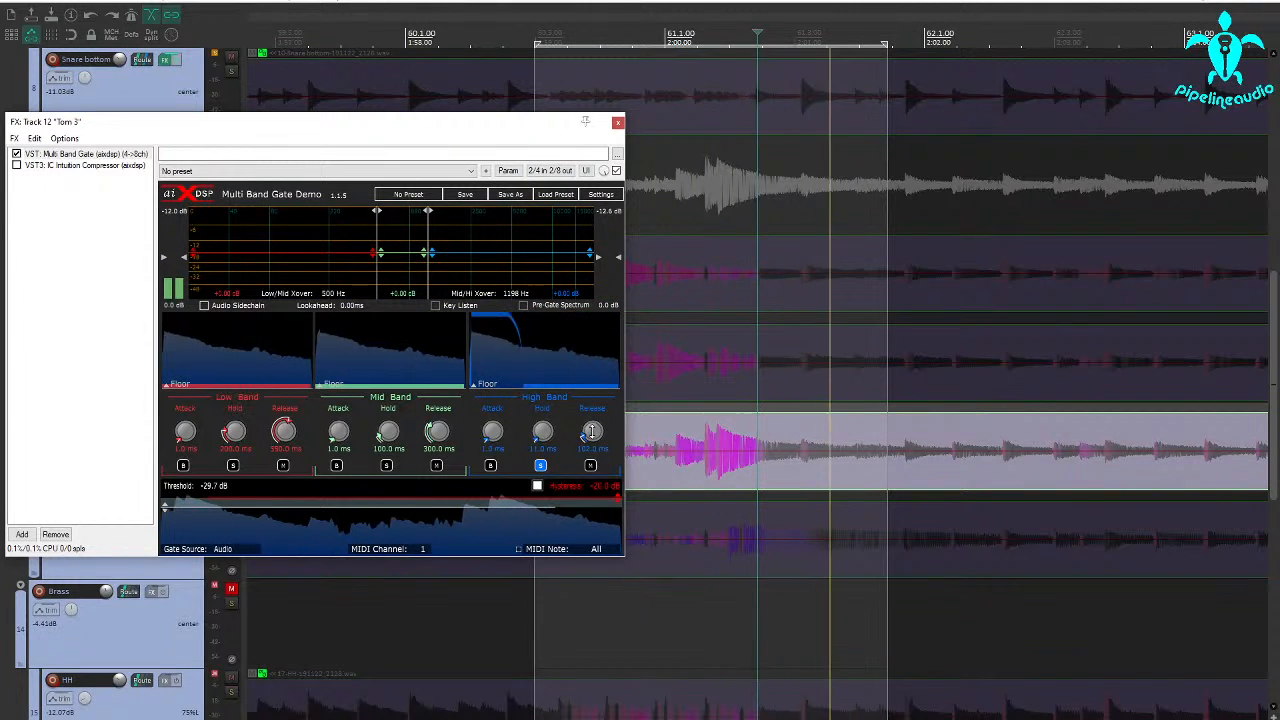
left_click_drag(592, 432, 593, 434)
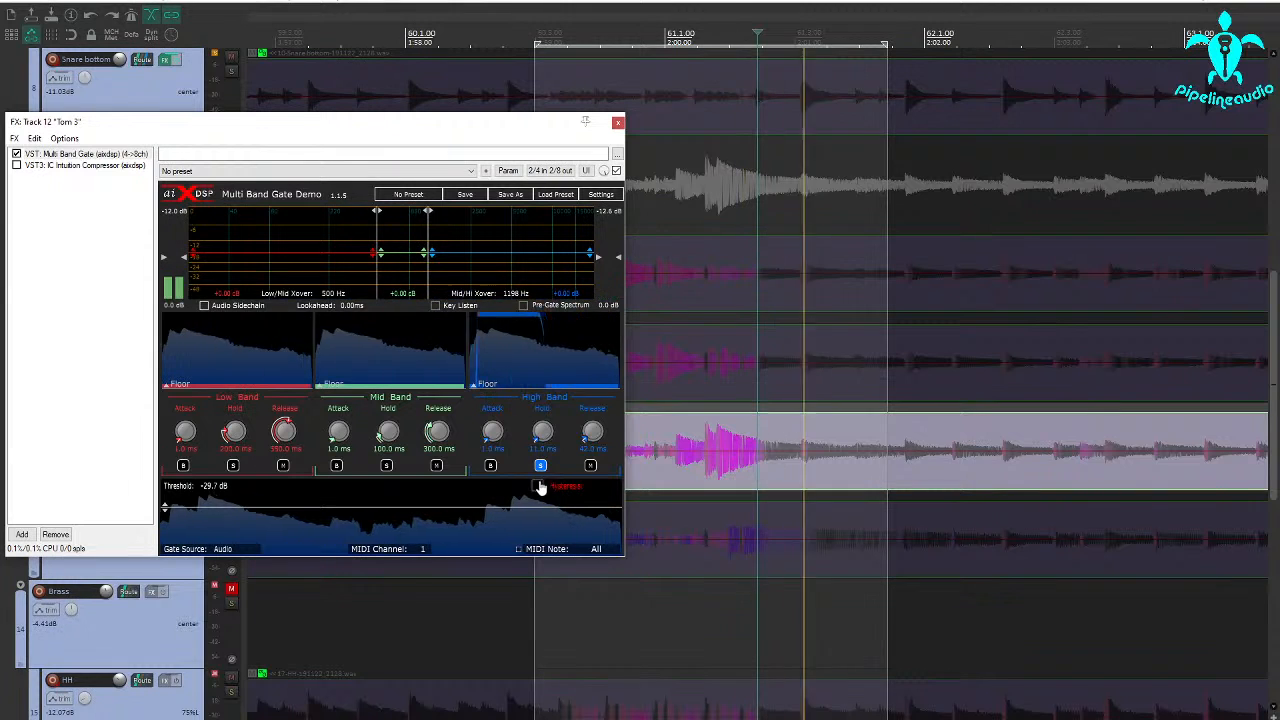
Set the high band's attack and hold to 0 ms, release to 44 ms and threshold to -29.0 dB, and unsolo the band.
left_click_drag(543, 433, 588, 463)
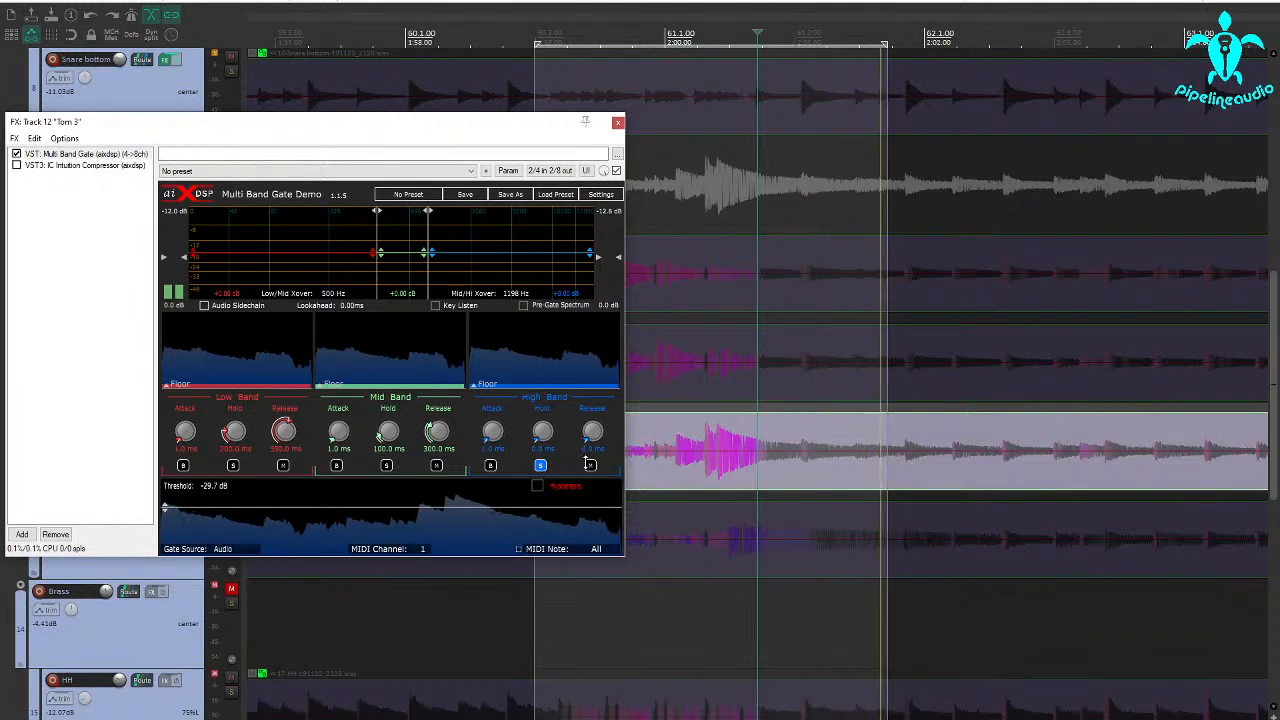
left_click_drag(590, 436, 585, 428)
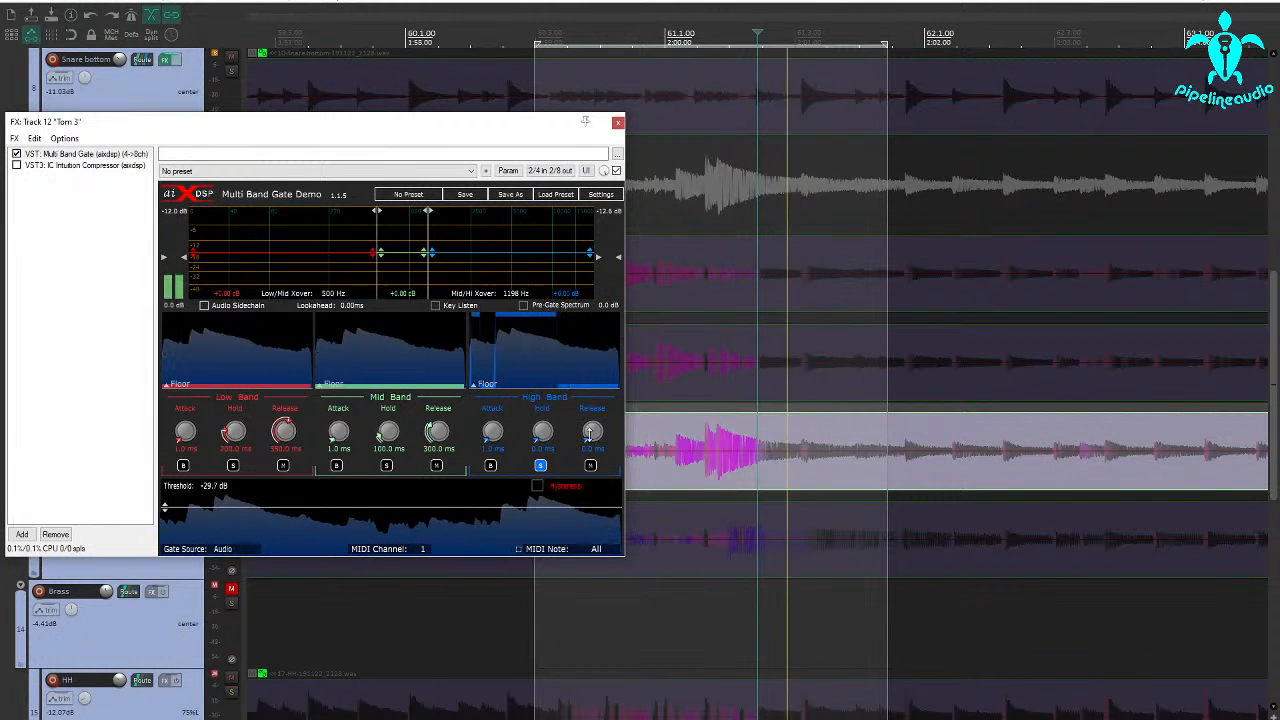
left_click_drag(500, 432, 491, 494)
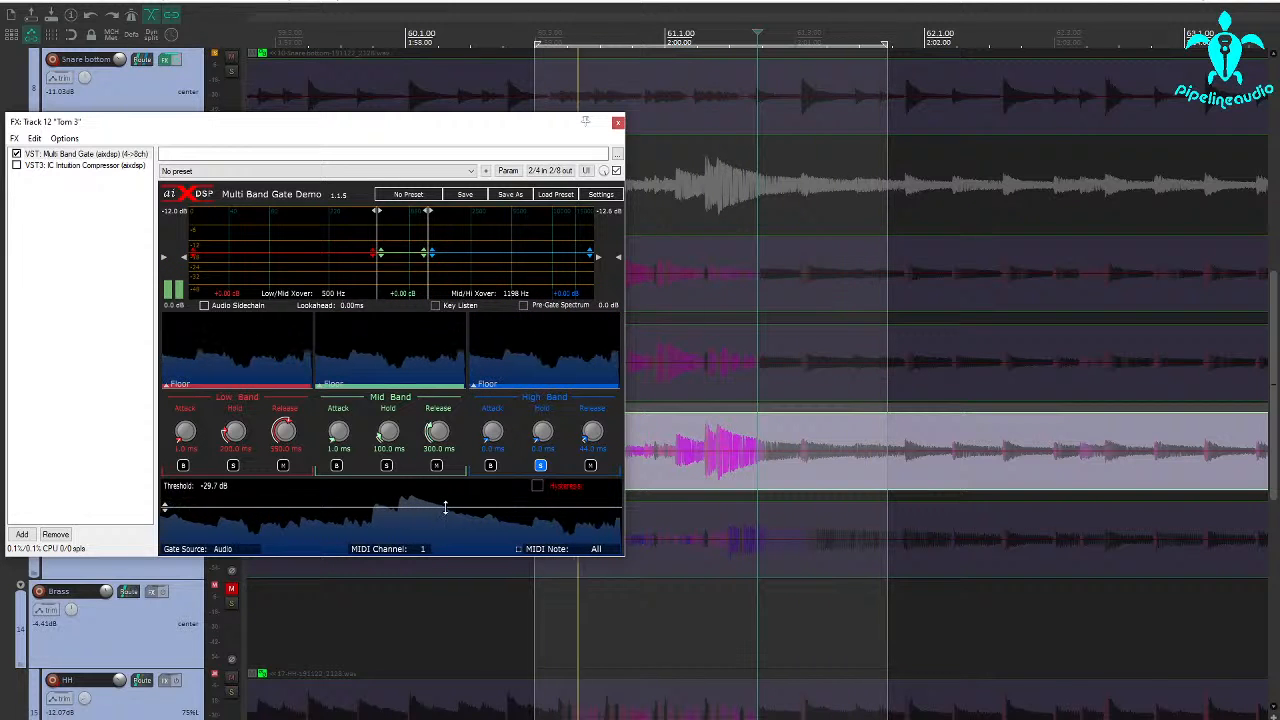
left_click_drag(446, 510, 448, 506)
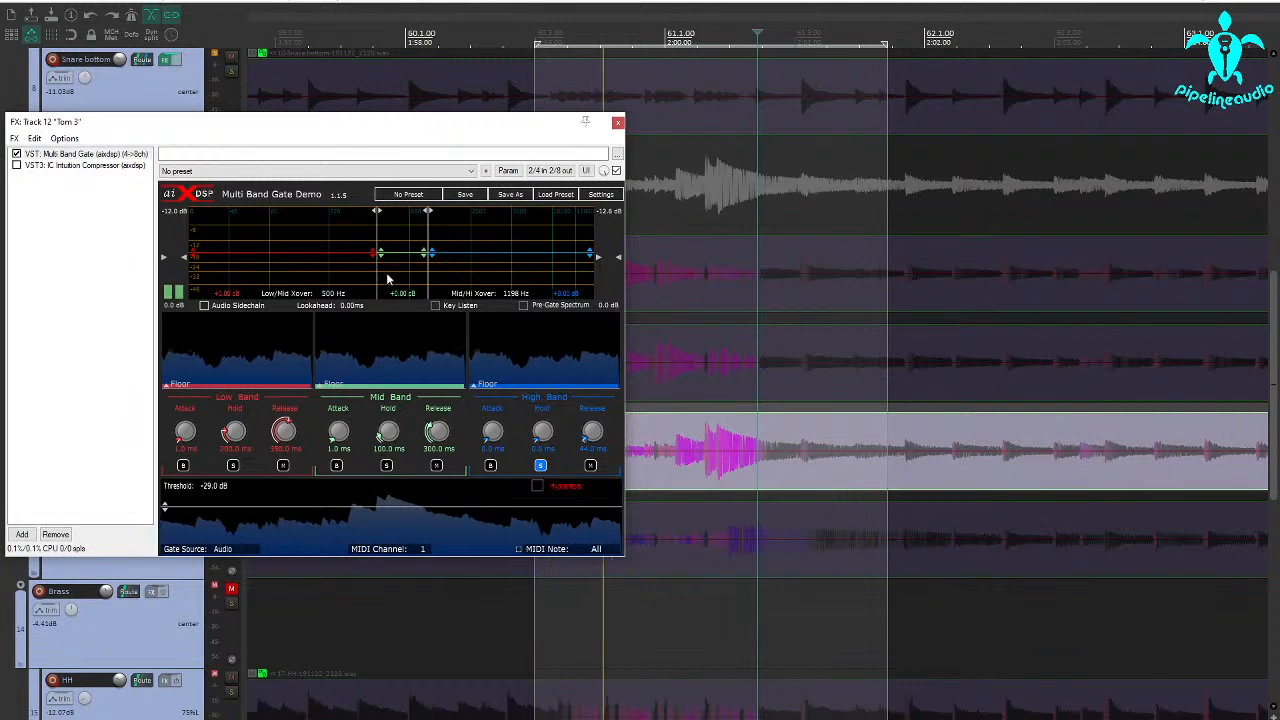
left_click(540, 465)
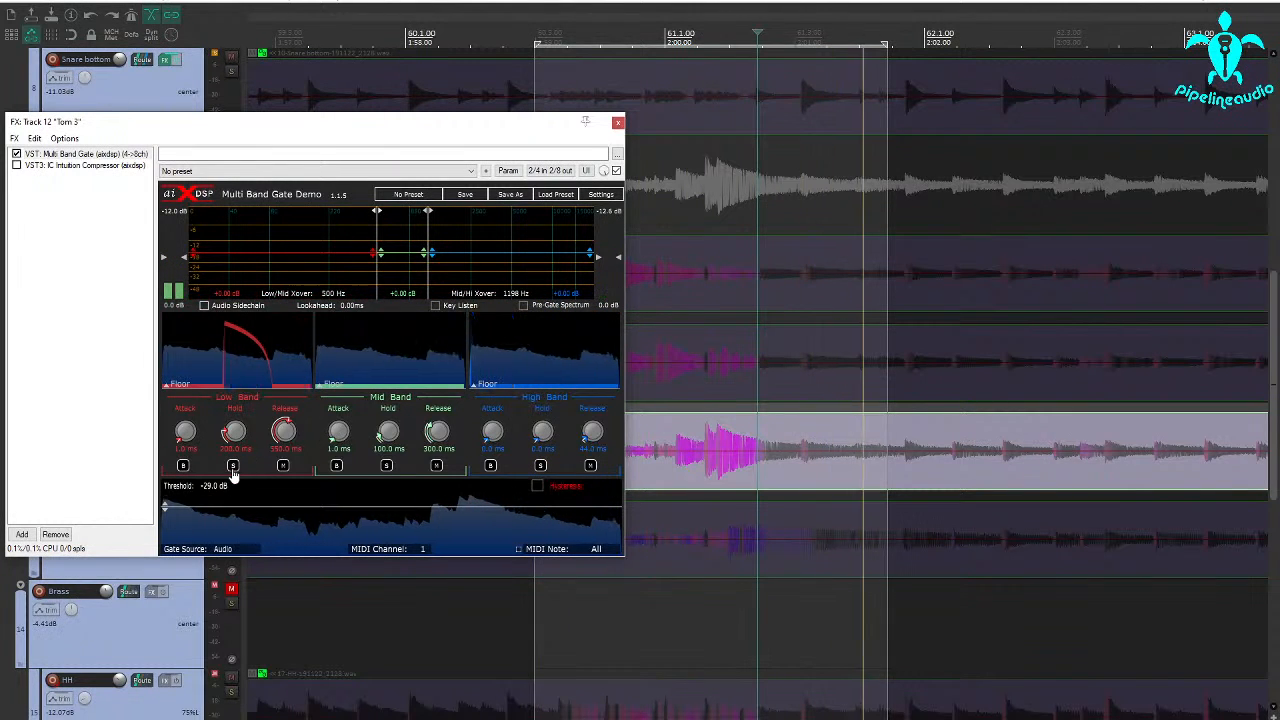
Set the low/mid crossover to 176 Hz by auditioning the low and mid bands in solo, and mute the mid band.
left_click_drag(376, 262, 366, 269)
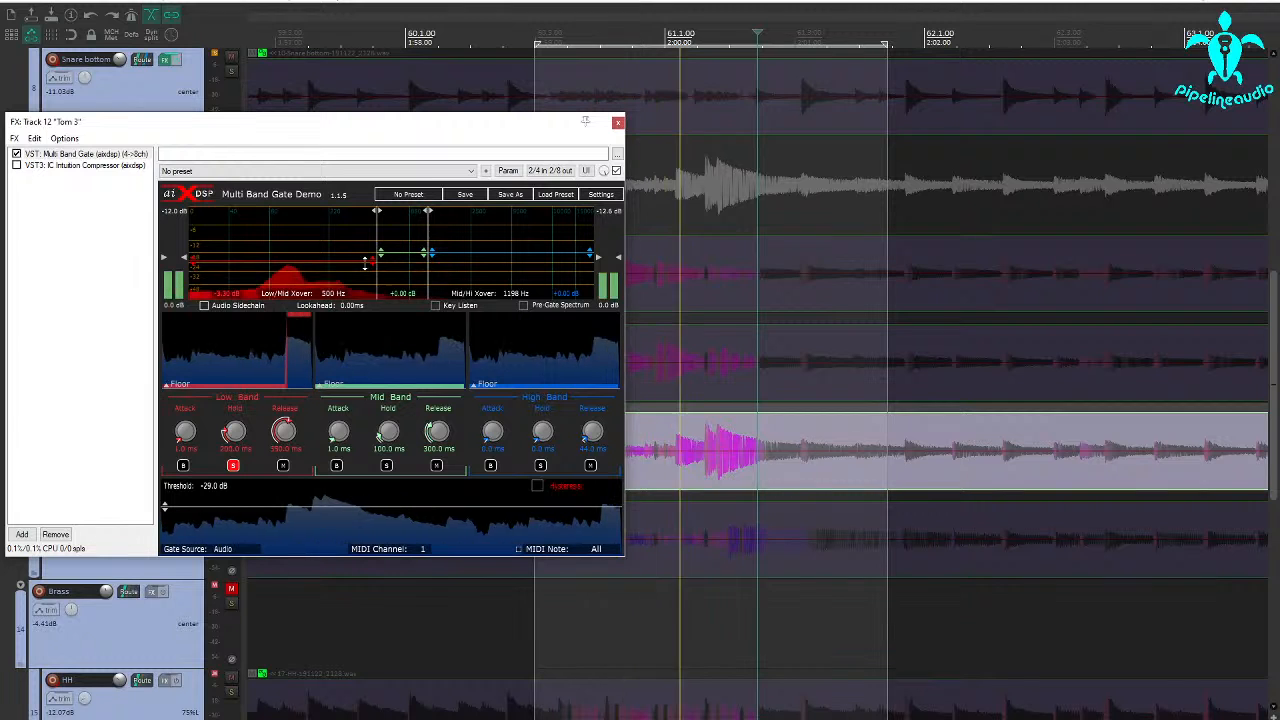
double_click(366, 262)
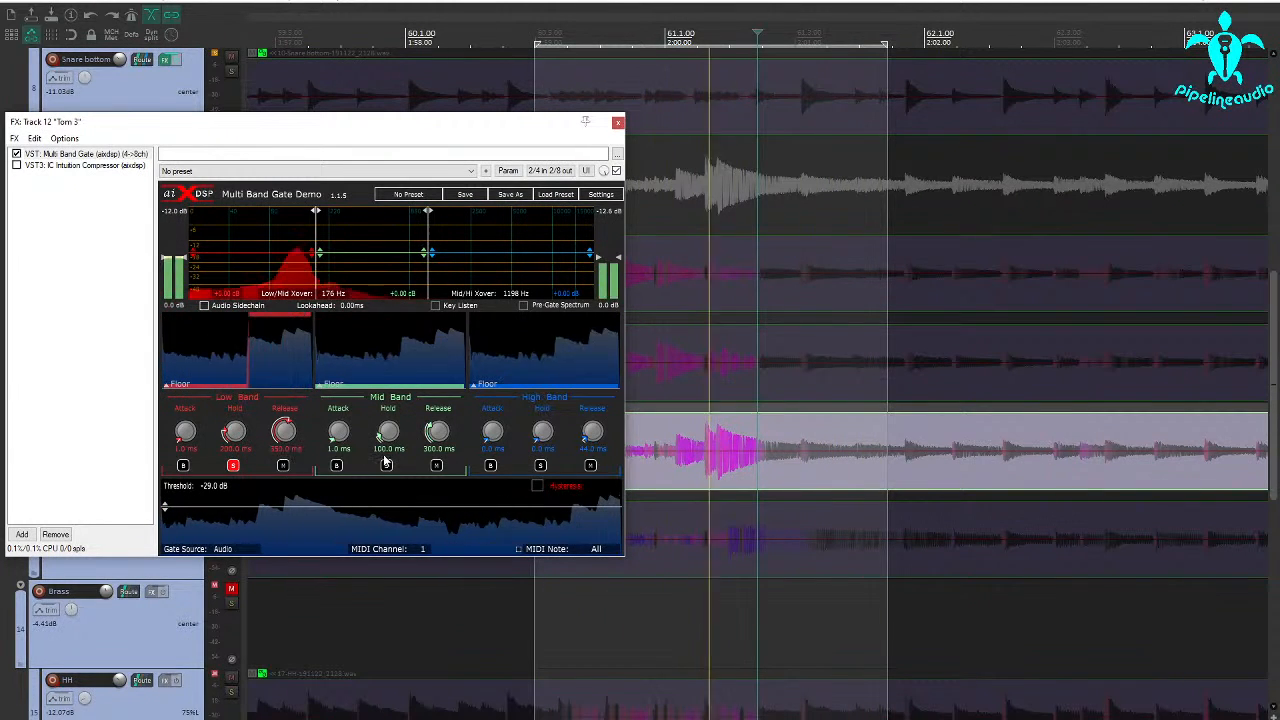
left_click(236, 469)
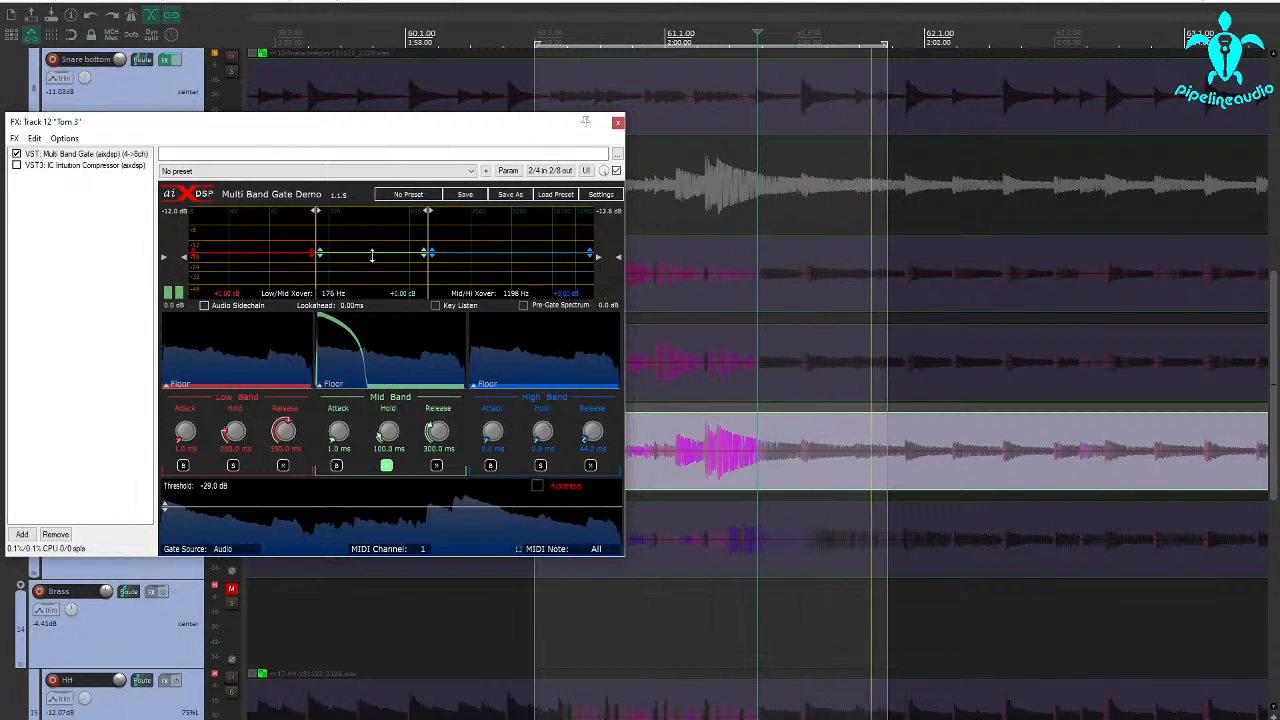
left_click(436, 466)
left_click(387, 467)
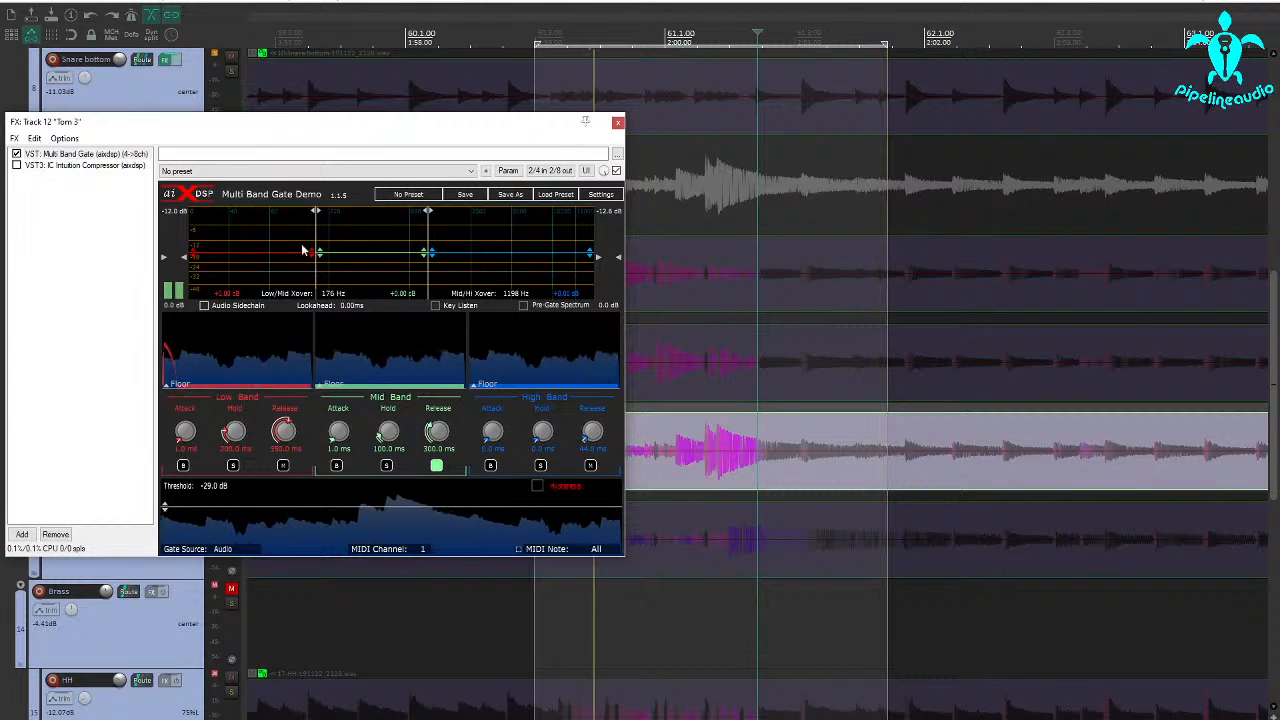
Raise the high band's gain to about +4.3 dB, close Tom 3's gate and unsolo the track to hear the kit.
left_click_drag(457, 253, 457, 241)
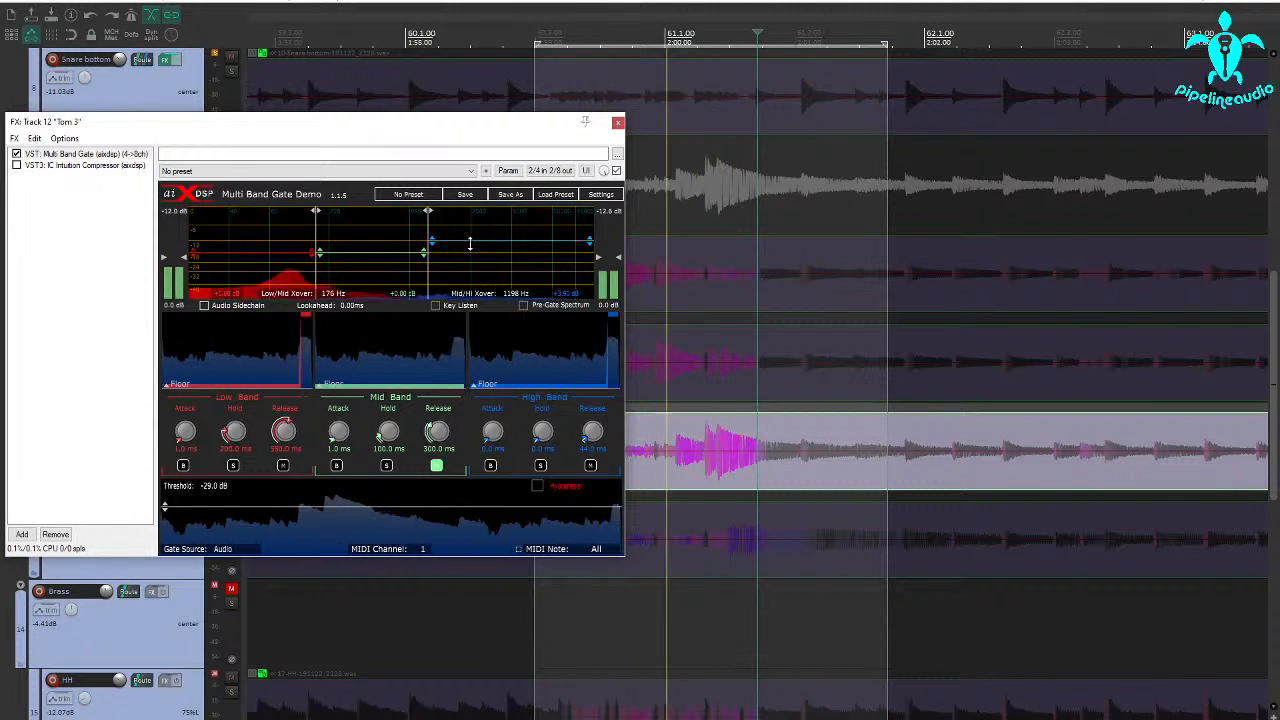
left_click_drag(473, 244, 474, 242)
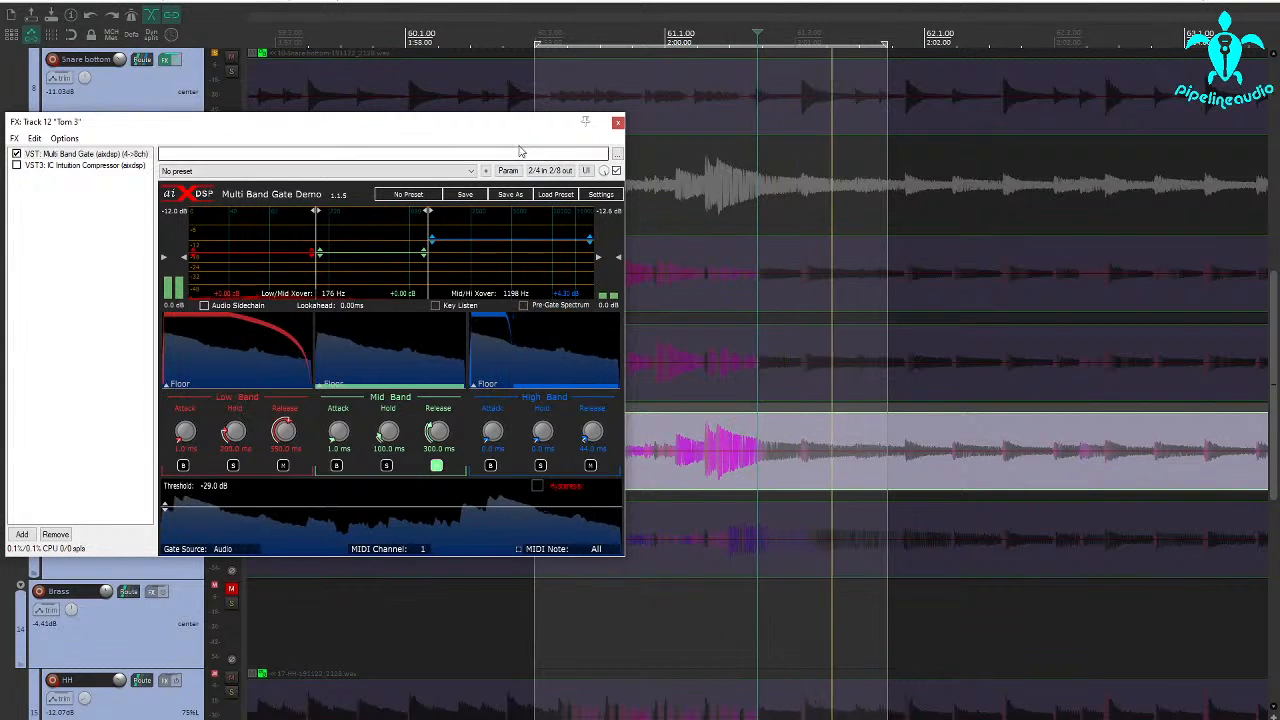
left_click(618, 124)
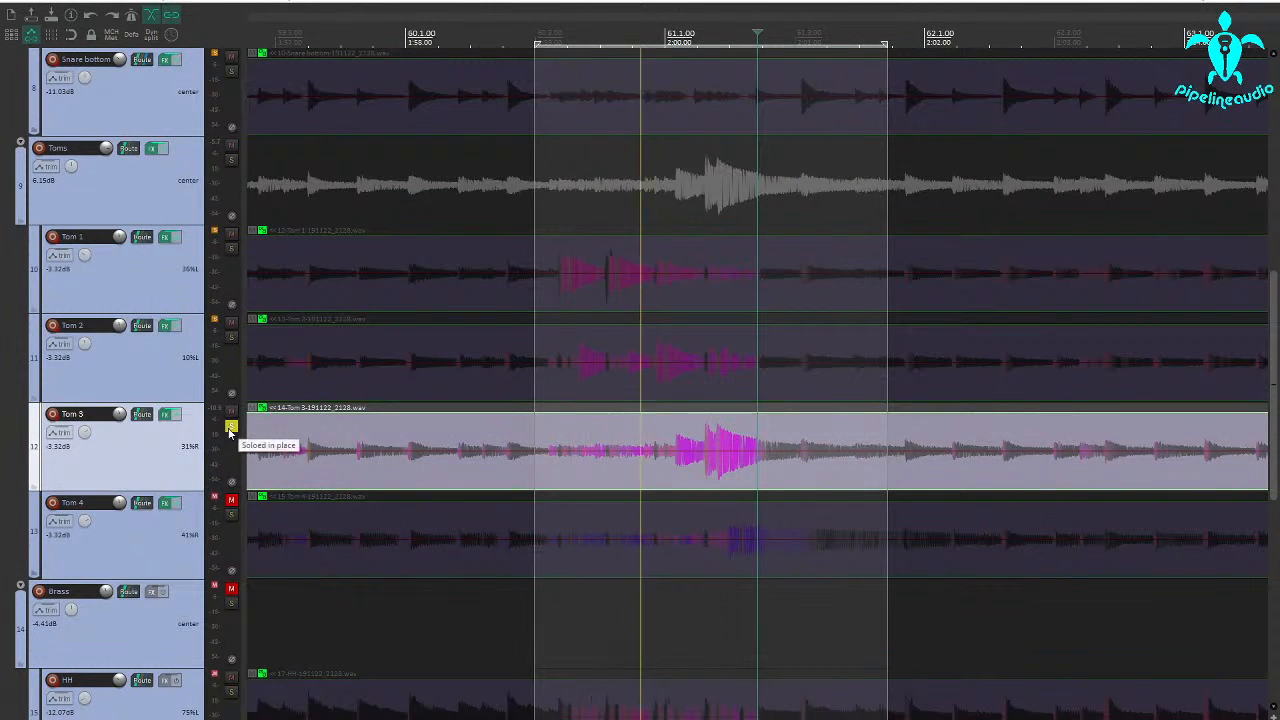
left_click(231, 426)
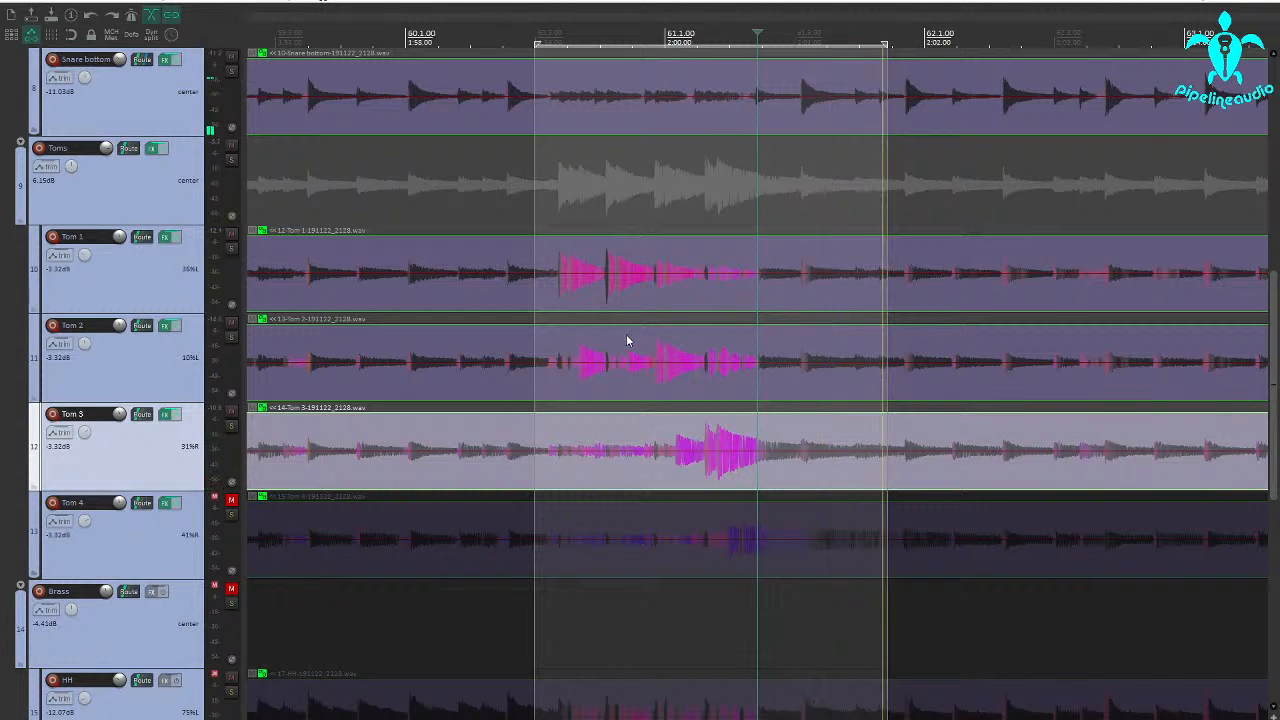
key("space")
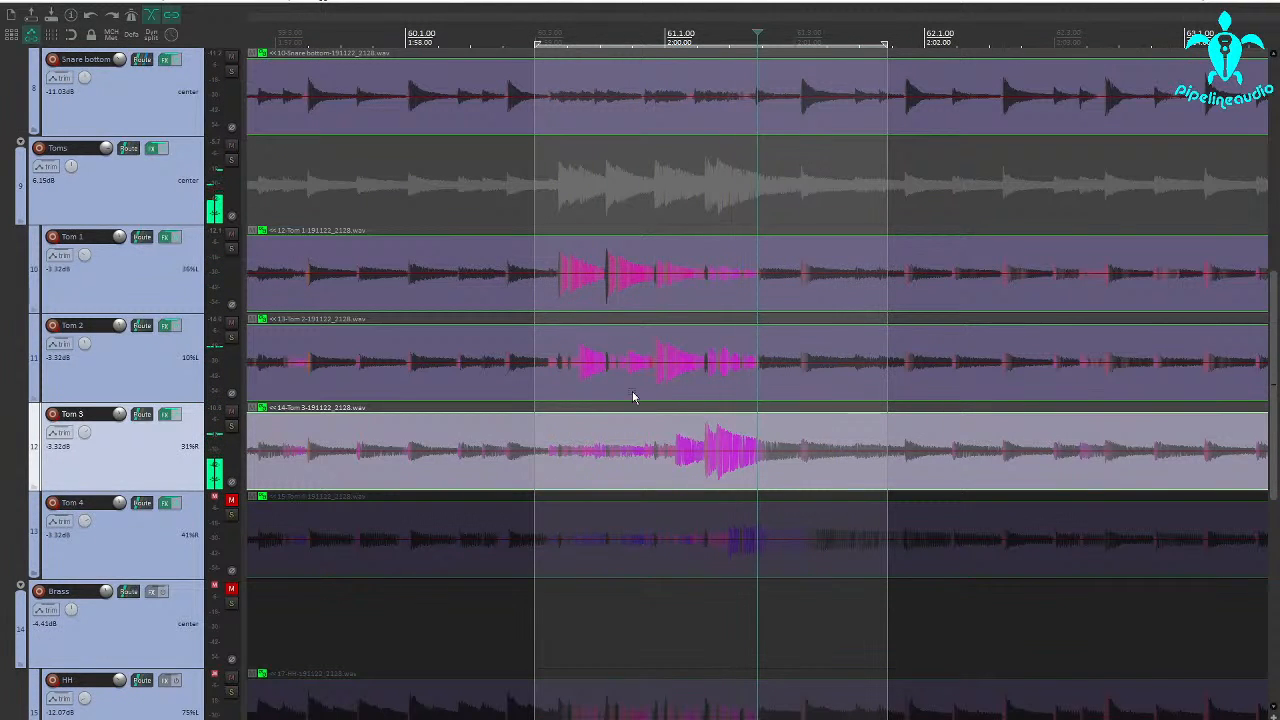
Solo Tom 2 and audition it from just before its first hit in the fill, with its effects bypassed.
left_click(631, 381)
scroll(631, 381, "up", 4)
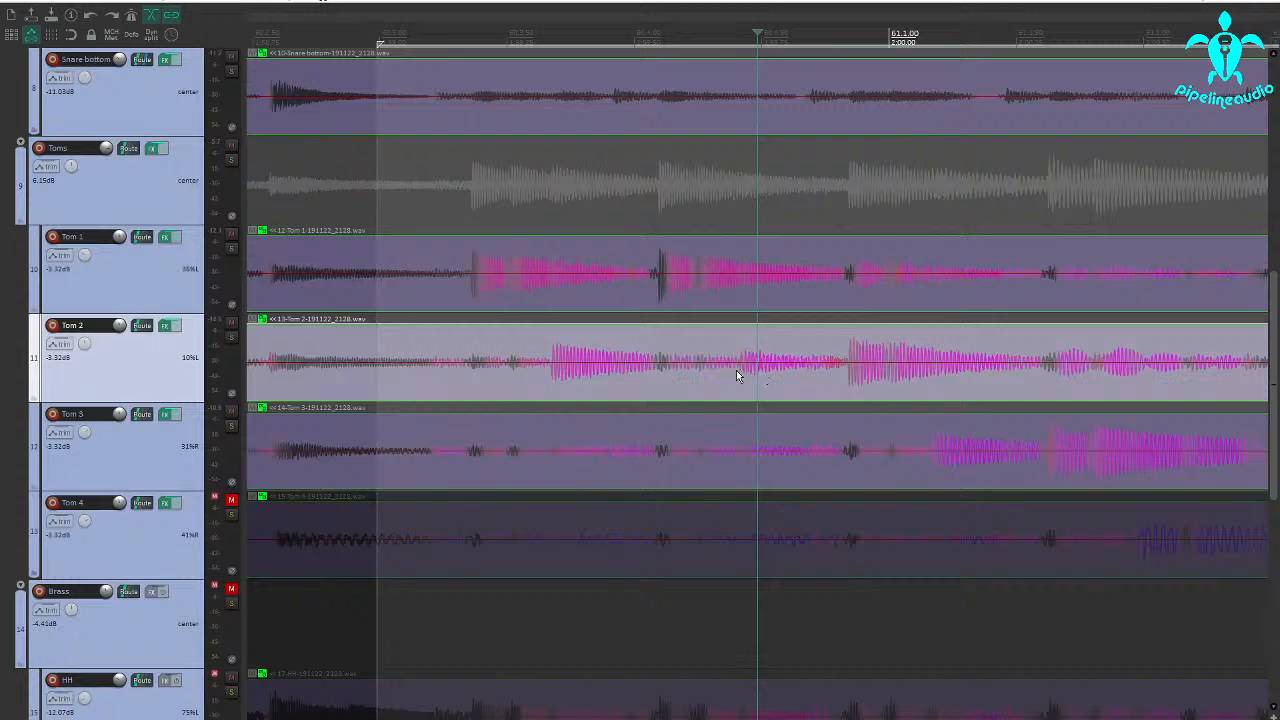
left_click(231, 338)
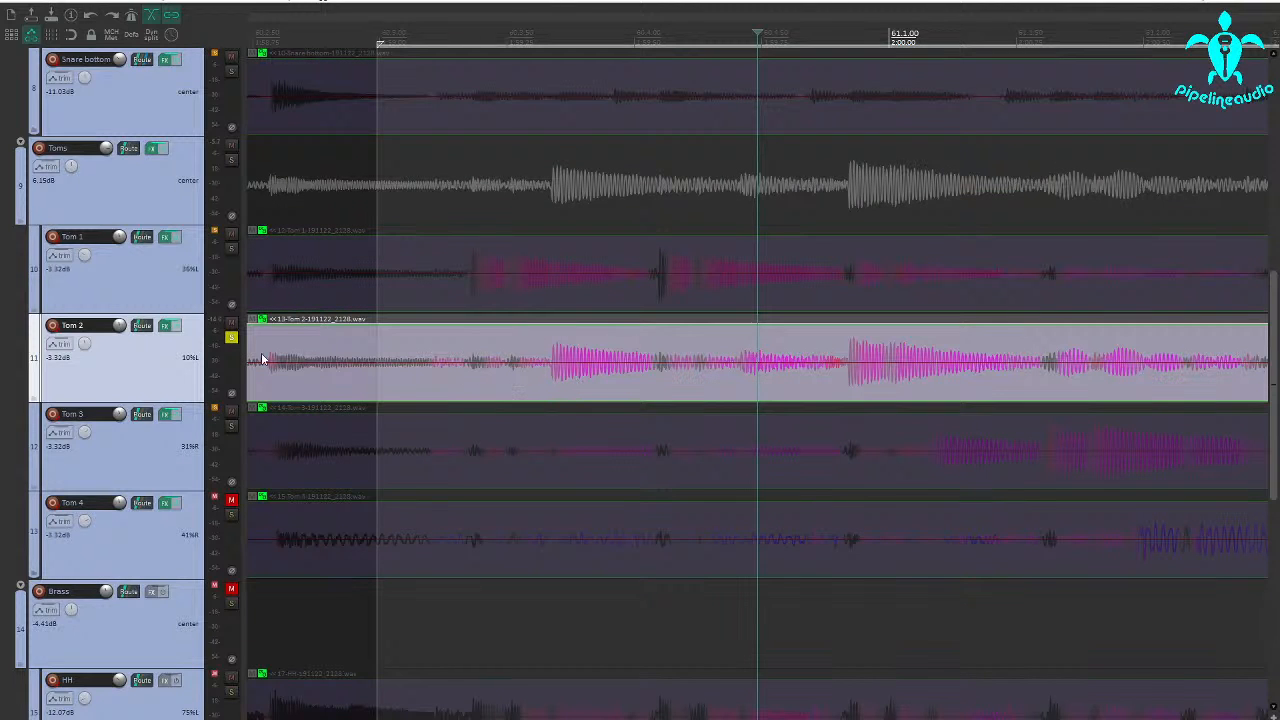
left_click(538, 375)
key("space")
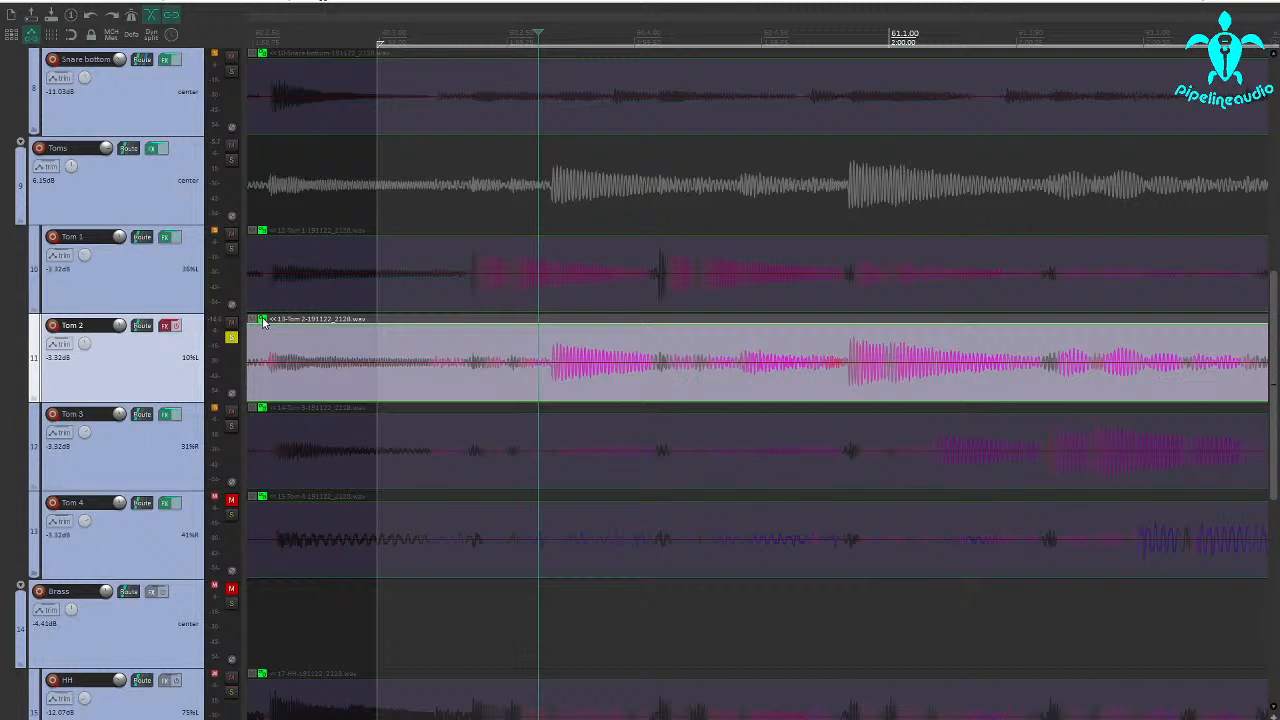
Unlock Tom 2's audio item and split it just before the ringing that precedes its hit ahead of bar 61.
left_click(263, 321)
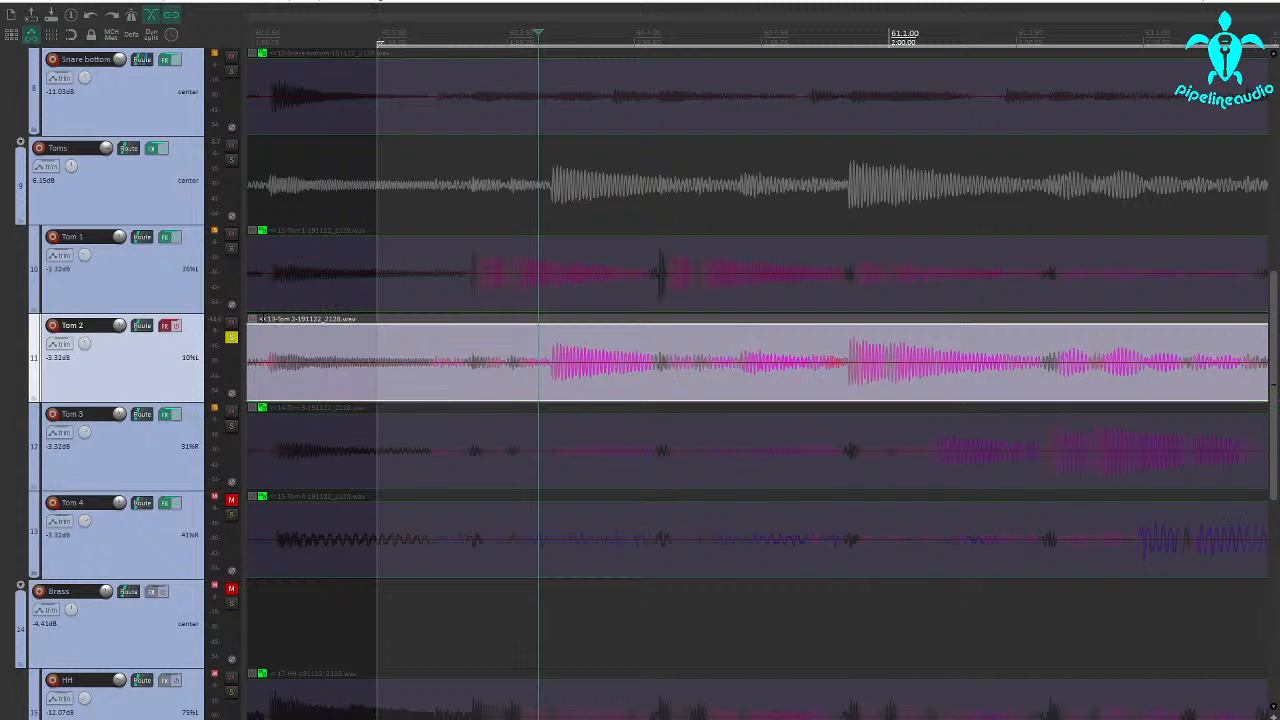
left_click(734, 376)
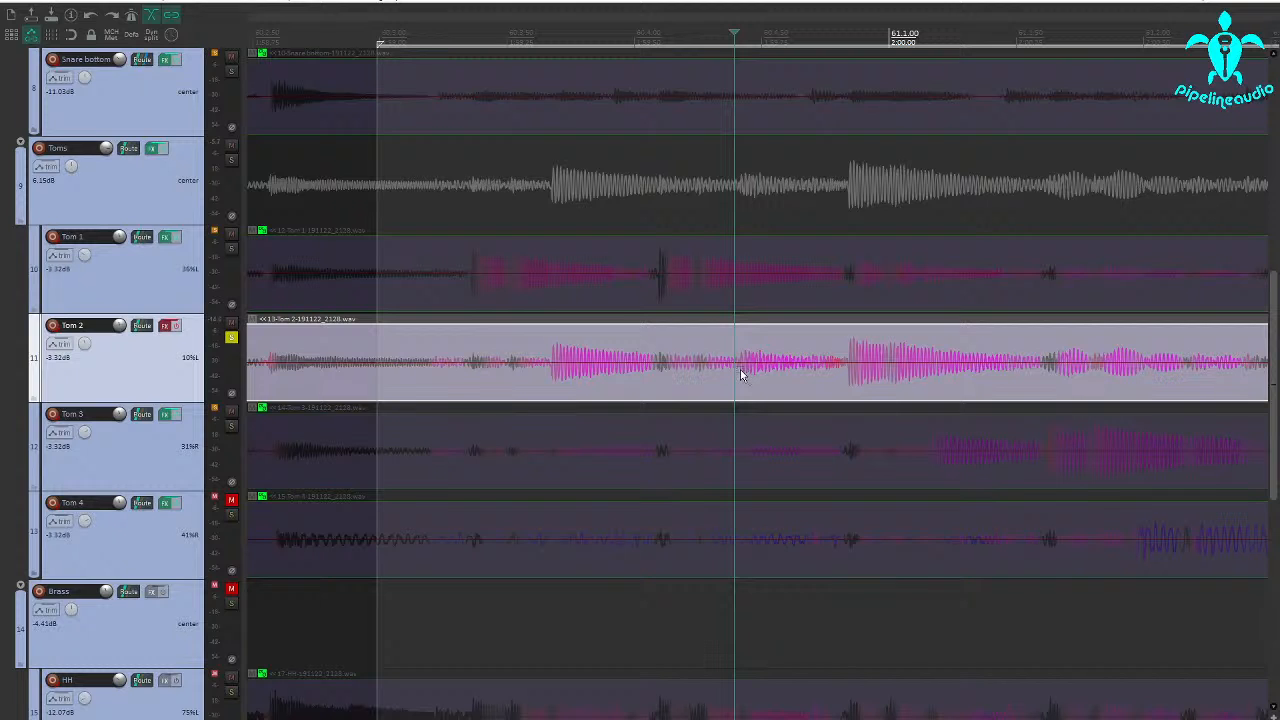
key("s")
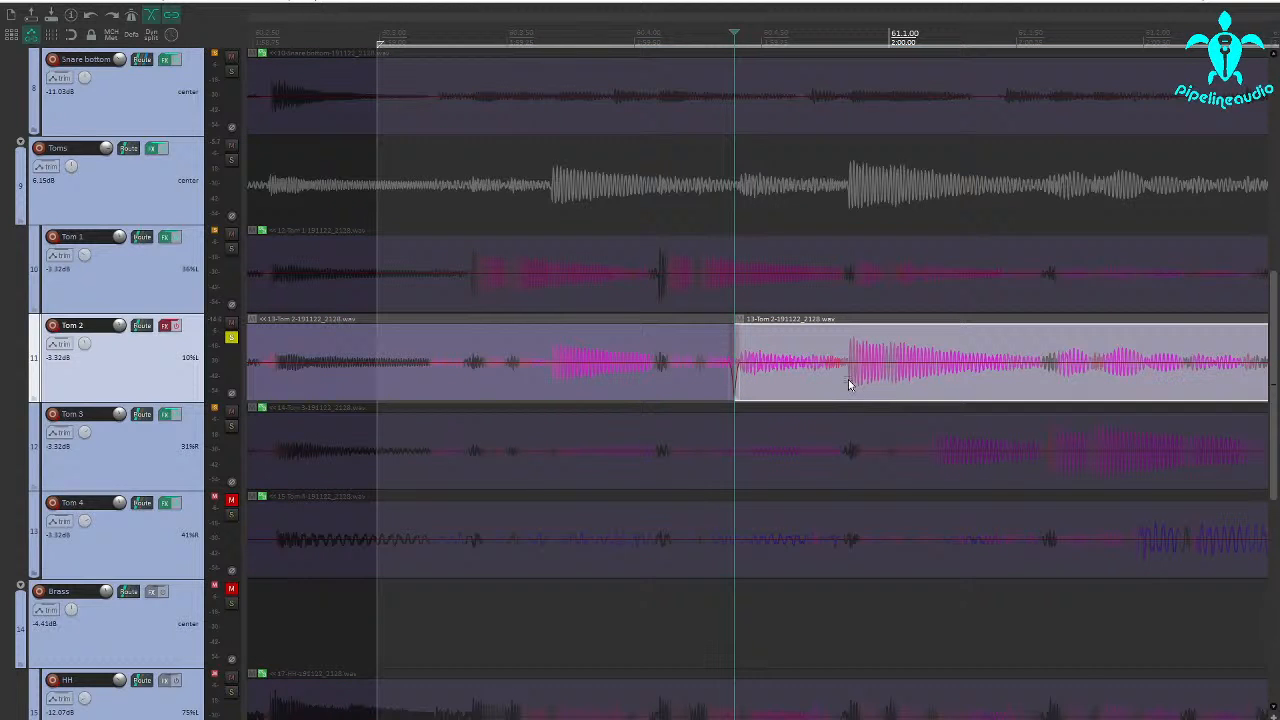
Split Tom 2's item at the hit just before bar 61 and raise the short middle piece's volume by 7.09 dB.
left_click(848, 379)
key("s")
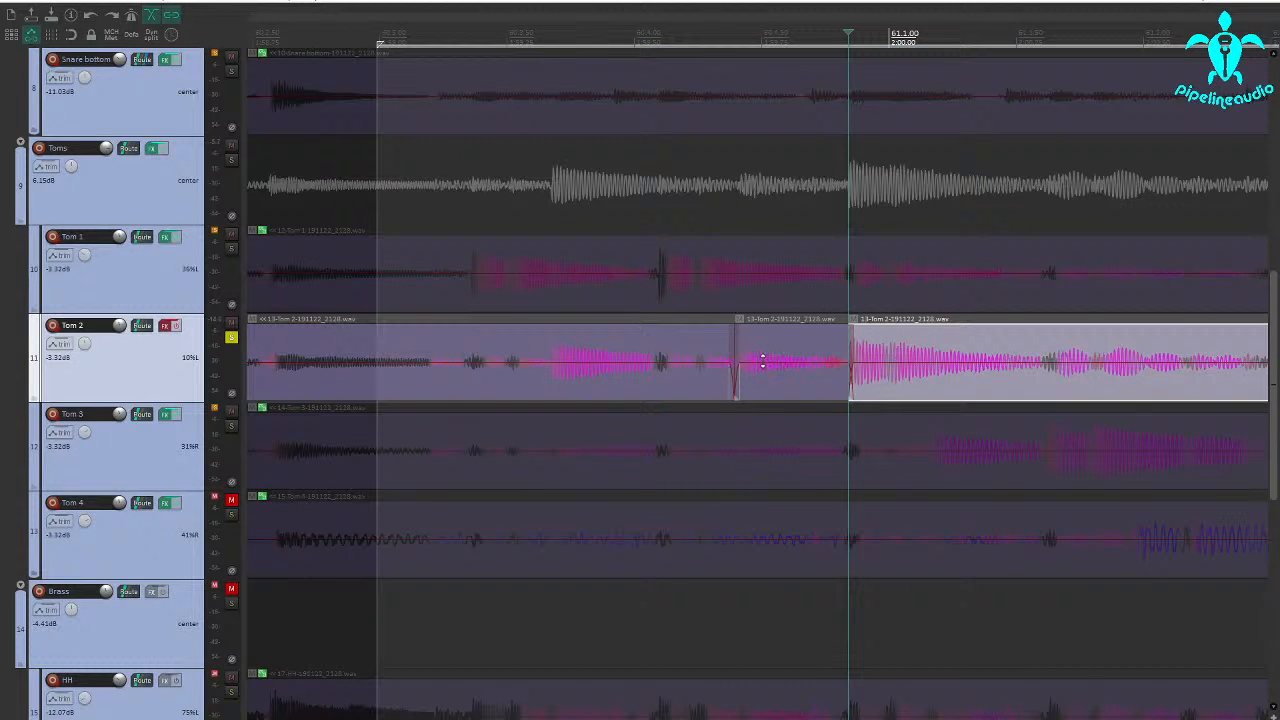
left_click_drag(763, 351, 766, 327)
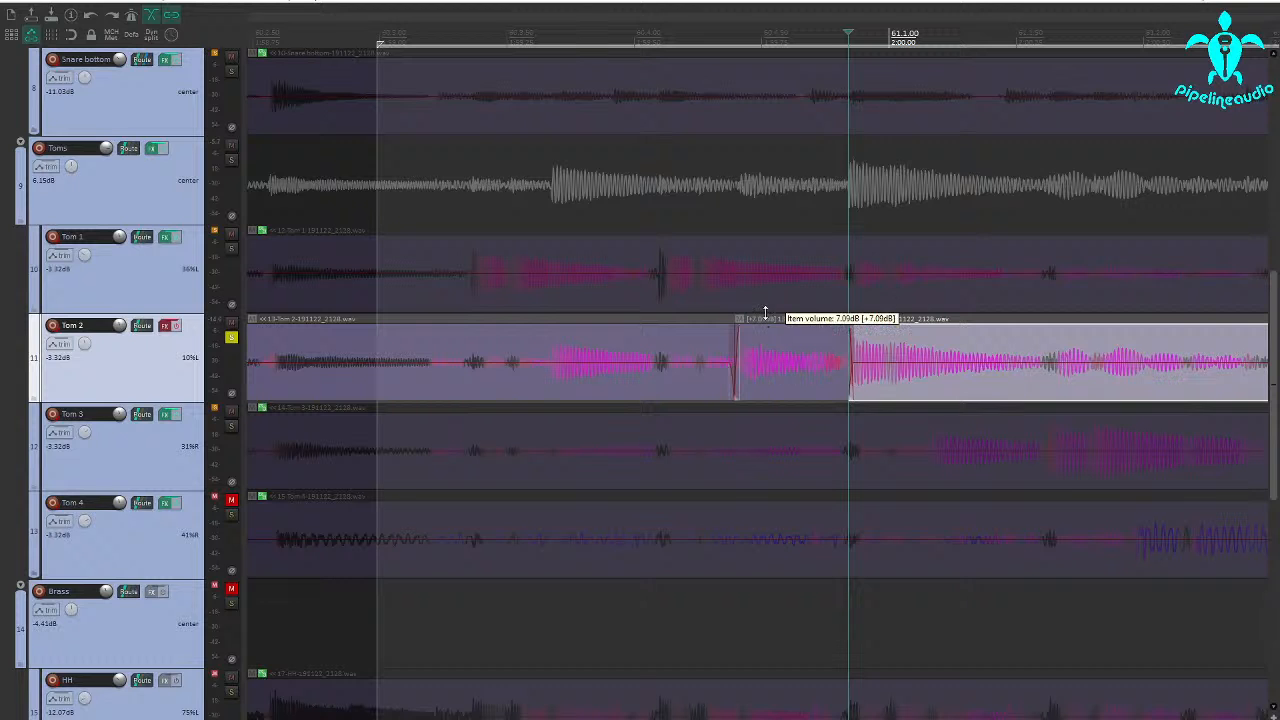
left_click_drag(765, 313, 764, 303)
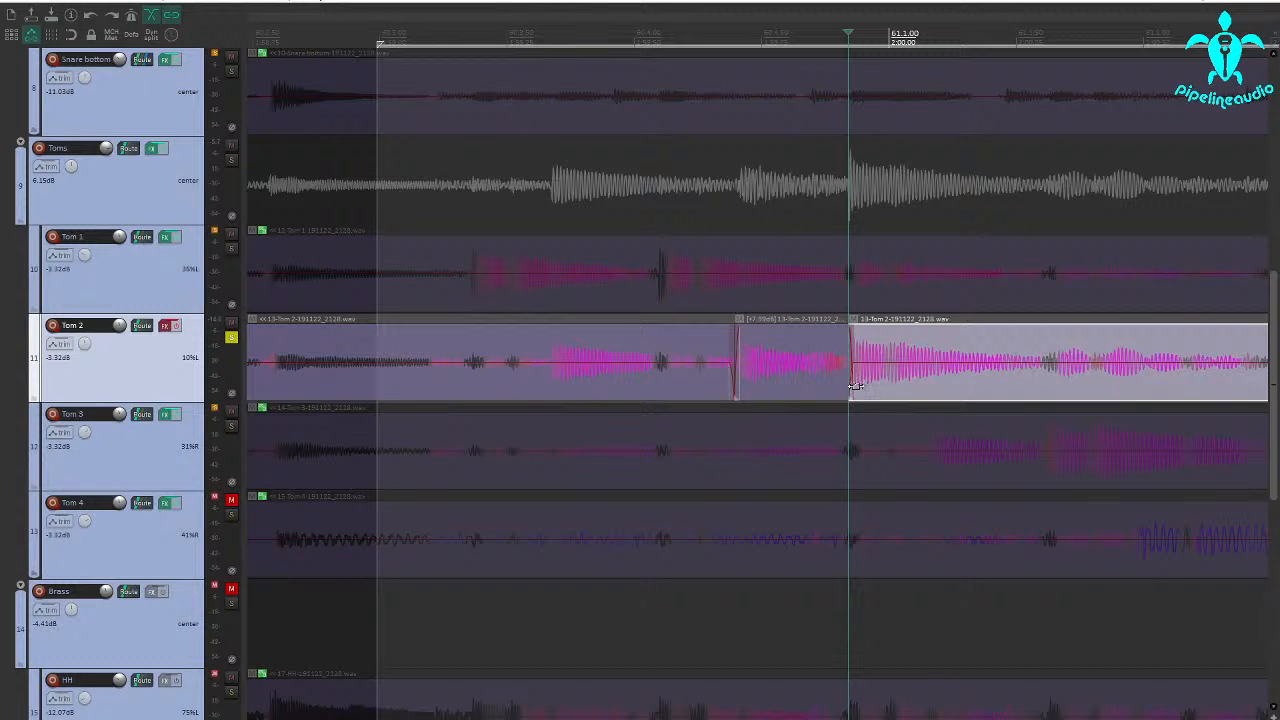
Unsolo Tom 2 and play the fill from its start to hear the edit with the rest of the kit.
scroll(801, 382, "up", 4)
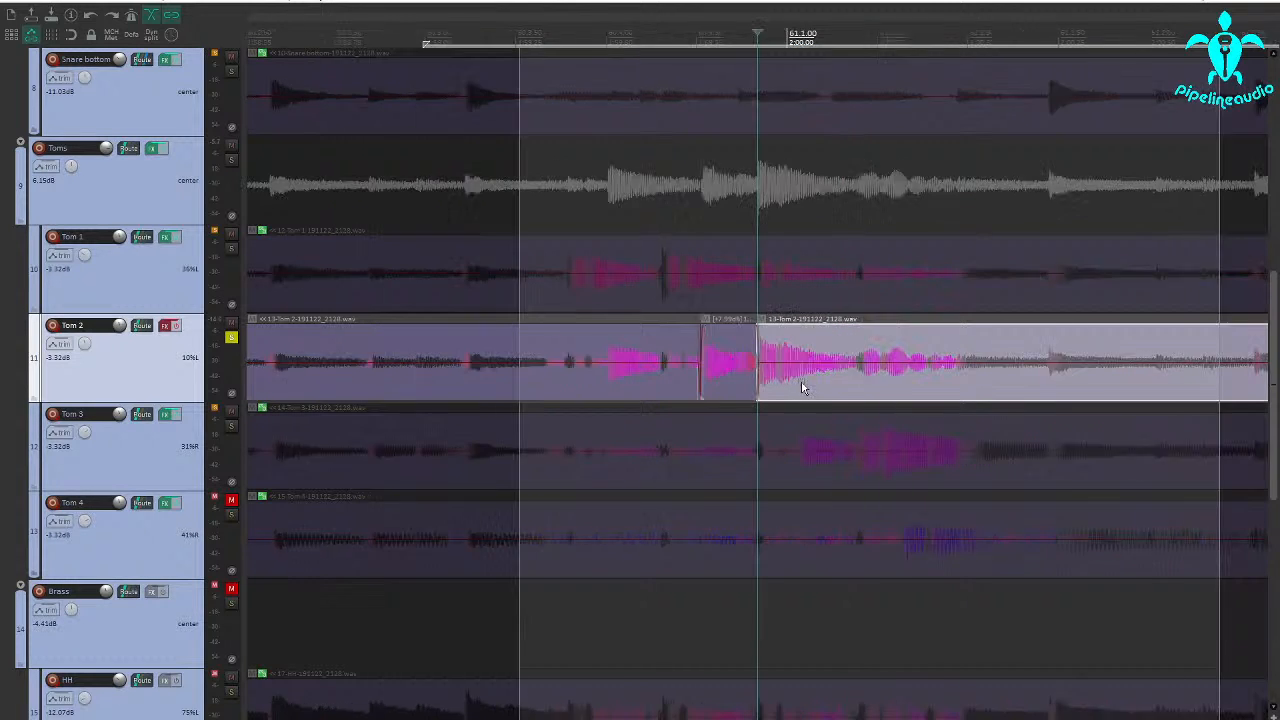
left_click(231, 338)
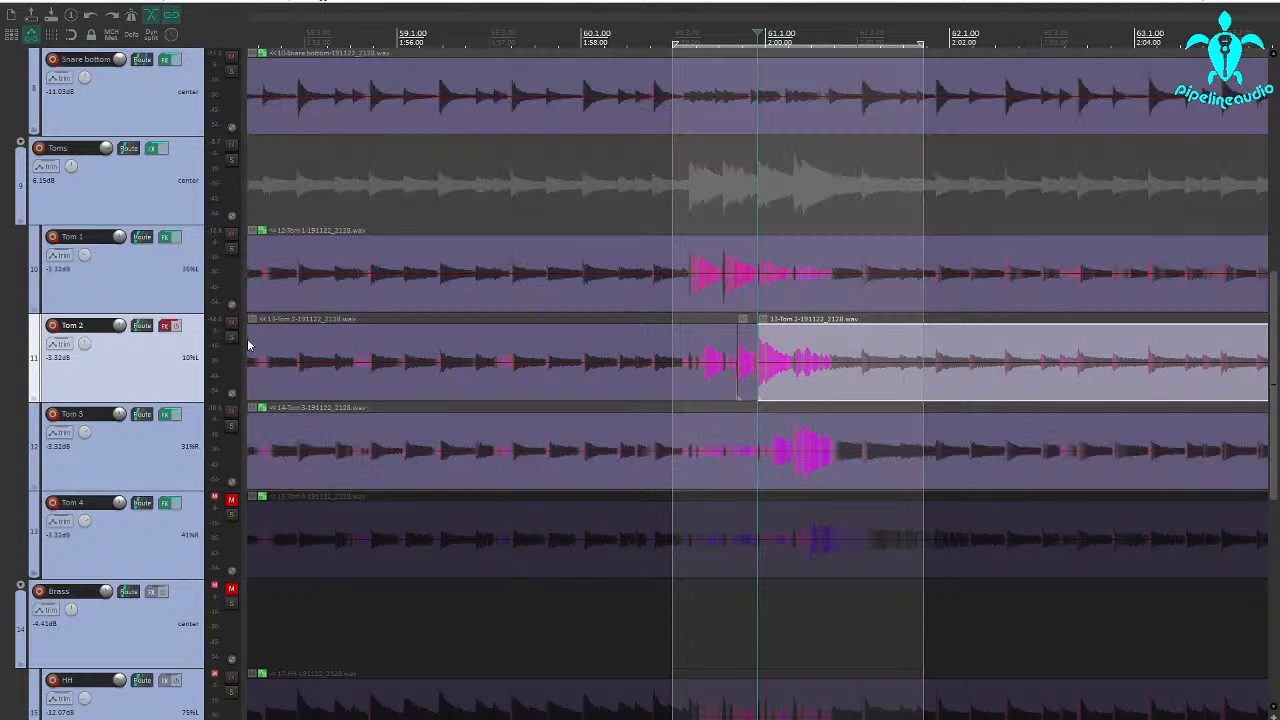
left_click(676, 380)
key("space")
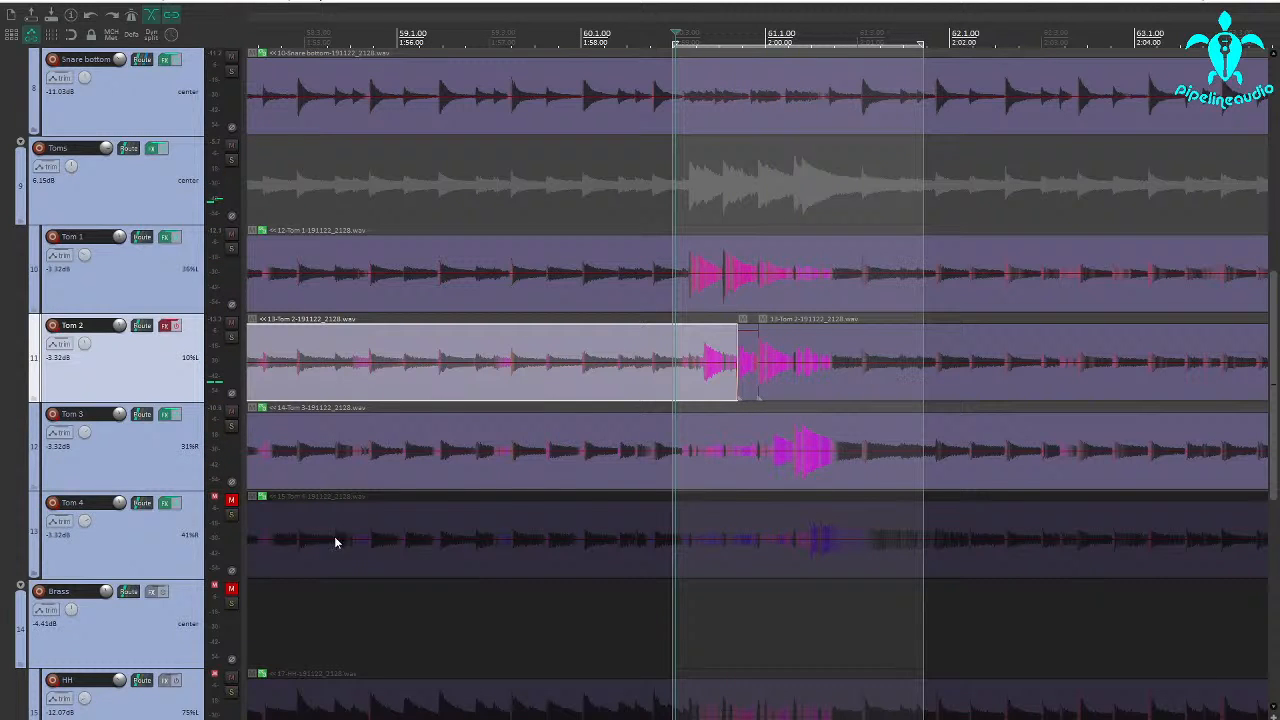
Solo Tom 4 and examine the waveform of its hit after bar 61.
left_click(231, 514)
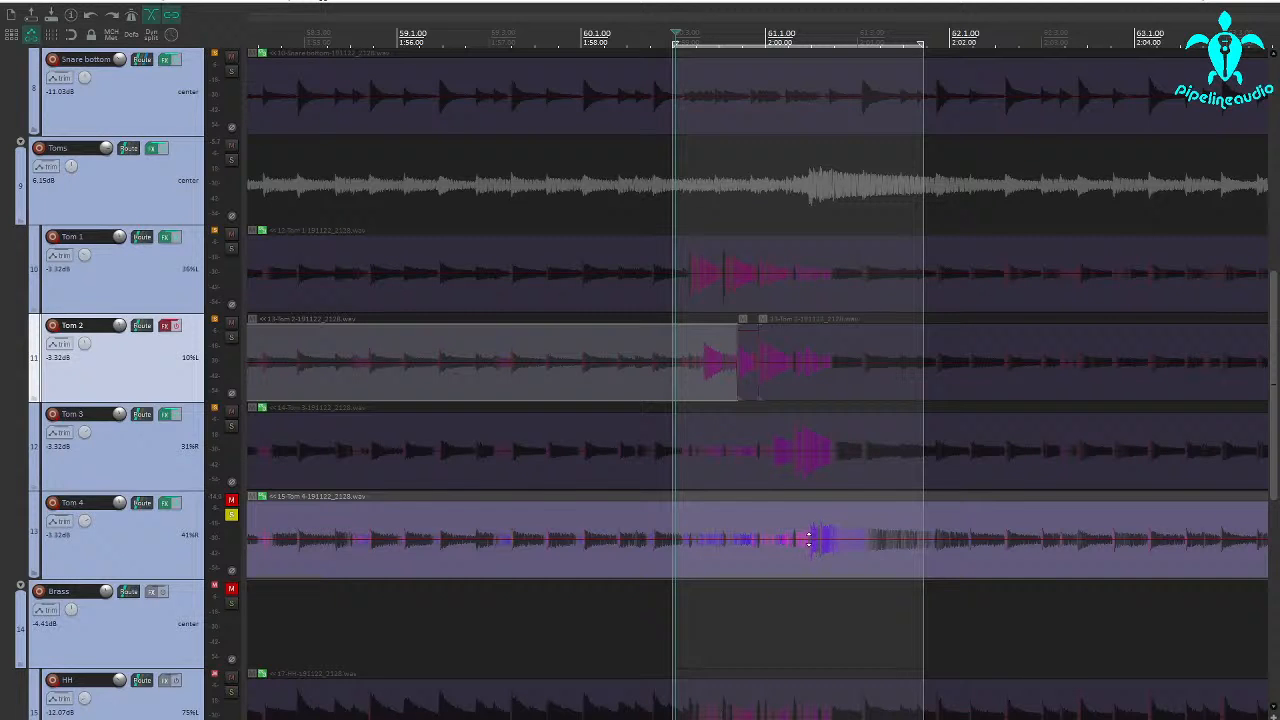
left_click(823, 552)
scroll(760, 548, "up", 5)
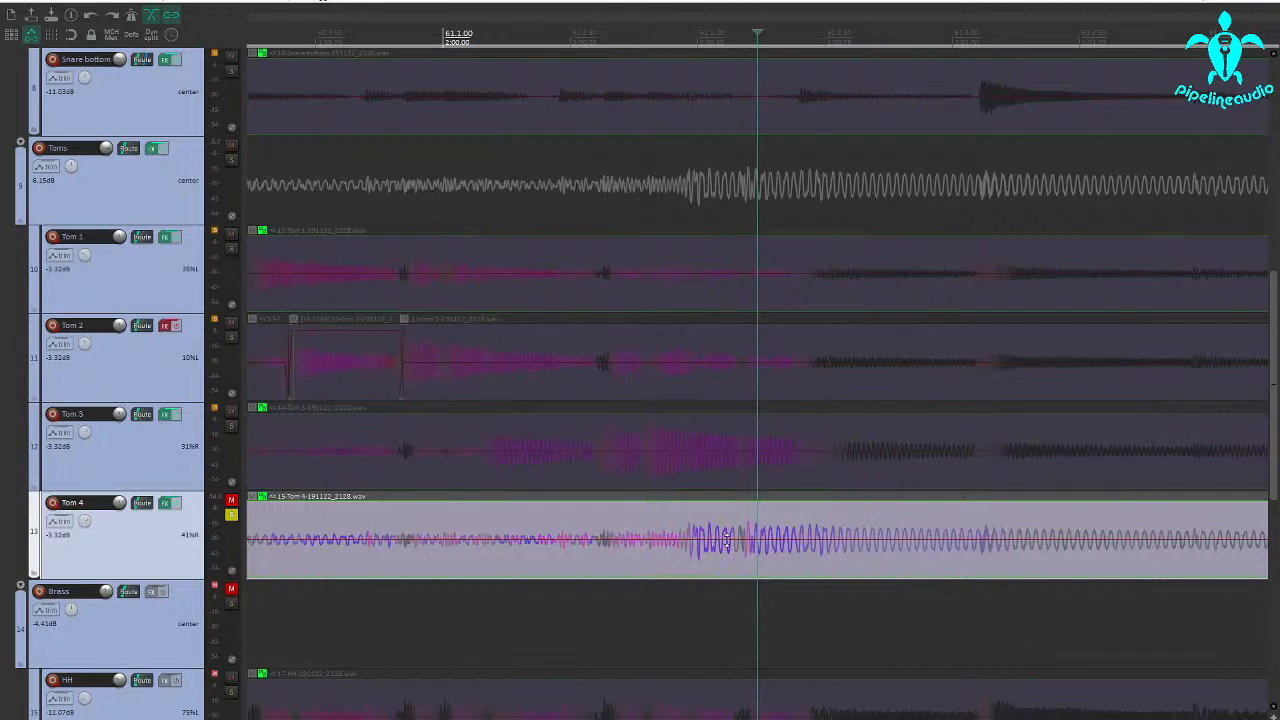
scroll(655, 545, "down", 3)
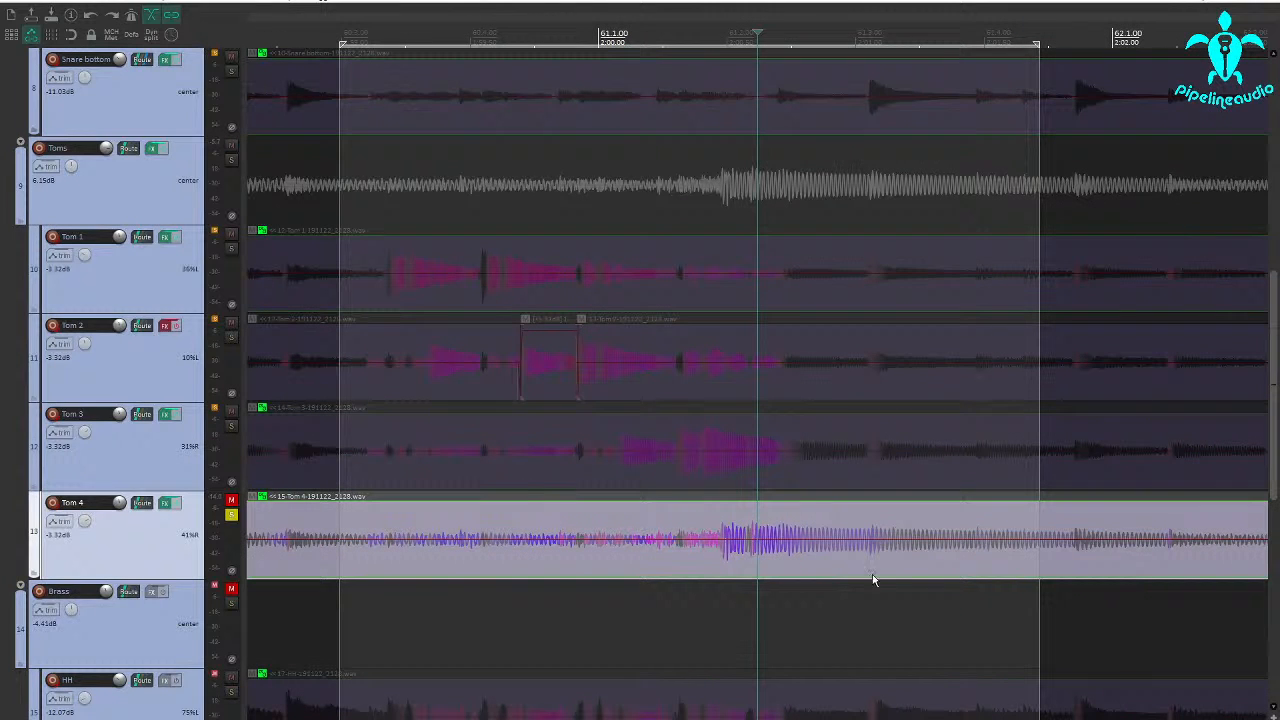
scroll(1050, 547, "down", 3)
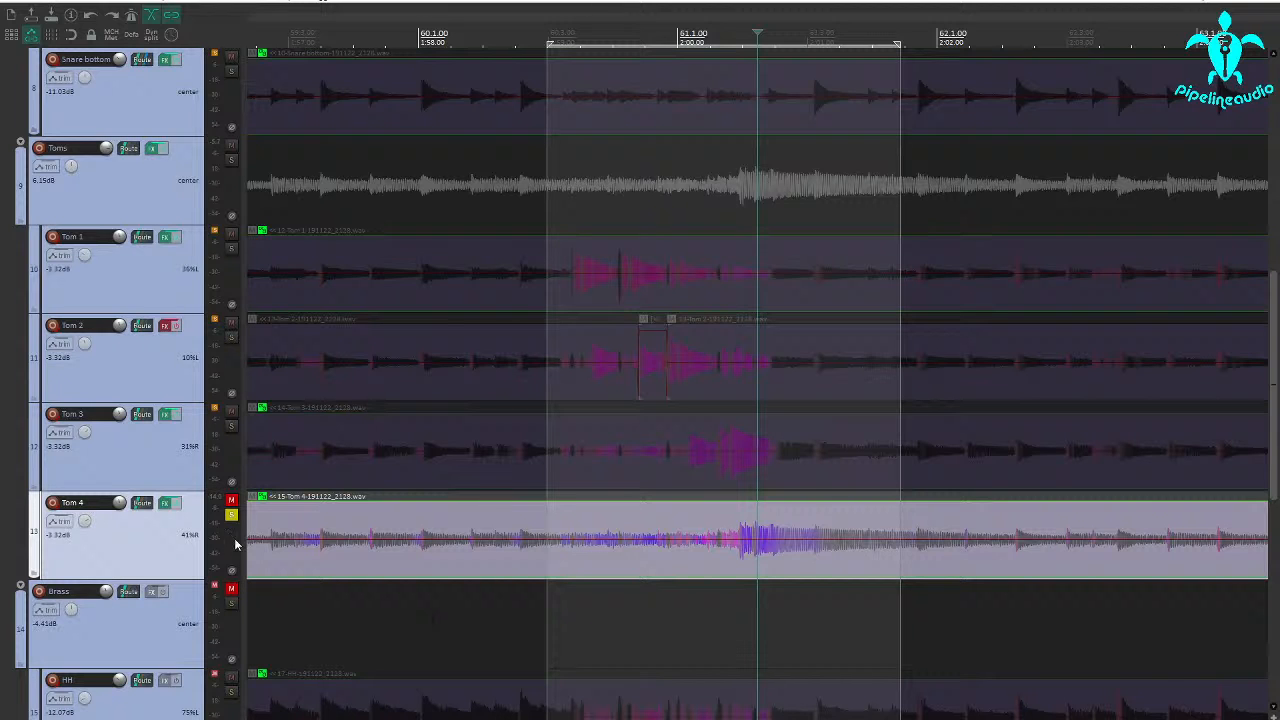
scroll(722, 537, "down", 3)
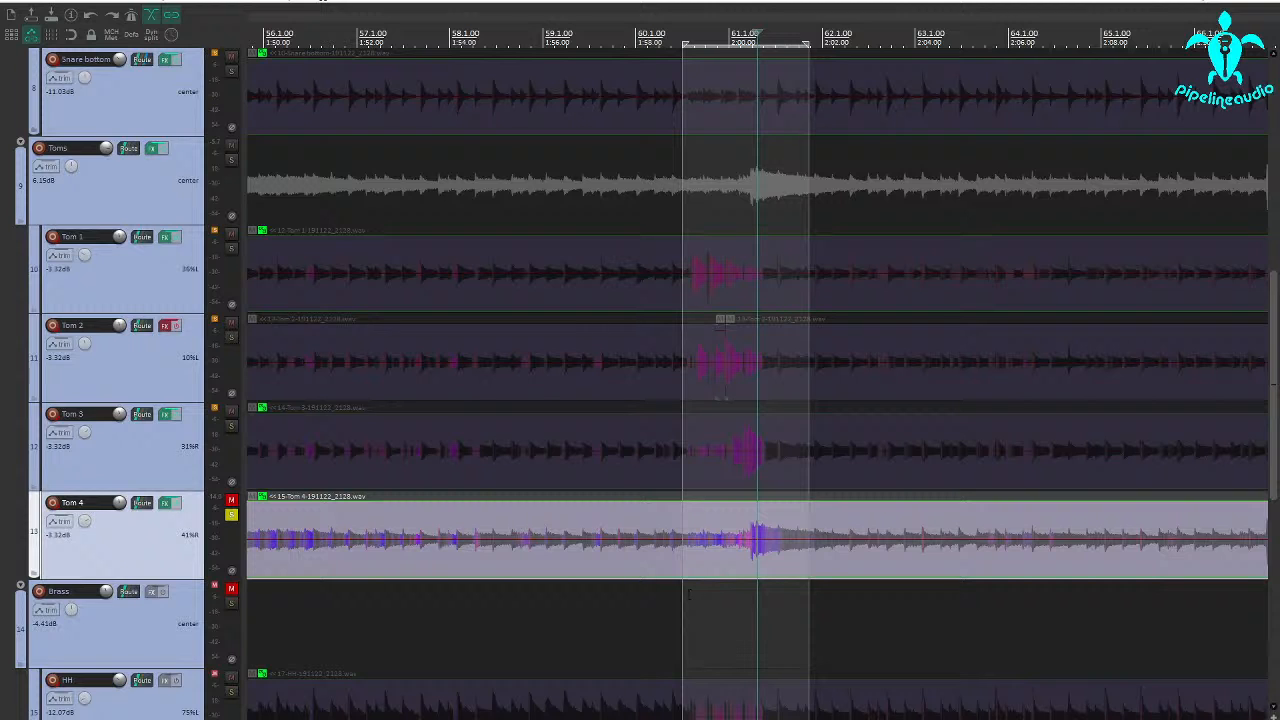
Set the time selection from bar 61 to mid-bar 62 around Tom 4's hit, and audition it with the track's effects bypassed.
left_click_drag(706, 595, 865, 590)
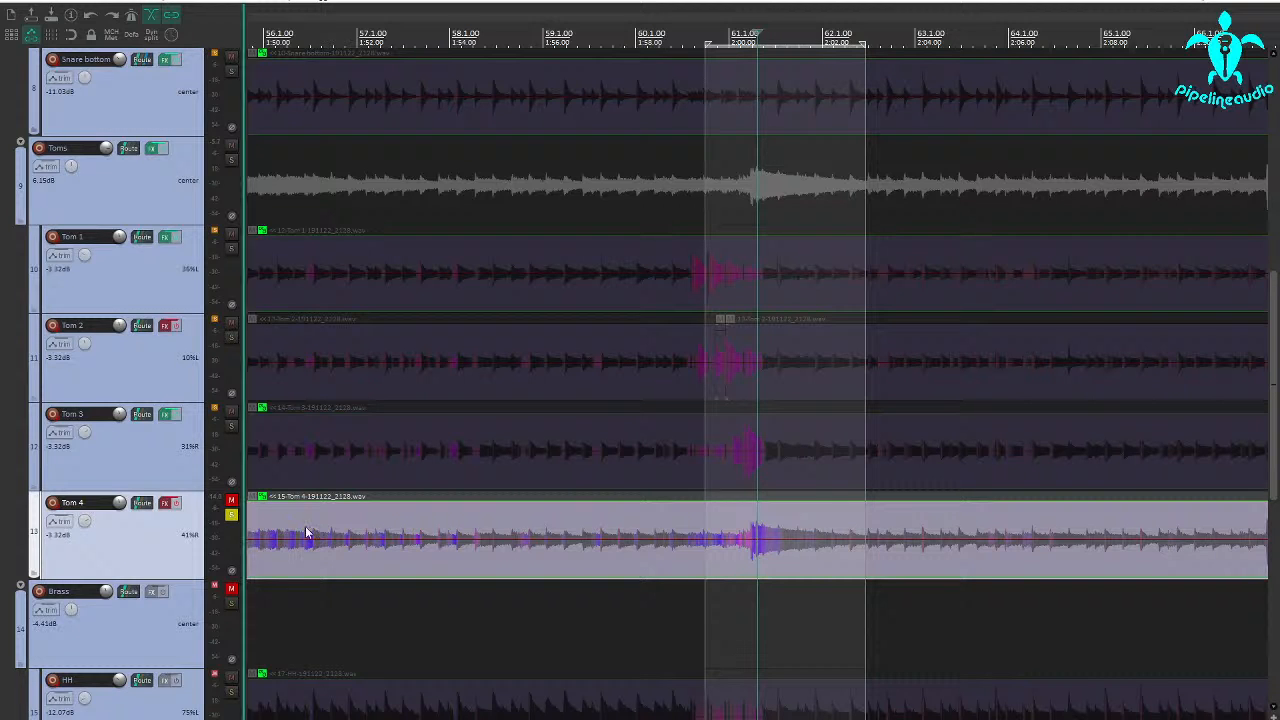
key("space")
left_click(721, 592)
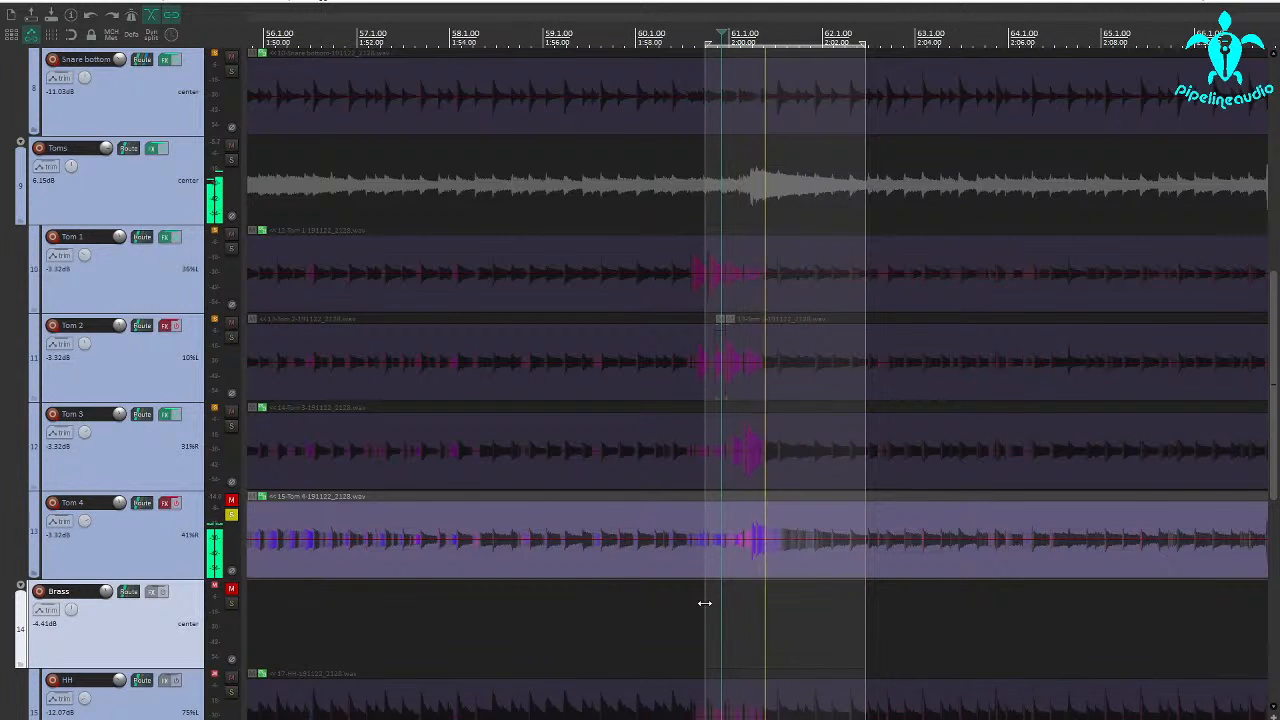
left_click_drag(705, 603, 729, 607)
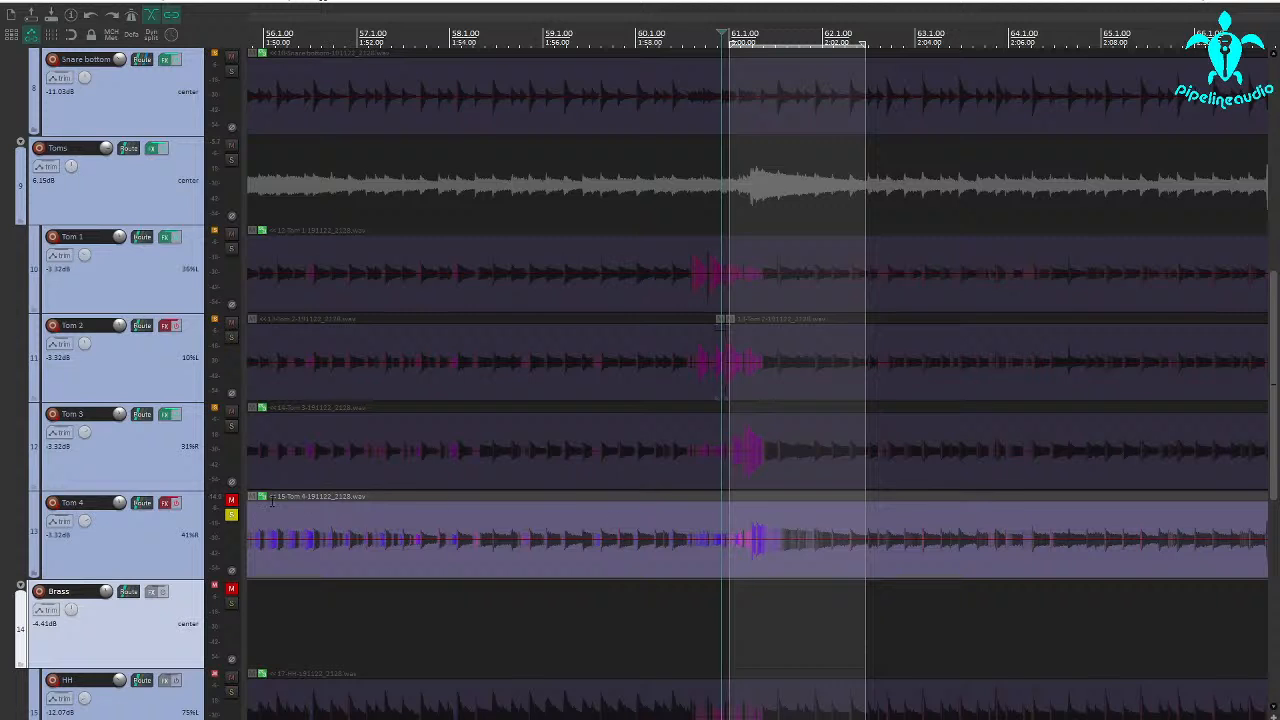
Enable and open Tom 4's Multi Band Gate during playback, turn on key listen and filter the key with high-pass 41 Hz and low-pass 90 Hz.
left_click(163, 505)
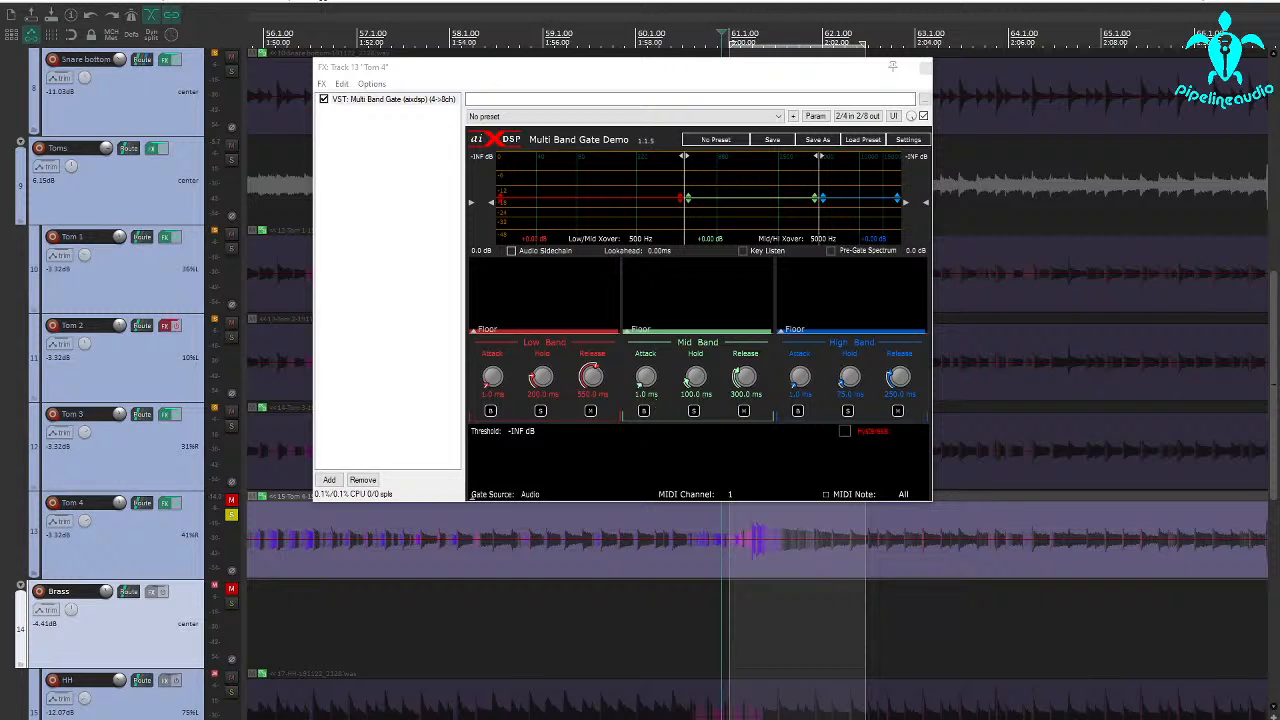
key("space")
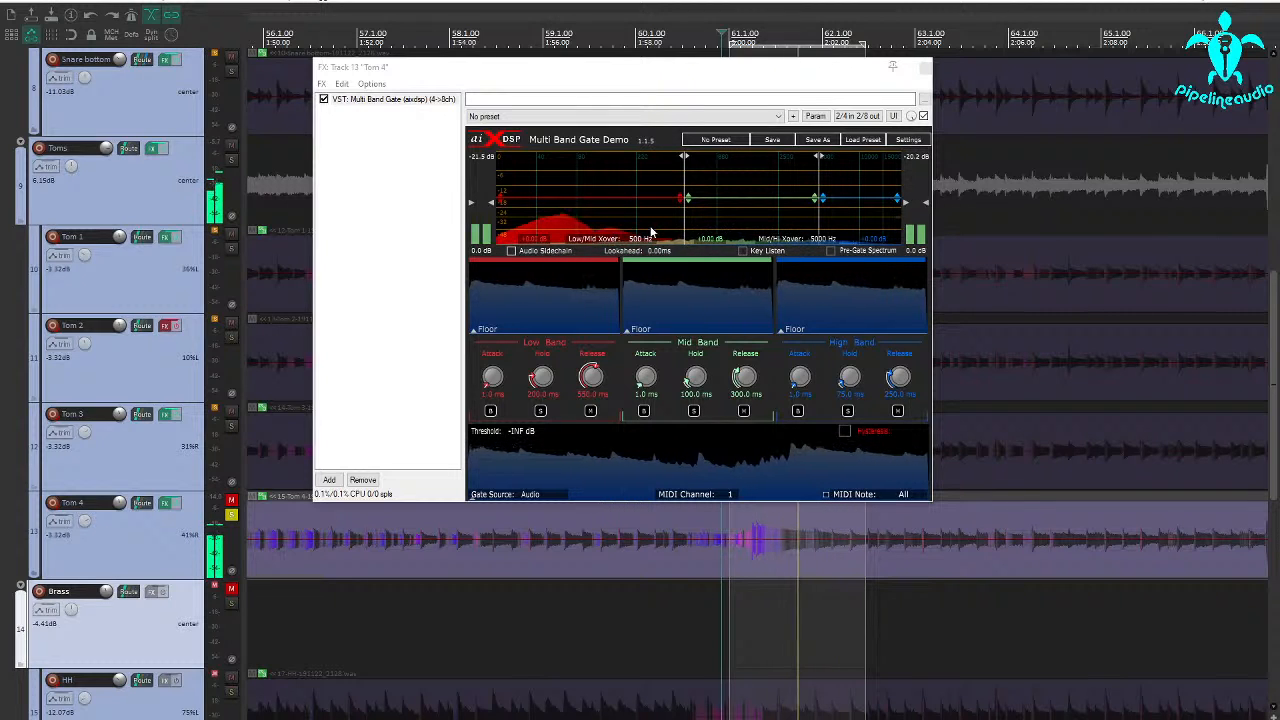
left_click(745, 251)
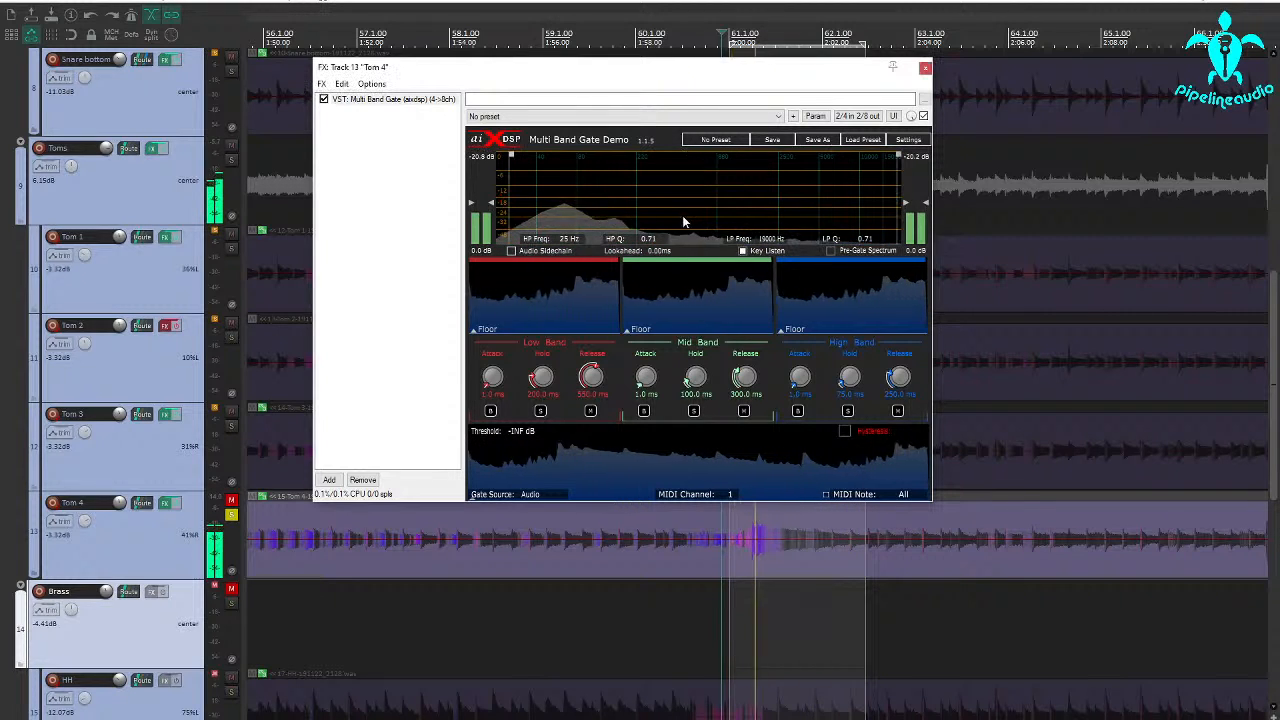
left_click_drag(510, 202, 553, 198)
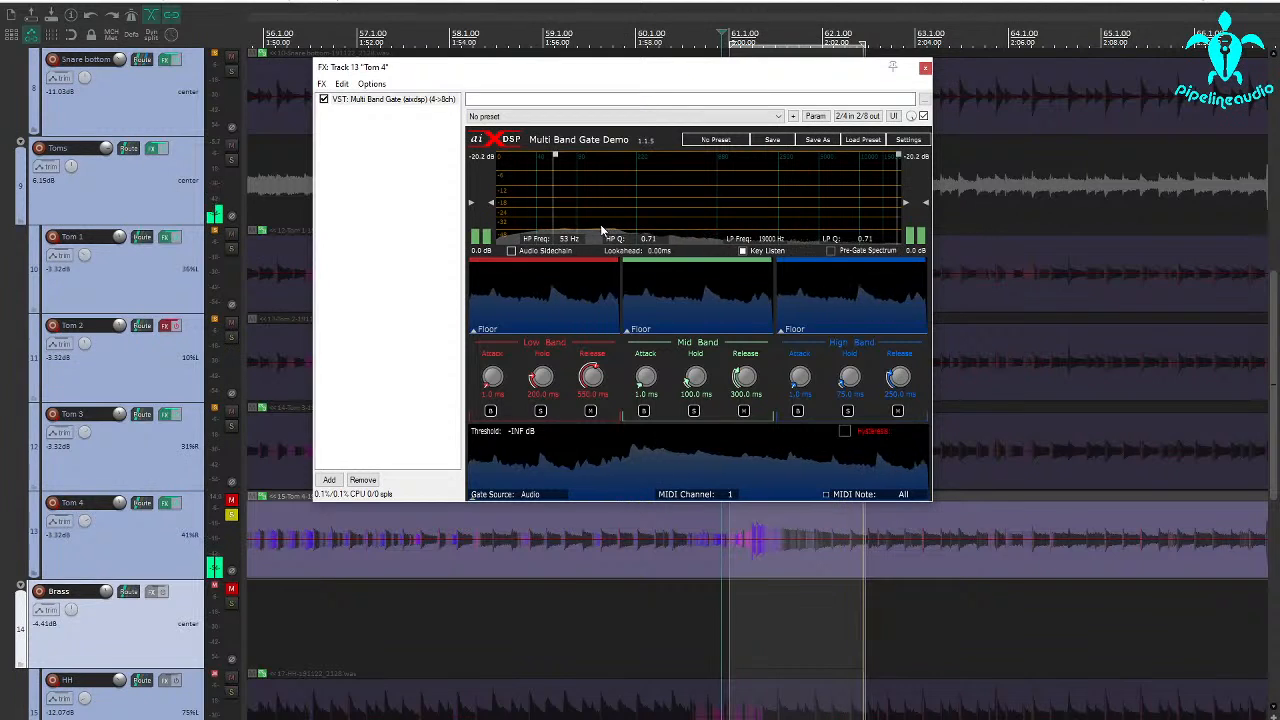
left_click_drag(898, 226, 586, 224)
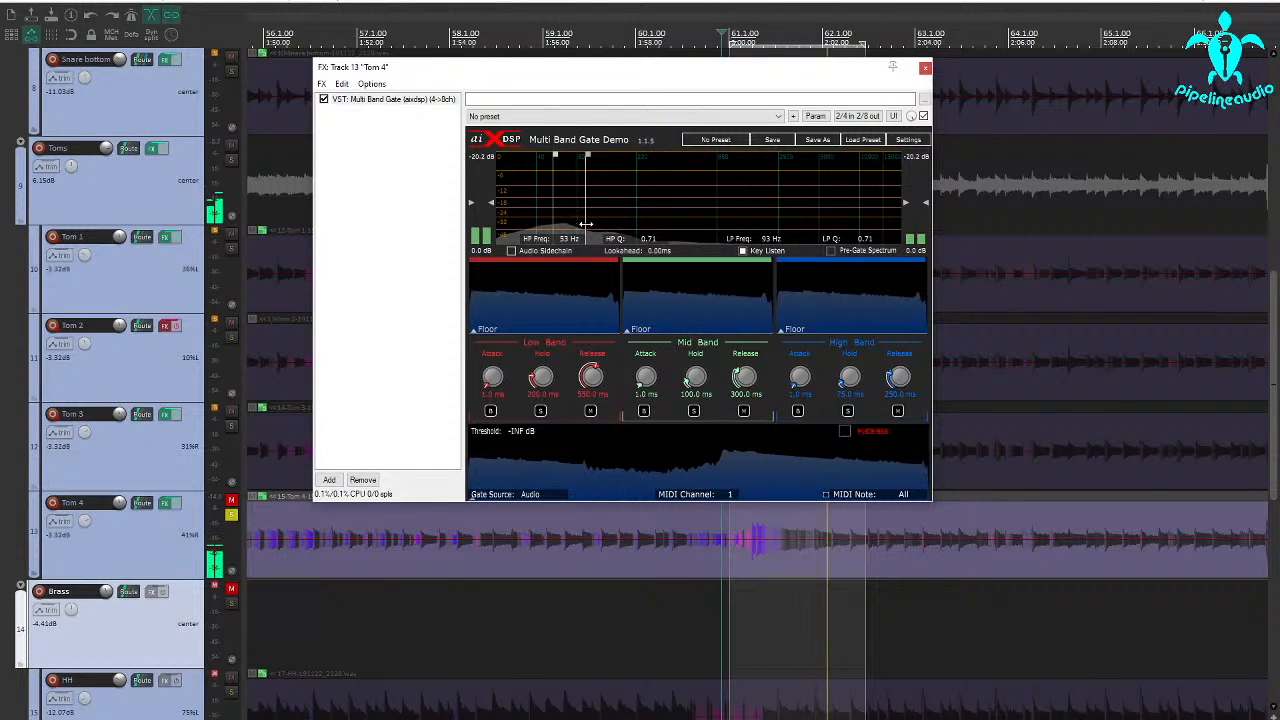
left_click_drag(586, 224, 584, 224)
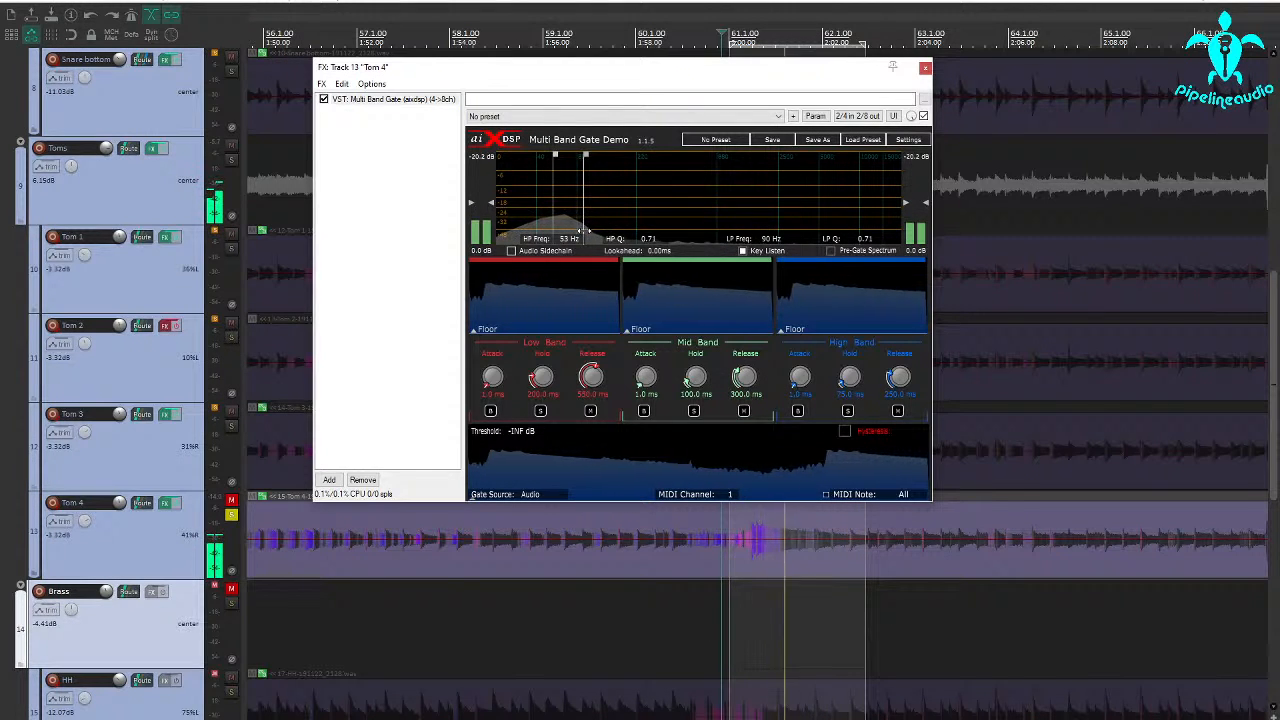
left_click_drag(549, 218, 537, 226)
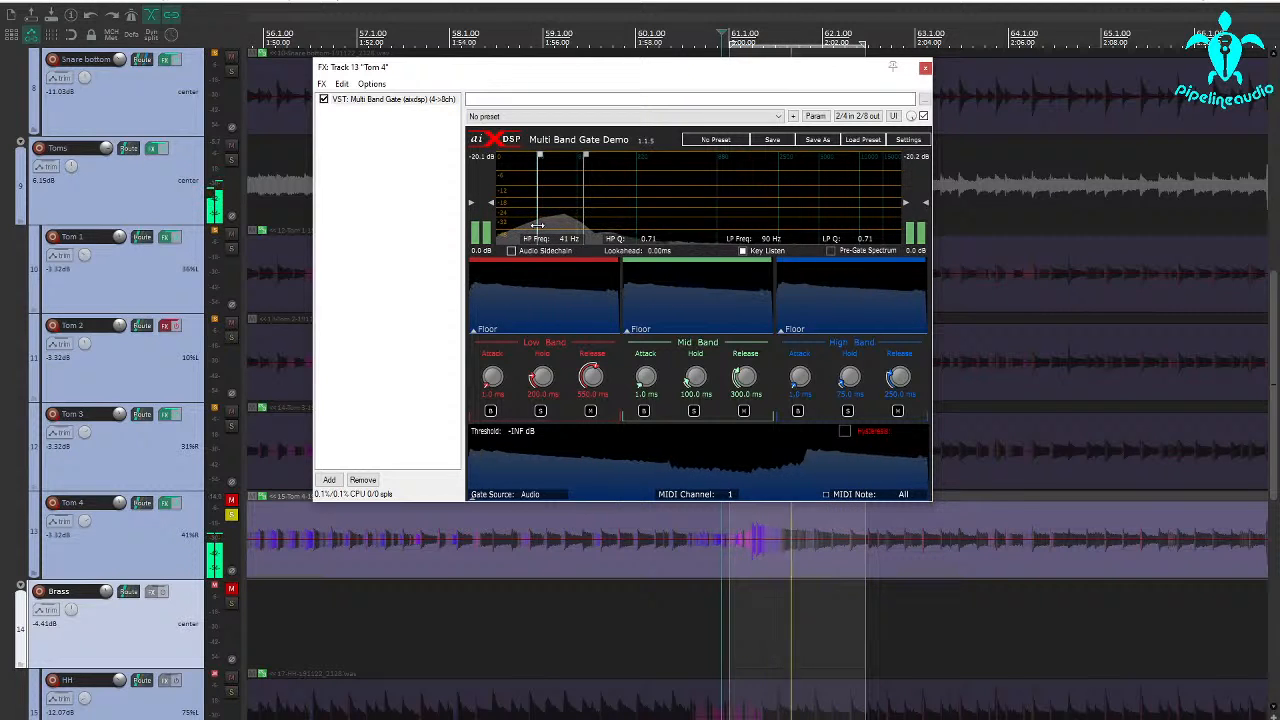
Compare the key signal with the low-pass opened to 6934 Hz, set it to 95 Hz and turn off key listen.
left_click(744, 252)
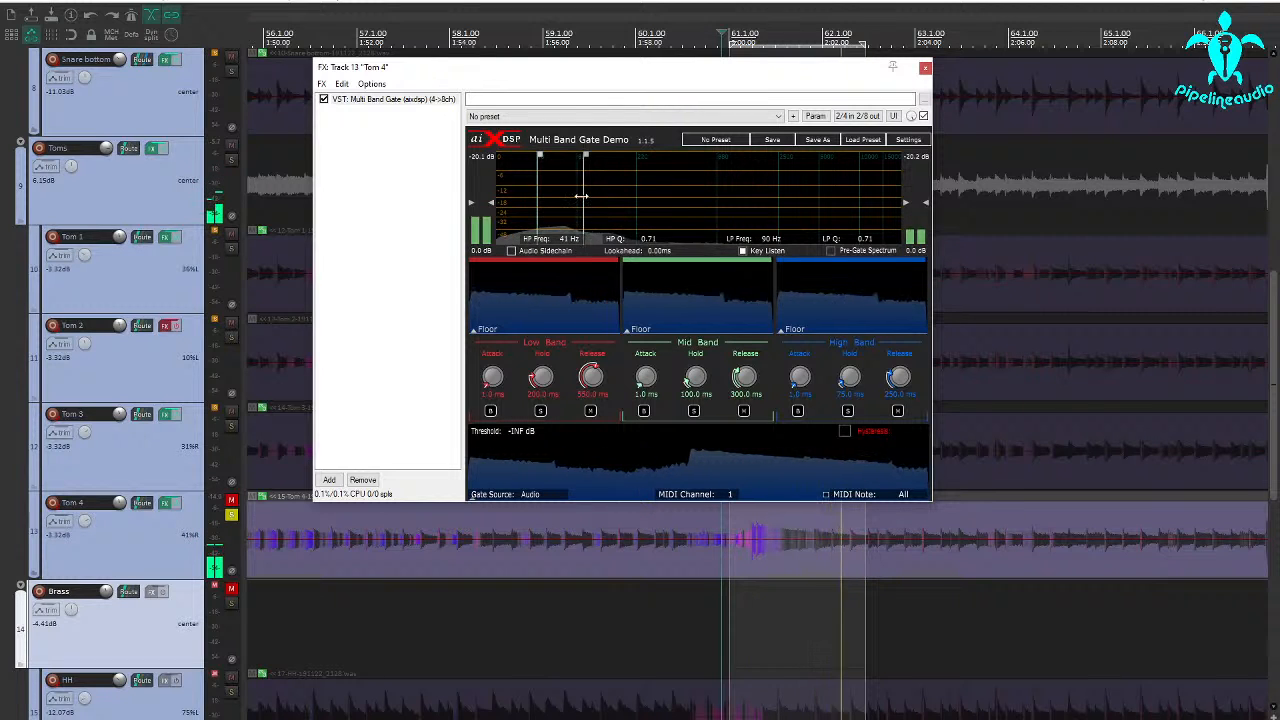
left_click_drag(581, 196, 836, 228)
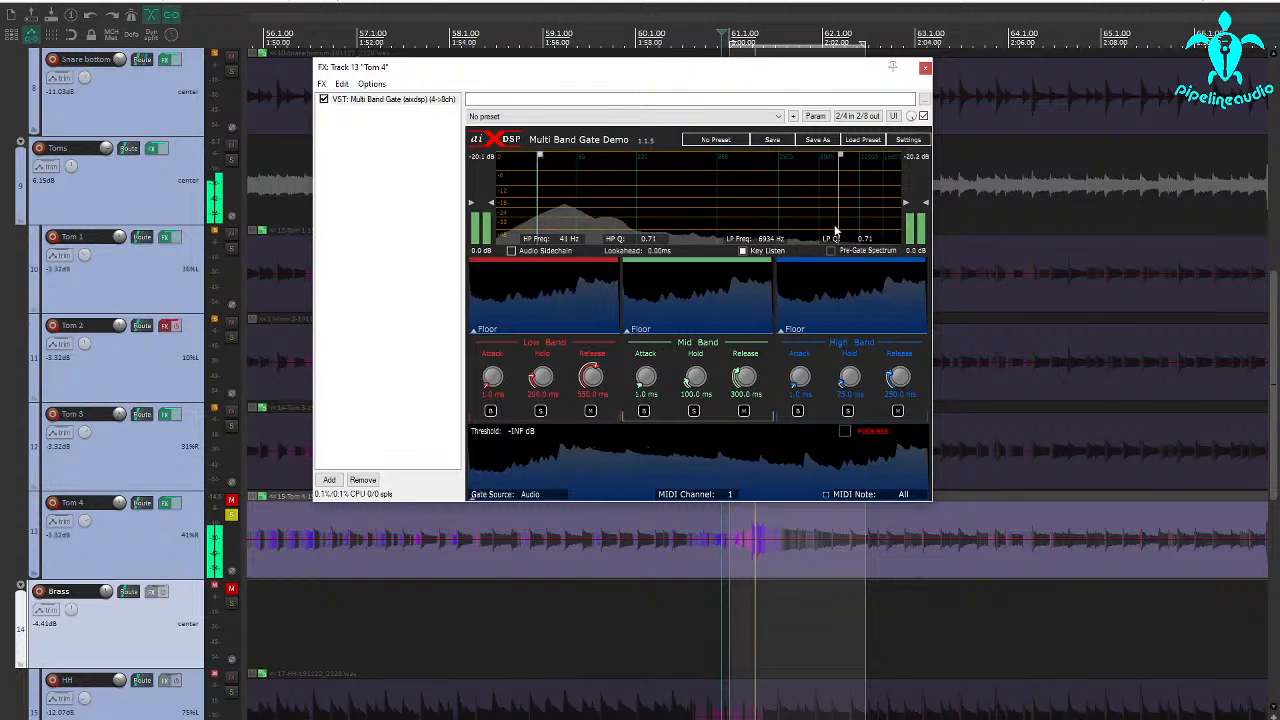
left_click_drag(836, 230, 585, 215)
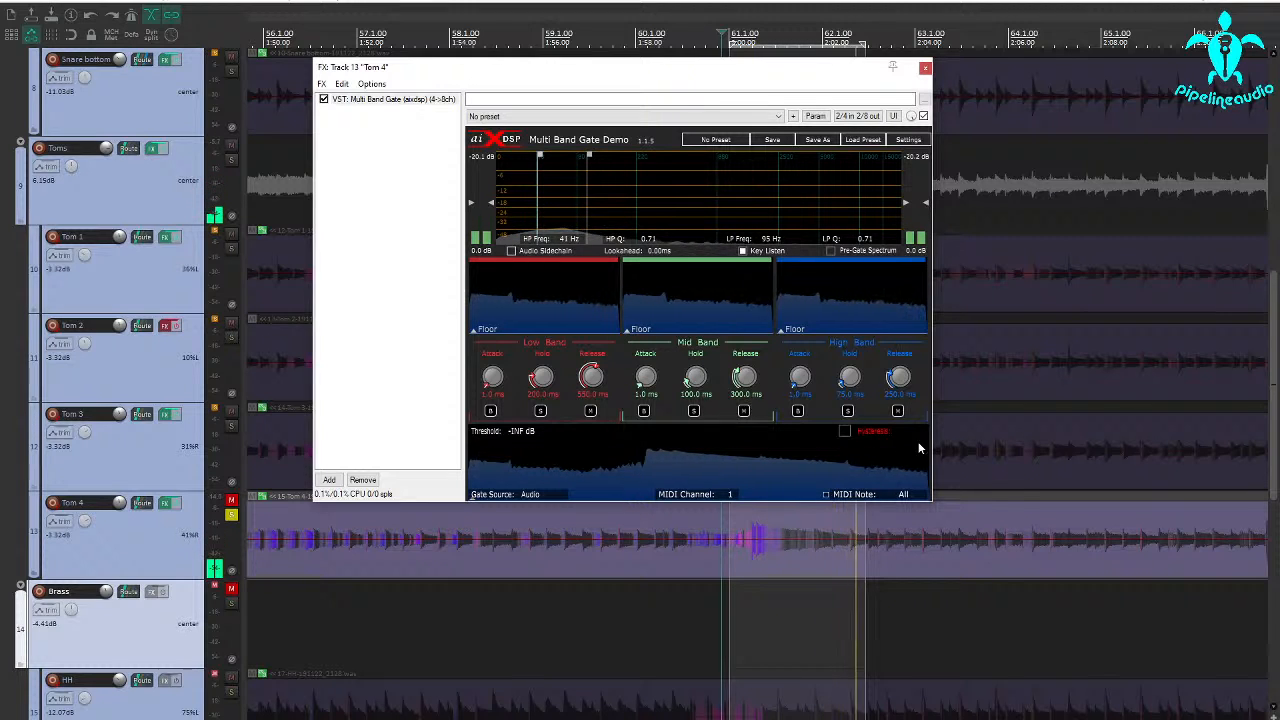
left_click(742, 251)
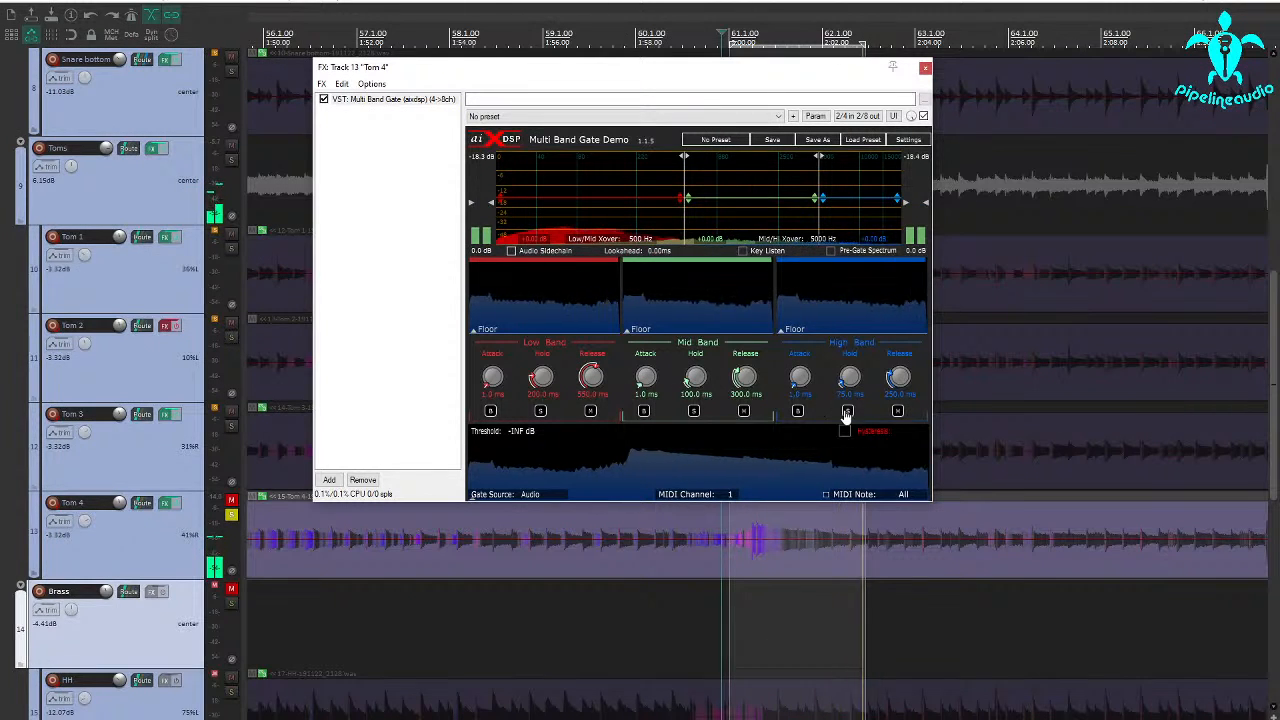
Solo the high band, set the mid/high crossover to 1045 Hz and bring the gate threshold to -29.0 dB.
left_click(847, 411)
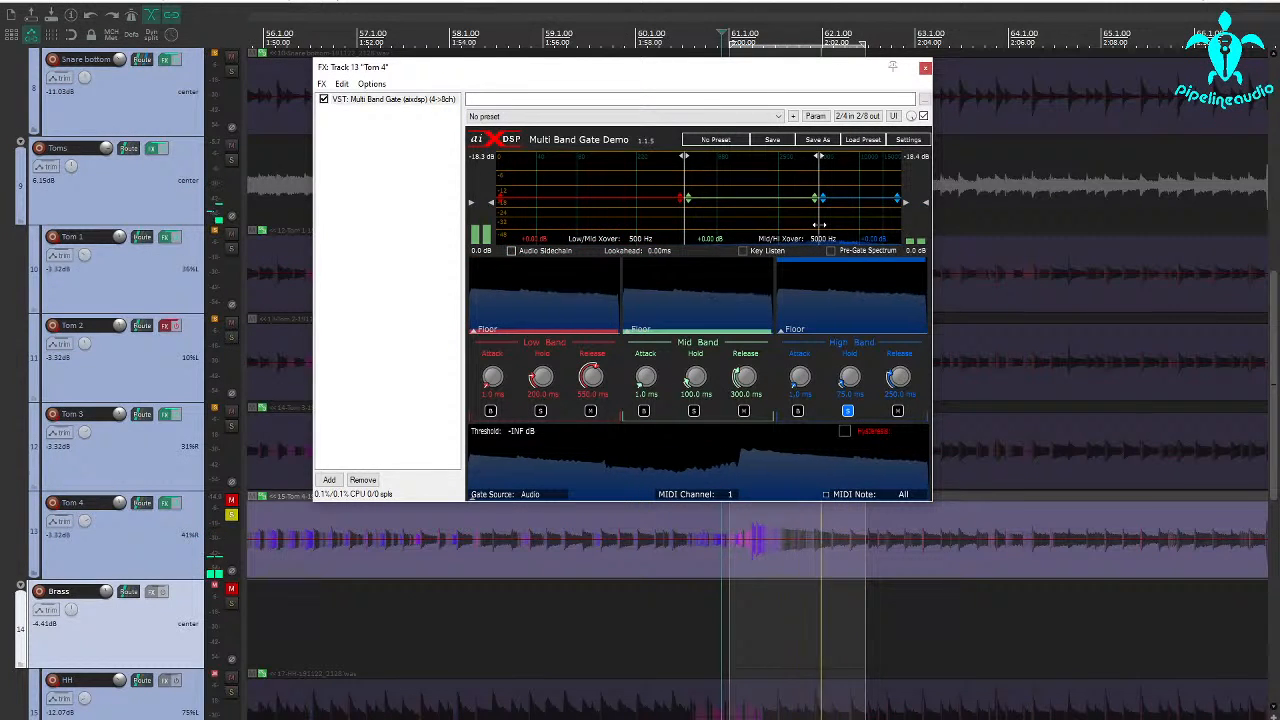
left_click_drag(818, 225, 726, 223)
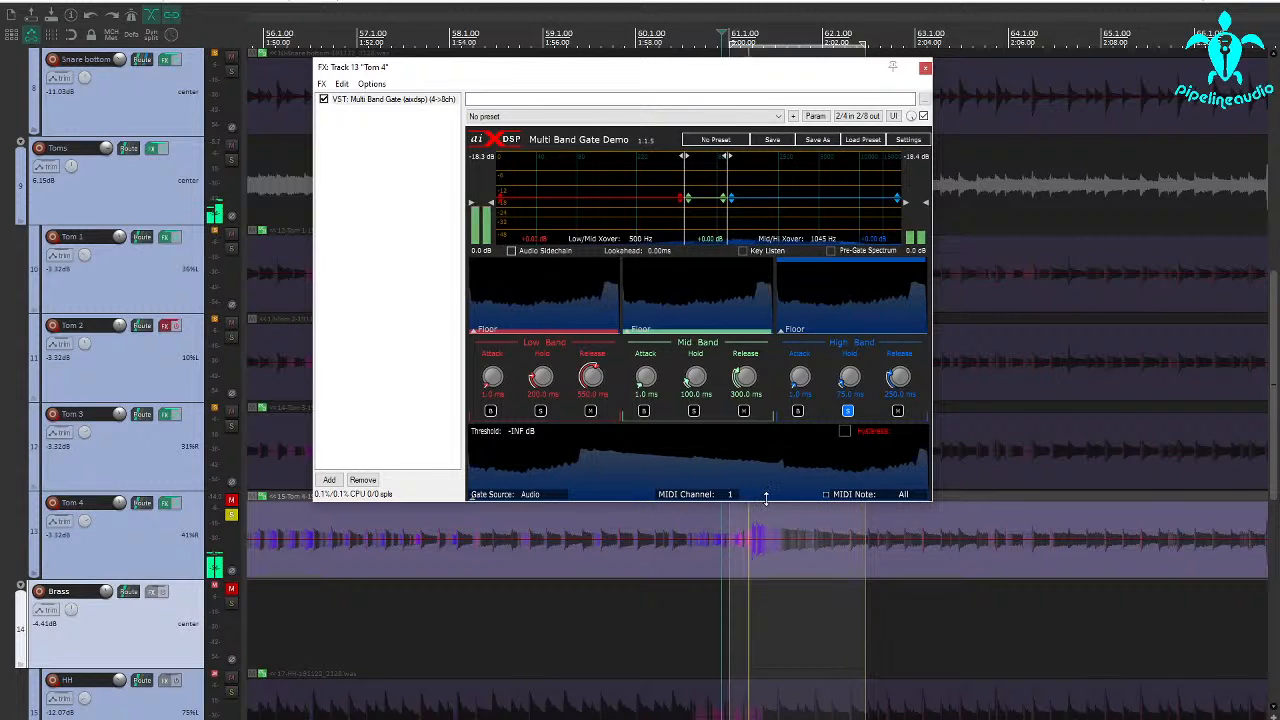
left_click_drag(765, 497, 765, 452)
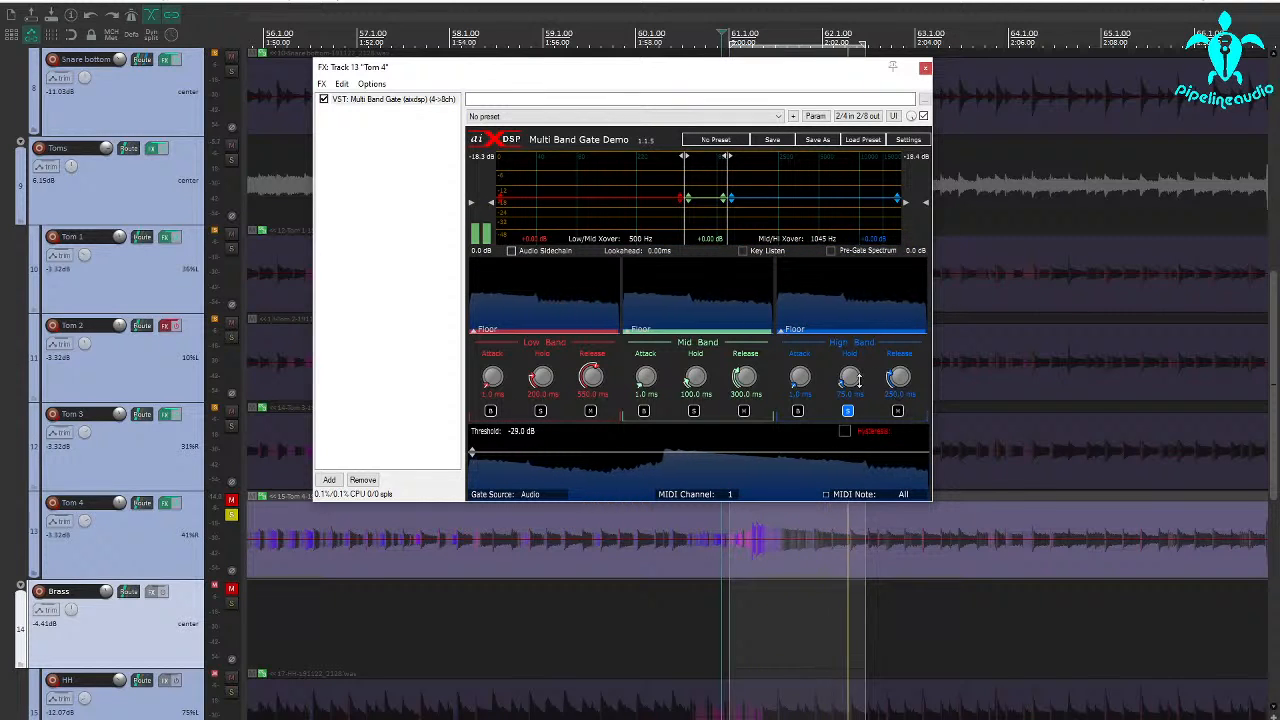
Set the high band's hold to 0.0 ms and release to 106 ms, and adjust the gate threshold to -26.9 dB.
left_click_drag(851, 380, 844, 464)
left_click_drag(903, 403, 888, 401)
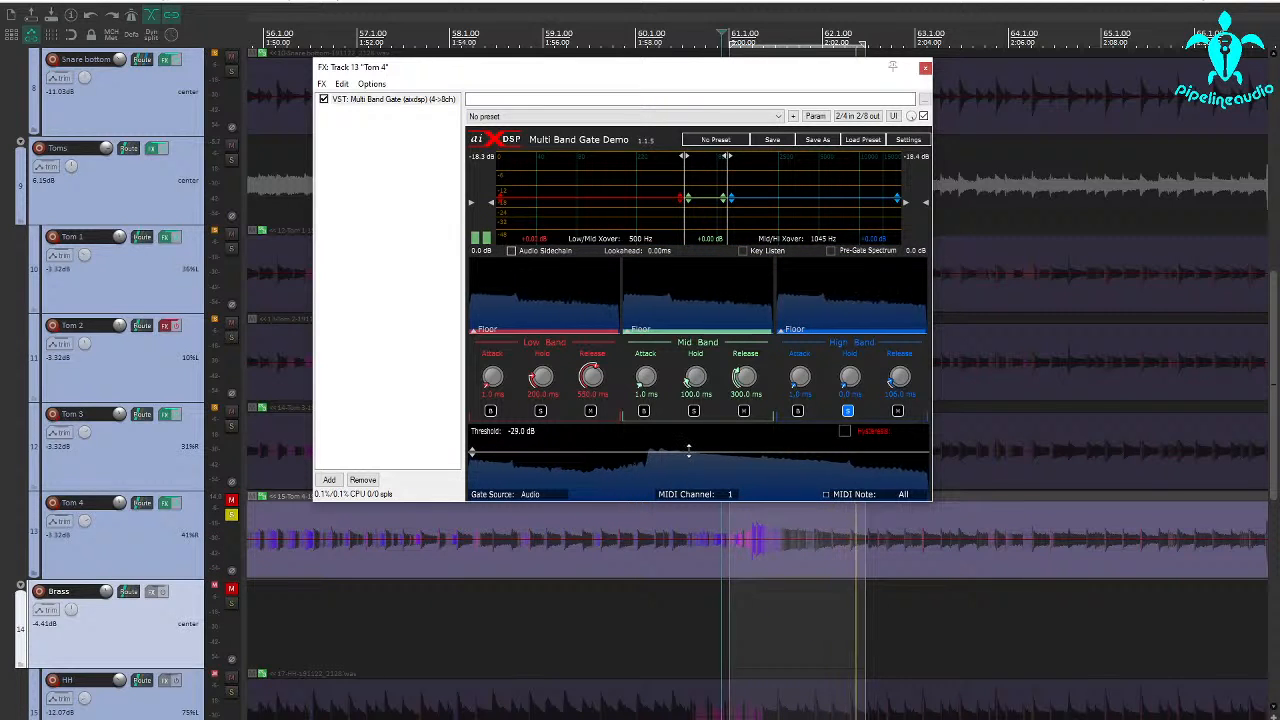
left_click_drag(690, 451, 691, 449)
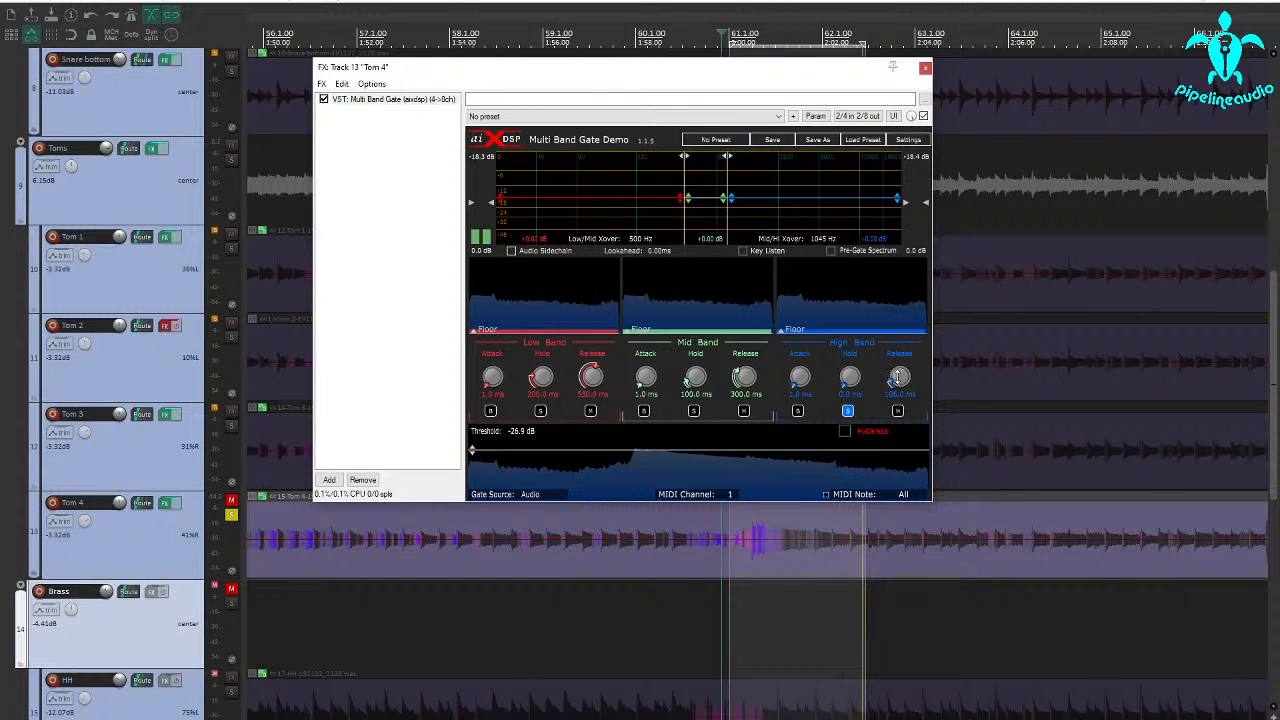
Set the high band's attack to 0.0 ms and release to 266 ms, and raise its gain.
left_click_drag(848, 366, 848, 363)
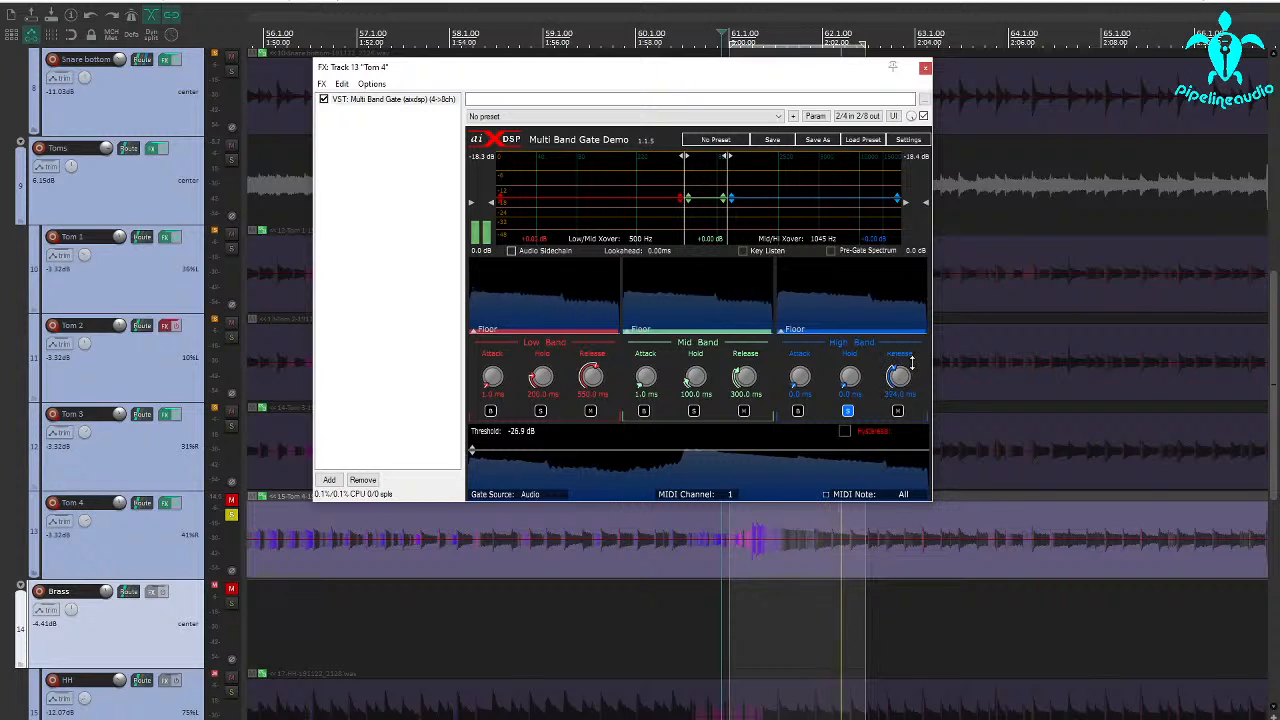
left_click_drag(912, 366, 901, 372)
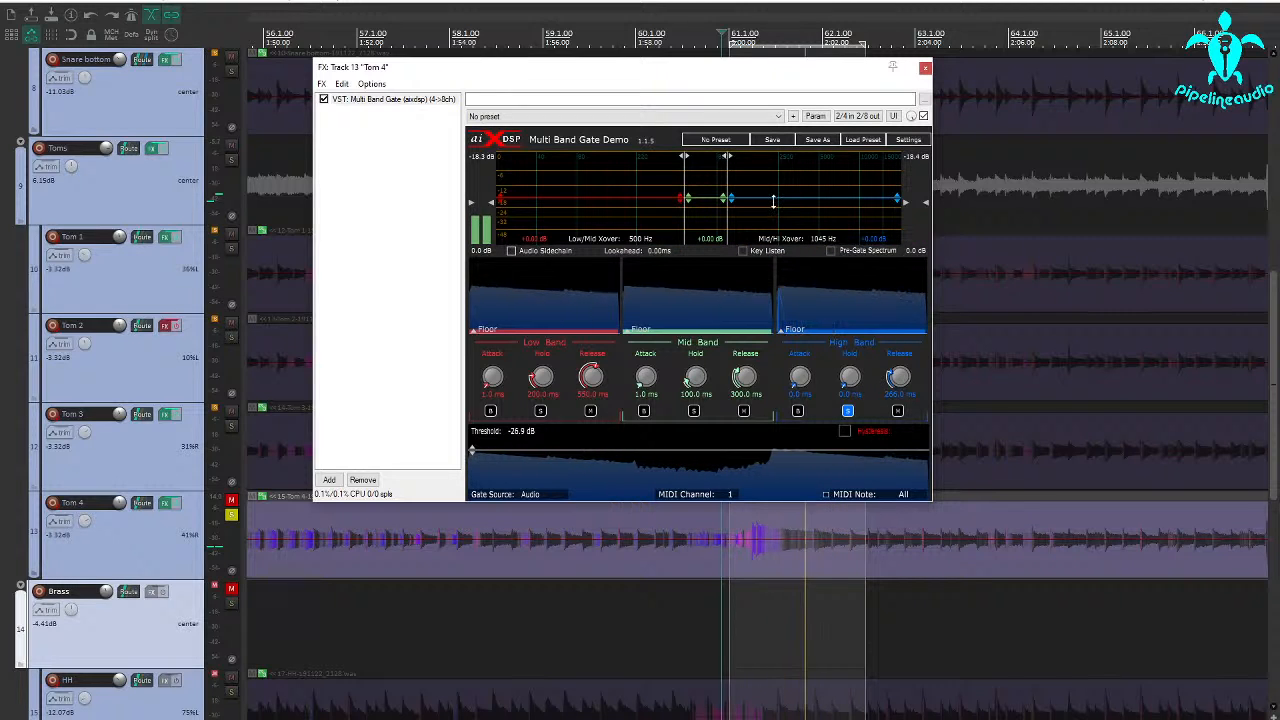
left_click_drag(769, 189, 769, 182)
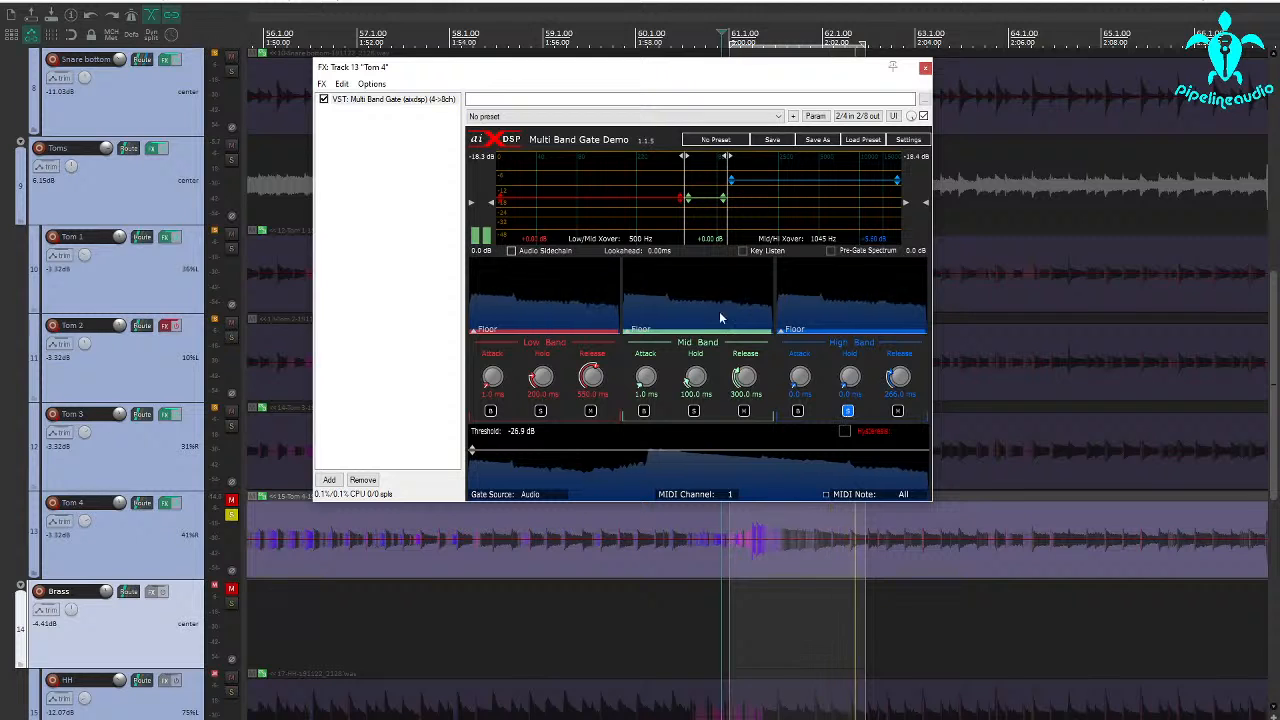
Lower the low/mid crossover to 136 Hz and unsolo the high band.
left_click_drag(686, 229, 661, 229)
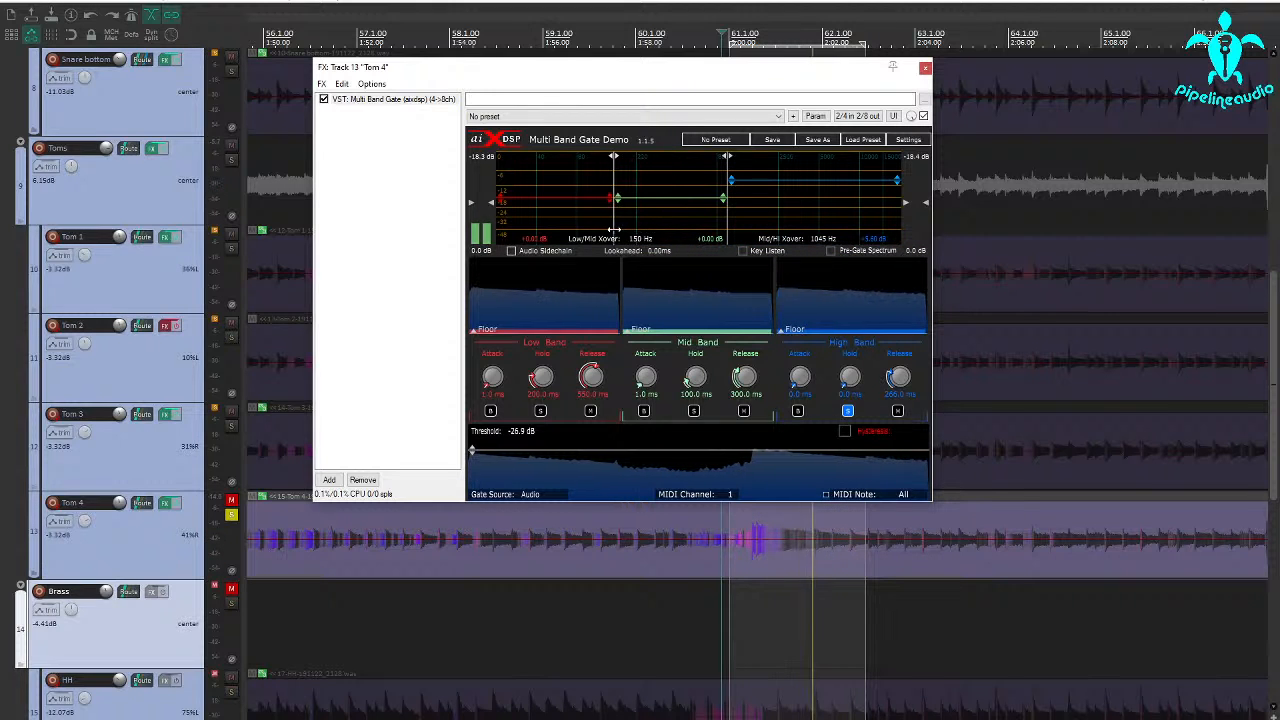
left_click(849, 412)
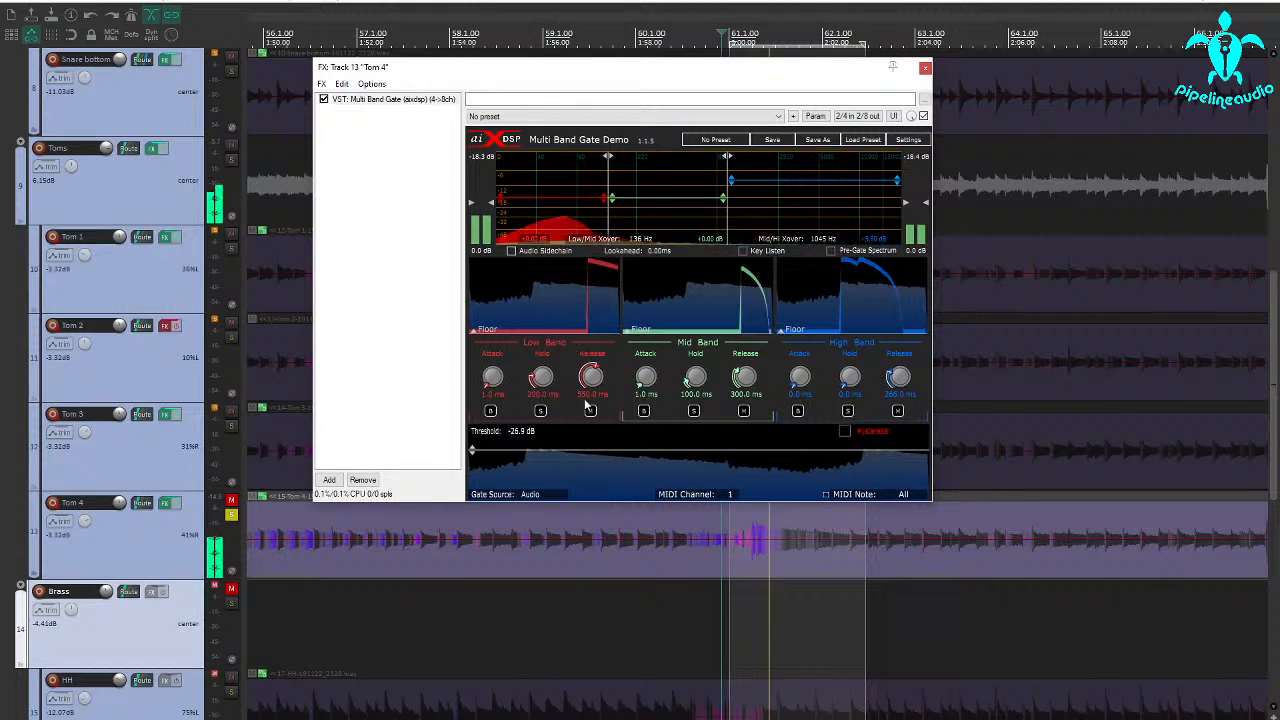
Solo the low band, lower the low/mid crossover to 113 Hz, and set the low band's hold to 396 ms.
left_click(544, 413)
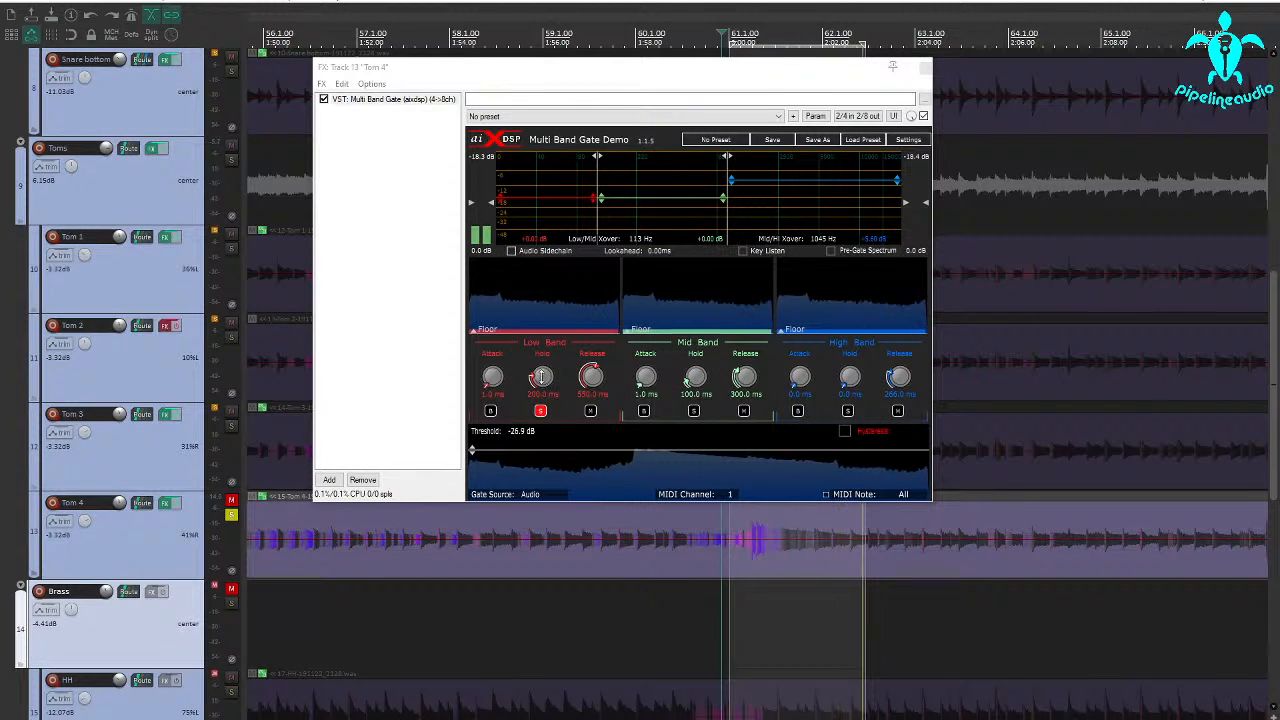
left_click_drag(540, 377, 541, 366)
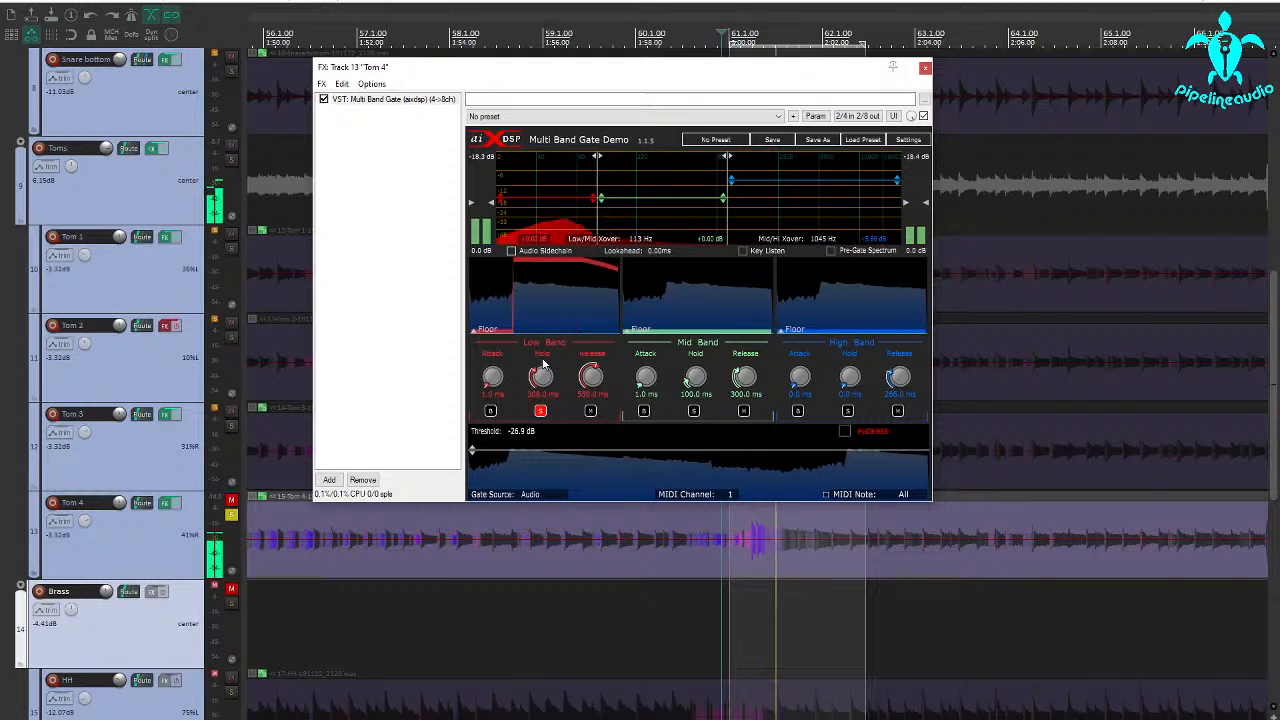
left_click_drag(542, 376, 542, 366)
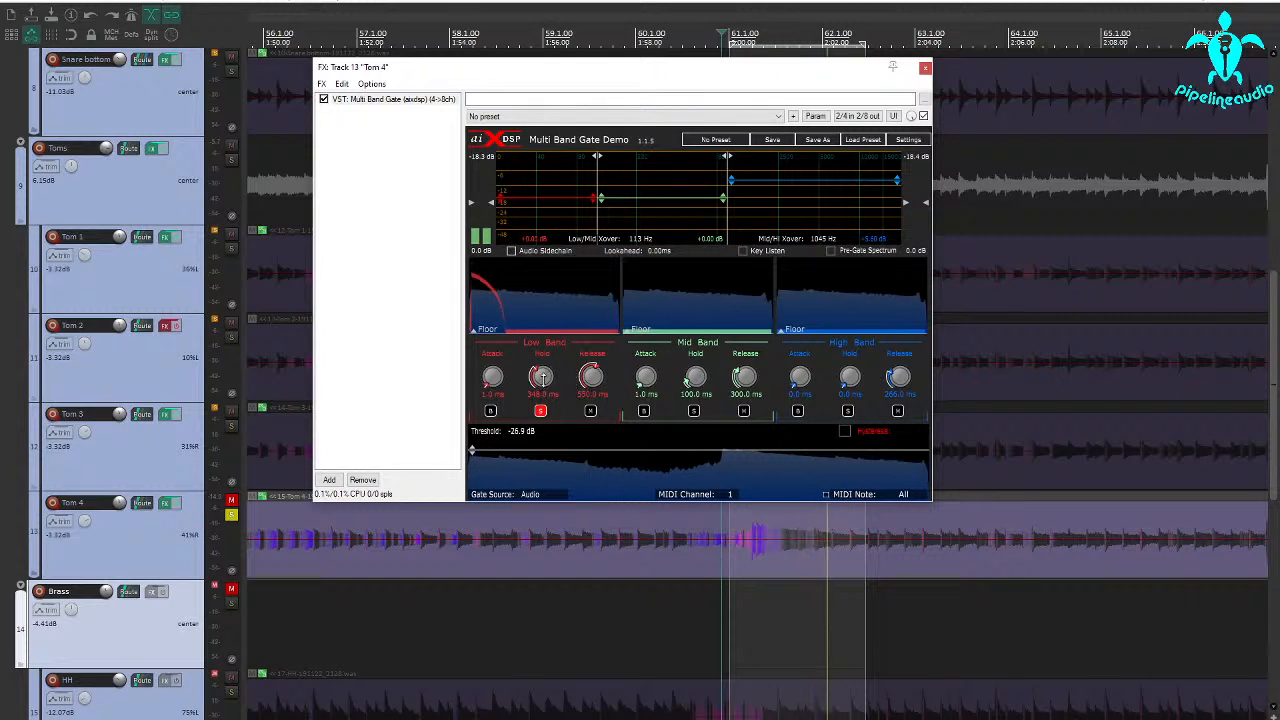
left_click_drag(546, 374, 544, 371)
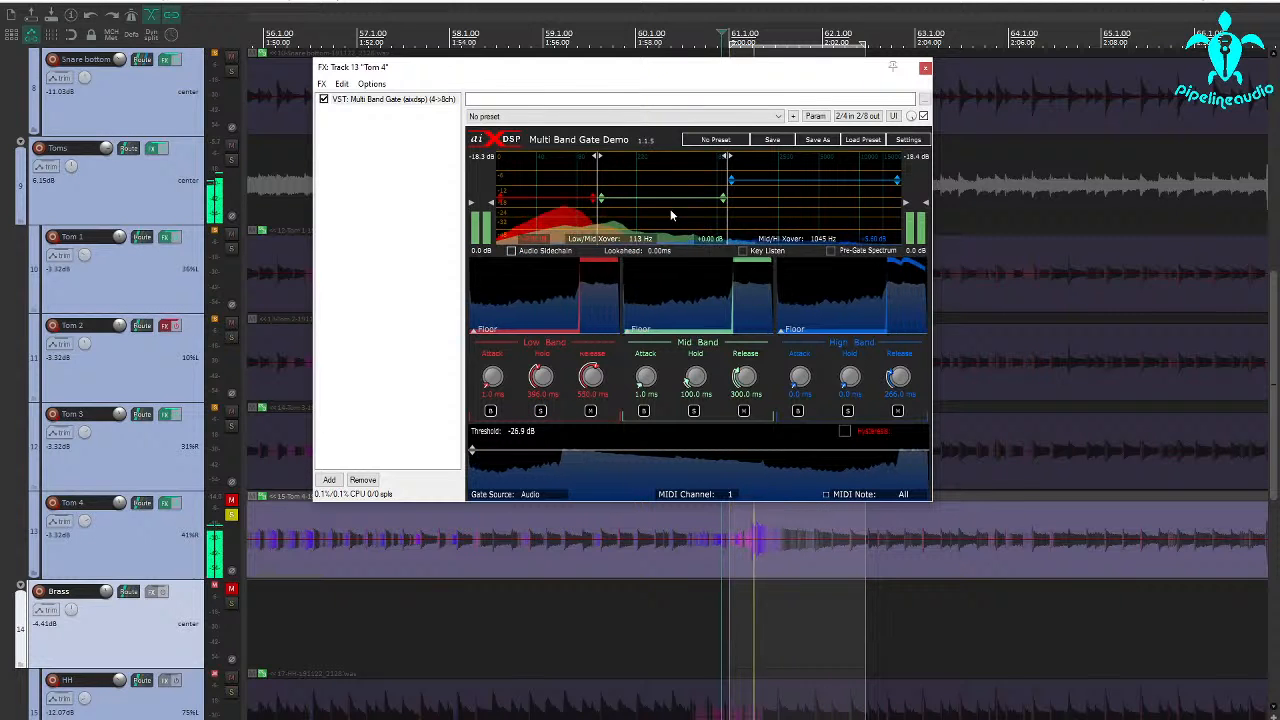
Lower the mid band's gain to -13.60 dB, mute that band, and set the high band's release to 158 ms.
left_click_drag(661, 201, 661, 218)
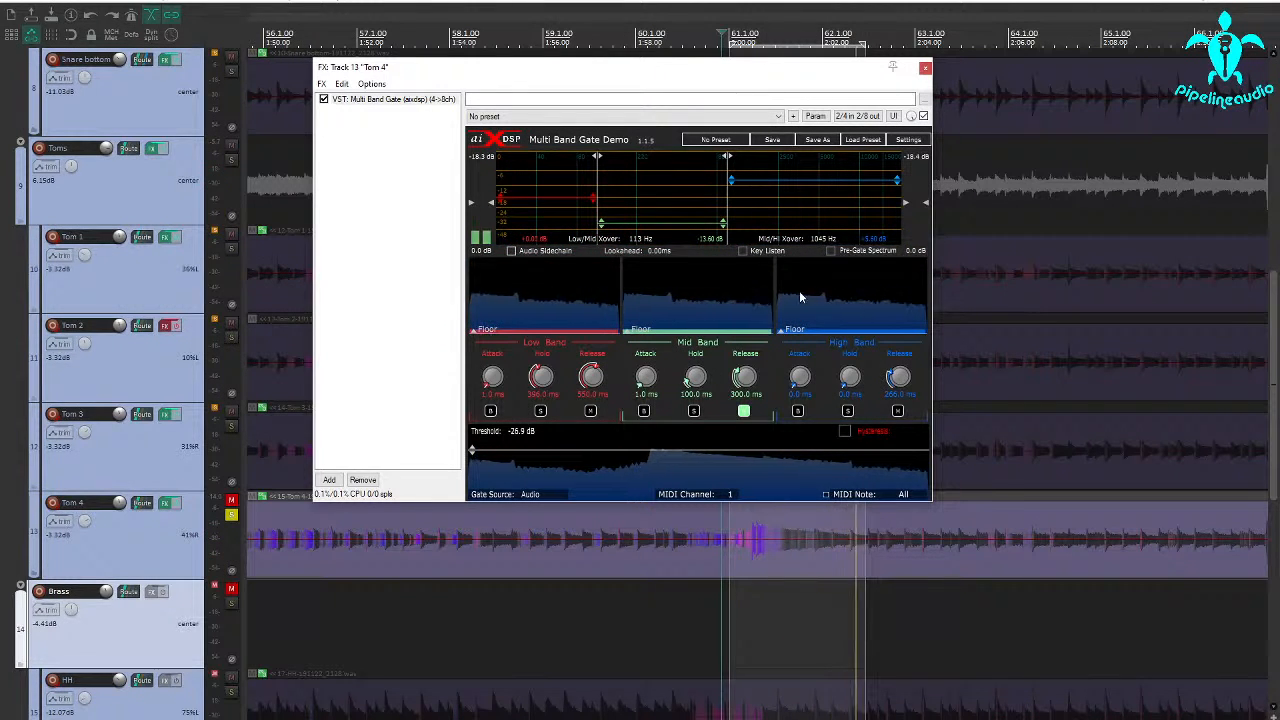
left_click_drag(898, 378, 900, 382)
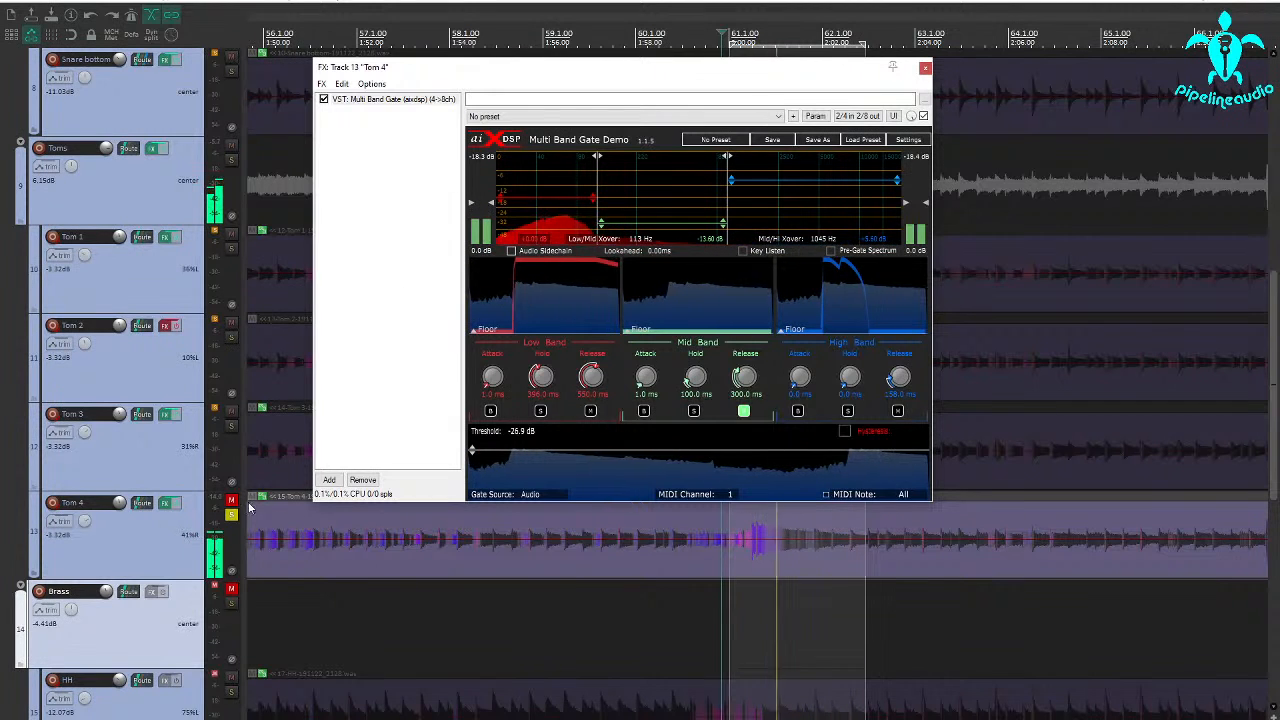
left_click(925, 68)
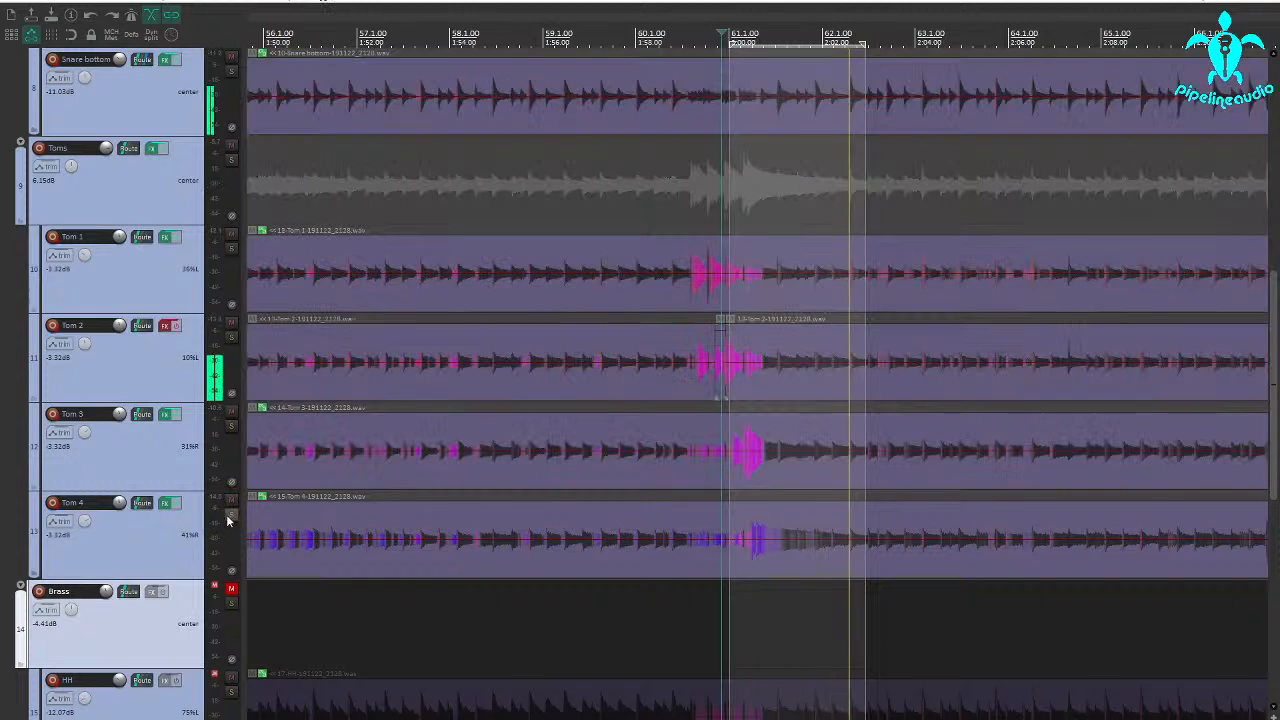
Unsolo Tom 4 and set a longer playback loop from about 1:54.6 to 2:05.2.
left_click(231, 514)
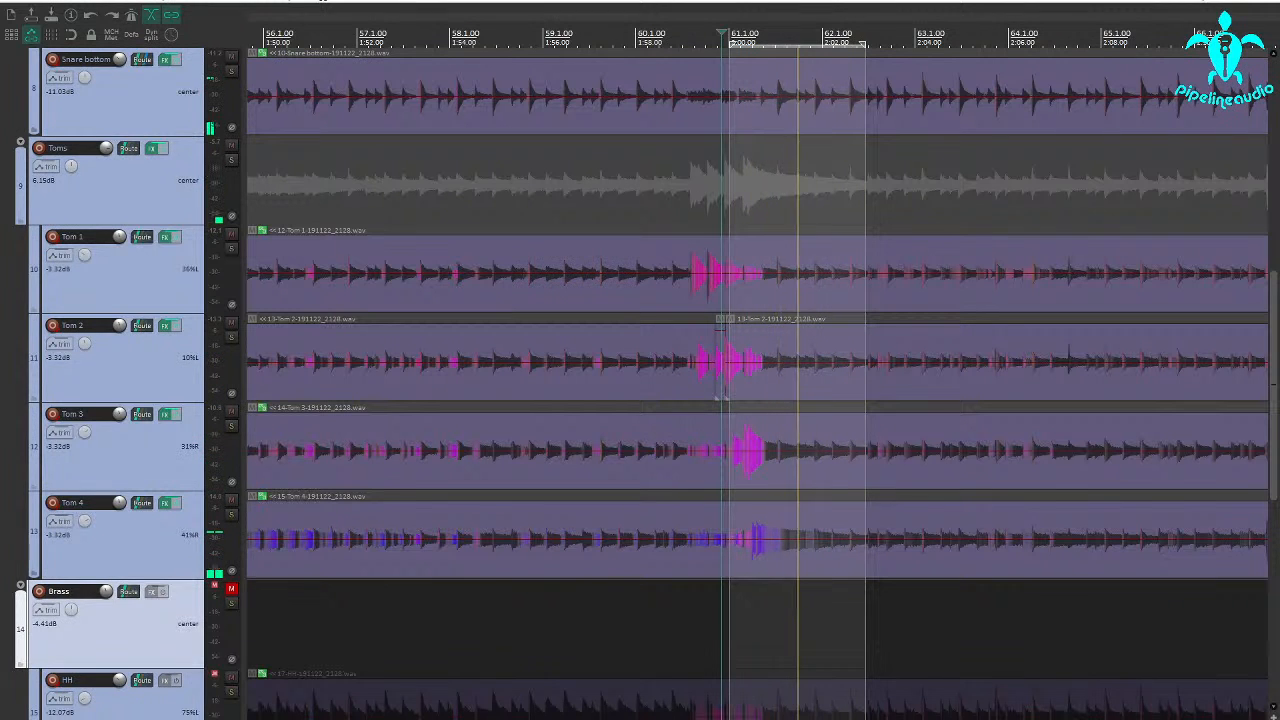
left_click_drag(492, 598, 985, 602)
Audition the drum mix with the Overheads LR track muted, and unmute it for comparison.
scroll(129, 360, "up", 3)
scroll(129, 360, "up", 6)
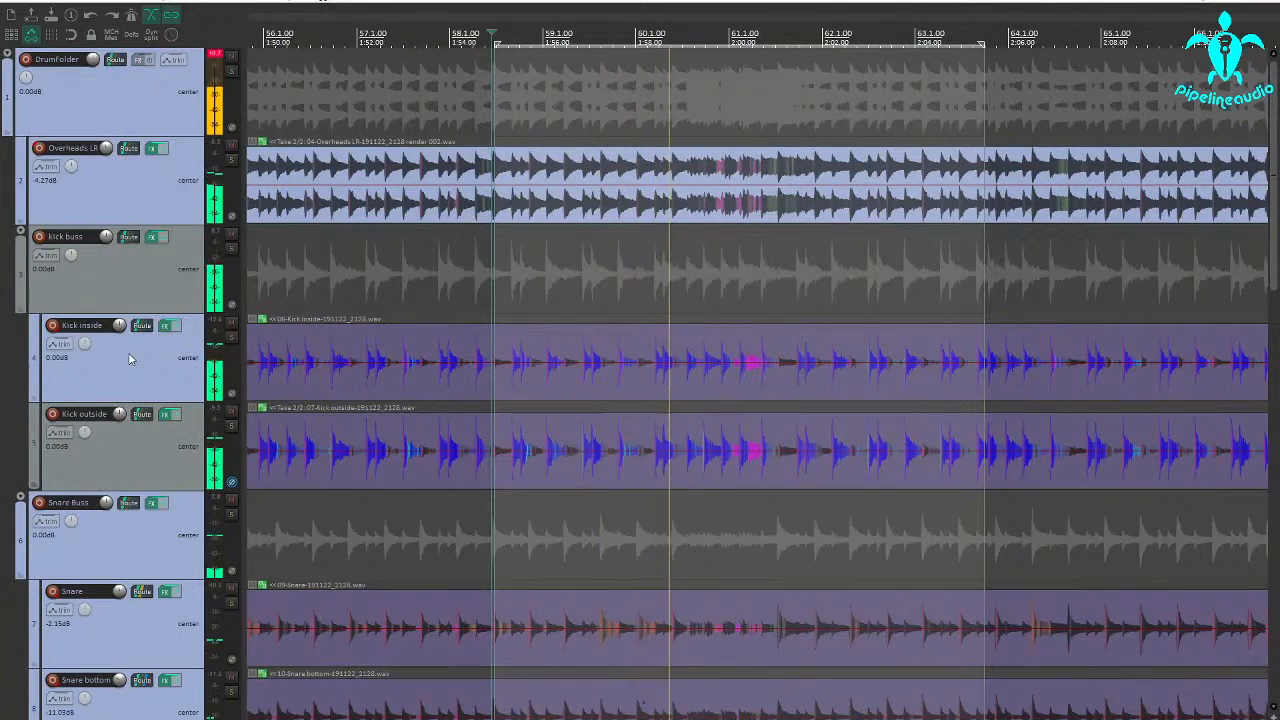
scroll(129, 360, "down", 5)
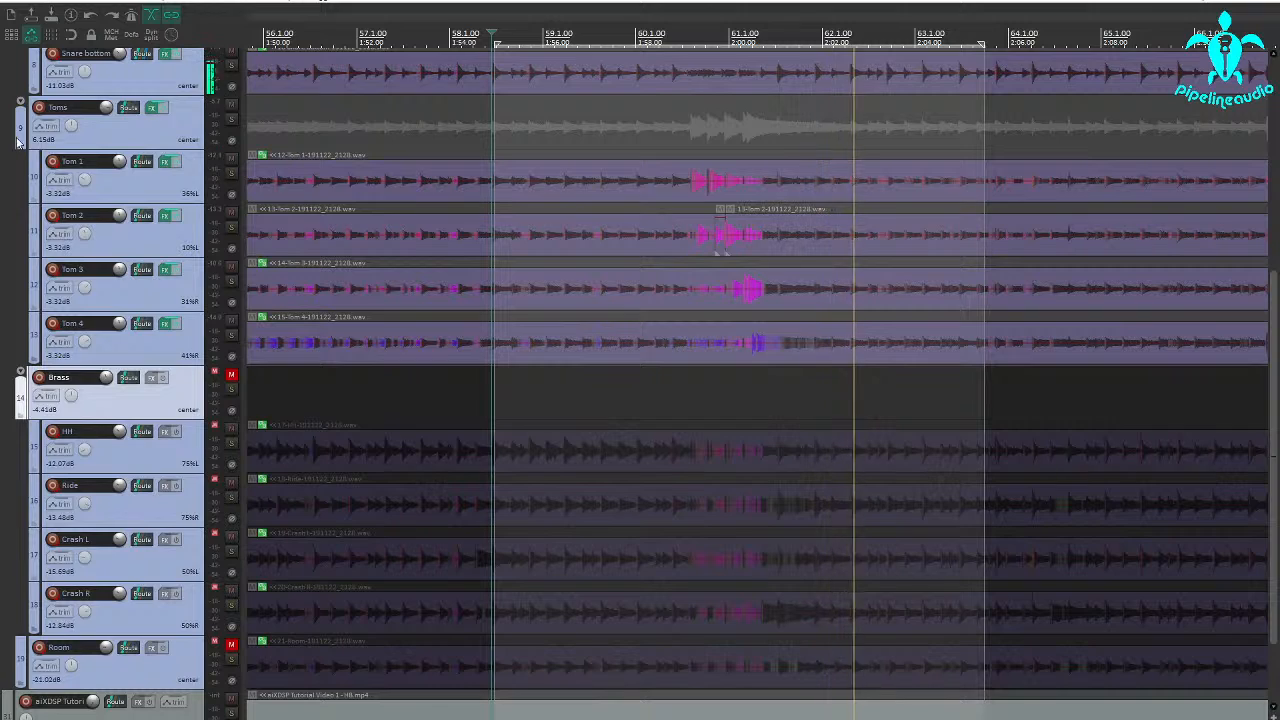
scroll(150, 173, "up", 4)
scroll(160, 150, "up", 3)
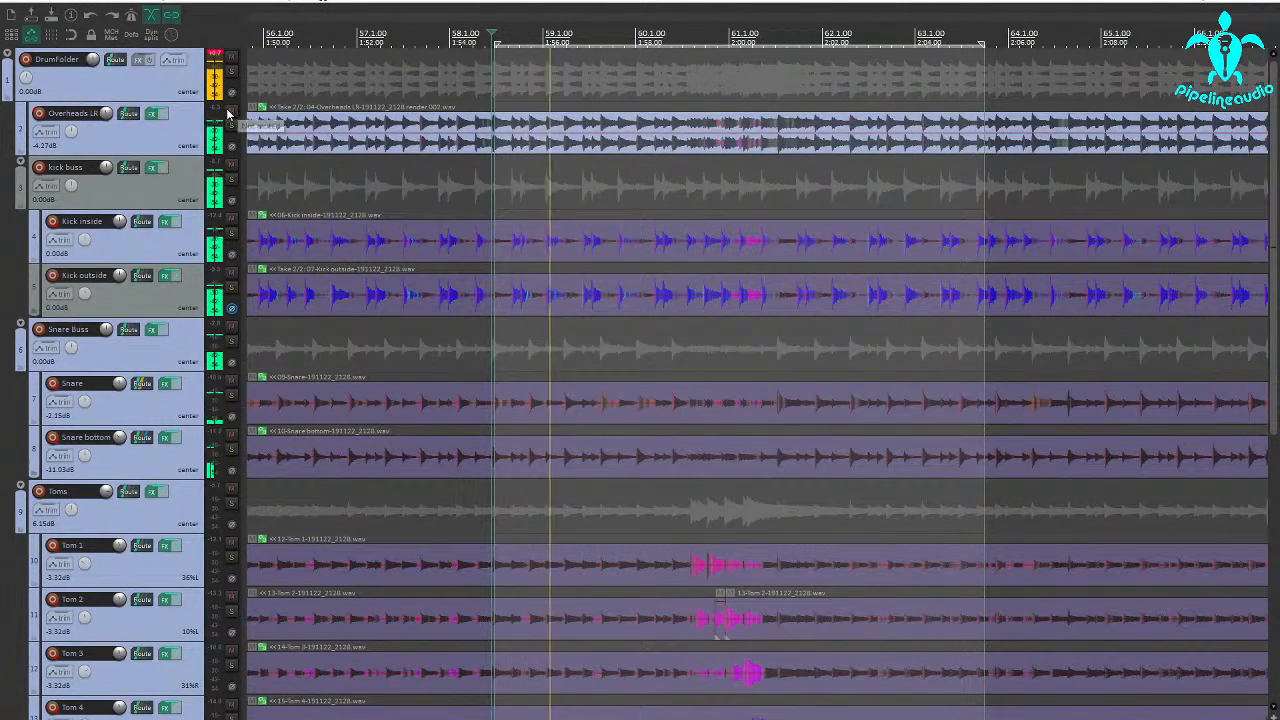
left_click(229, 111)
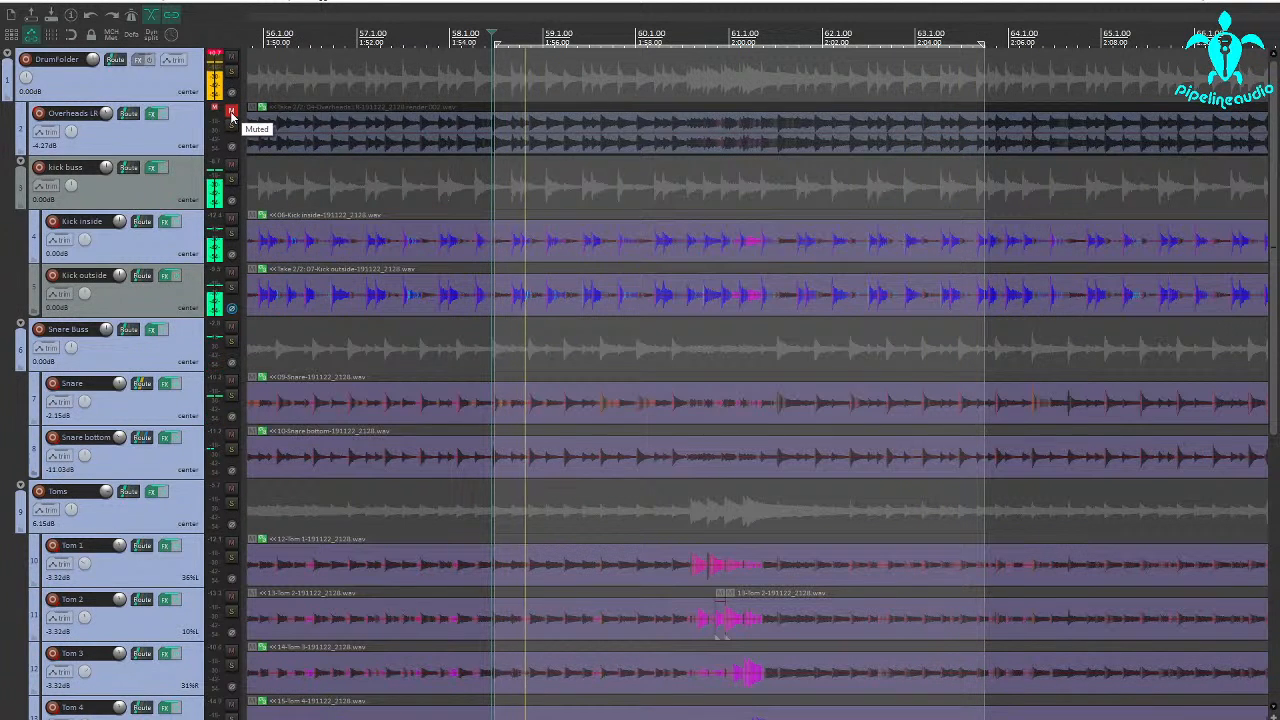
left_click(231, 112)
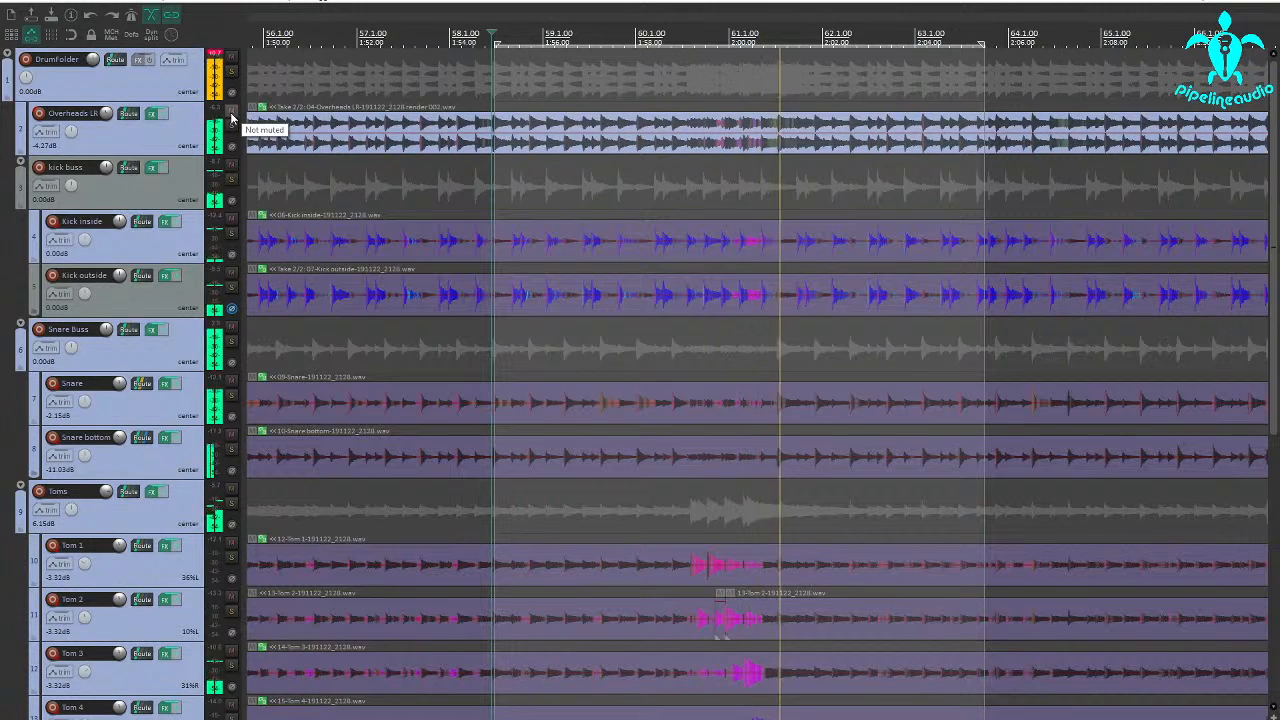
Insert a new track and move it above DrumFolder, outside the folder.
right_click(136, 92)
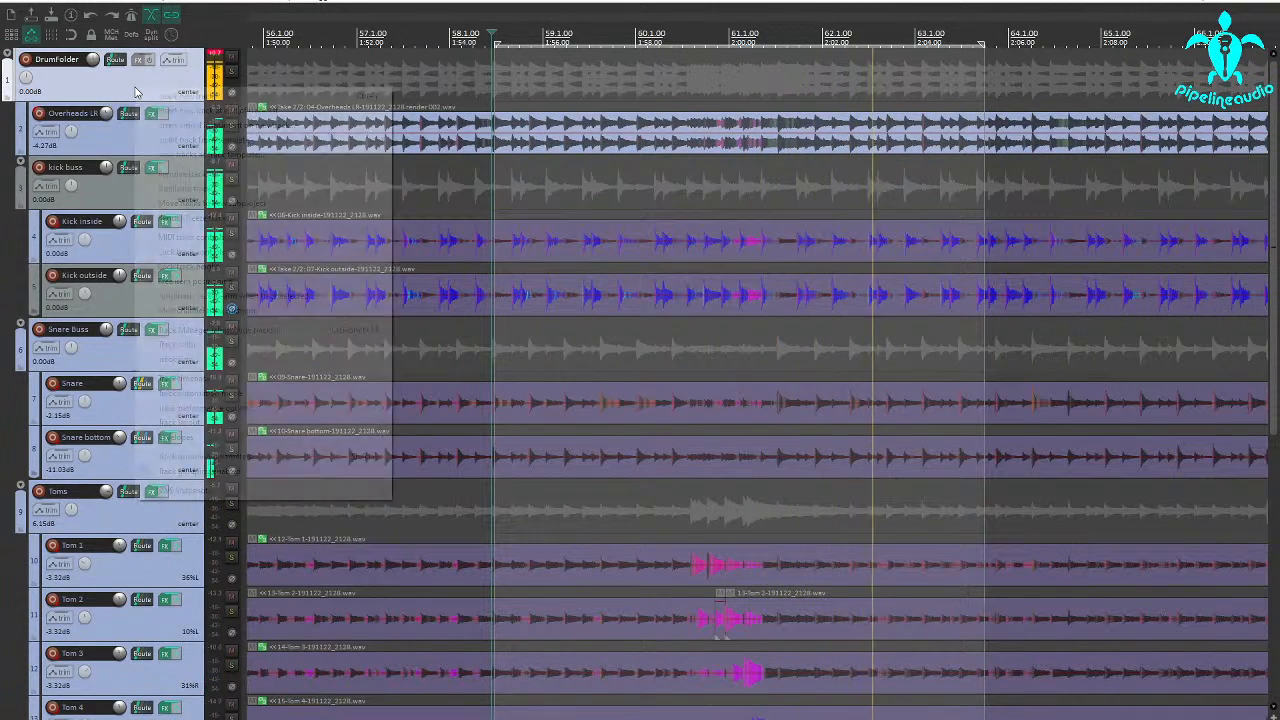
left_click(160, 96)
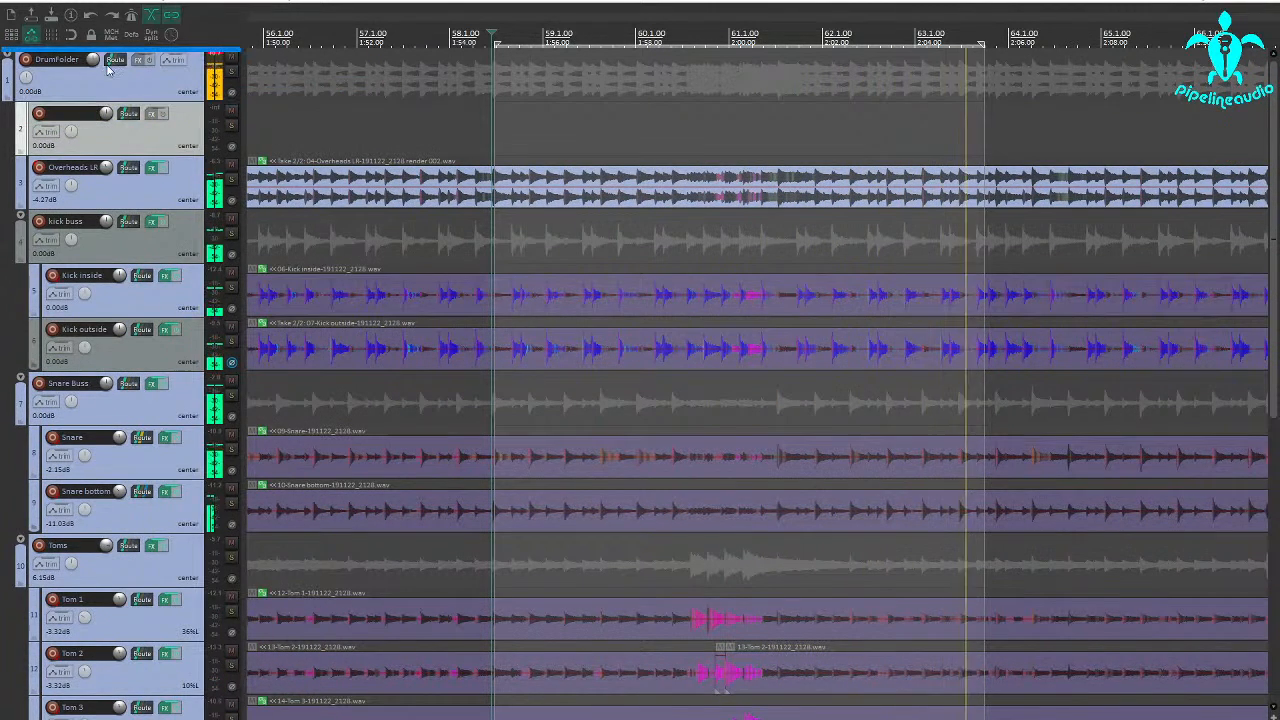
left_click_drag(108, 70, 108, 68)
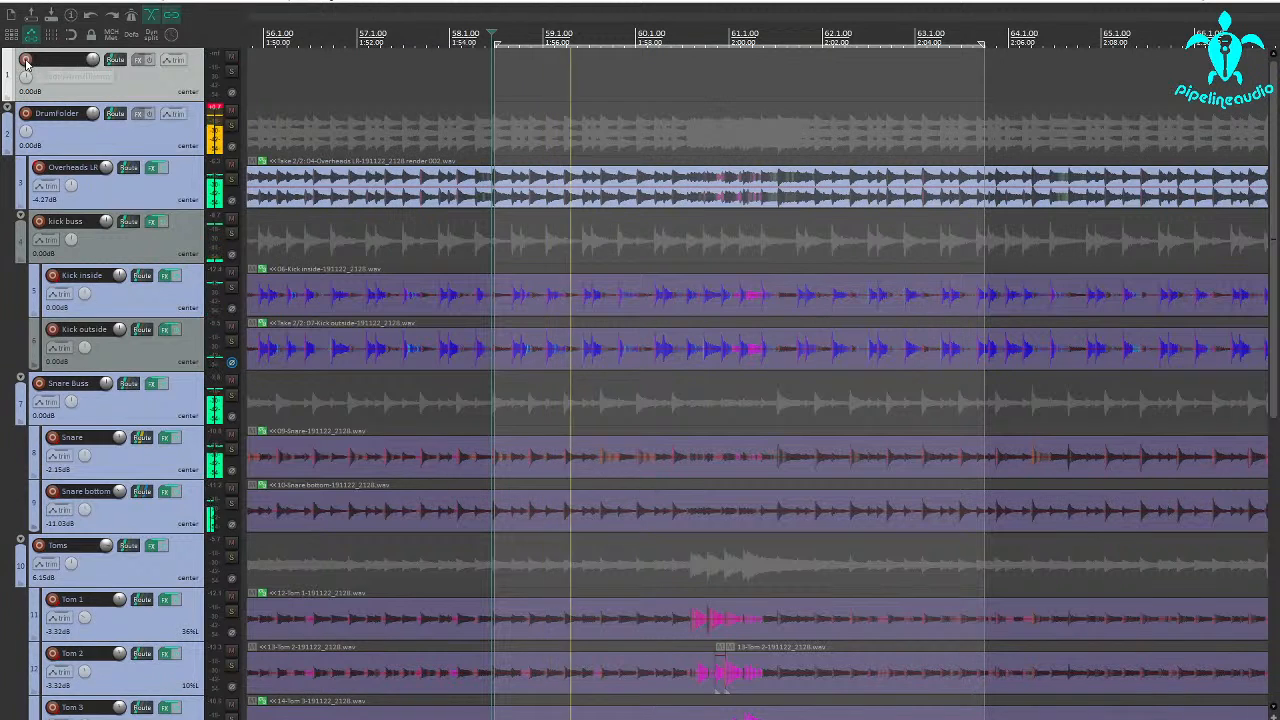
Add BIAS FX 2 to the new track and load the 5150 V30 212 L preset from the Level Matched 2x12 bank.
left_click(139, 60)
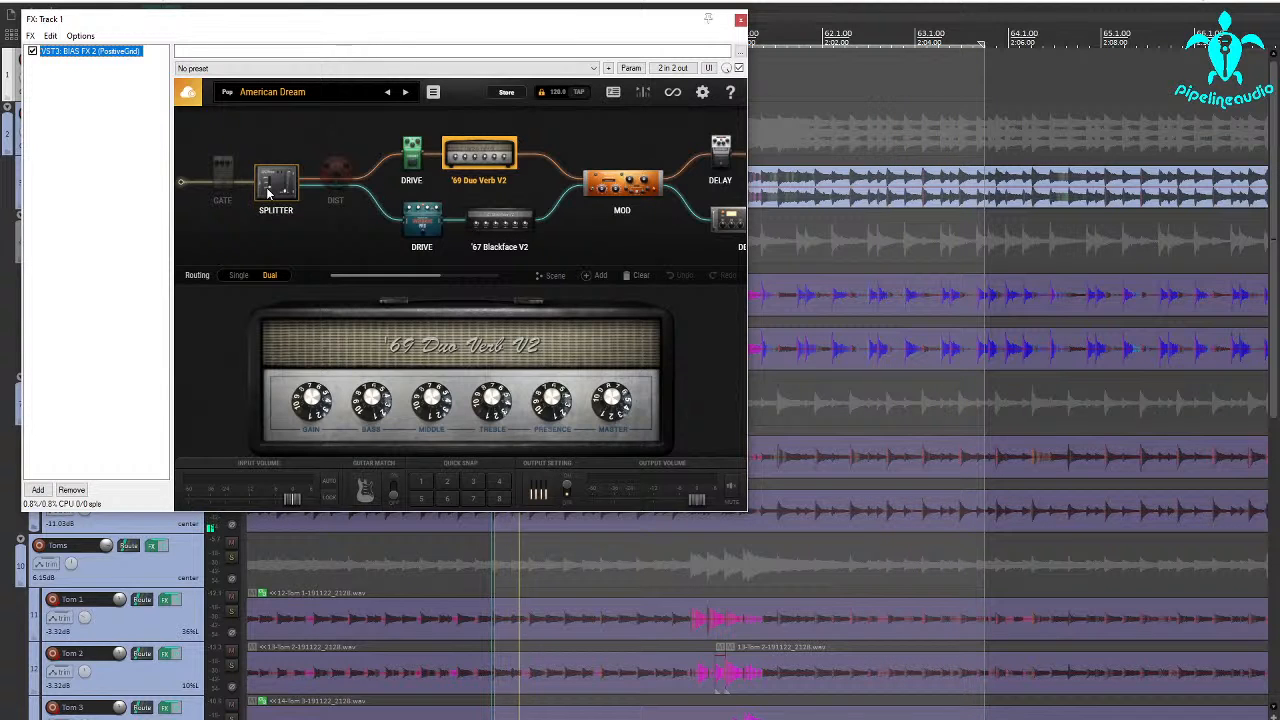
left_click(263, 96)
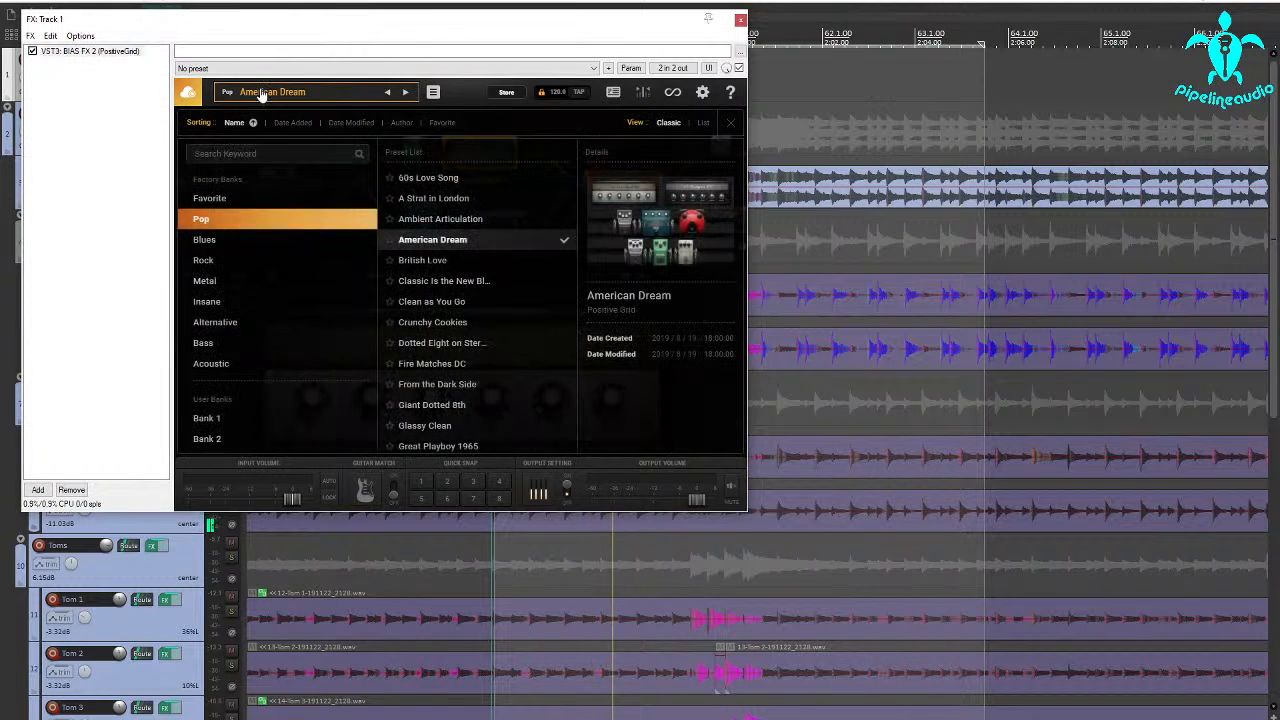
scroll(256, 353, "down", 3)
scroll(230, 400, "down", 3)
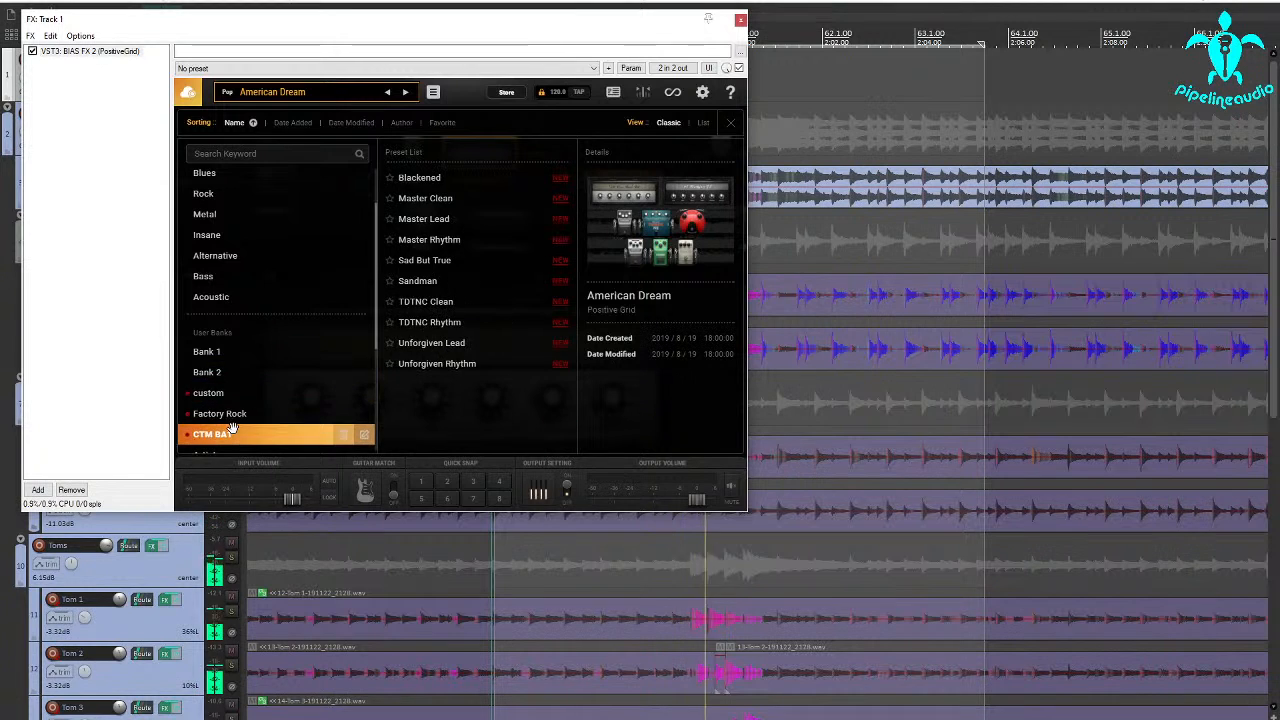
left_click(258, 386)
left_click(258, 402)
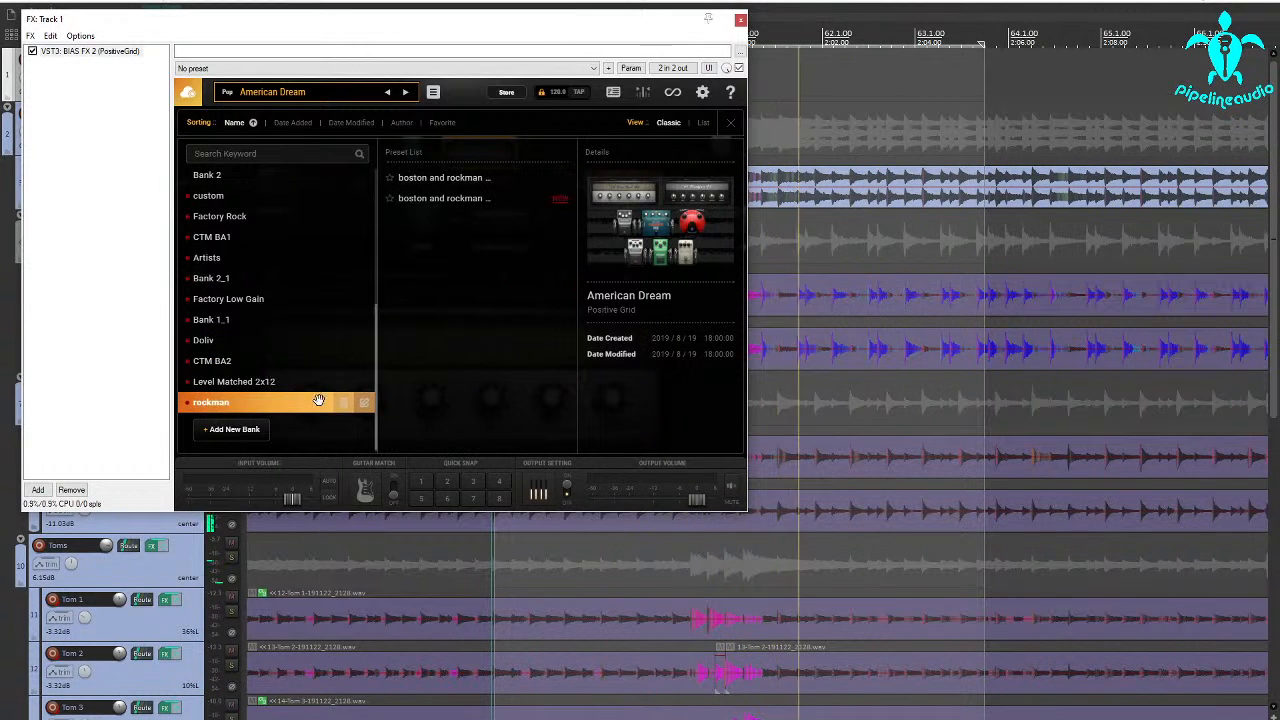
left_click(260, 381)
left_click(432, 363)
left_click(445, 218)
double_click(447, 199)
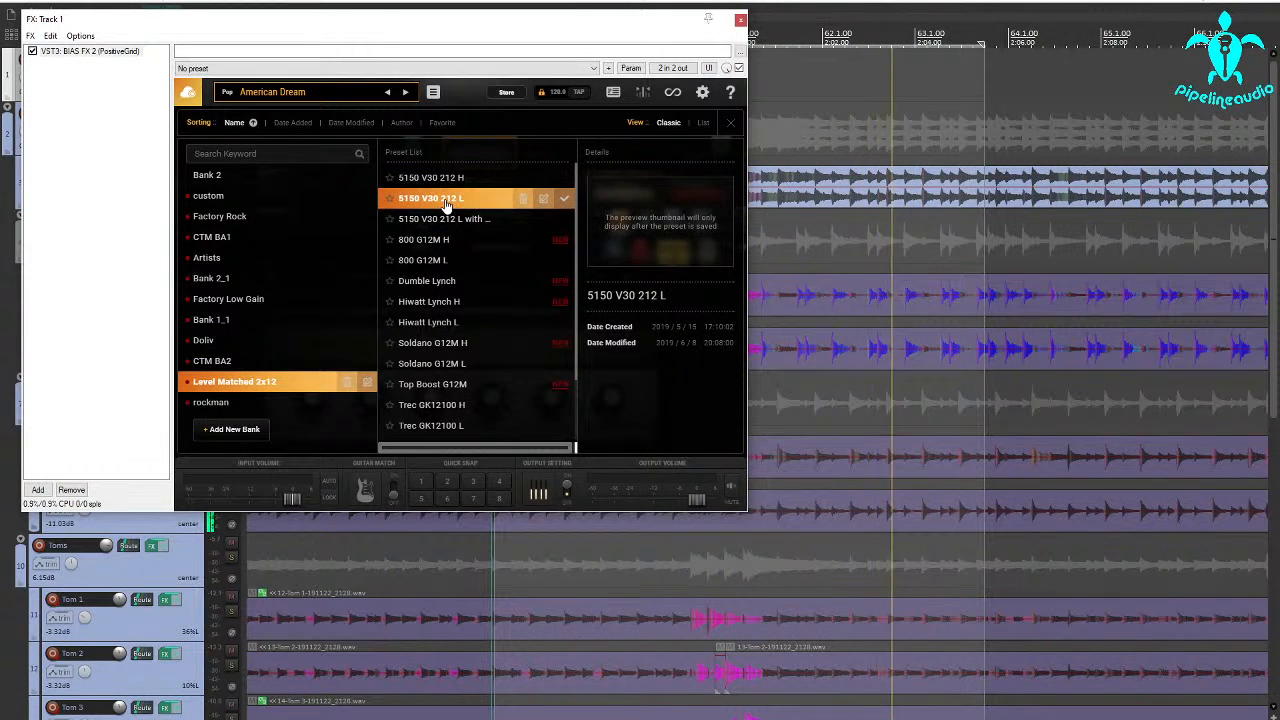
left_click(432, 177)
left_click(433, 91)
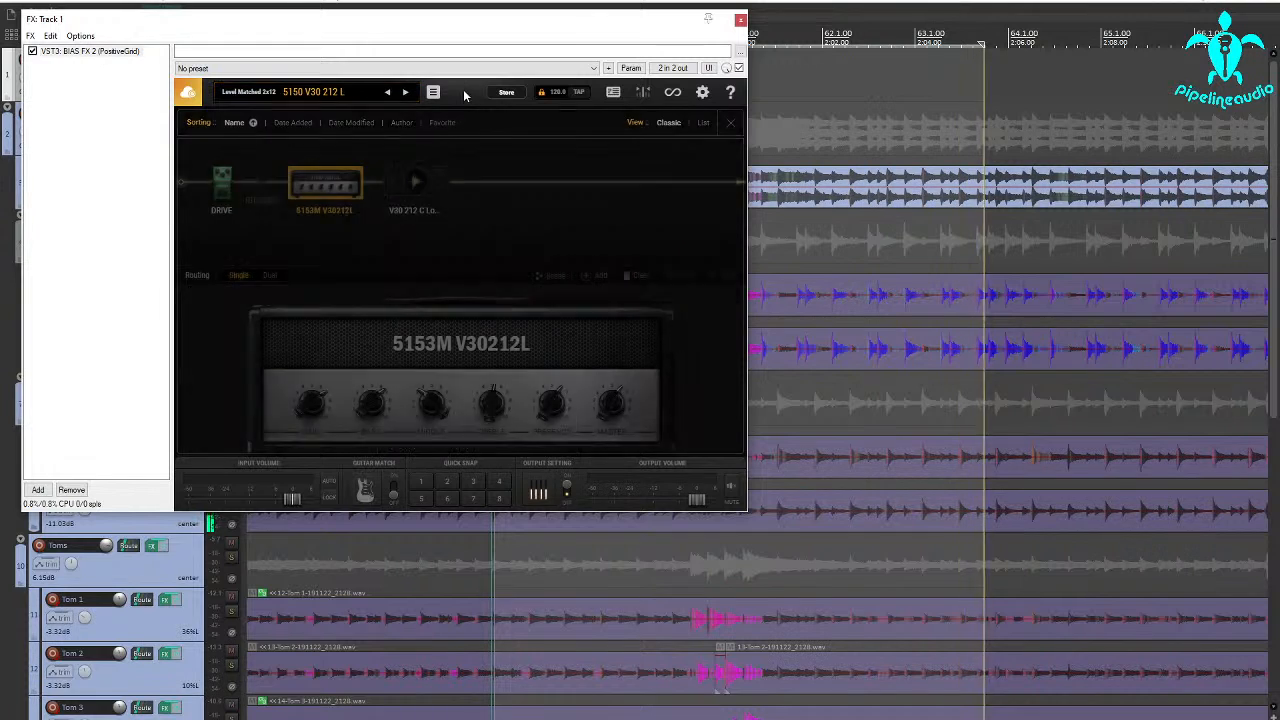
Move the BIAS FX 2 window off the track controls and set the record-armed track's input to mono ADAT 25.
left_click_drag(99, 28, 387, 159)
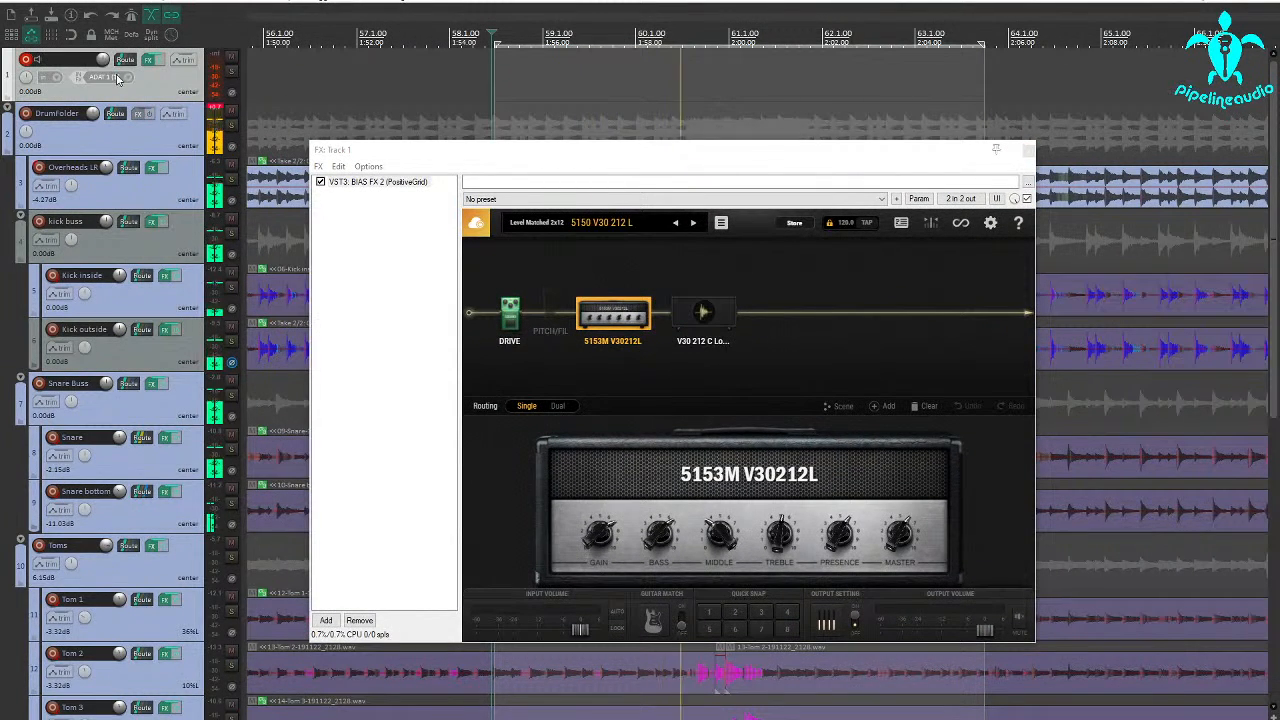
left_click(116, 77)
mouse_move(172, 86)
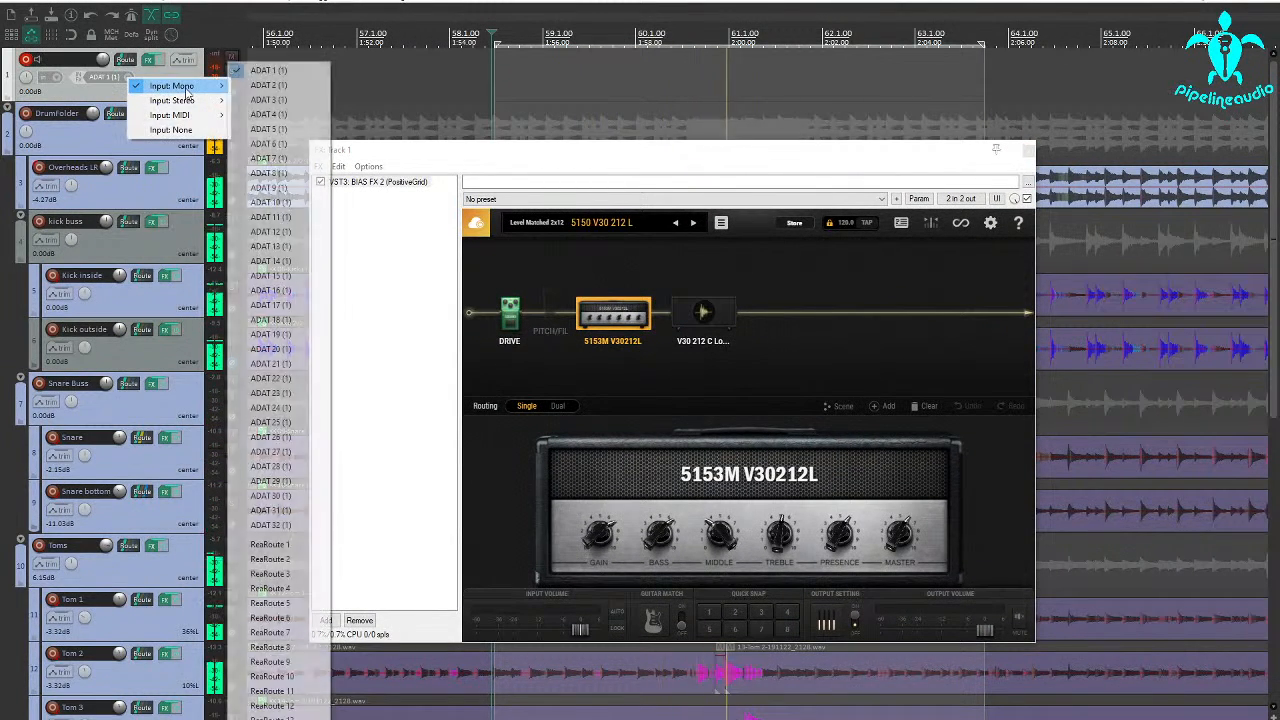
left_click(270, 422)
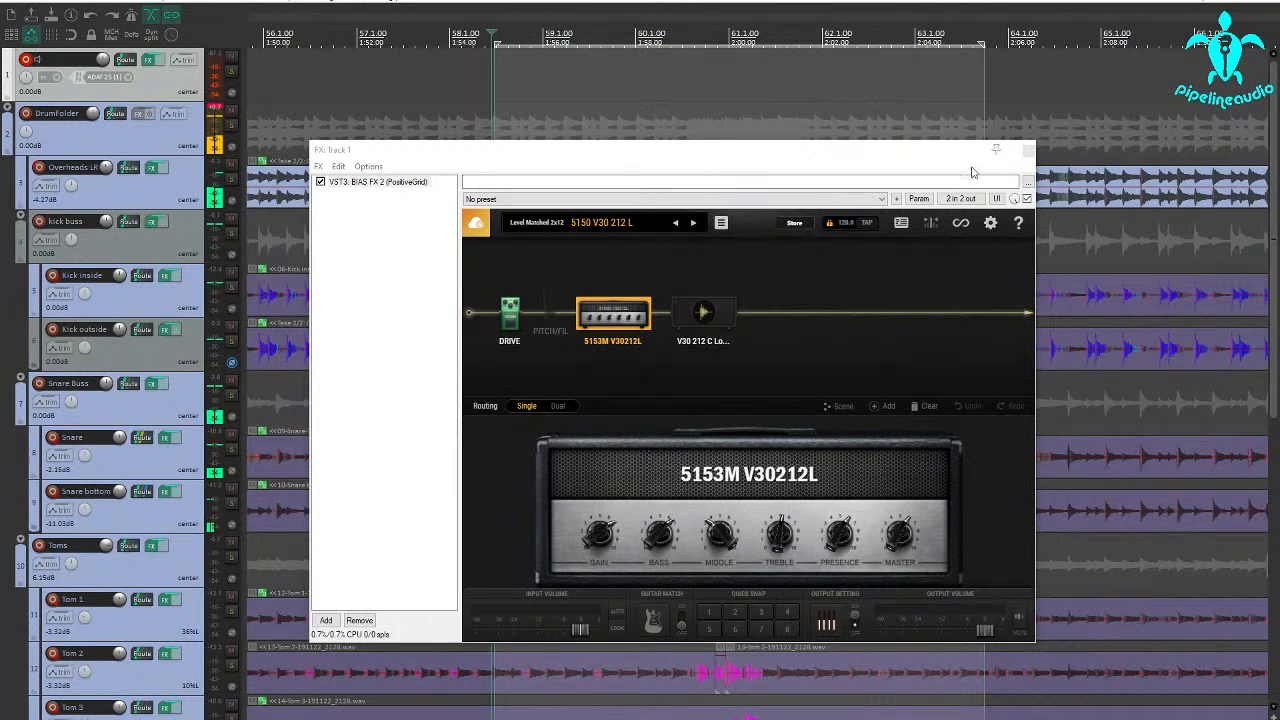
Close the amp plug-in, set the new track's volume to -10.37 dB, and disarm it from recording.
left_click(1030, 155)
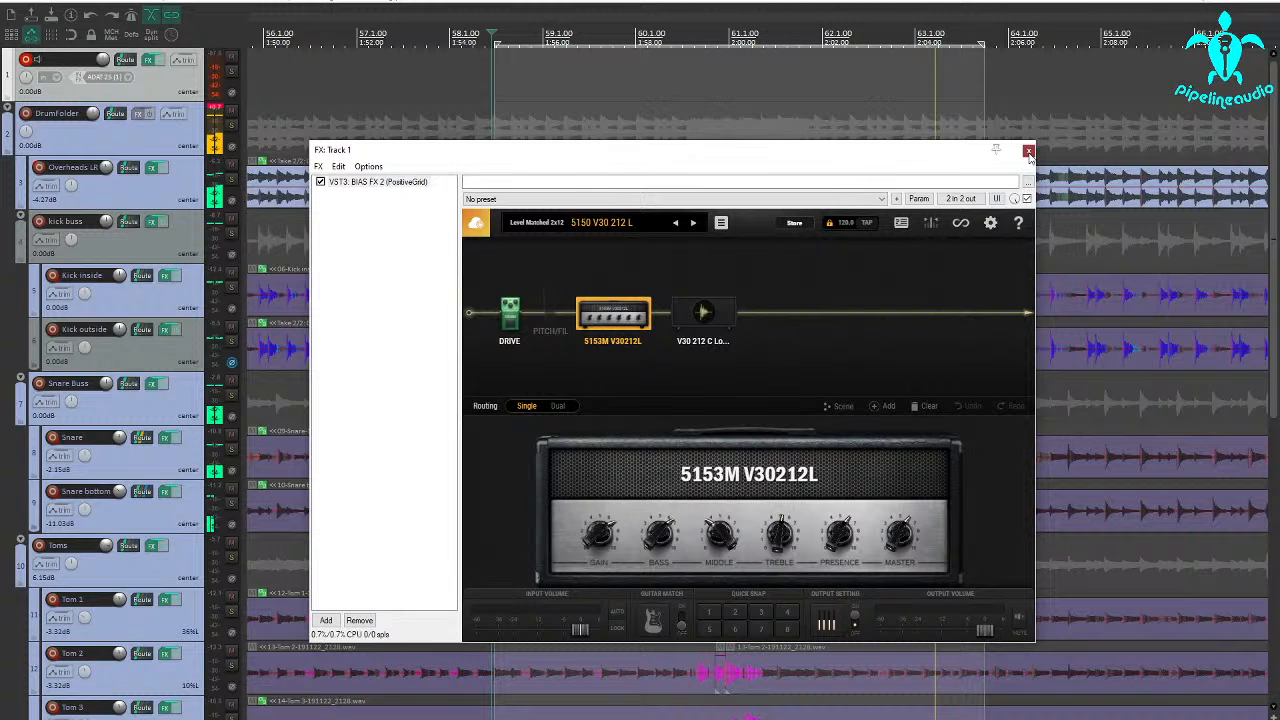
left_click(1029, 153)
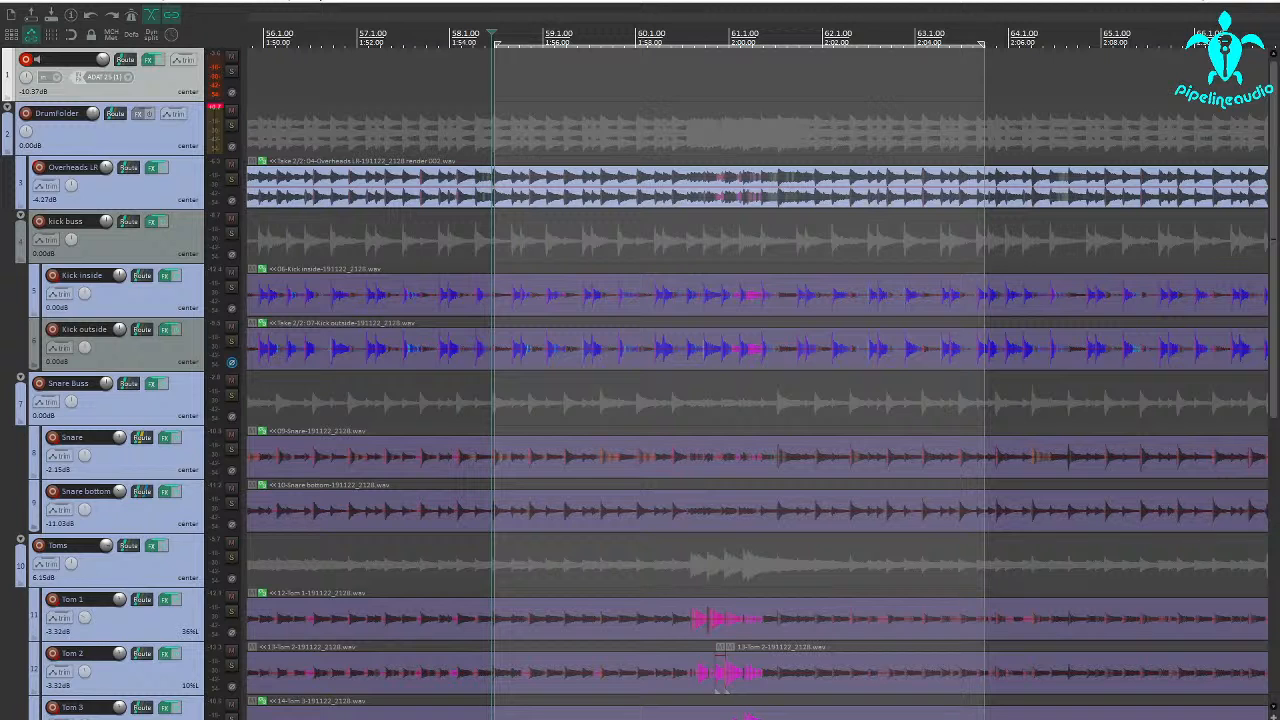
key("space")
left_click(26, 60)
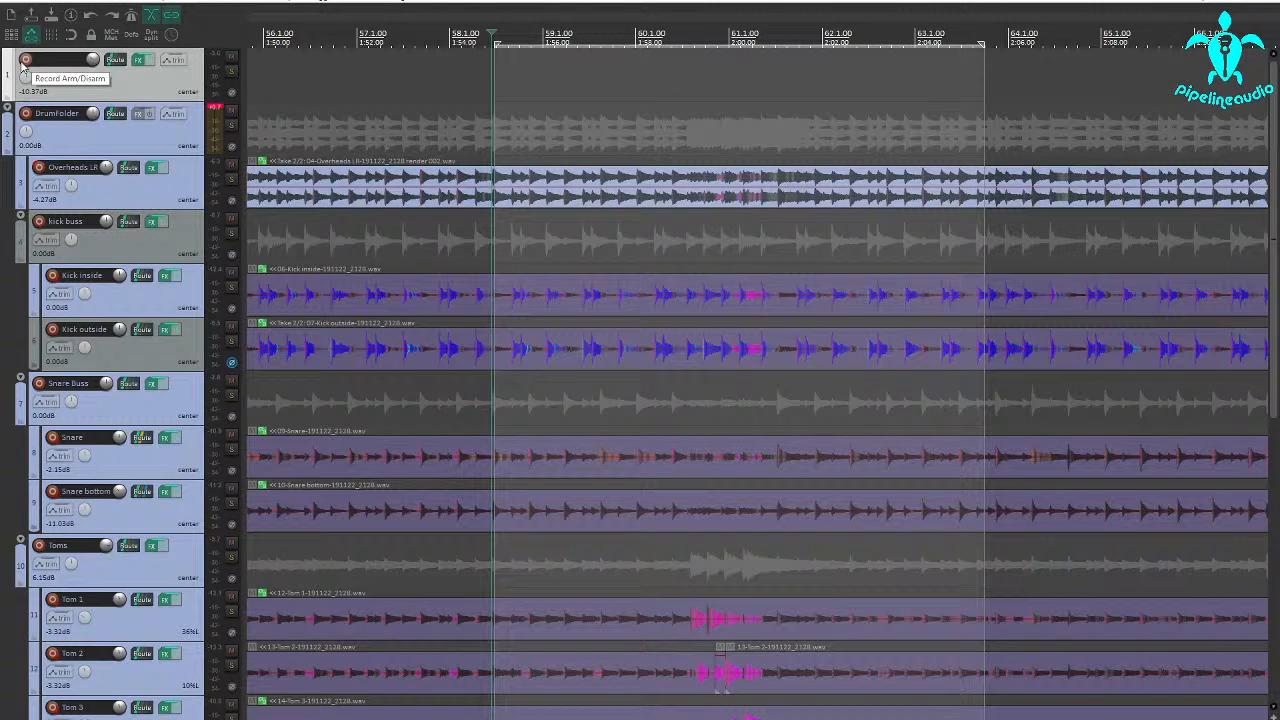